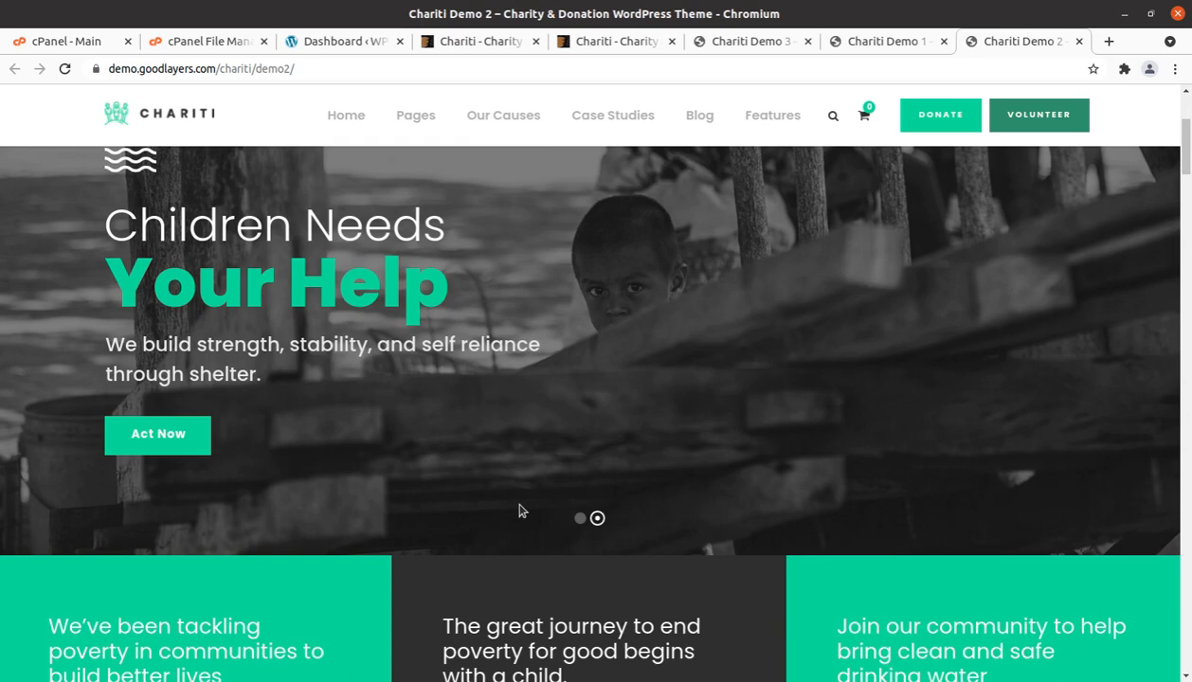
Examine the Chariti Demo 2 homepage's hero slider and the Our Causes navigation entries
scroll(519, 510, "down", 3)
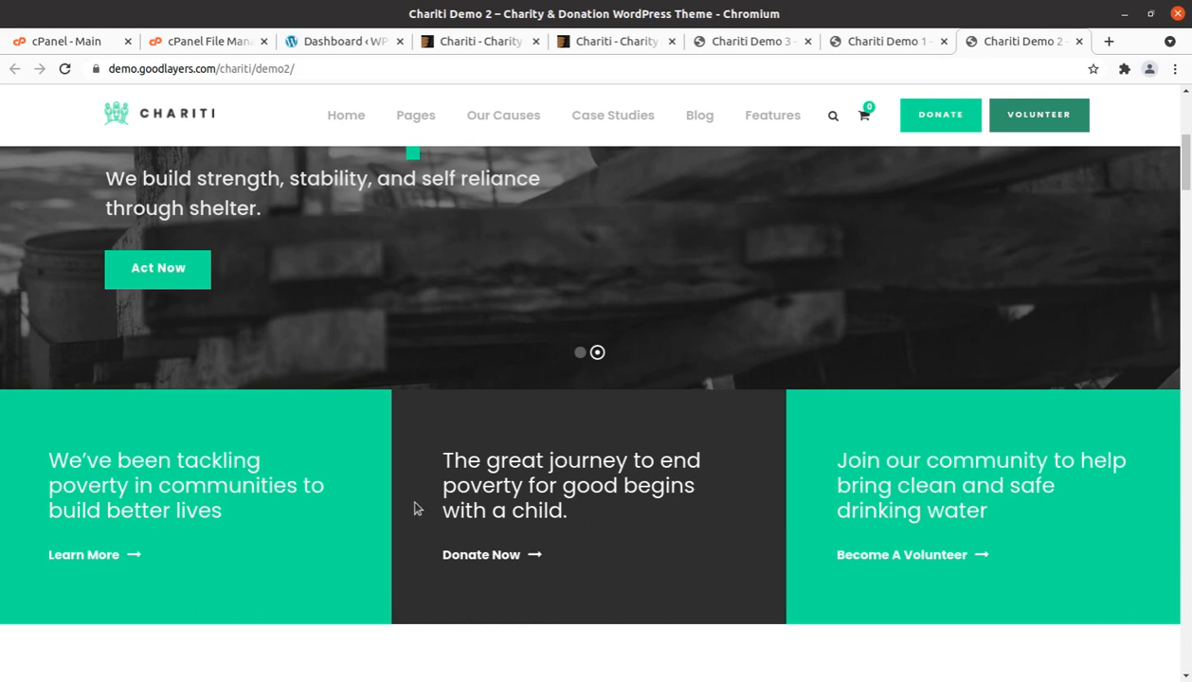
scroll(432, 510, "up", 1)
scroll(431, 510, "up", 4)
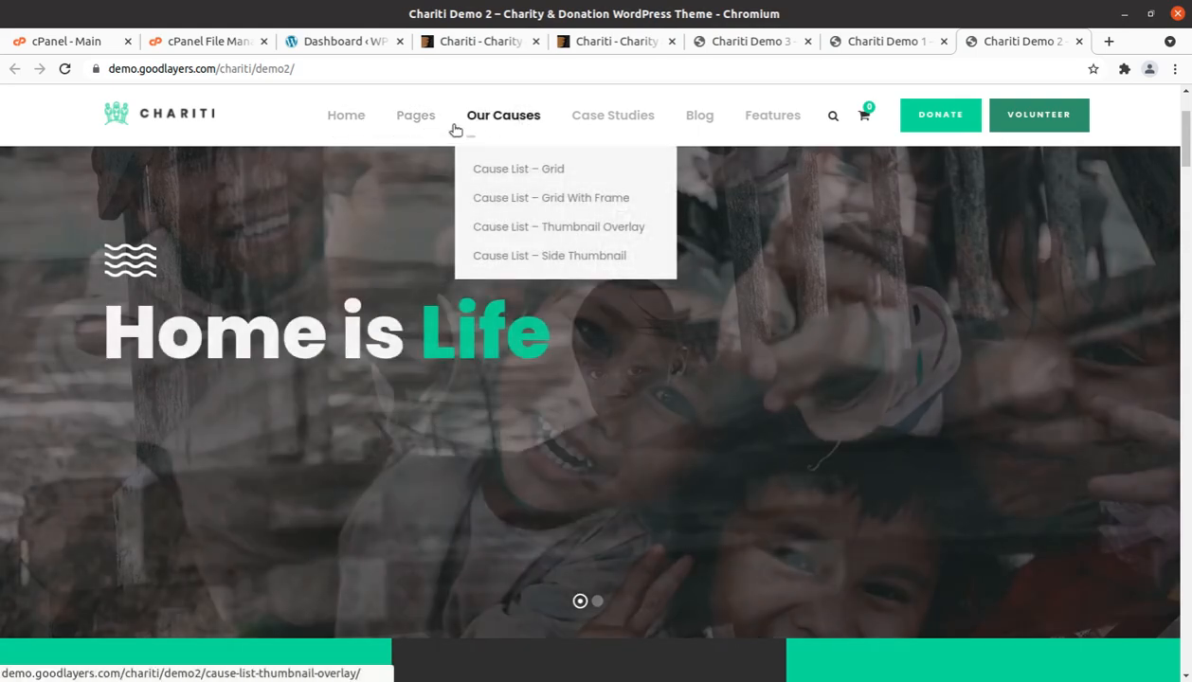
mouse_move(389, 128)
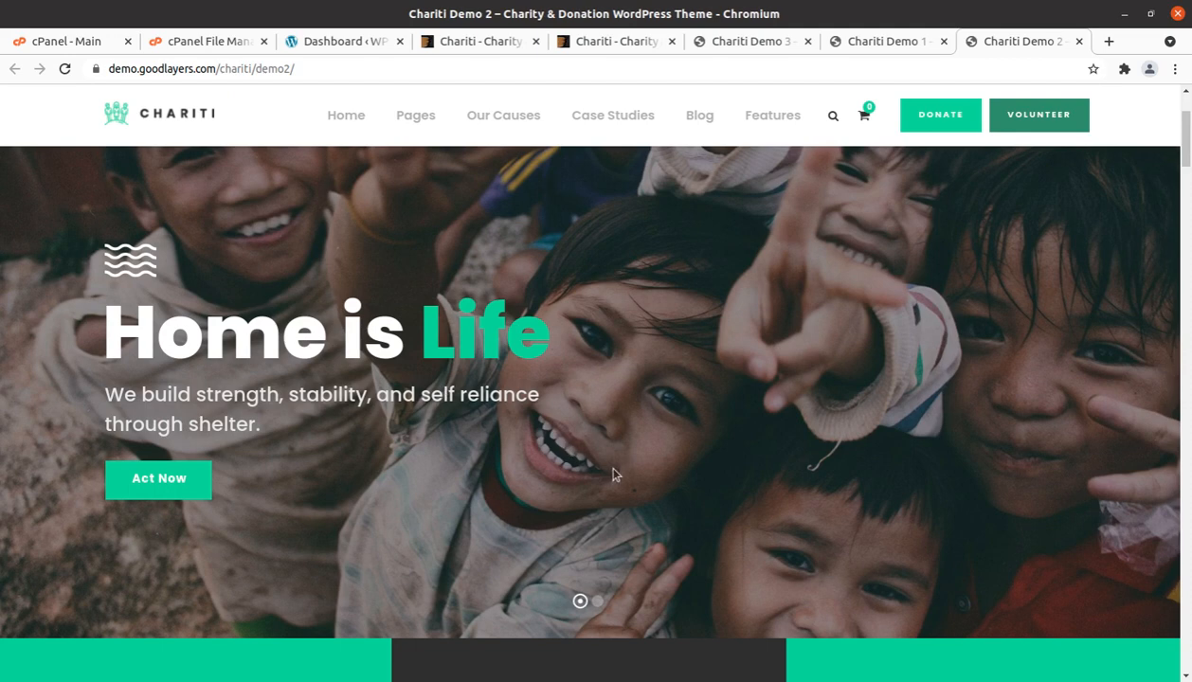
scroll(612, 474, "down", 1)
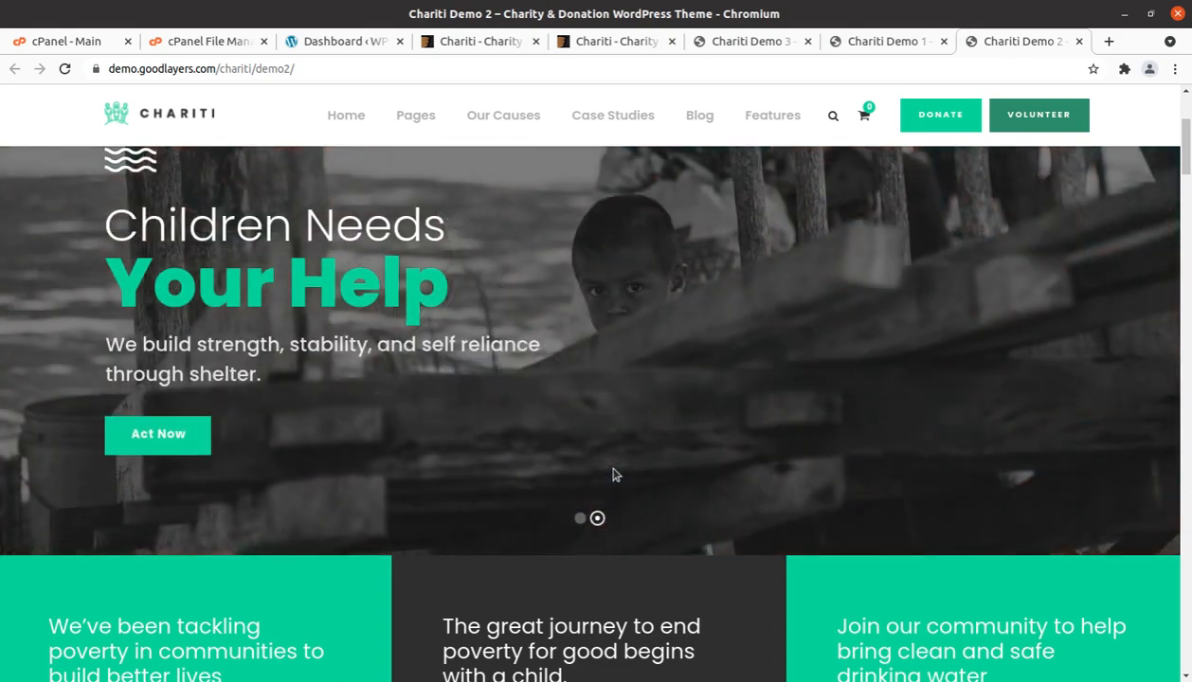
scroll(587, 484, "up", 2)
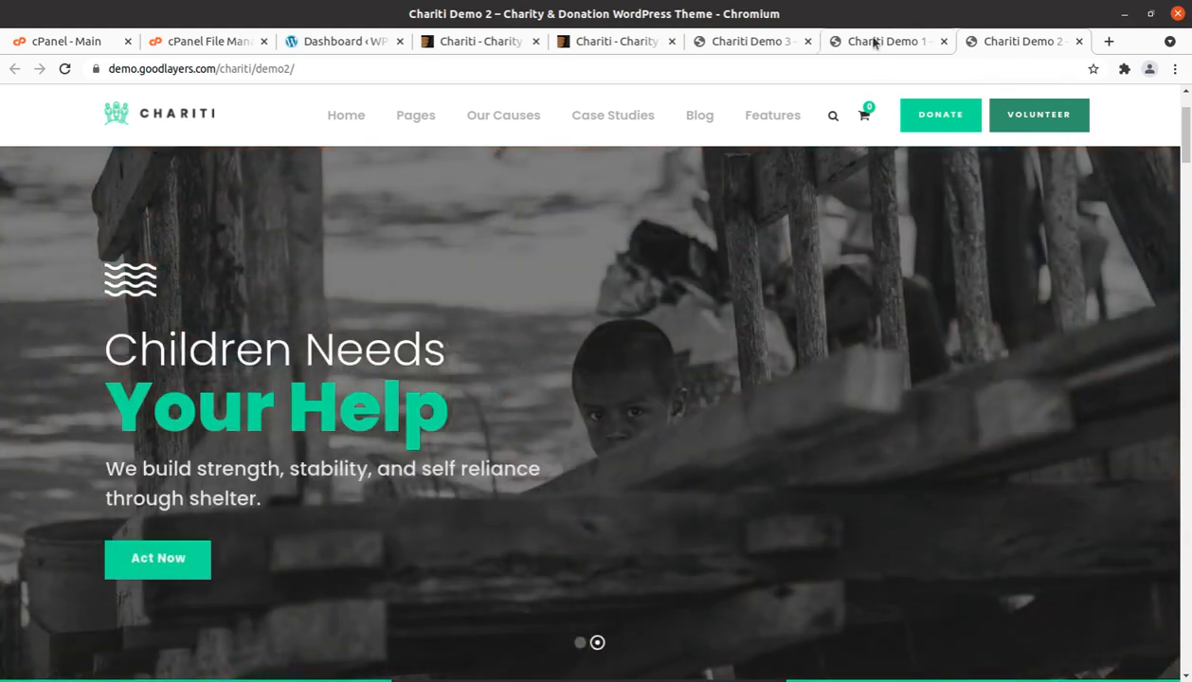
Compare the opening banners of the Chariti Demo 1 and Demo 3 homepages
left_click(875, 43)
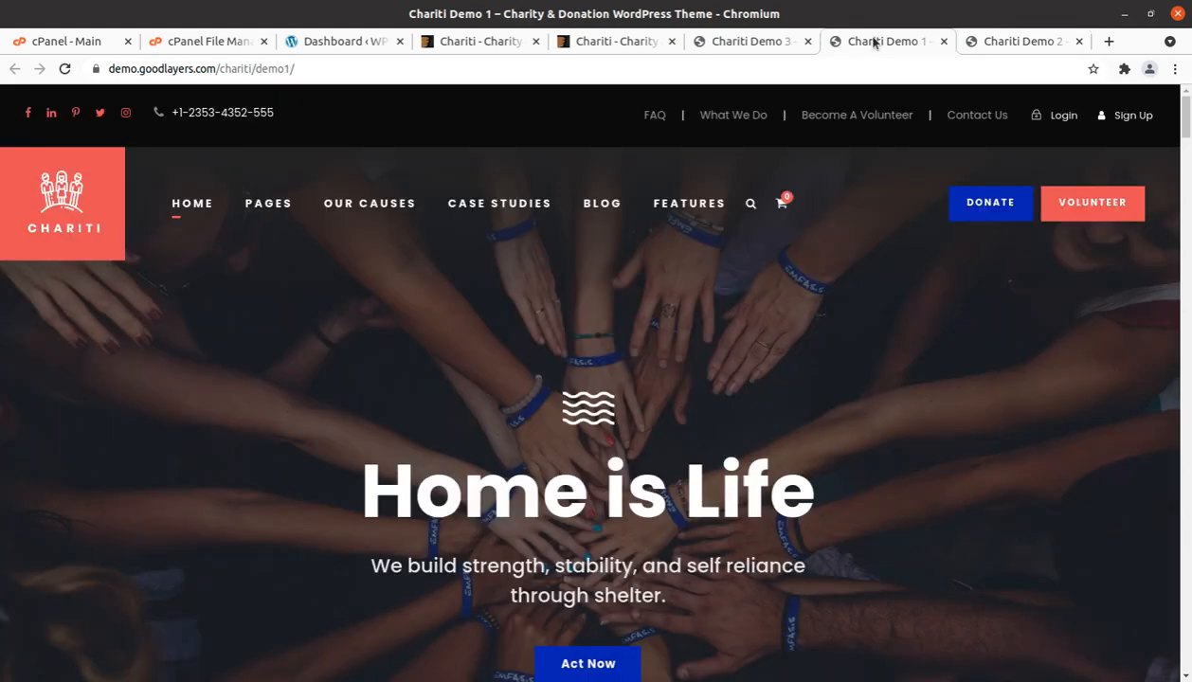
left_click(733, 45)
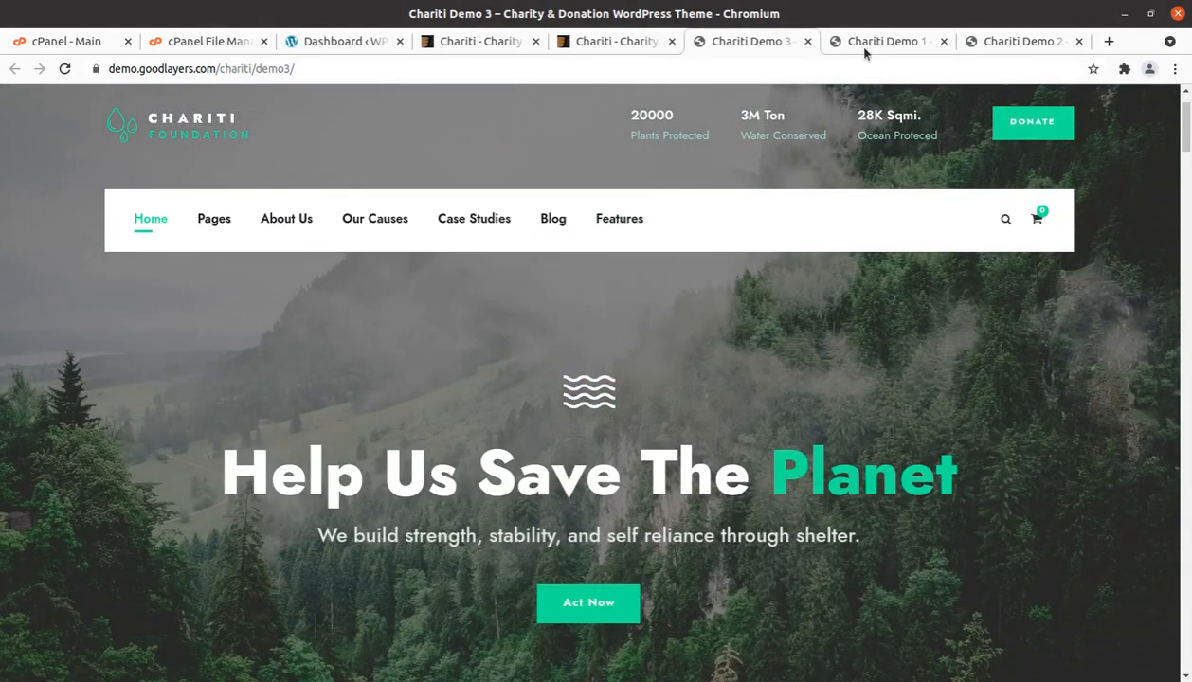
left_click(864, 48)
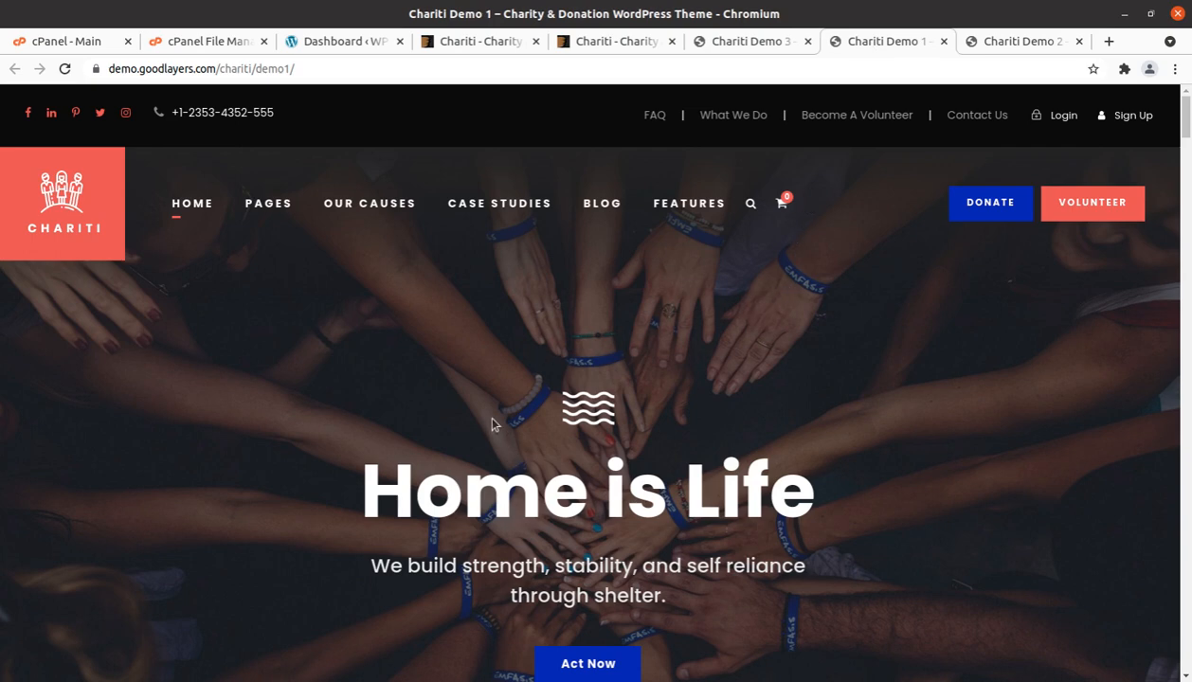
scroll(492, 423, "down", 3)
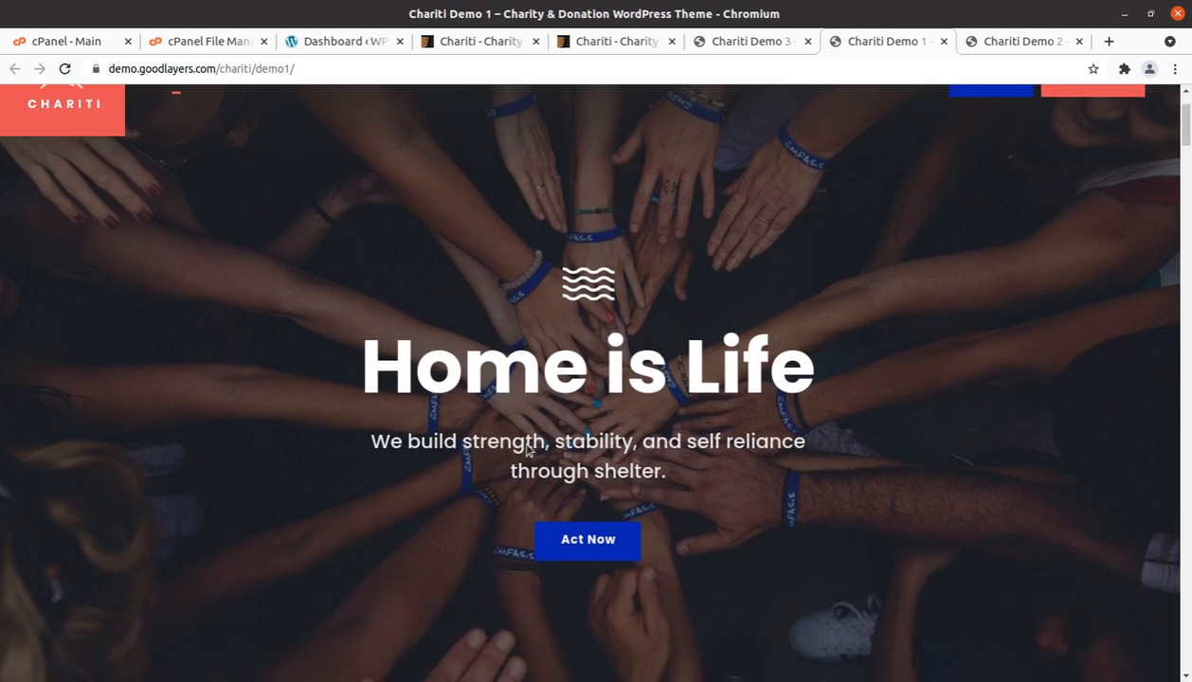
scroll(726, 392, "up", 3)
Review the Chariti Demo 2 homepage sections from the hero slider through the News & Updates posts
left_click(1012, 39)
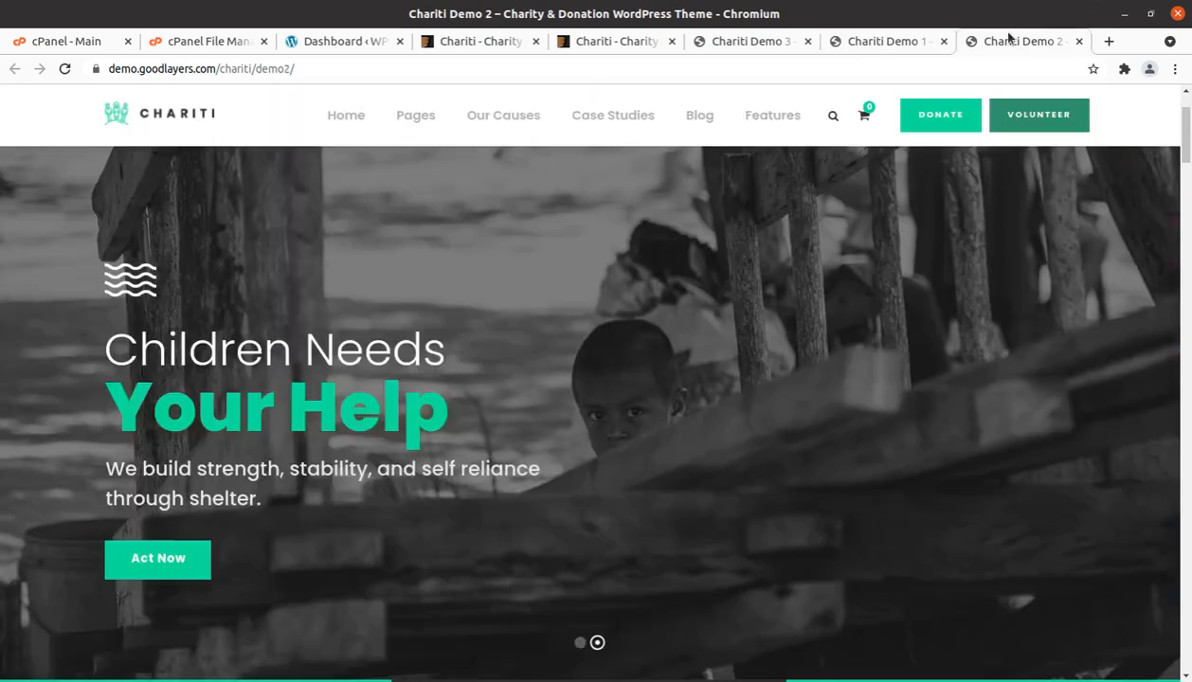
scroll(686, 482, "down", 3)
scroll(686, 483, "down", 15)
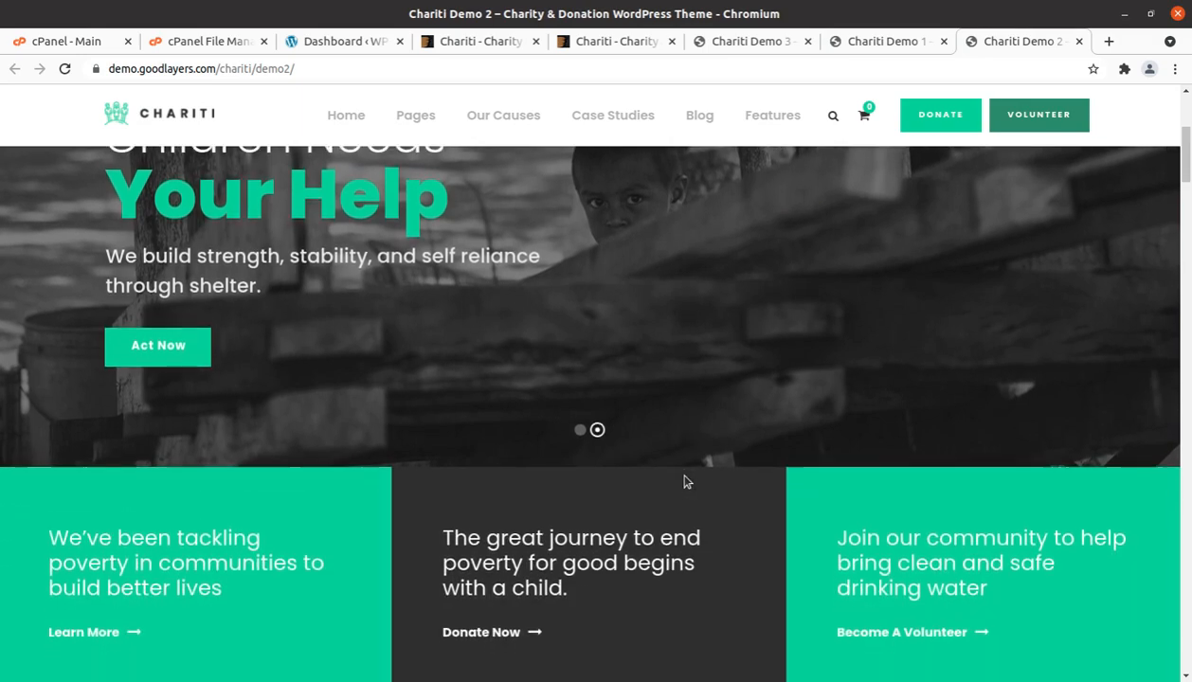
scroll(687, 482, "down", 10)
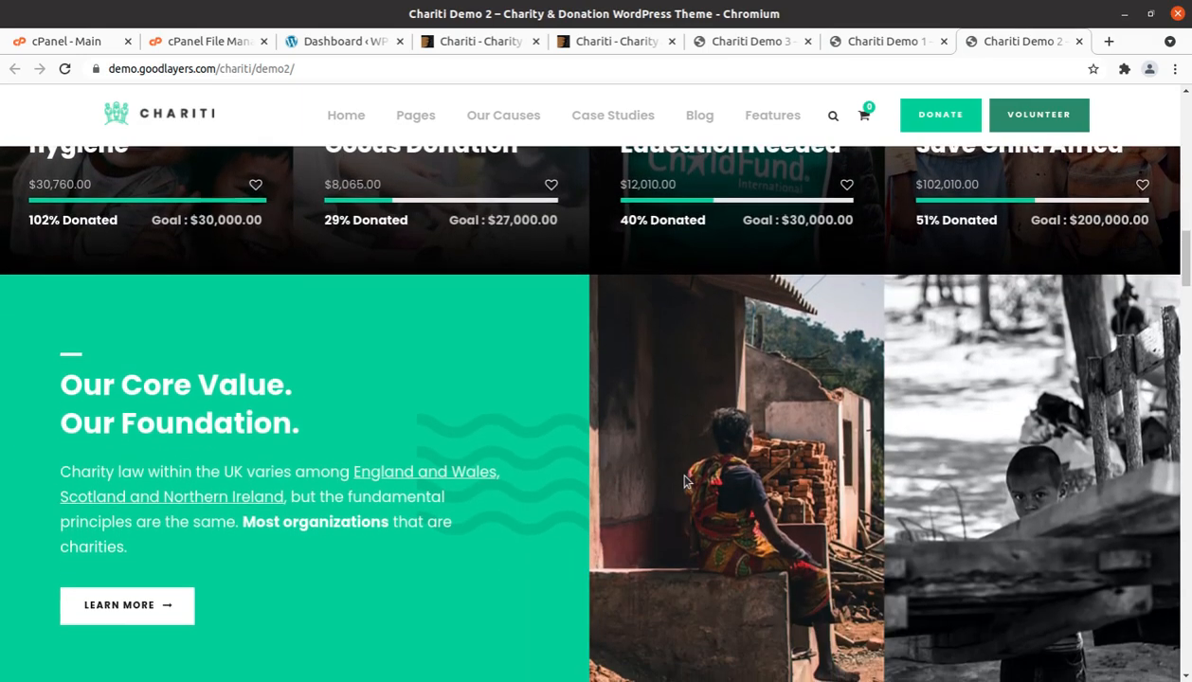
scroll(677, 474, "down", 2)
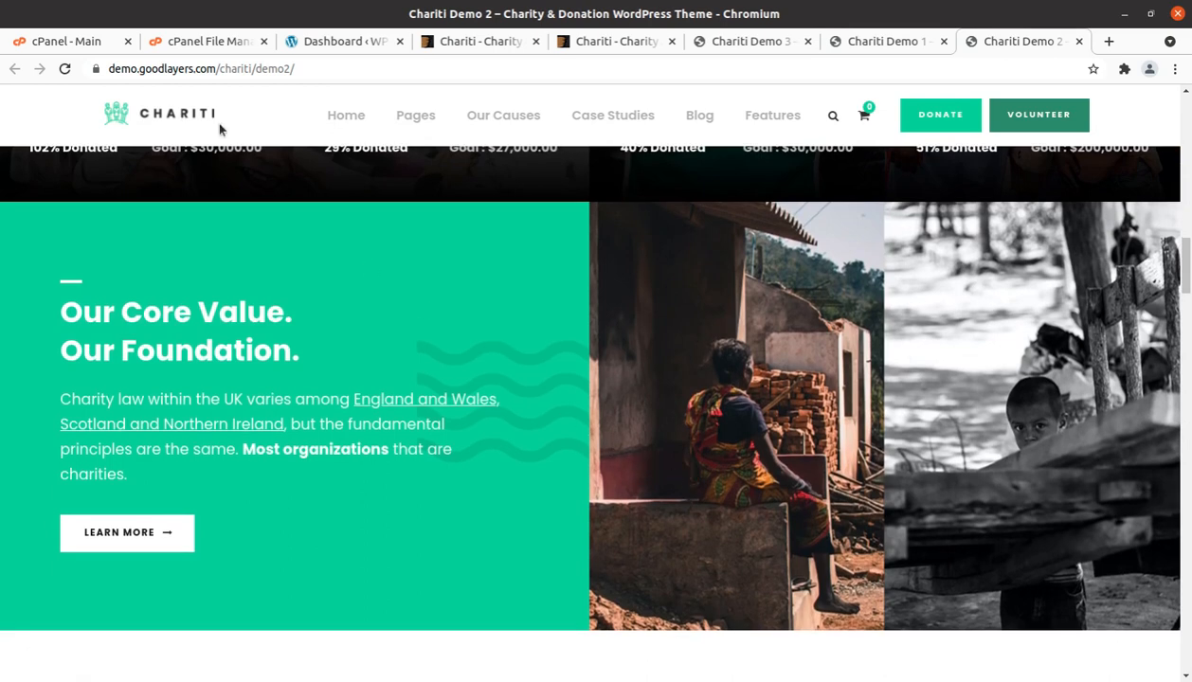
scroll(659, 421, "down", 3)
scroll(660, 422, "down", 10)
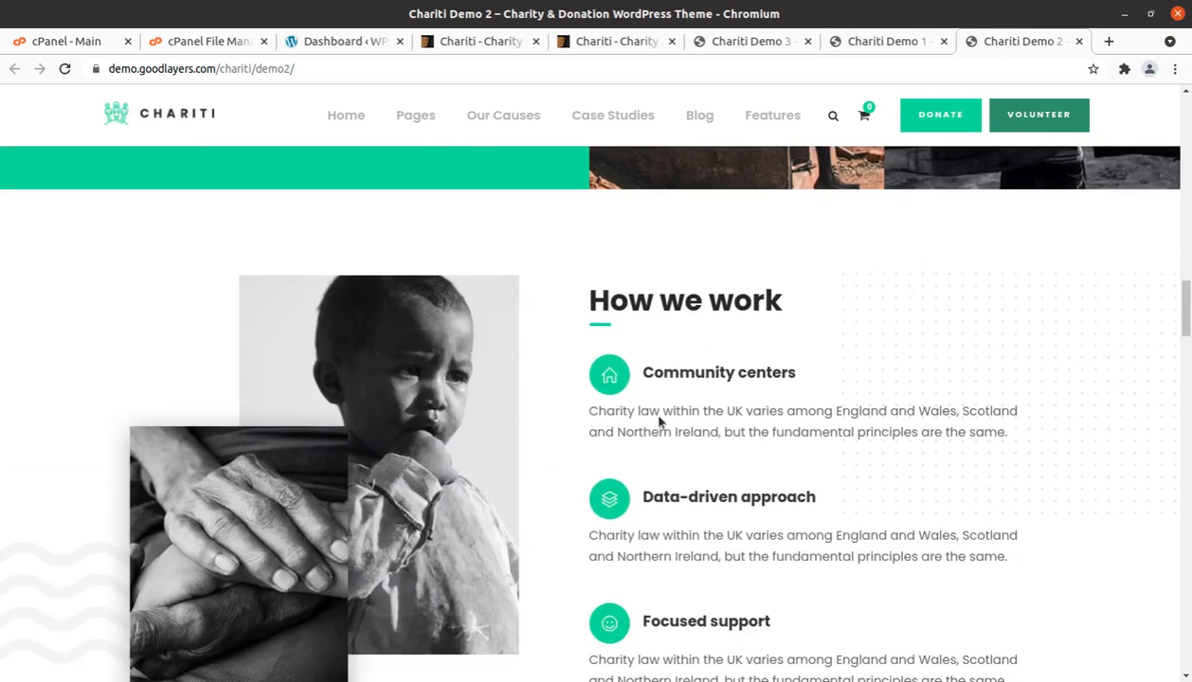
scroll(660, 422, "down", 6)
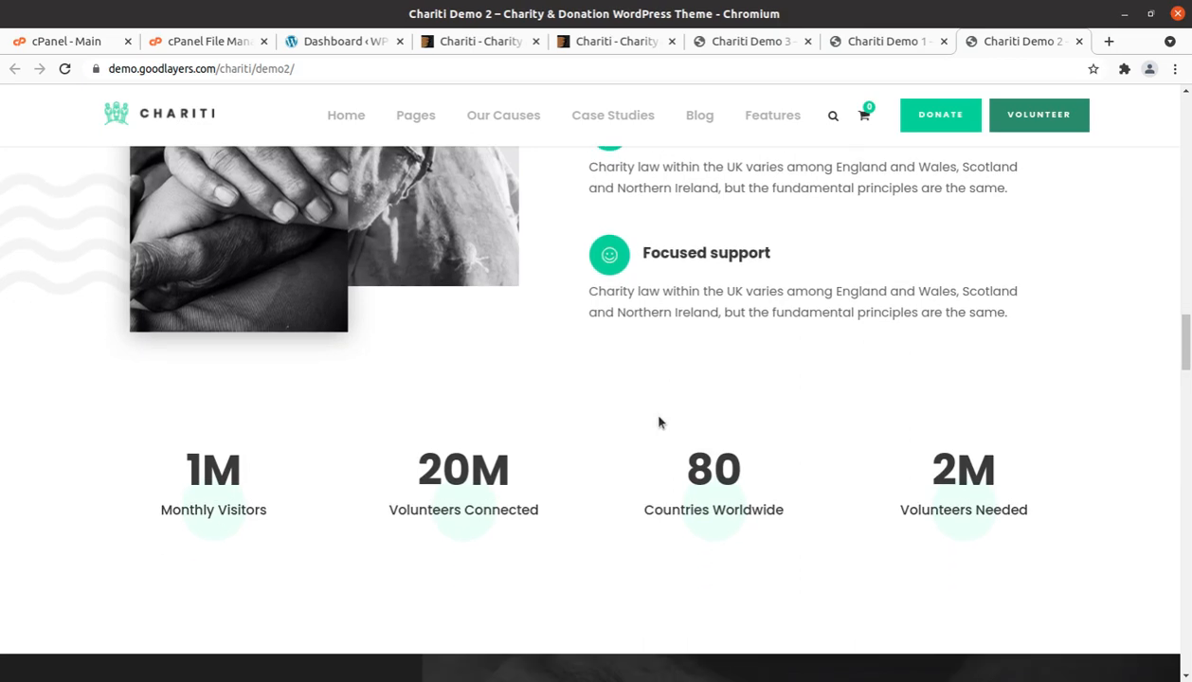
scroll(660, 423, "down", 6)
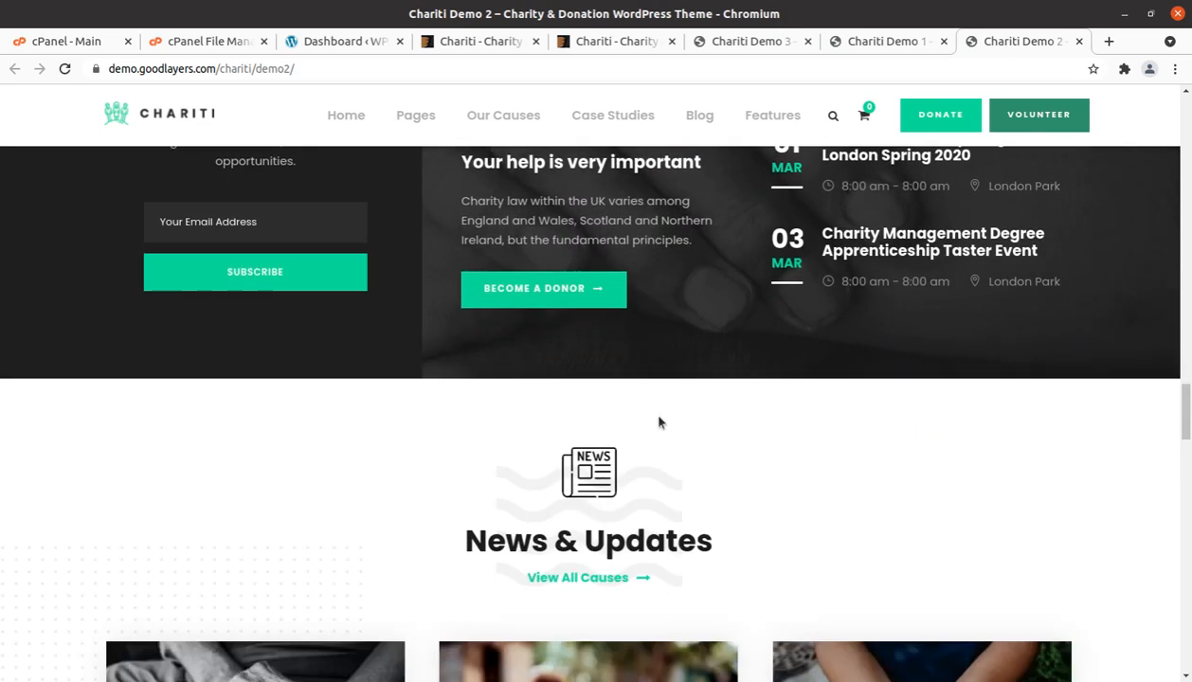
scroll(659, 422, "down", 2)
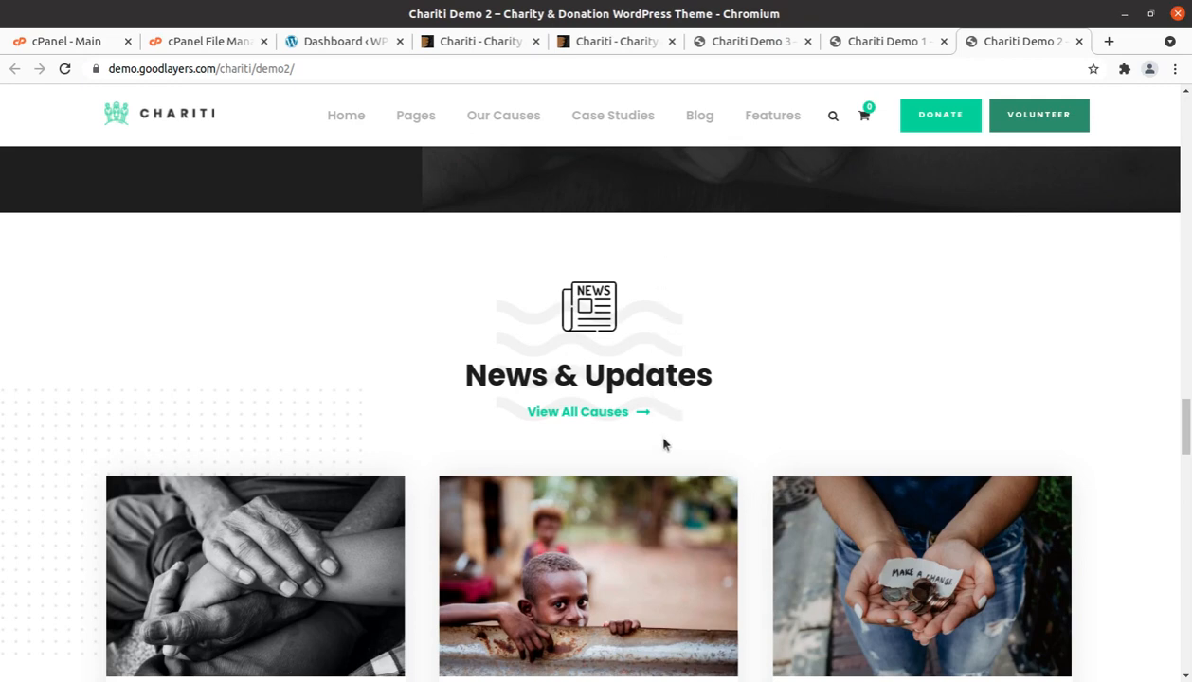
scroll(663, 444, "down", 4)
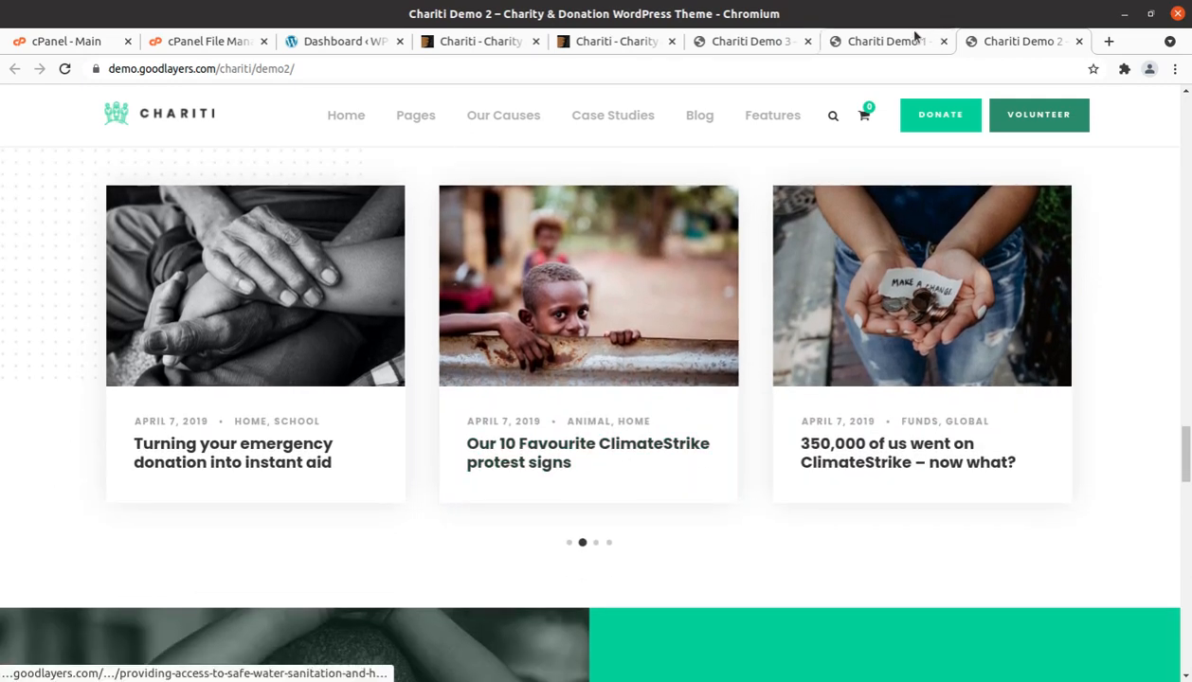
Review the Chariti Demo 1 homepage from the hero banner to the featured cause under Our Causes
left_click(915, 35)
scroll(706, 379, "down", 3)
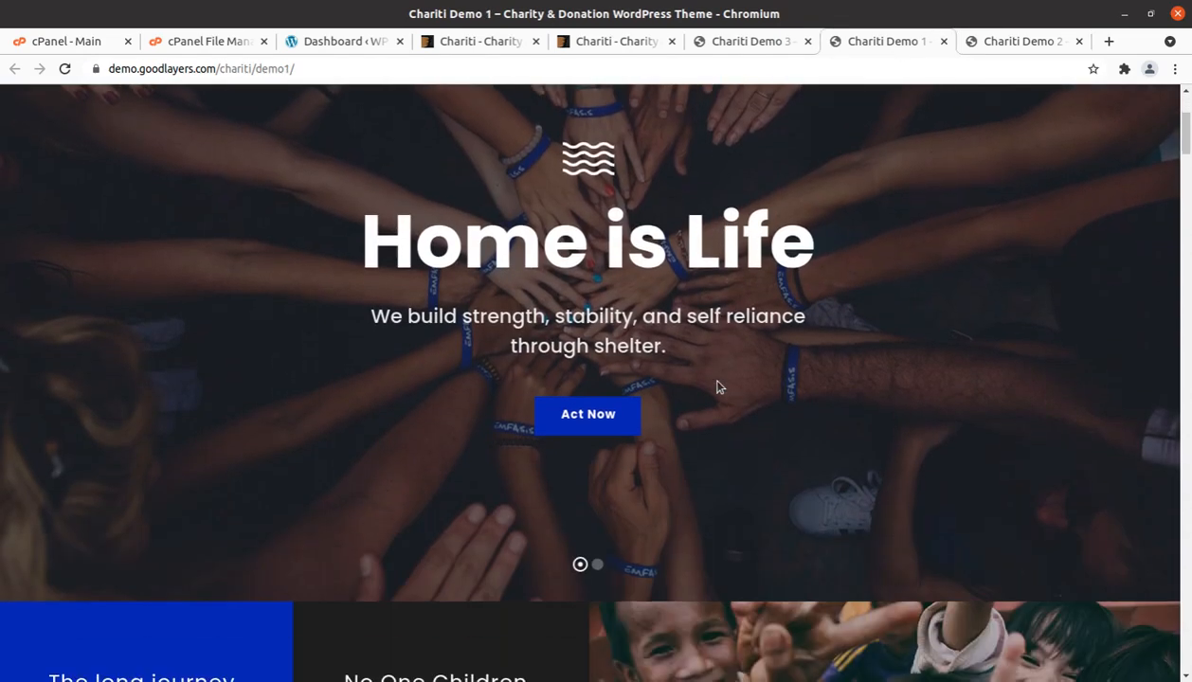
scroll(717, 387, "down", 5)
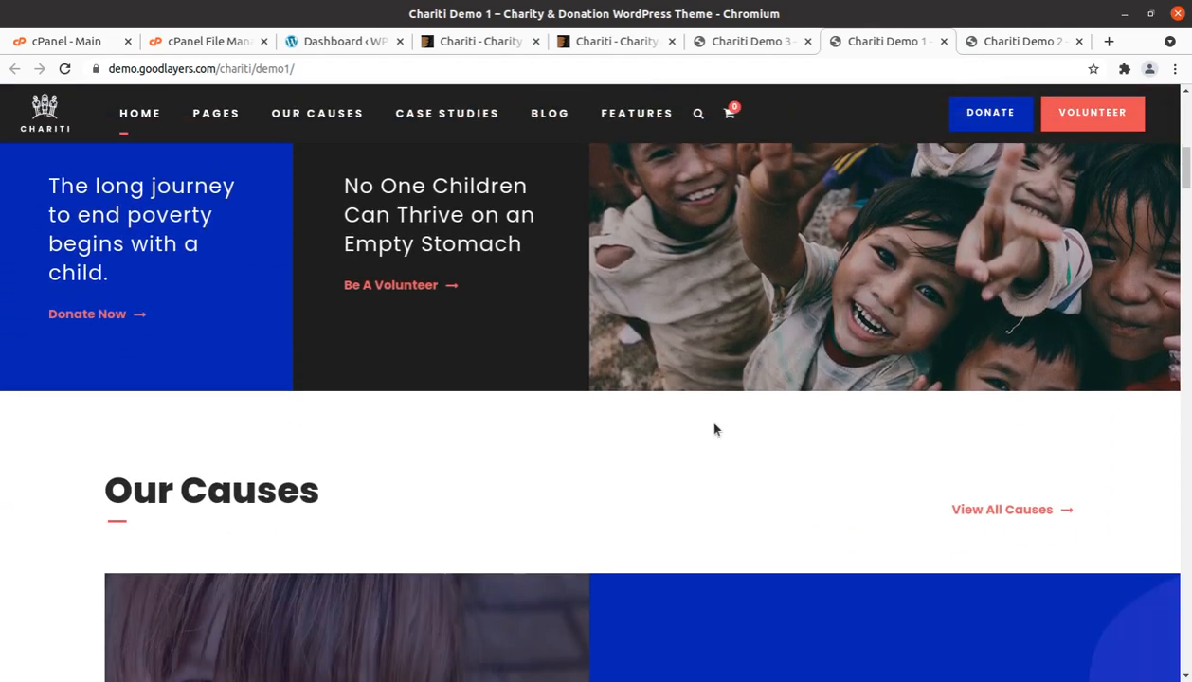
scroll(714, 430, "down", 2)
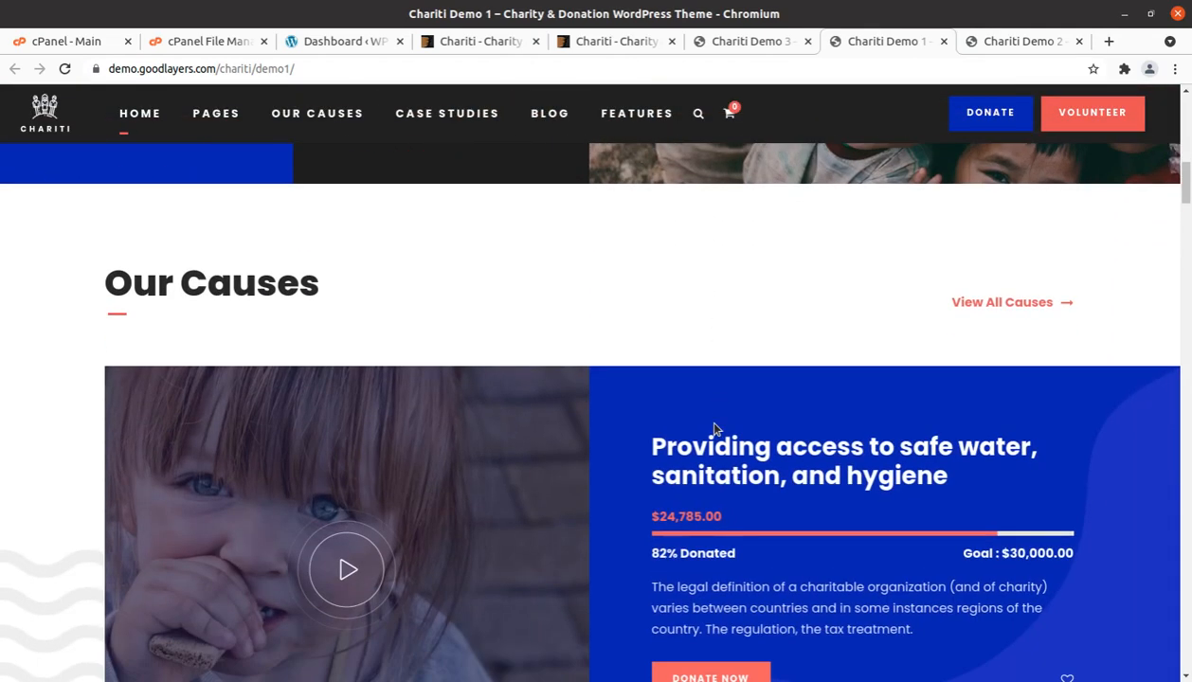
scroll(714, 429, "down", 1)
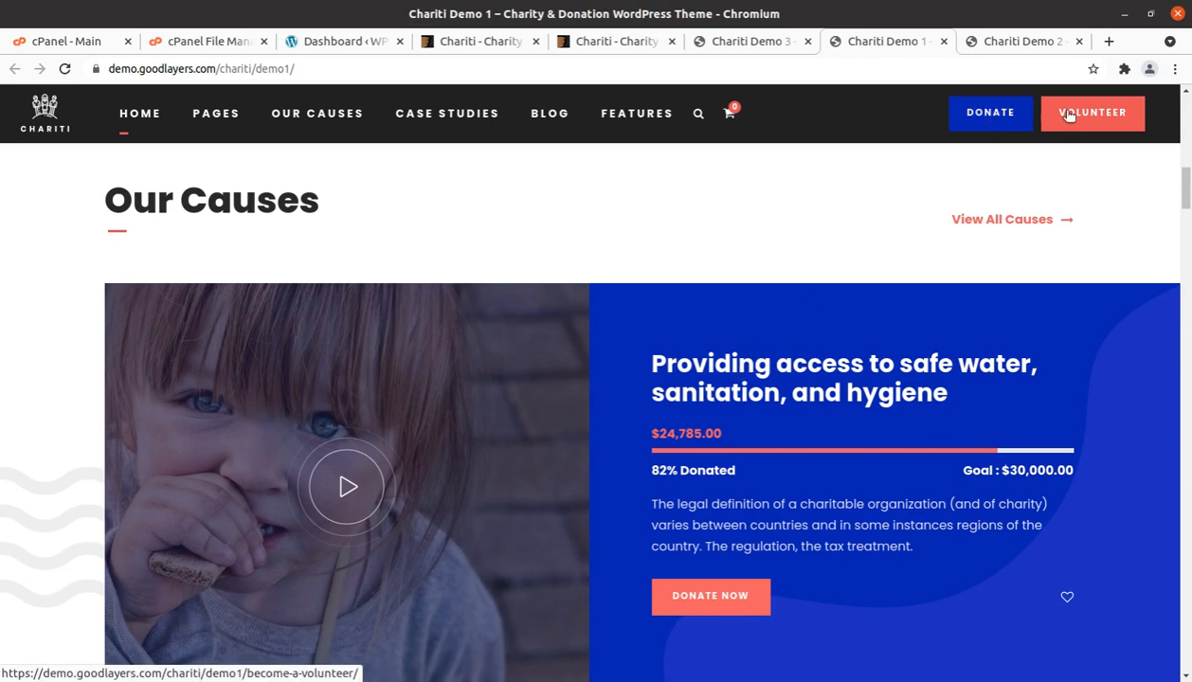
Review the Chariti Demo 3 homepage from the hero banner through Donate Today to the Happening Now news section
left_click(764, 44)
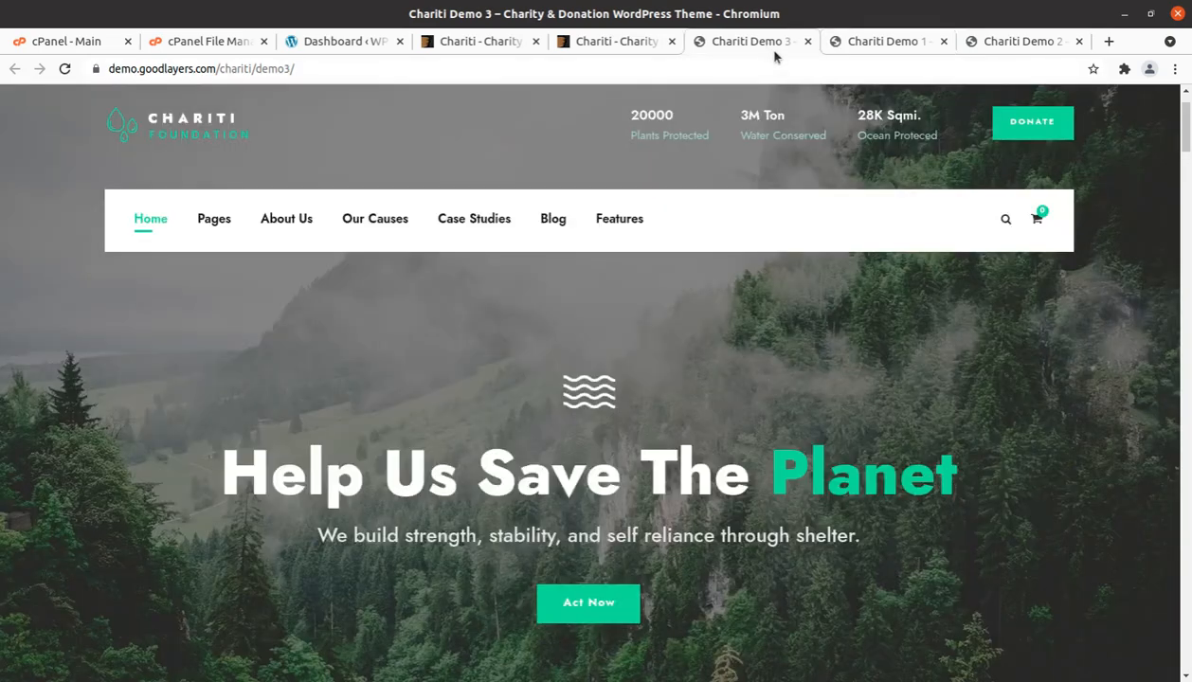
scroll(758, 465, "down", 5)
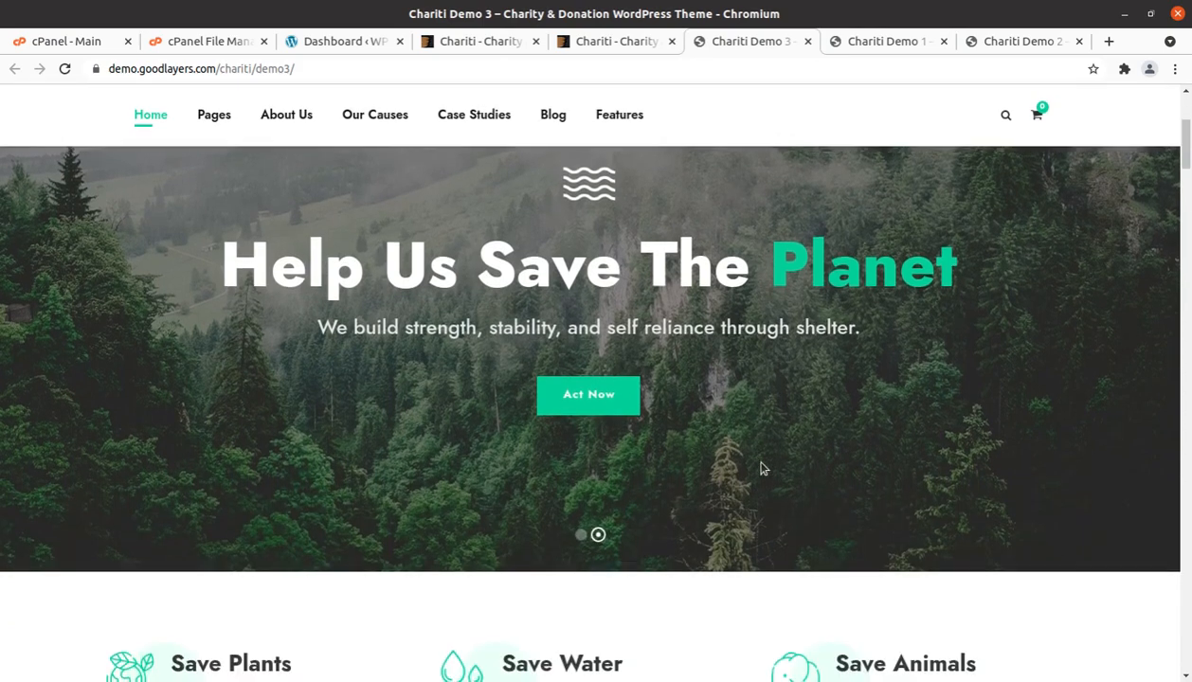
scroll(760, 468, "down", 5)
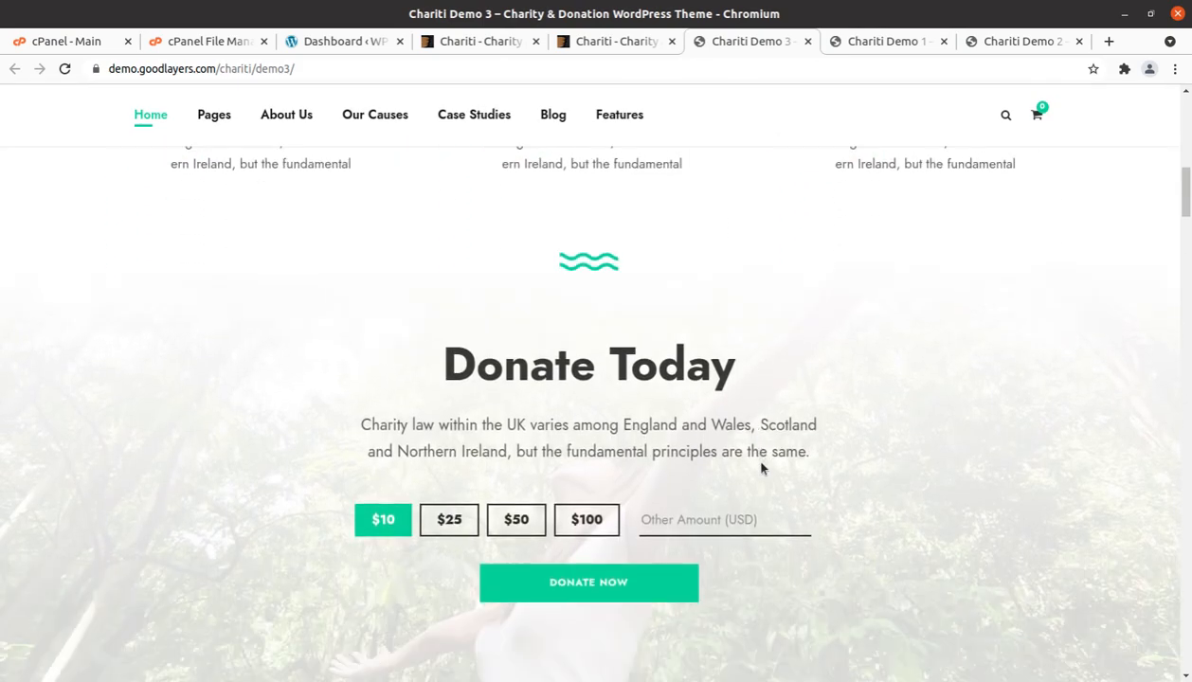
scroll(761, 468, "down", 2)
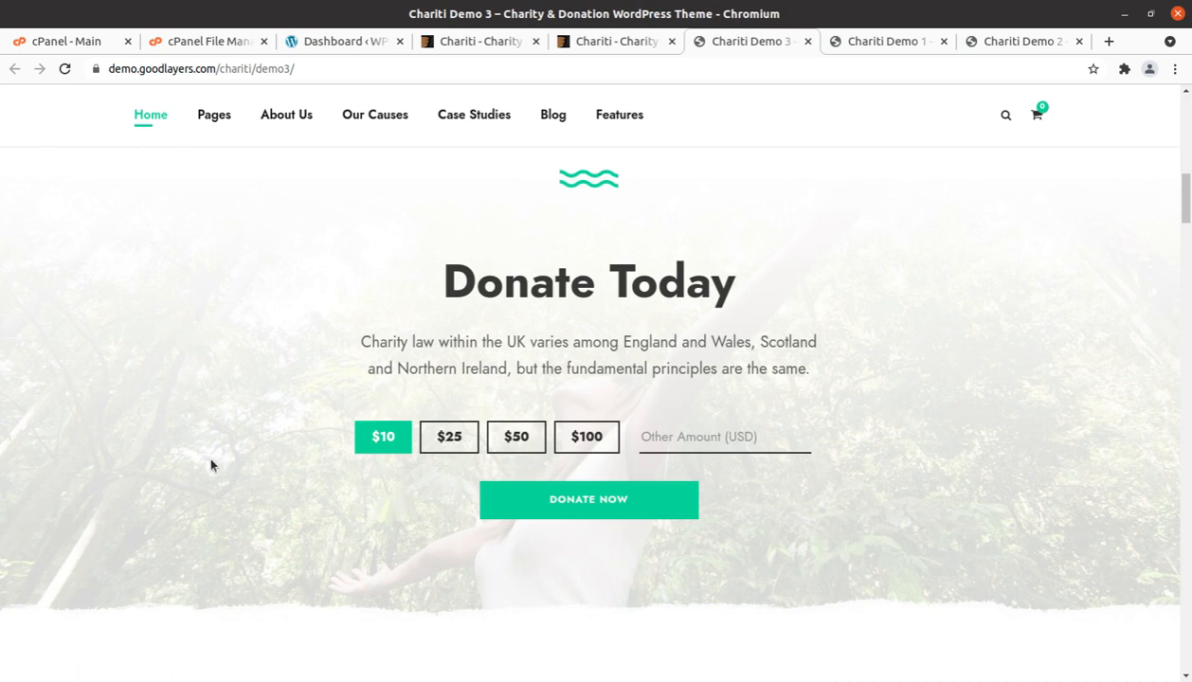
scroll(205, 467, "down", 4)
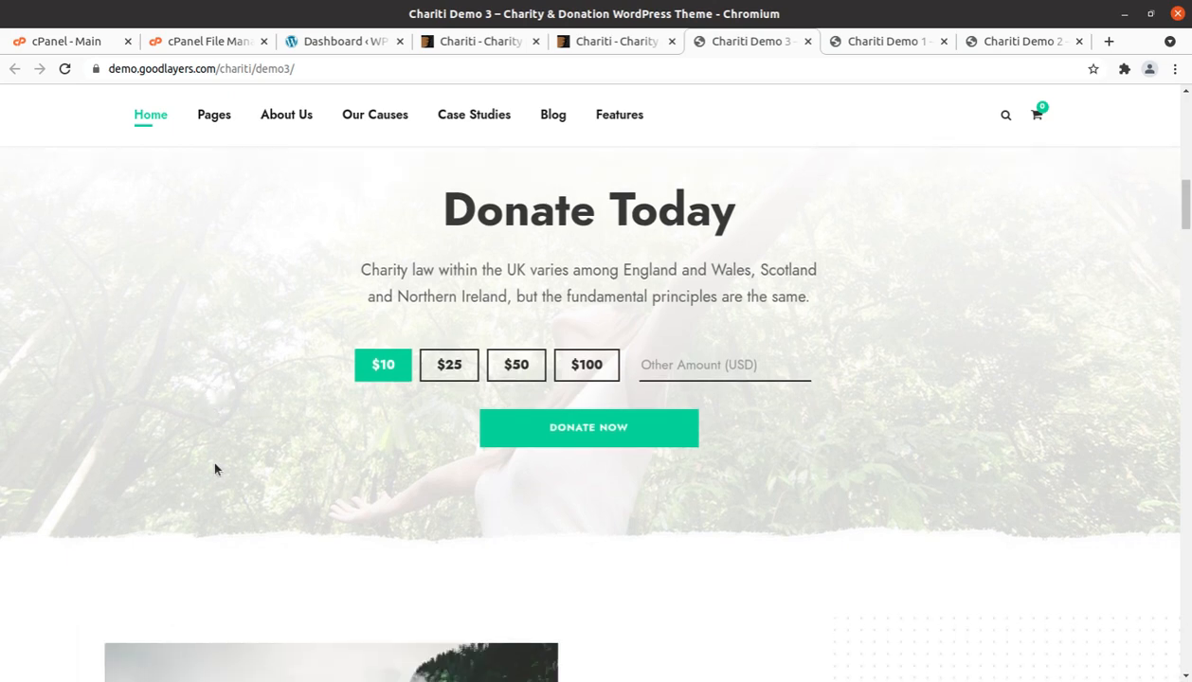
scroll(305, 507, "down", 3)
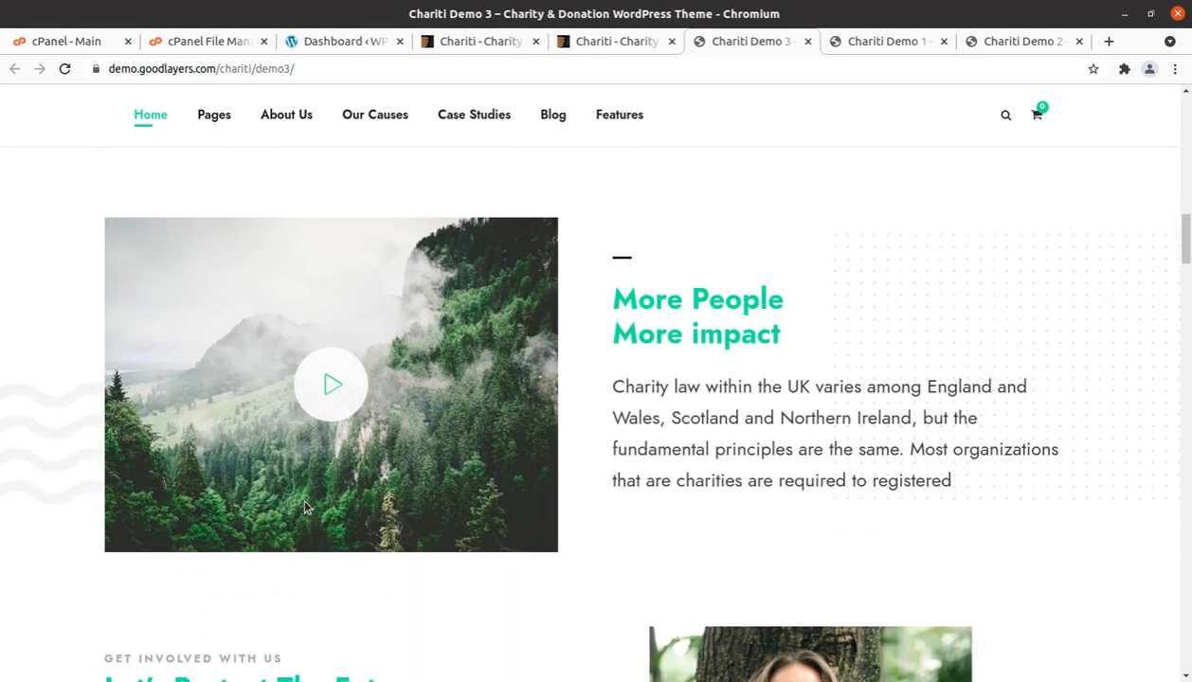
scroll(305, 507, "down", 4)
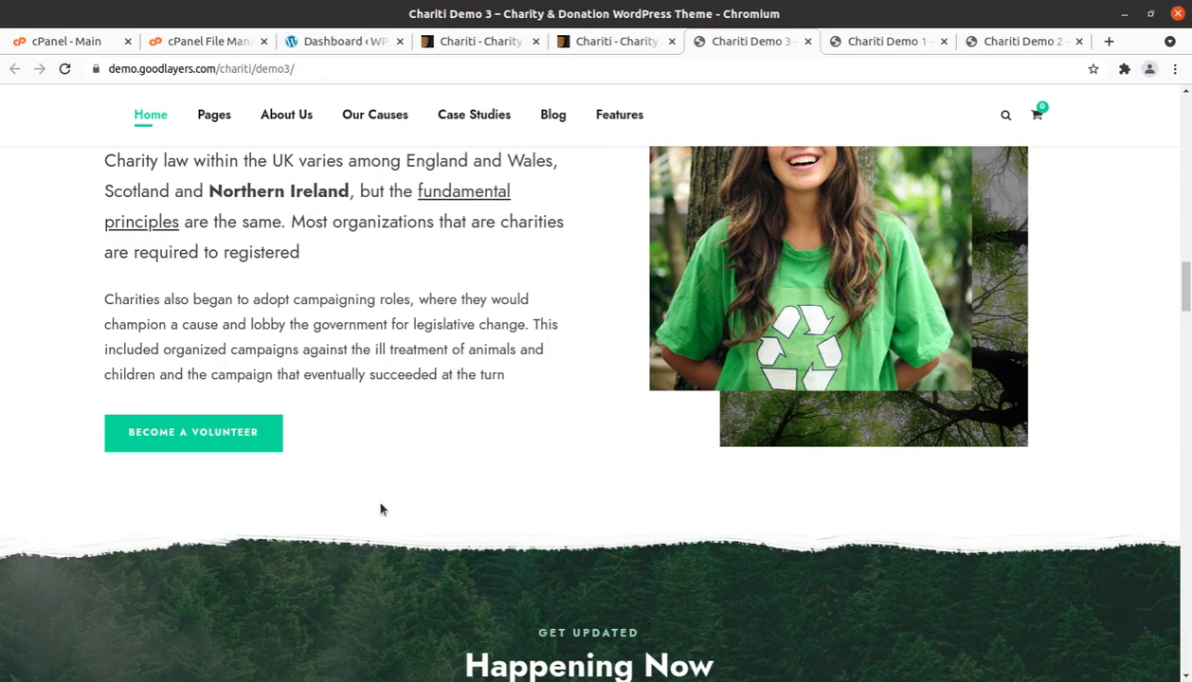
scroll(357, 518, "down", 3)
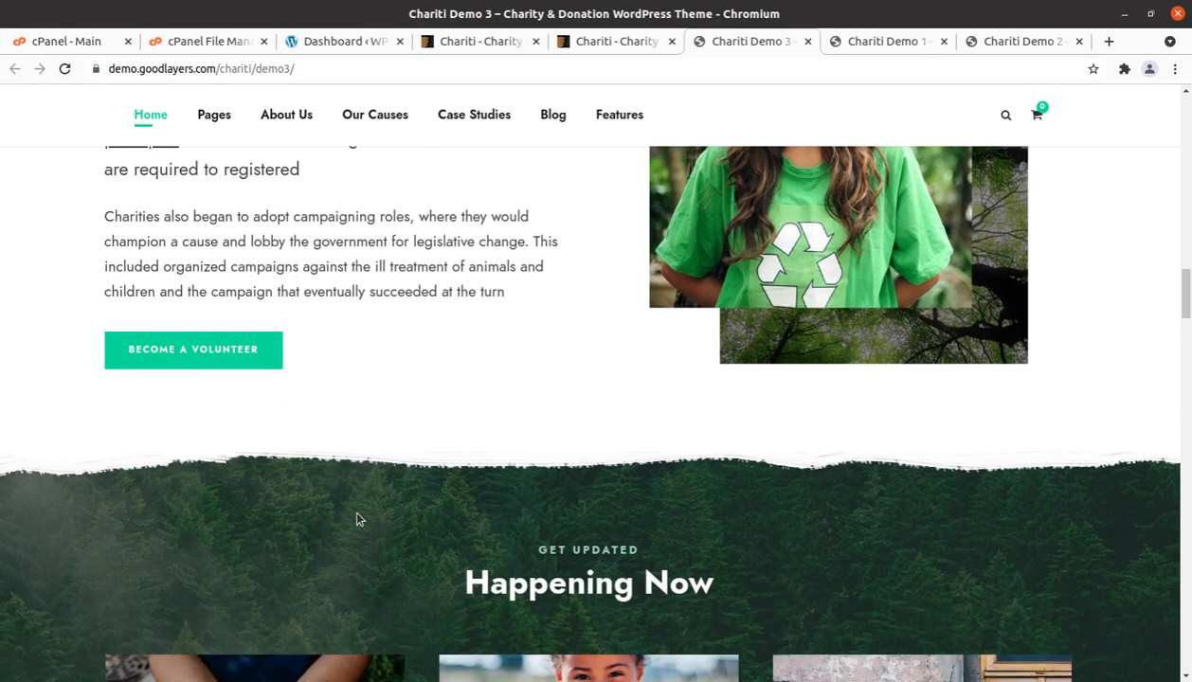
scroll(544, 479, "down", 3)
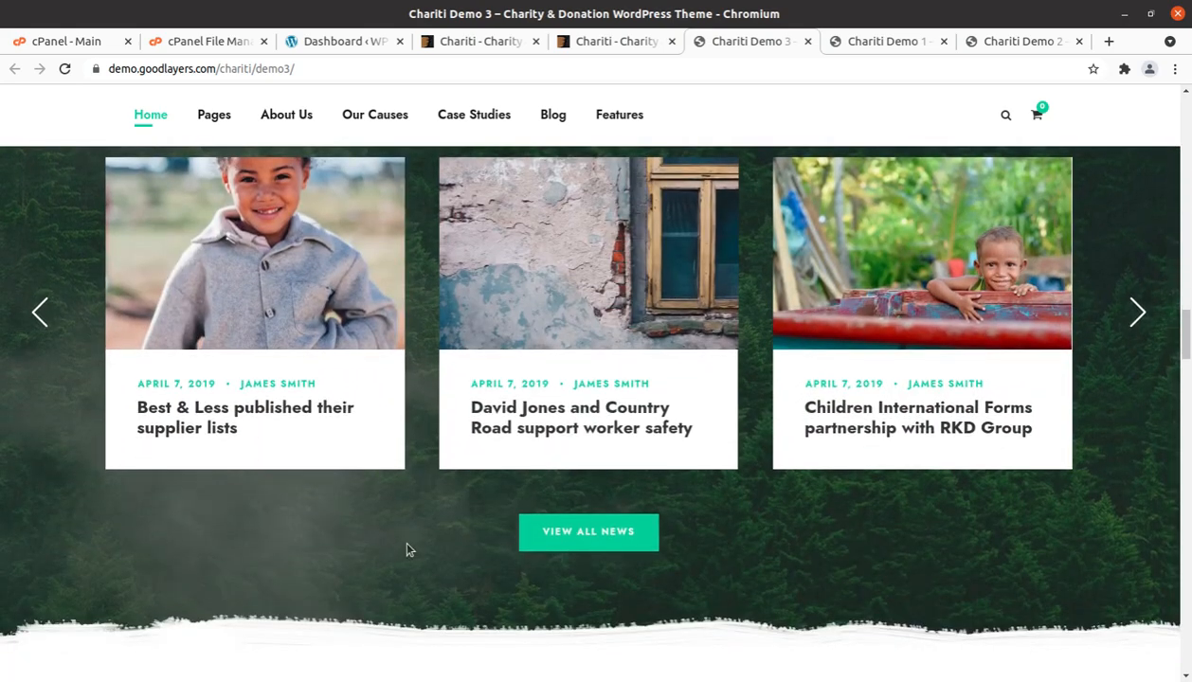
scroll(407, 549, "up", 2)
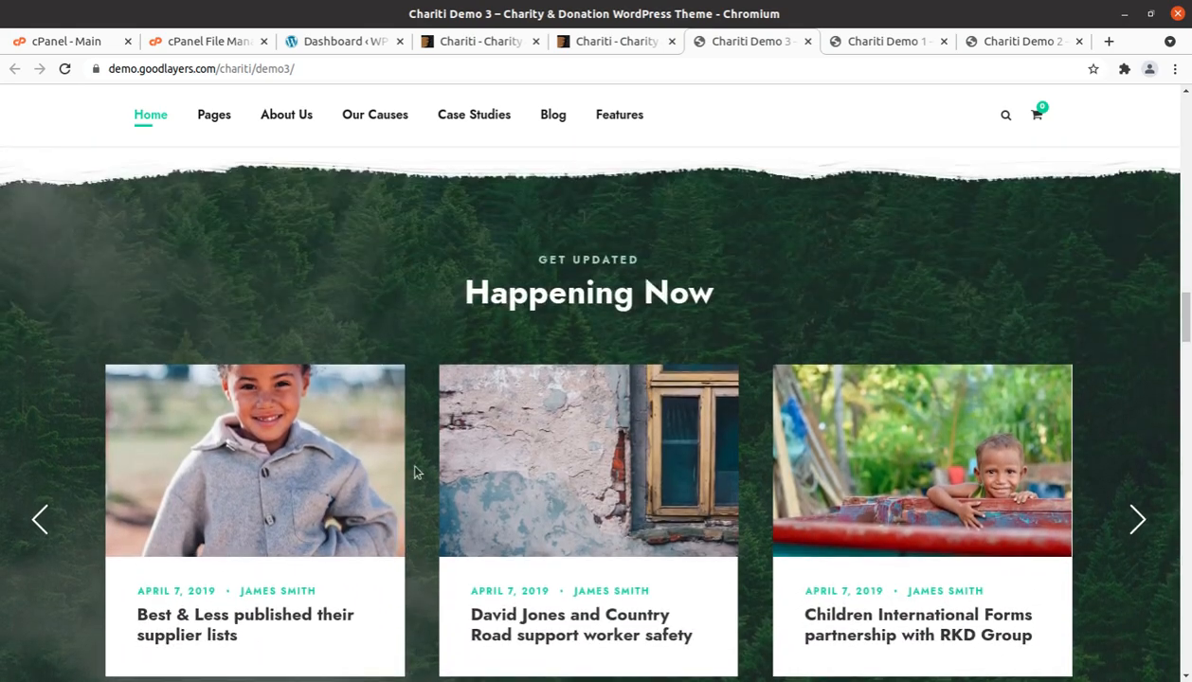
Go to the Chariti item page on ThemeForest and highlight "Charity & Donation" in the theme's title
left_click(464, 43)
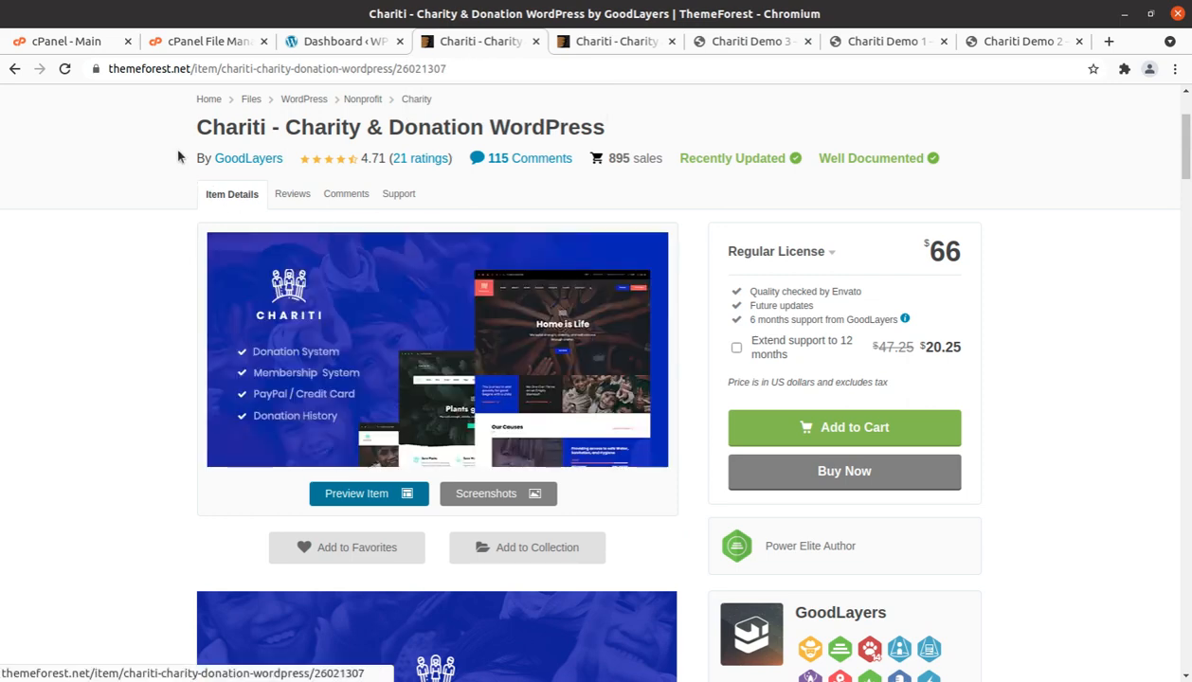
scroll(684, 215, "up", 1)
scroll(684, 215, "up", 2)
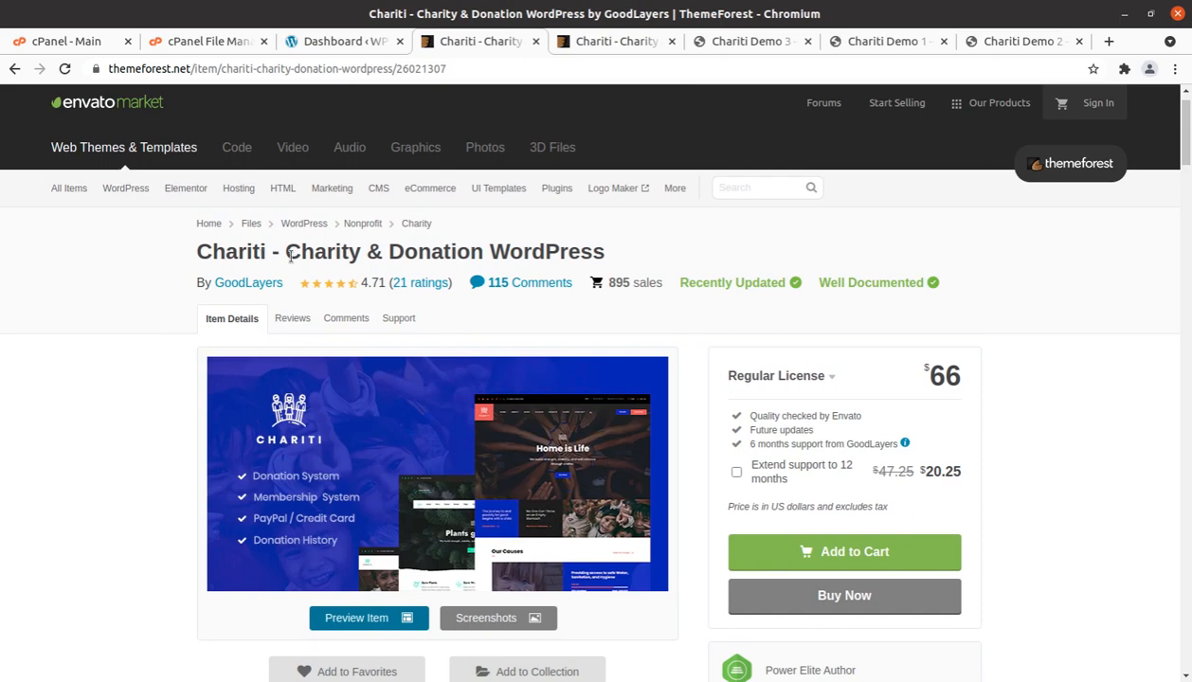
left_click_drag(283, 253, 492, 258)
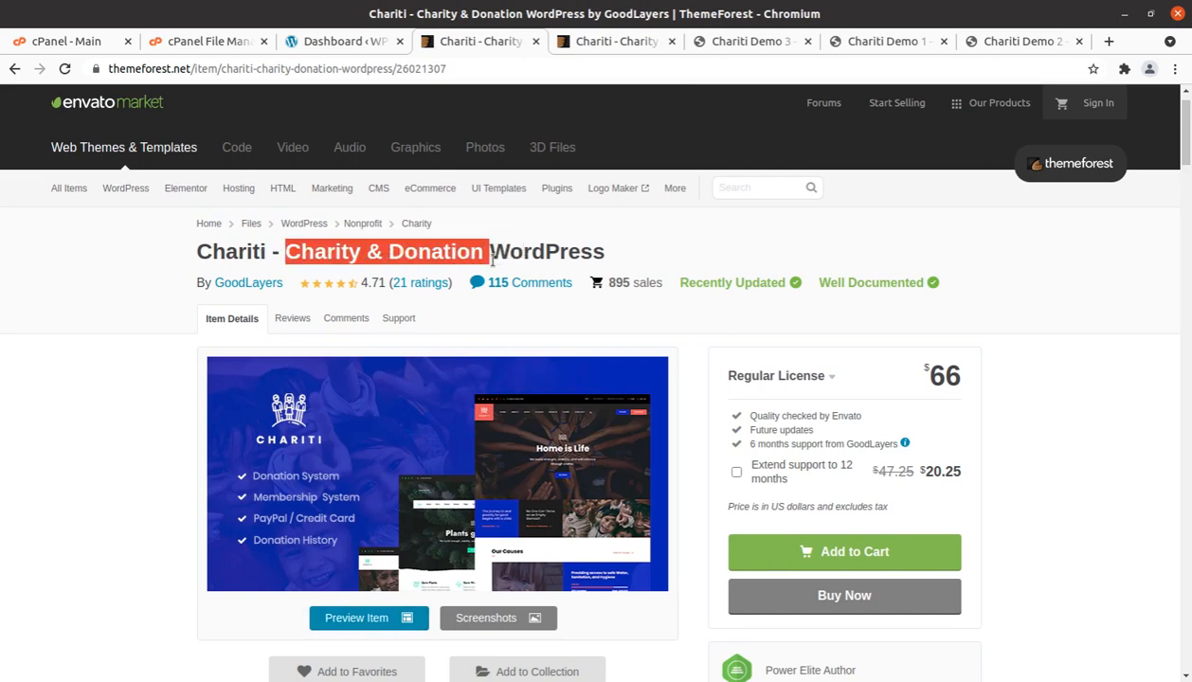
Highlight the author name GoodLayers and the Power Elite Author badge text beside the item description
left_click(627, 256)
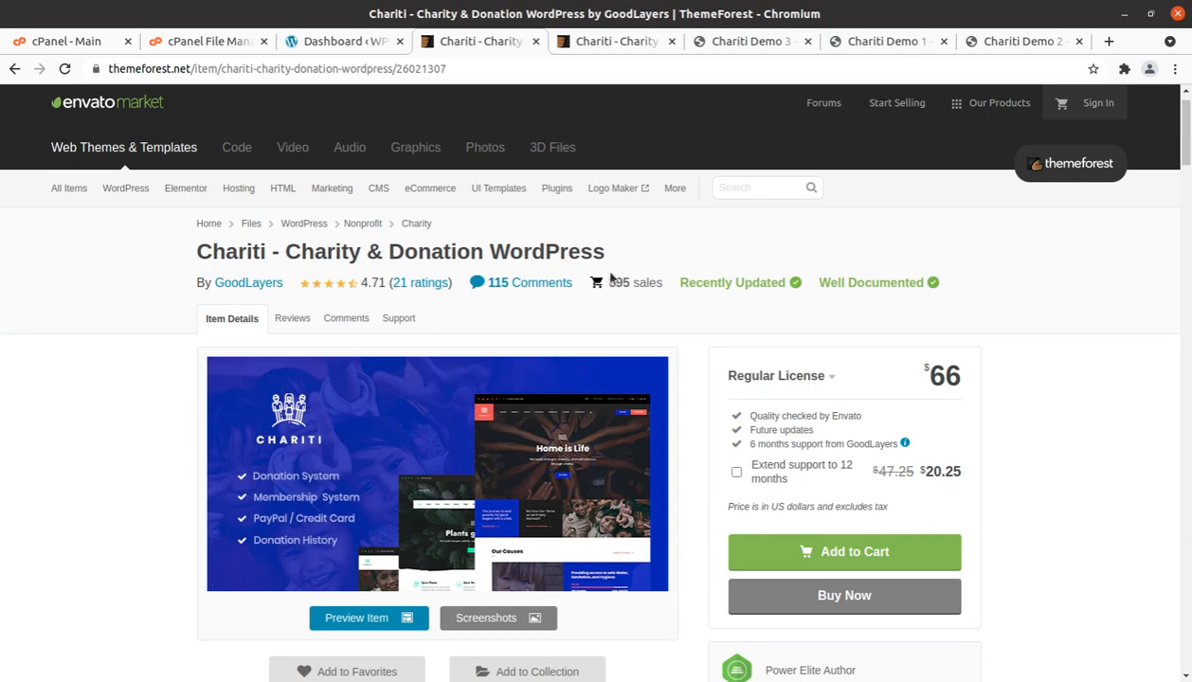
scroll(534, 513, "down", 1)
scroll(533, 513, "down", 5)
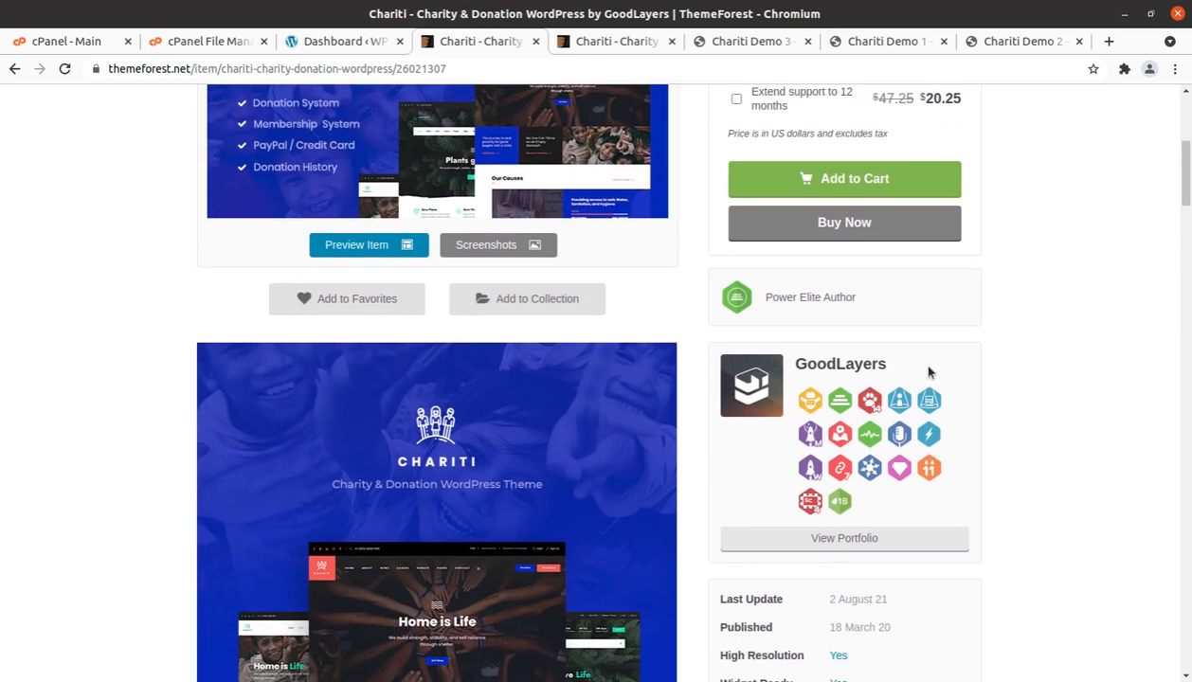
left_click_drag(911, 366, 797, 364)
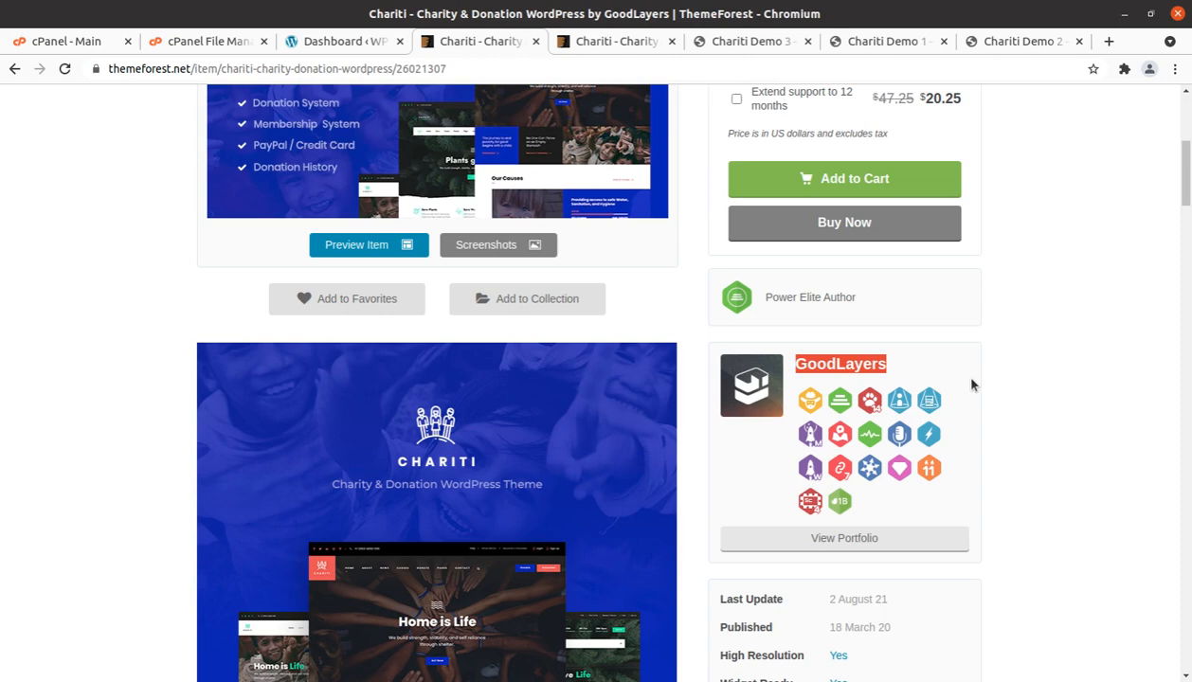
left_click_drag(886, 311, 858, 300)
Highlight the theme's Published date and its Last Update date in the item details
scroll(995, 474, "down", 2)
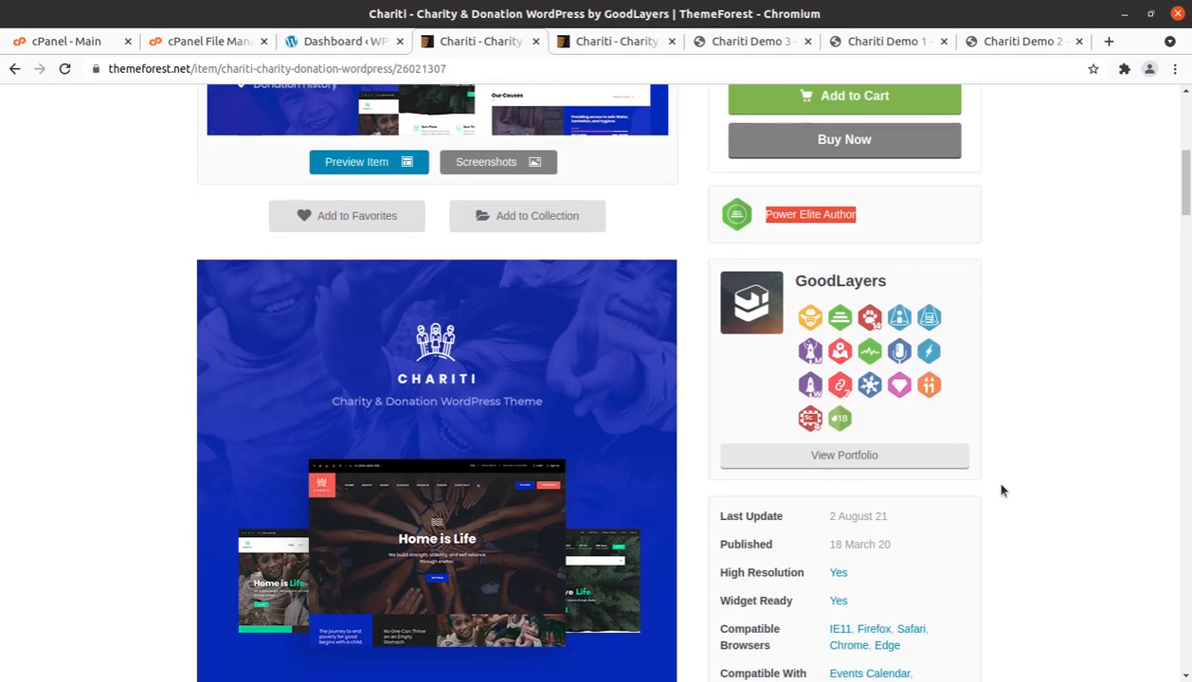
left_click(938, 562)
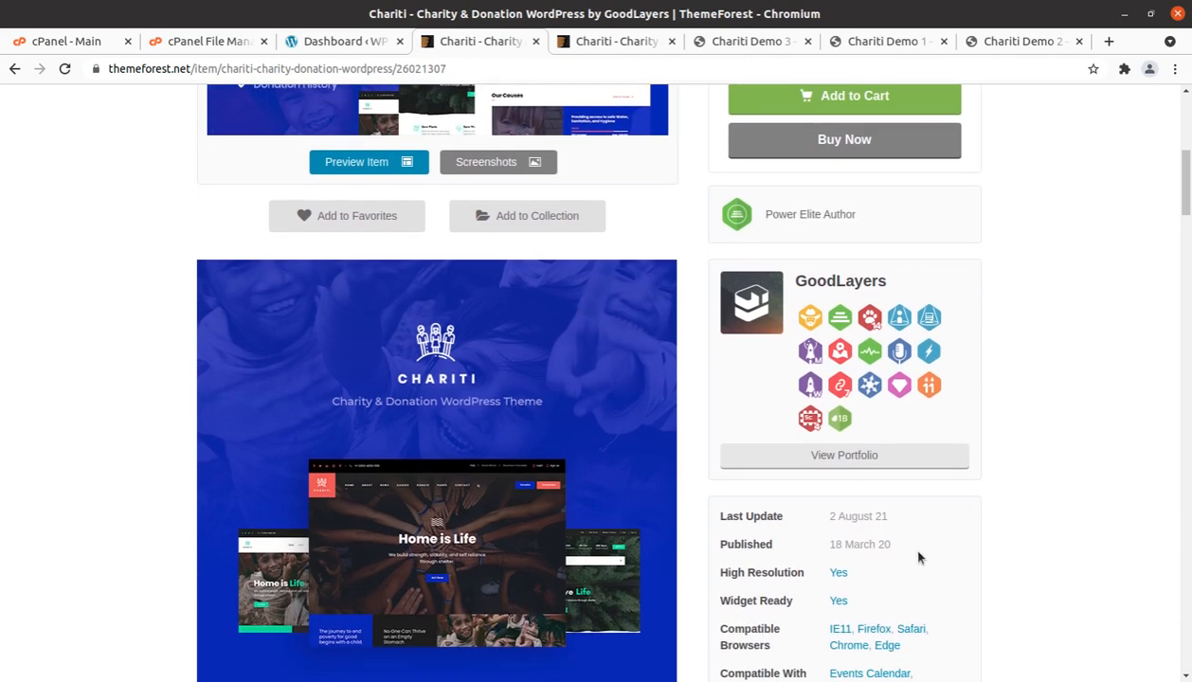
left_click_drag(895, 542, 831, 543)
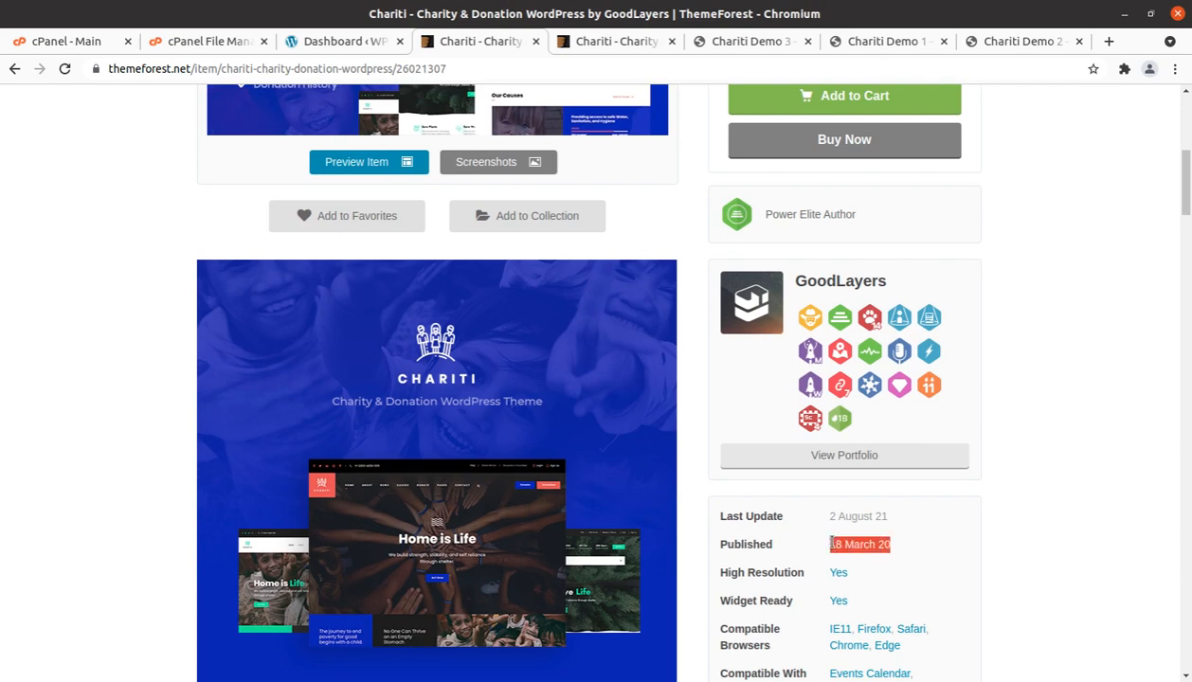
left_click(908, 542)
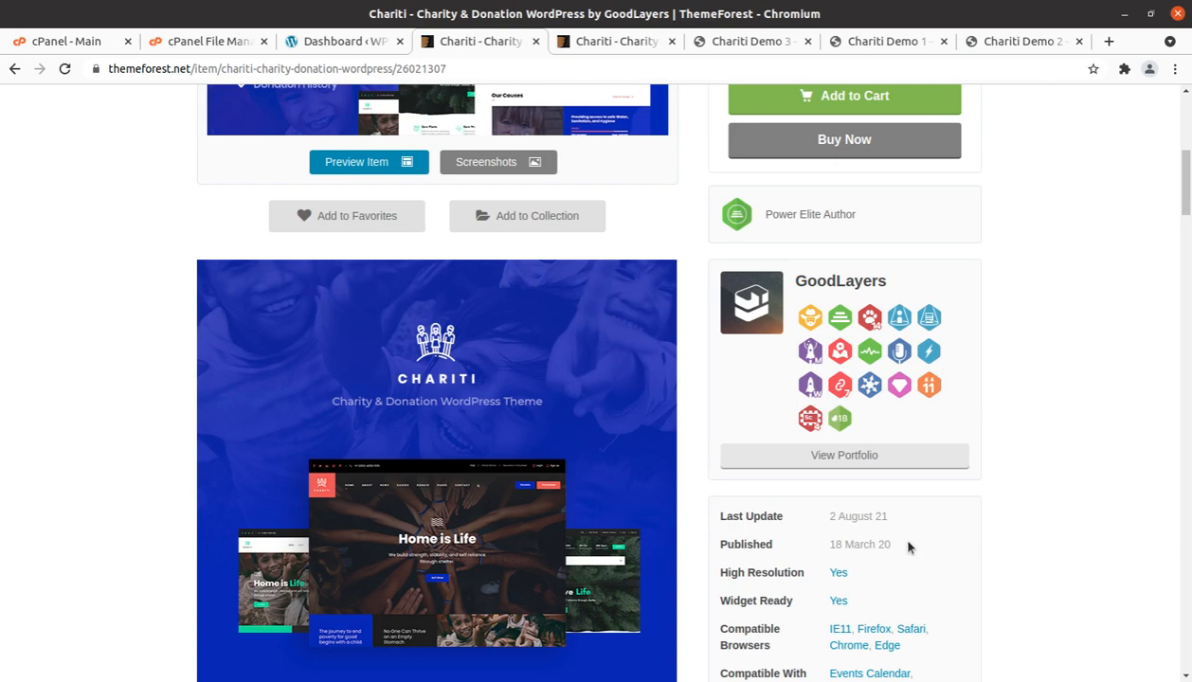
left_click_drag(892, 517, 830, 517)
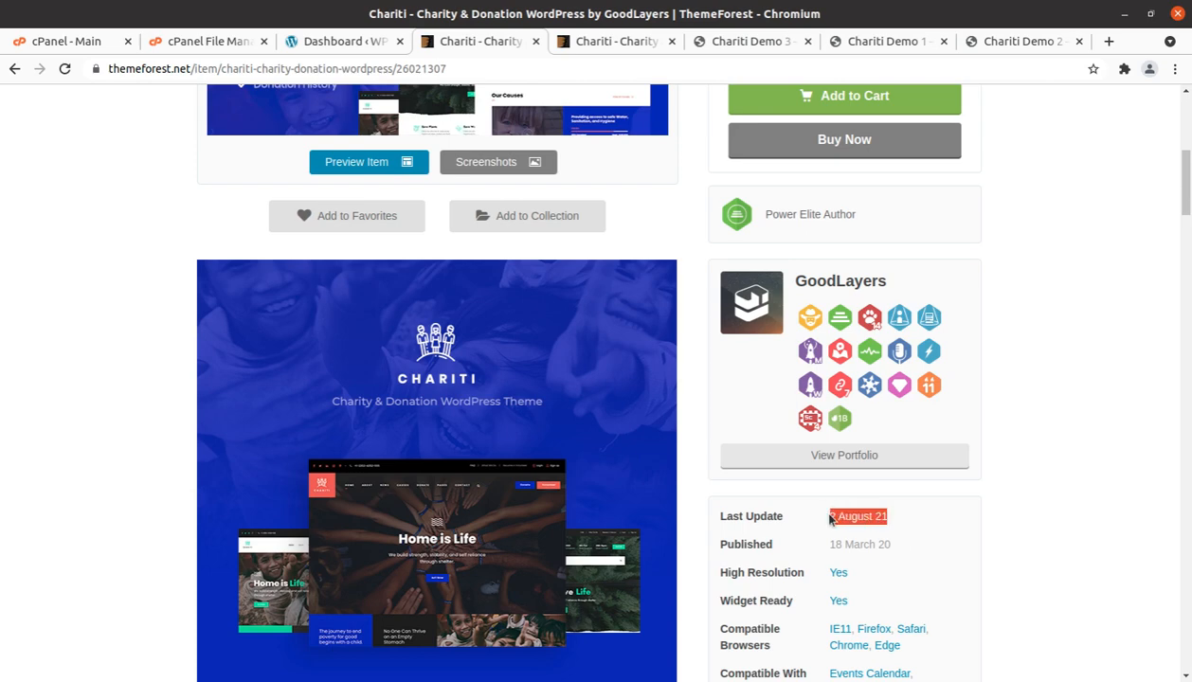
Review the theme's compatibility details, from browsers and WordPress versions down to the tags, highlighting the compatible browsers
scroll(963, 549, "down", 4)
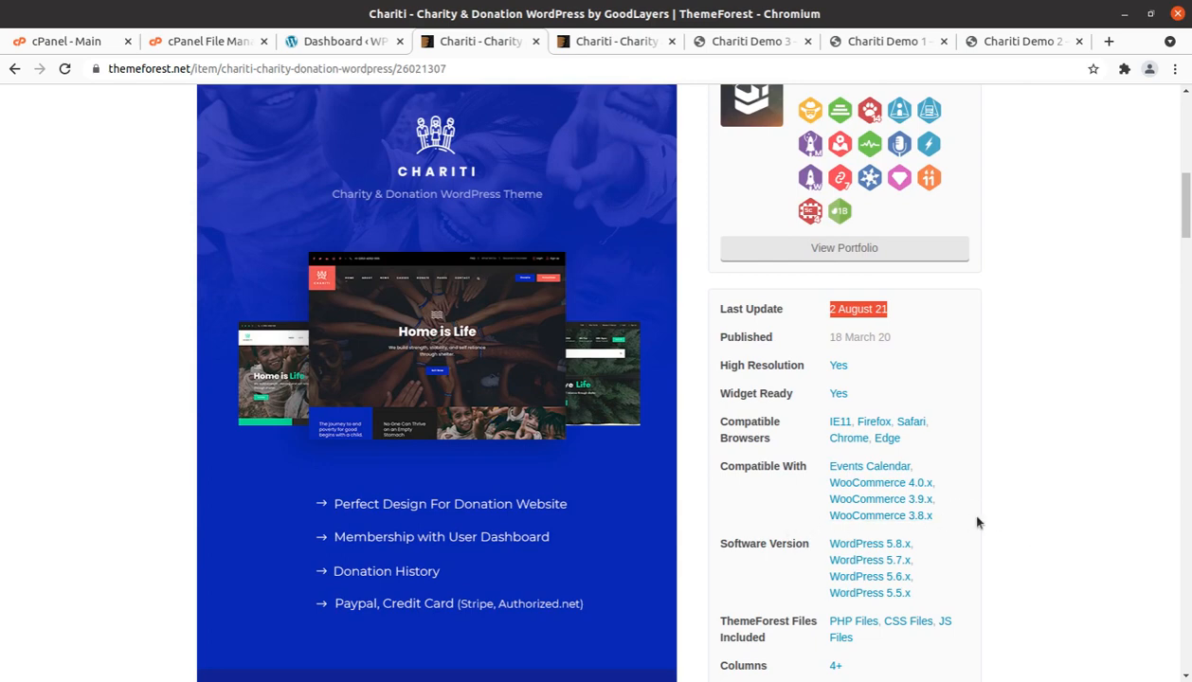
scroll(977, 522, "down", 1)
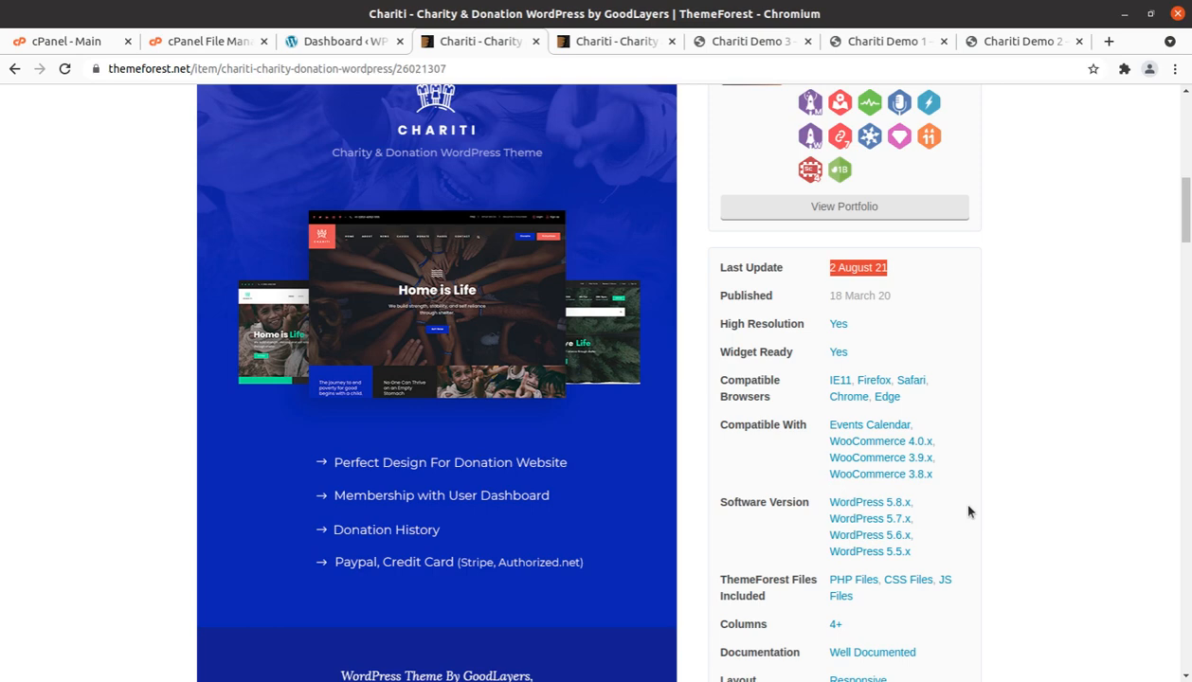
scroll(965, 517, "down", 2)
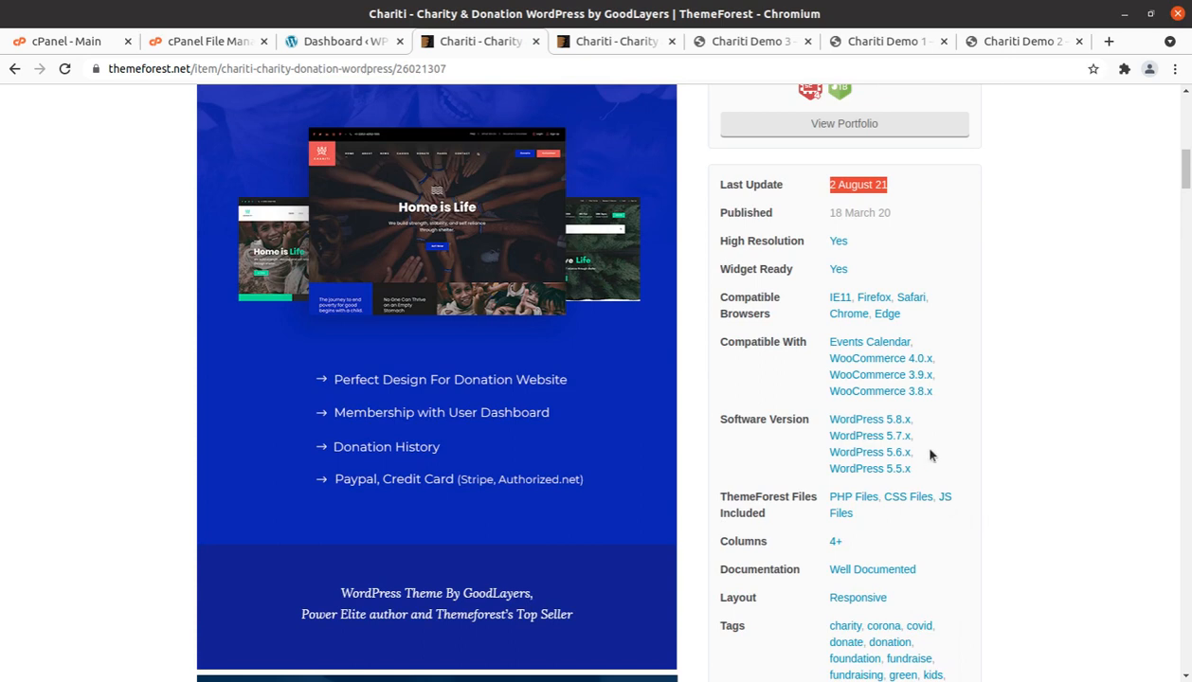
left_click_drag(922, 322, 822, 303)
left_click(981, 316)
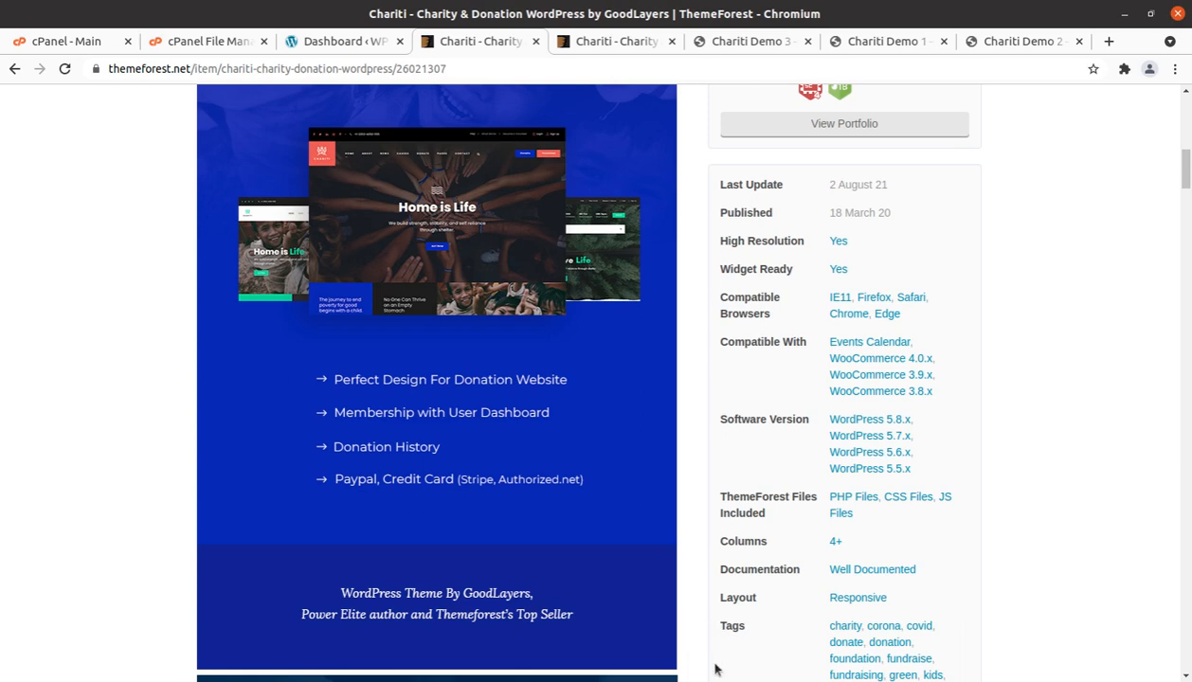
scroll(716, 669, "down", 2)
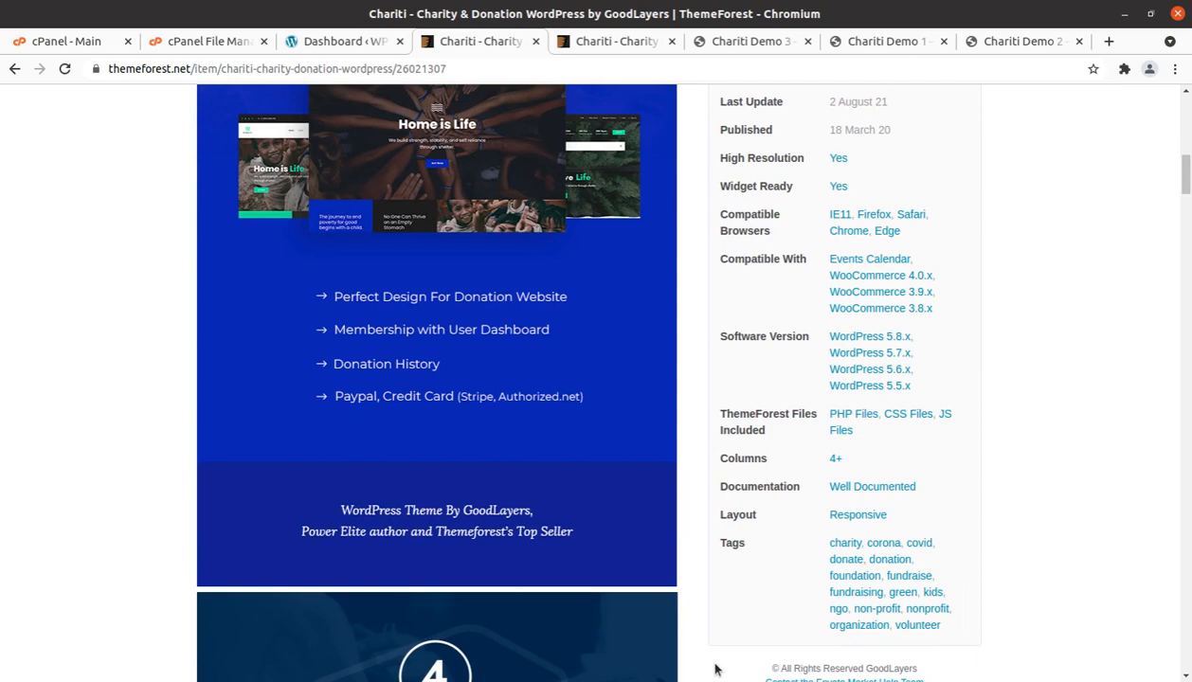
Read the four reasons to choose GoodLayers in the item description, from Established Brand to Always get updated
scroll(716, 669, "down", 5)
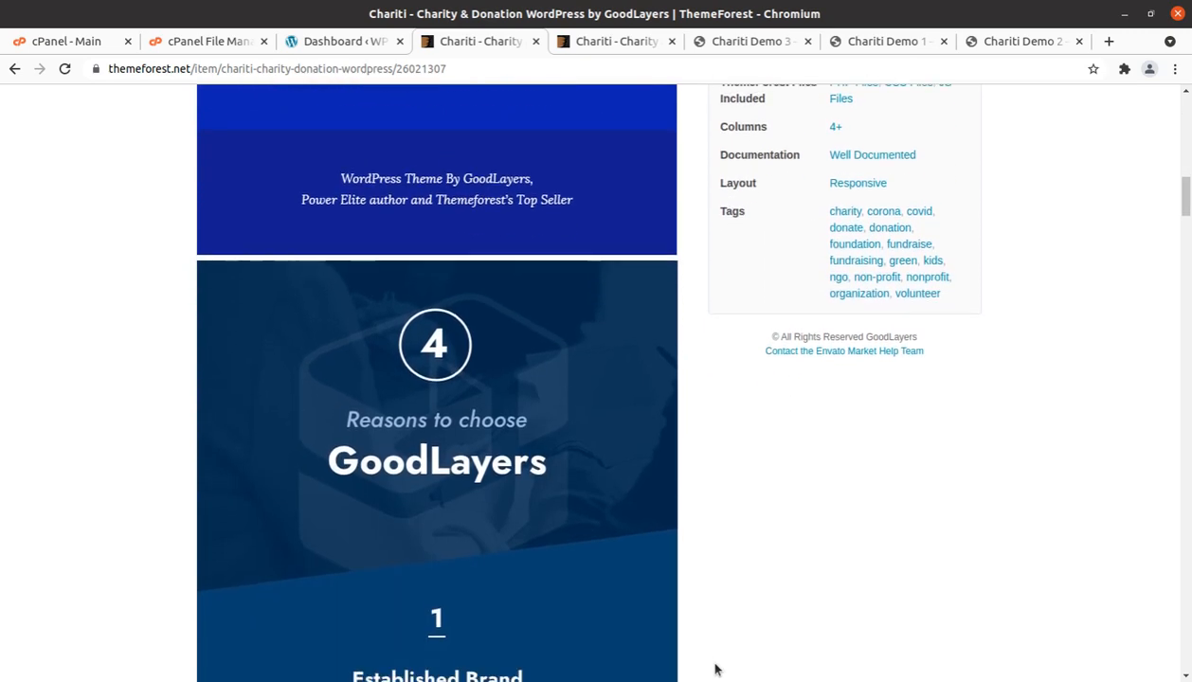
scroll(716, 669, "down", 2)
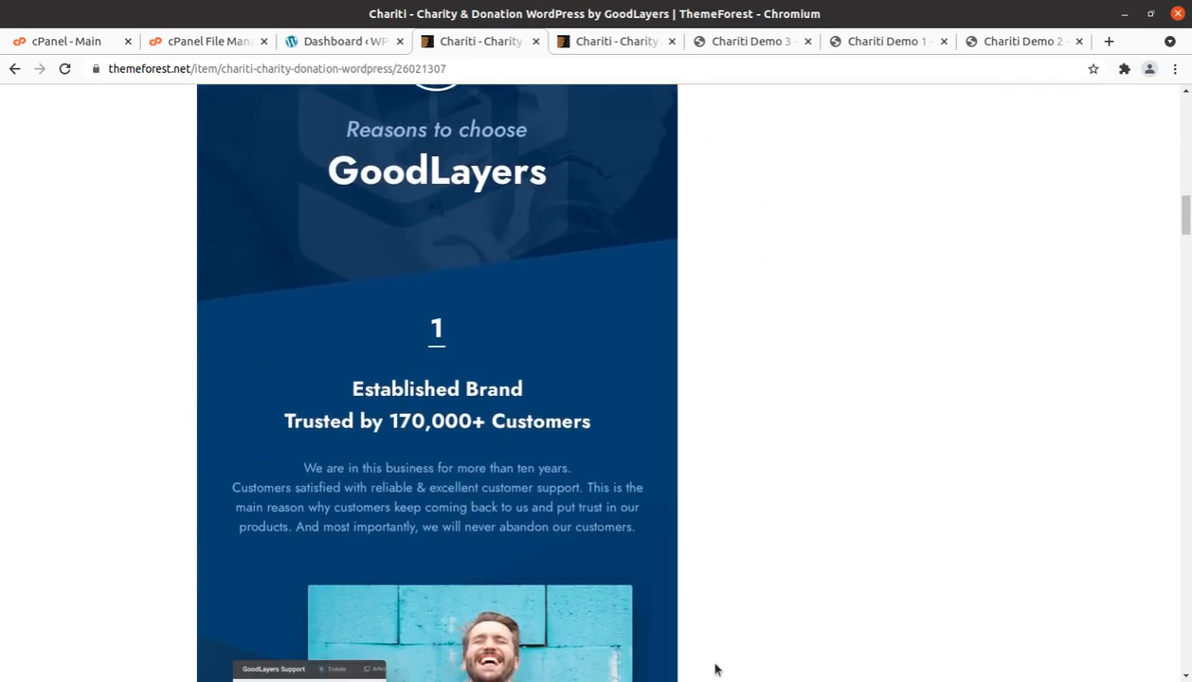
scroll(772, 618, "down", 5)
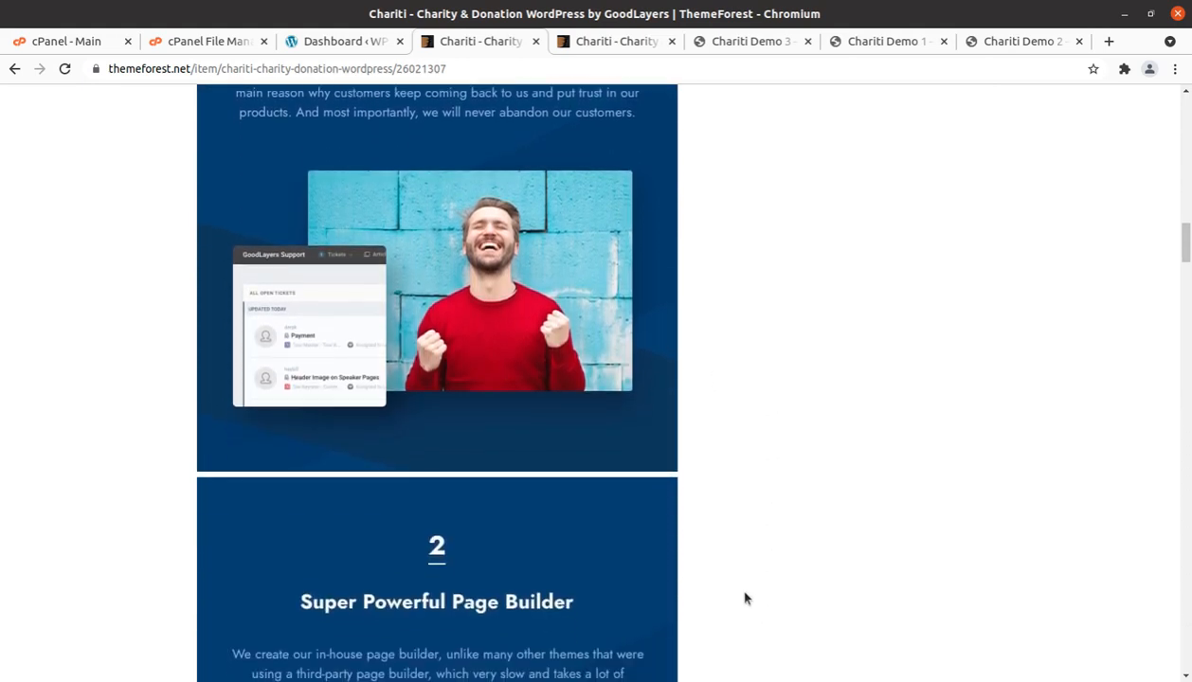
scroll(746, 597, "down", 2)
scroll(745, 598, "down", 3)
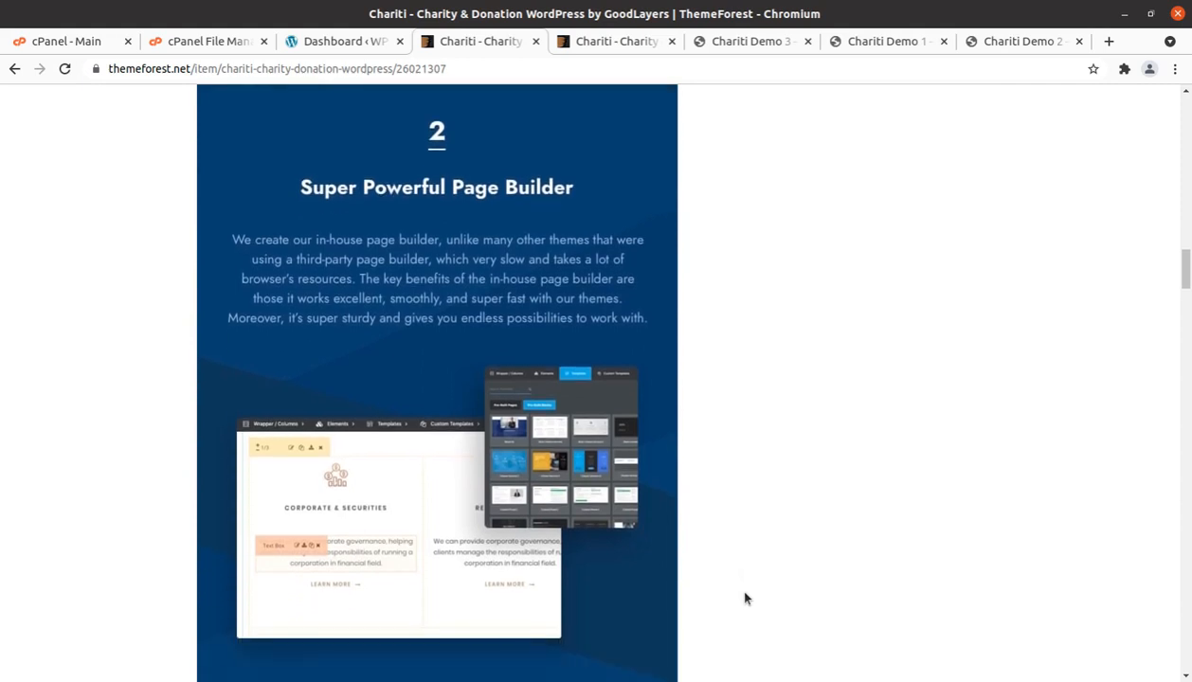
scroll(745, 598, "down", 1)
scroll(745, 598, "down", 4)
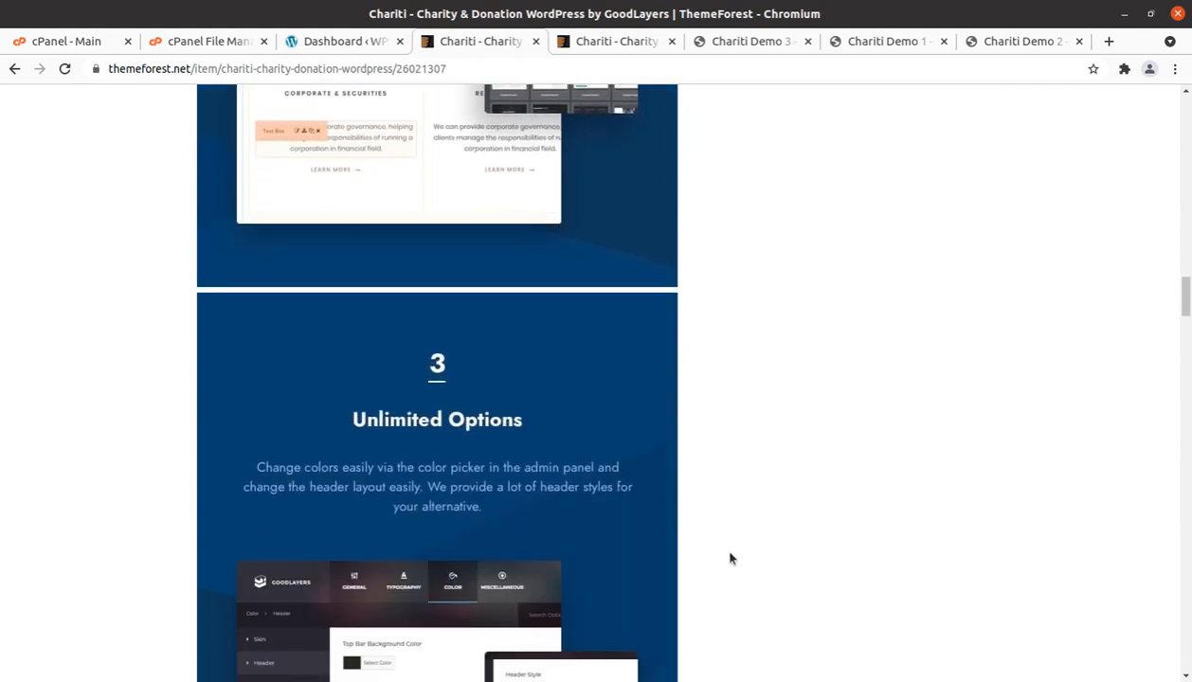
scroll(730, 559, "down", 7)
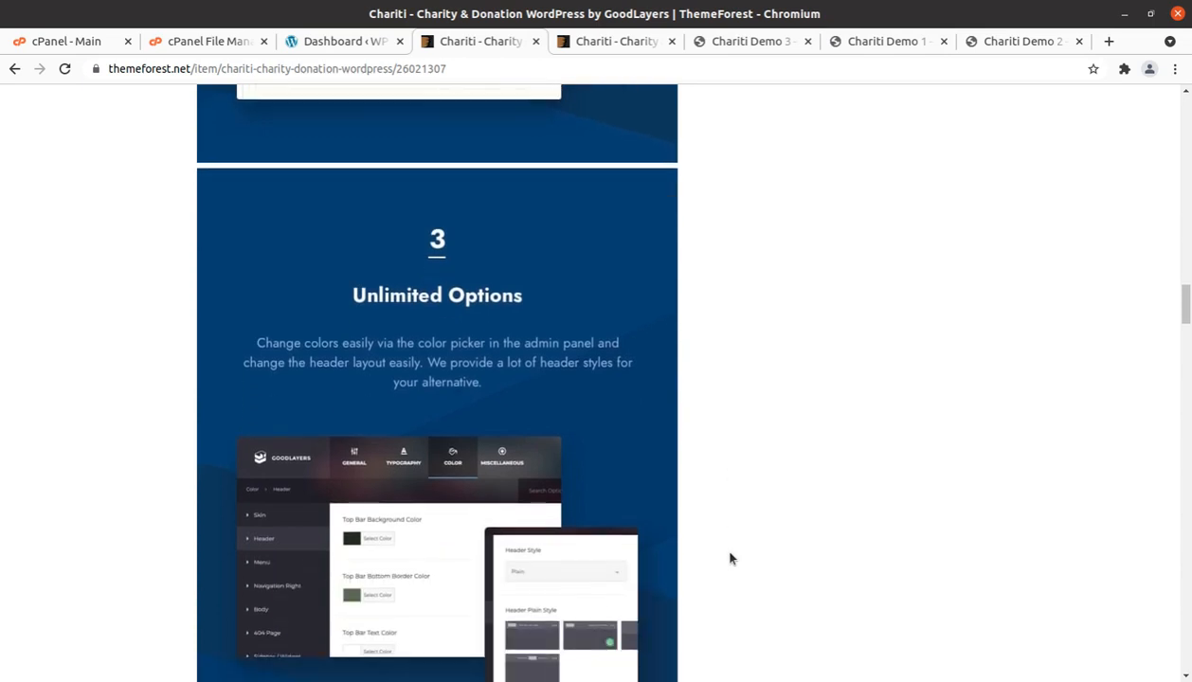
scroll(730, 559, "down", 2)
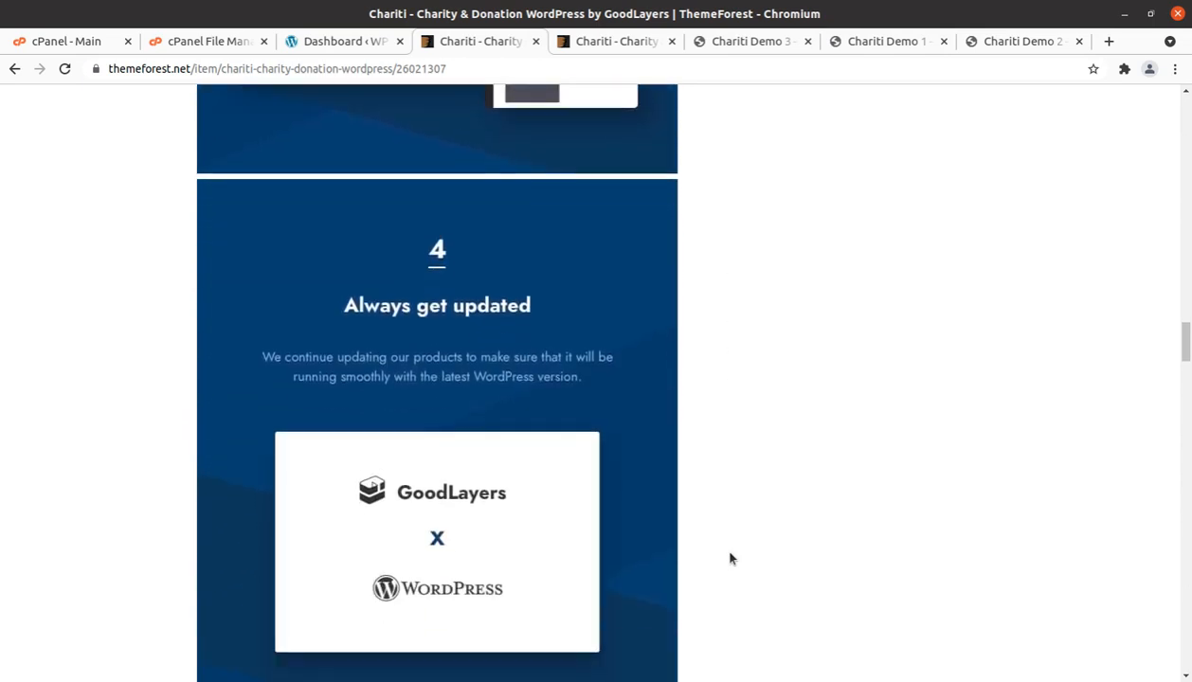
scroll(729, 559, "down", 3)
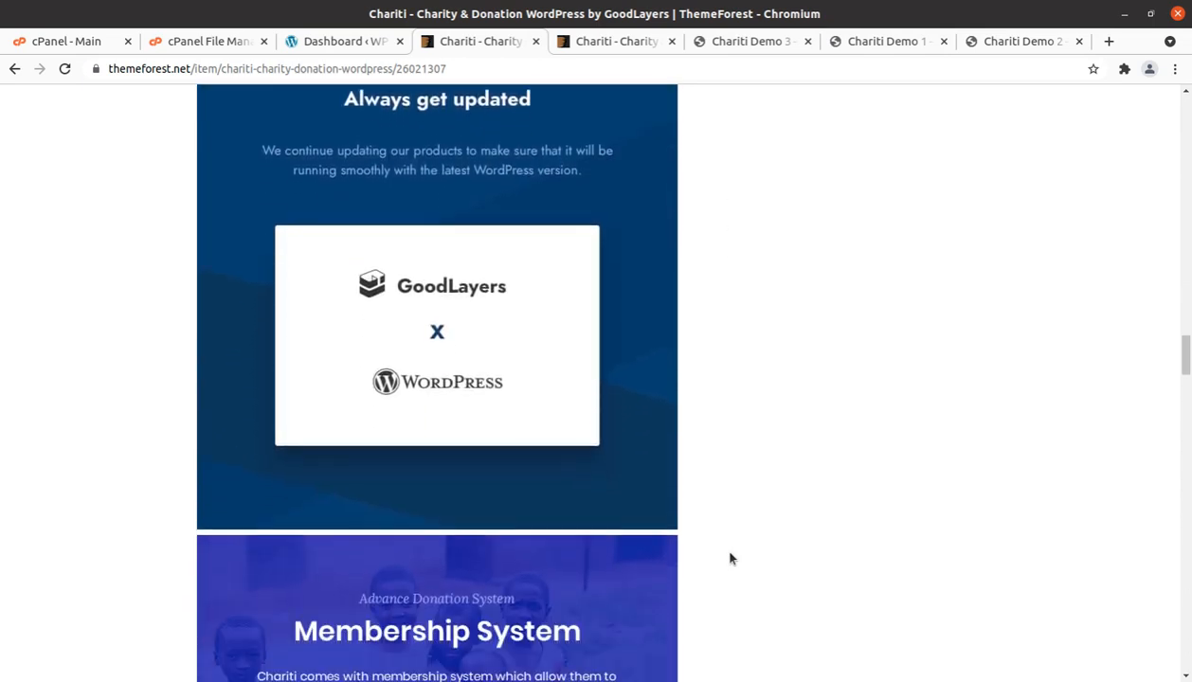
Review the Membership System, Admin Transaction Backend, GDPR Tool and Color Pickers sections of the item description
scroll(730, 559, "down", 1)
scroll(729, 559, "down", 4)
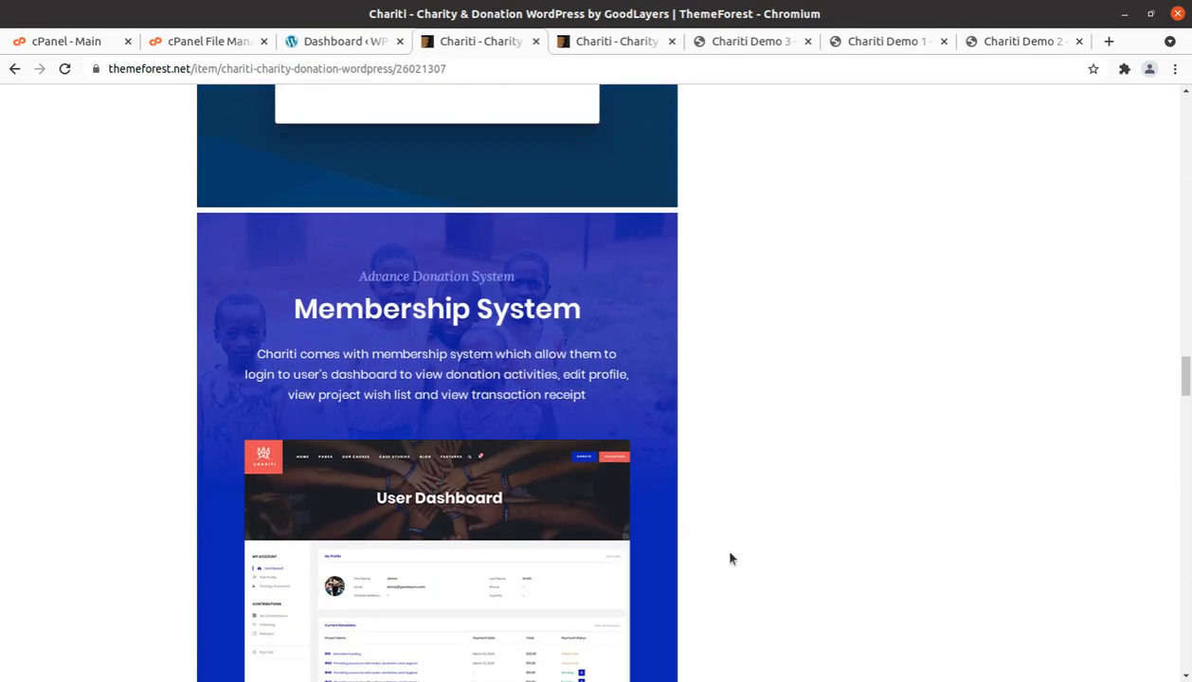
scroll(730, 559, "down", 2)
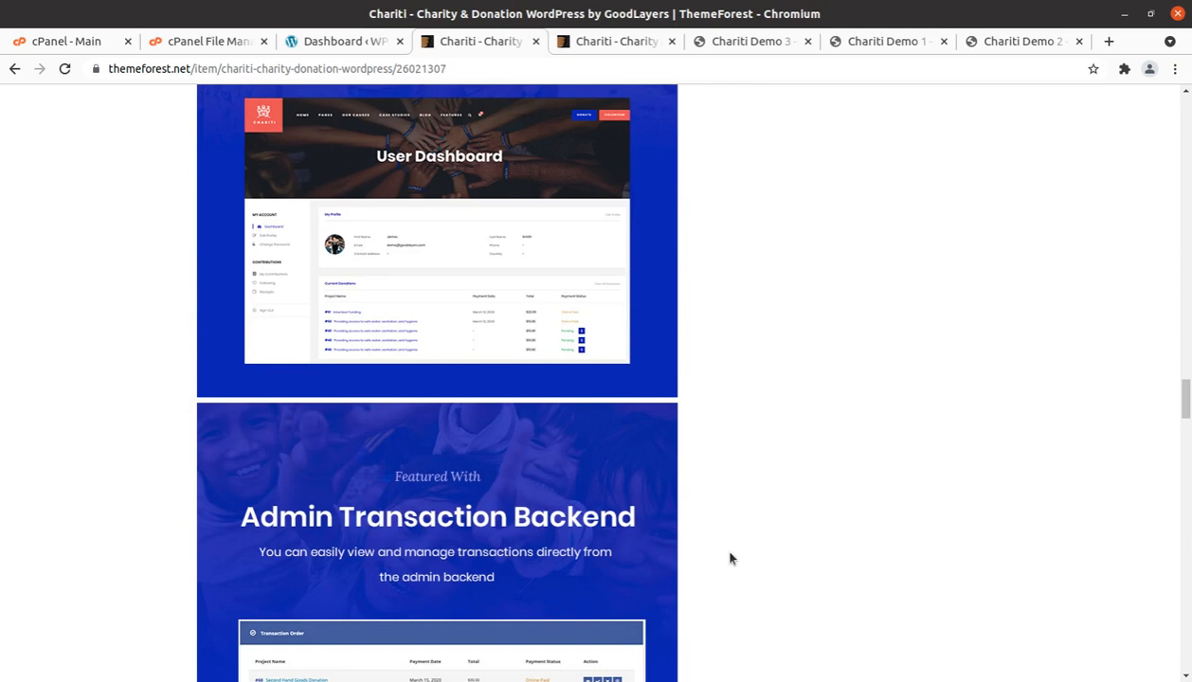
scroll(730, 559, "down", 6)
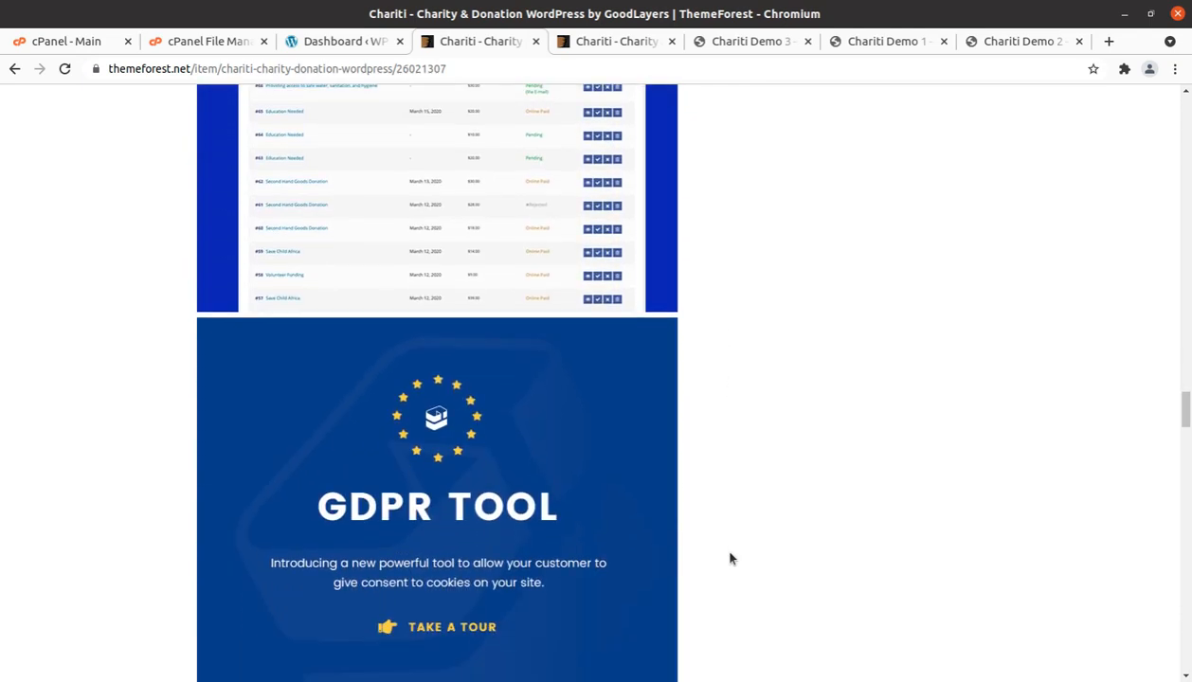
scroll(729, 560, "down", 3)
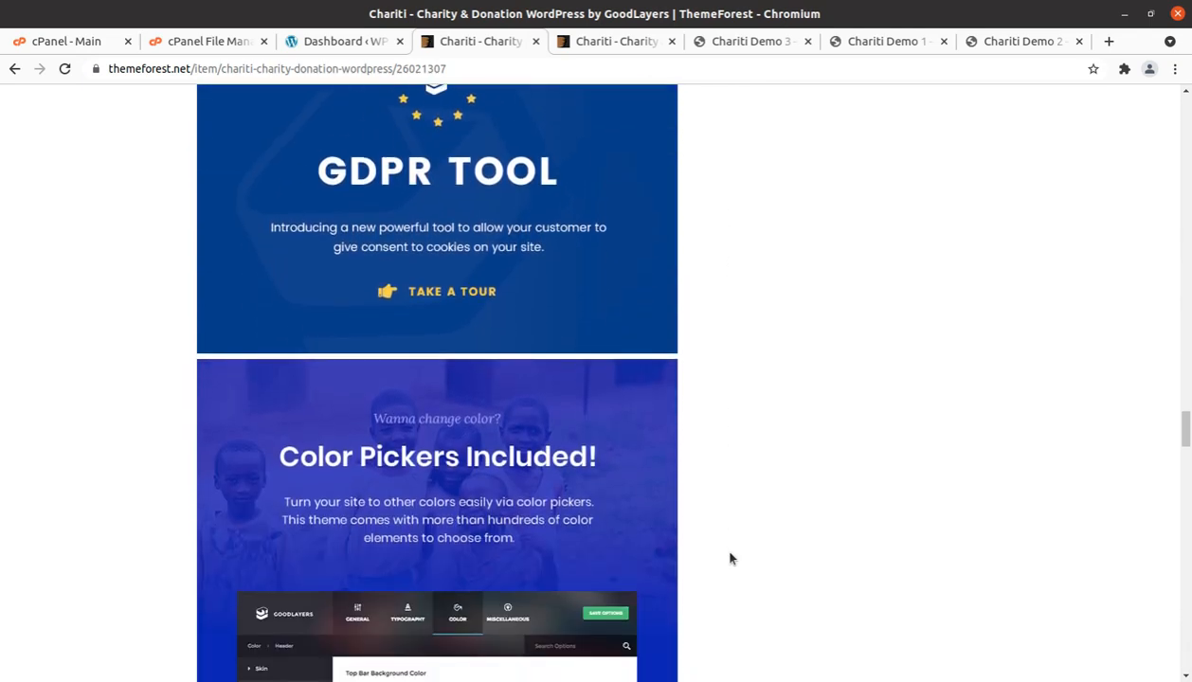
scroll(729, 559, "down", 5)
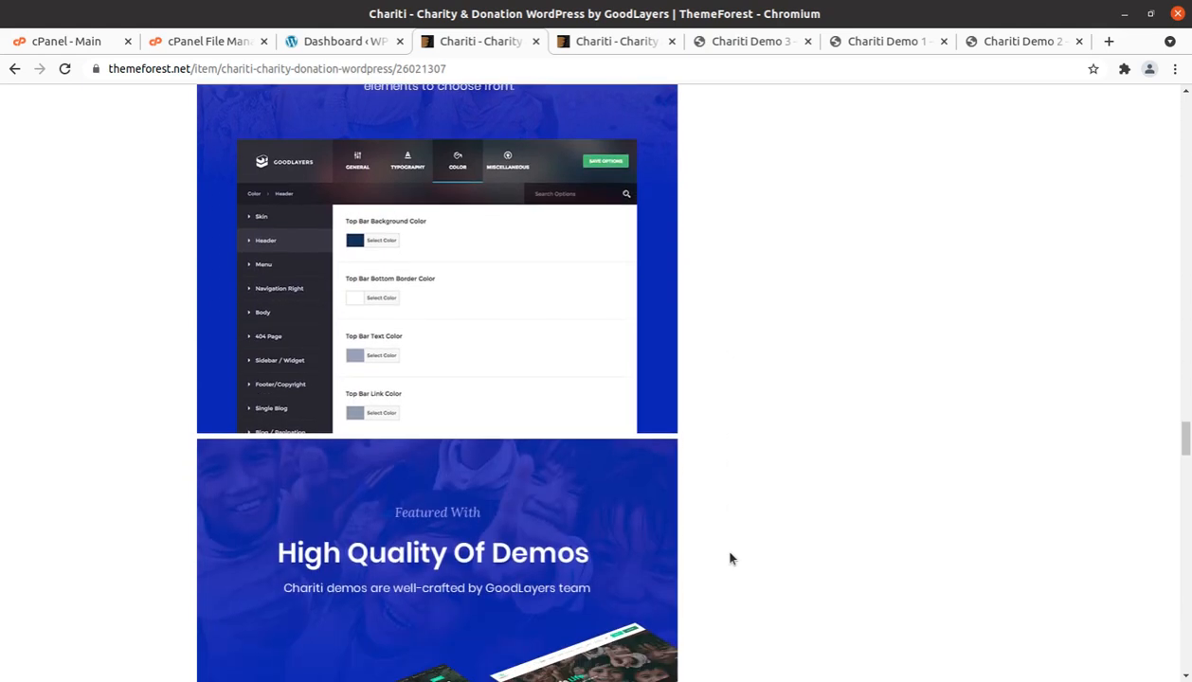
Review the description's High Quality Of Demos, GoodLayers Page Builder, Customizable Header Styles and Synced Section features
scroll(730, 559, "down", 2)
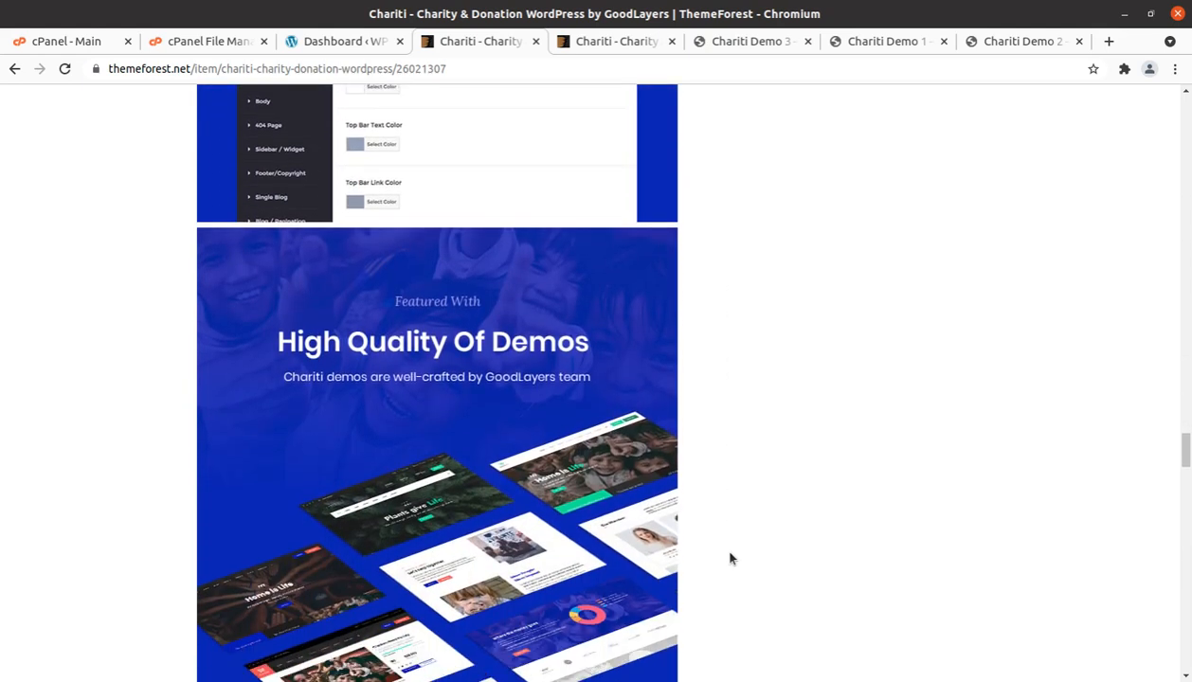
scroll(761, 552, "down", 4)
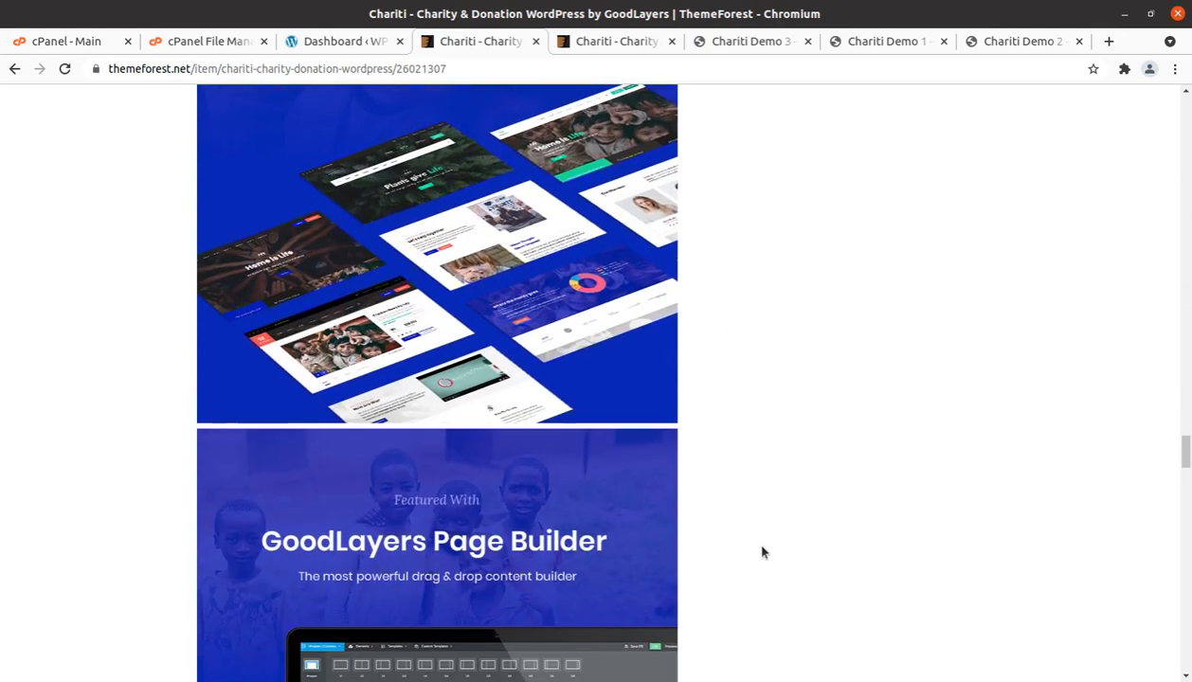
scroll(763, 552, "down", 1)
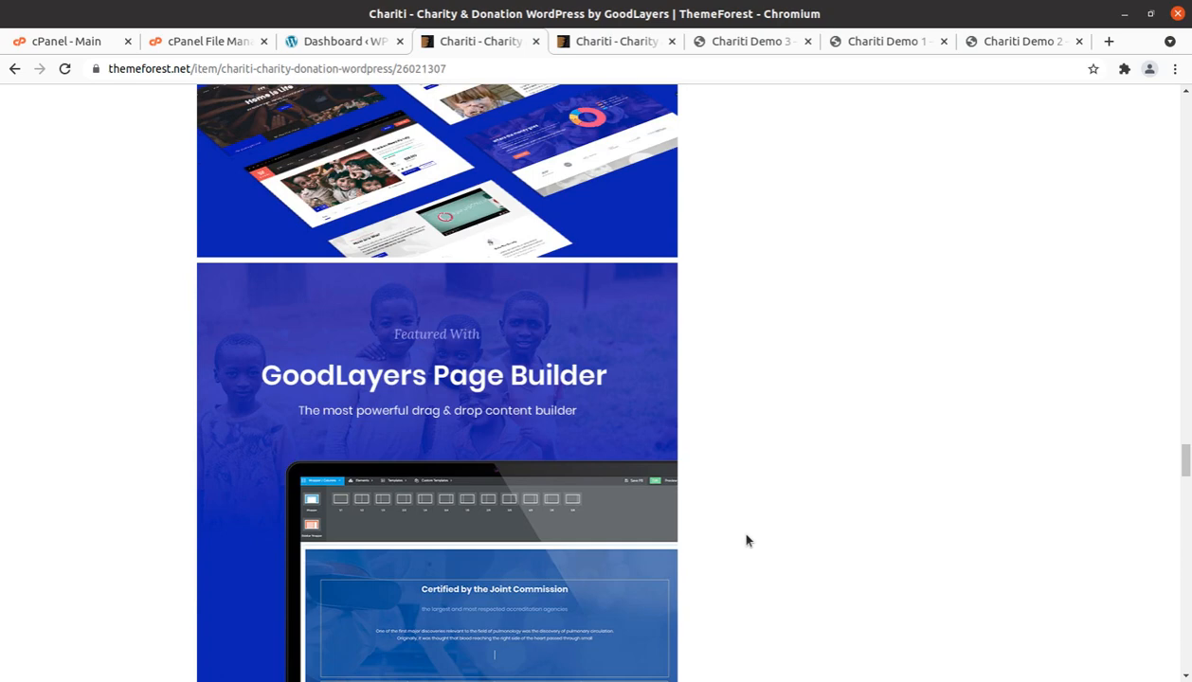
scroll(615, 565, "down", 5)
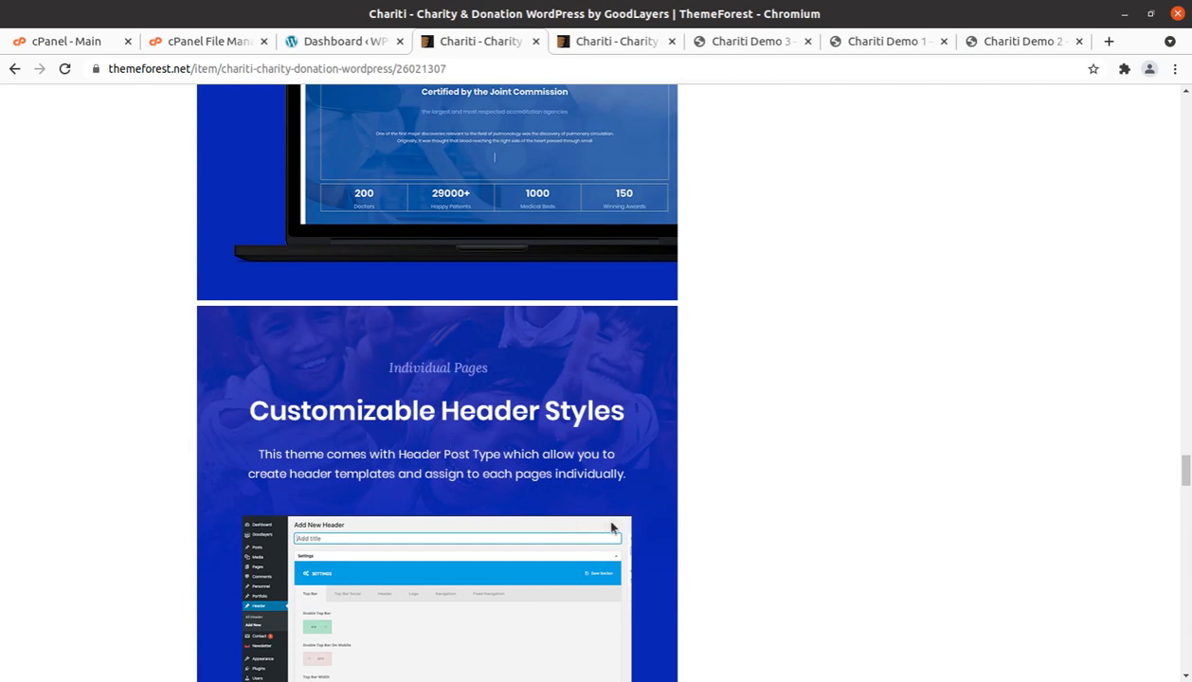
scroll(626, 529, "down", 3)
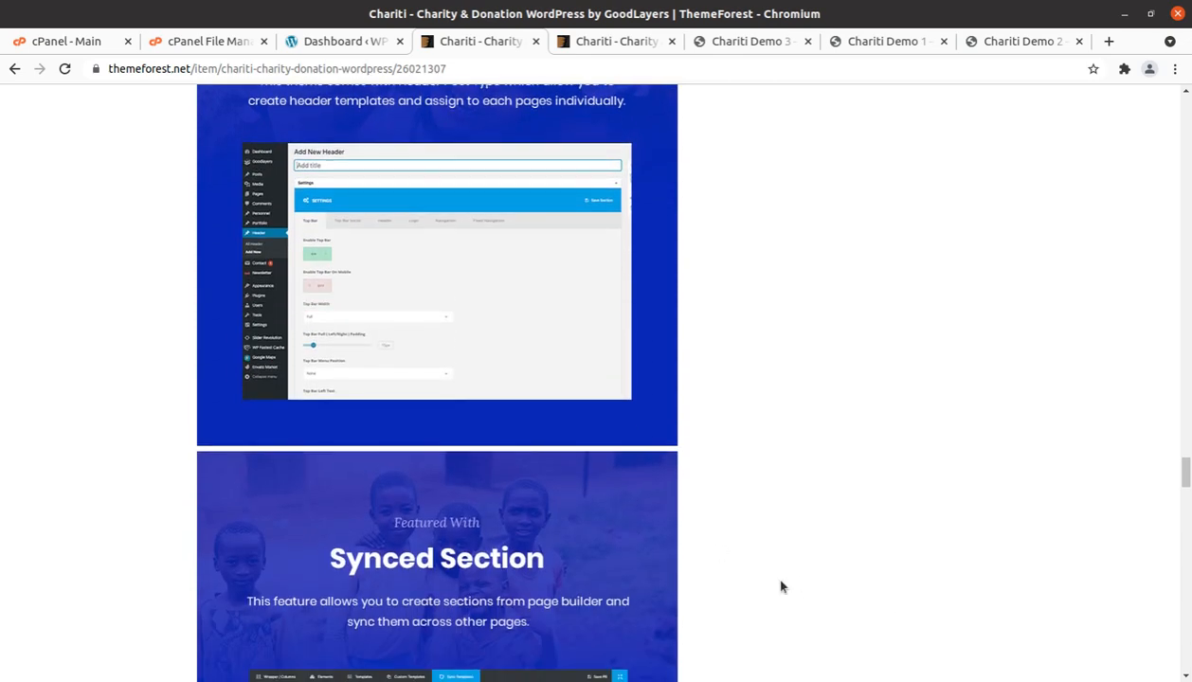
scroll(780, 586, "up", 6)
scroll(780, 586, "up", 3)
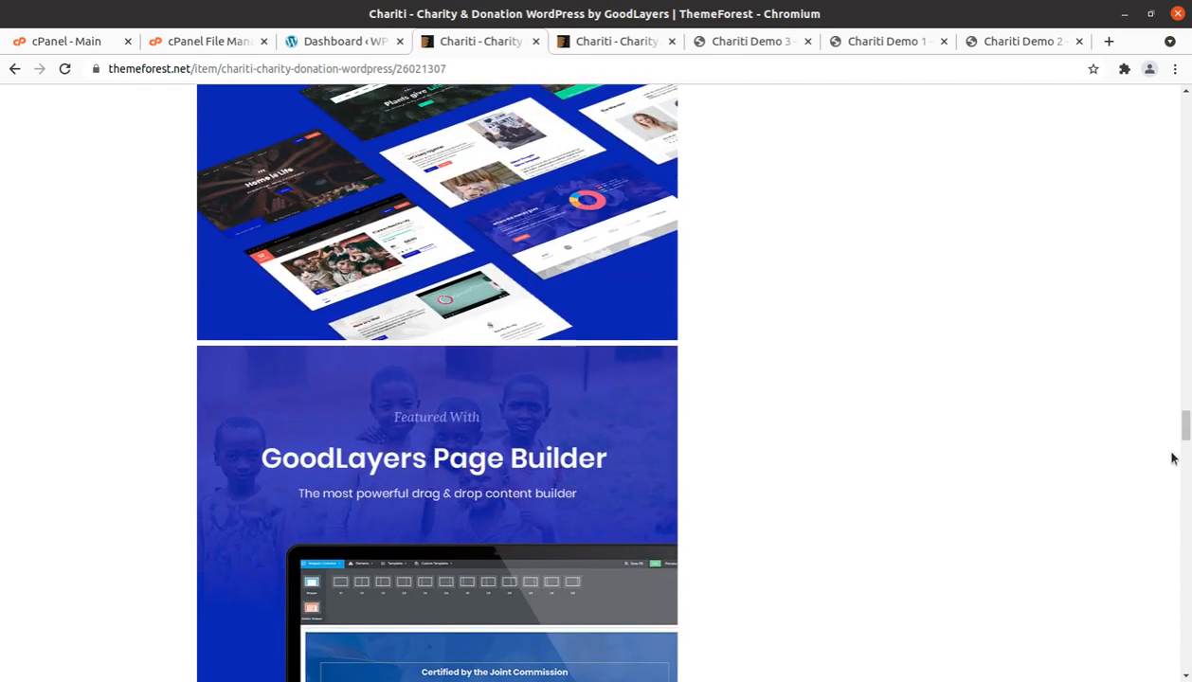
Leave the item page and switch to the WordPress admin dashboard, showing its Welcome panel
left_click_drag(1186, 421, 1185, 107)
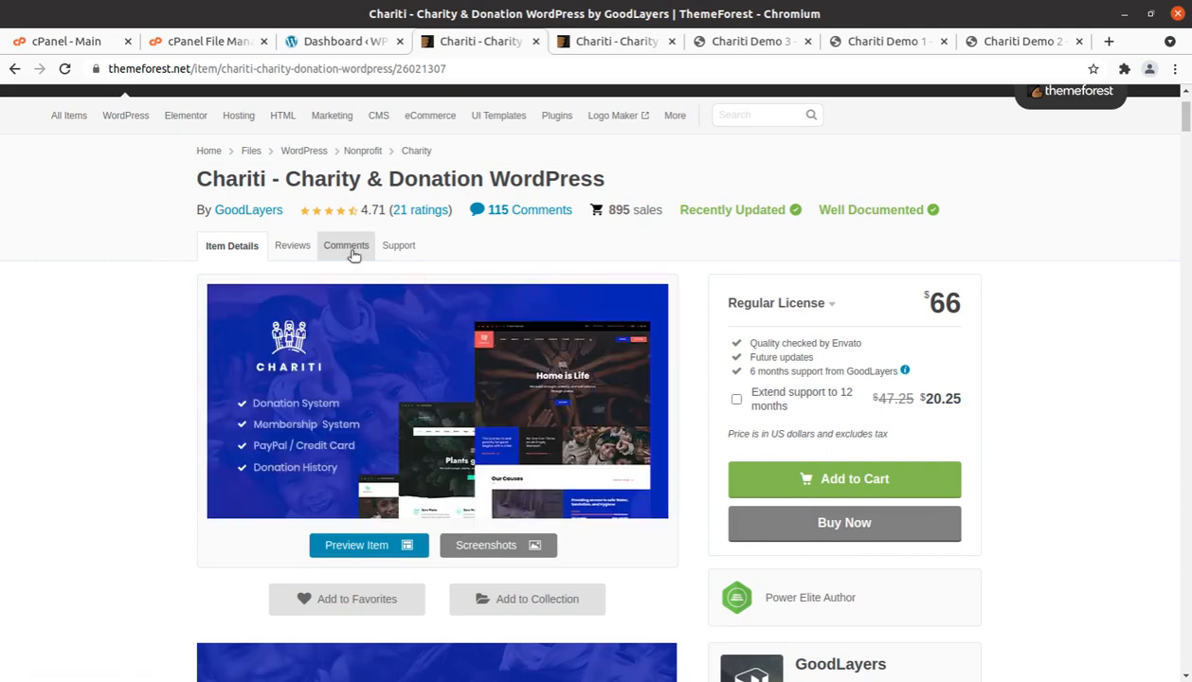
left_click(339, 46)
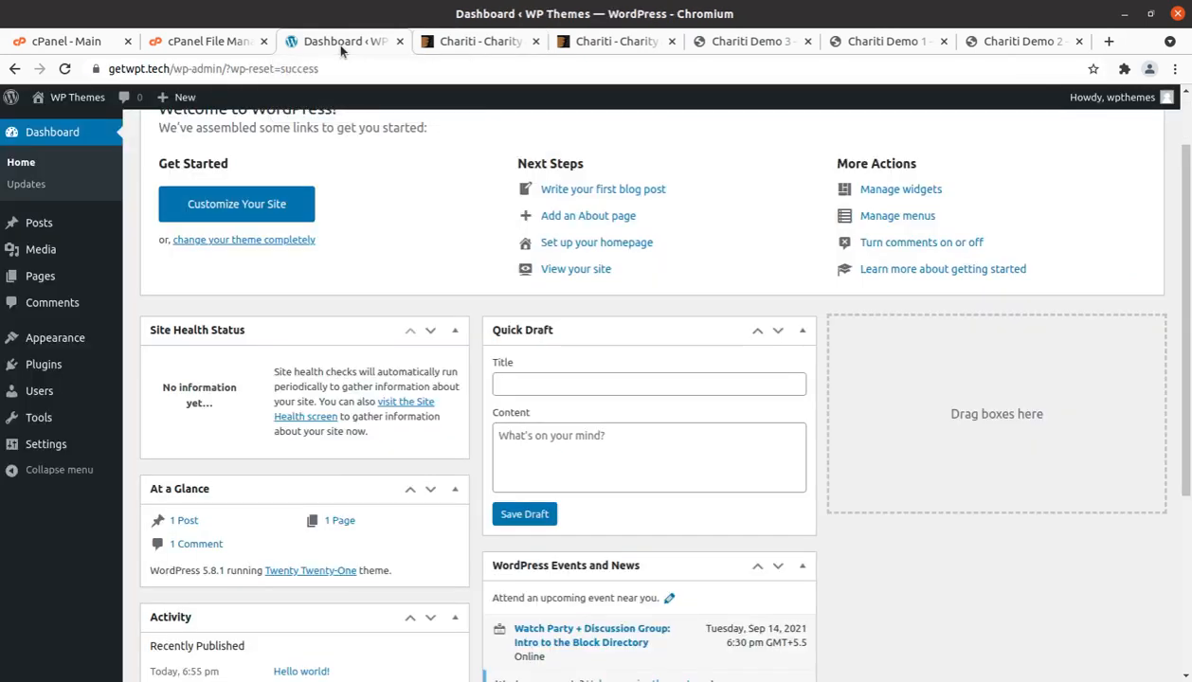
scroll(395, 277, "up", 2)
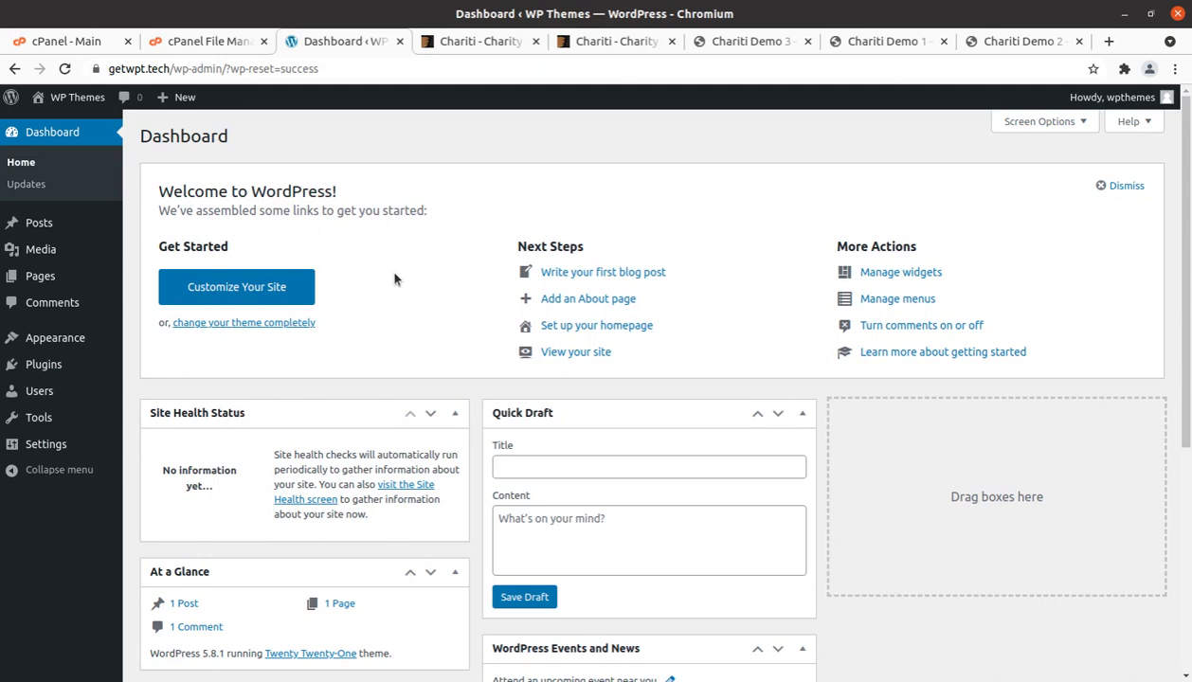
Check the installed WordPress version in the dashboard's At a Glance box
scroll(272, 405, "down", 3)
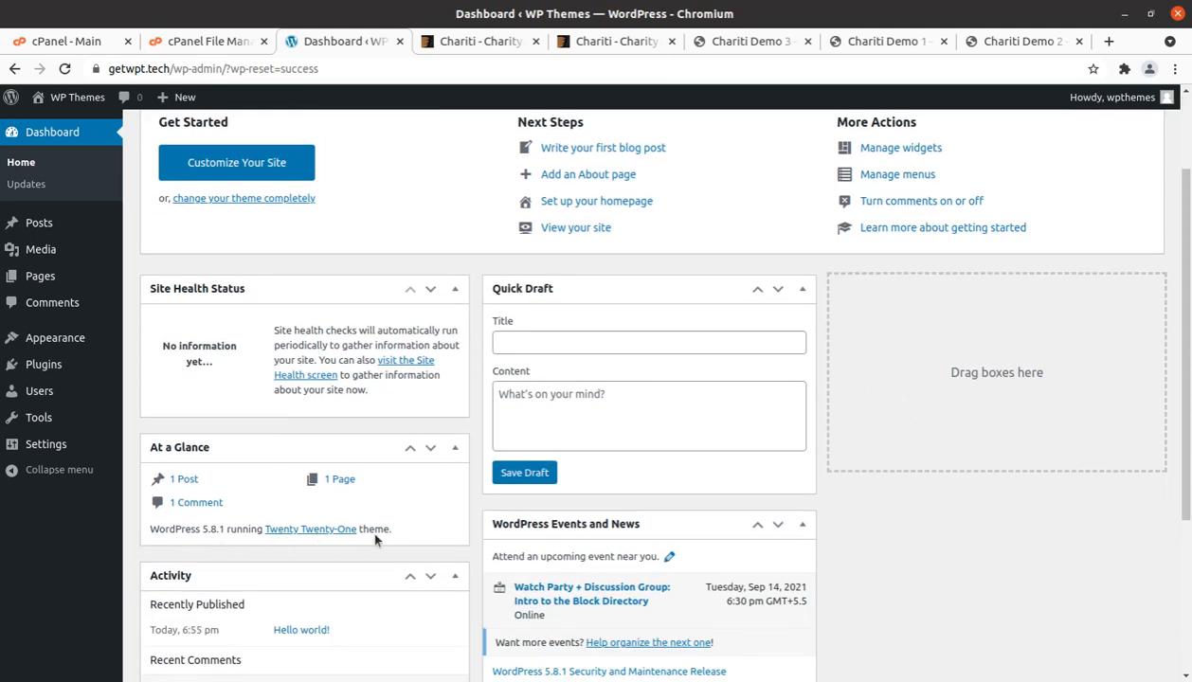
left_click_drag(232, 529, 194, 529)
scroll(251, 557, "up", 3)
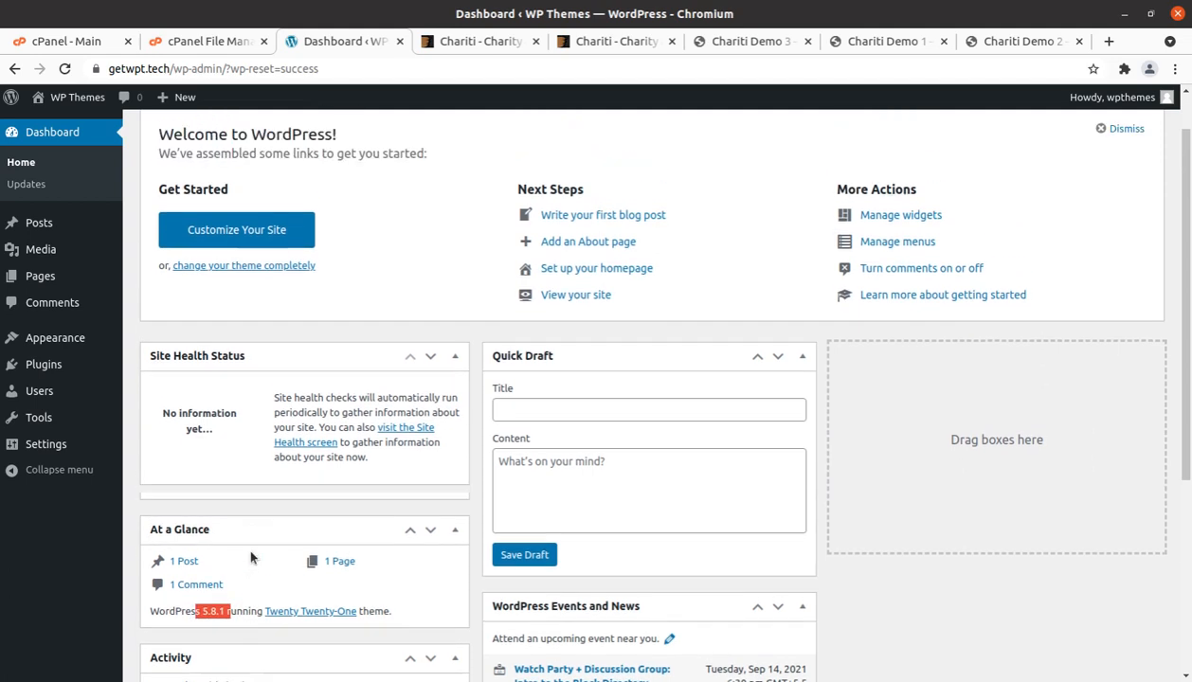
Switch to the file manager to inspect chariti.zip and Online Docs.txt in the chariti_v1.2.1 folder, then return to the WordPress dashboard
left_click(0, 26)
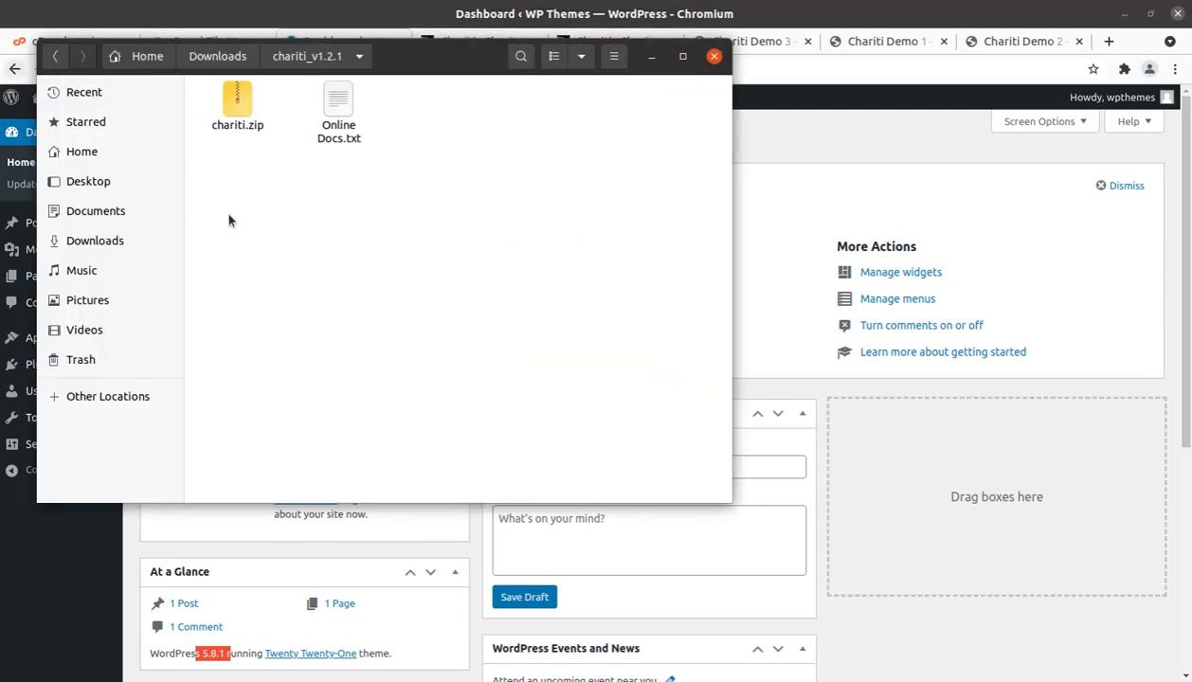
left_click(237, 128)
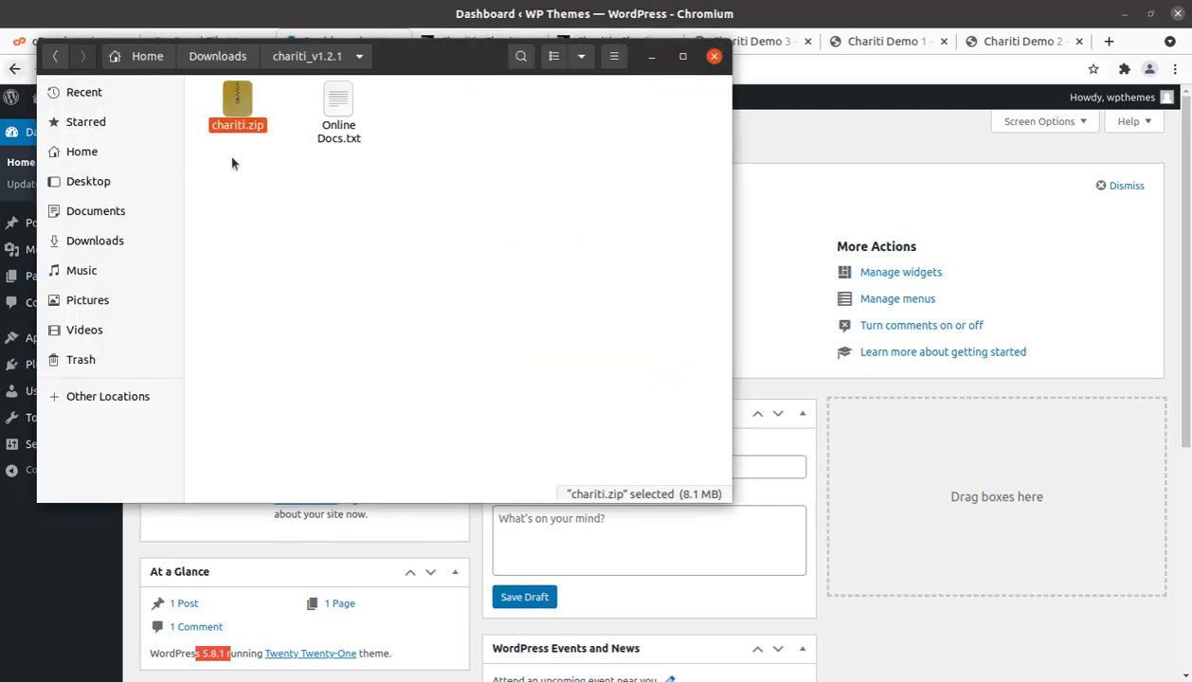
left_click(330, 118)
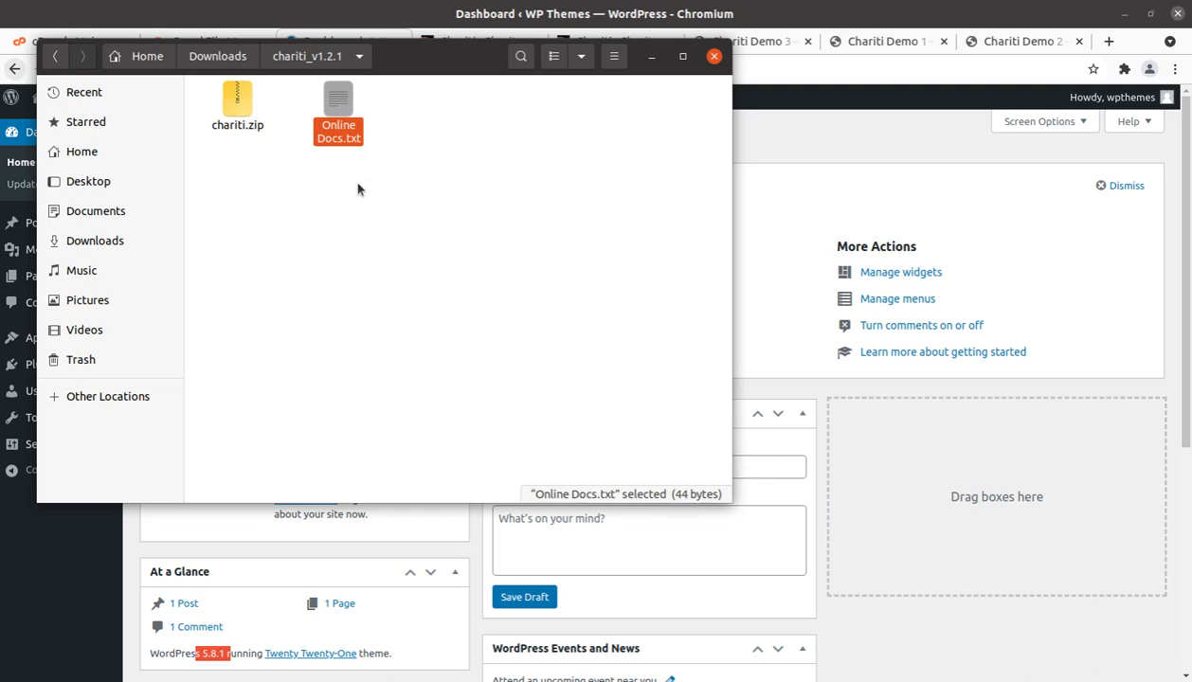
left_click(226, 123)
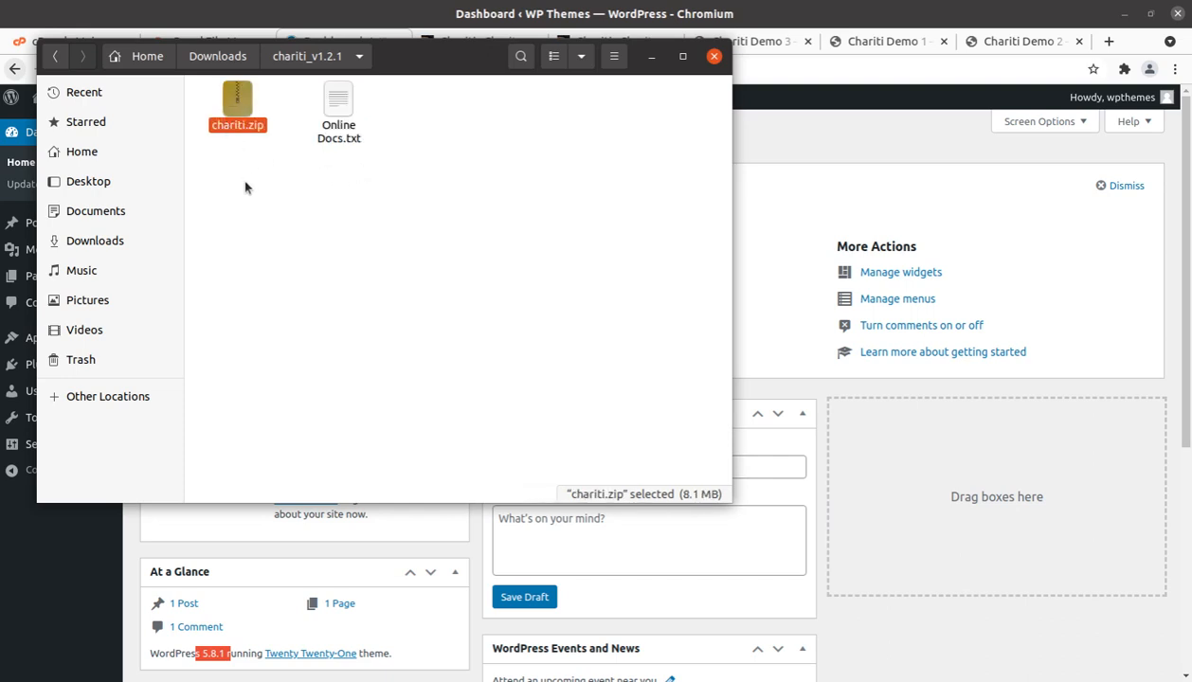
left_click(651, 56)
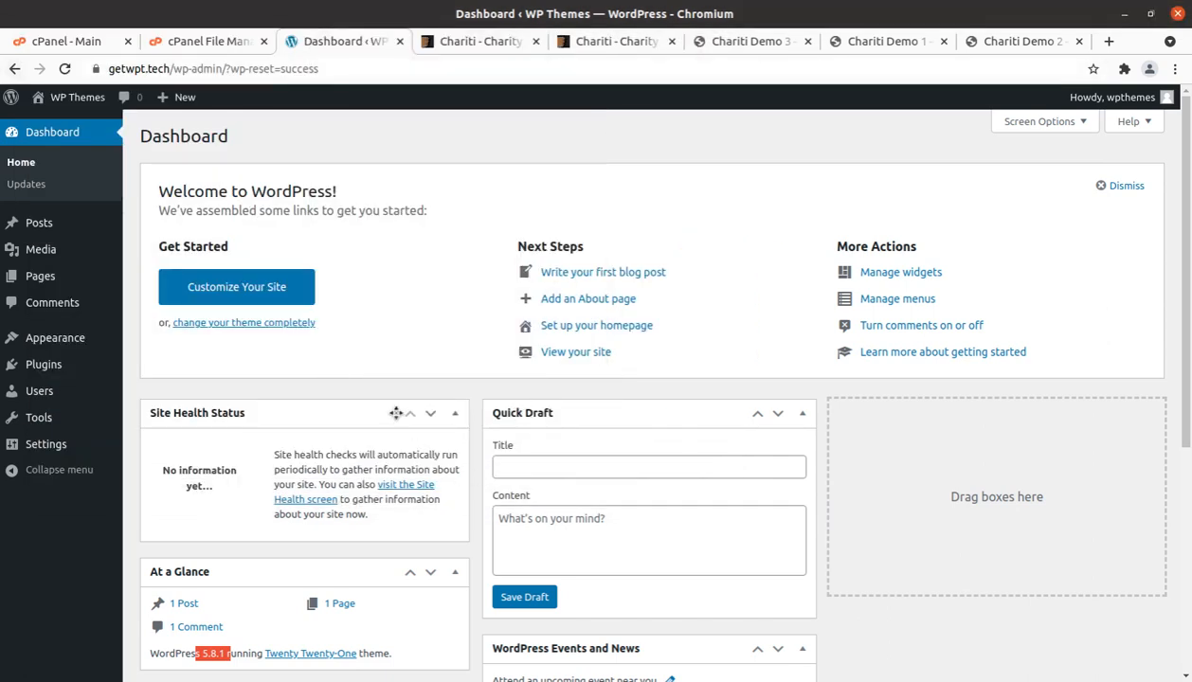
scroll(285, 407, "down", 1)
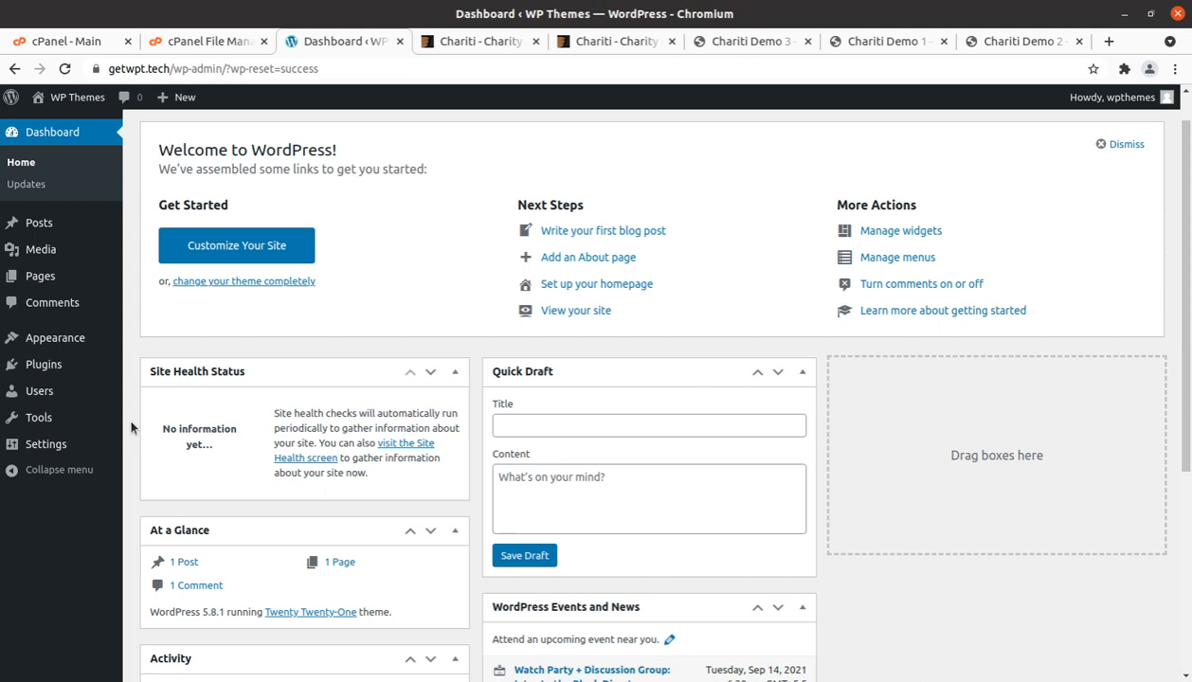
scroll(878, 614, "up", 1)
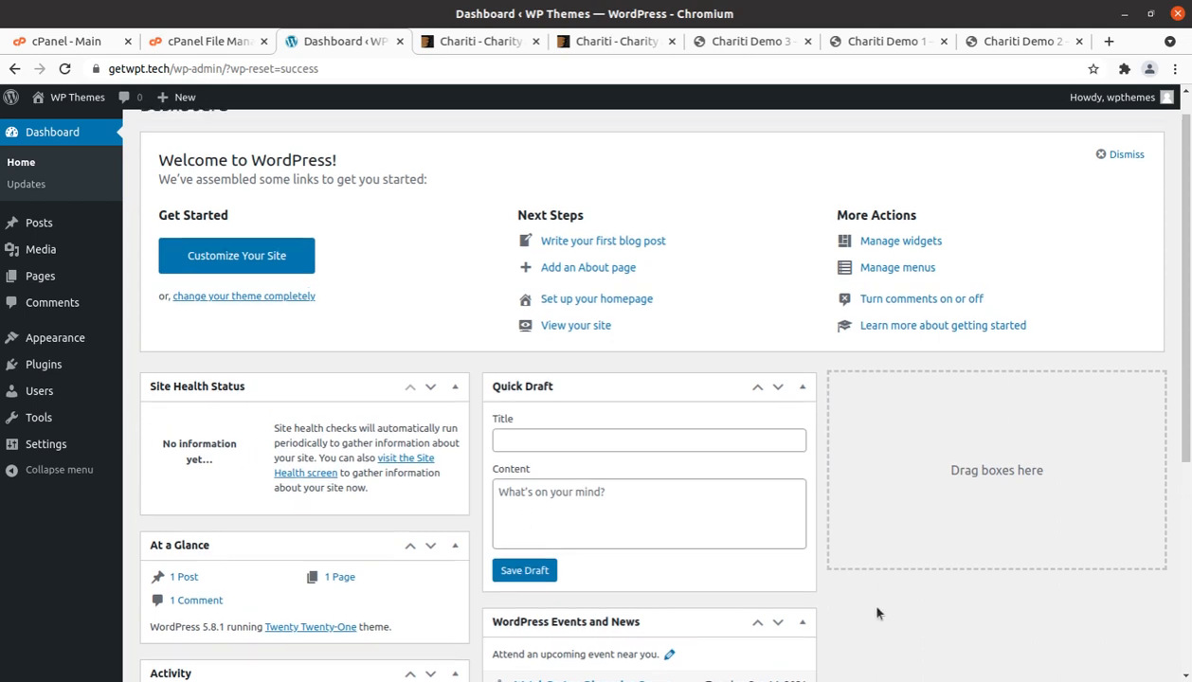
scroll(878, 614, "down", 1)
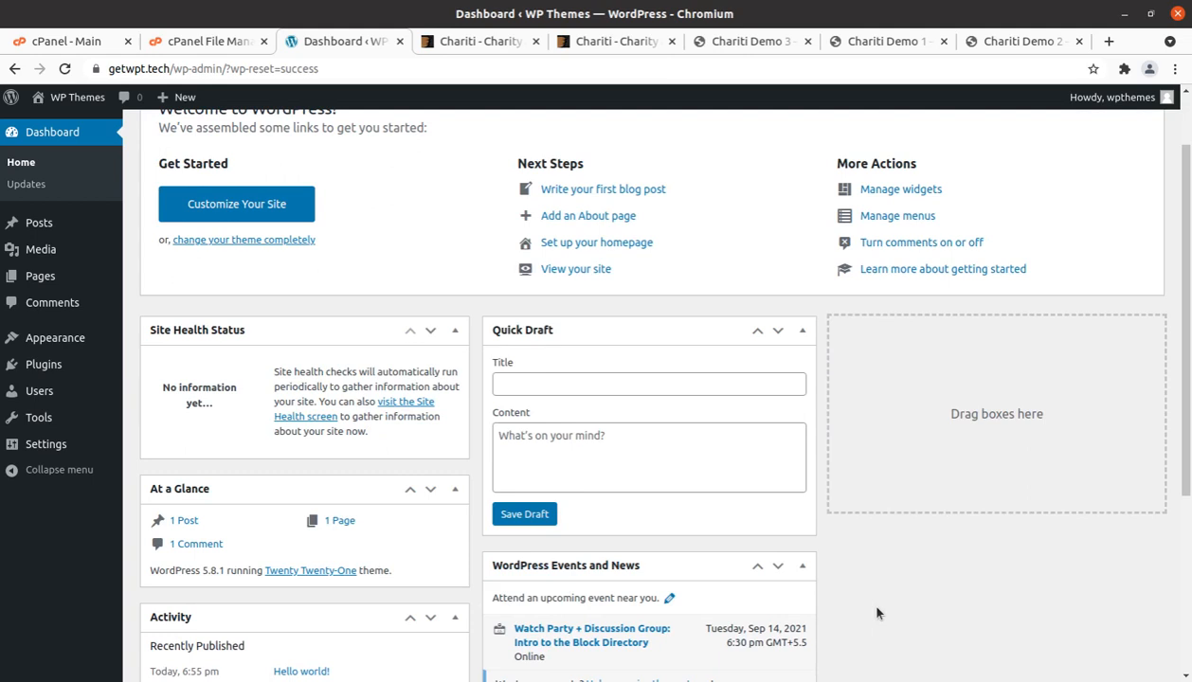
scroll(840, 578, "up", 1)
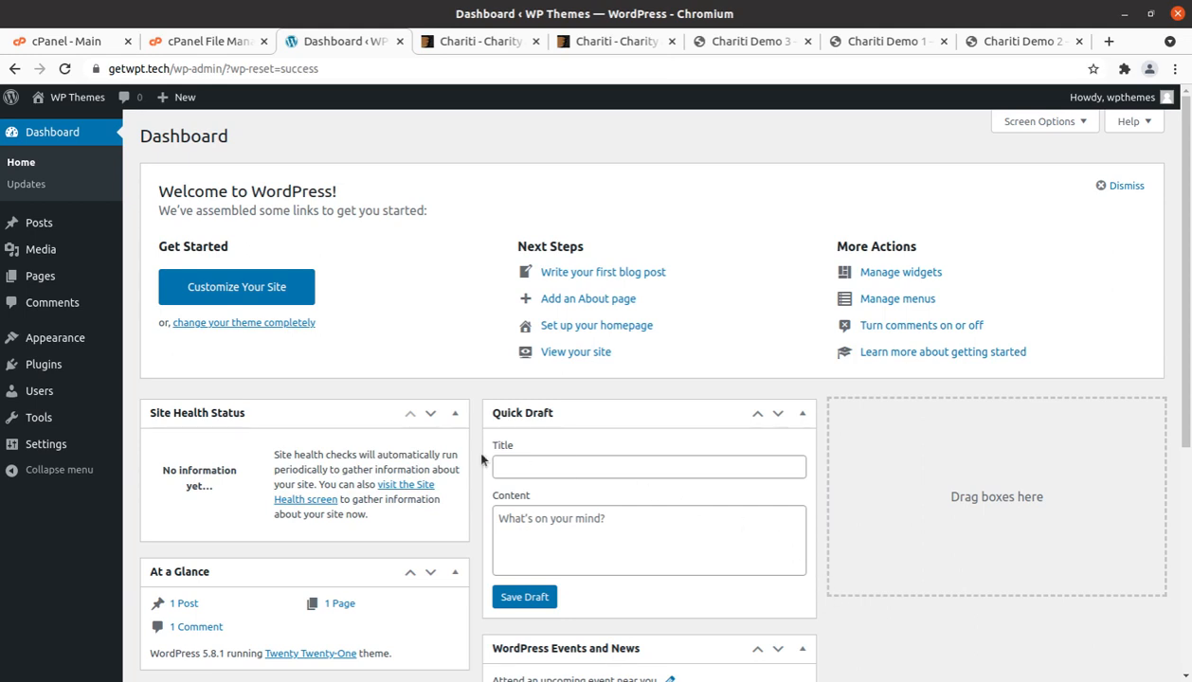
Go to the site's Themes page and open the zip upload form for adding a new theme
mouse_move(92, 361)
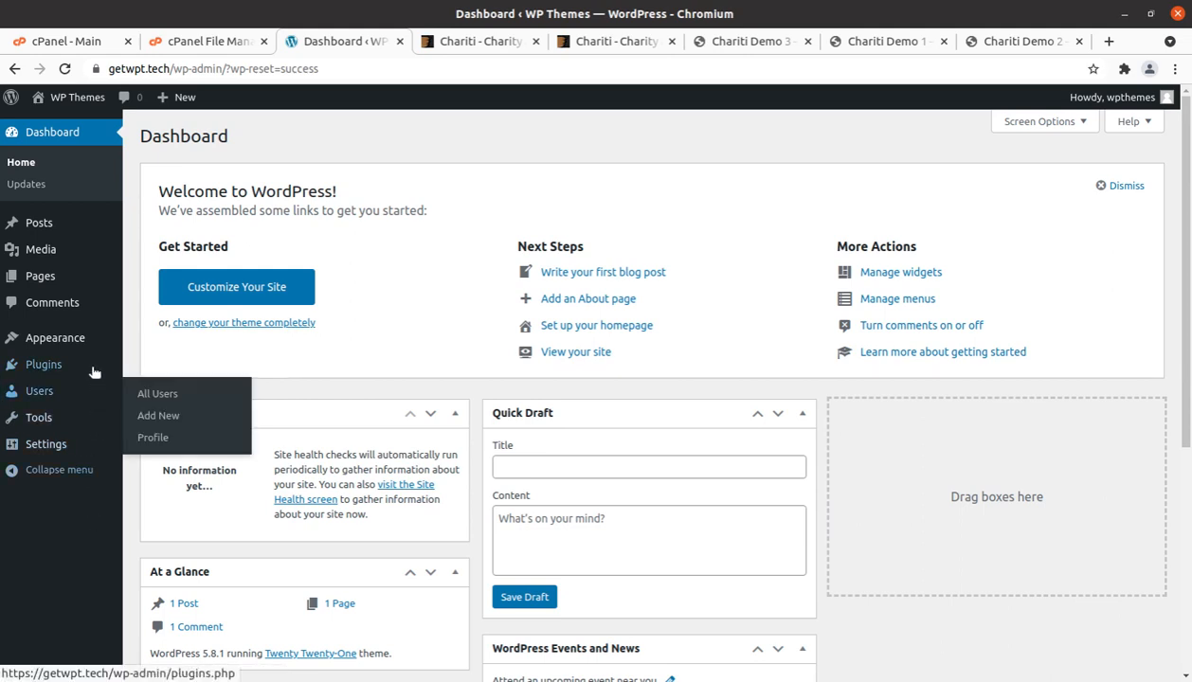
mouse_move(65, 343)
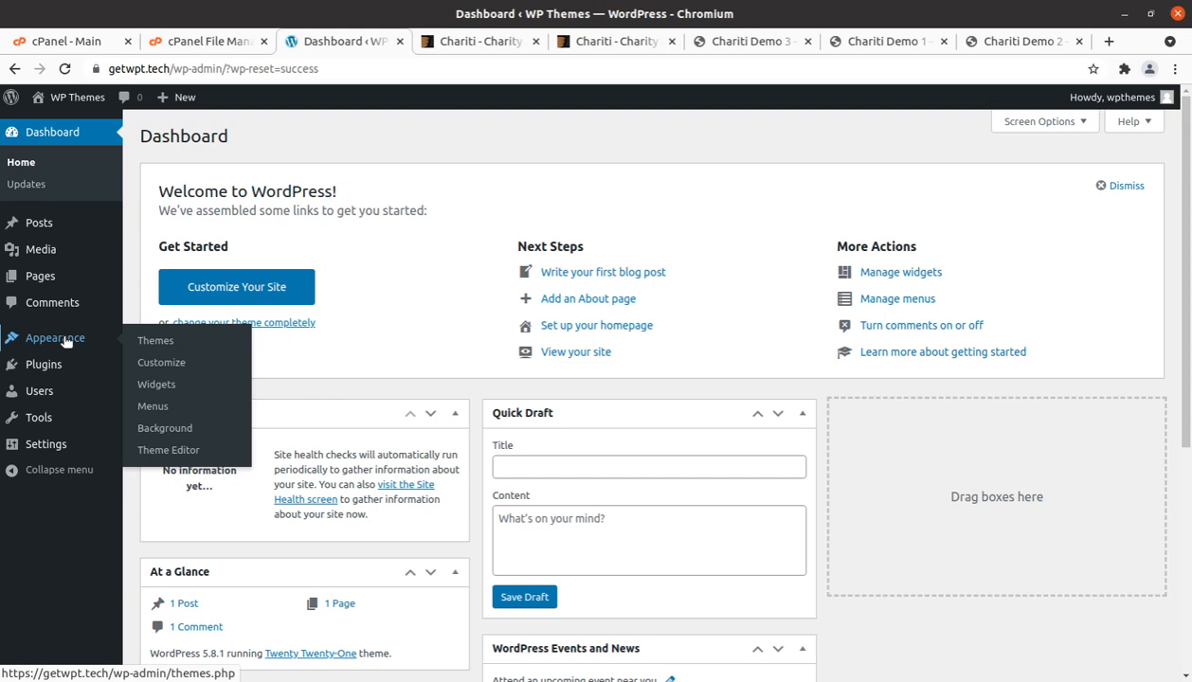
left_click(157, 347)
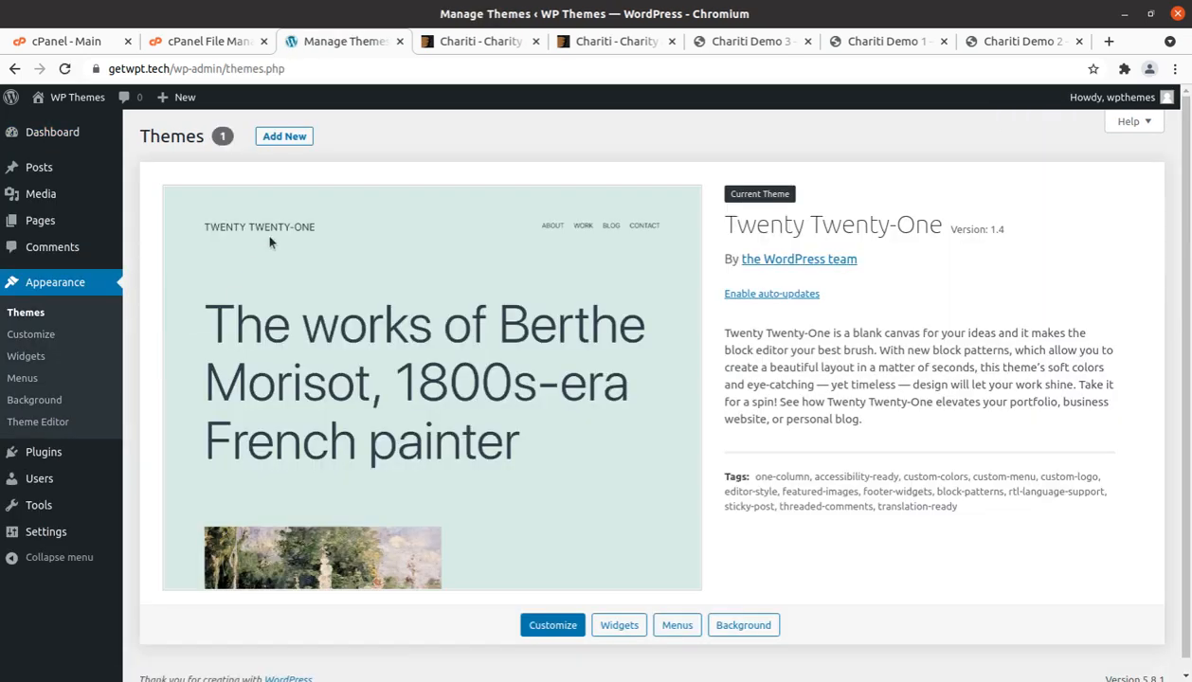
left_click(280, 142)
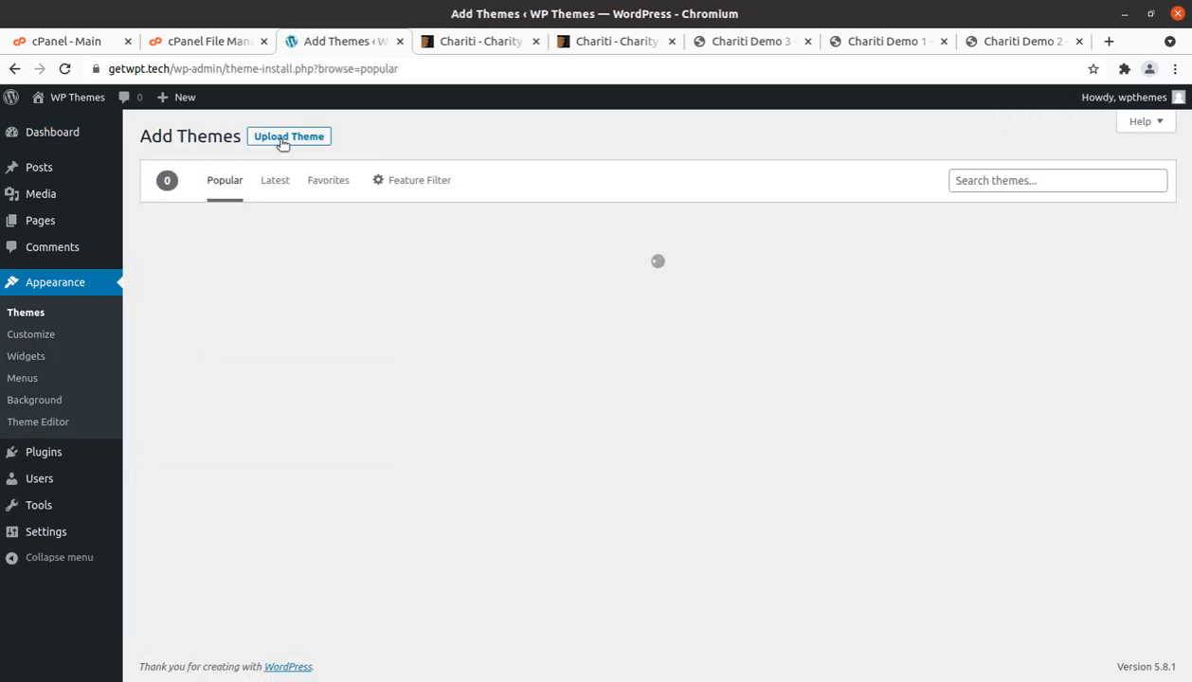
left_click(283, 138)
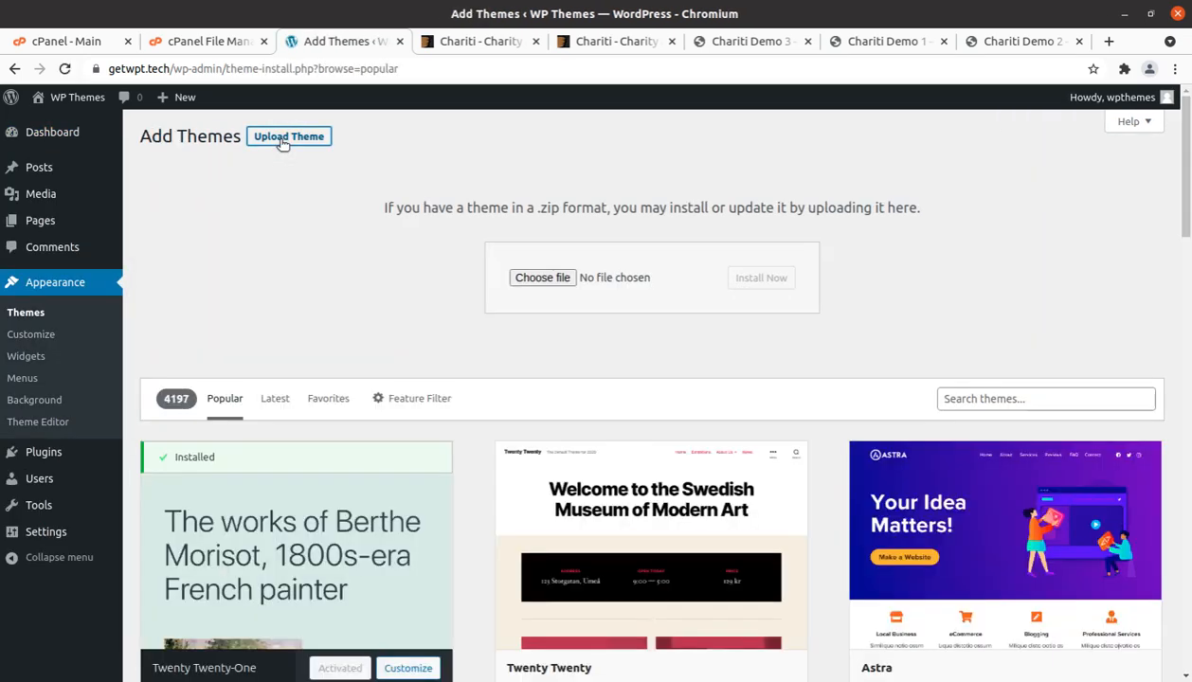
left_click(548, 277)
left_click(293, 106)
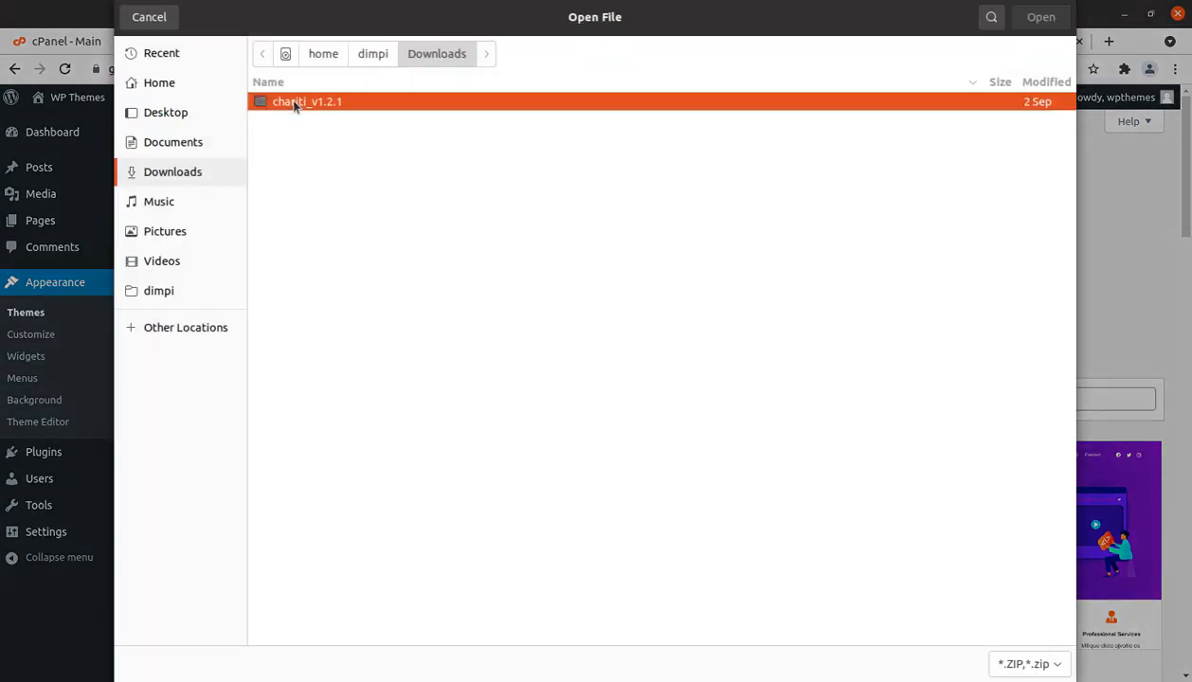
double_click(294, 106)
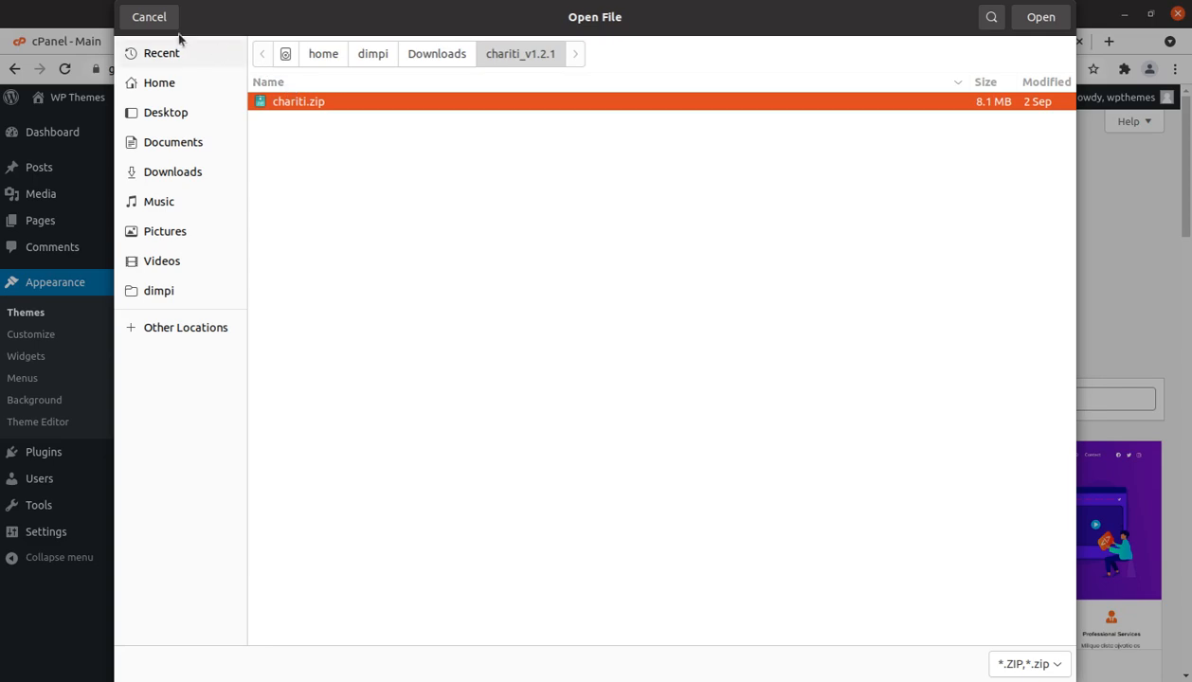
left_click(159, 18)
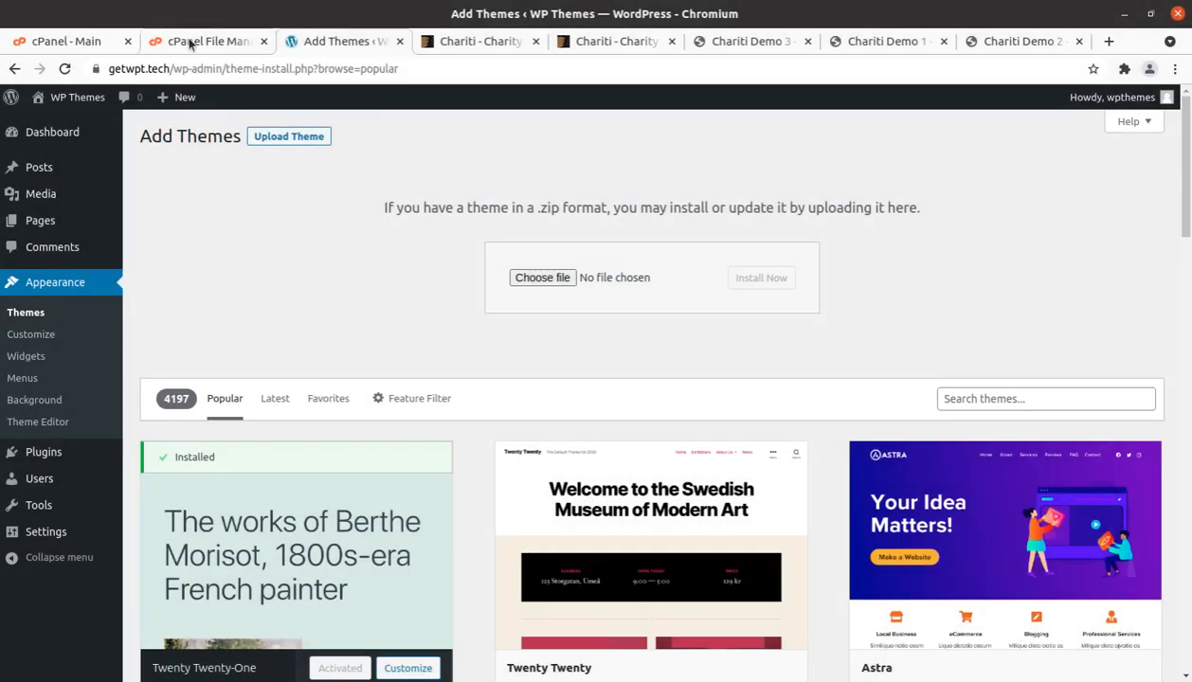
Switch to cPanel File Manager and check the wp-content/themes part of the current folder path
left_click(189, 43)
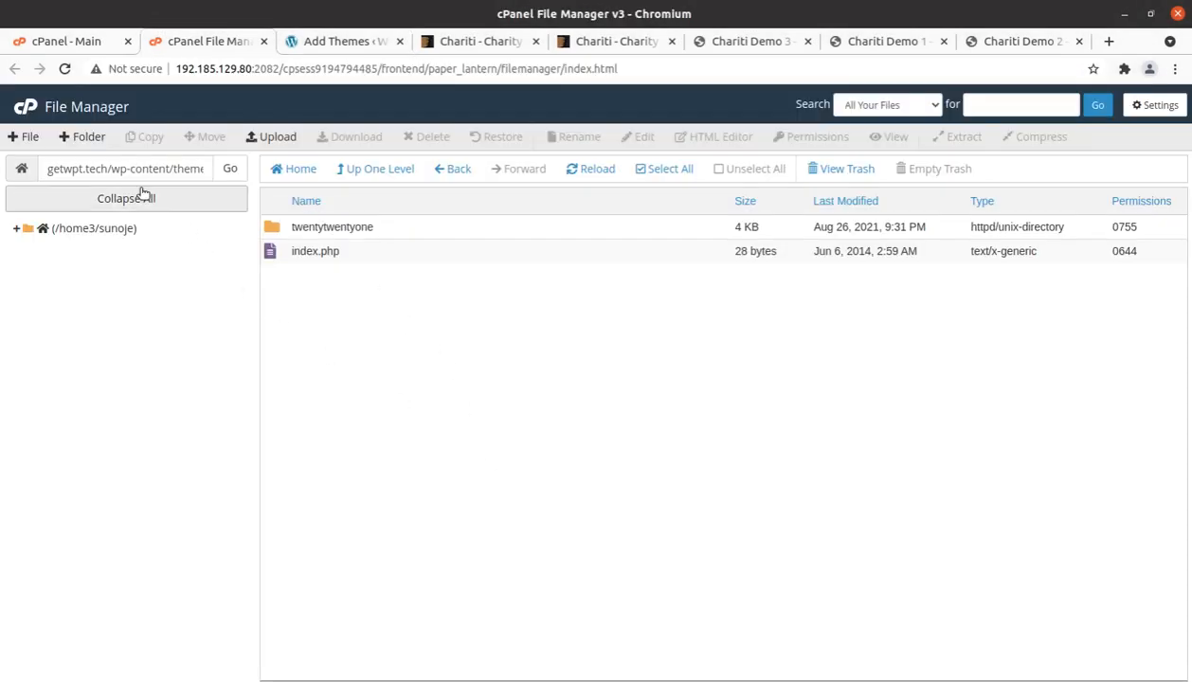
left_click_drag(113, 174, 227, 170)
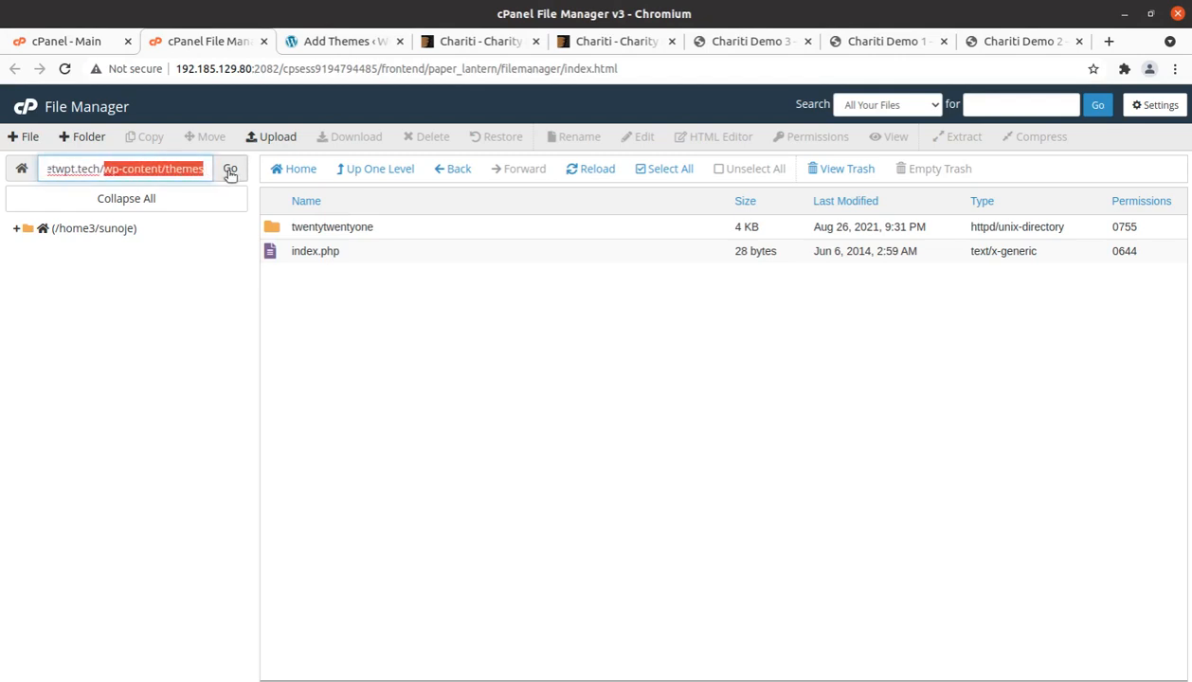
left_click(305, 301)
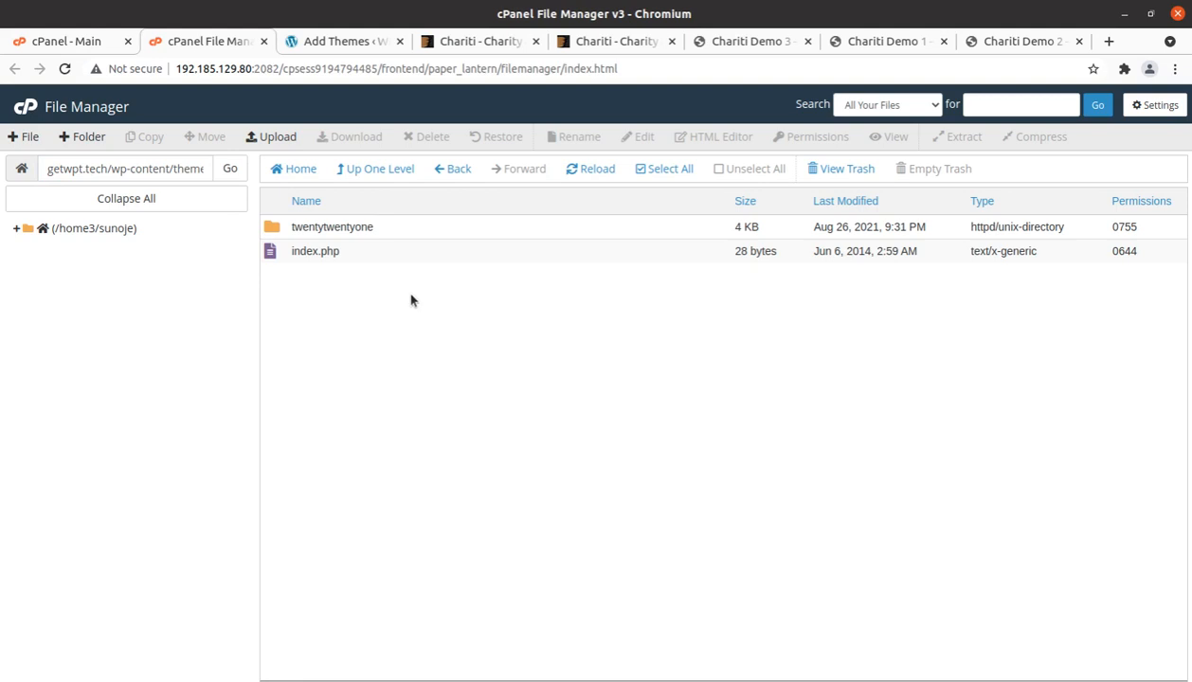
Upload chariti.zip from the chariti_v1.2.1 folder in Downloads to getwpt.tech/wp-content/themes and return to that folder
left_click(277, 139)
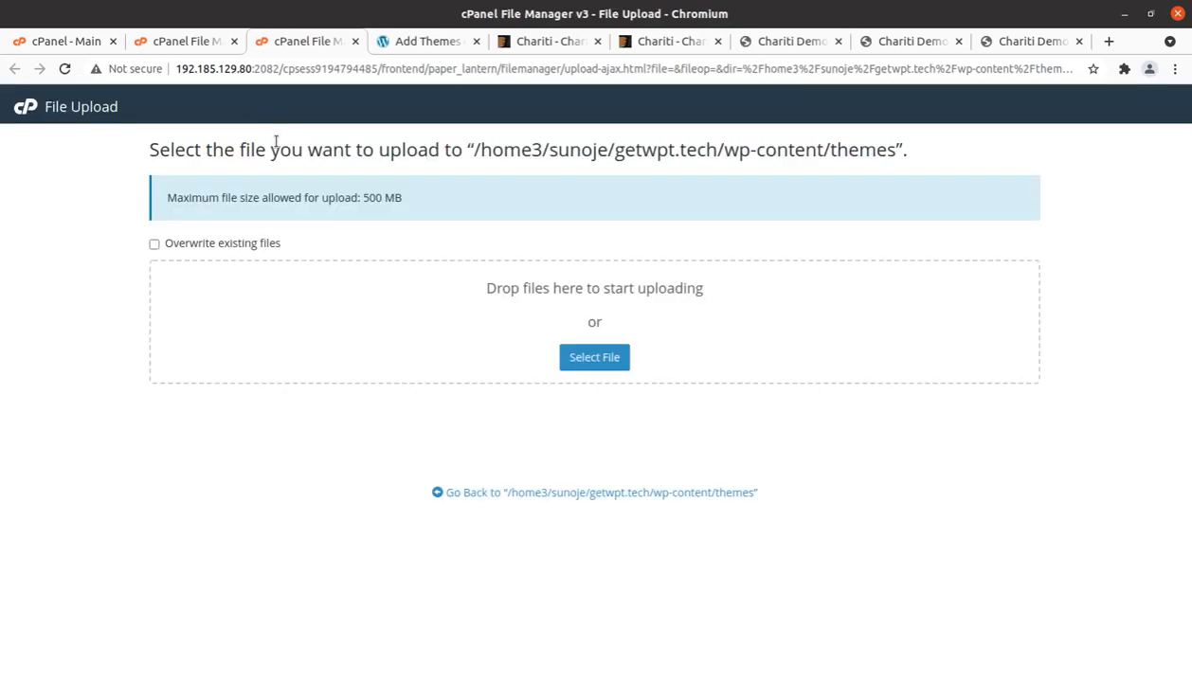
left_click(578, 352)
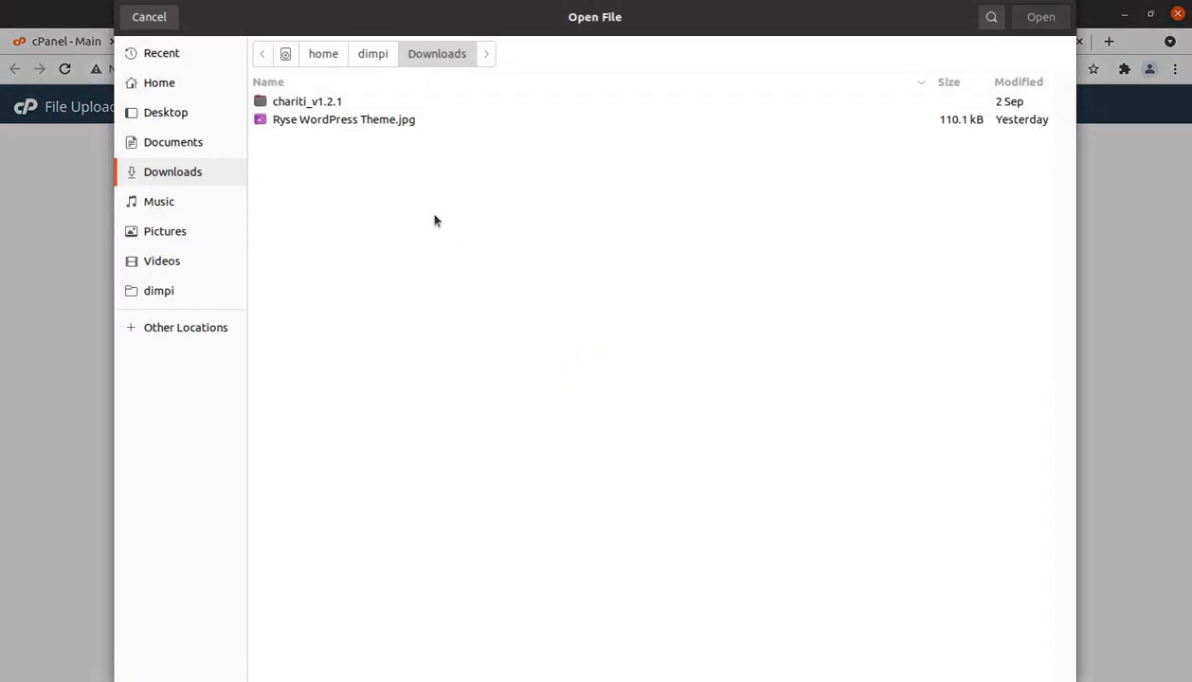
double_click(316, 104)
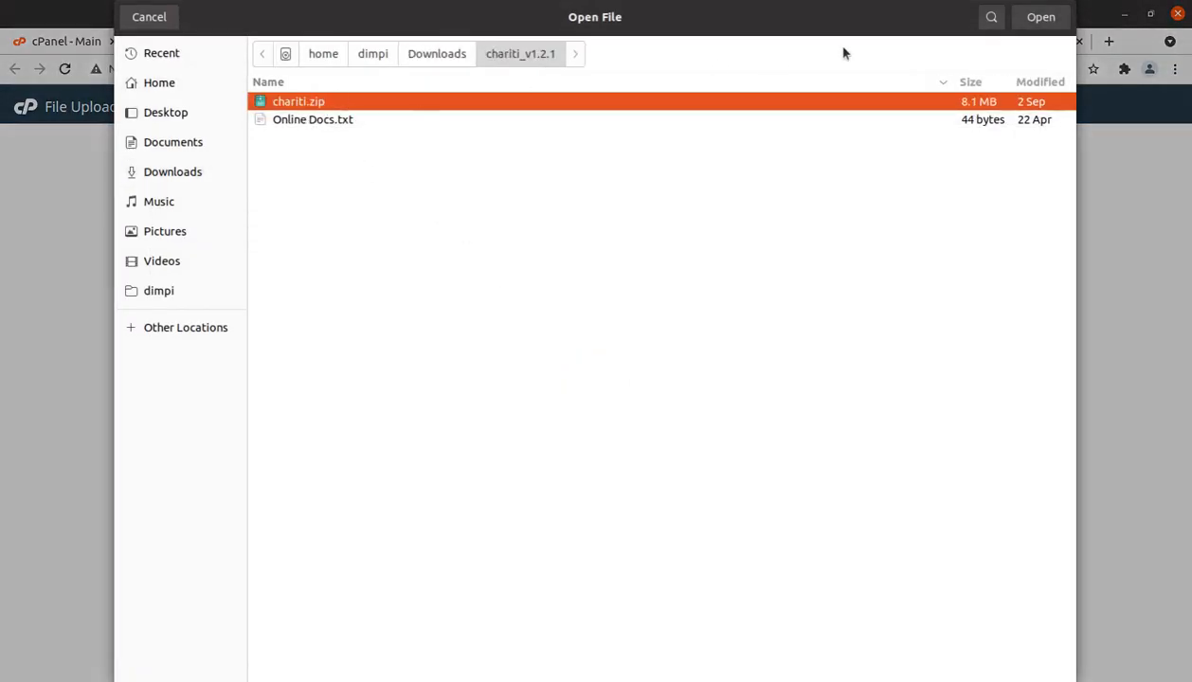
left_click(1050, 20)
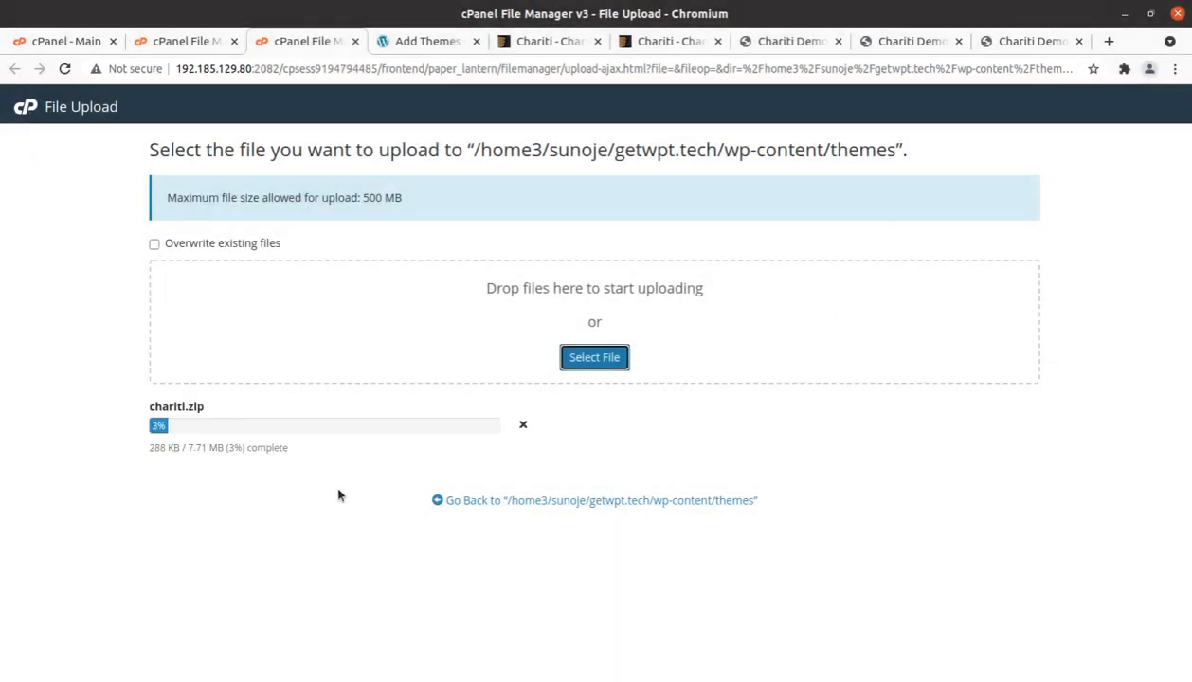
left_click_drag(190, 447, 213, 450)
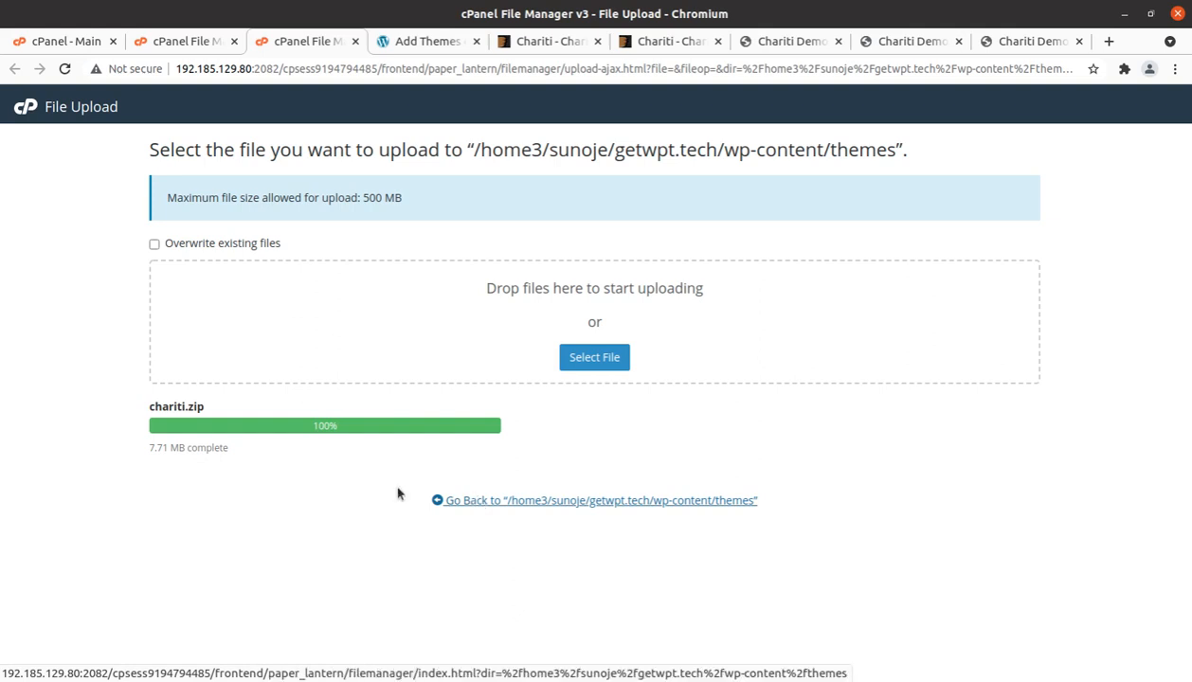
left_click_drag(310, 429, 337, 428)
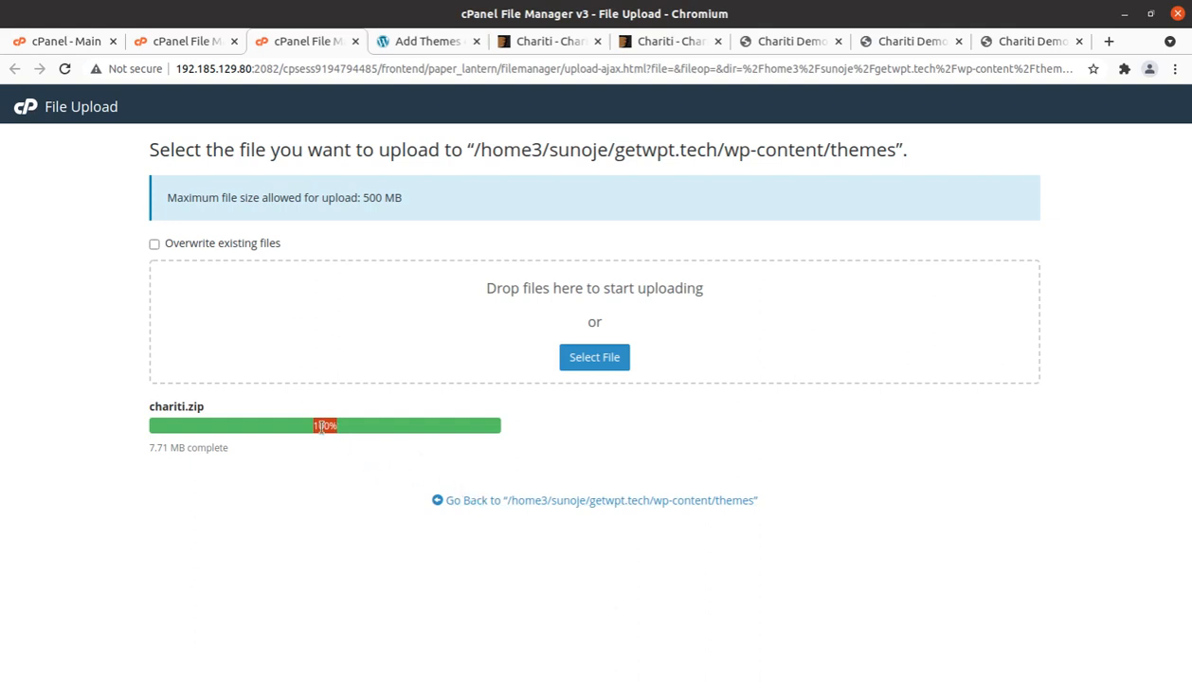
left_click(468, 504)
Extract chariti.zip into /getwpt.tech/wp-content/themes and reload the file listing
left_click(381, 251)
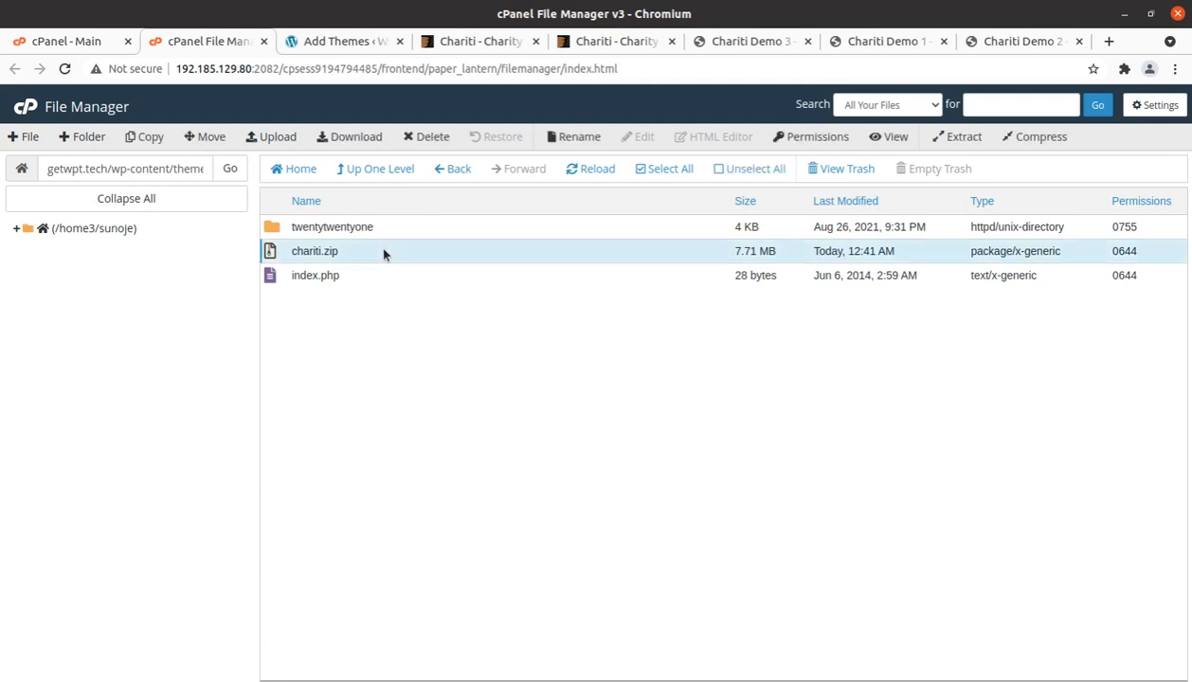
right_click(383, 252)
left_click(422, 423)
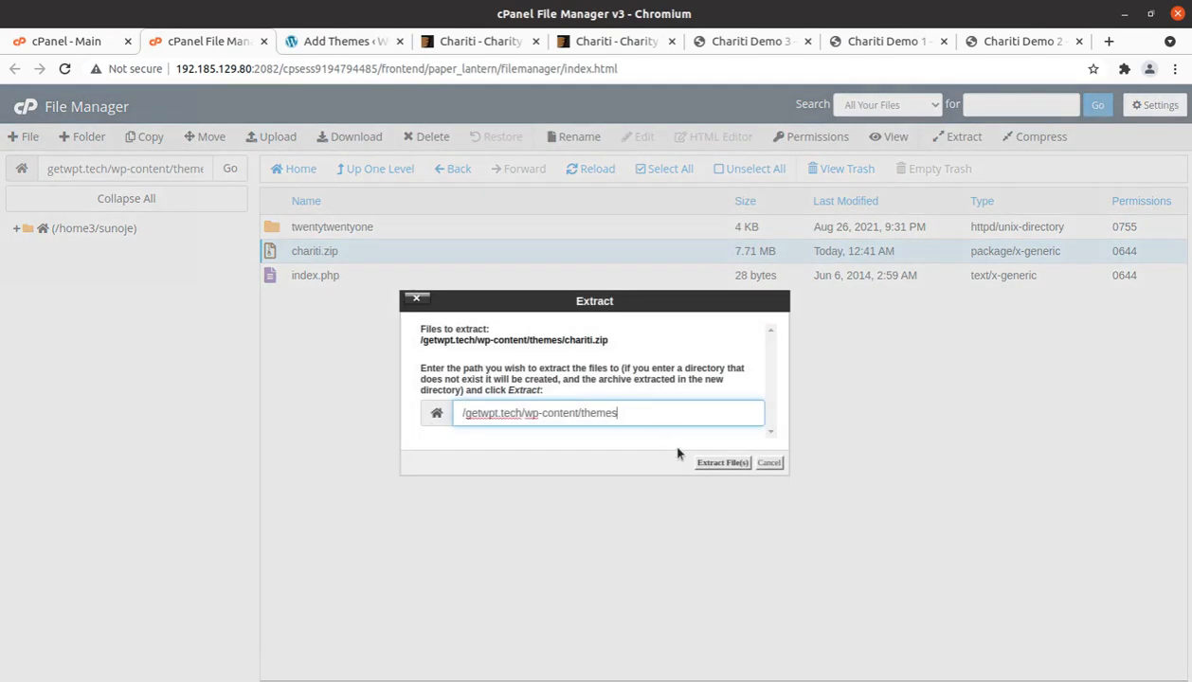
left_click(706, 464)
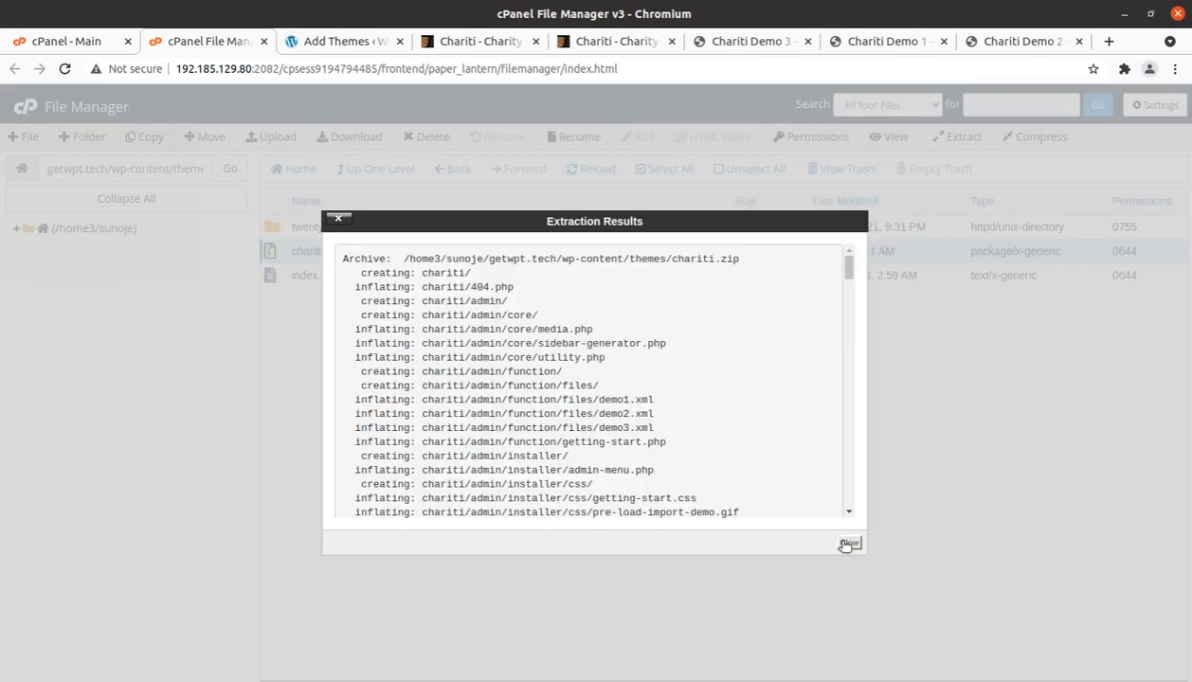
left_click(841, 542)
left_click(585, 171)
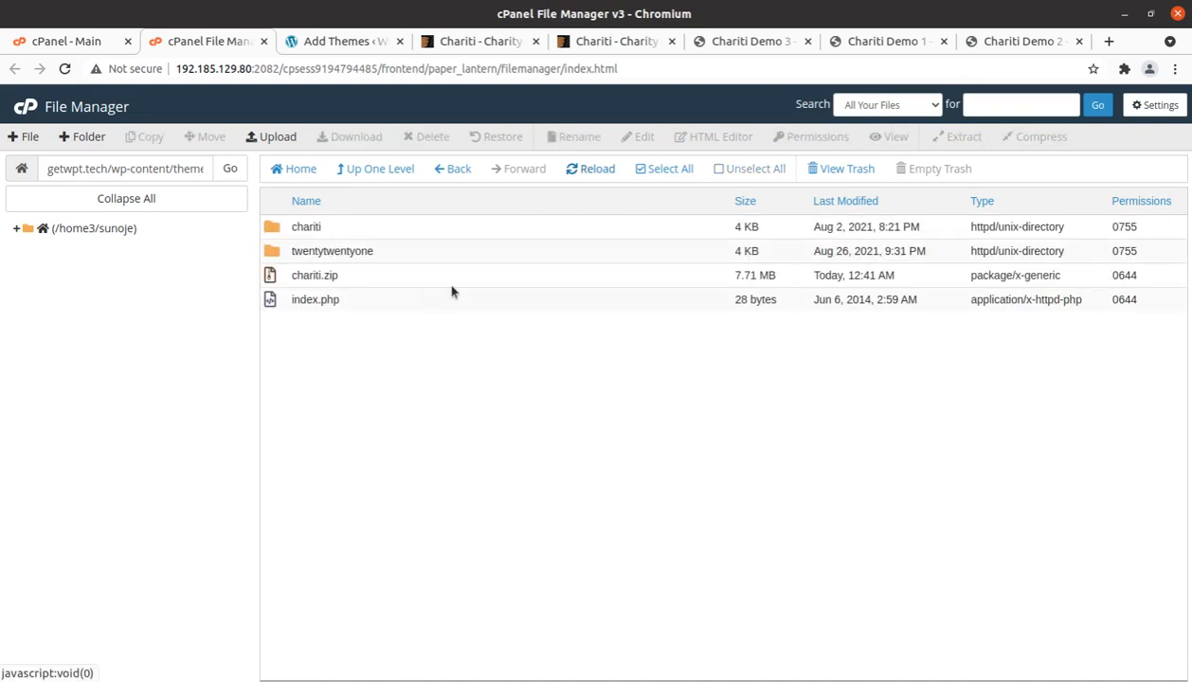
Look through the contents of the extracted chariti folder and go back up to the themes folder
double_click(368, 229)
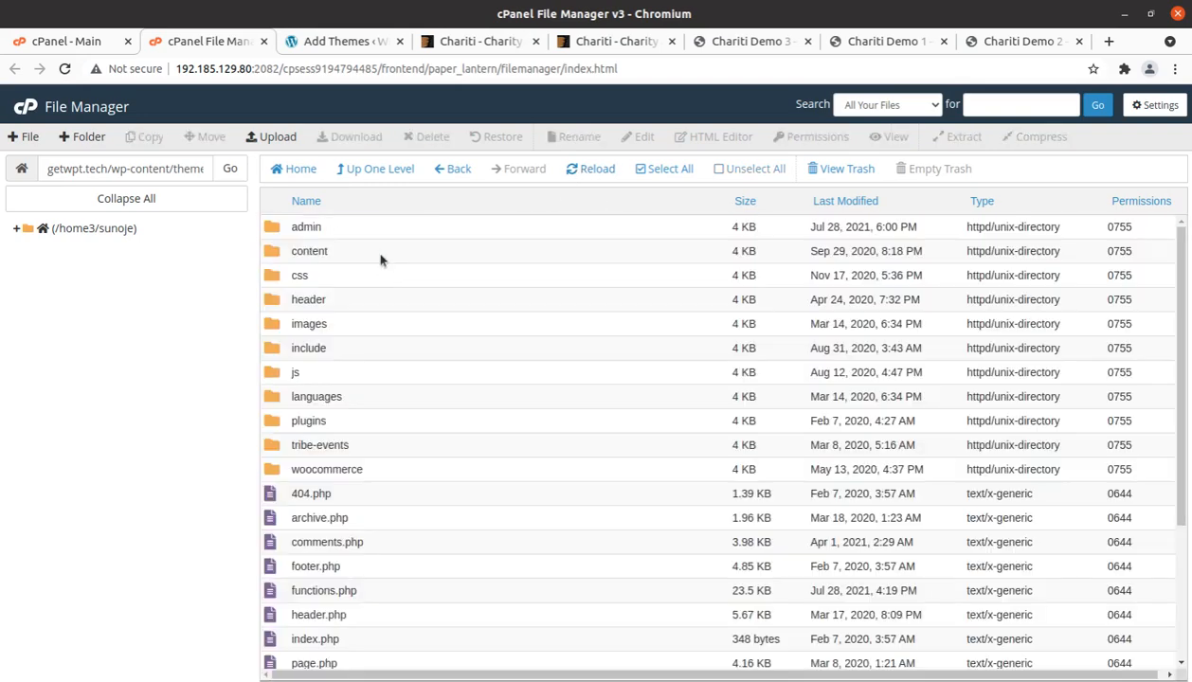
scroll(421, 356, "down", 2)
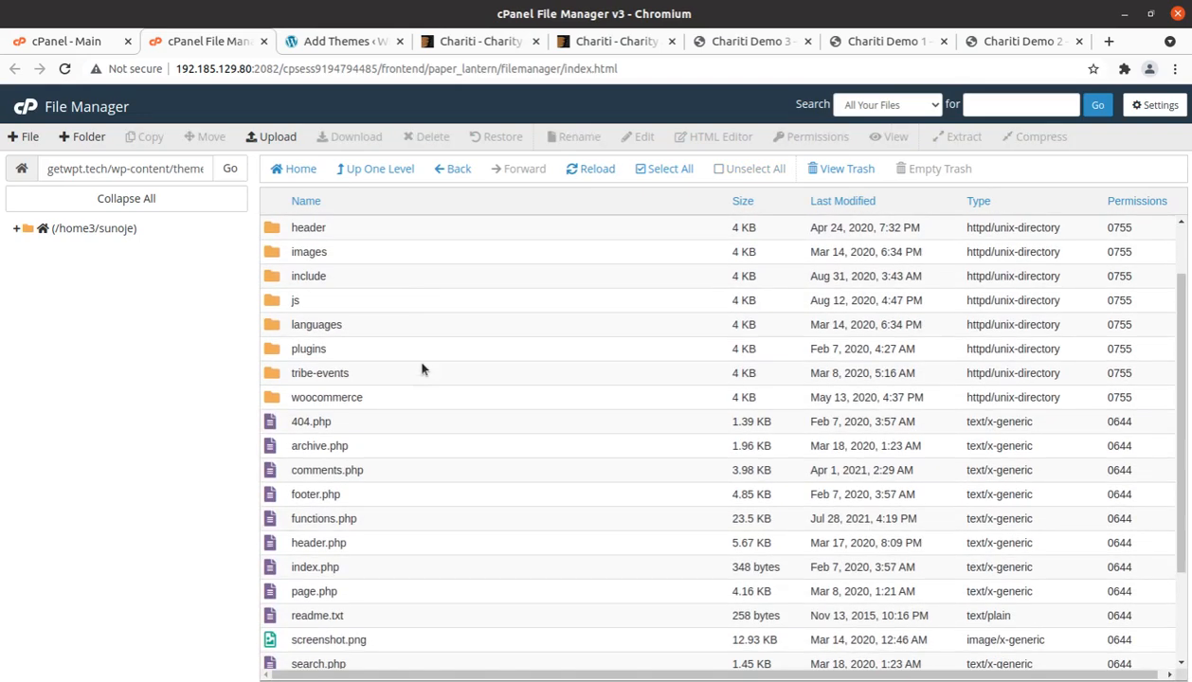
left_click(370, 170)
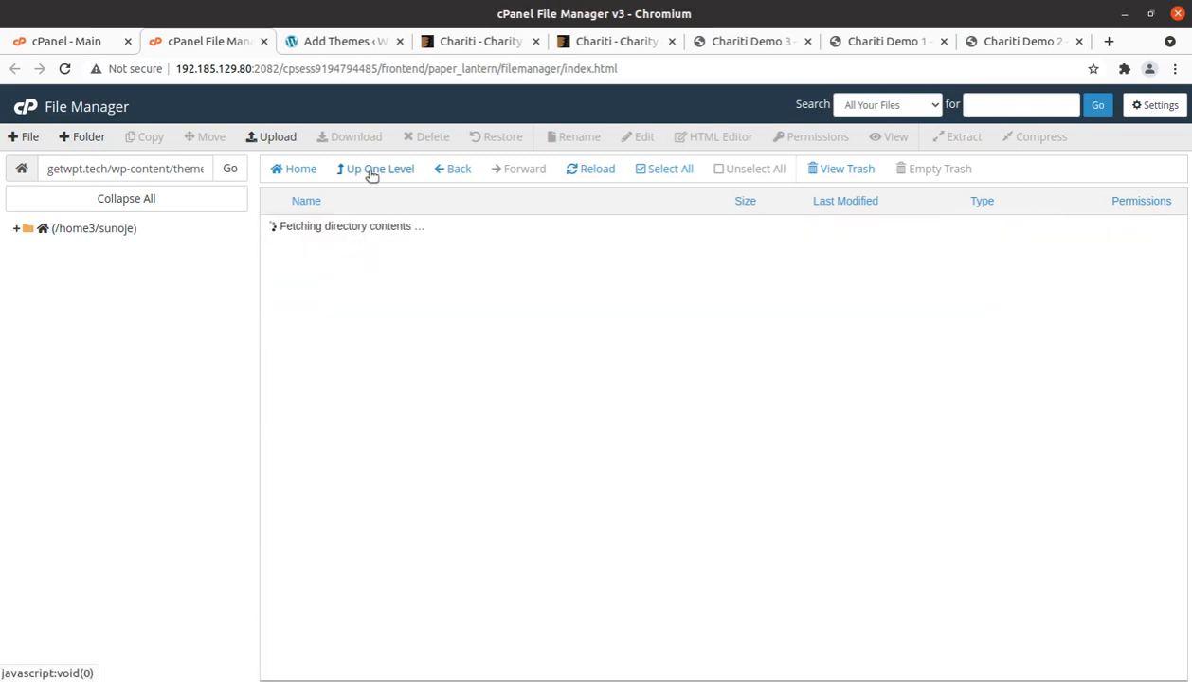
Permanently delete chariti.zip from the themes folder, skipping the trash
left_click(379, 277)
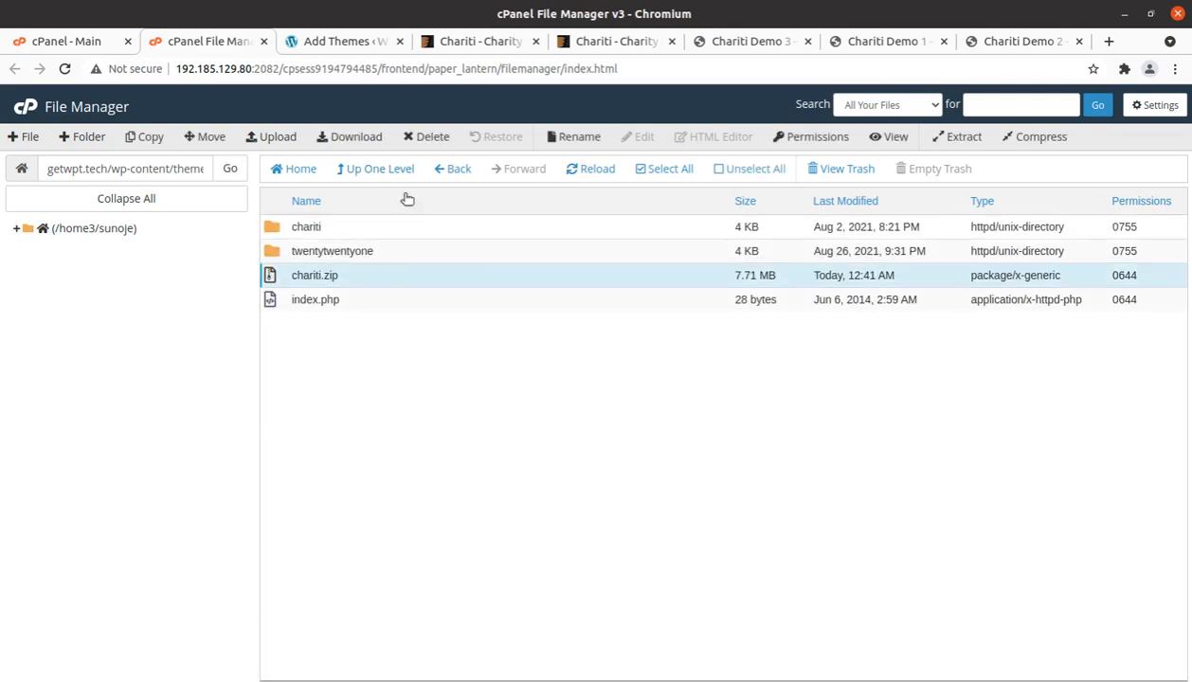
left_click(428, 137)
left_click(434, 389)
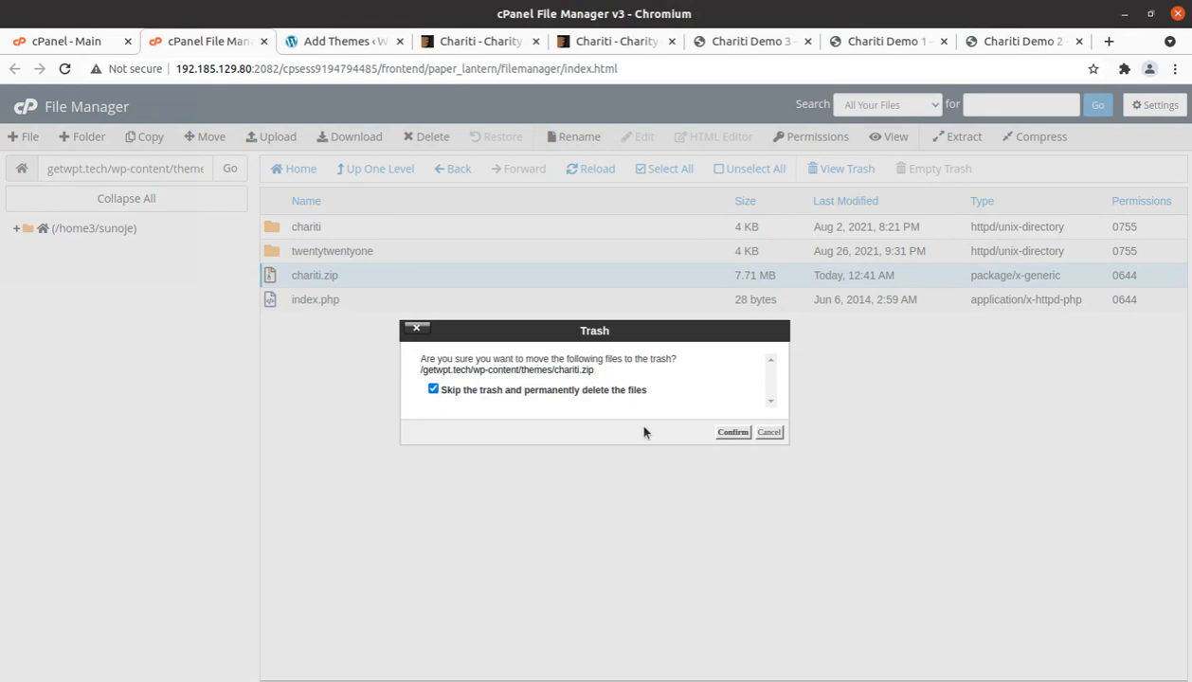
left_click(732, 434)
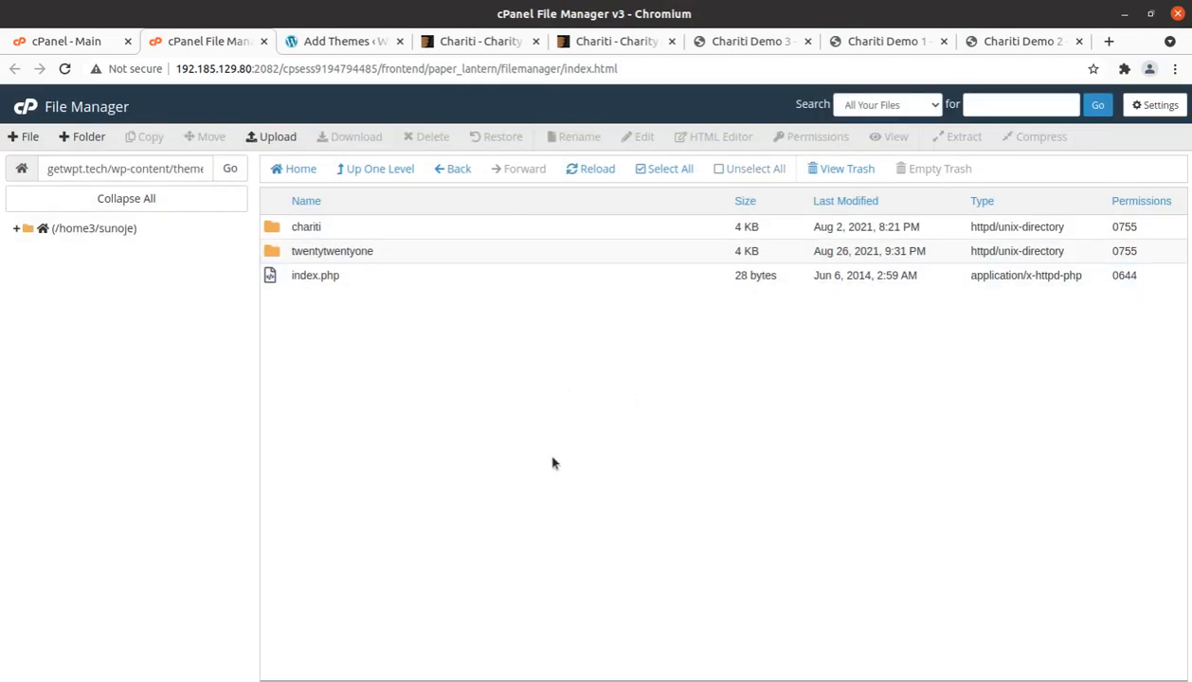
Switch to the WordPress admin and open the list of installed themes
left_click(361, 42)
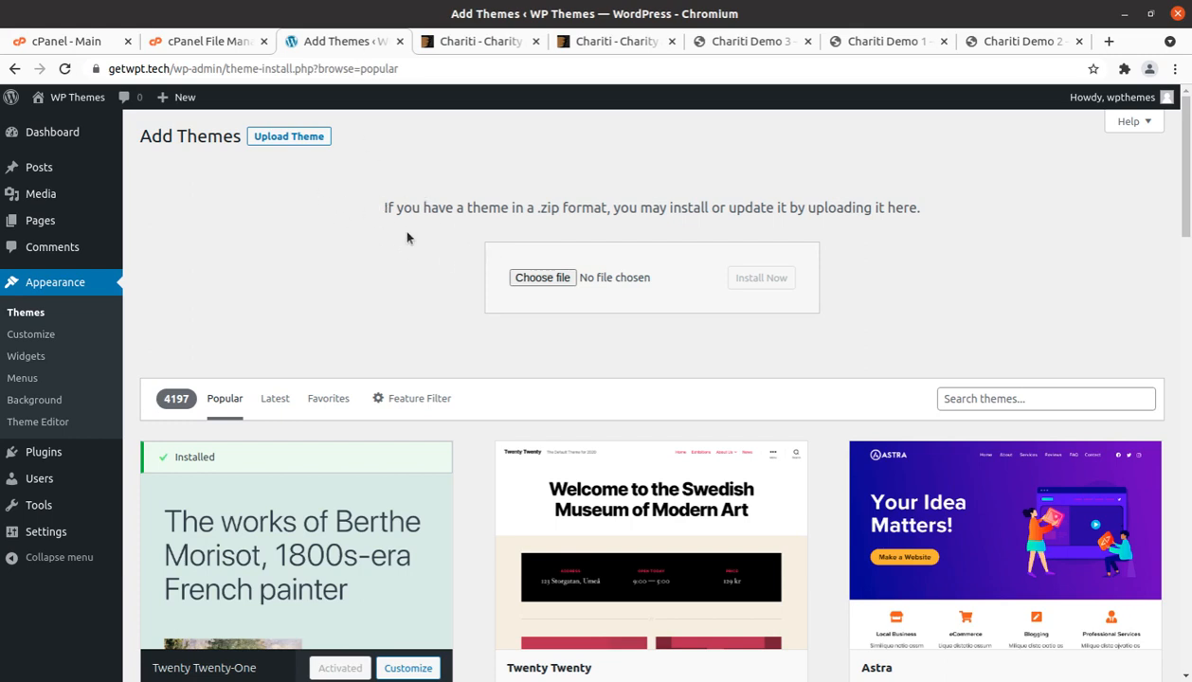
left_click(226, 41)
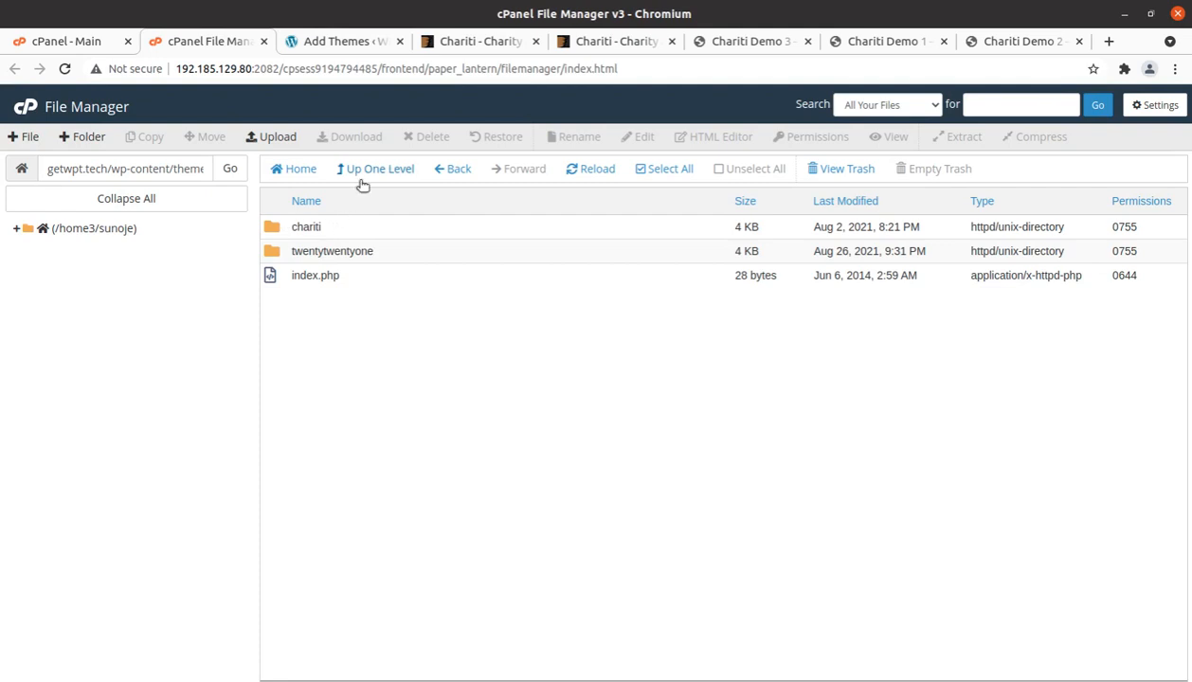
left_click(331, 45)
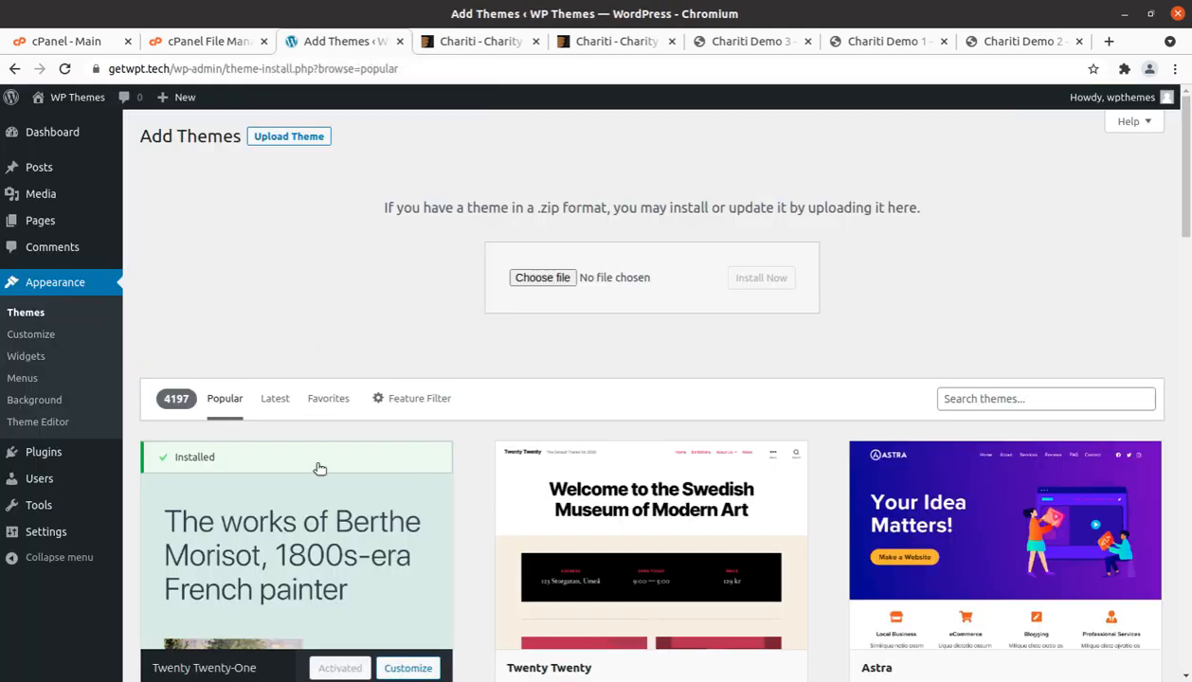
left_click(26, 314)
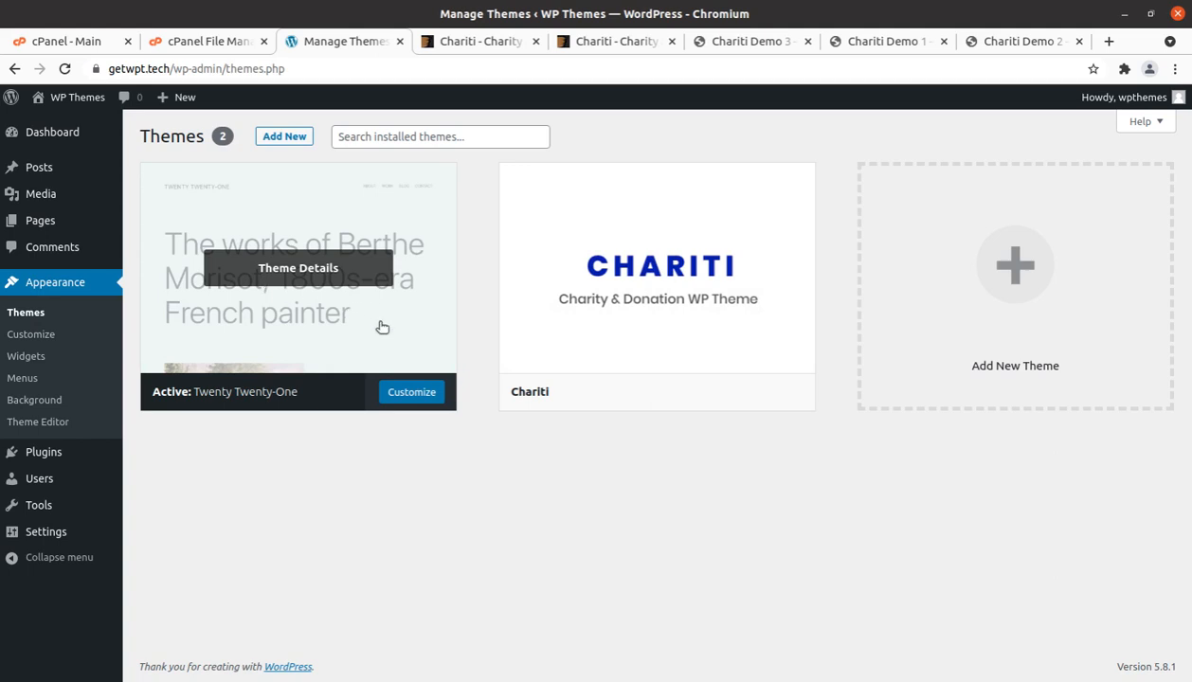
Check the Chariti theme's version and author in its details and activate the theme
mouse_move(602, 341)
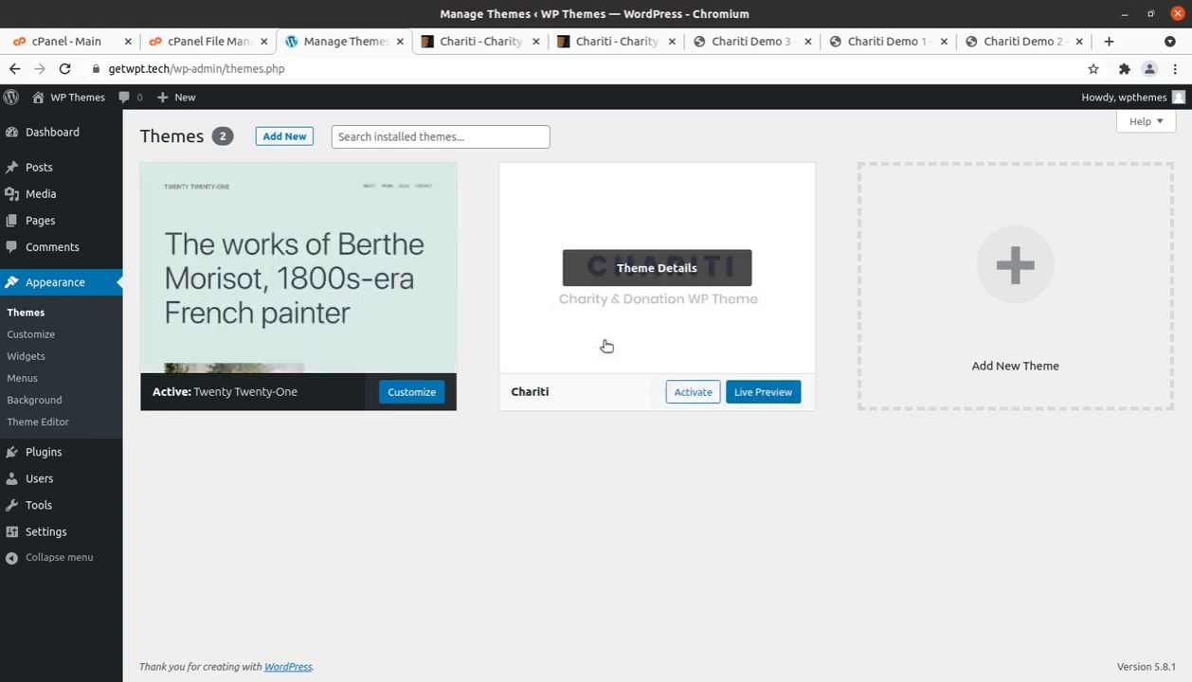
left_click(651, 277)
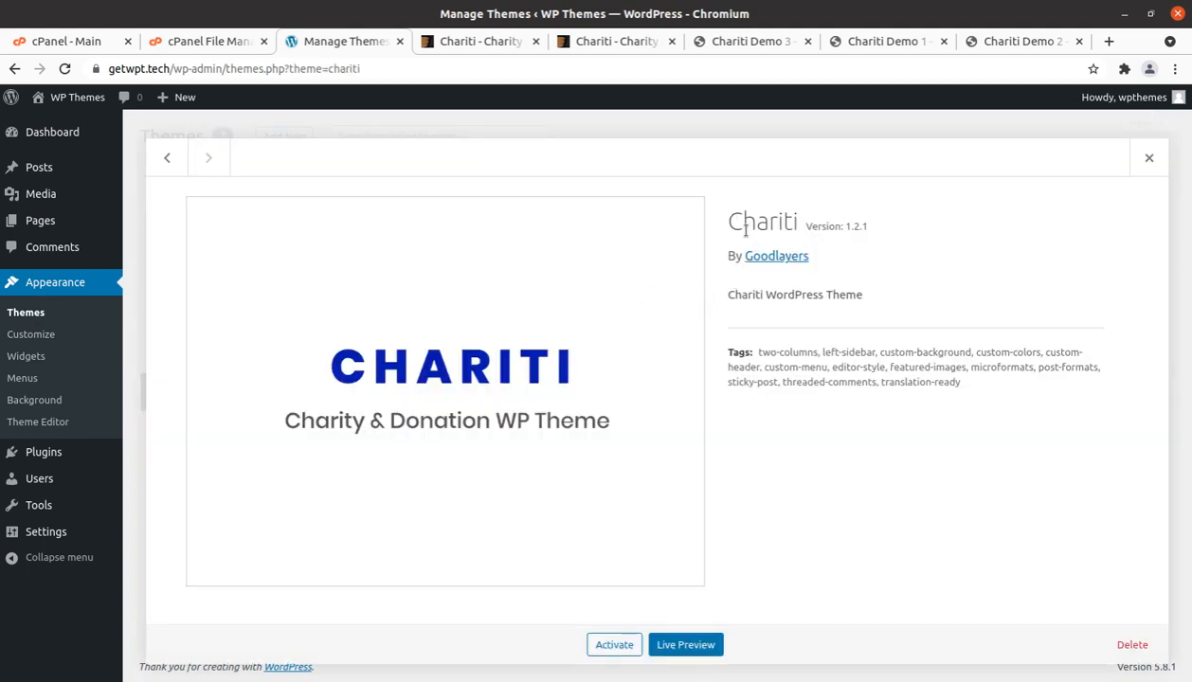
left_click_drag(726, 228, 864, 232)
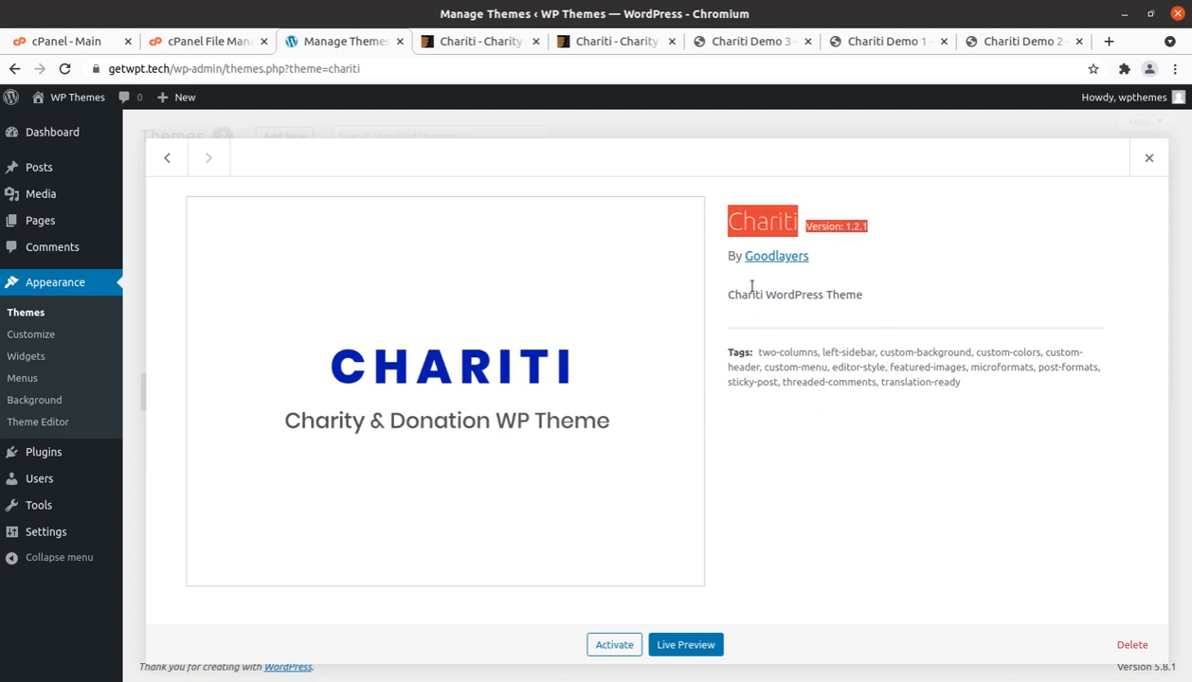
left_click_drag(811, 258, 739, 250)
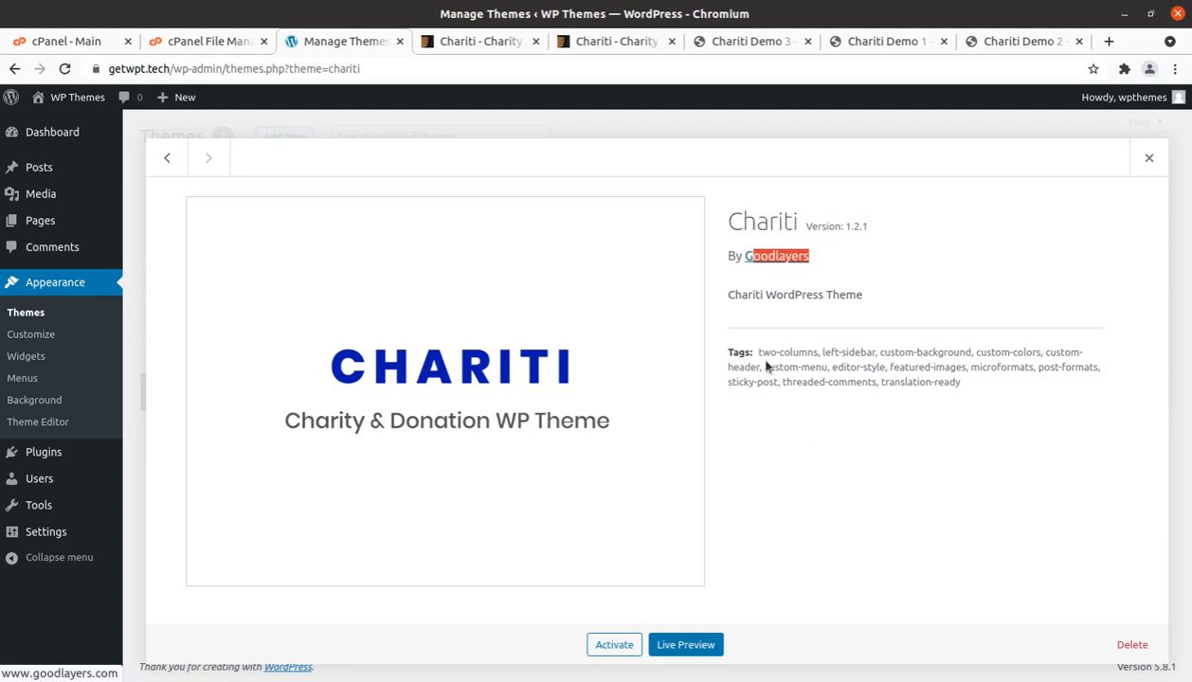
left_click(611, 646)
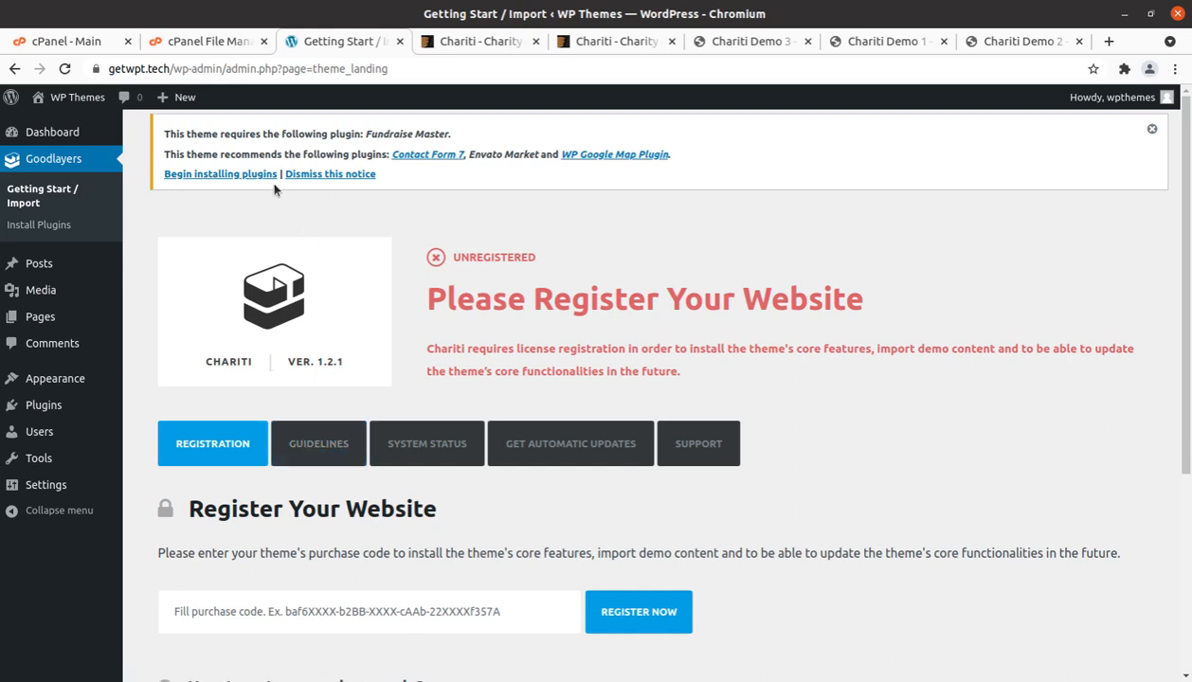
Read the Chariti registration notice and the instructions on how to get the purchase code
left_click_drag(425, 298, 861, 303)
left_click(713, 260)
scroll(322, 612, "down", 1)
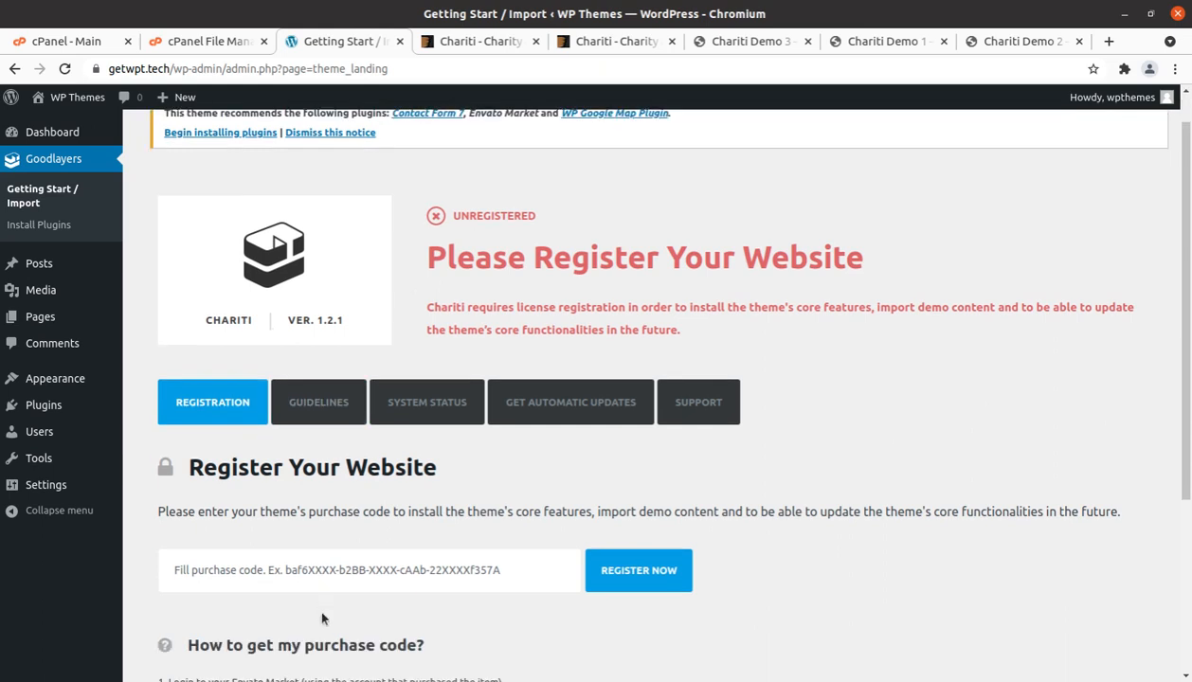
scroll(379, 568, "down", 2)
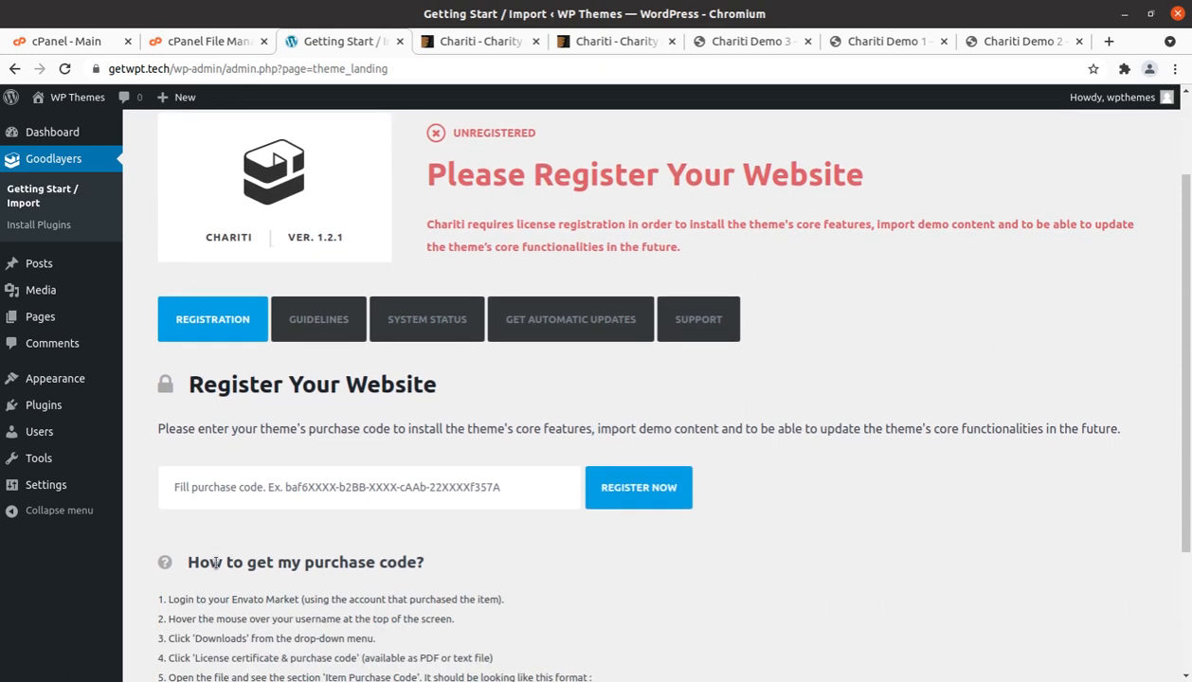
left_click_drag(210, 560, 417, 560)
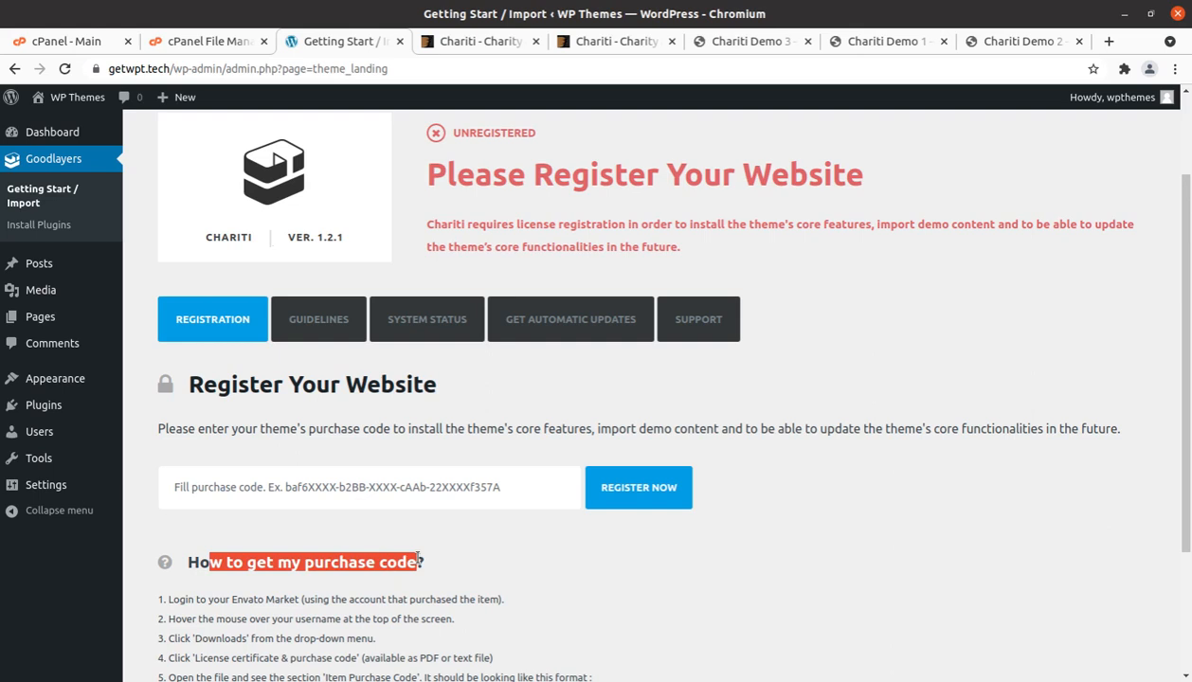
left_click(533, 565)
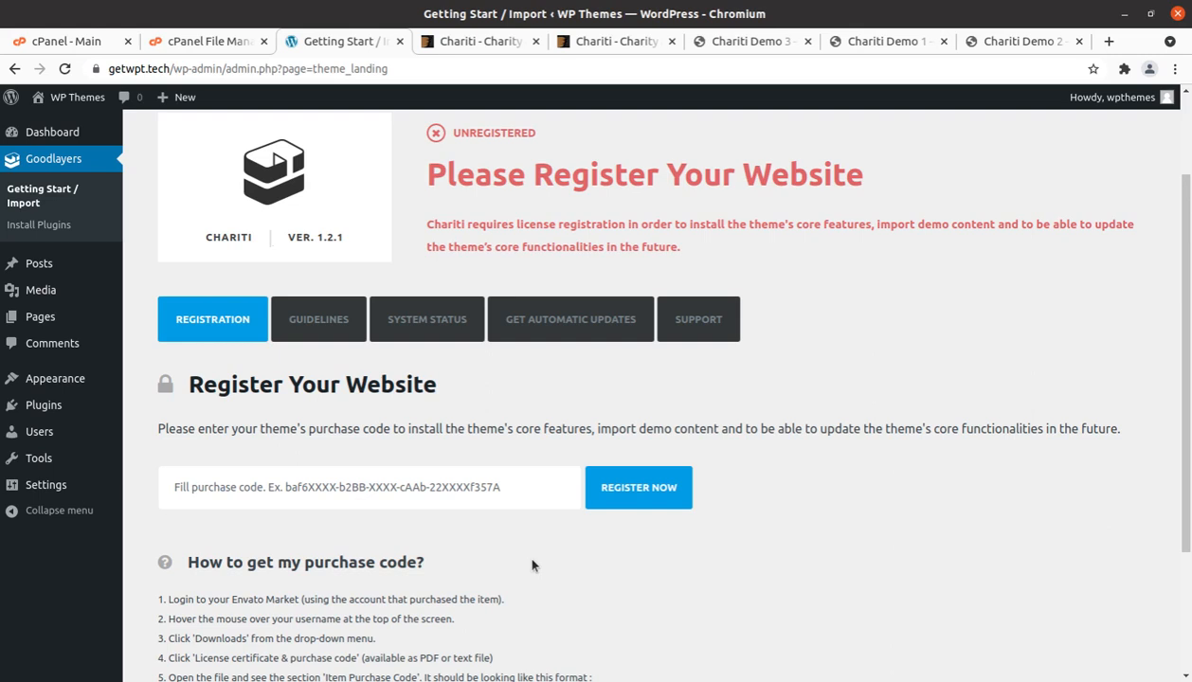
scroll(485, 541, "up", 2)
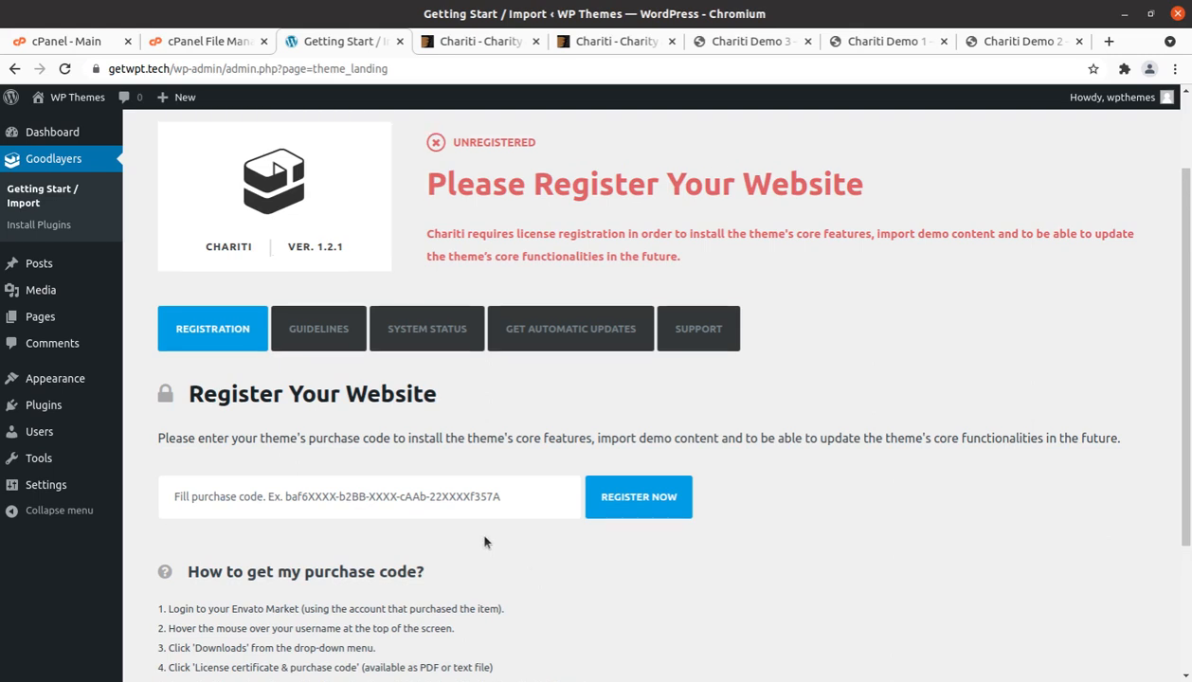
scroll(485, 541, "up", 1)
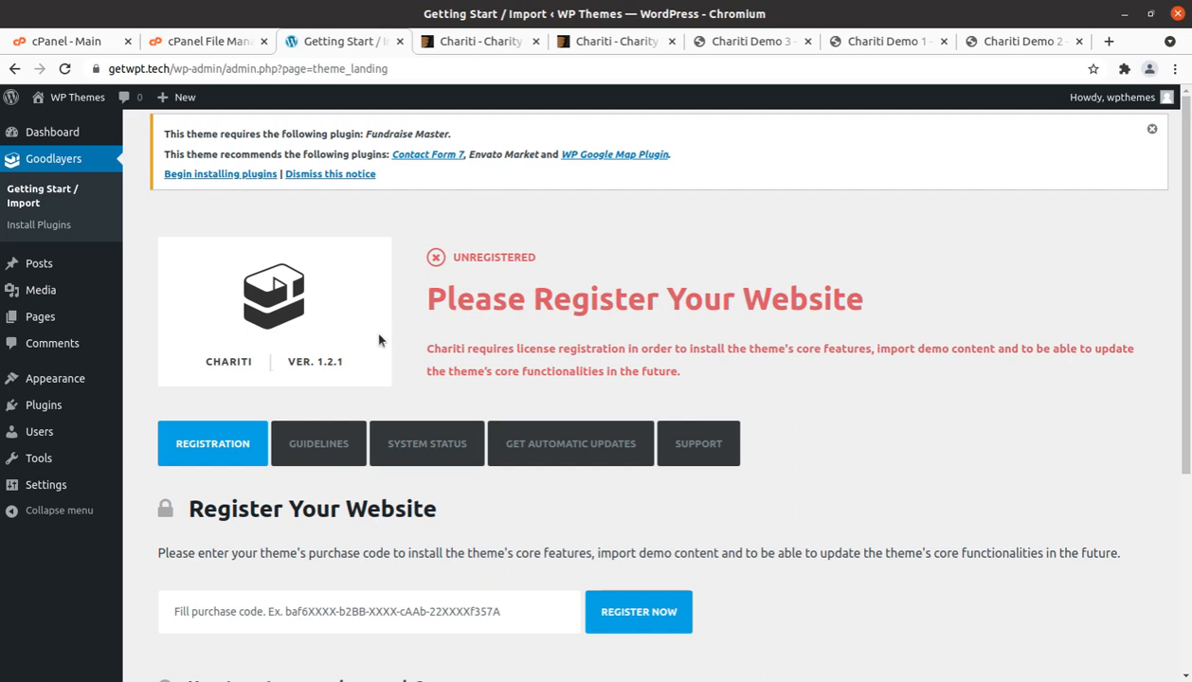
scroll(296, 621, "down", 3)
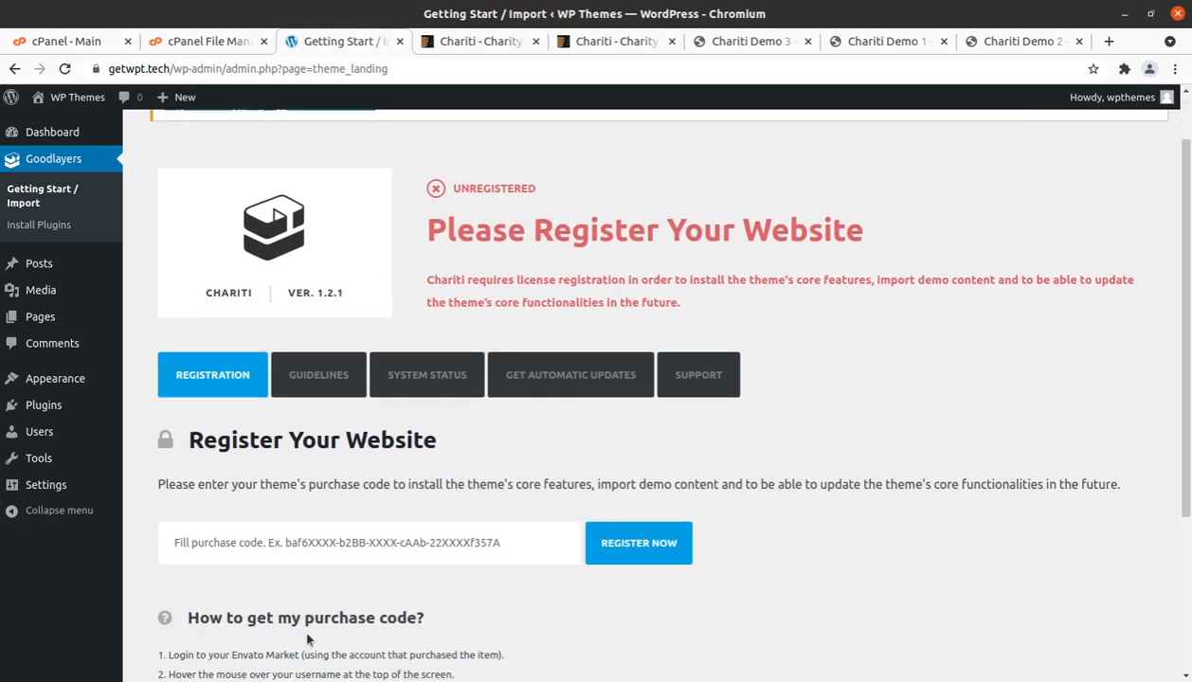
scroll(394, 587, "up", 3)
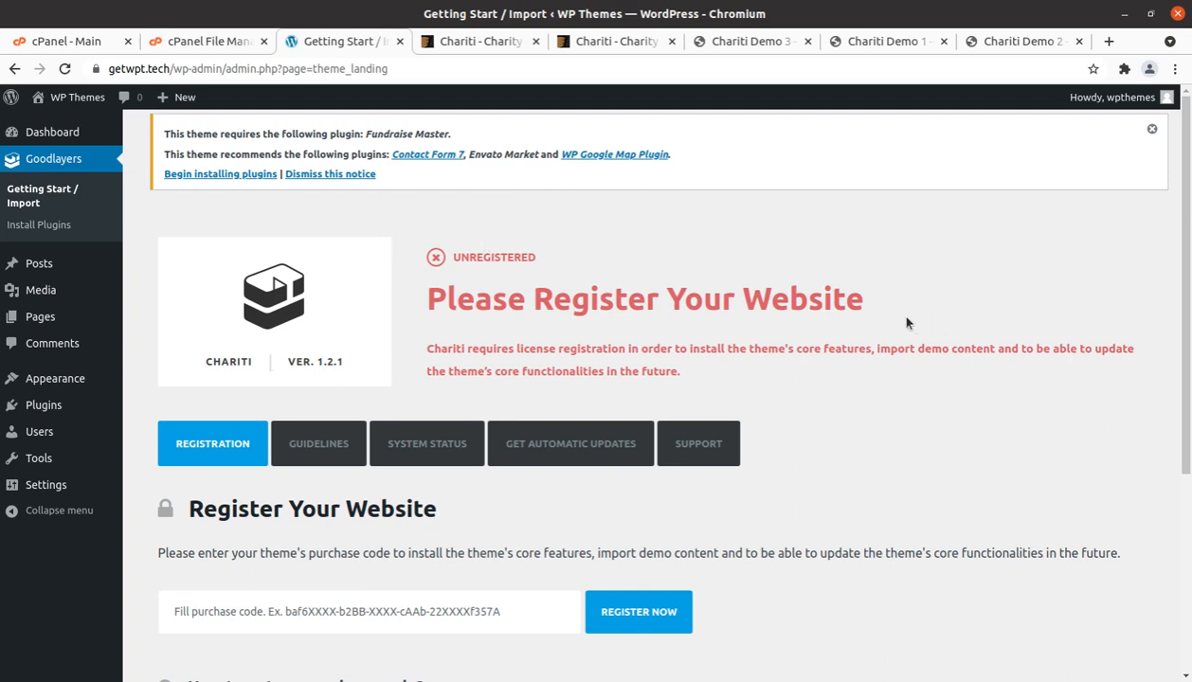
left_click_drag(906, 323, 417, 306)
left_click(419, 313)
Bulk-install the Fundraise Master, Contact Form 7 and WP Google Map Plugin plugins through the theme's plugin installer
left_click(234, 176)
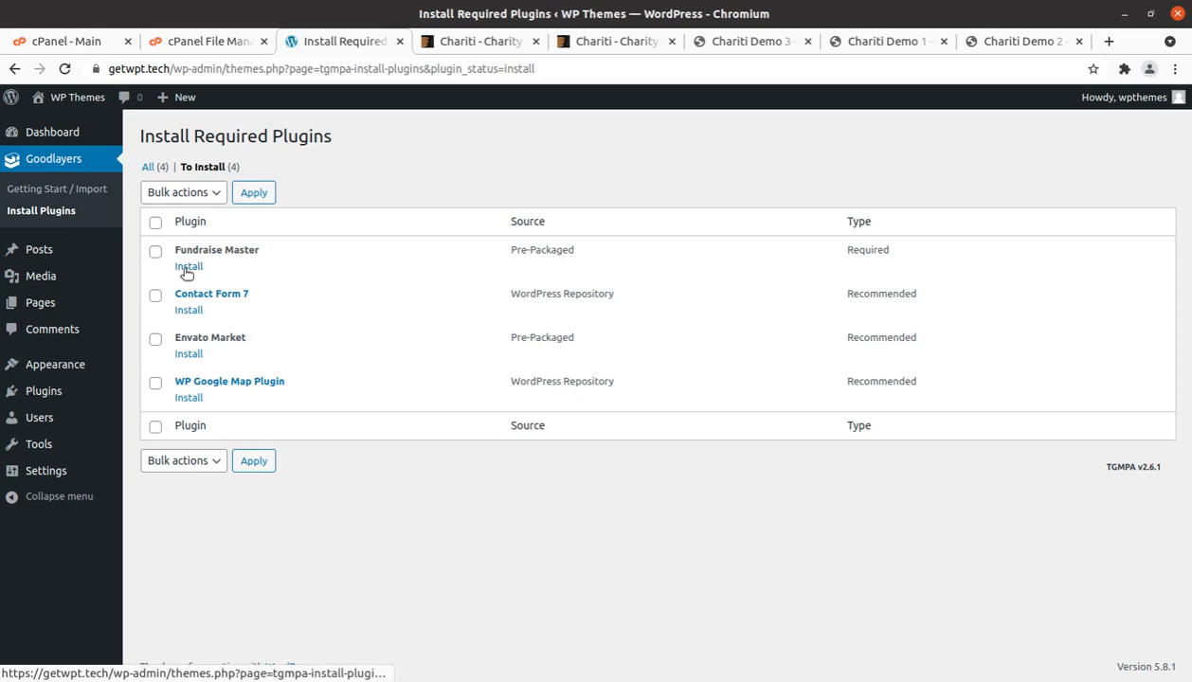
left_click(156, 251)
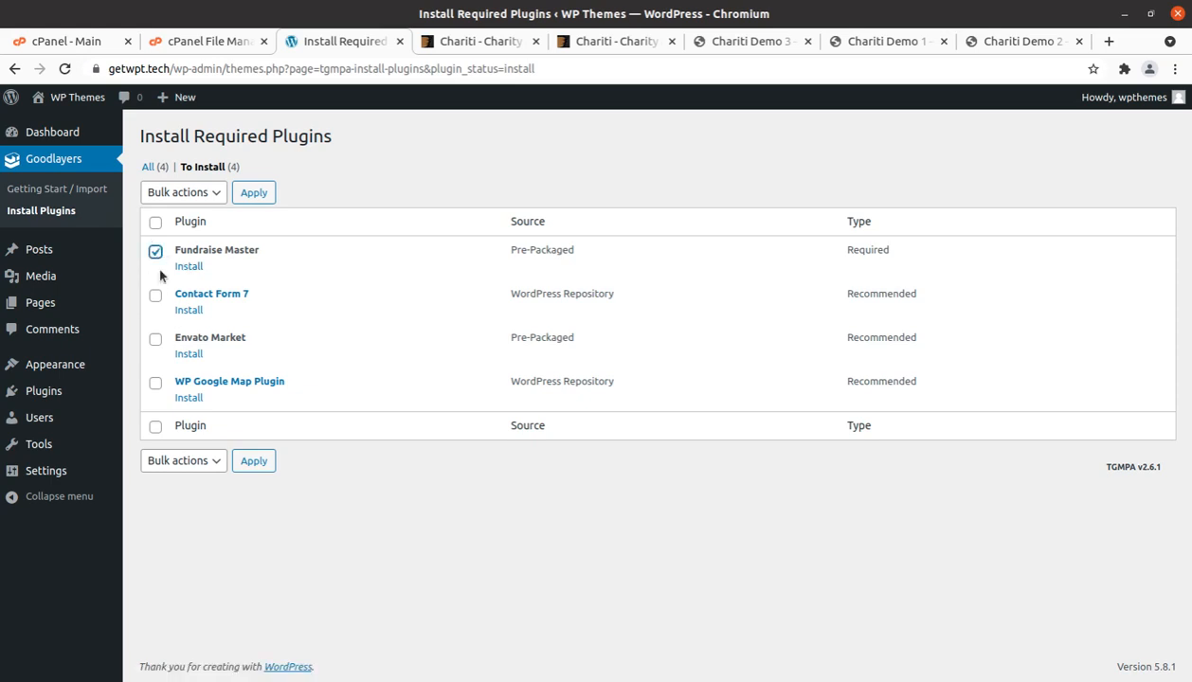
left_click(155, 295)
left_click(148, 384)
left_click(155, 383)
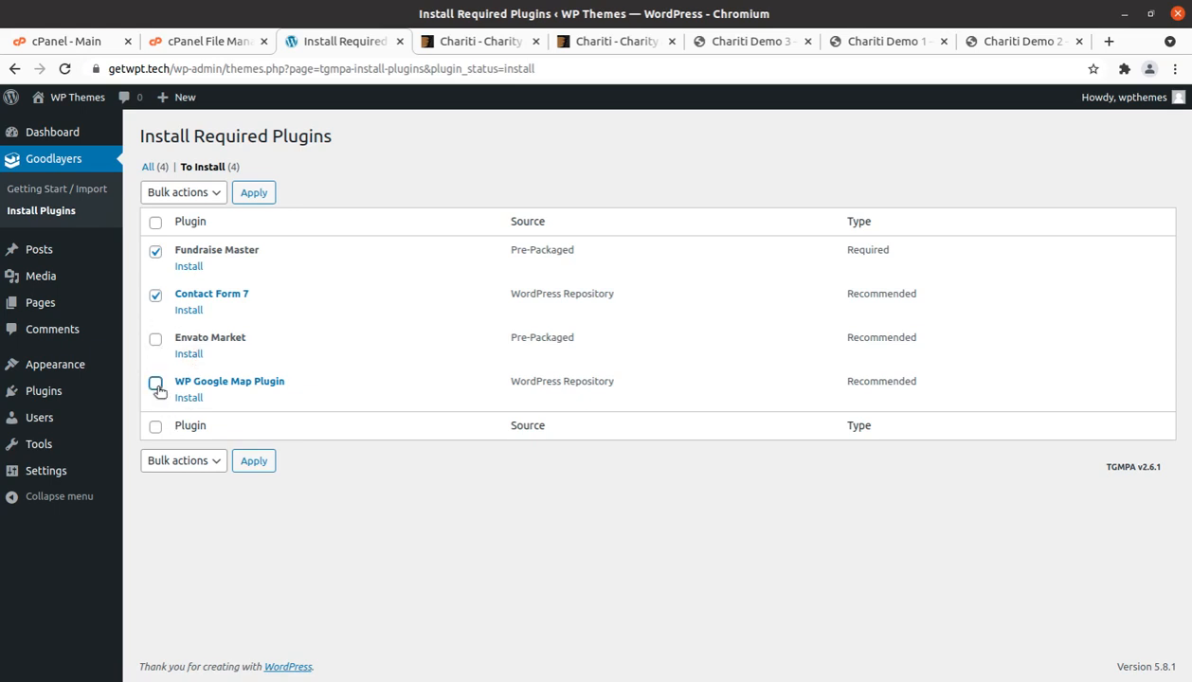
left_click(186, 461)
left_click(183, 493)
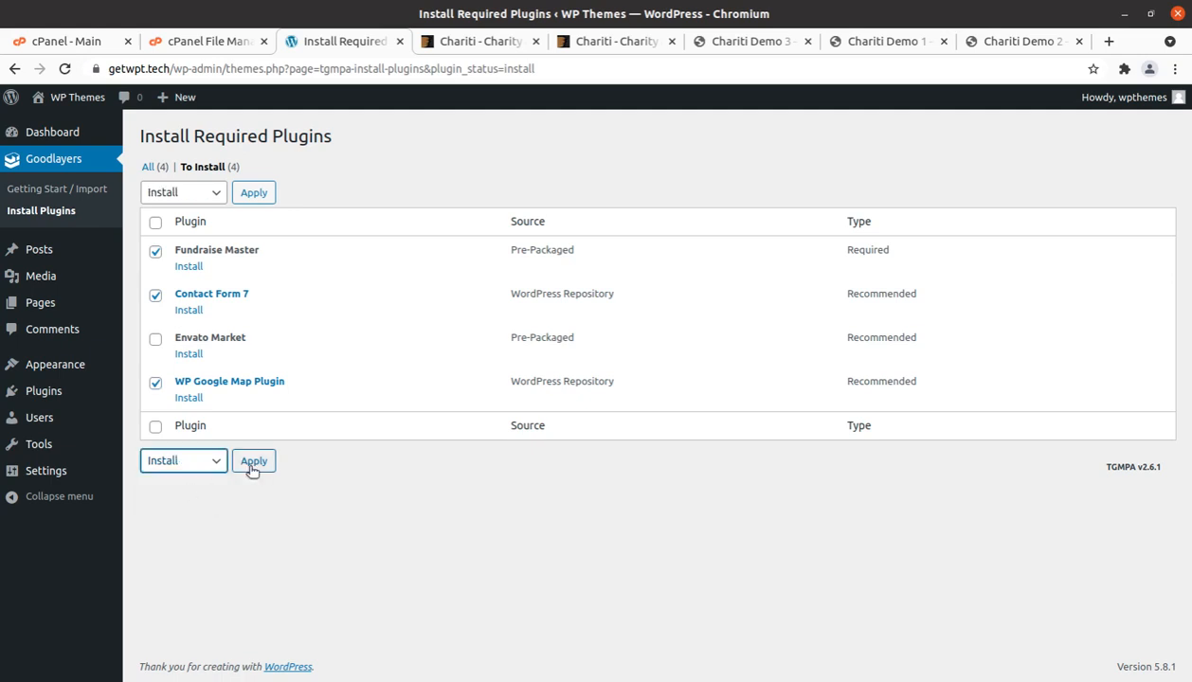
left_click(253, 465)
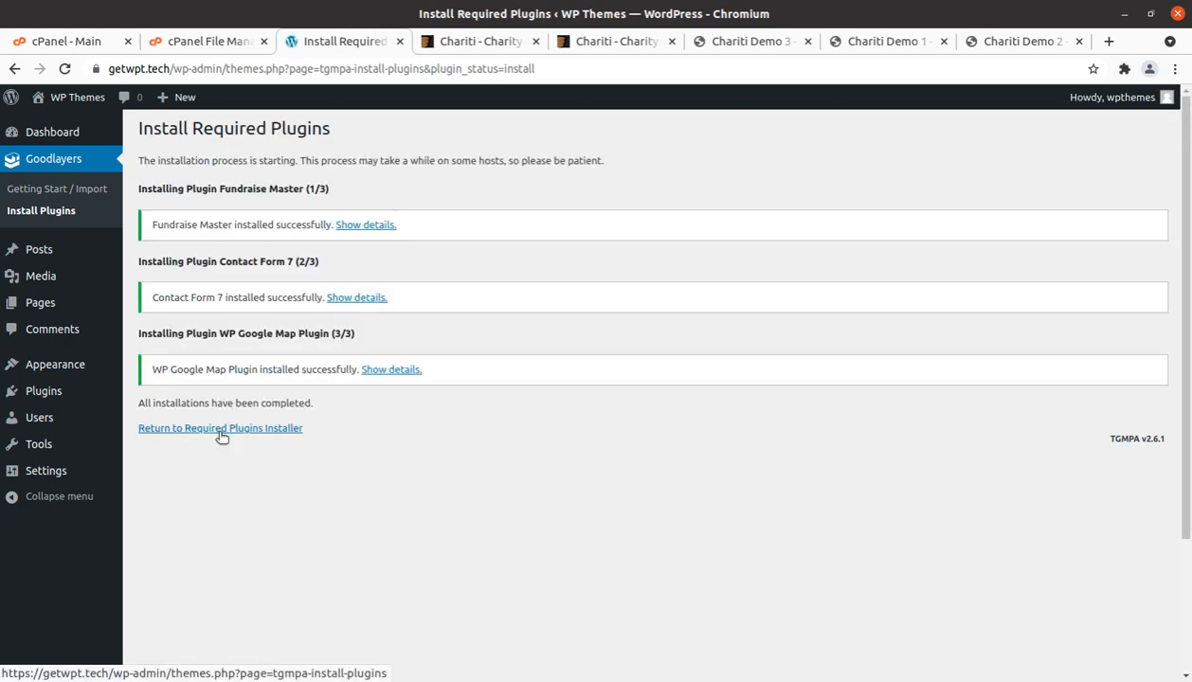
Return to the required plugins installer and bulk-activate Fundraise Master, Contact Form 7 and WP Google Map Plugin
left_click(220, 431)
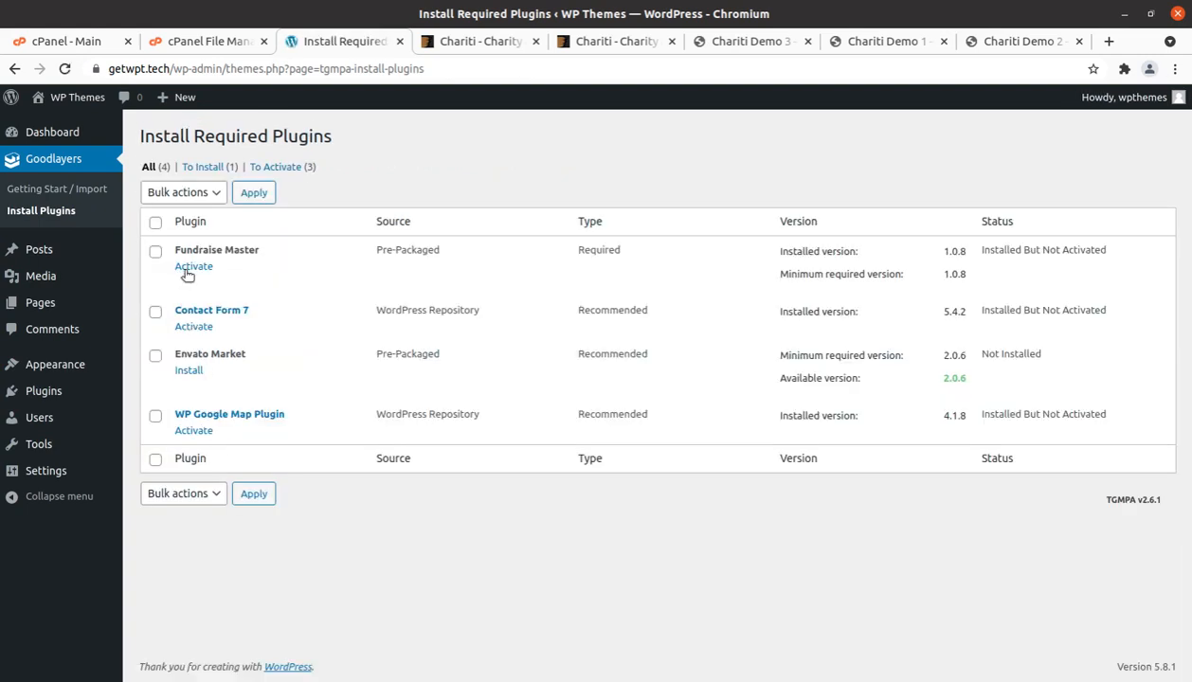
left_click(156, 251)
left_click(147, 312)
left_click(156, 417)
left_click(156, 311)
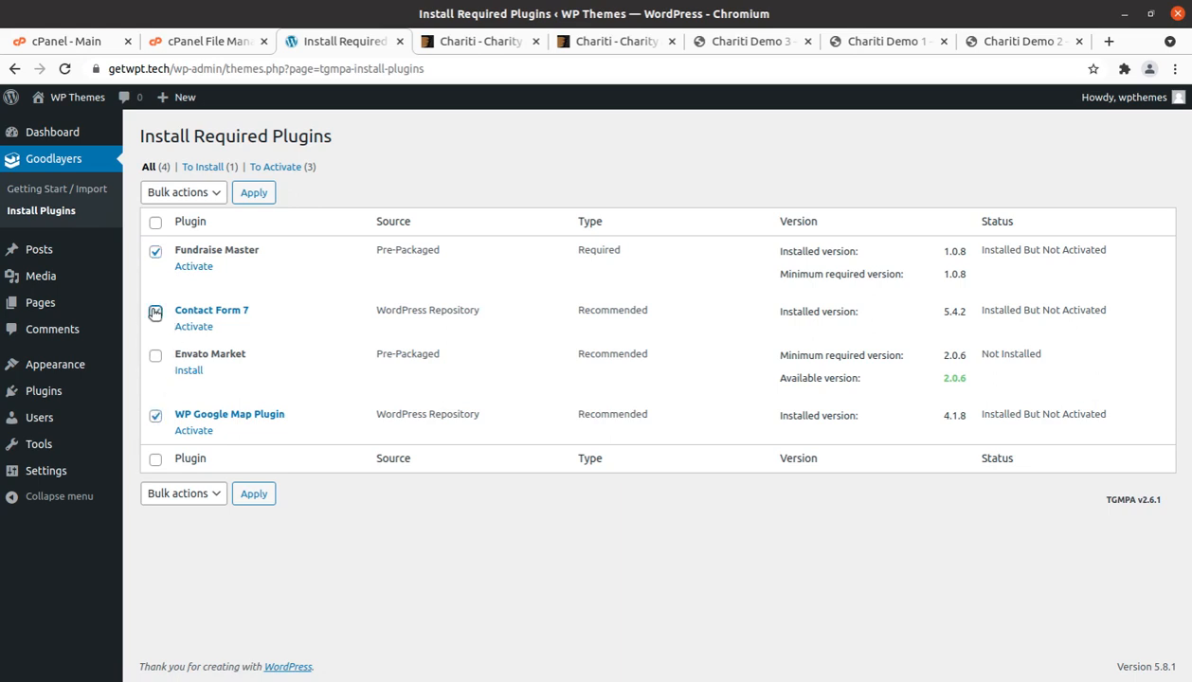
left_click(193, 491)
left_click(177, 555)
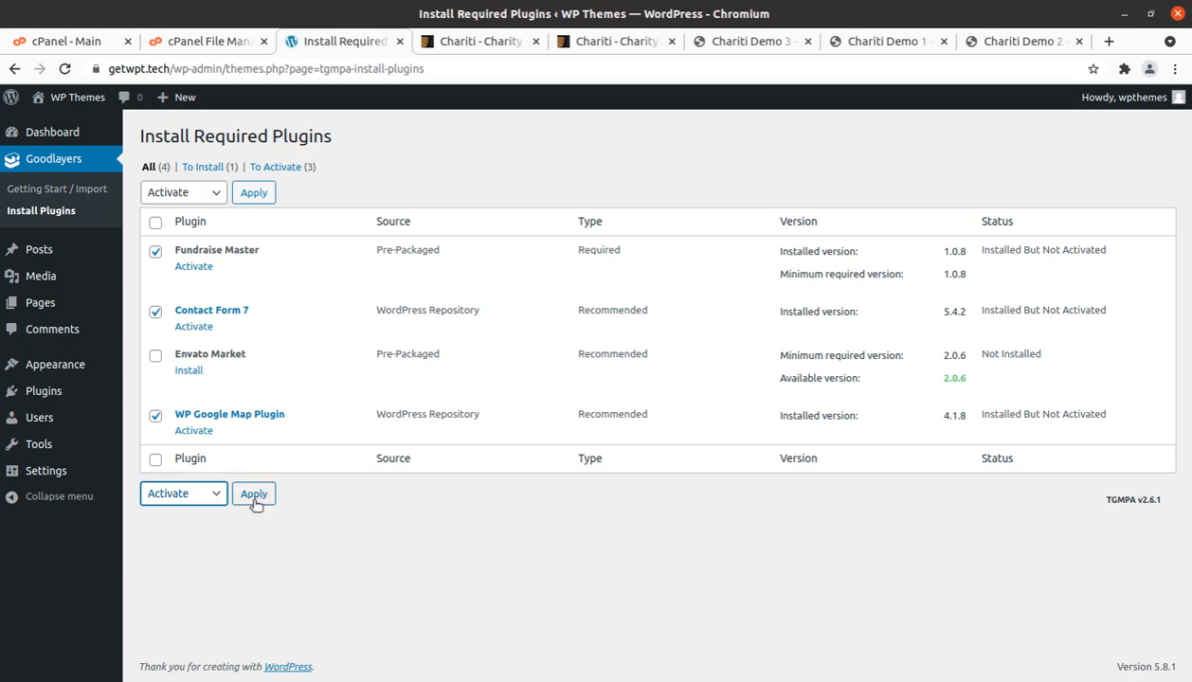
left_click(259, 499)
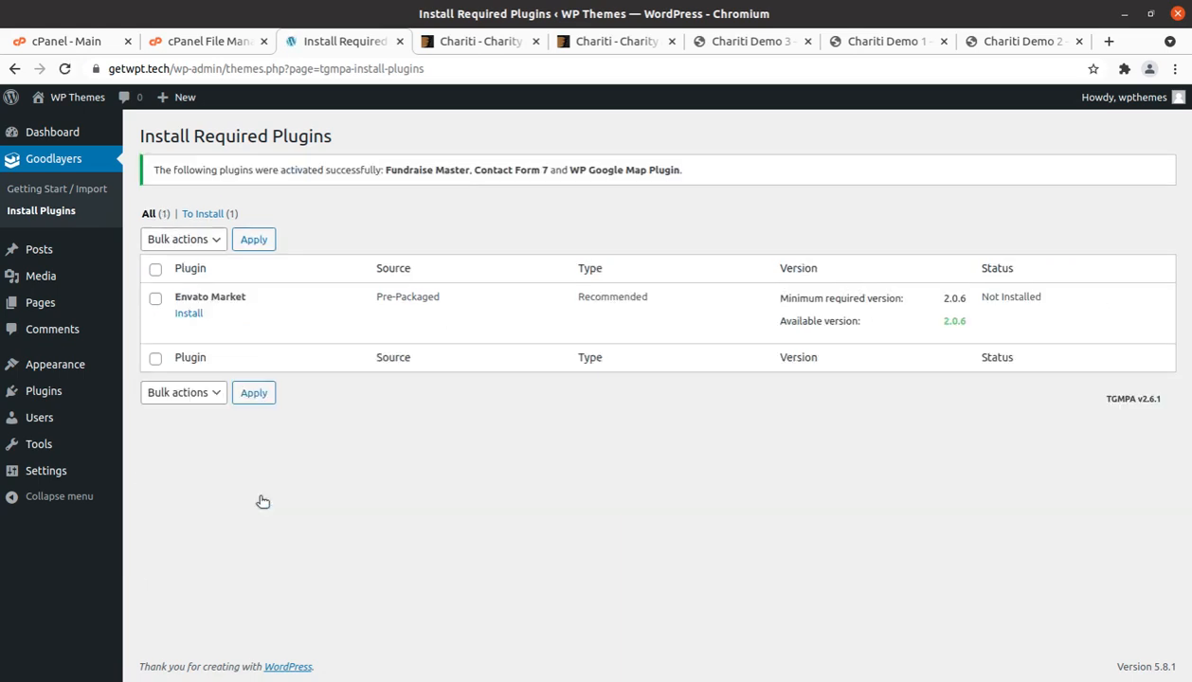
Reopen the Goodlayers Getting Start / Import page from the dashboard and review the website registration form and purchase code instructions
left_click(57, 133)
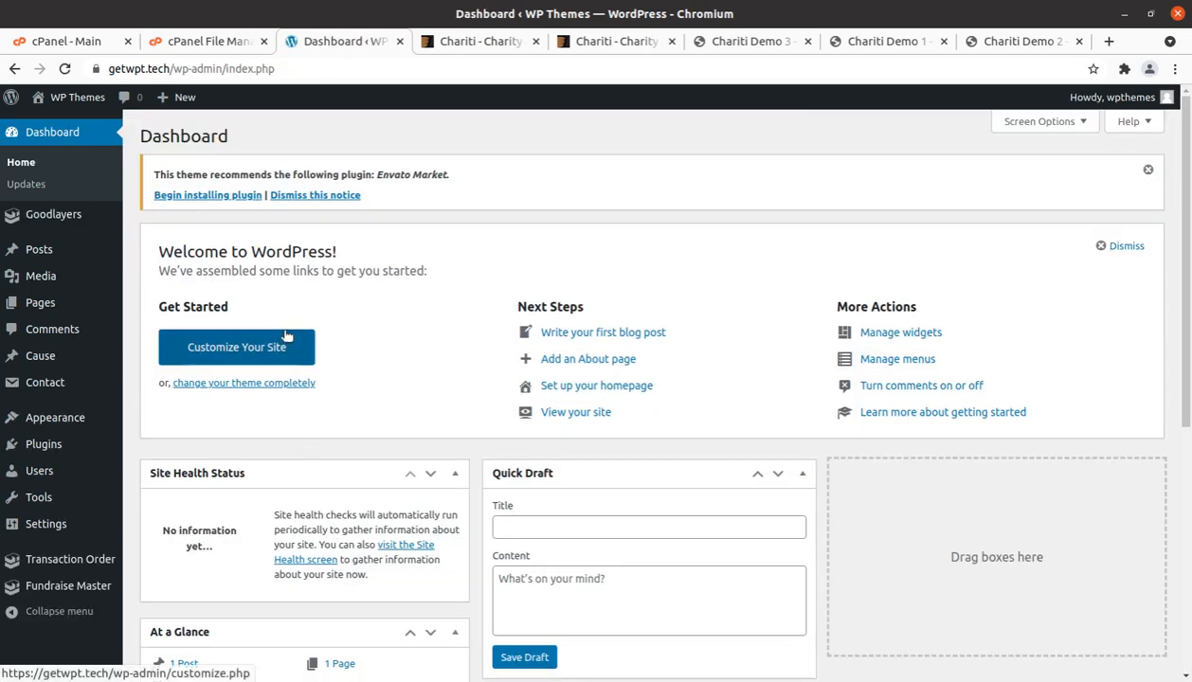
mouse_move(57, 226)
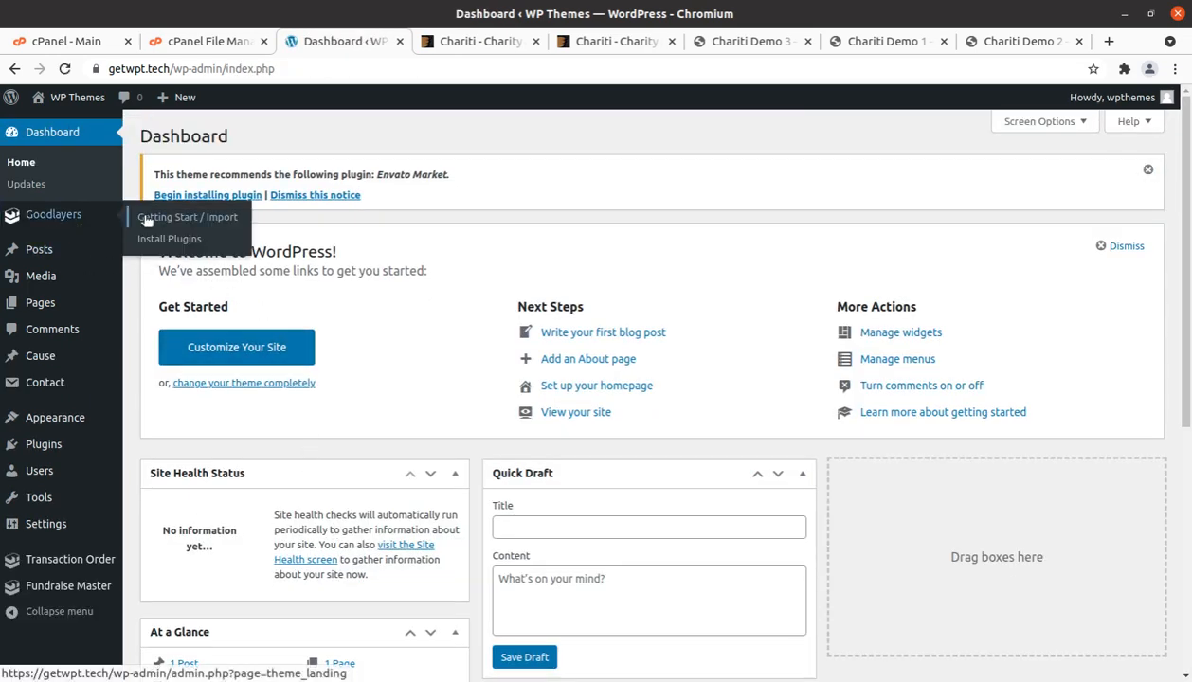
left_click(165, 239)
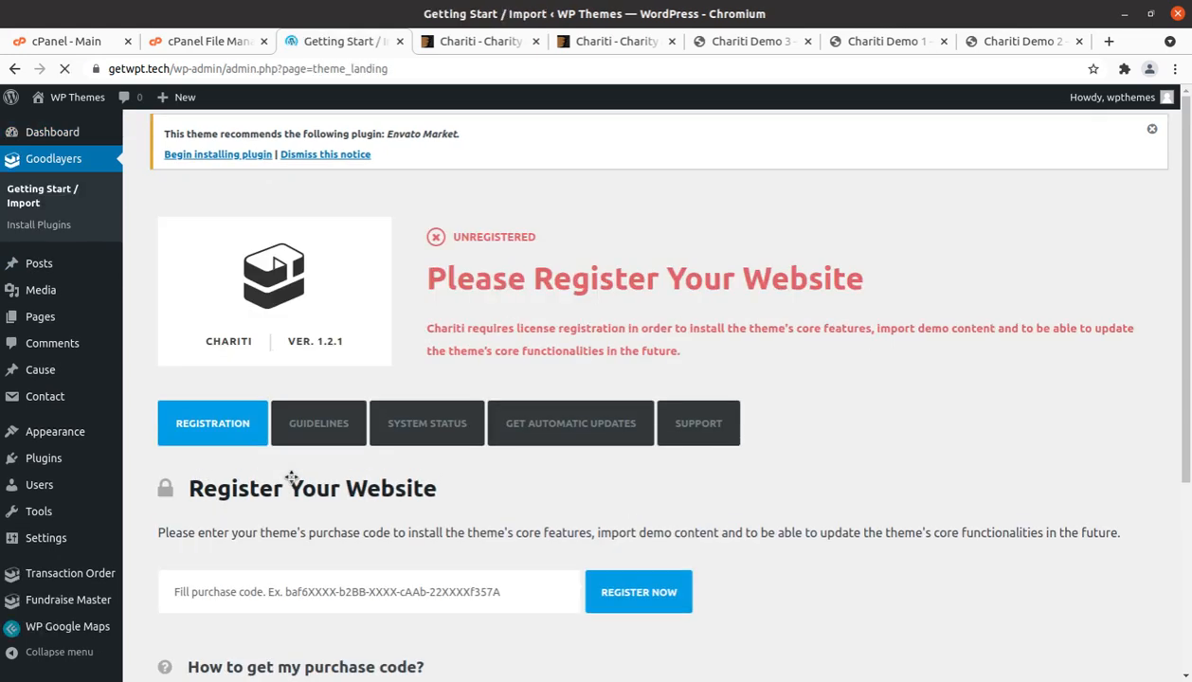
scroll(398, 417, "down", 1)
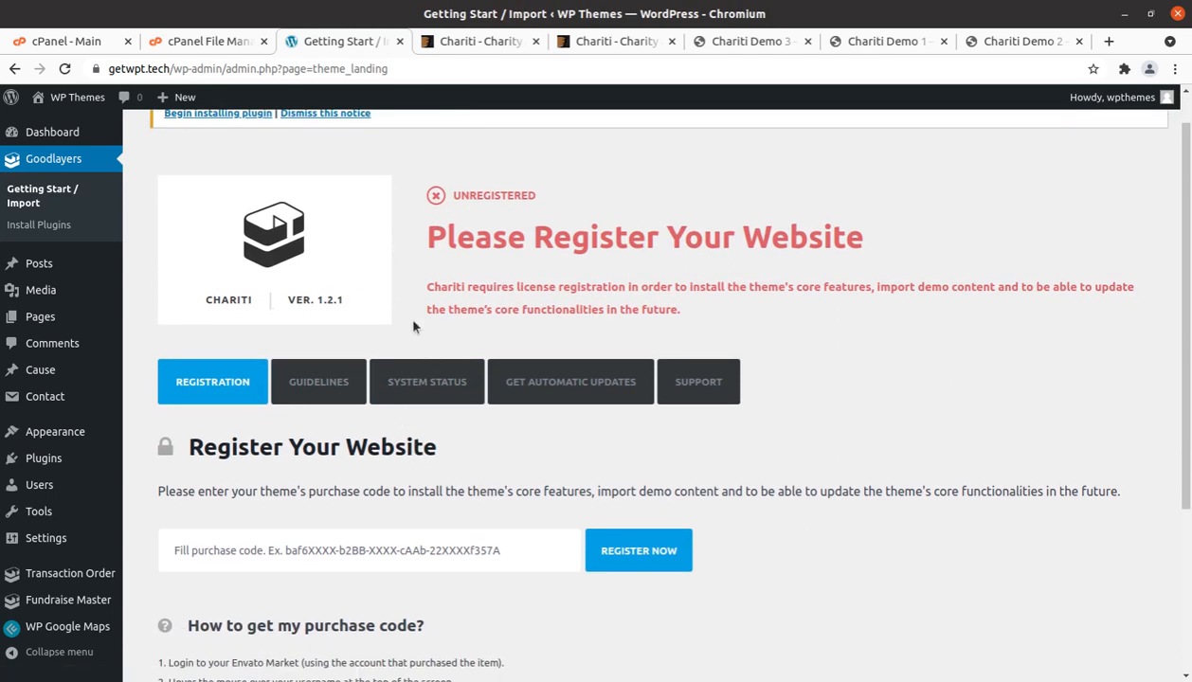
scroll(433, 496, "down", 2)
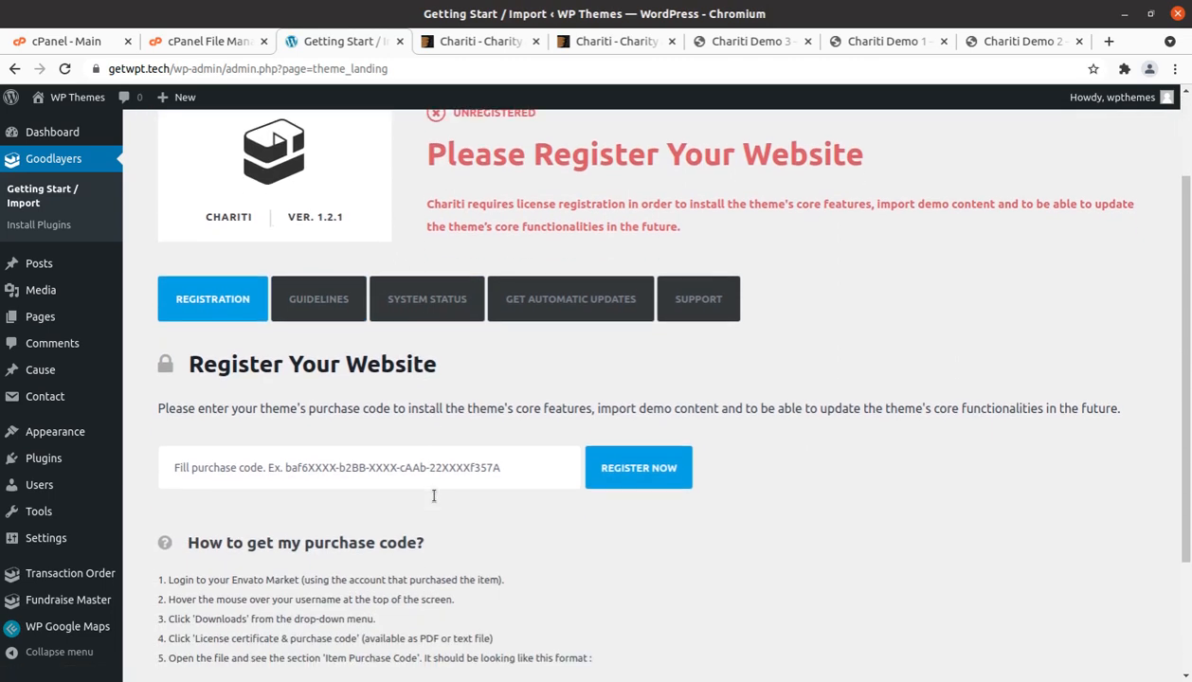
left_click(628, 468)
scroll(472, 542, "down", 6)
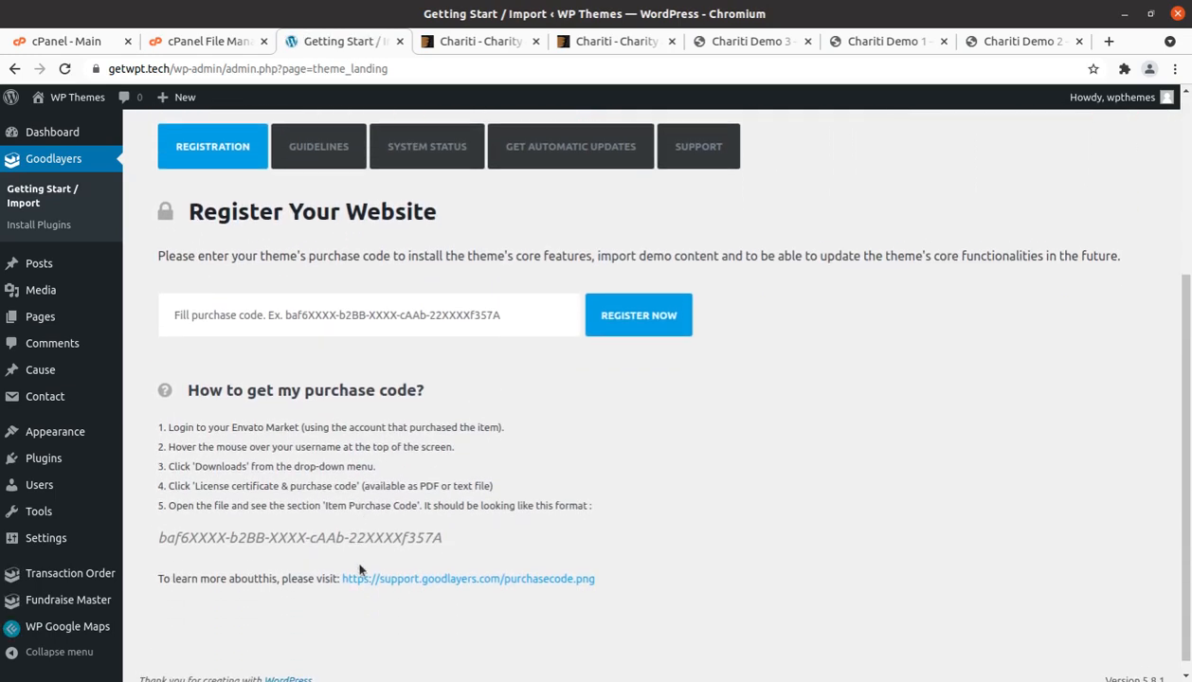
Check the theme's System Status page, comparing the server's PHP settings with the recommendations for importing demo content
scroll(503, 593, "up", 2)
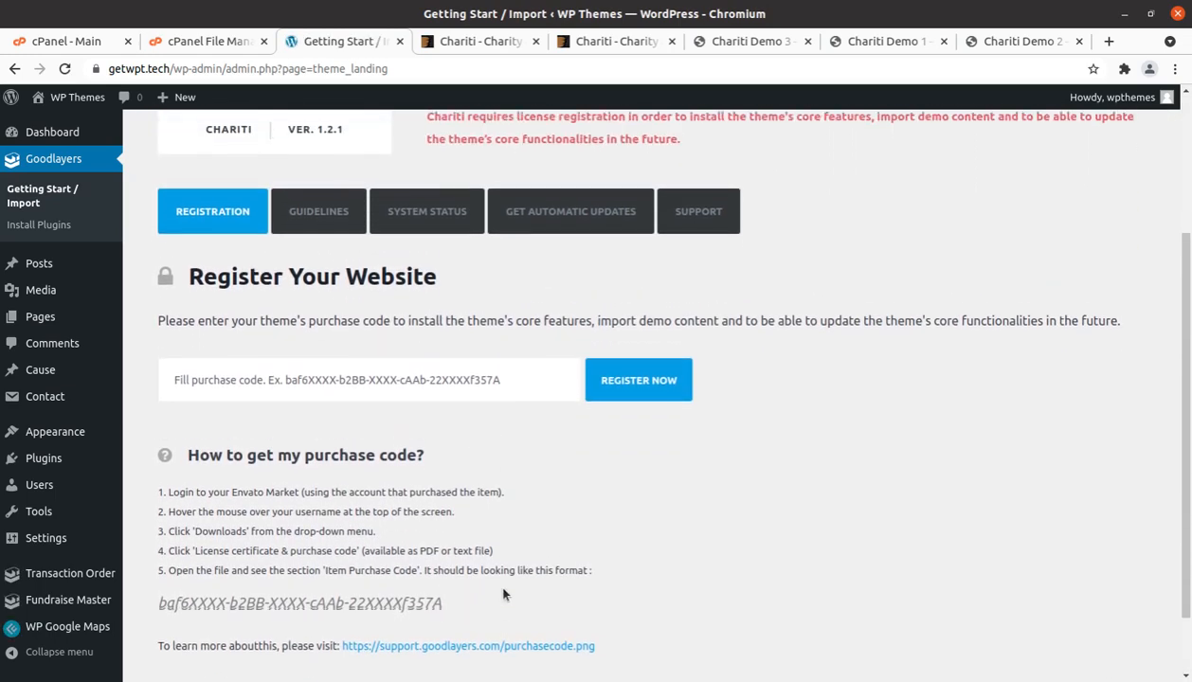
scroll(426, 447, "up", 2)
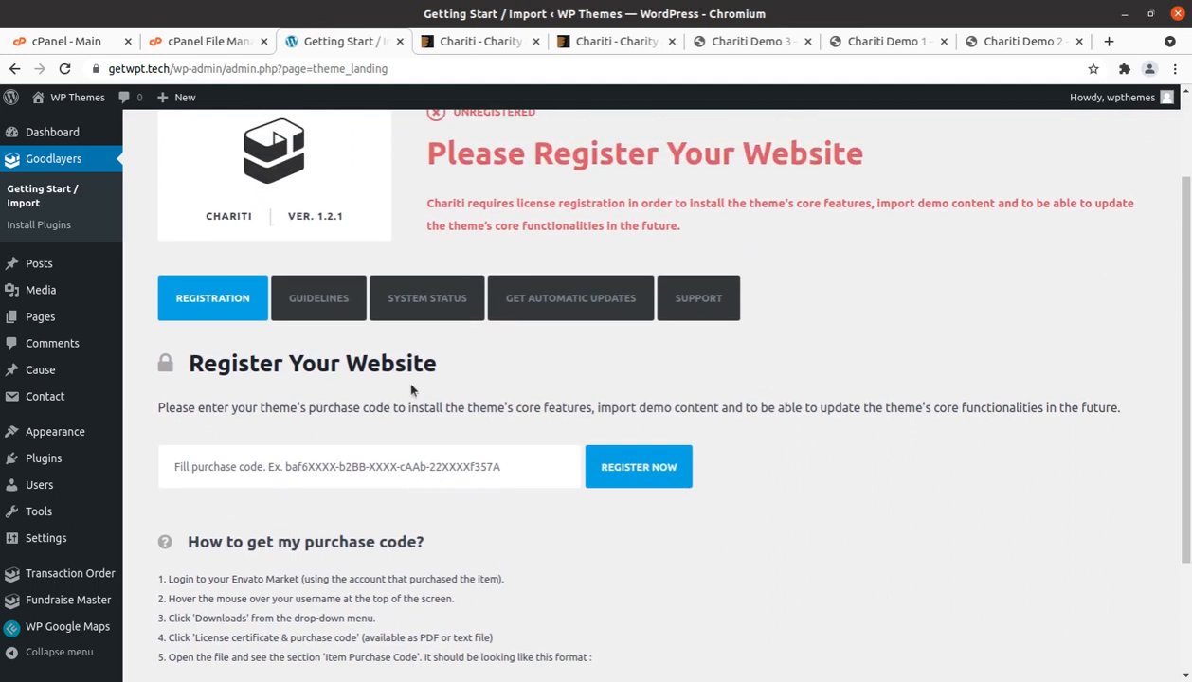
left_click(322, 305)
left_click(405, 299)
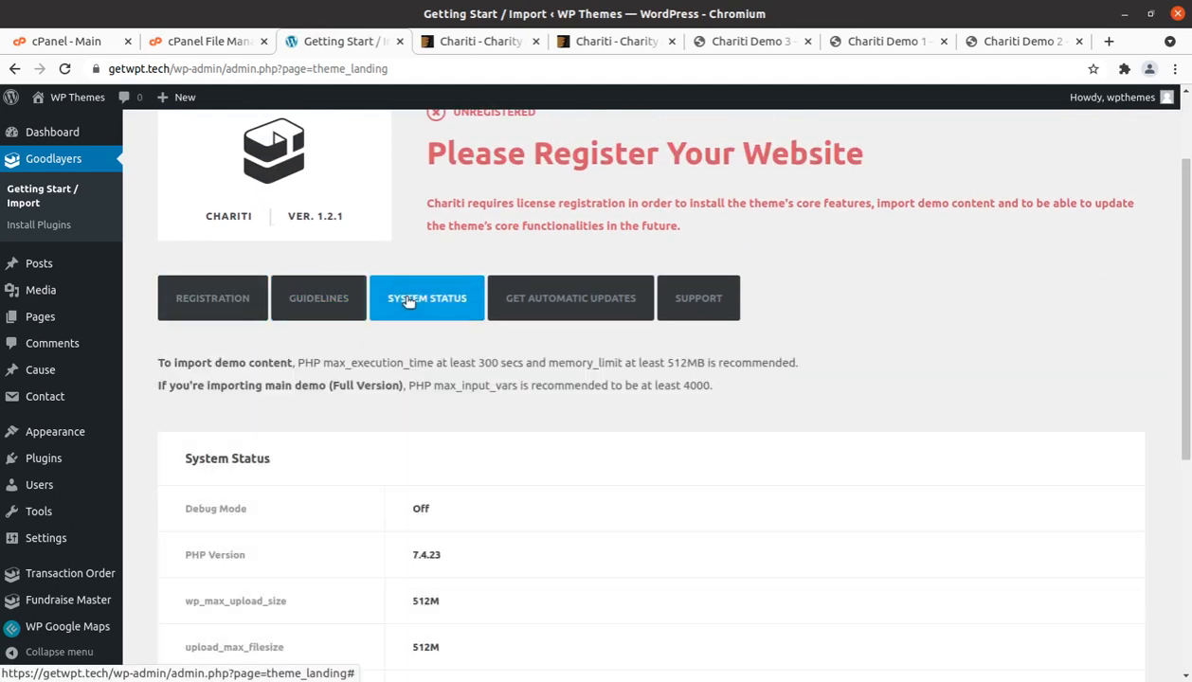
scroll(524, 450, "down", 1)
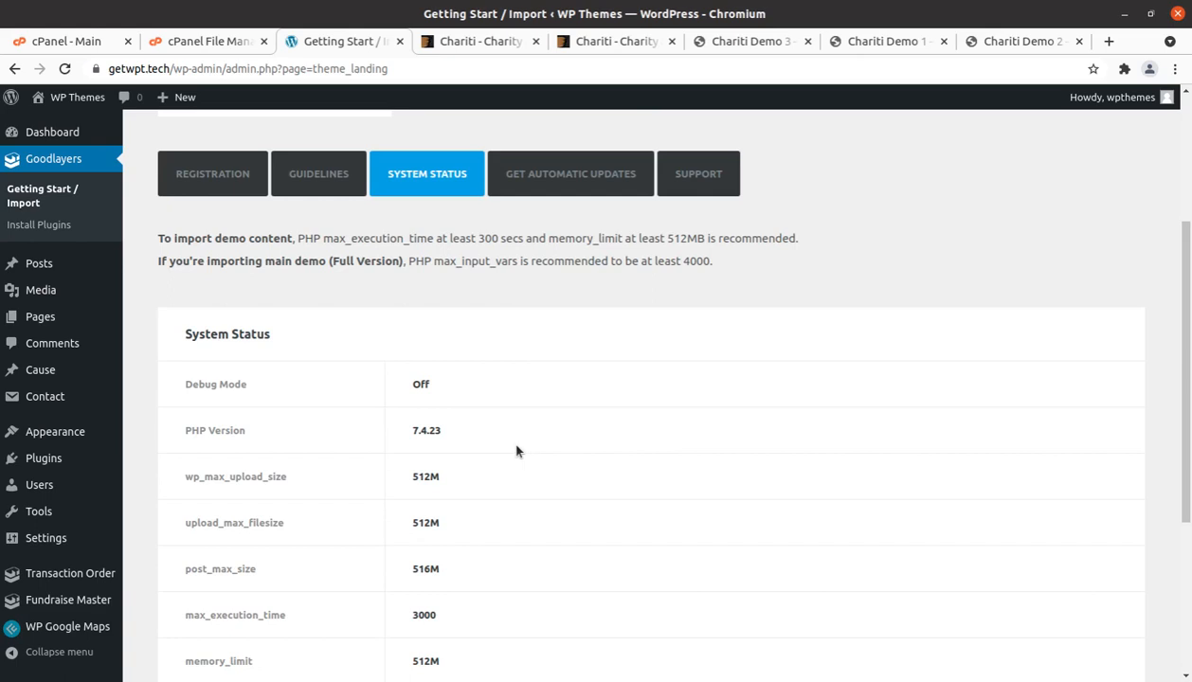
scroll(511, 426, "down", 1)
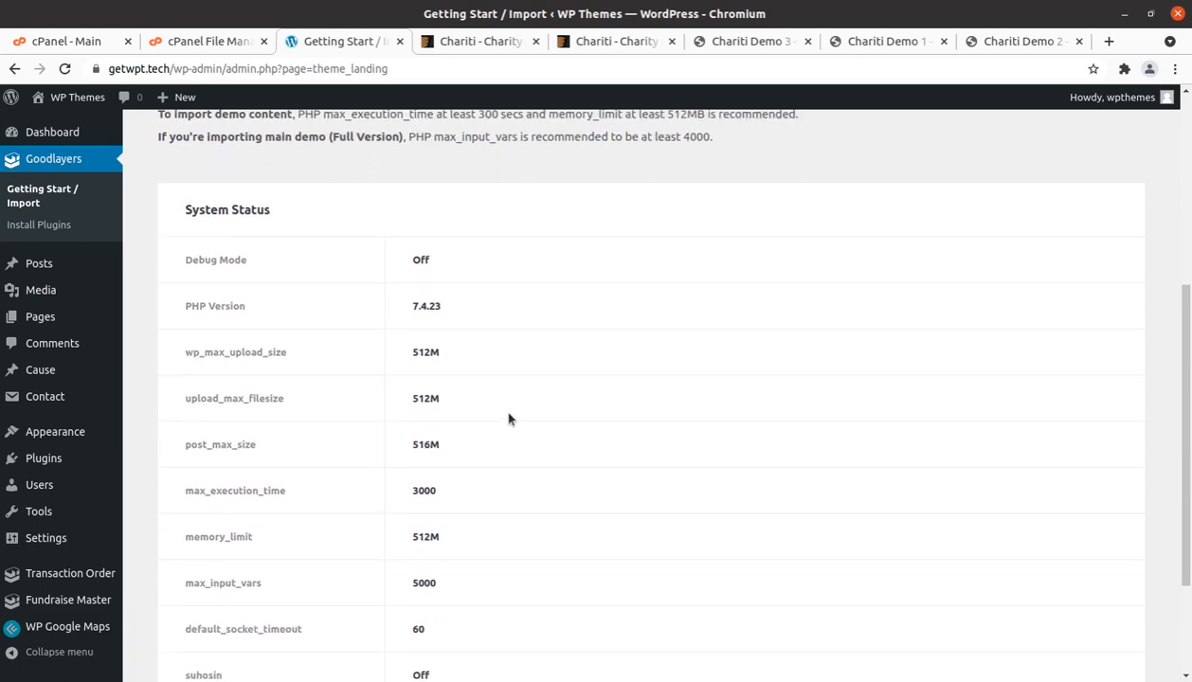
scroll(509, 420, "down", 2)
scroll(517, 484, "up", 4)
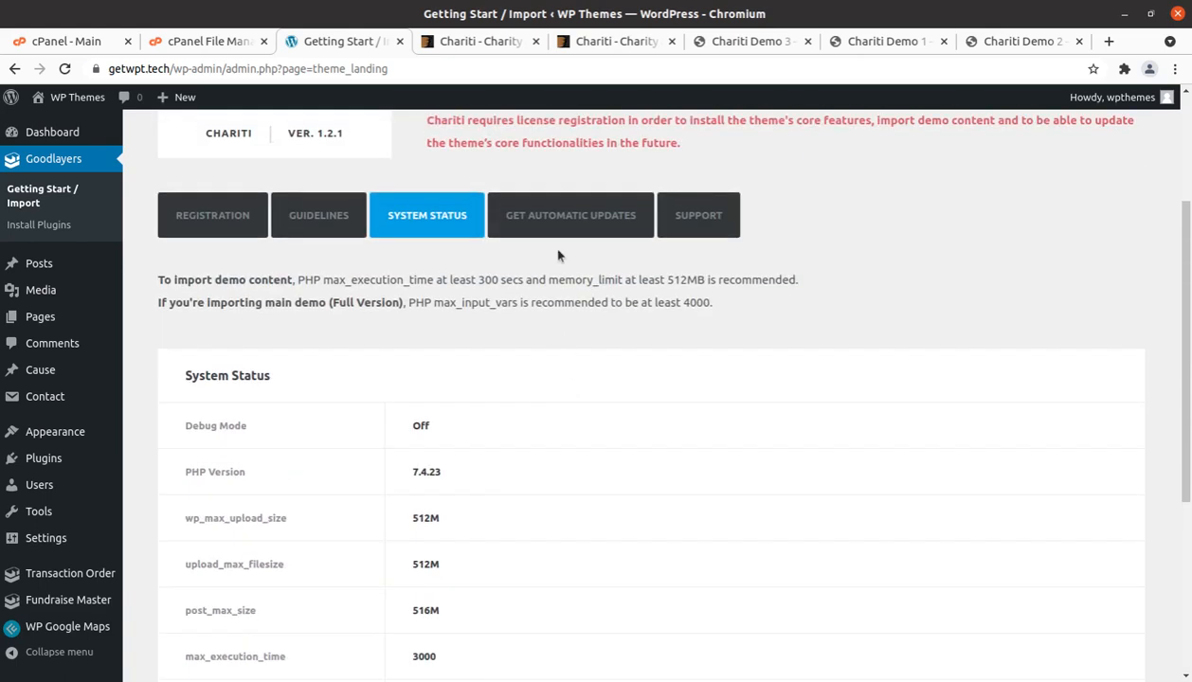
View the theme's automatic updates and support information, finishing back at the website registration section
left_click(561, 218)
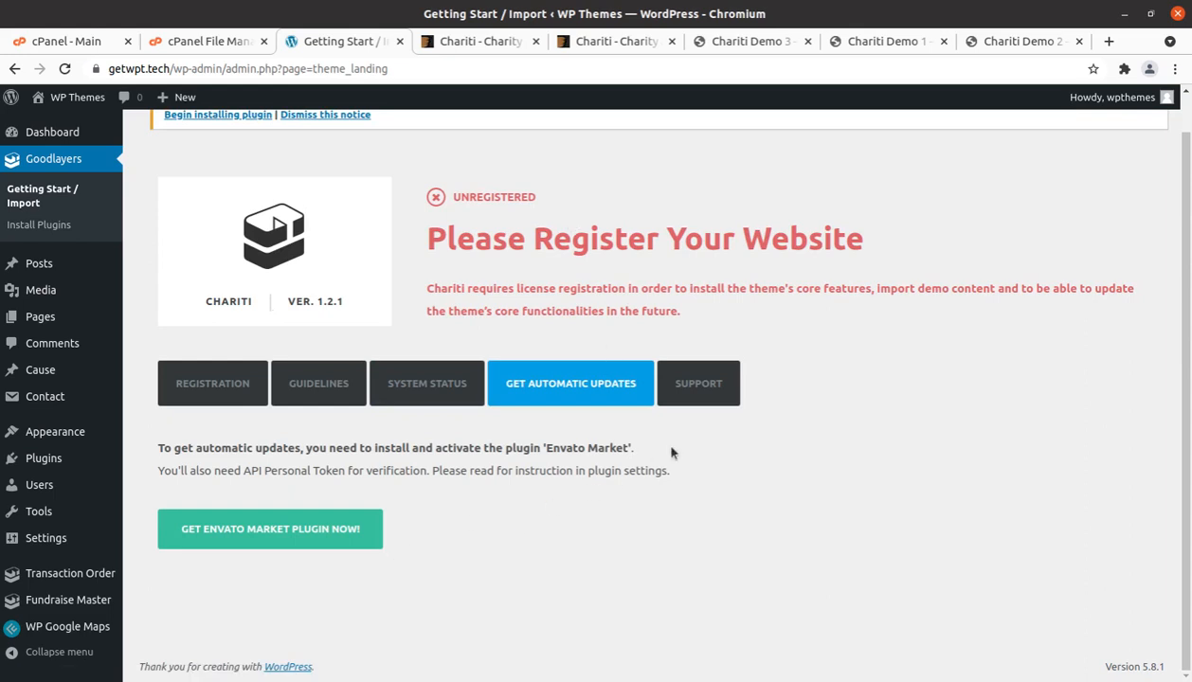
left_click(687, 388)
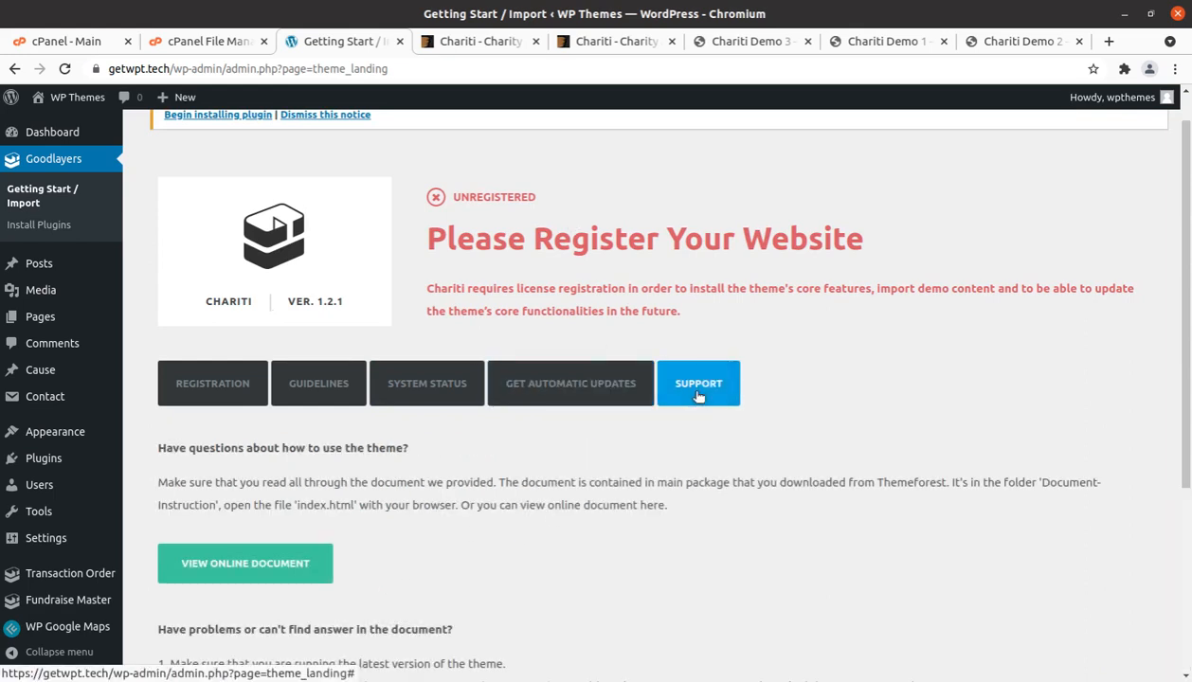
left_click(237, 388)
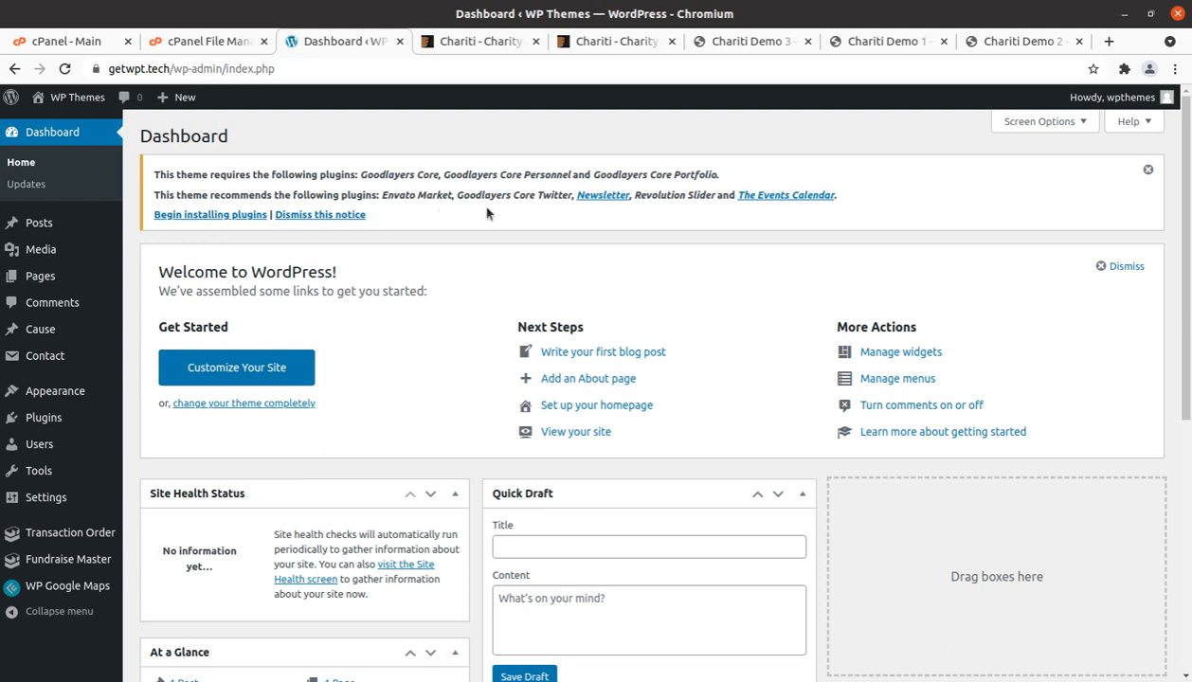
Open the required plugins installer from the dashboard notice and review the required and recommended plugins still to install
left_click(235, 216)
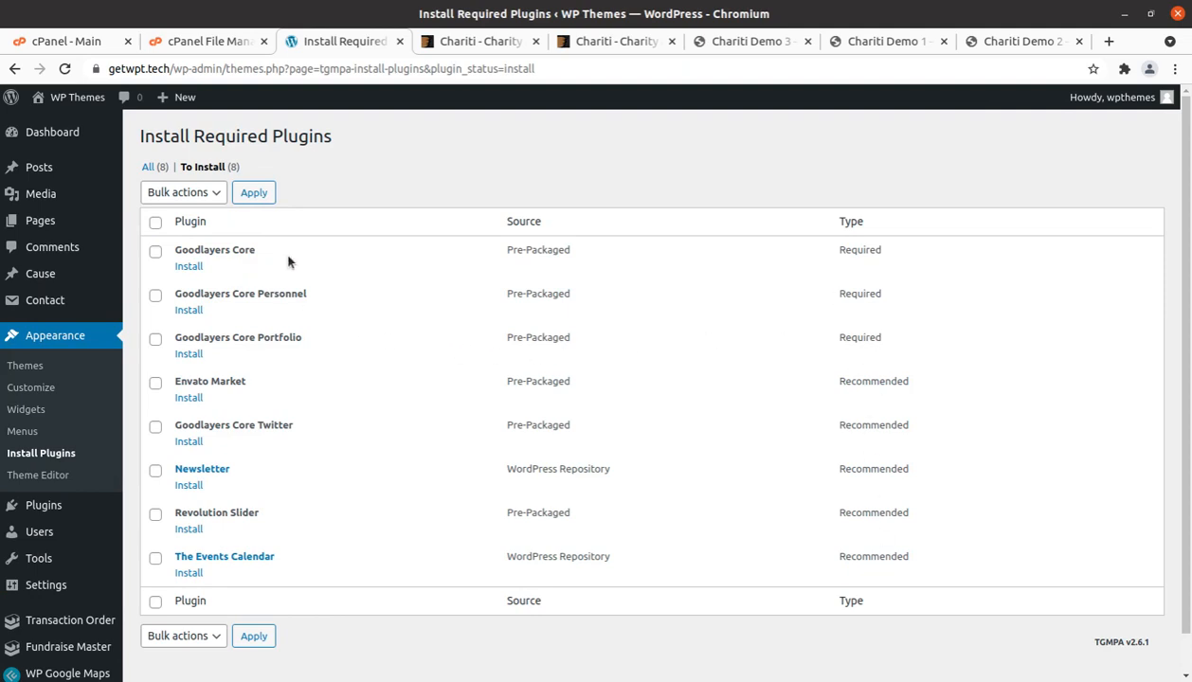
left_click_drag(285, 253, 165, 254)
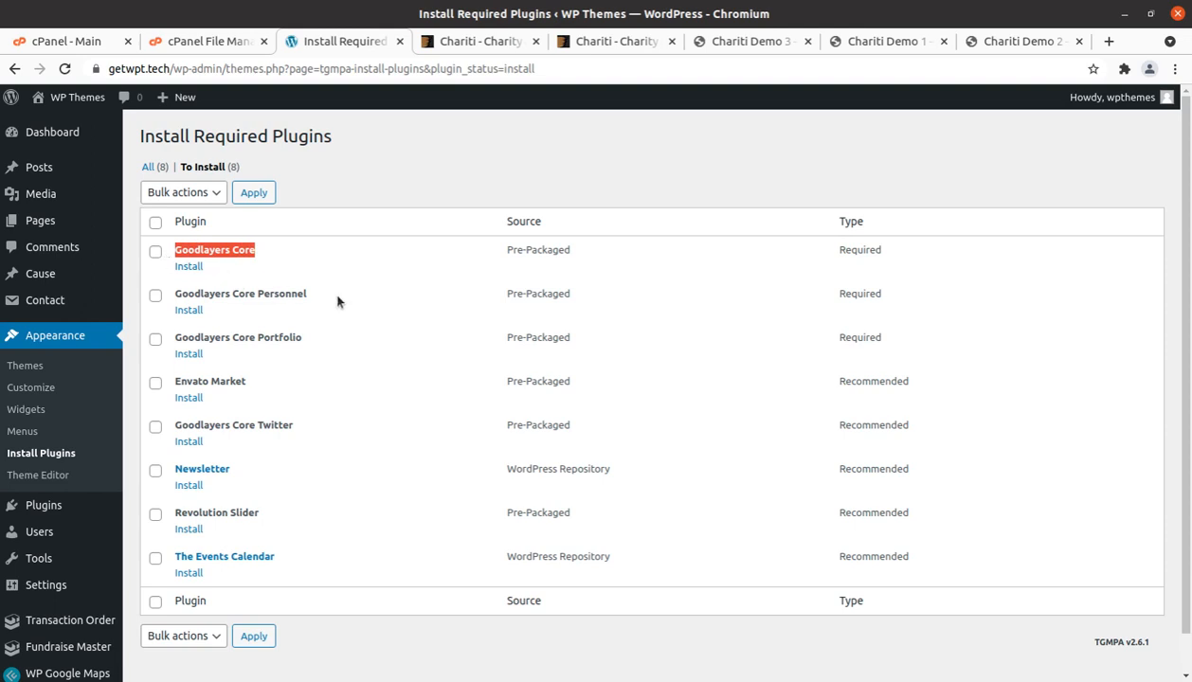
left_click_drag(338, 299, 171, 300)
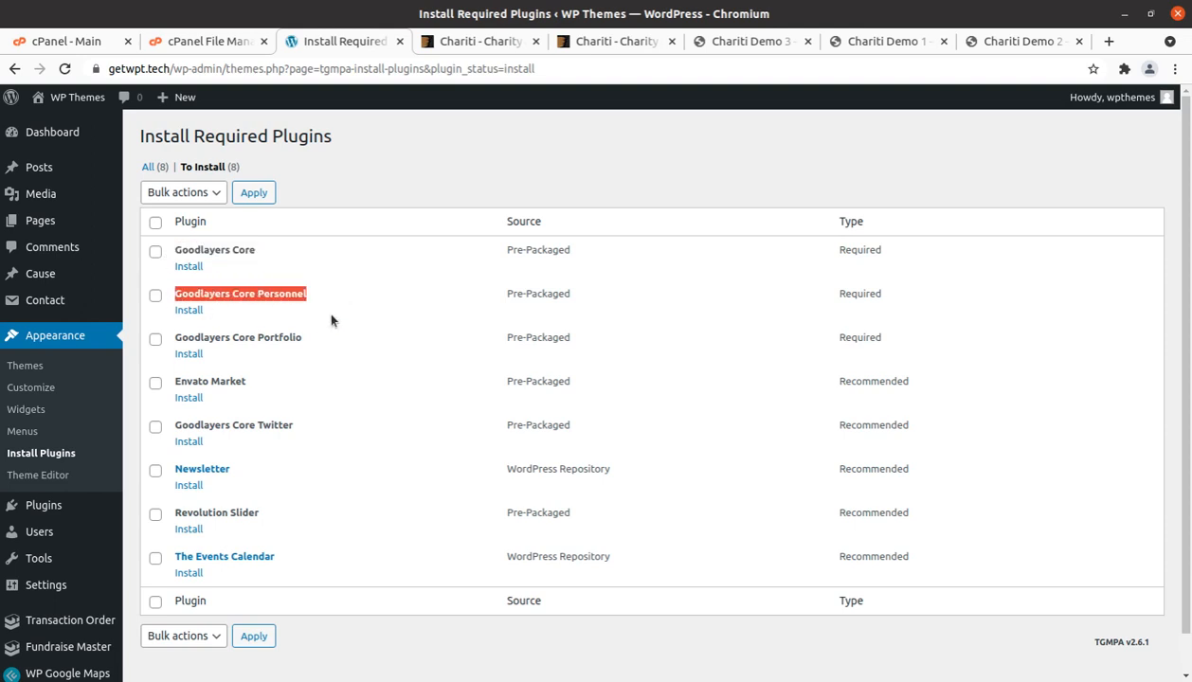
left_click_drag(307, 339, 175, 347)
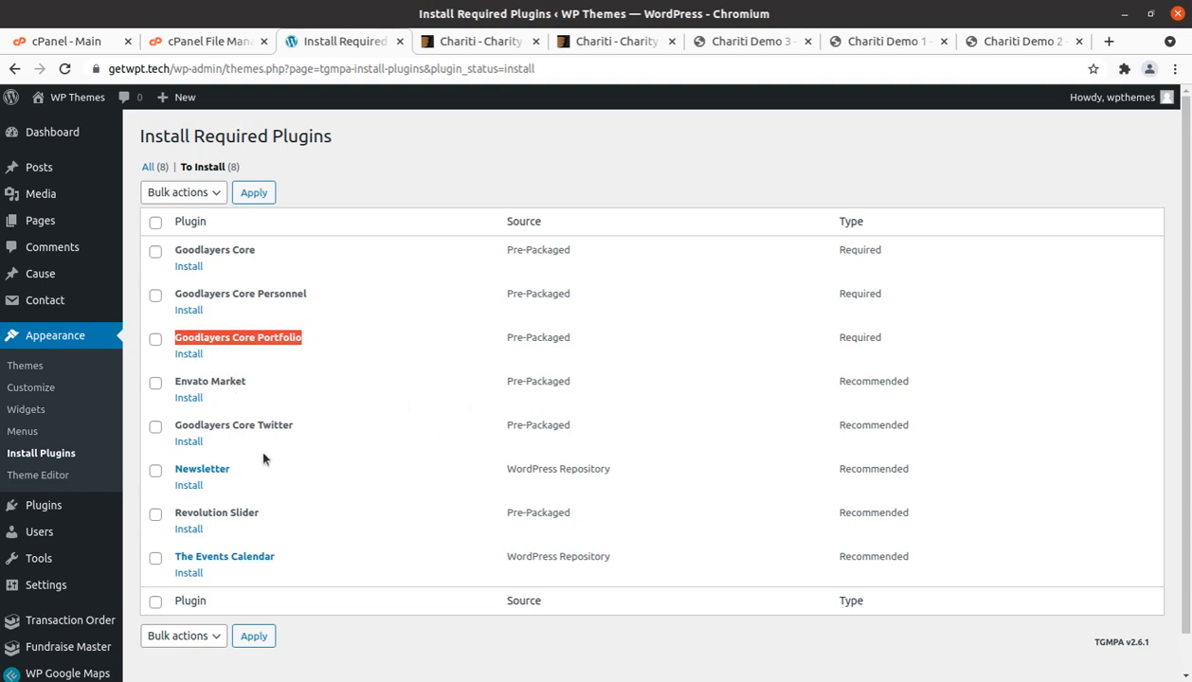
left_click_drag(293, 431, 163, 429)
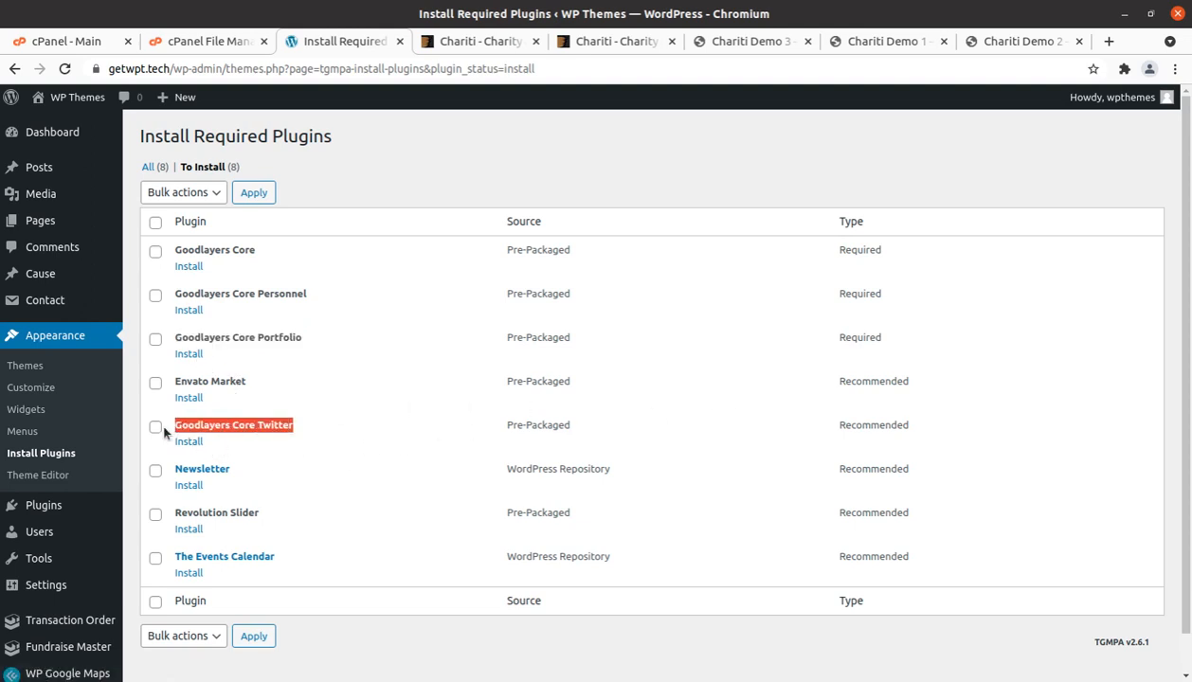
left_click_drag(240, 470, 198, 471)
left_click_drag(271, 514, 174, 514)
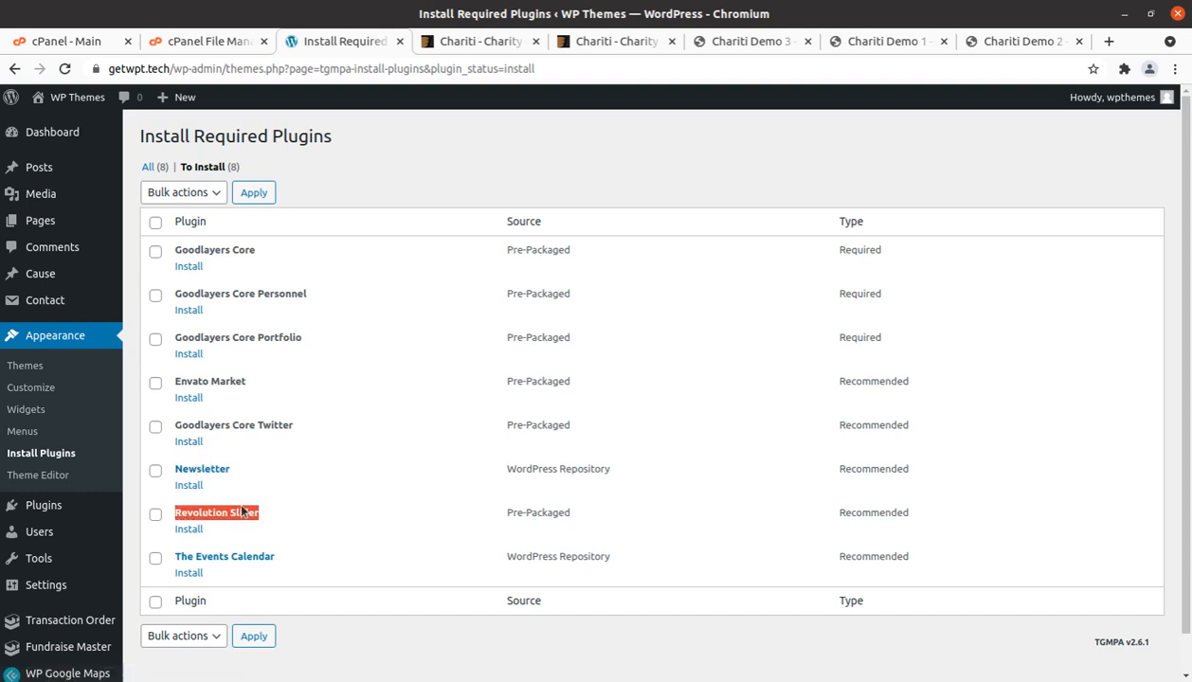
left_click(205, 514)
Bulk-install all the listed required and recommended plugins except Envato Market
left_click(155, 224)
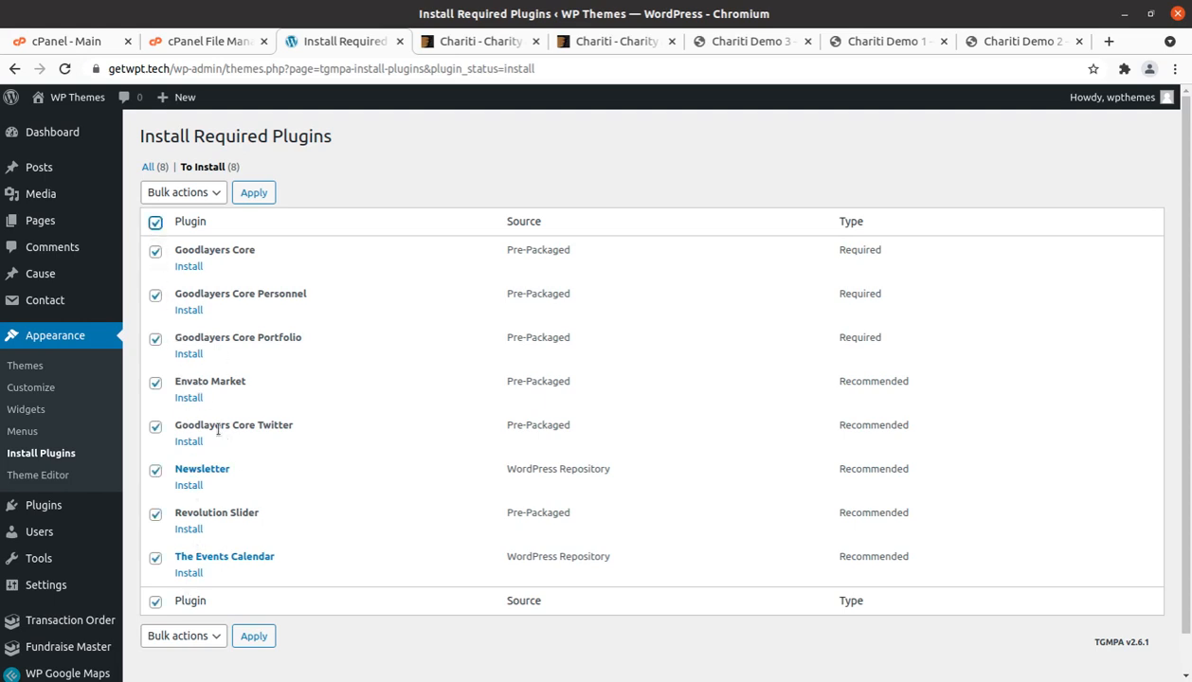
left_click(155, 384)
left_click(194, 194)
left_click(186, 226)
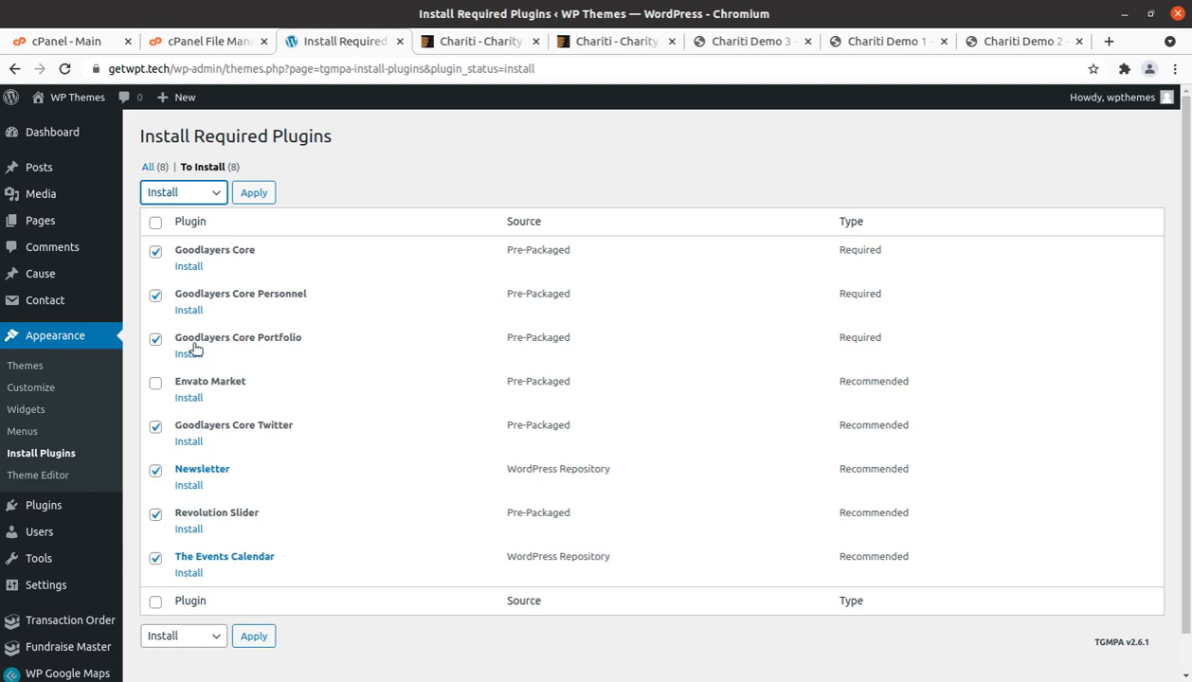
left_click(242, 198)
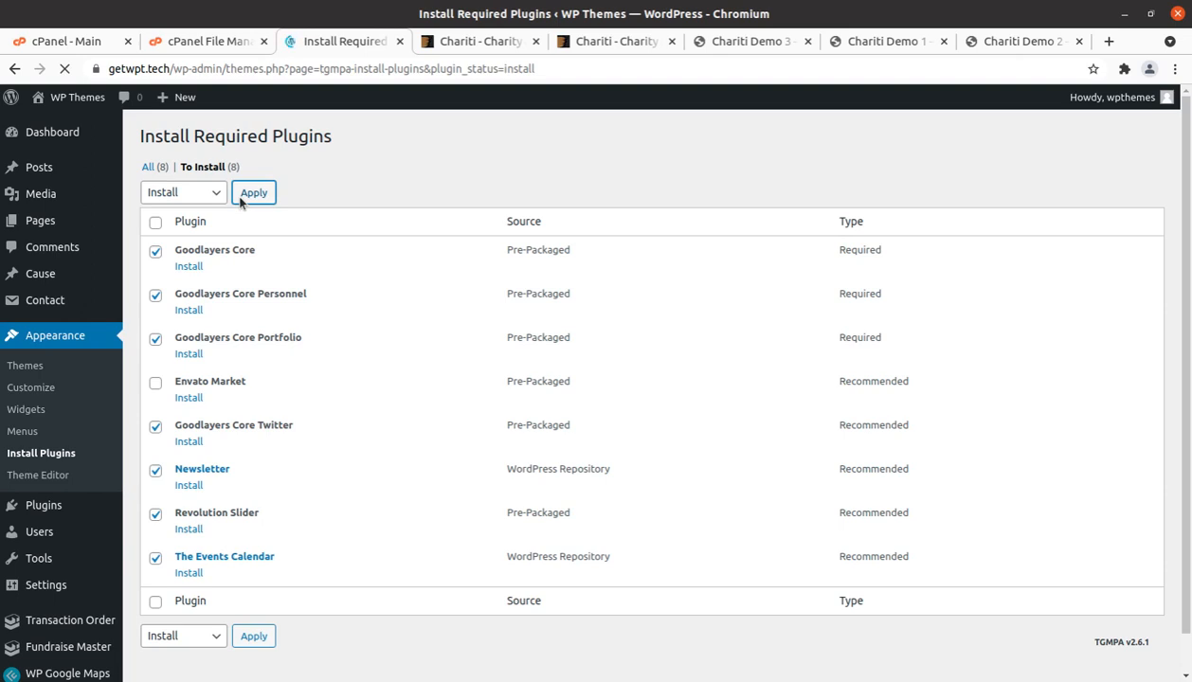
Return to the required plugins installer and bulk-activate every listed plugin except Envato Market
scroll(429, 386, "down", 3)
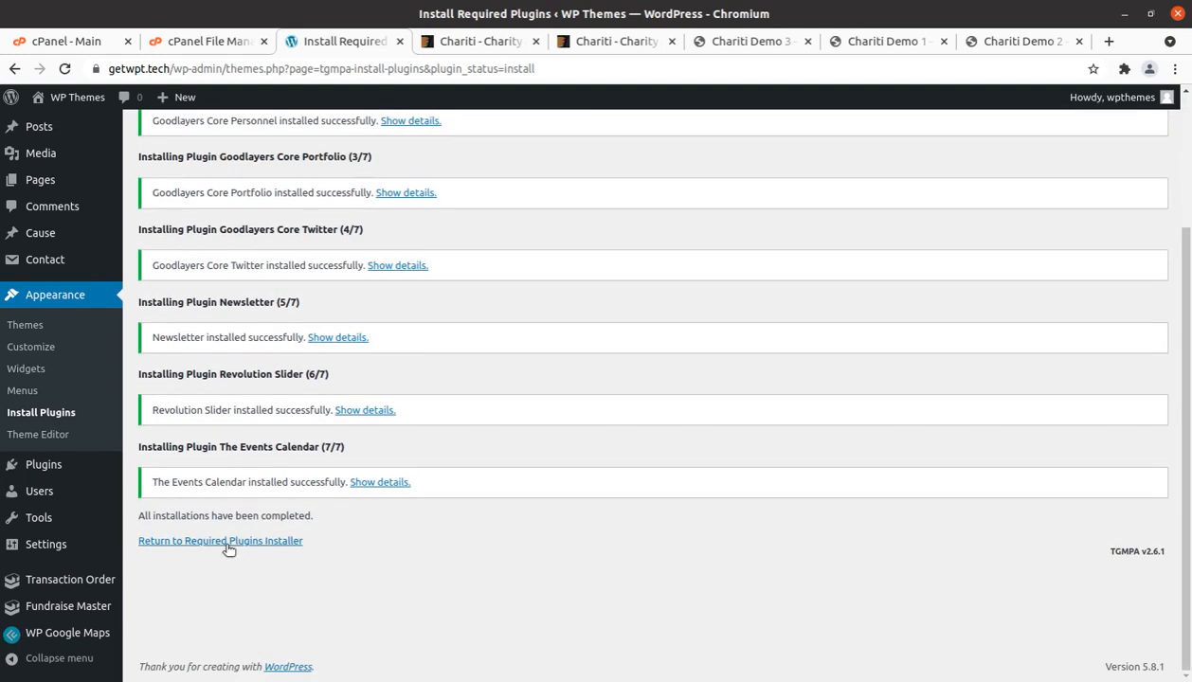
left_click(227, 542)
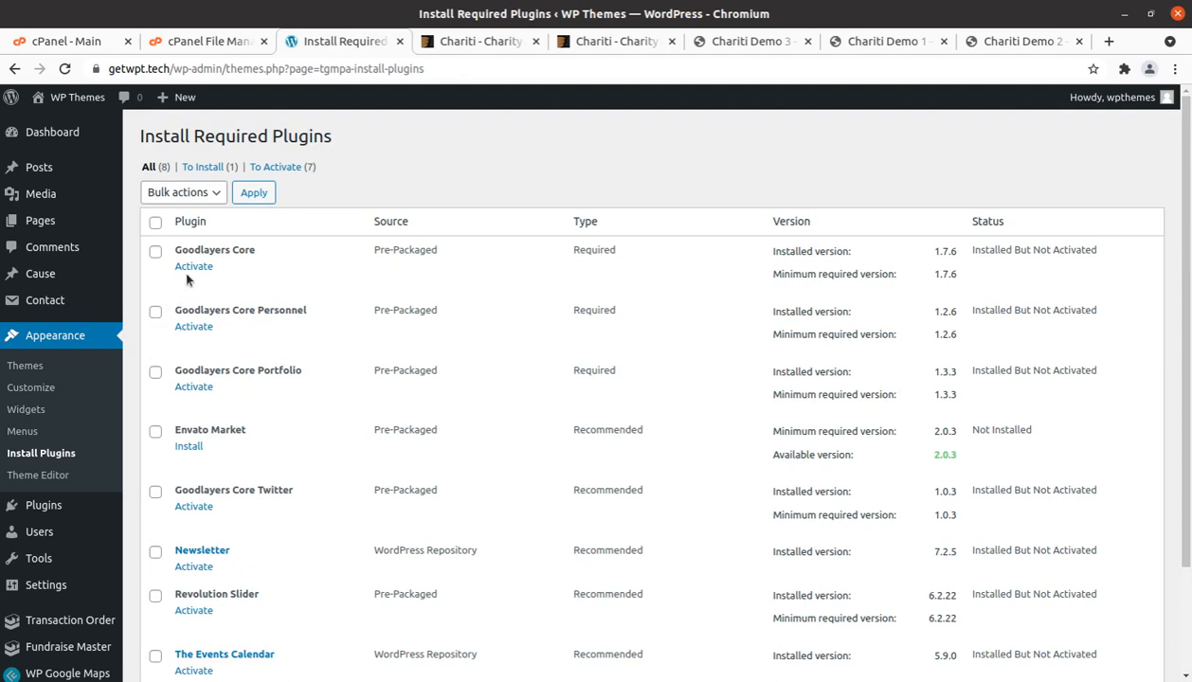
left_click(156, 222)
left_click(155, 434)
scroll(206, 383, "down", 3)
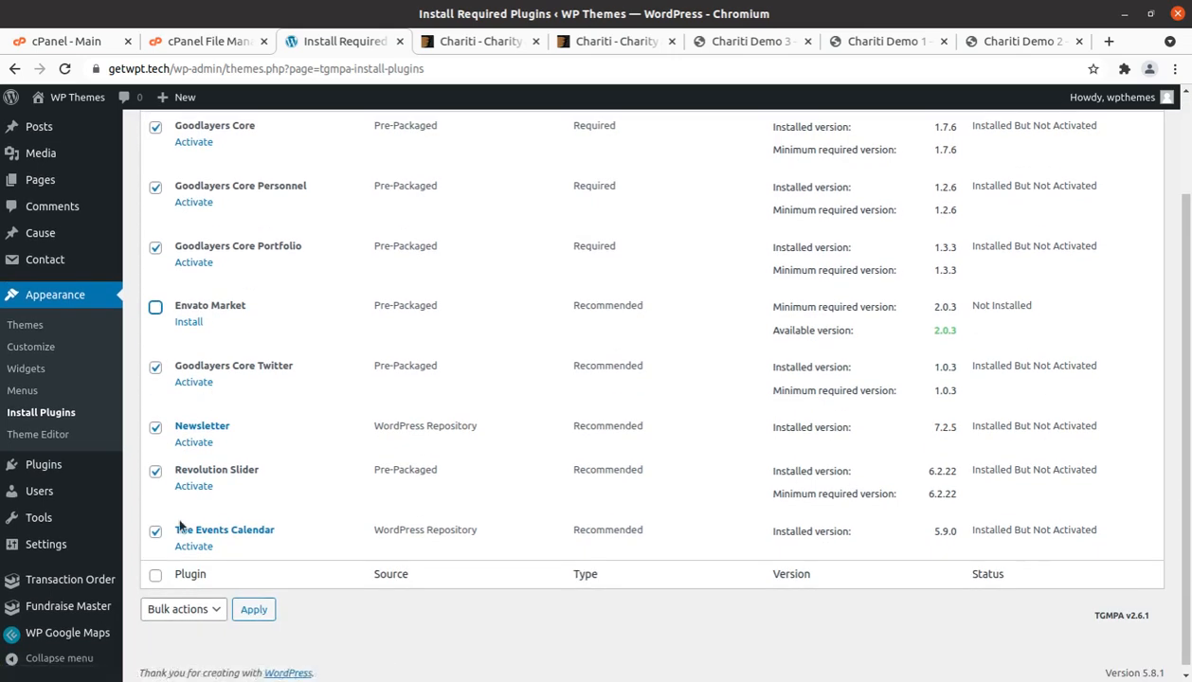
scroll(176, 511, "up", 3)
left_click(185, 192)
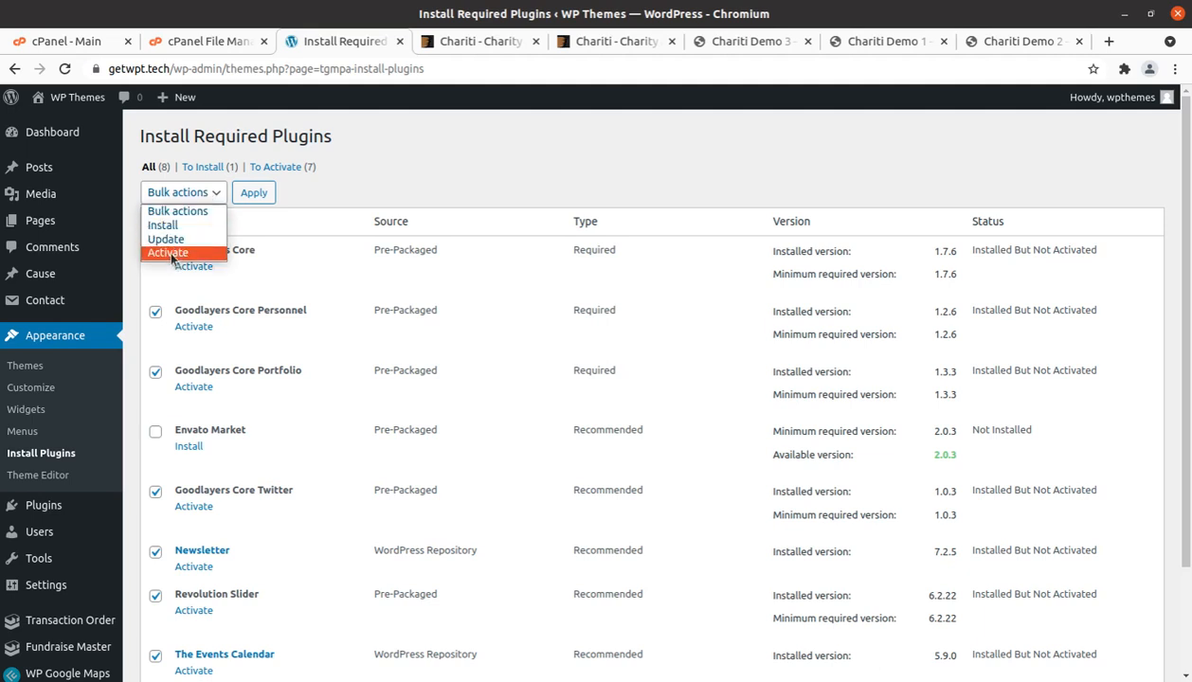
left_click(173, 254)
left_click(253, 193)
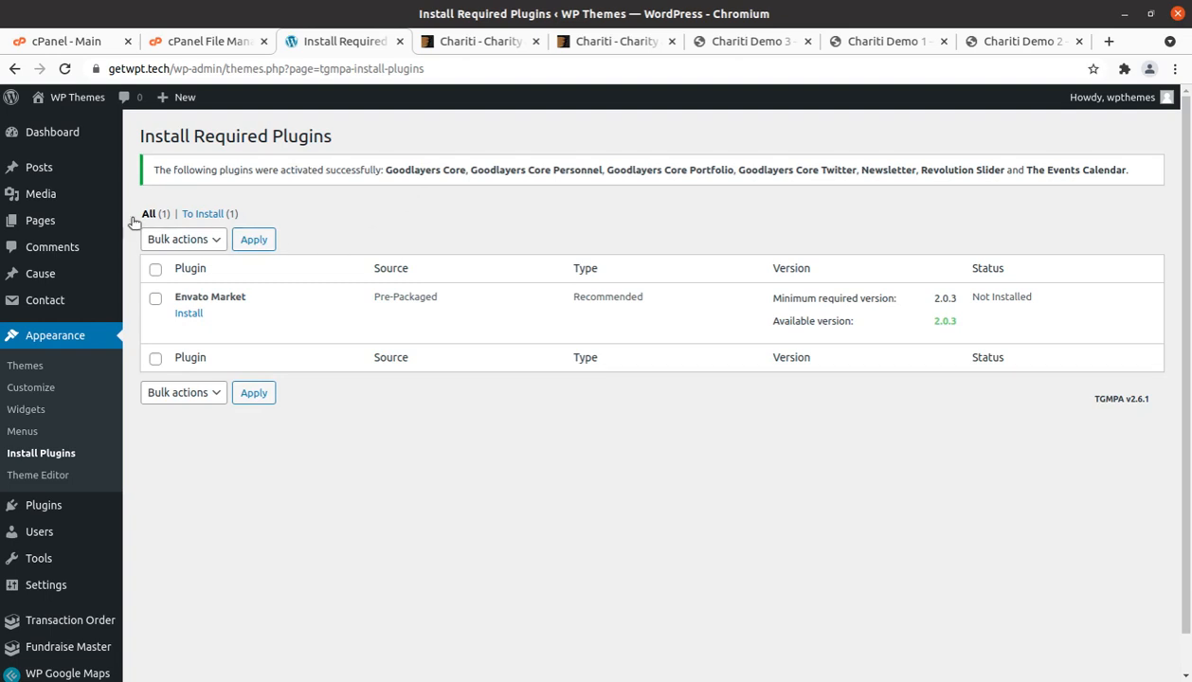
Leave the plugin installer, skip The Events Calendar's data-sharing opt-in, and return to the WordPress dashboard
left_click(52, 132)
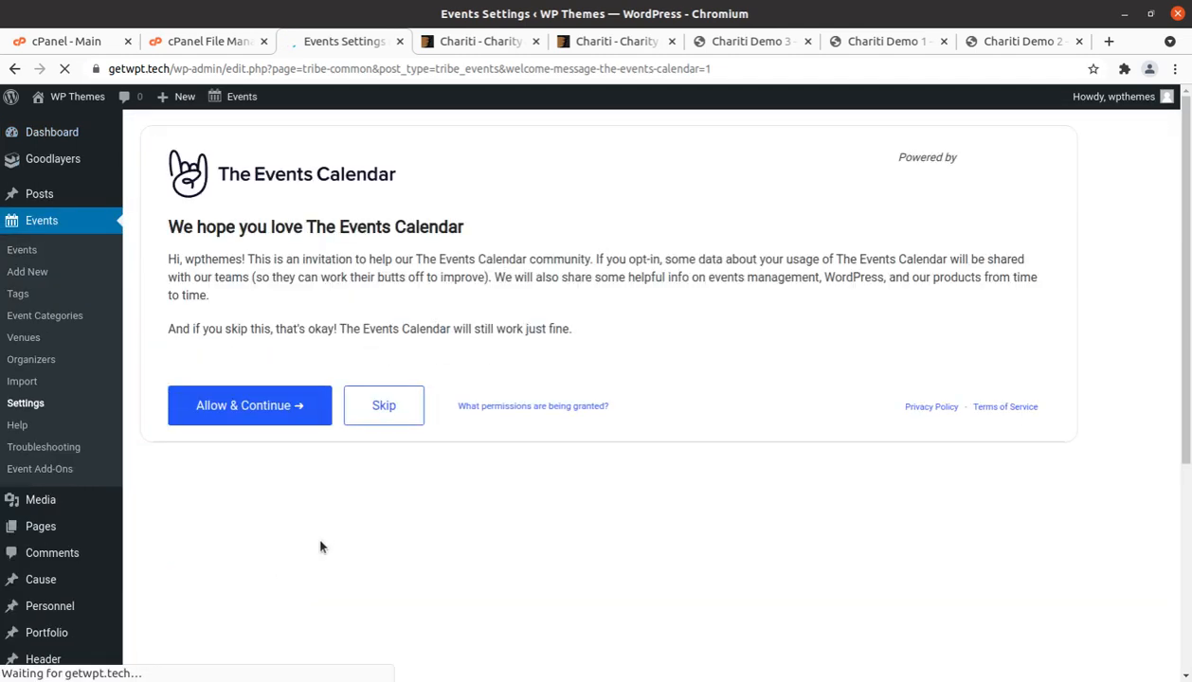
left_click(387, 412)
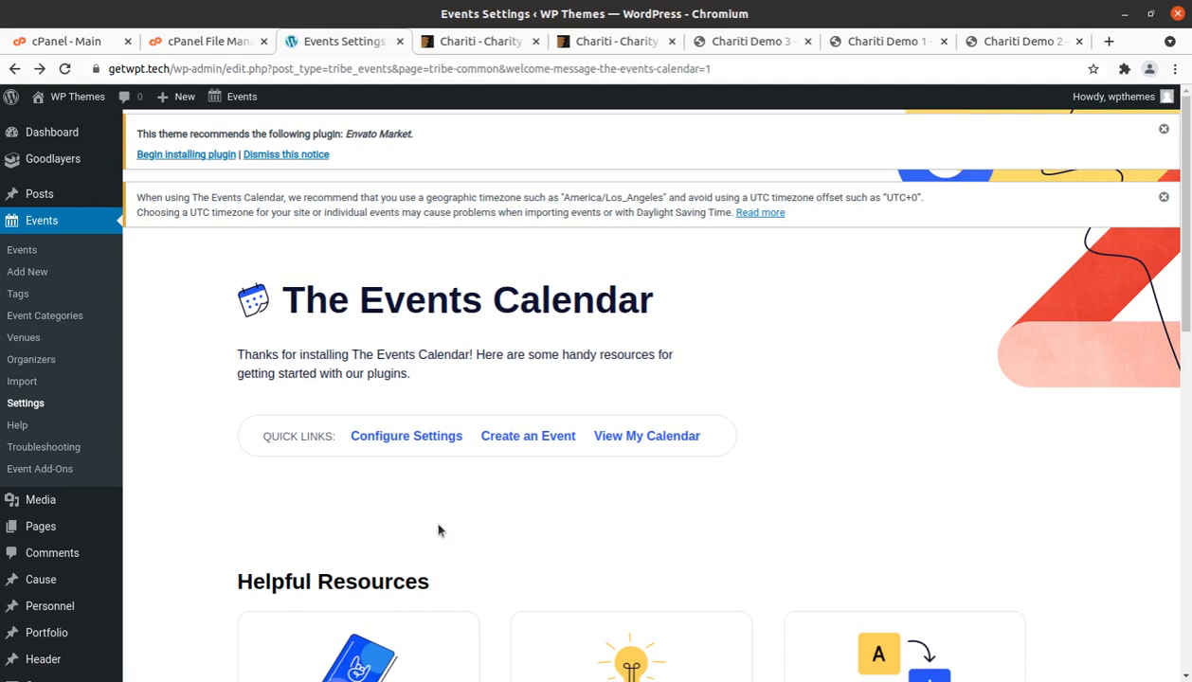
left_click(56, 142)
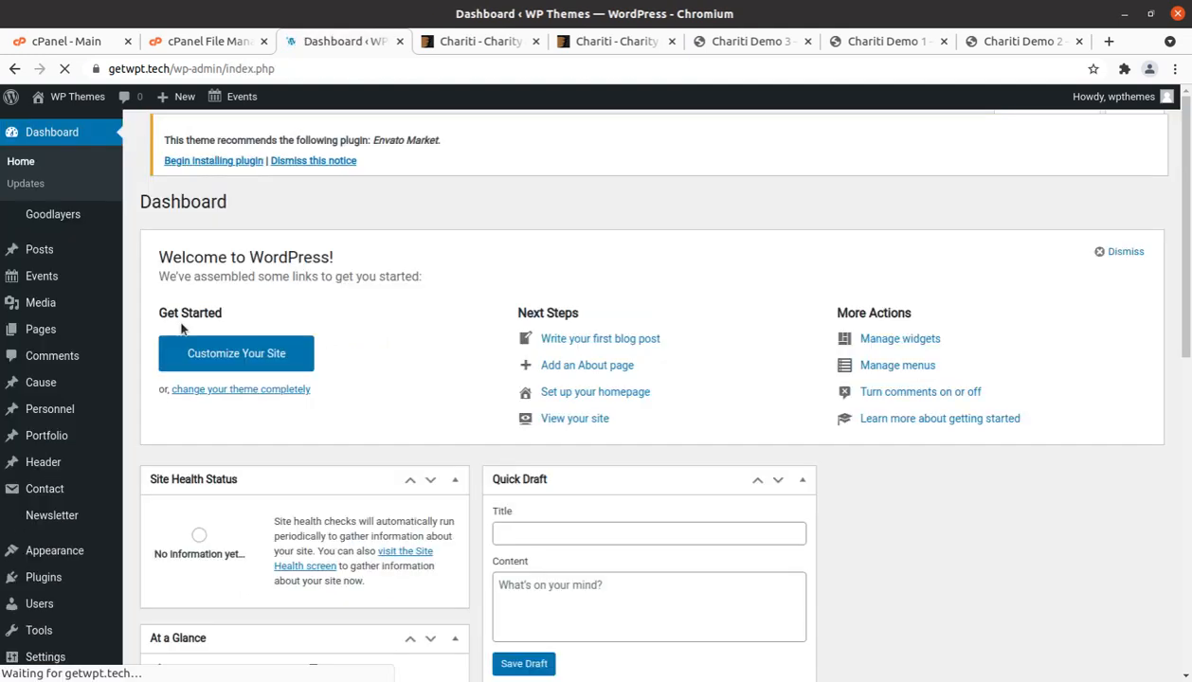
Open the live WP Themes site in a new tab and examine its front page from header to footer
mouse_move(56, 96)
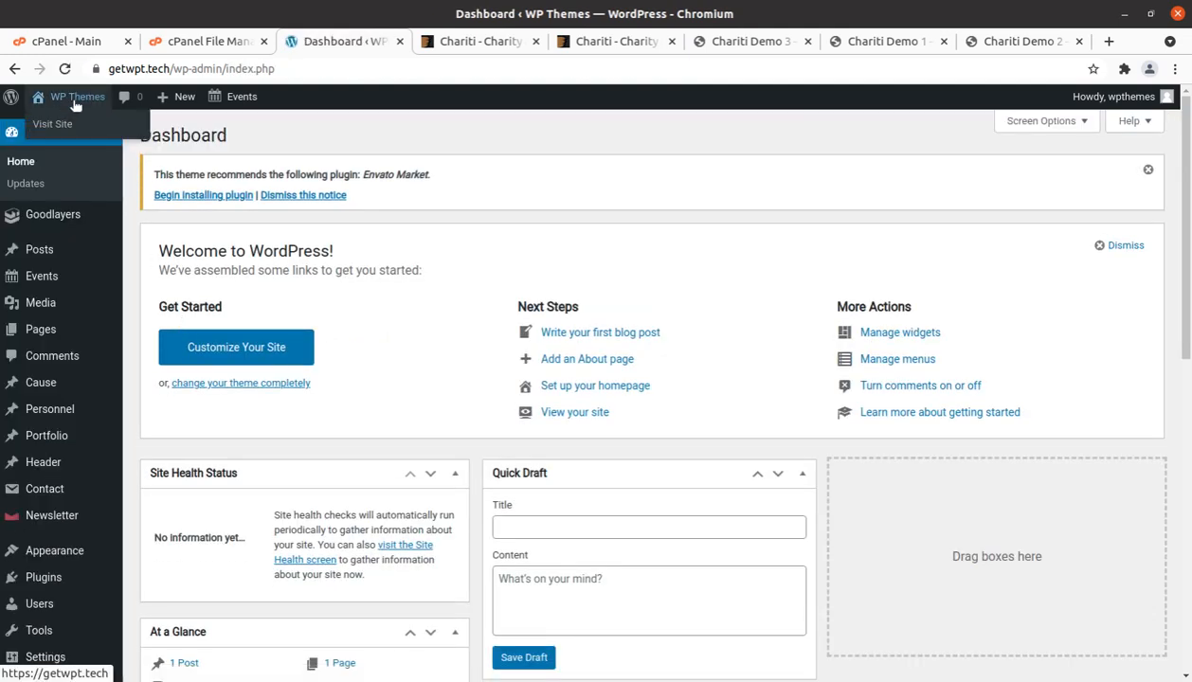
middle_click(49, 124)
left_click(404, 46)
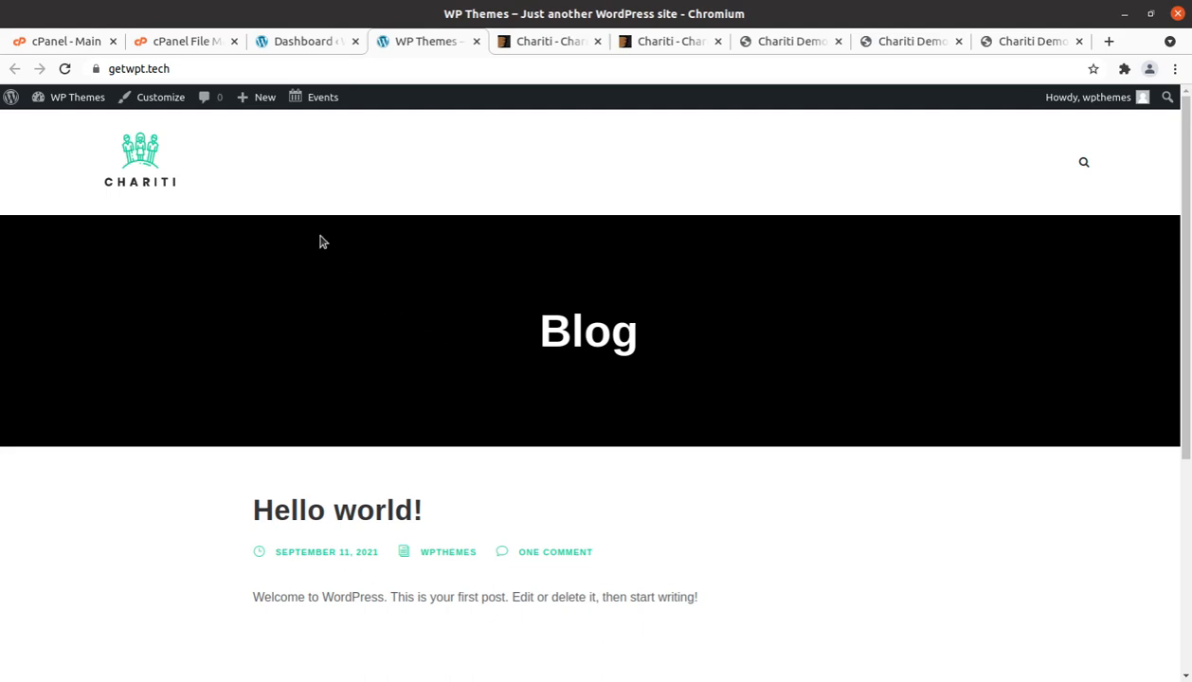
scroll(375, 269, "down", 3)
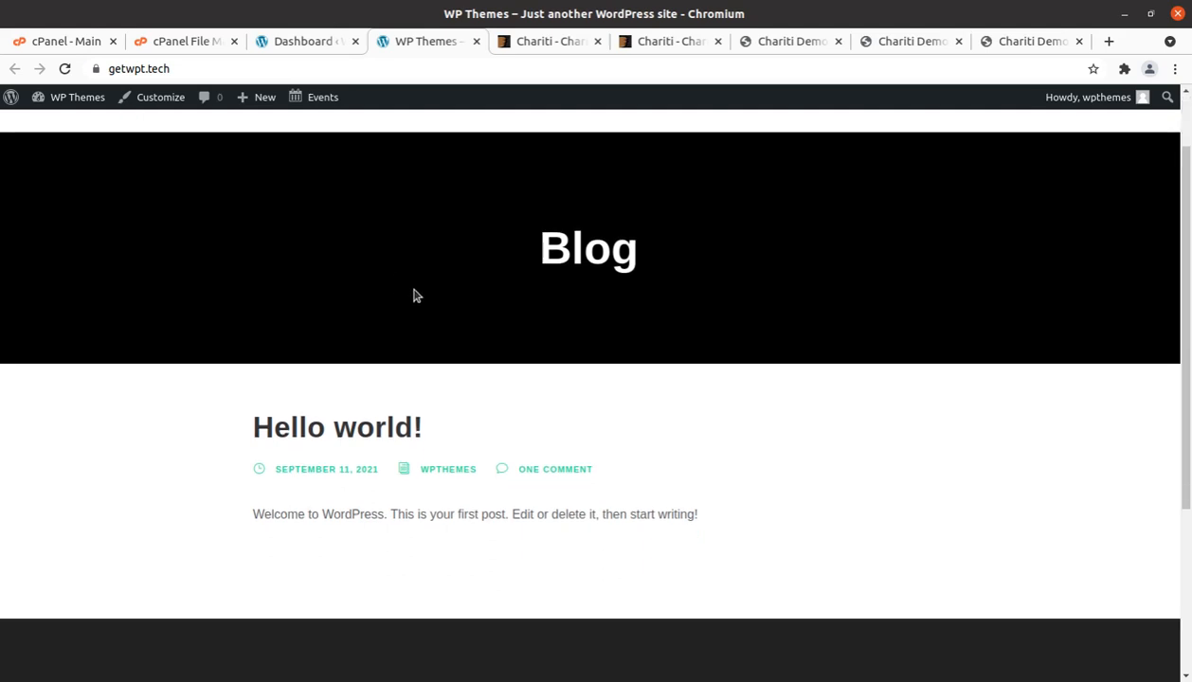
scroll(514, 250, "up", 3)
scroll(513, 250, "down", 6)
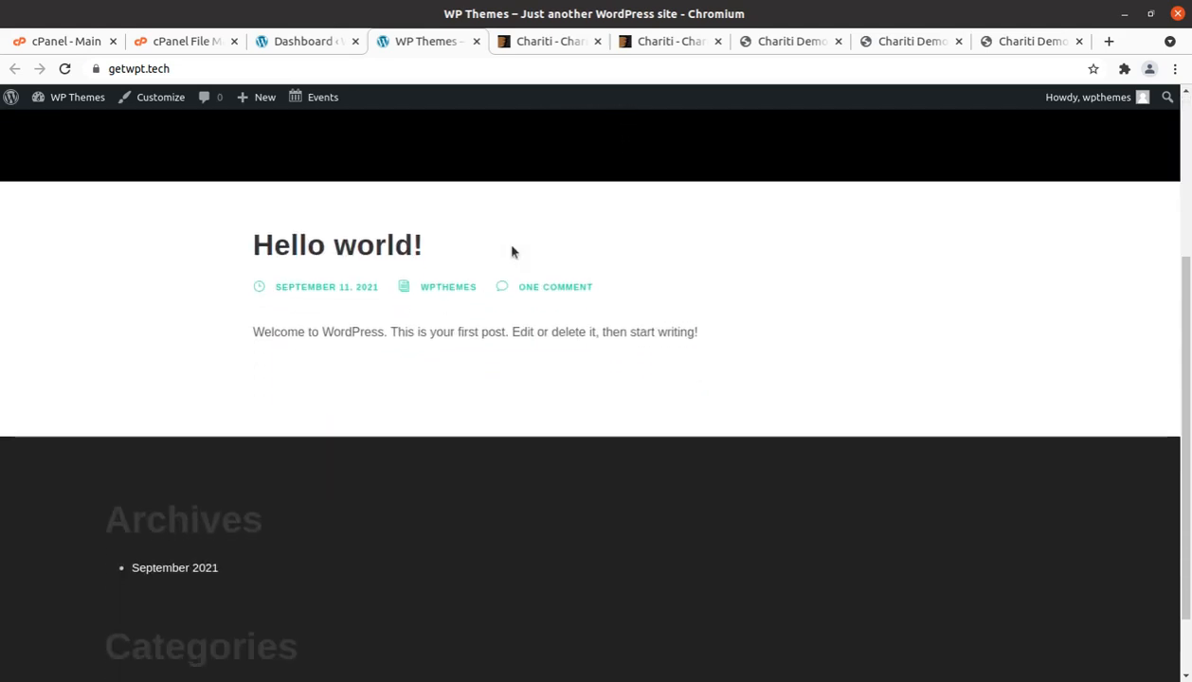
scroll(512, 250, "down", 1)
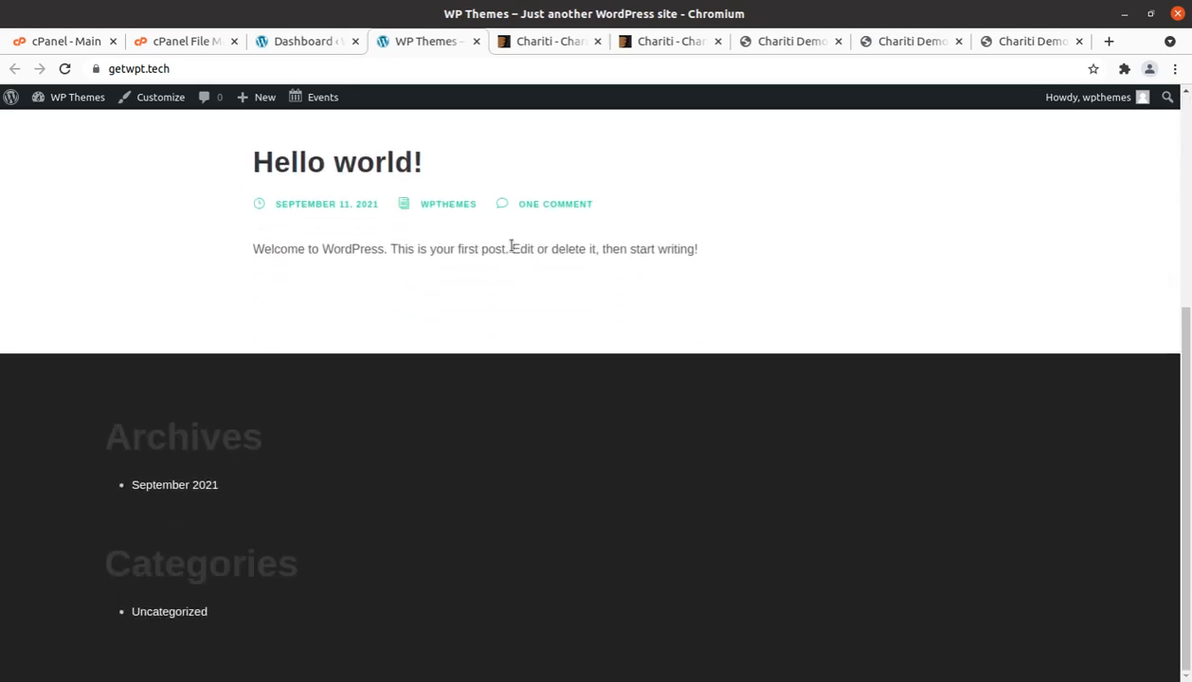
scroll(479, 379, "up", 3)
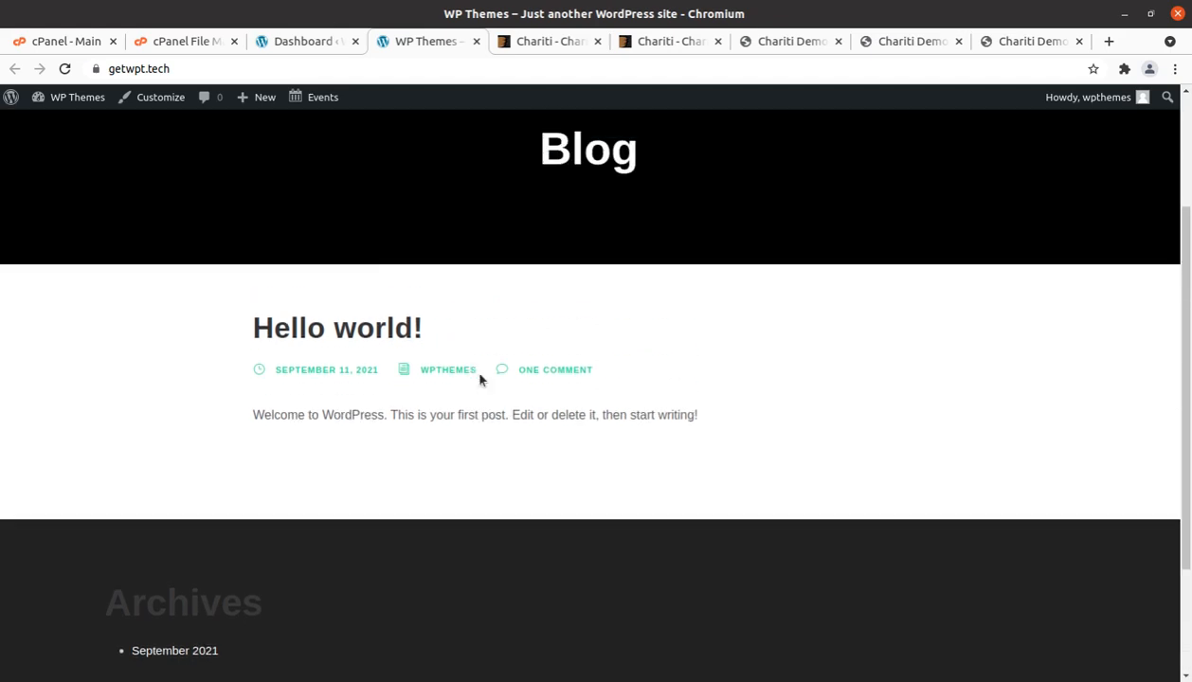
Switch to the Chariti Demo 3 page and view it up to its header for comparison with the site
left_click(777, 44)
scroll(598, 381, "up", 10)
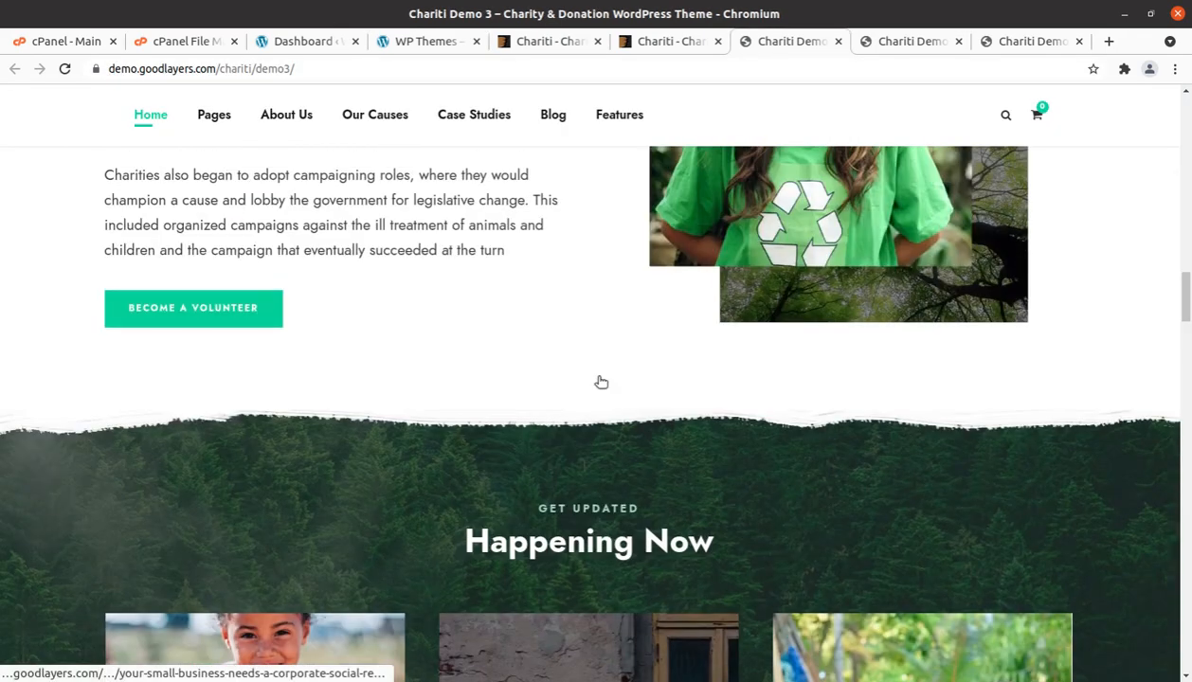
scroll(599, 381, "up", 5)
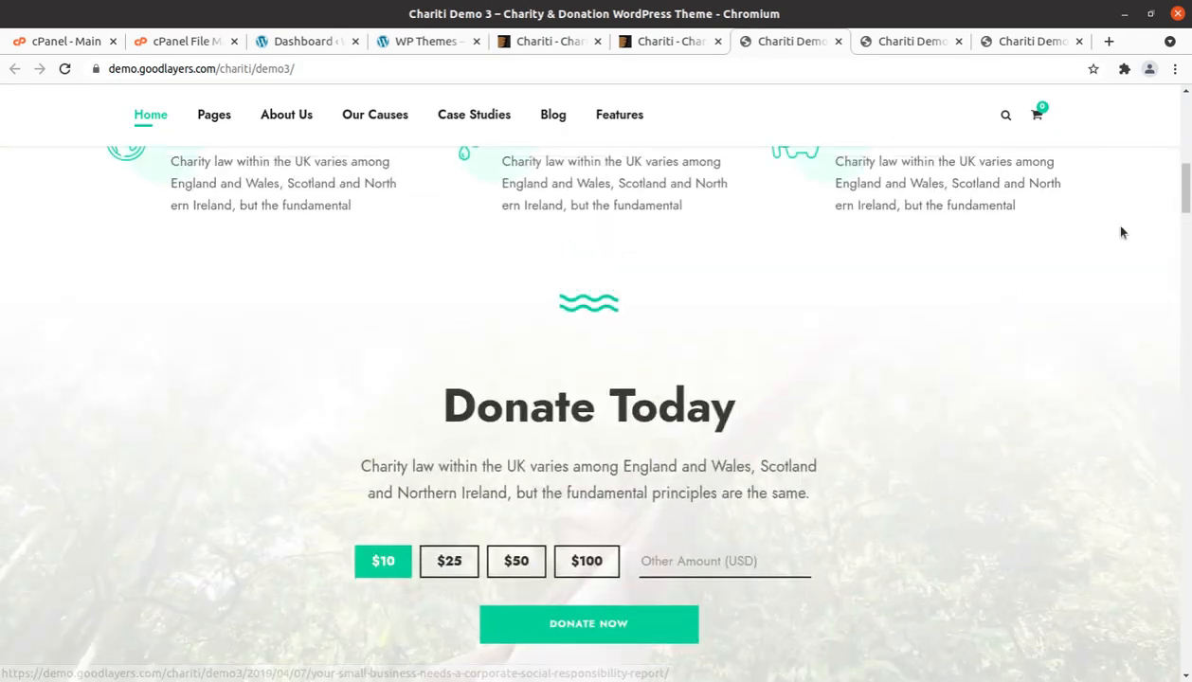
left_click_drag(1181, 203, 1183, 100)
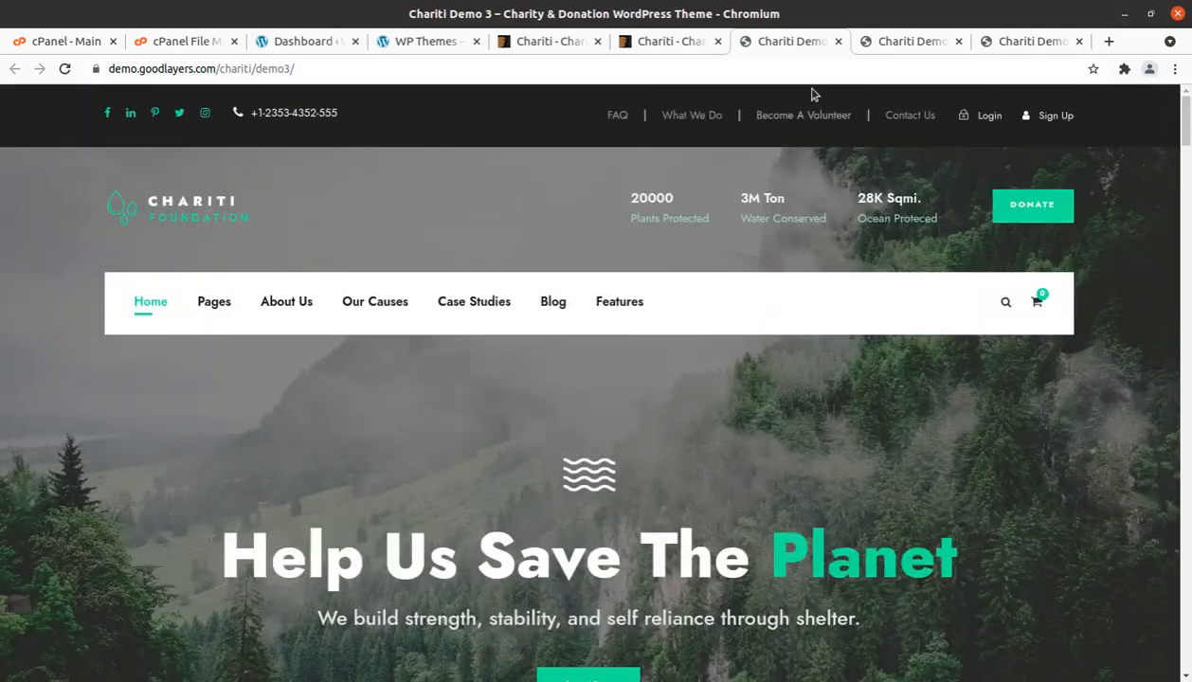
View the Chariti Demo 1 and Demo 2 pages up to their headers, and return to the live WP Themes site for comparison
left_click(902, 49)
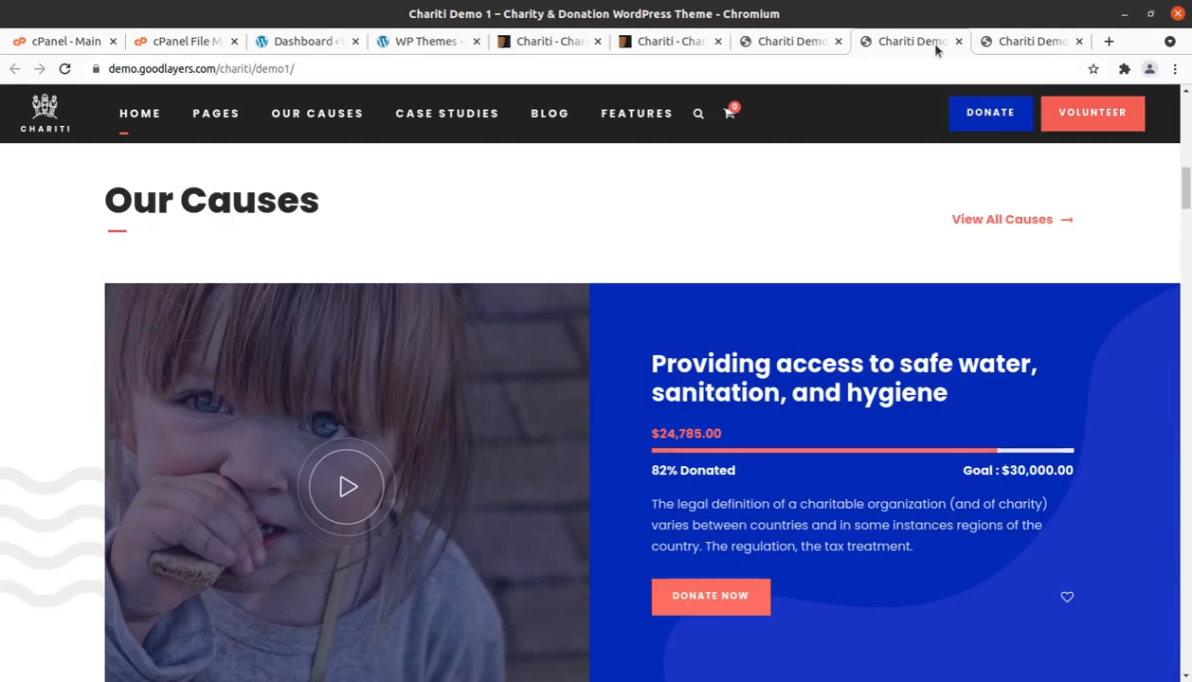
scroll(889, 256, "up", 6)
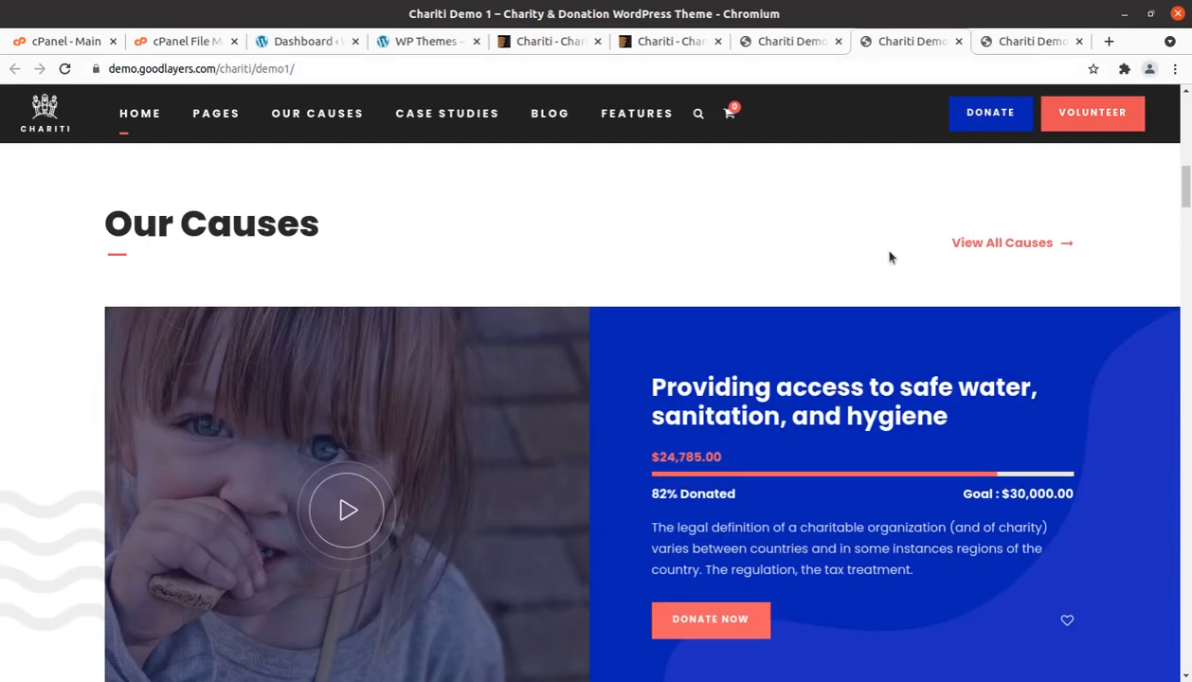
scroll(755, 244, "up", 5)
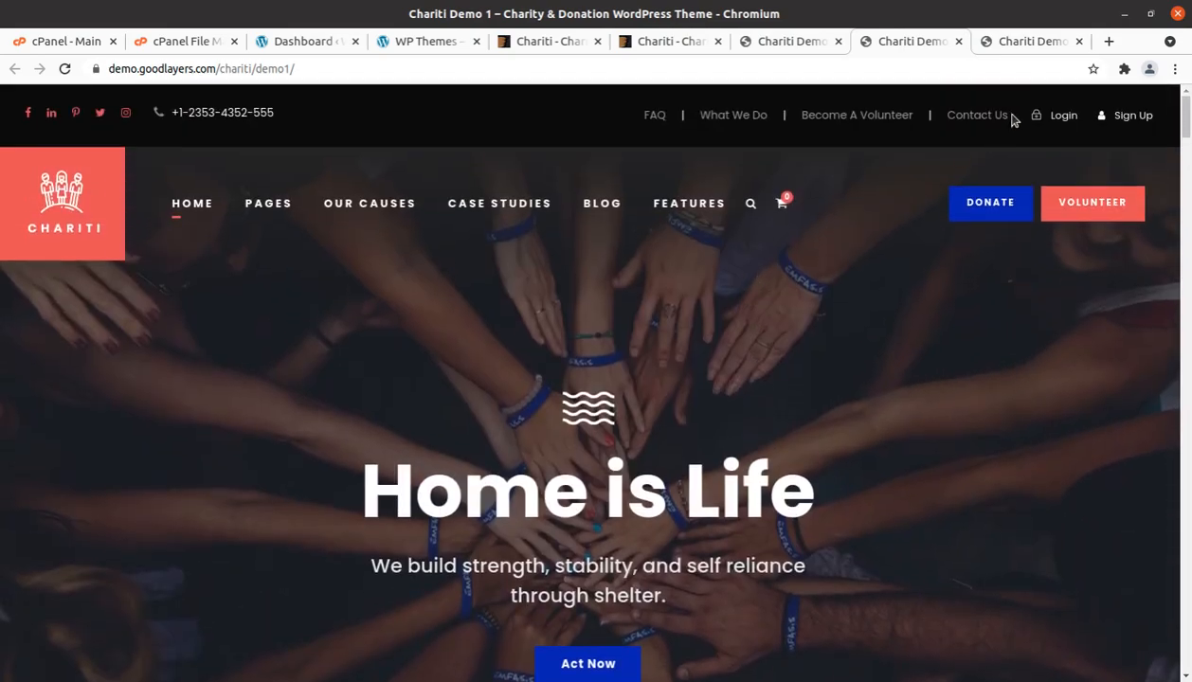
left_click(997, 45)
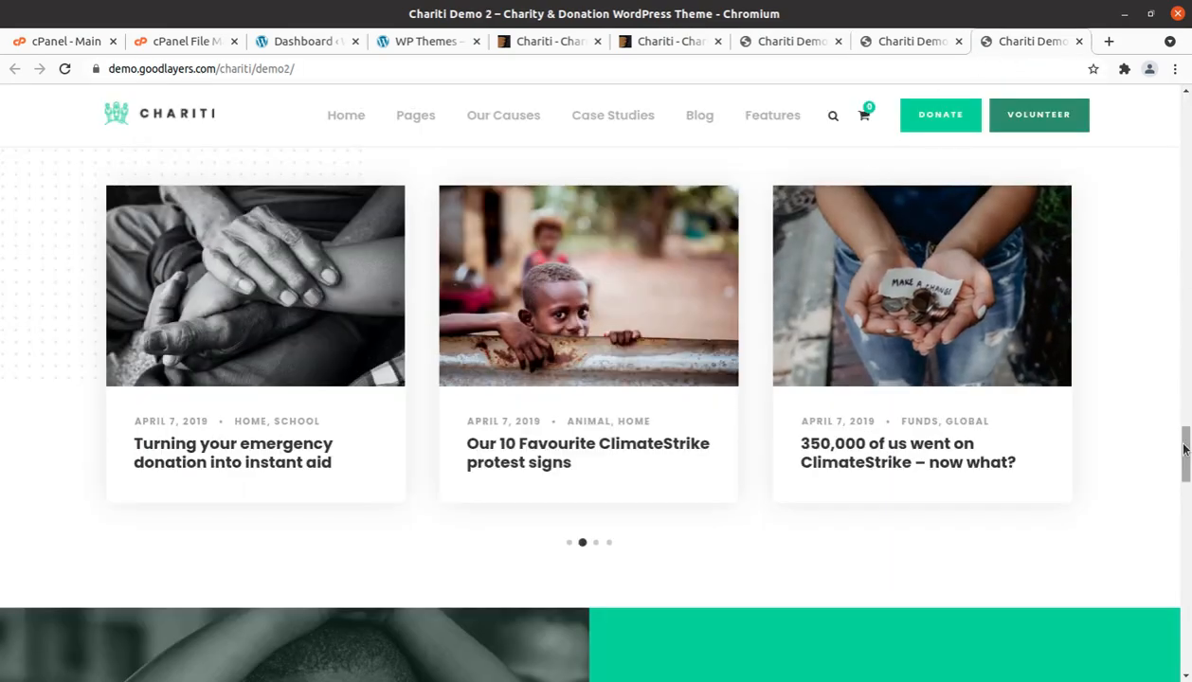
left_click_drag(1187, 448, 1186, 97)
mouse_move(758, 232)
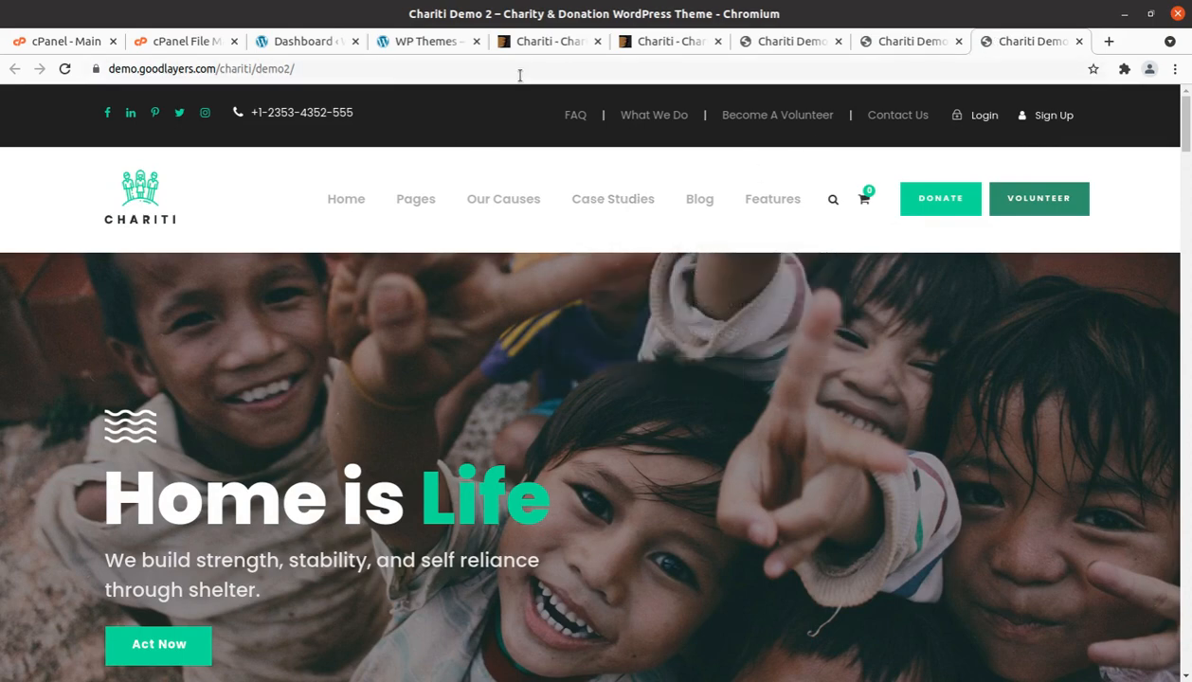
left_click(407, 45)
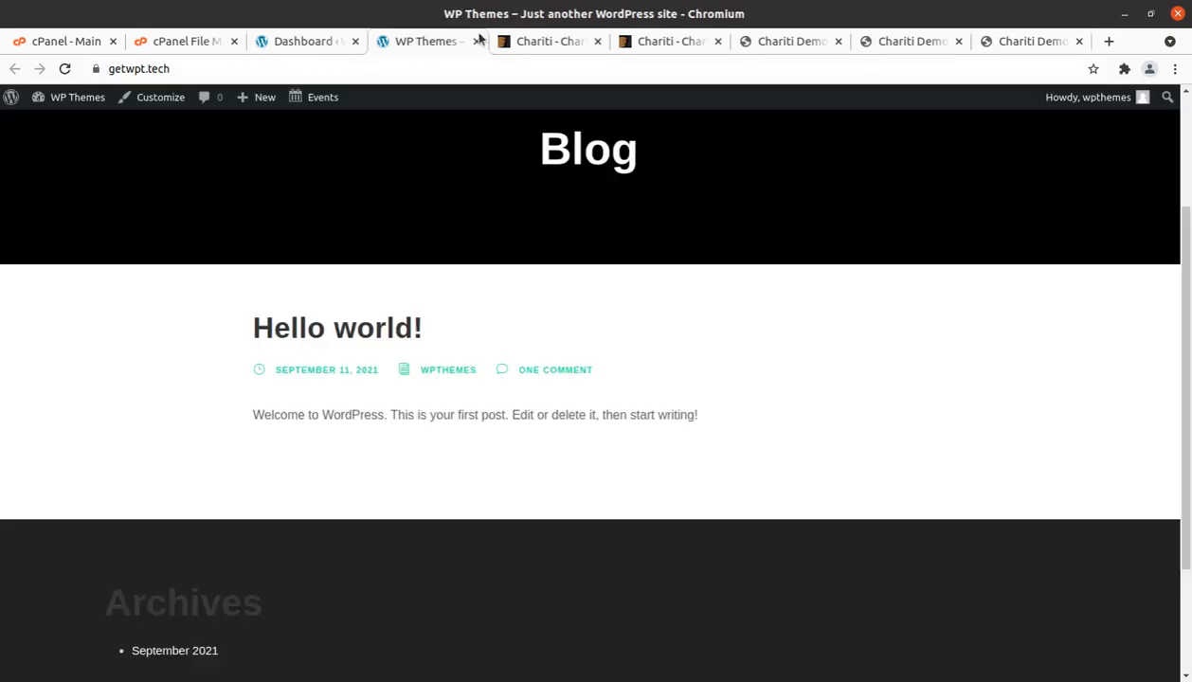
Return to the WordPress dashboard and open the Goodlayers Getting Start / Import page
left_click(305, 42)
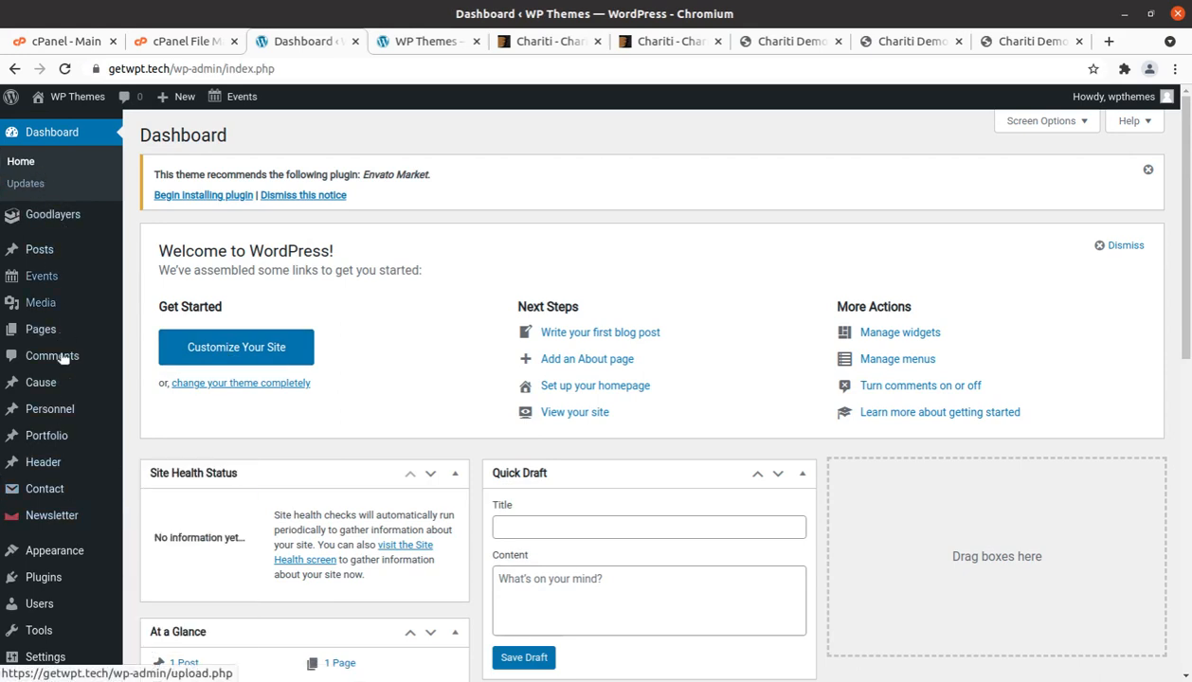
scroll(55, 429, "down", 3)
scroll(55, 429, "down", 2)
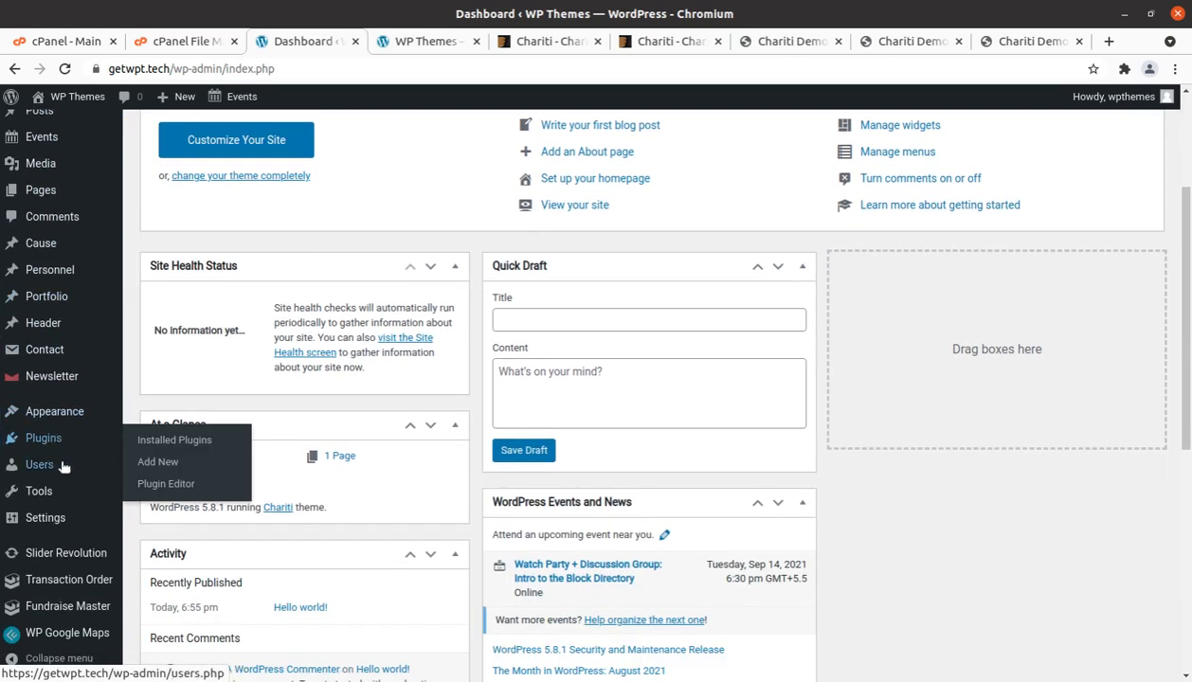
scroll(76, 606, "up", 3)
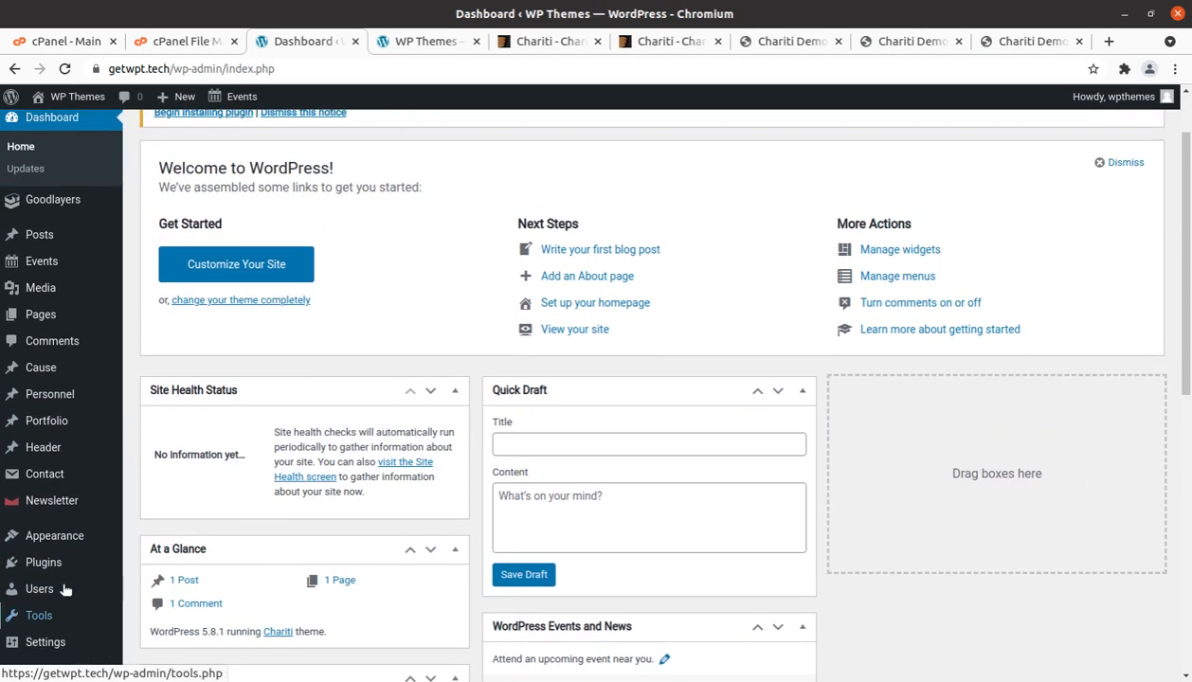
mouse_move(62, 243)
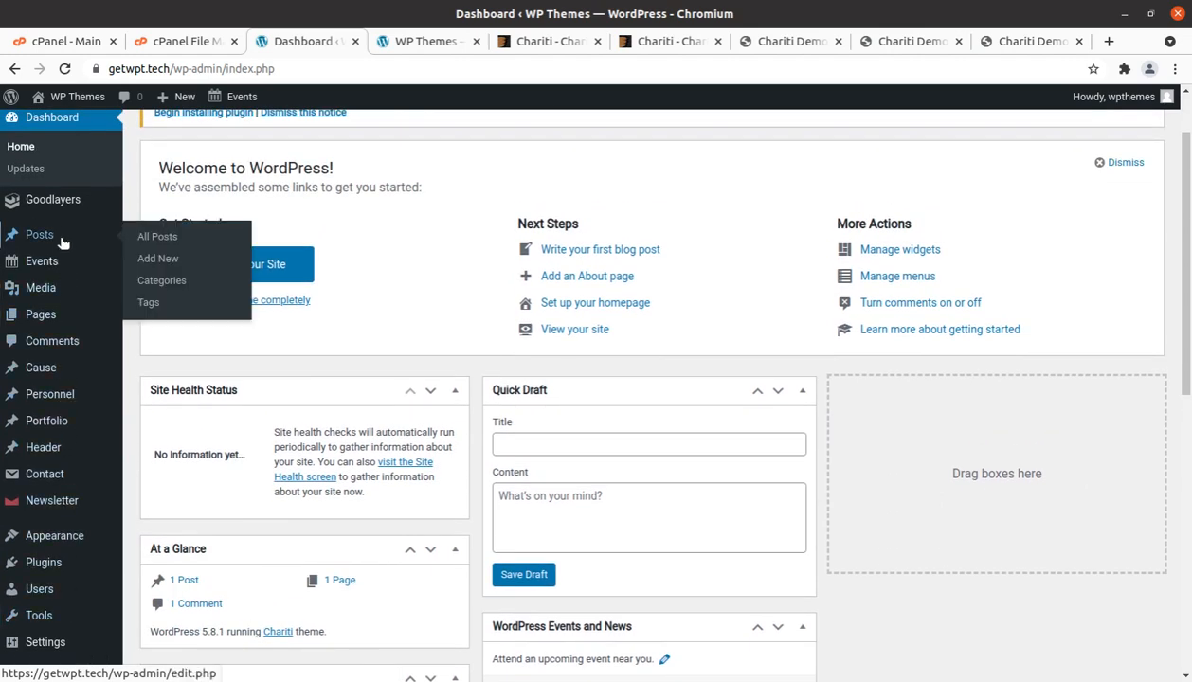
mouse_move(54, 208)
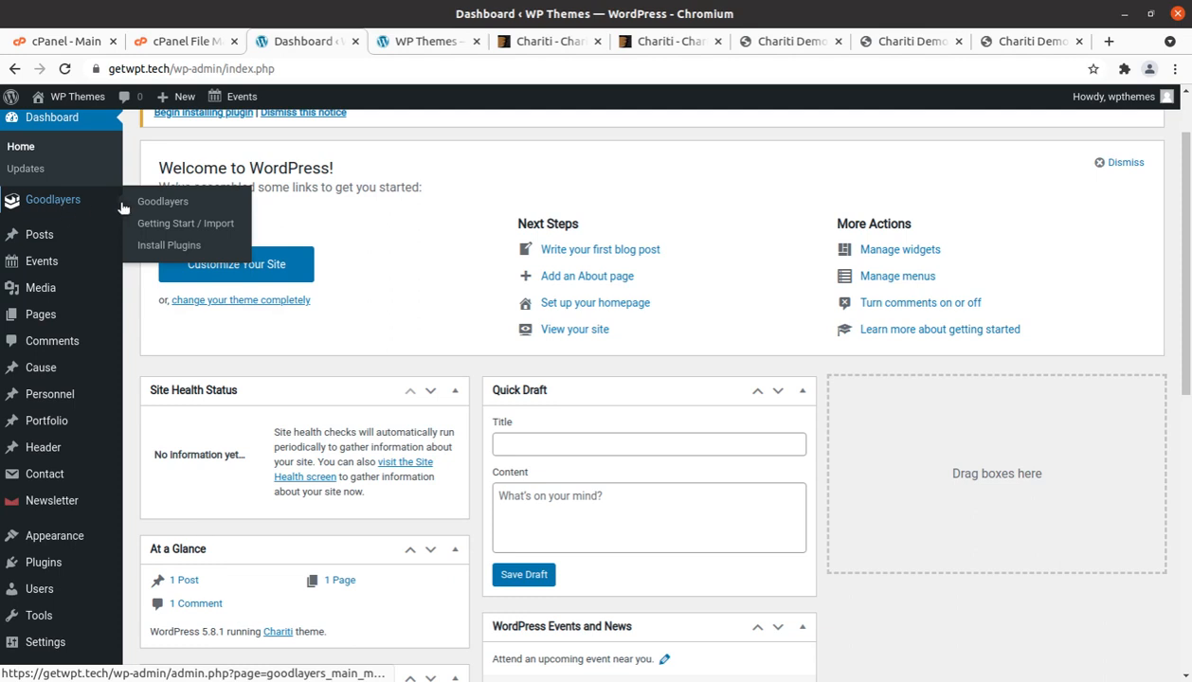
left_click(174, 227)
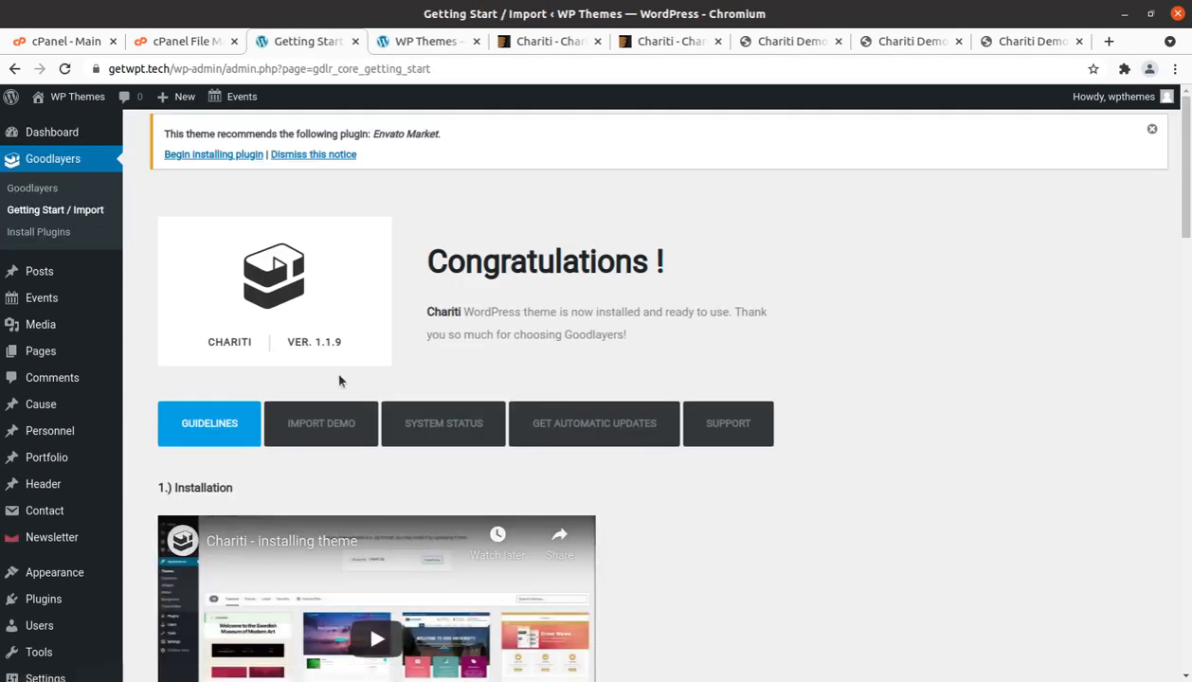
Examine the theme's guideline videos, from installation and demo importing through to the Goodlayers Page Builder
scroll(538, 432, "down", 2)
scroll(538, 434, "down", 3)
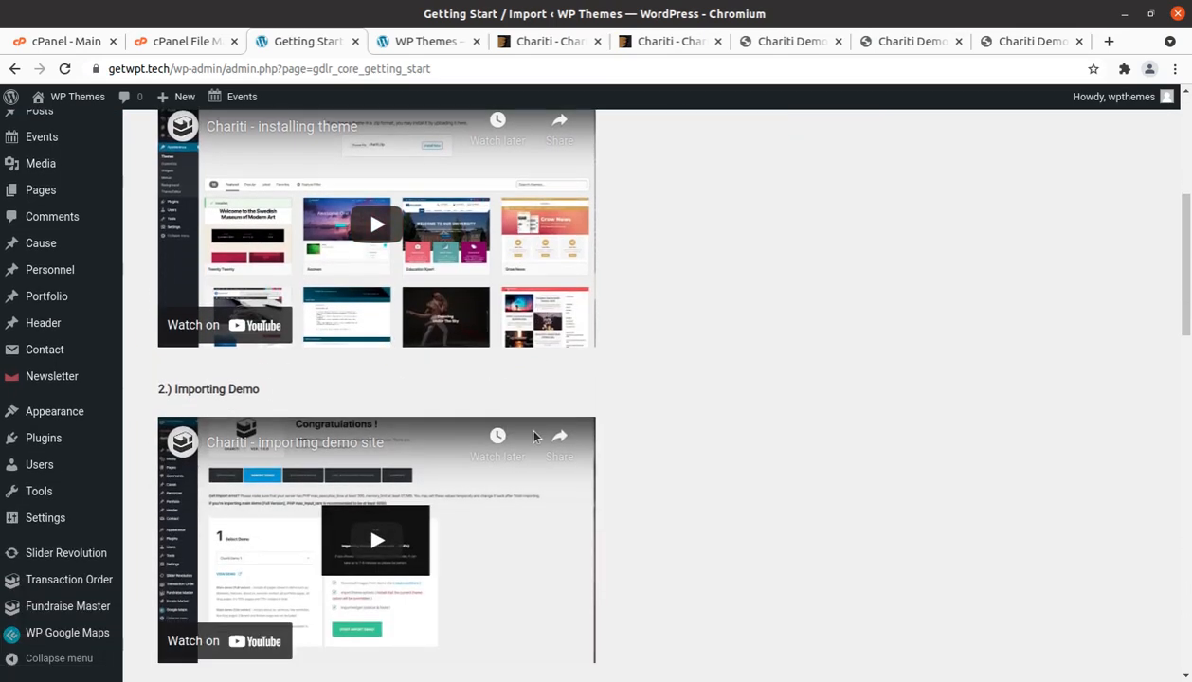
scroll(533, 436, "down", 6)
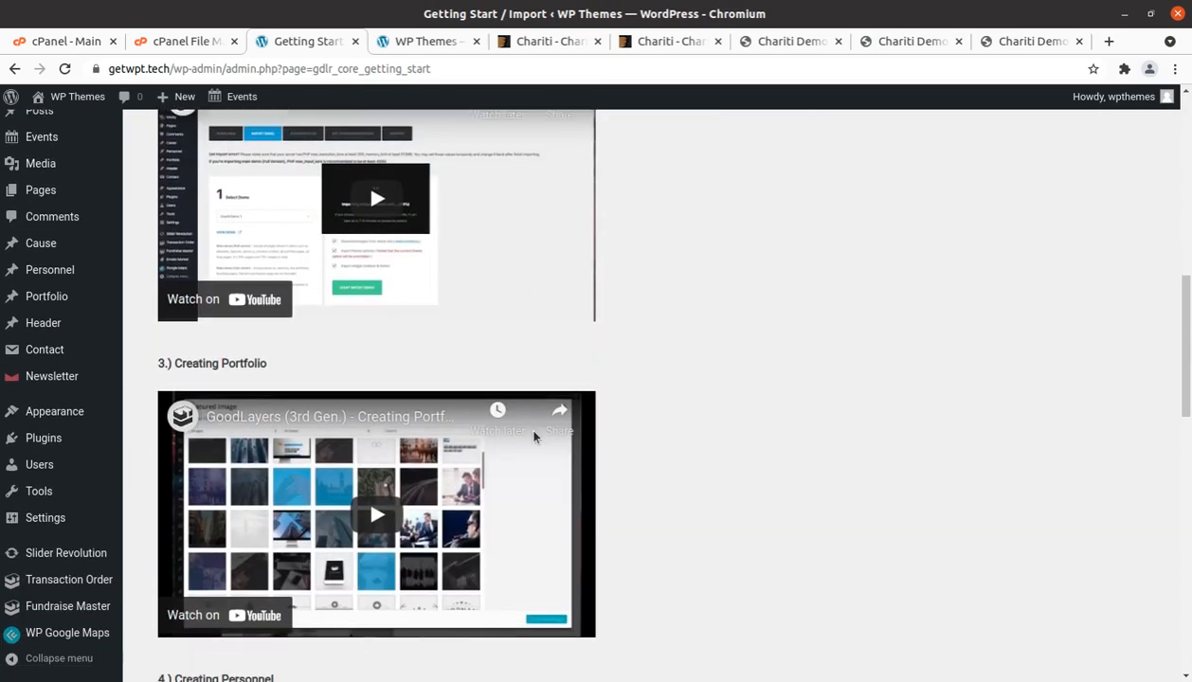
scroll(534, 436, "down", 7)
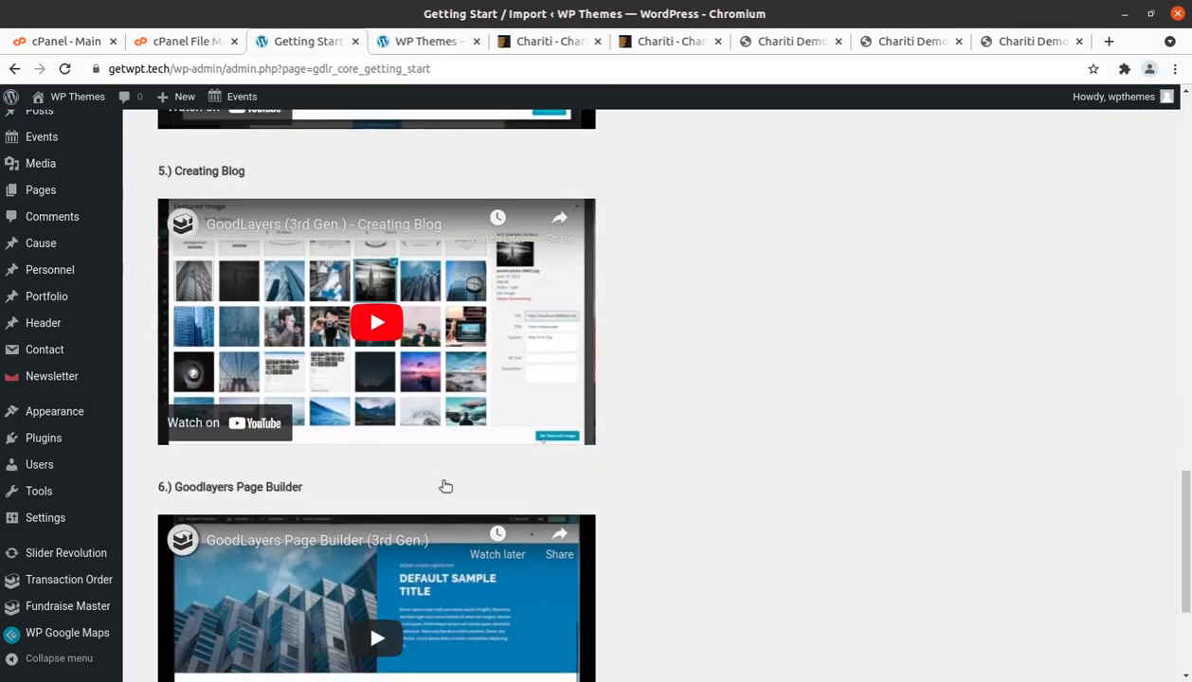
scroll(446, 488, "up", 7)
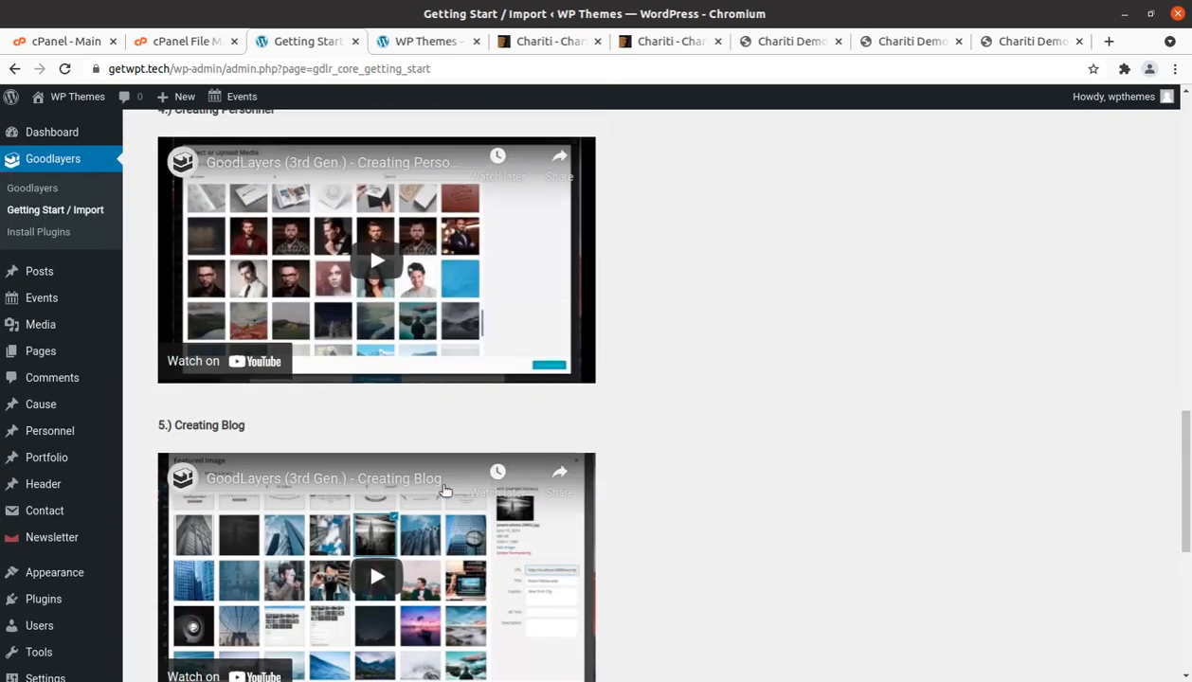
scroll(446, 489, "up", 6)
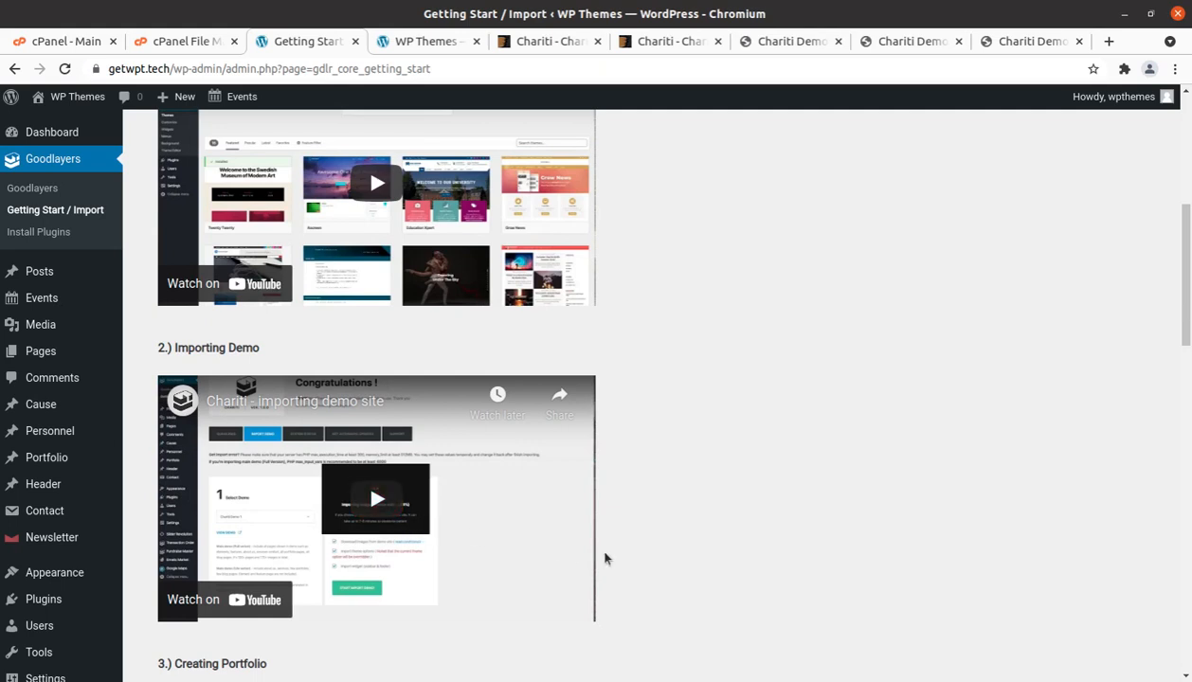
scroll(669, 490, "up", 3)
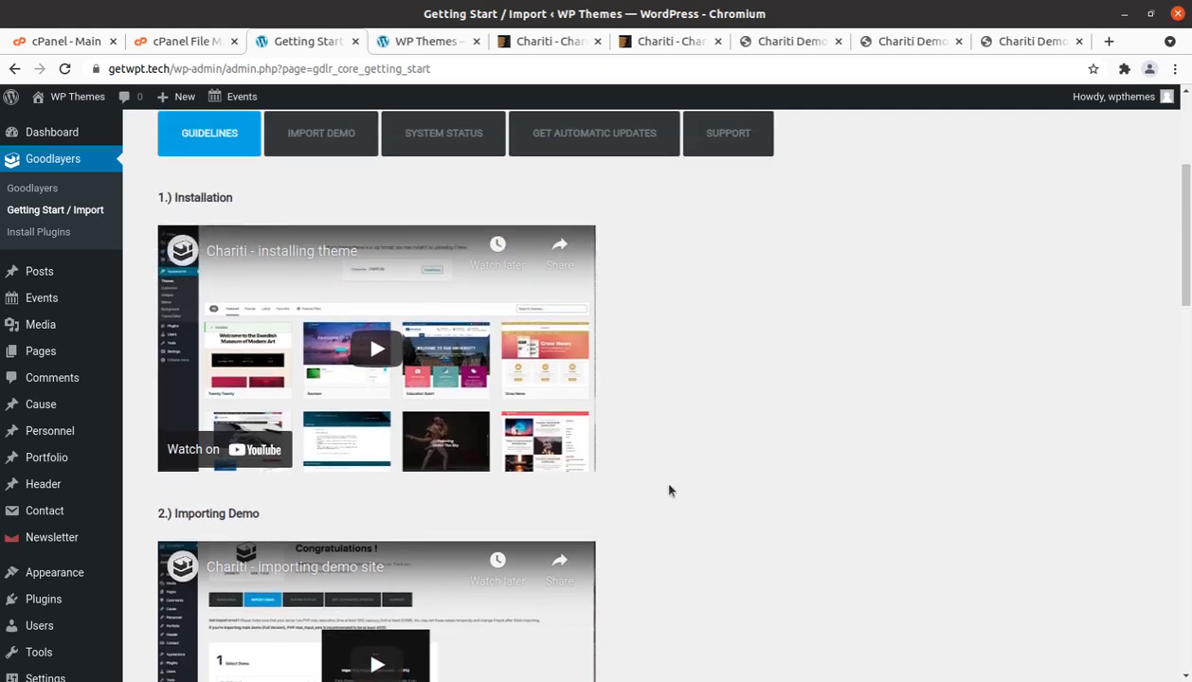
scroll(669, 490, "up", 2)
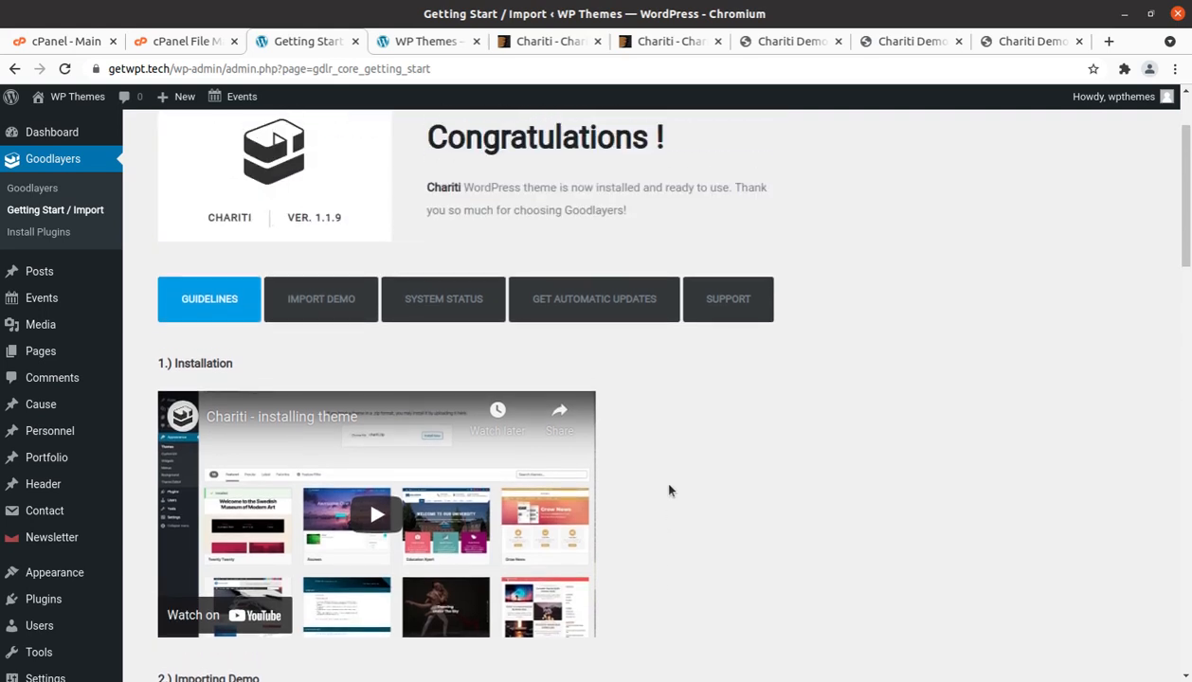
Open the Import Demo section and check which Chariti demos are offered for import
left_click(289, 305)
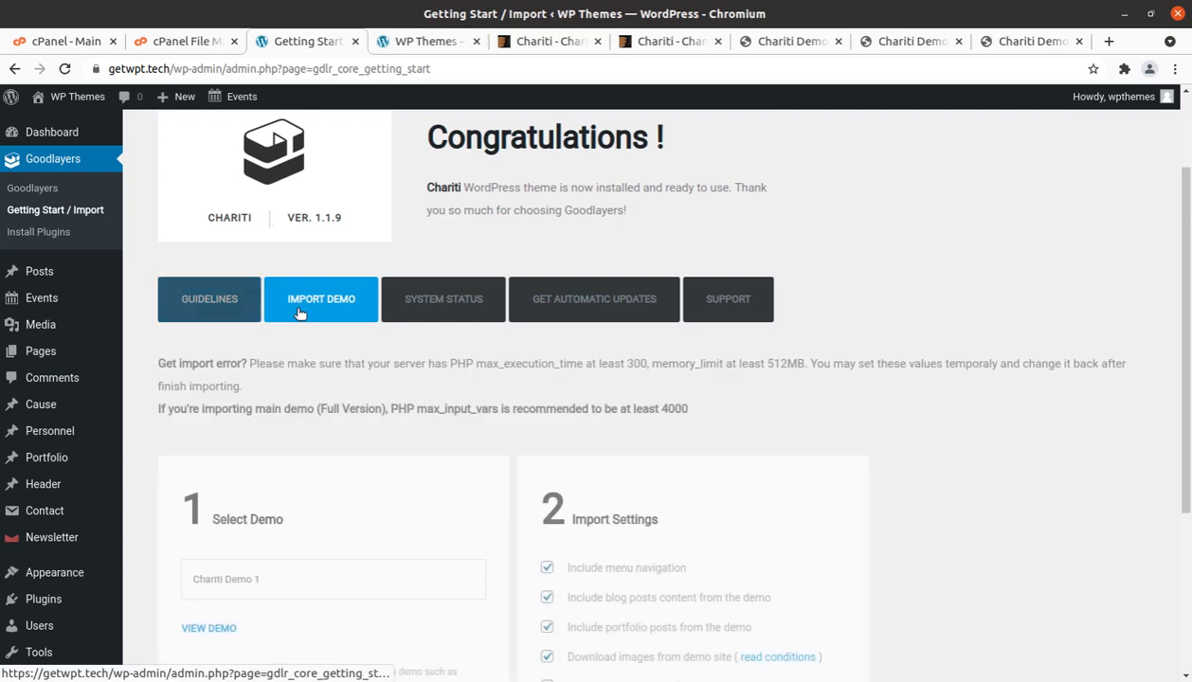
scroll(446, 465, "down", 2)
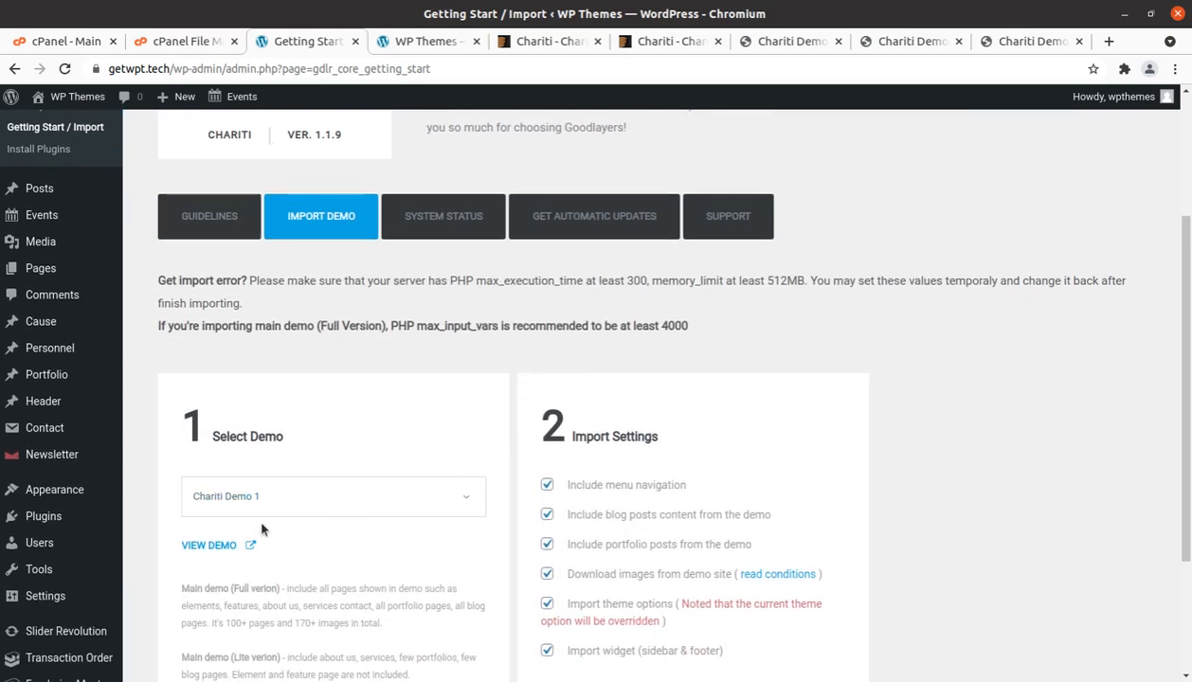
scroll(447, 493, "down", 3)
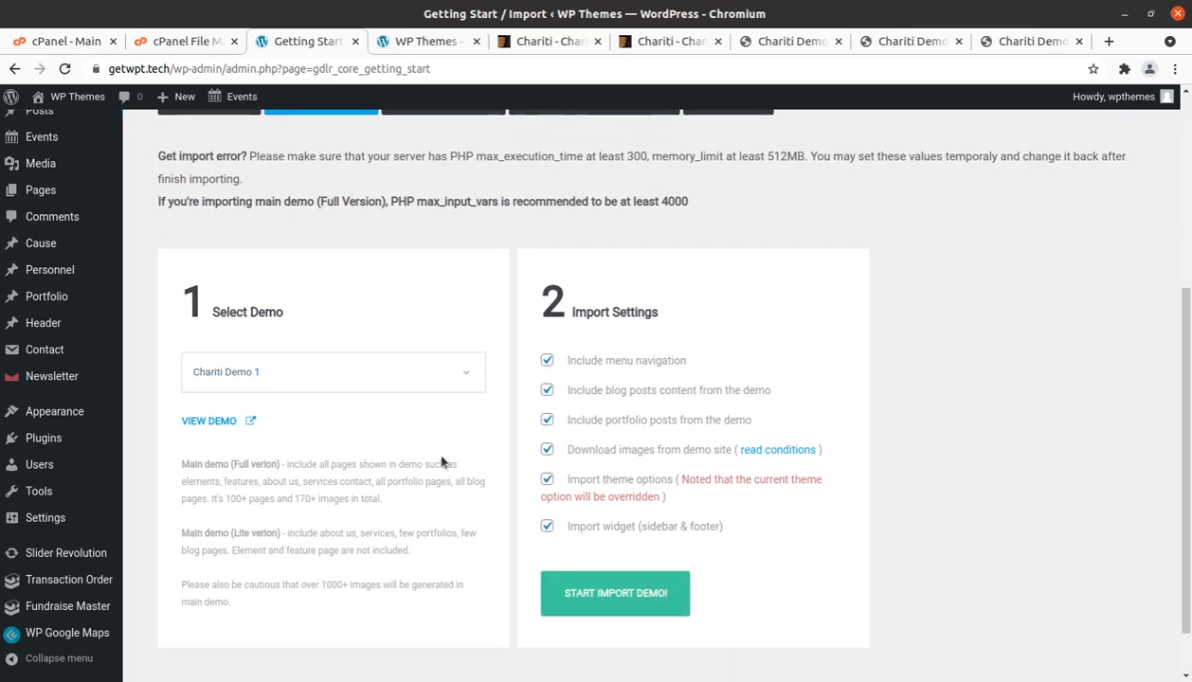
left_click(417, 381)
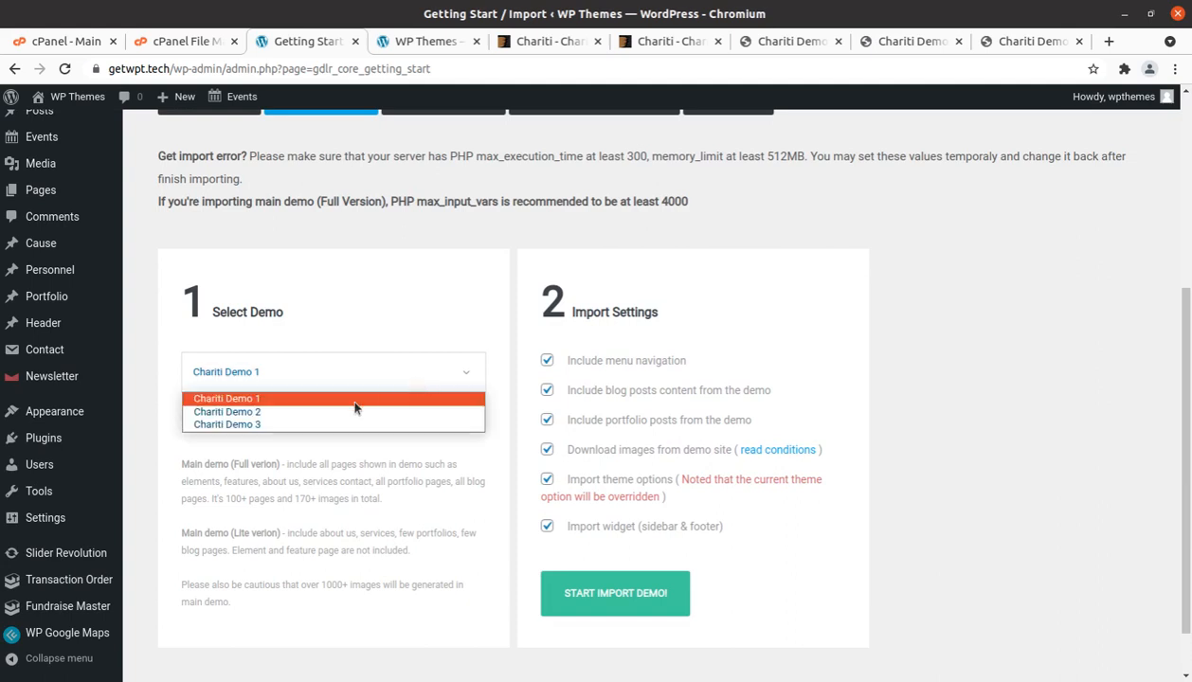
left_click(399, 316)
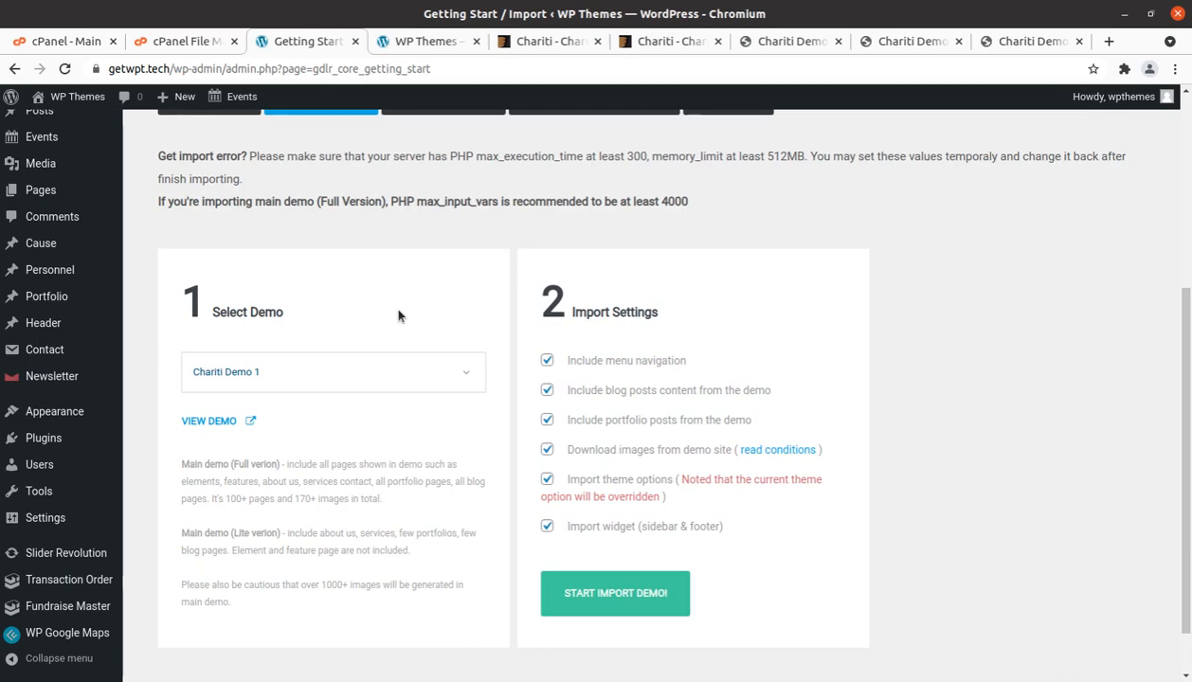
Compare the Chariti Demo 3, Demo 1 and Demo 2 pages, and return to the demo import page
left_click(787, 41)
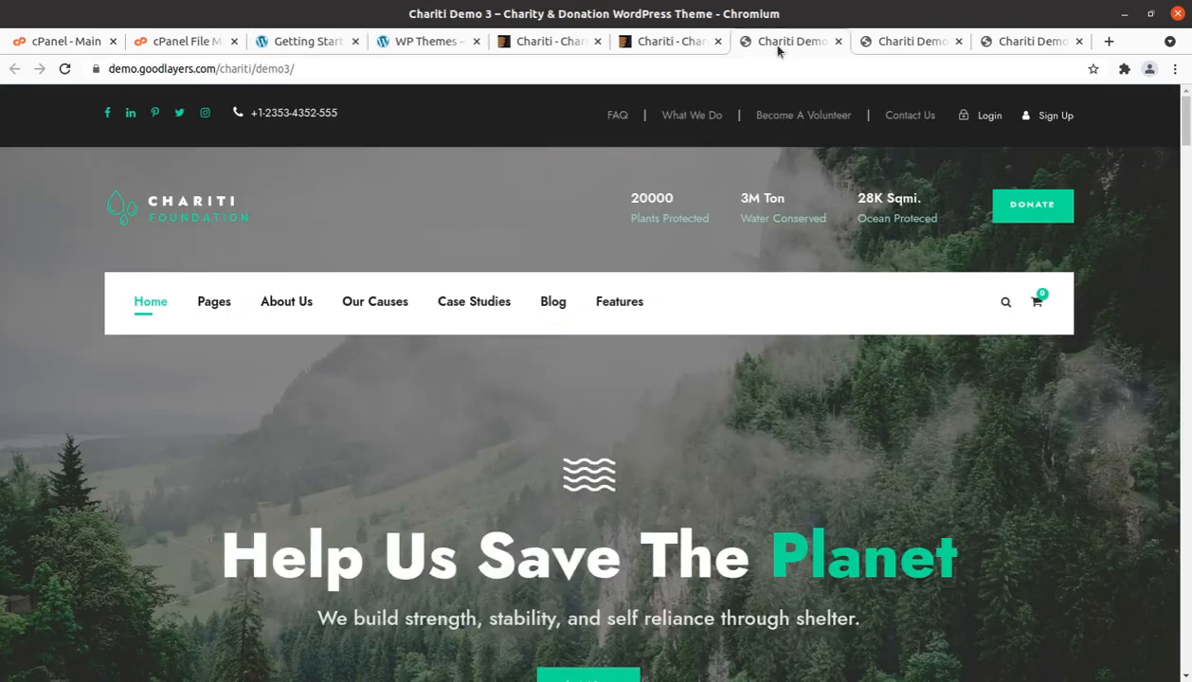
left_click(902, 43)
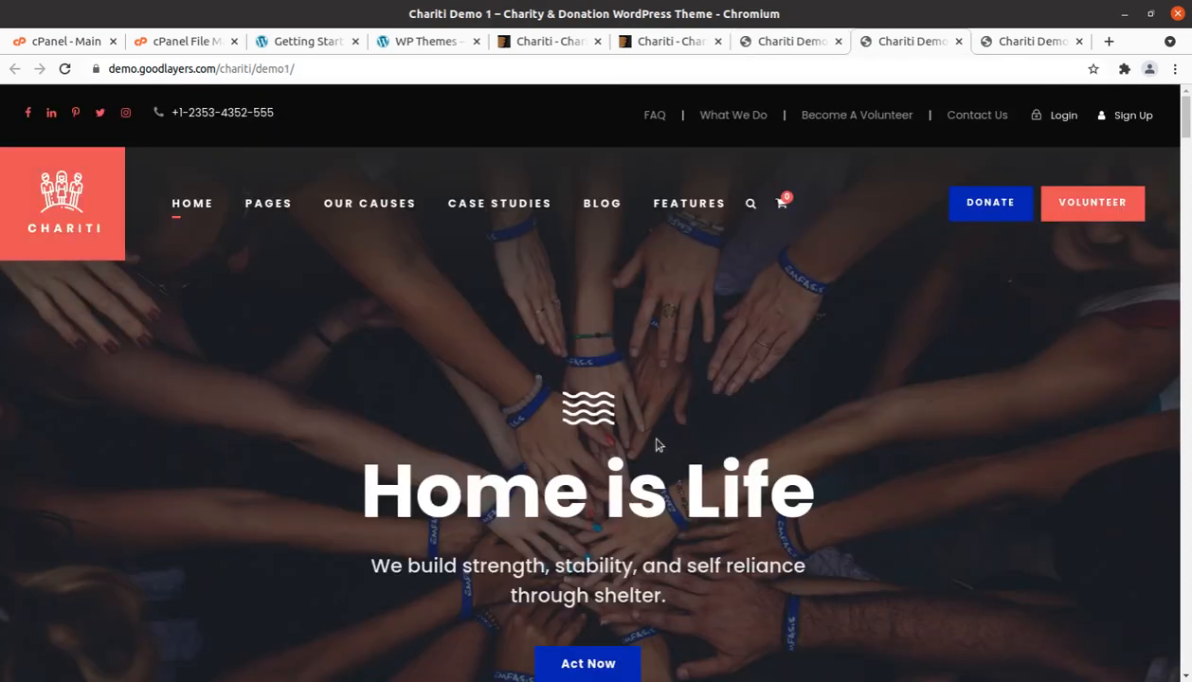
left_click(1016, 42)
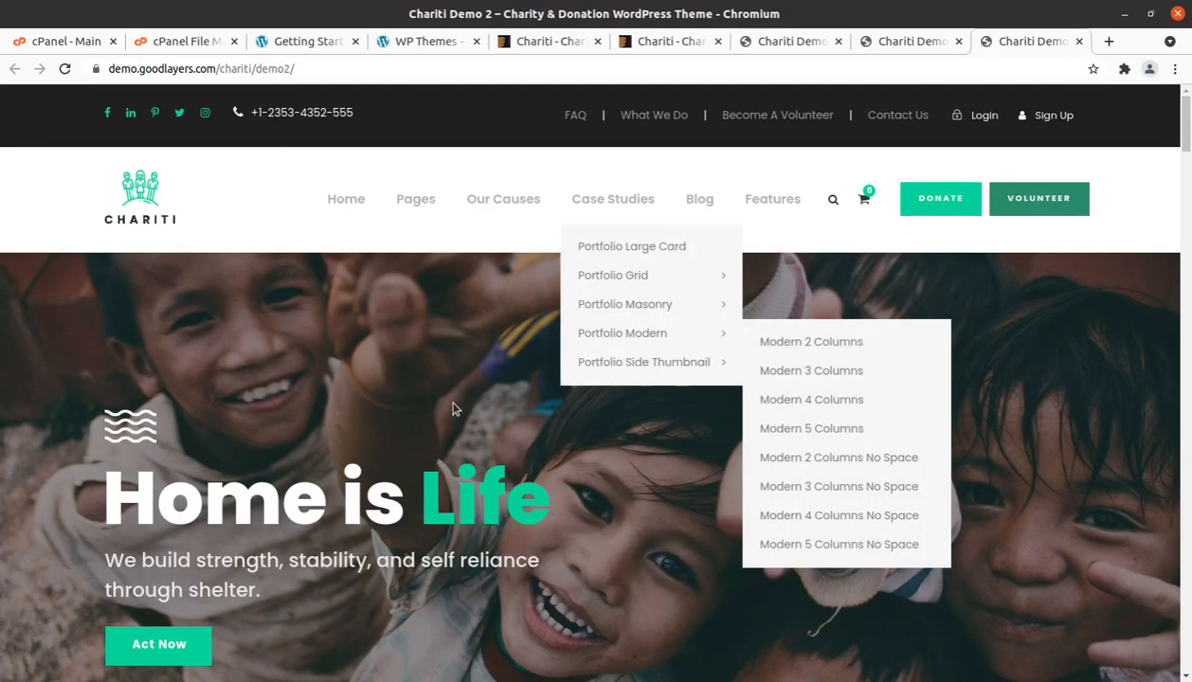
scroll(476, 488, "down", 10)
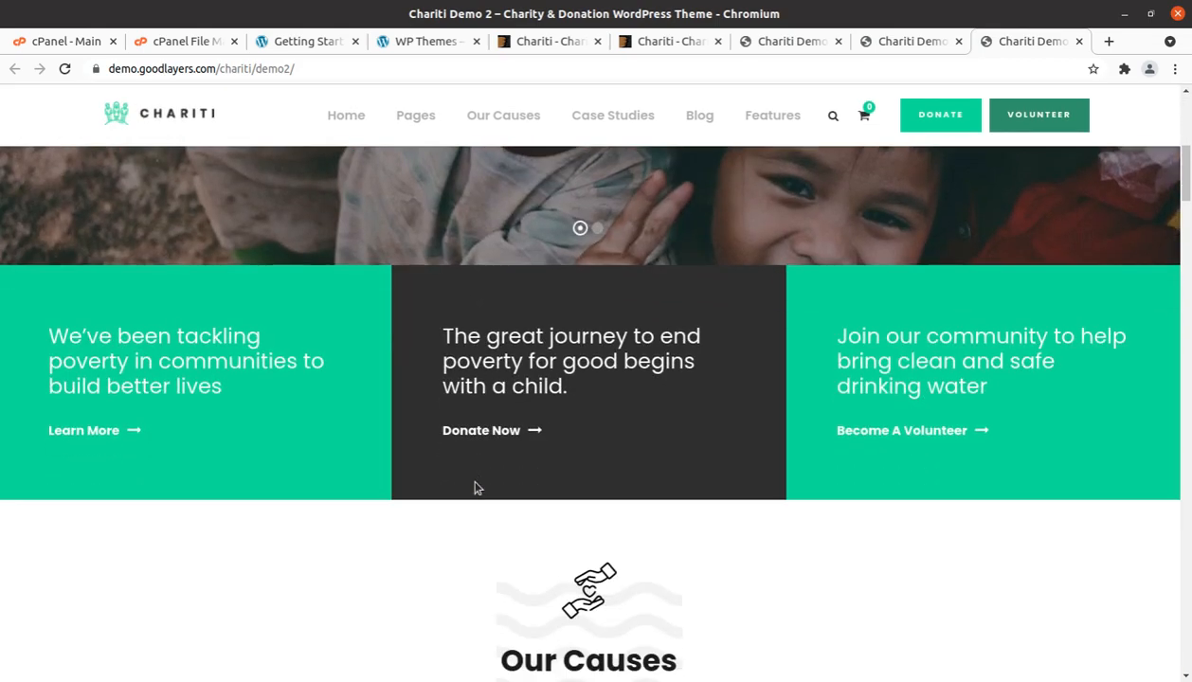
scroll(476, 488, "down", 4)
scroll(475, 488, "up", 5)
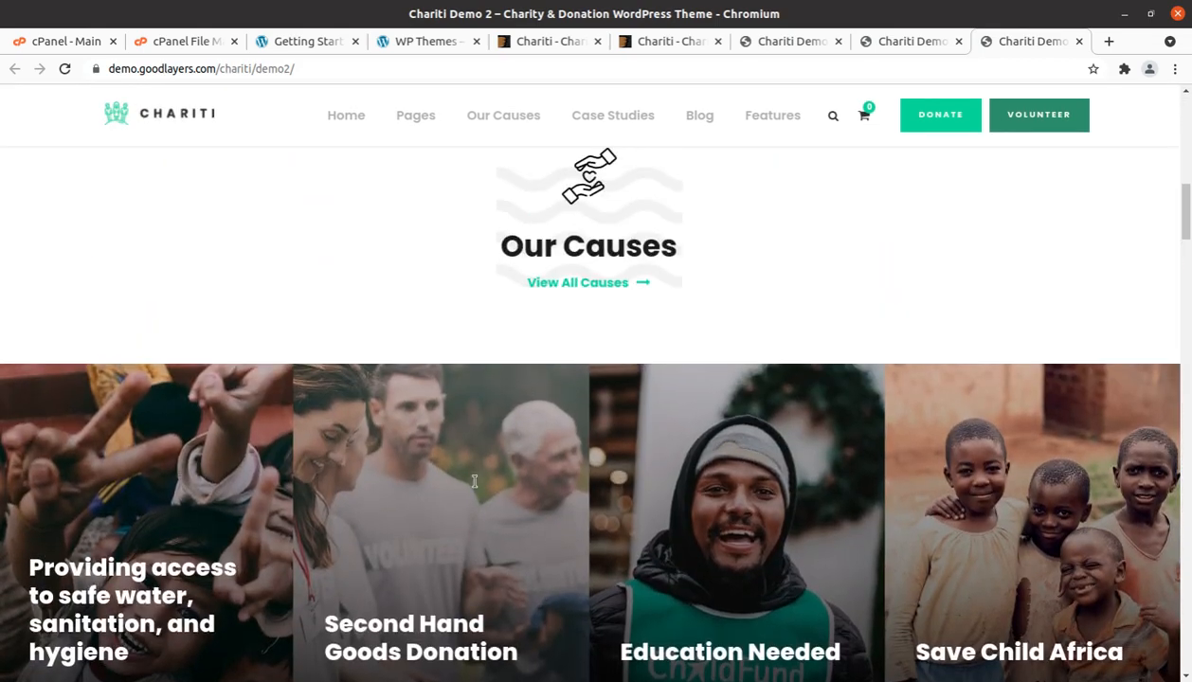
scroll(476, 488, "up", 3)
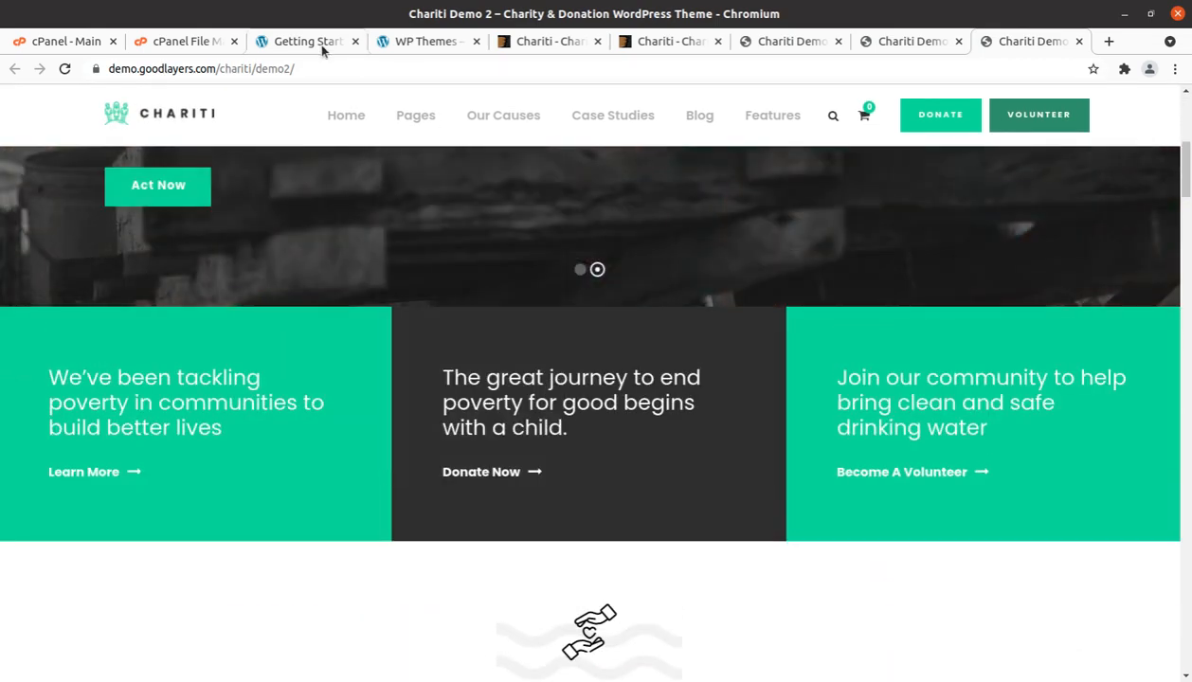
left_click(339, 41)
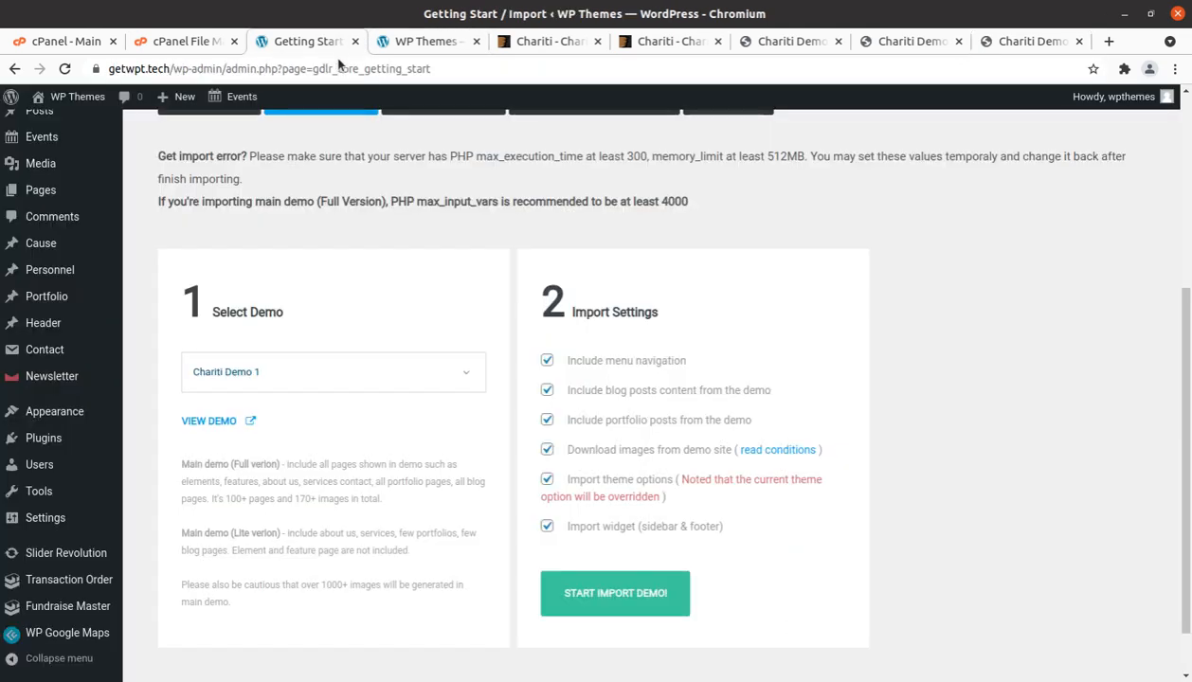
Try Chariti Demo 2 as the demo to import, and set the selection back to Chariti Demo 1
left_click(363, 383)
left_click(292, 413)
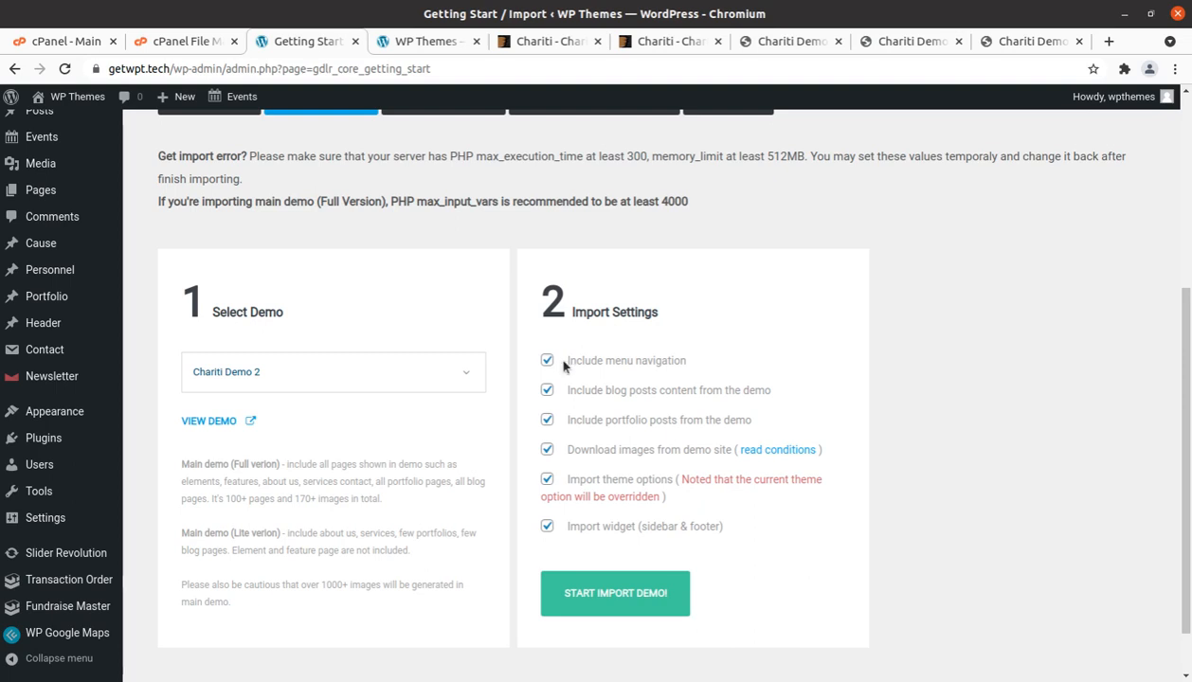
scroll(483, 345, "up", 3)
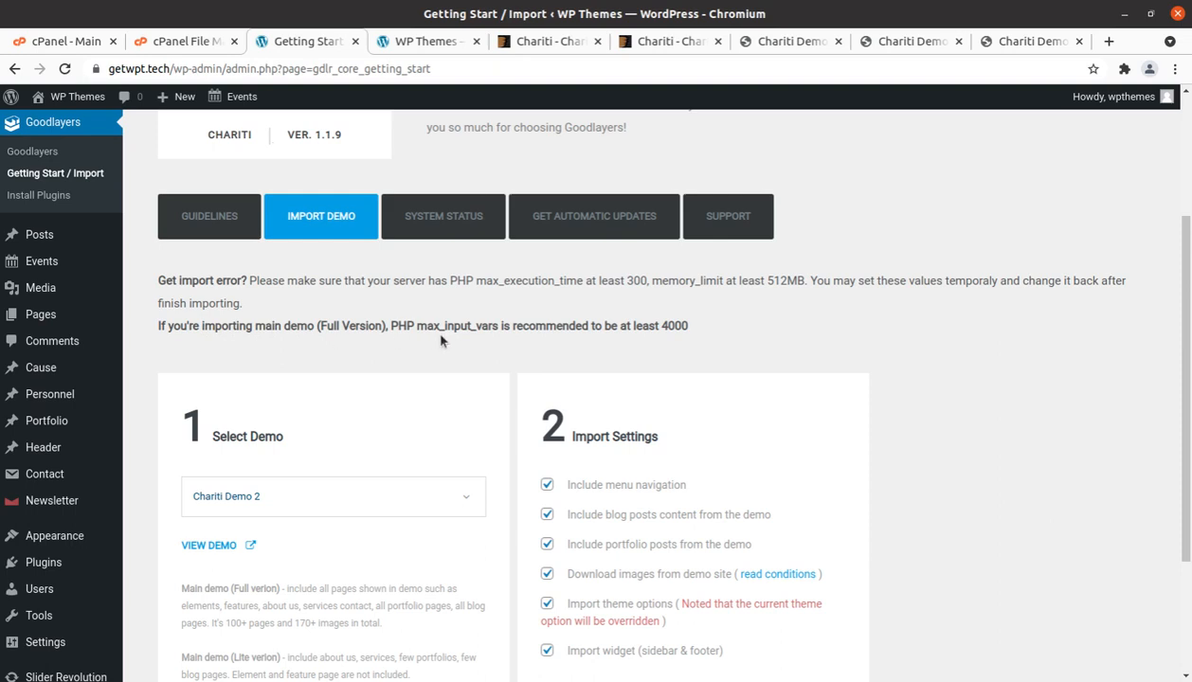
left_click(409, 496)
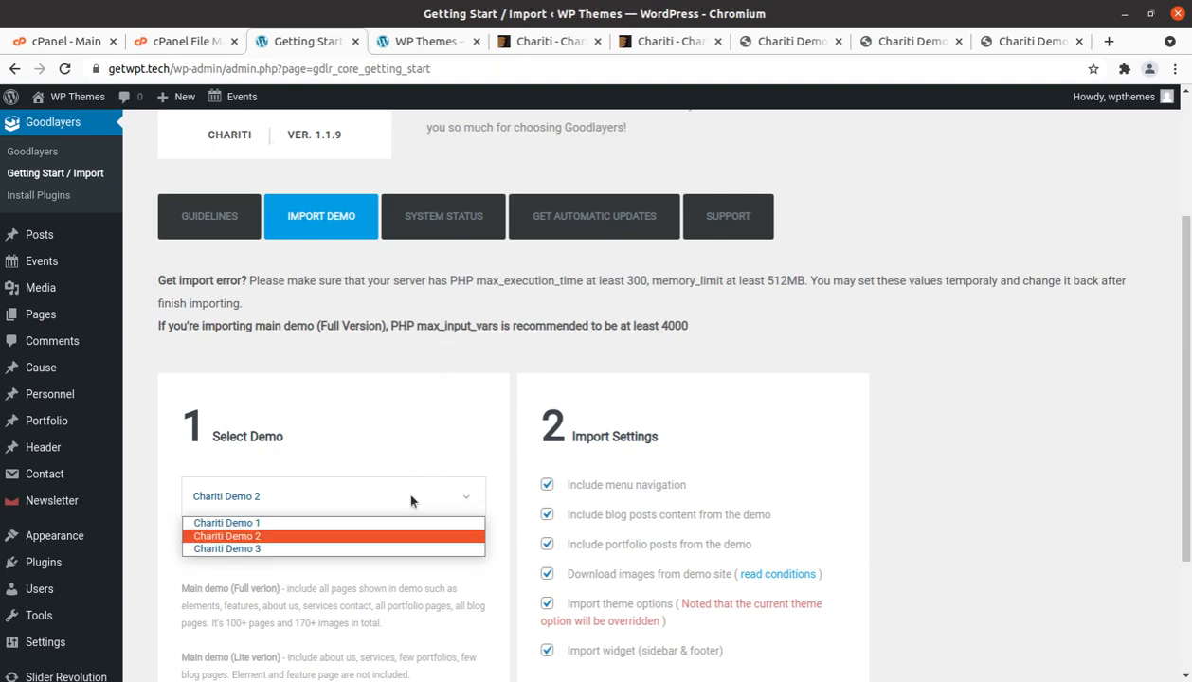
left_click(356, 522)
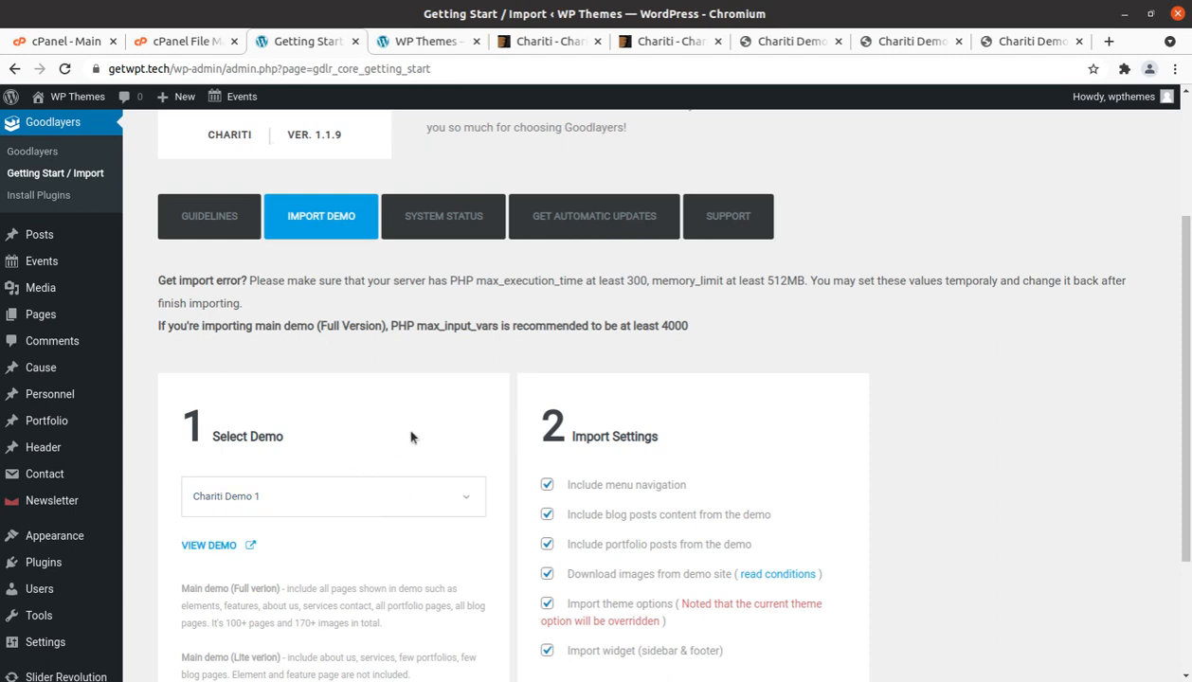
Read the import error note on the required PHP max_execution_time, memory_limit and max_input_vars values
scroll(417, 438, "down", 1)
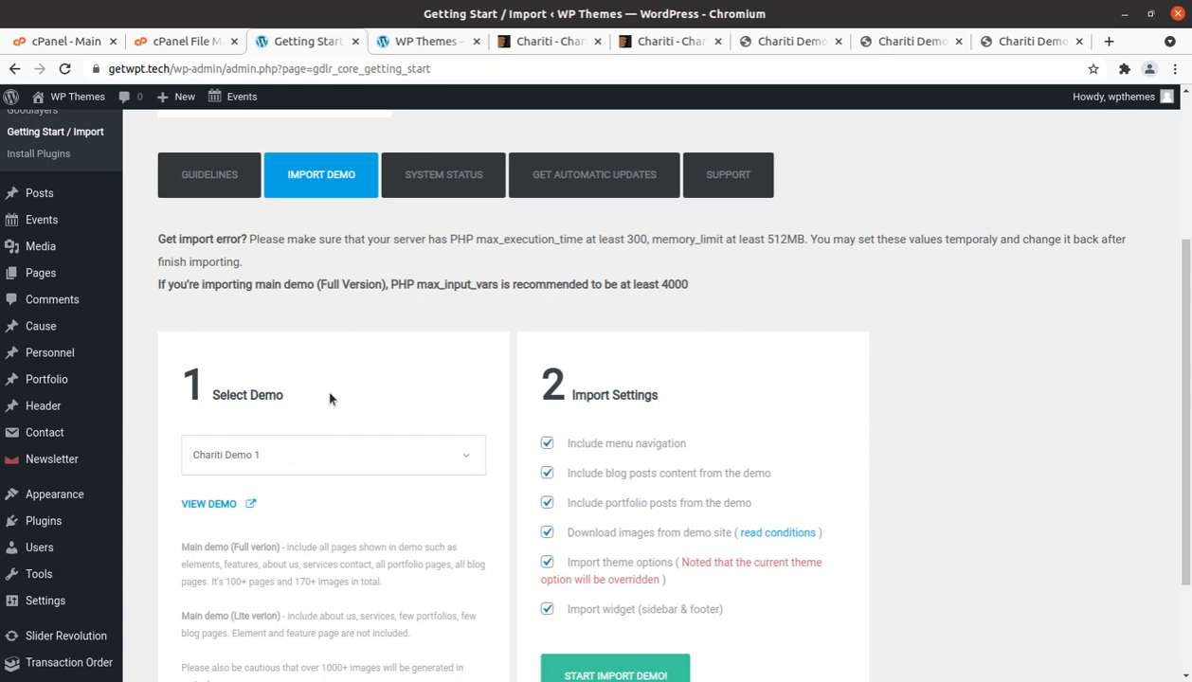
left_click_drag(396, 284, 706, 298)
left_click(717, 301)
left_click_drag(431, 243, 752, 244)
left_click(804, 270)
left_click_drag(167, 239, 712, 286)
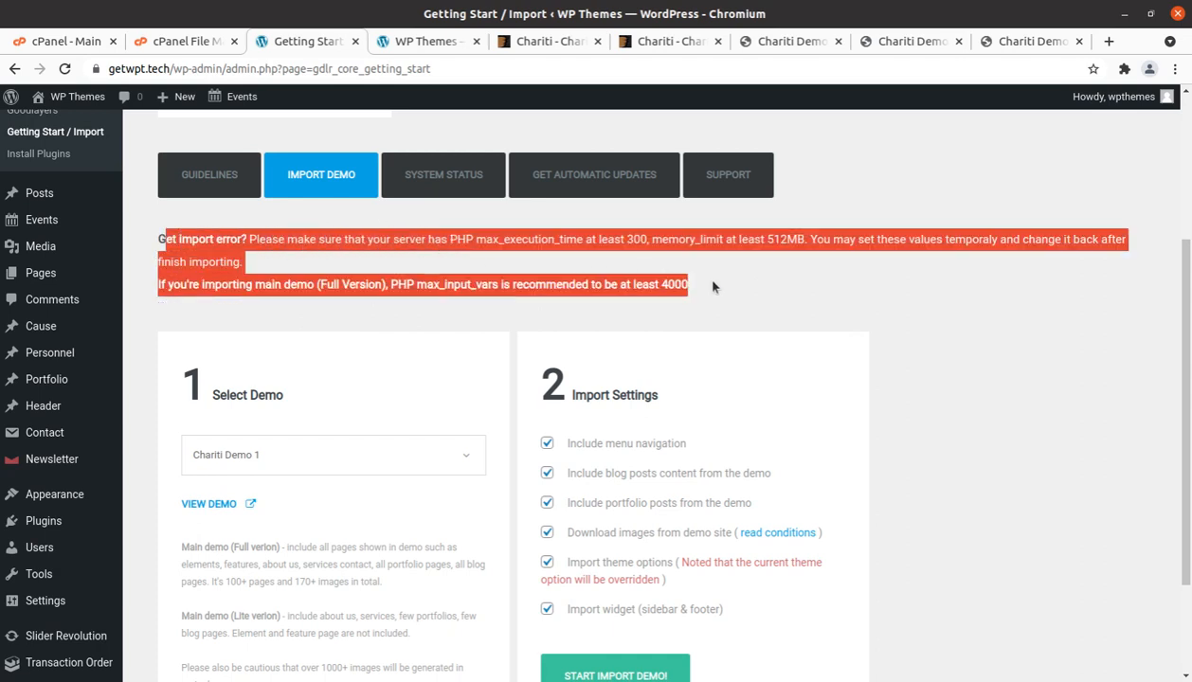
left_click(713, 286)
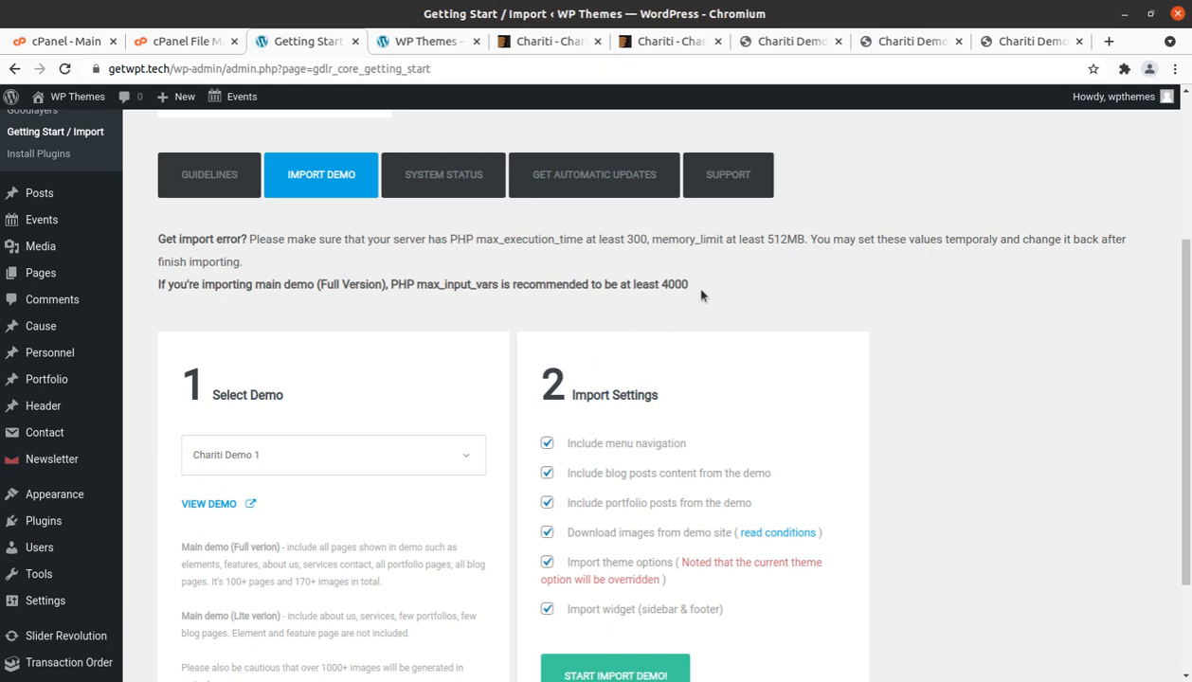
left_click_drag(690, 286, 166, 237)
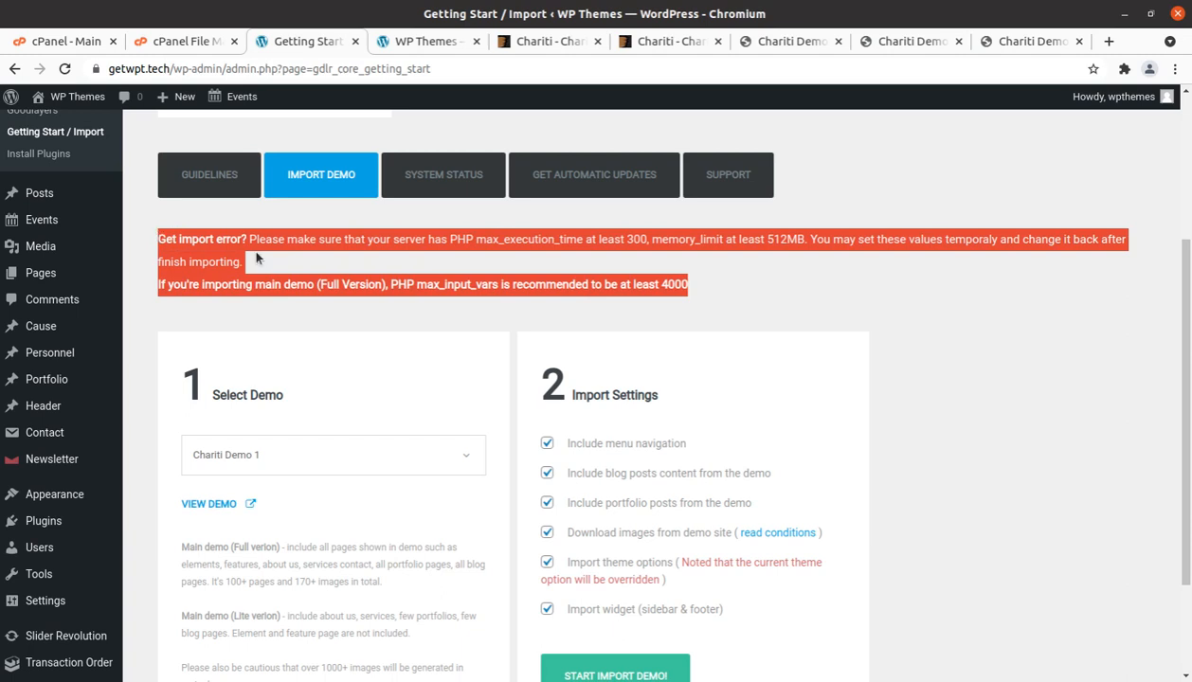
left_click(581, 277)
left_click_drag(690, 286, 158, 237)
scroll(515, 423, "down", 1)
scroll(516, 423, "down", 1)
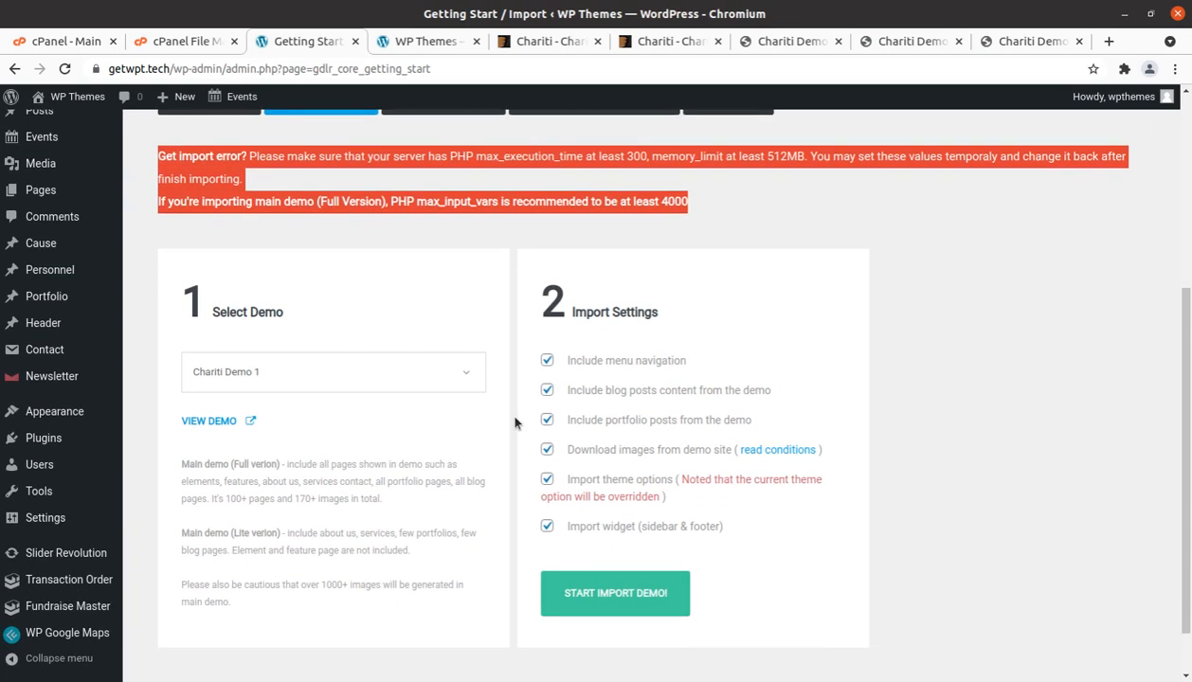
left_click(501, 335)
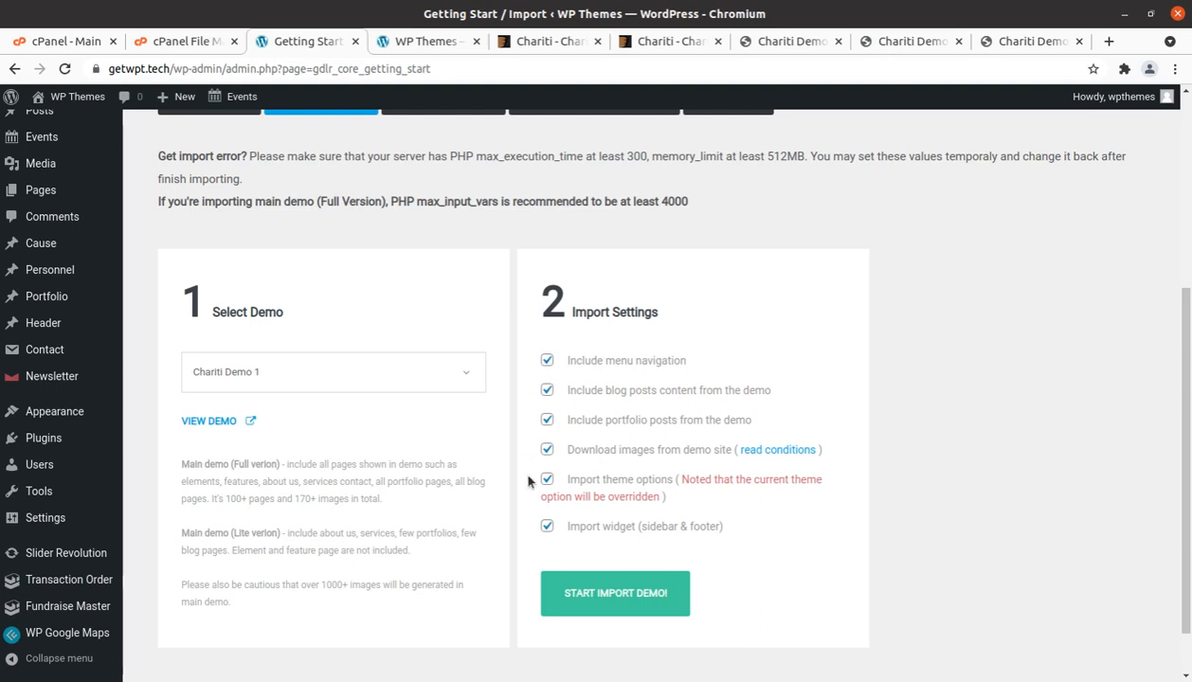
Import Chariti Demo 1 with all import settings enabled, and confirm the import
scroll(491, 535, "down", 1)
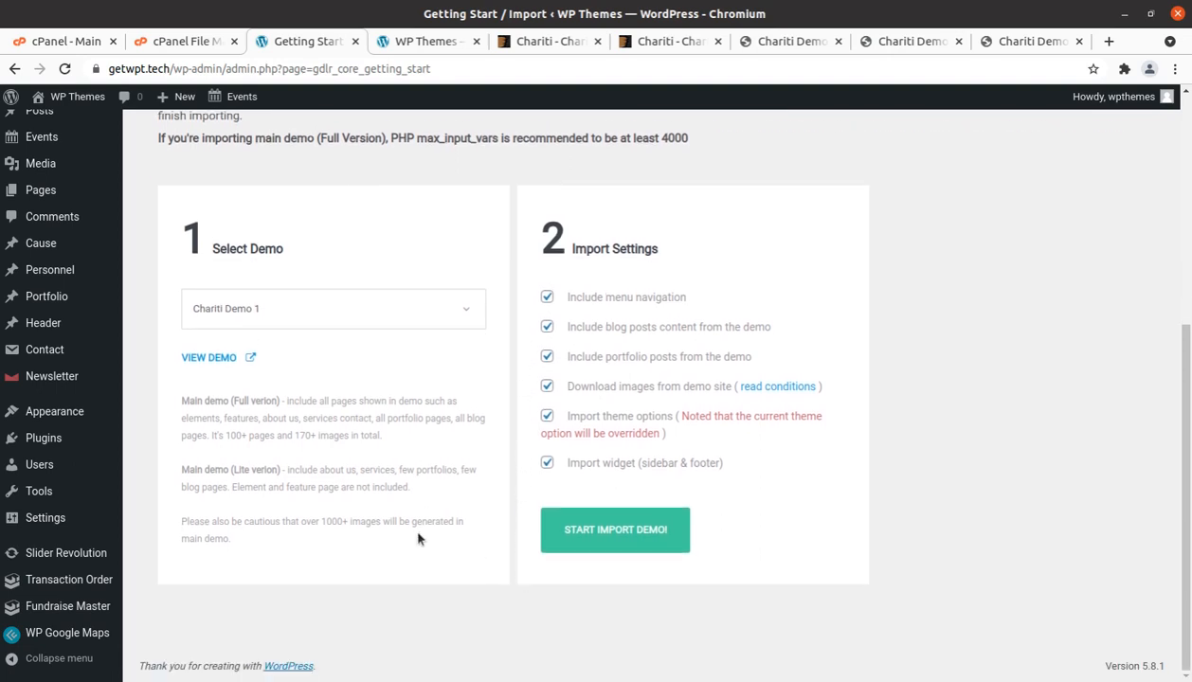
left_click(605, 539)
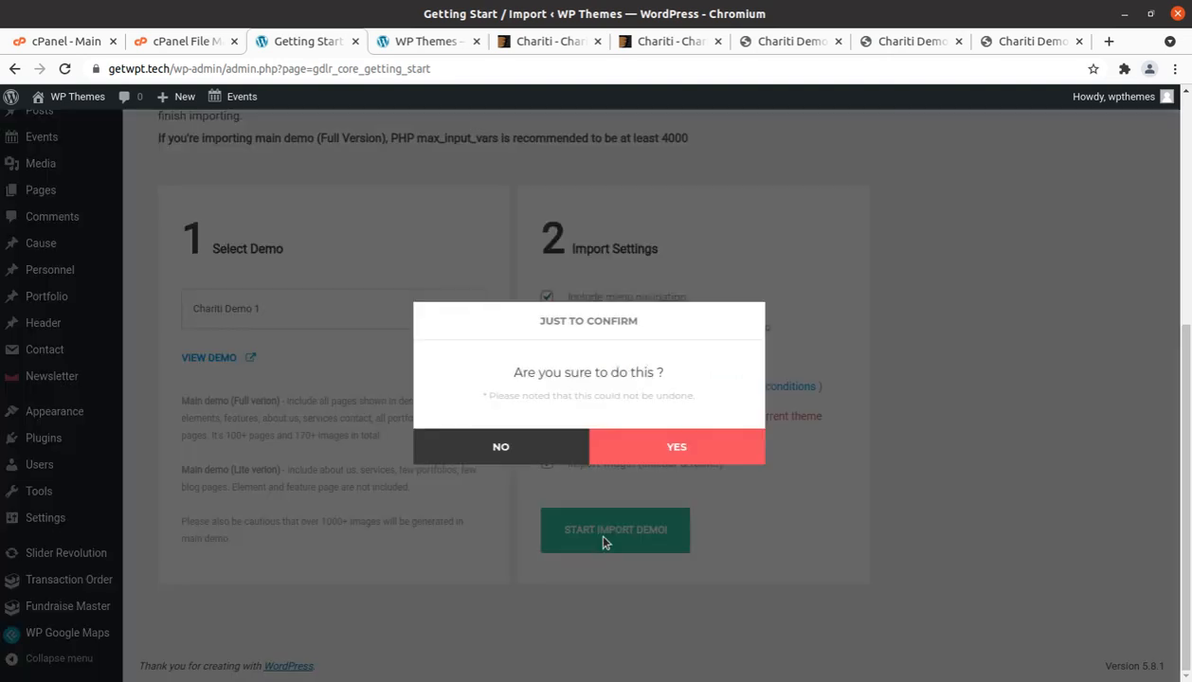
left_click(642, 443)
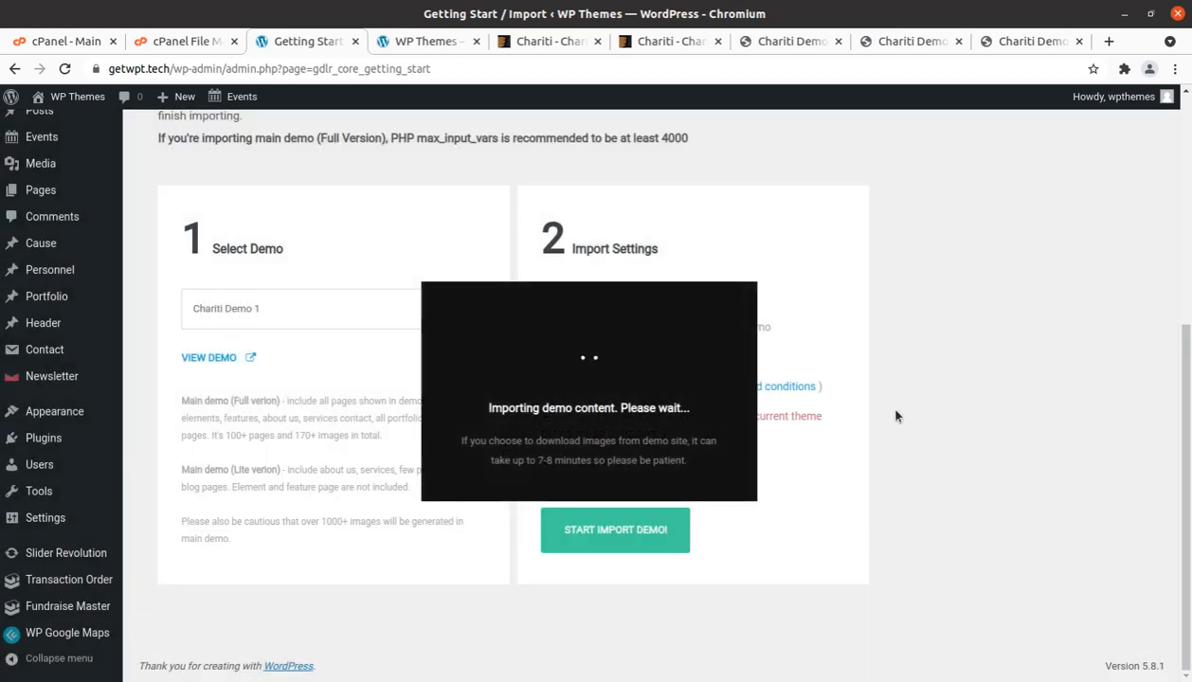
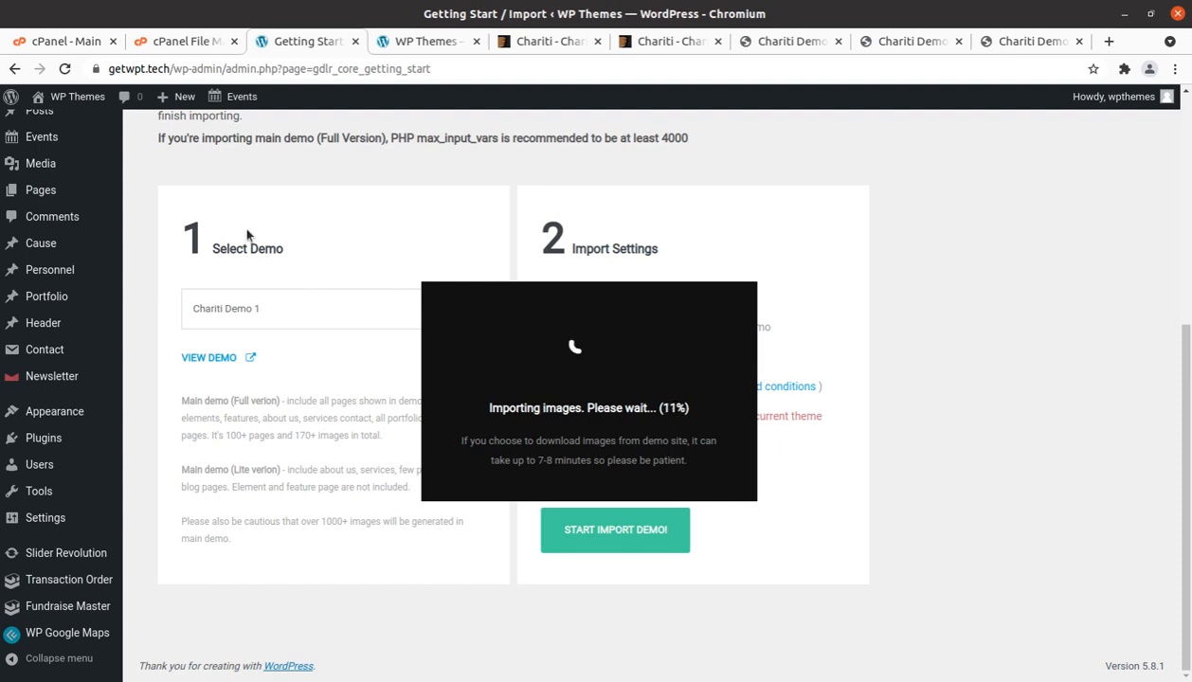
Open the Media Library in a separate tab and check the images imported so far against the import progress
middle_click(42, 167)
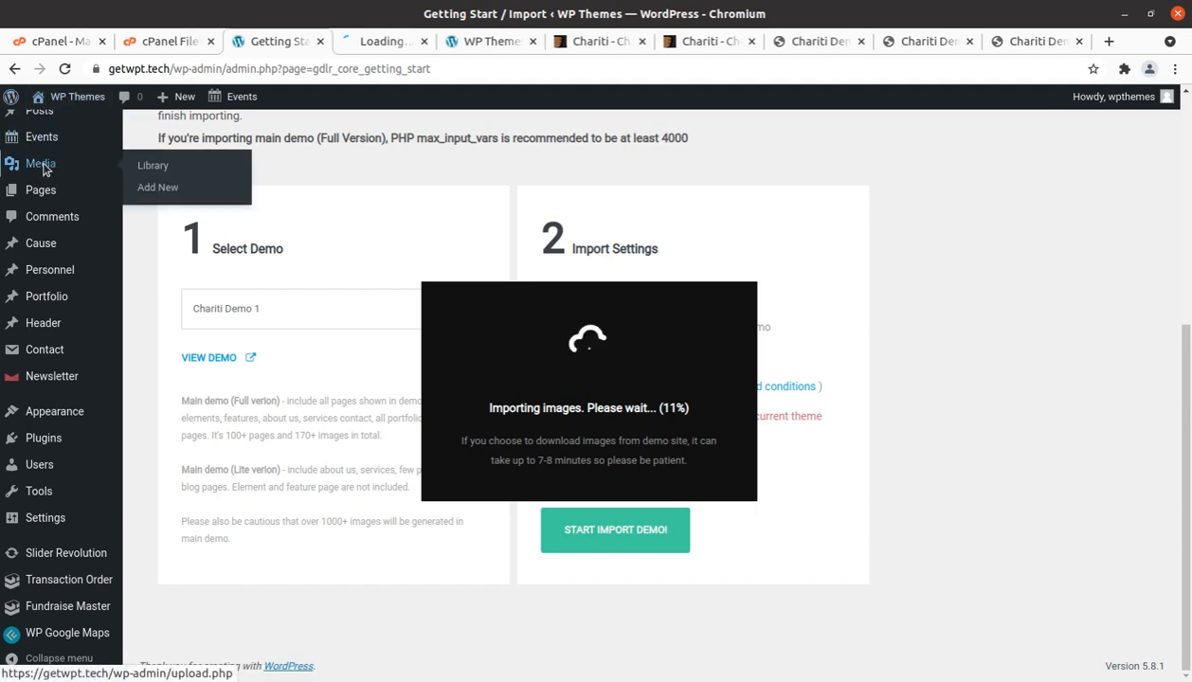
left_click(389, 43)
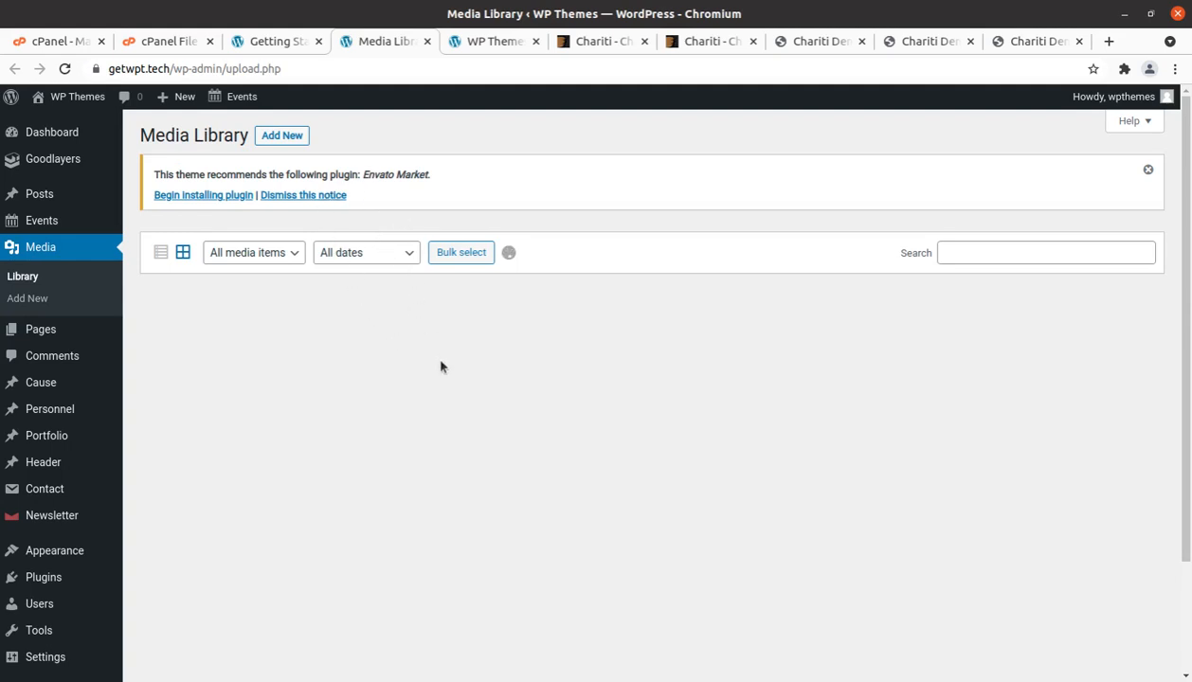
left_click(271, 42)
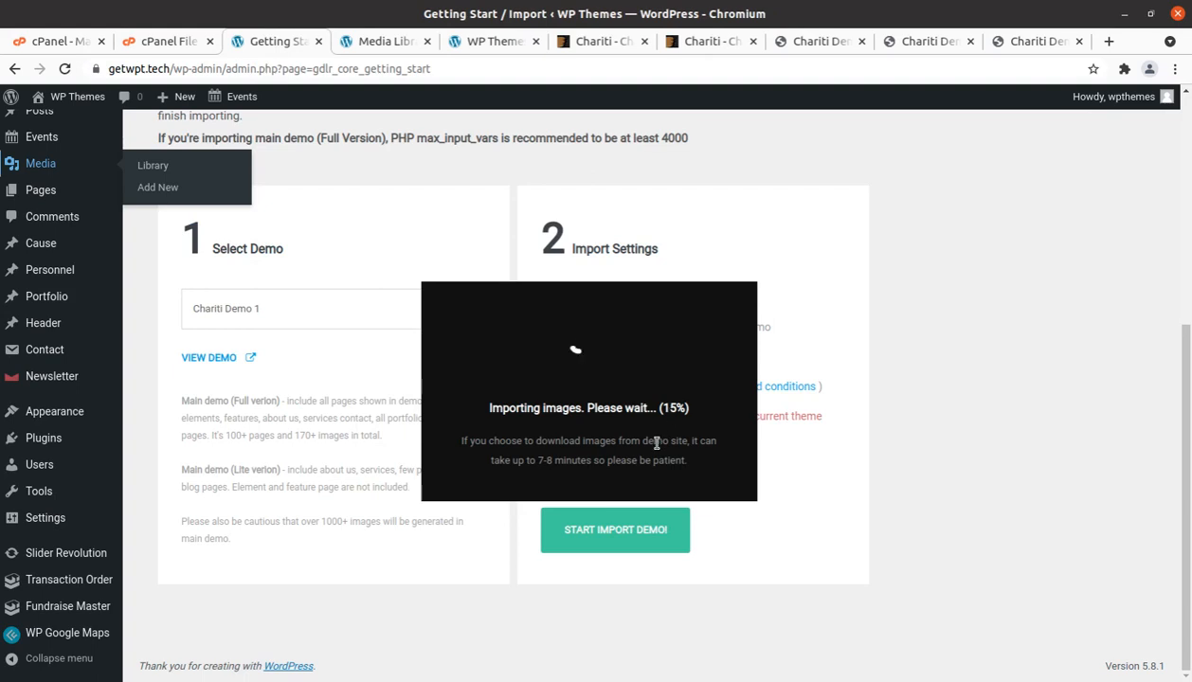
left_click(368, 42)
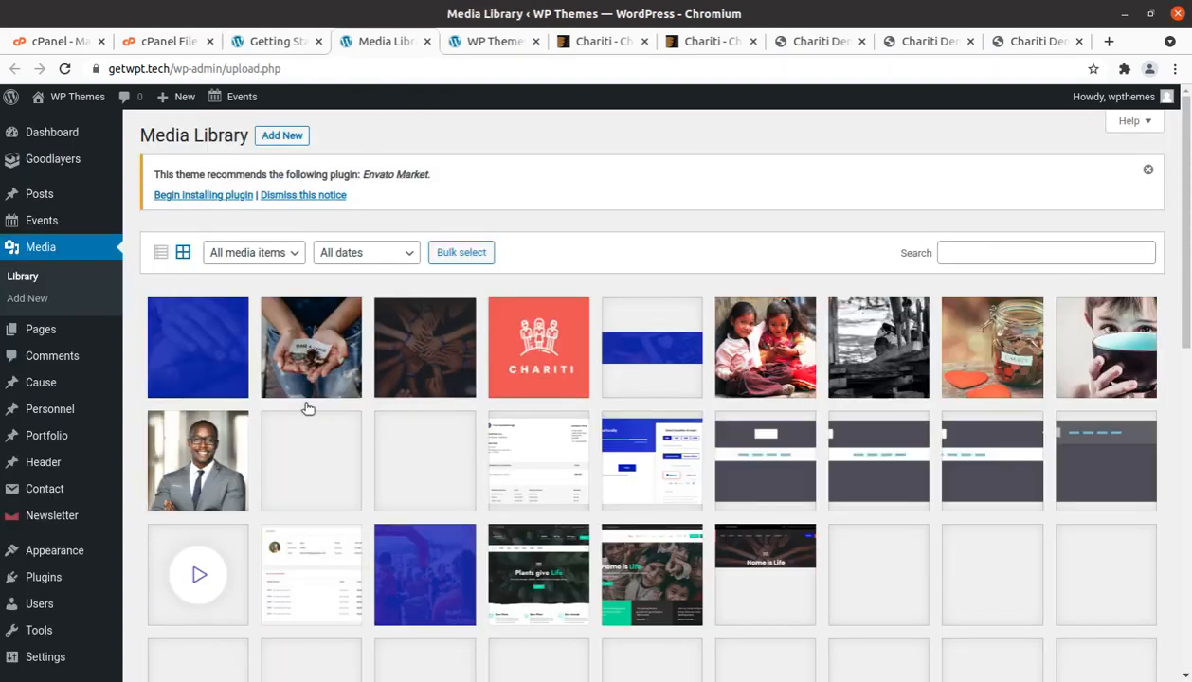
scroll(306, 405, "down", 2)
scroll(306, 408, "down", 7)
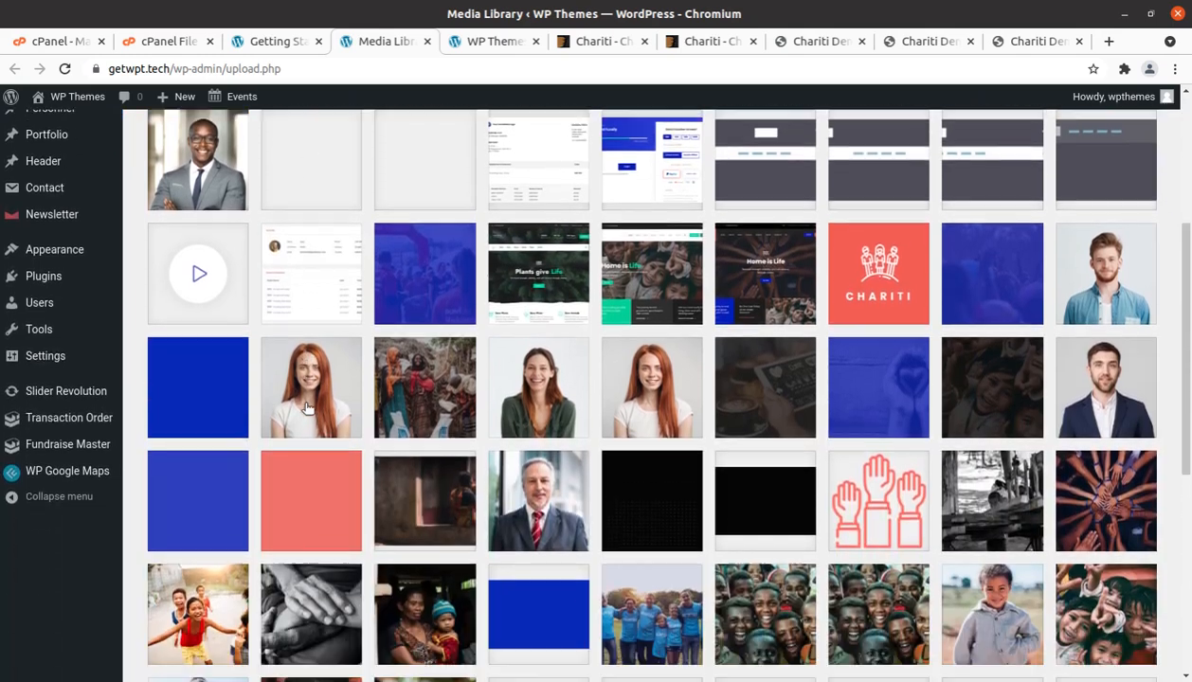
scroll(306, 407, "down", 2)
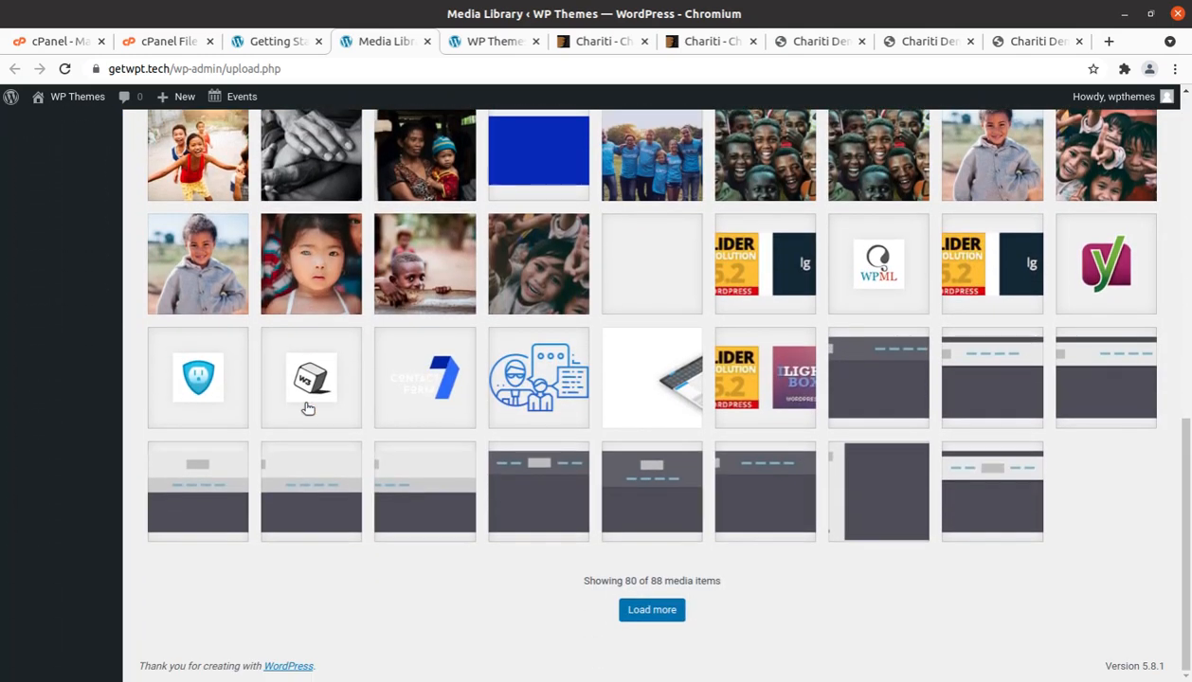
double_click(657, 581)
left_click(279, 44)
left_click(362, 44)
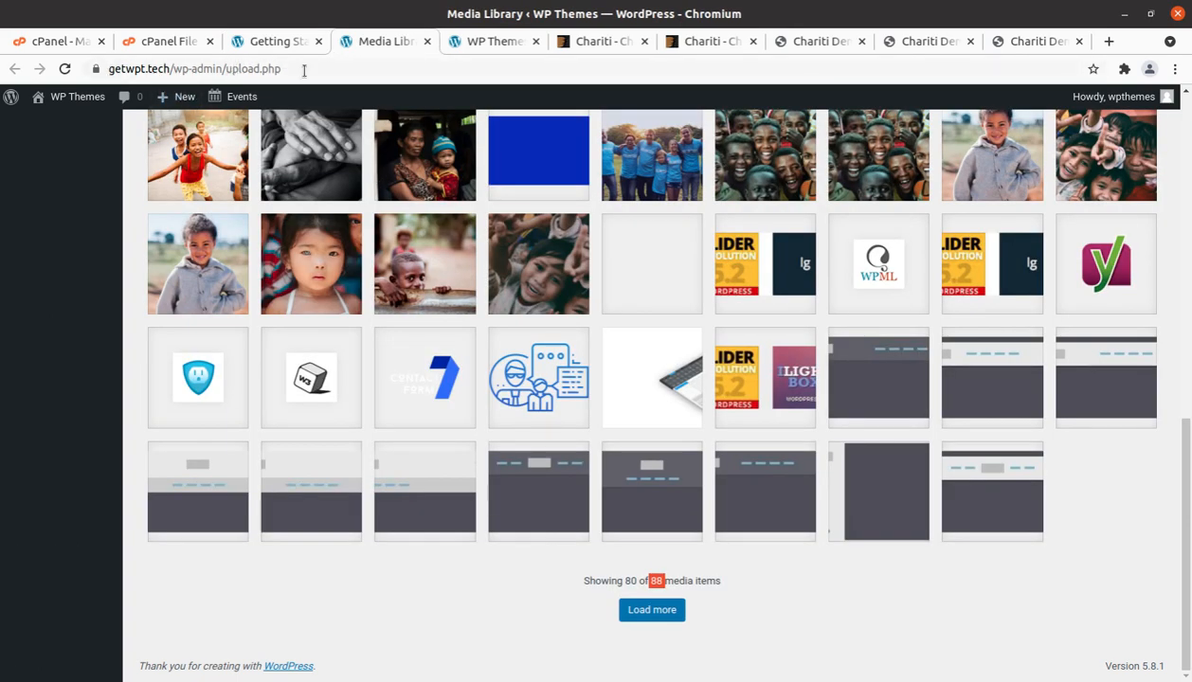
Reload the Media Library, check the total of media items, and return to the import progress
left_click(65, 69)
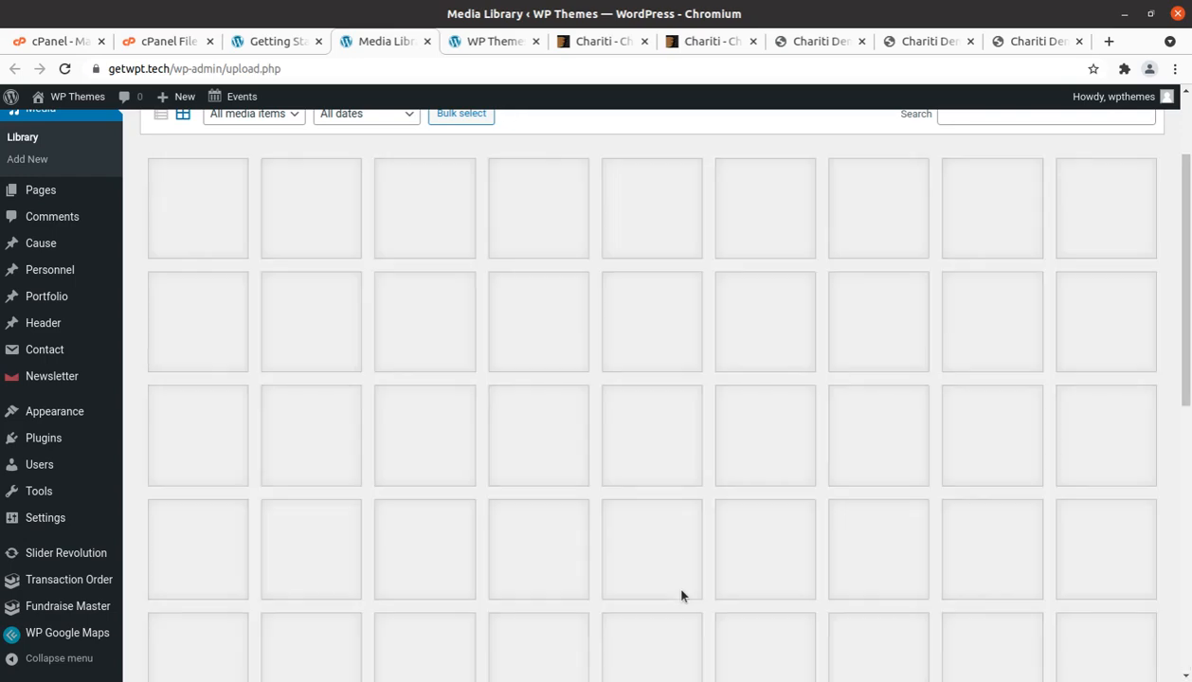
scroll(680, 595, "down", 4)
scroll(681, 595, "down", 4)
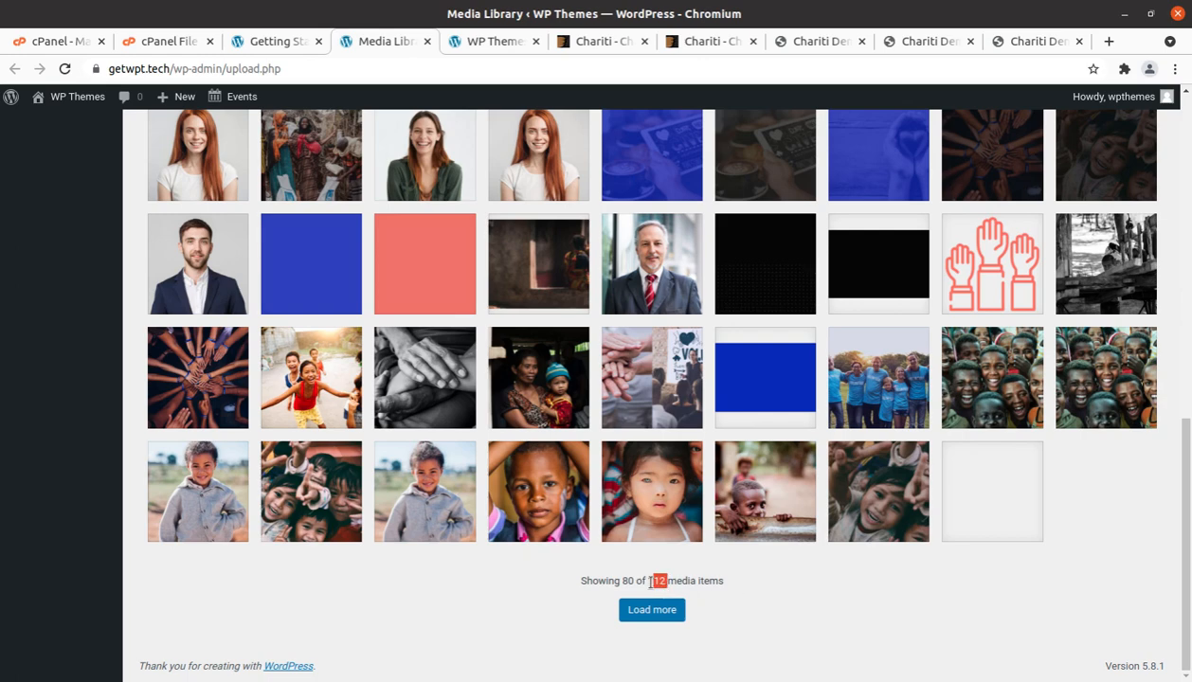
mouse_move(652, 581)
left_mouse_down()
mouse_move(666, 580)
mouse_move(631, 583)
left_mouse_up()
left_click(280, 40)
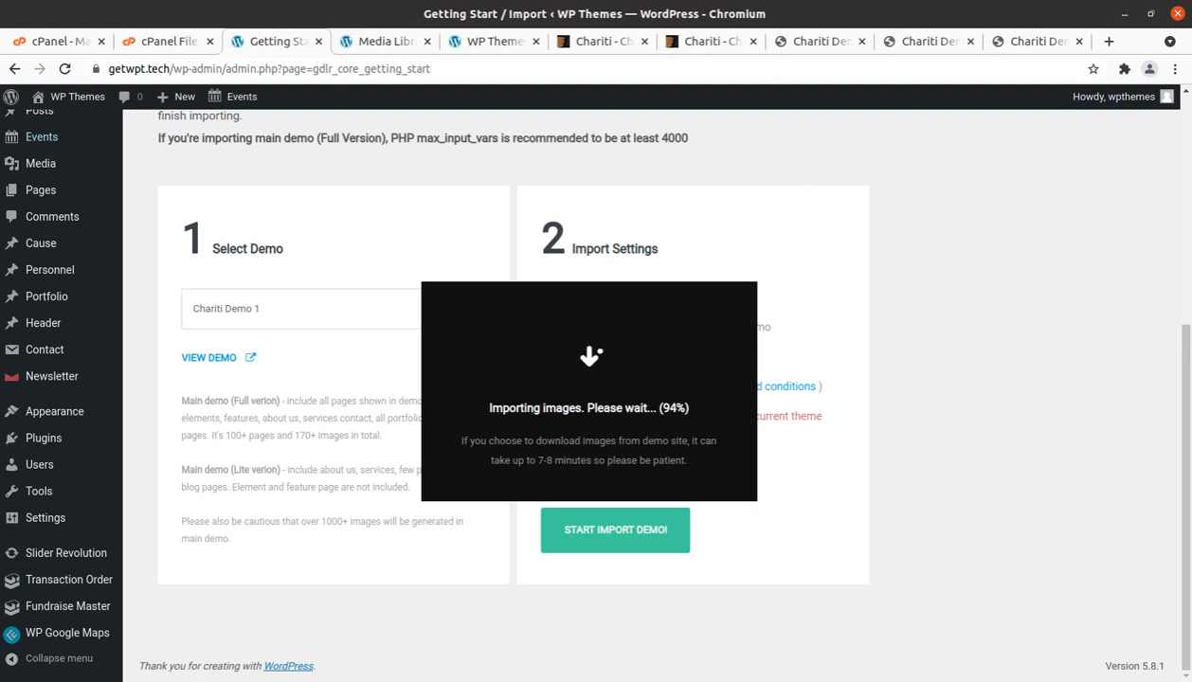
Refresh the Media Library again and examine the newly imported images and the item total
left_click(365, 45)
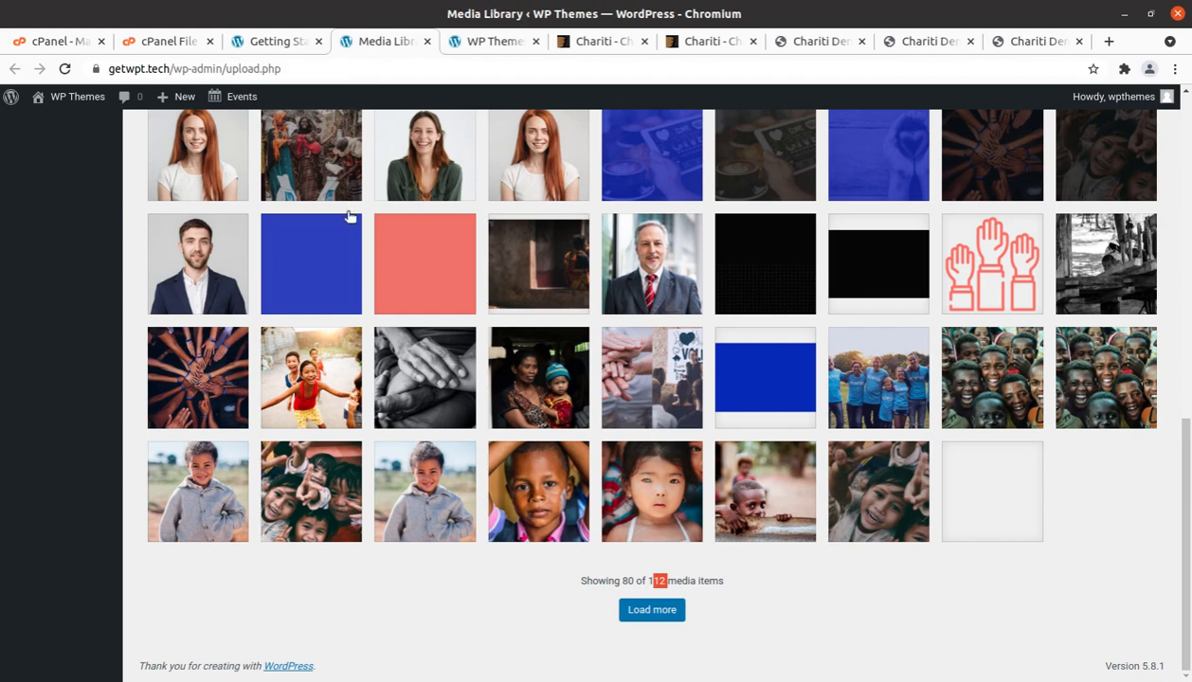
left_click(573, 595)
left_click(67, 71)
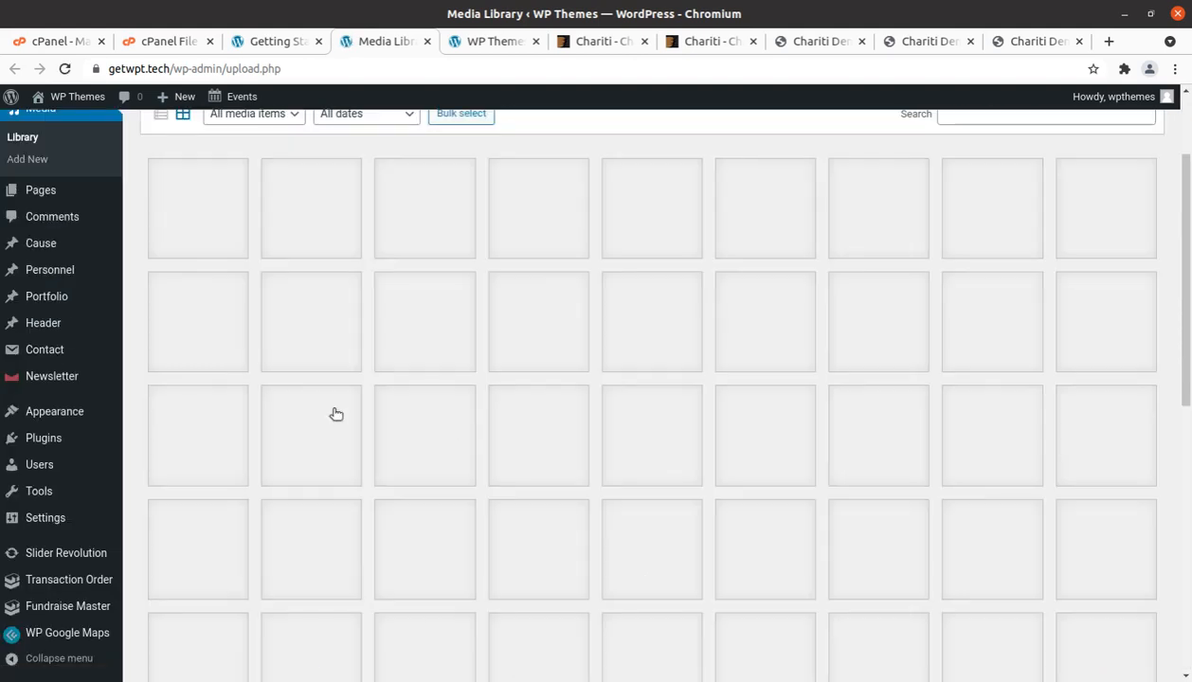
scroll(754, 385, "down", 3)
scroll(753, 386, "down", 4)
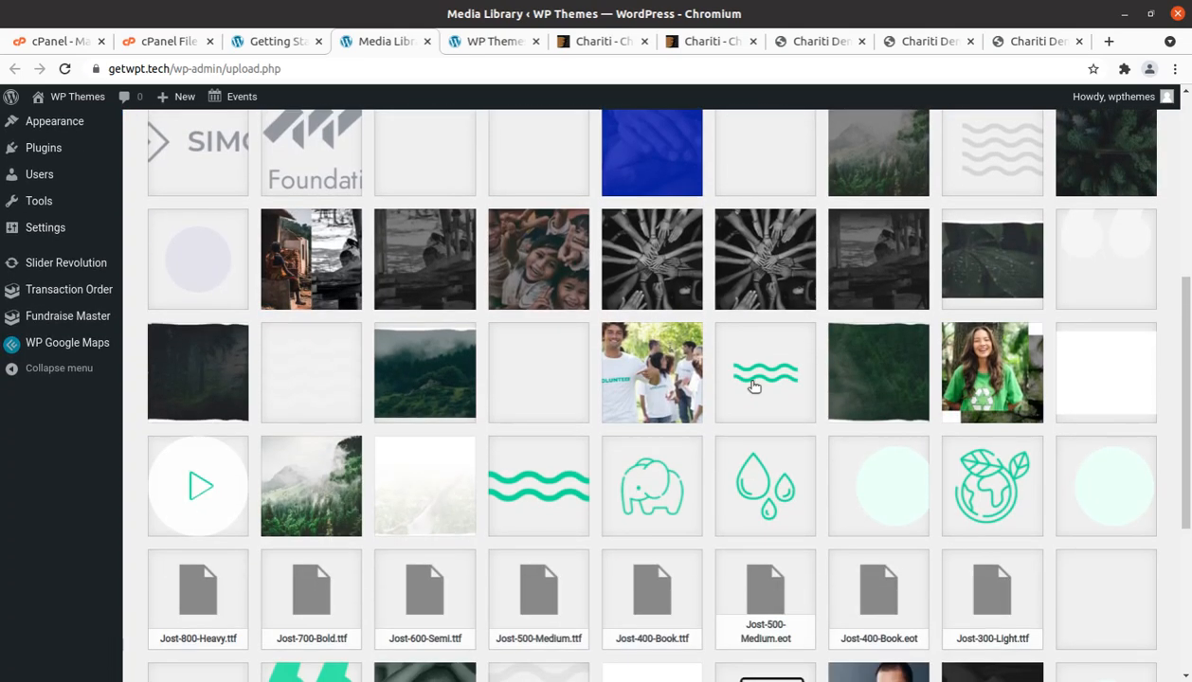
scroll(405, 389, "down", 6)
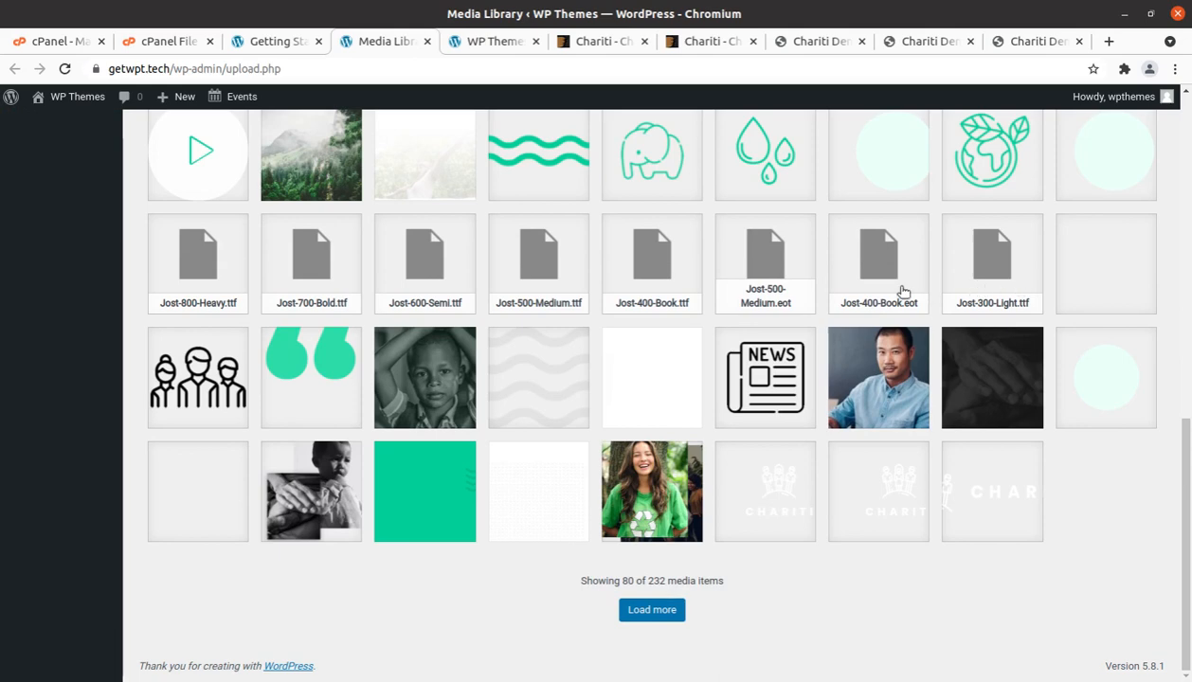
double_click(655, 580)
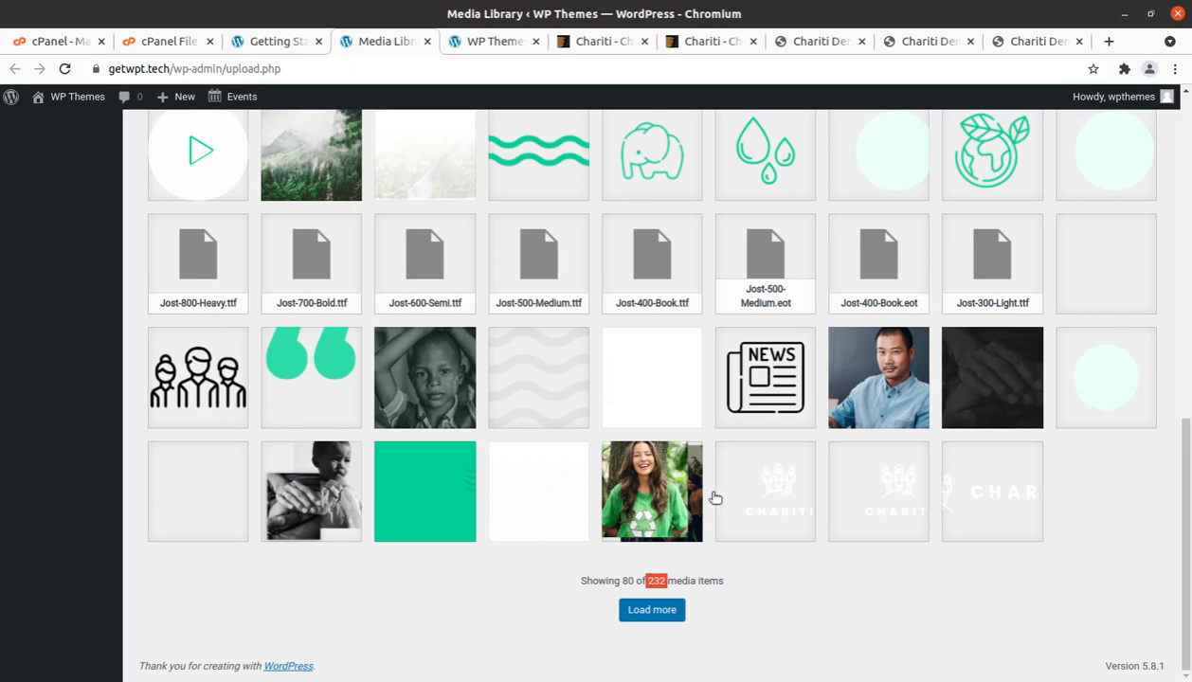
scroll(472, 527, "up", 5)
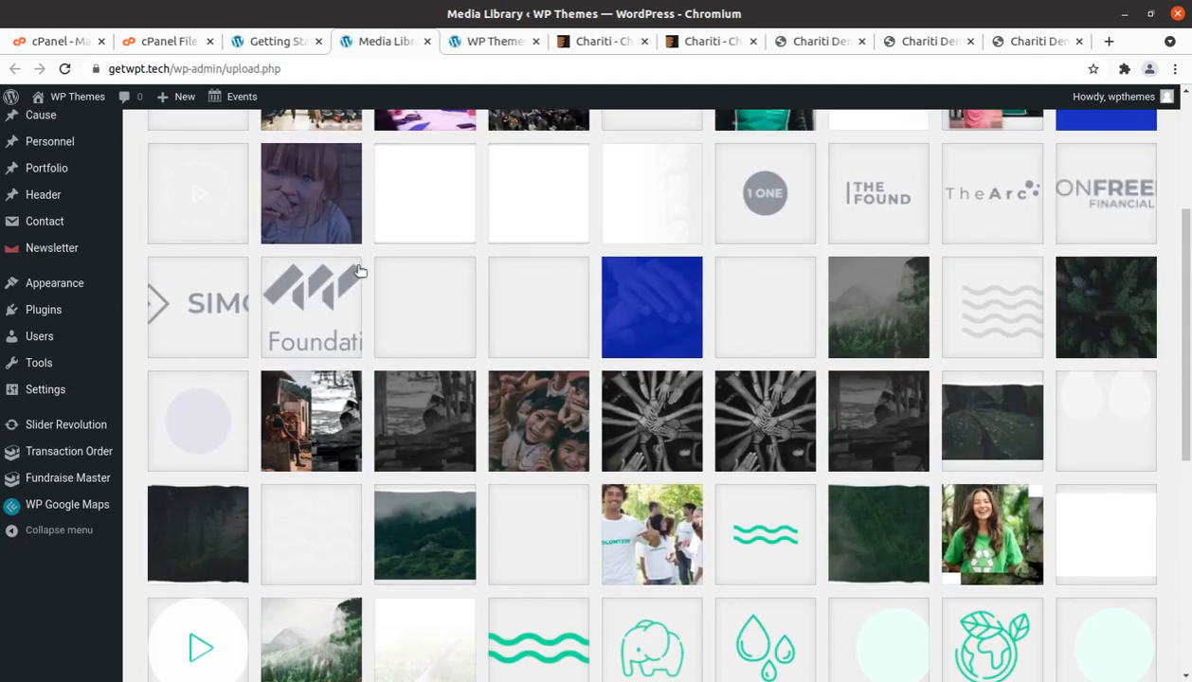
Check the outcome of the Chariti Demo 1 import, and review the server's PHP values in System Status
left_click(281, 43)
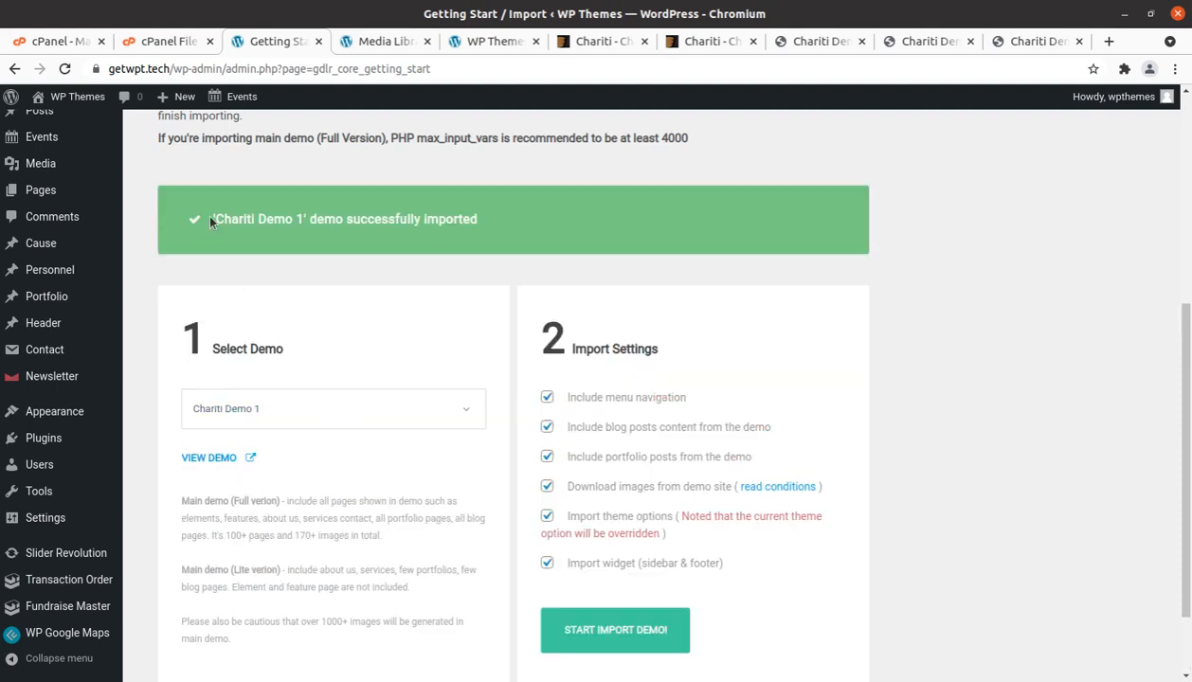
left_click_drag(214, 214, 304, 212)
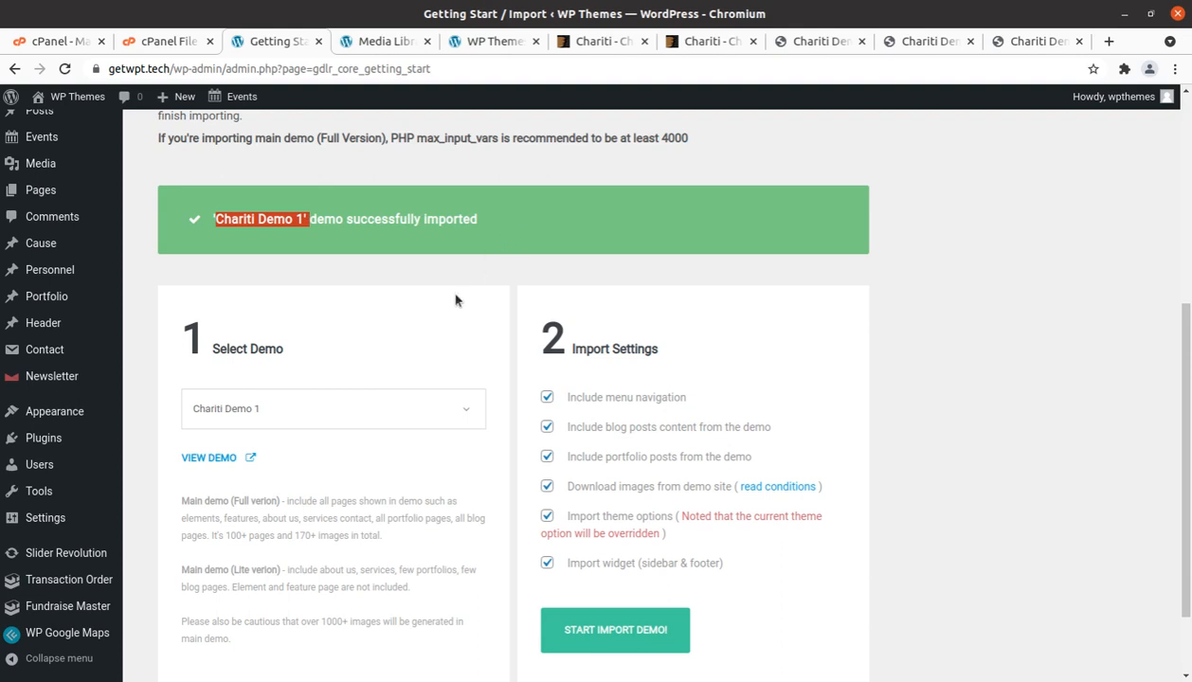
scroll(442, 317, "down", 1)
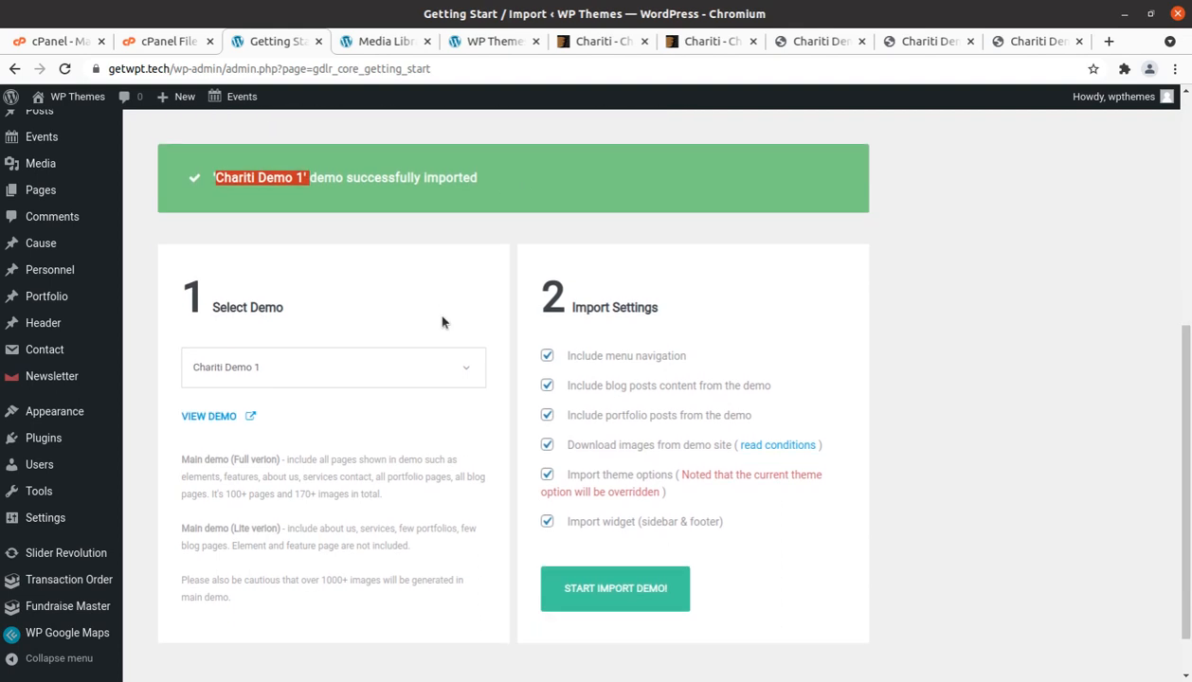
scroll(492, 380, "up", 4)
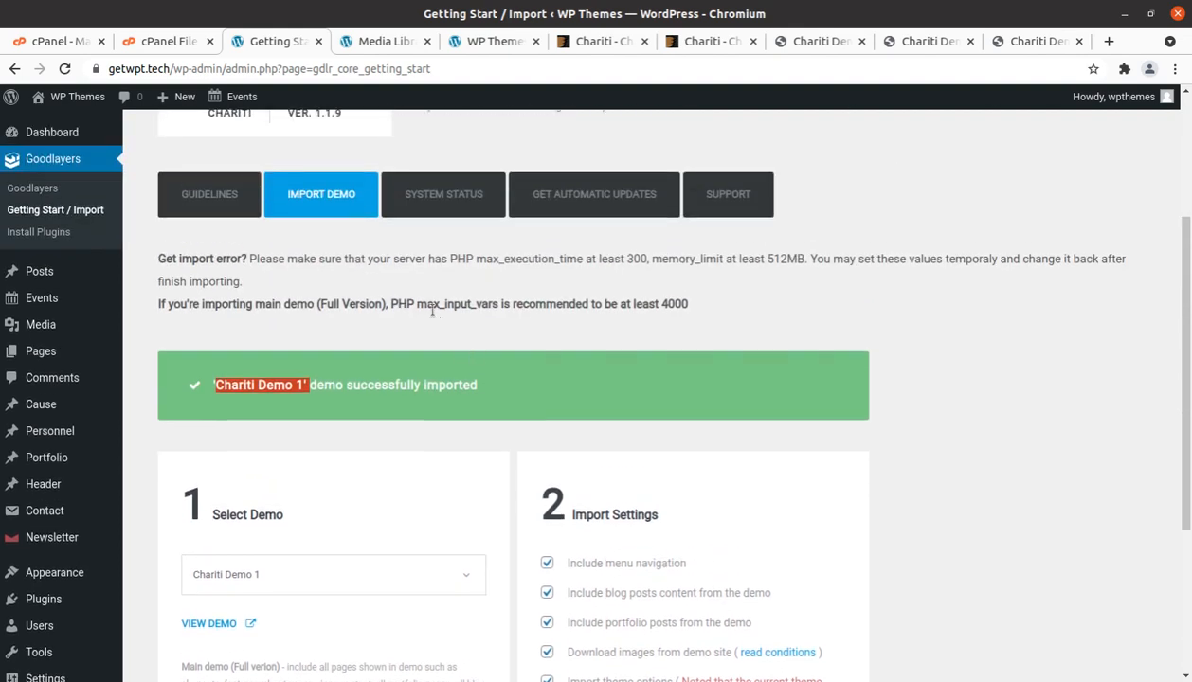
left_click(438, 199)
scroll(474, 294, "down", 4)
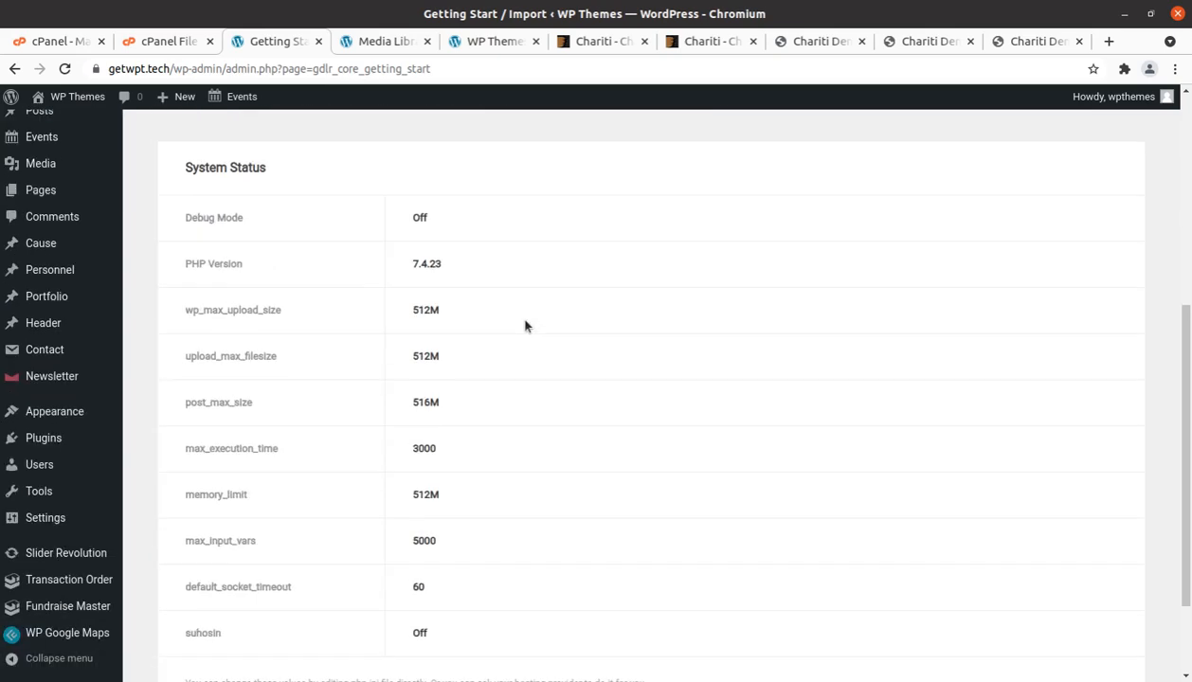
scroll(524, 325, "up", 5)
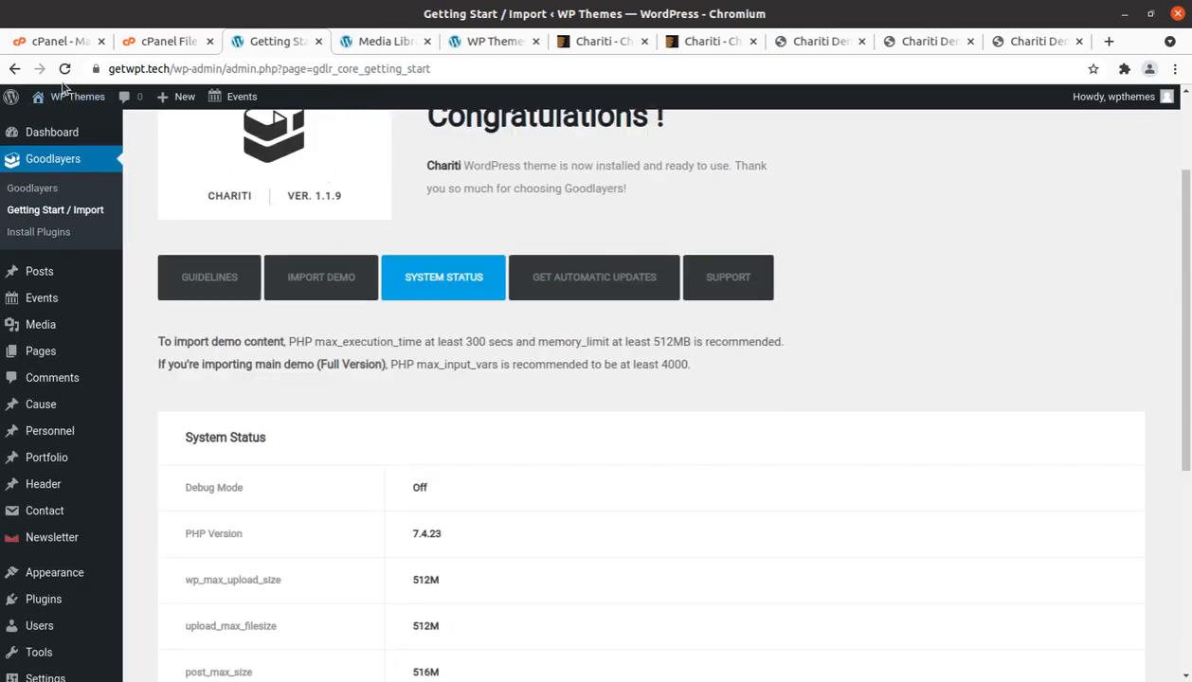
Visit the site's front page and examine the imported demo's header, slider area, page sections and navigation menus
left_click(379, 42)
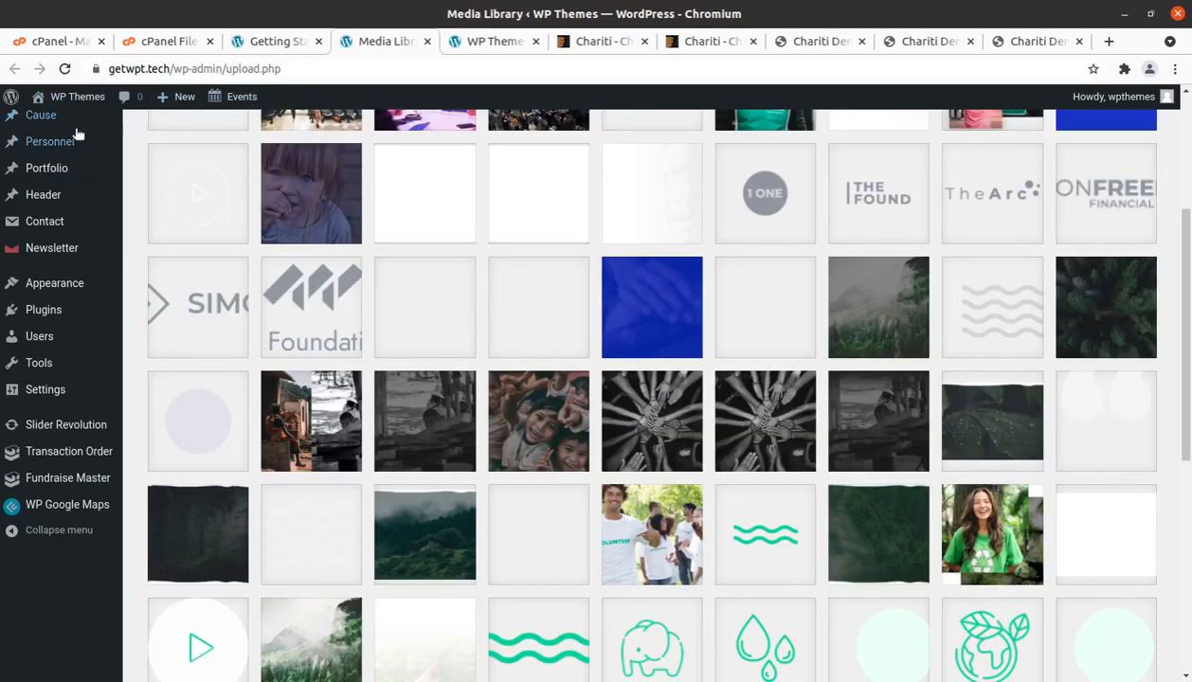
scroll(284, 239, "down", 2)
scroll(211, 239, "up", 5)
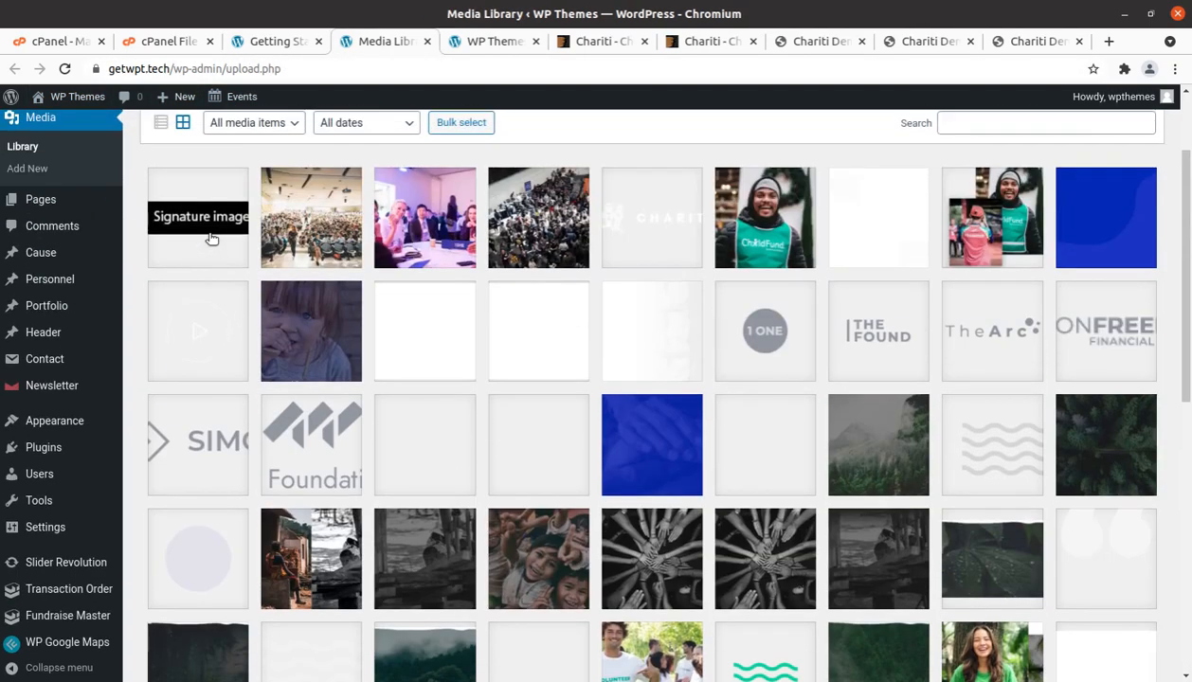
left_click(63, 112)
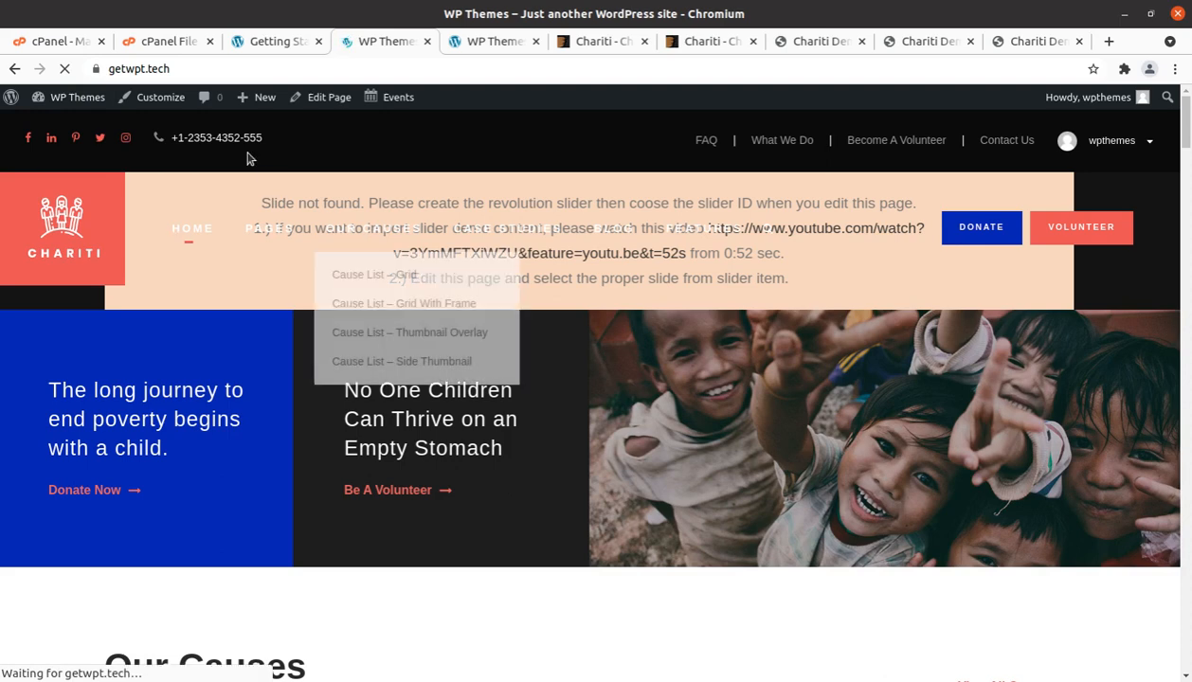
mouse_move(58, 102)
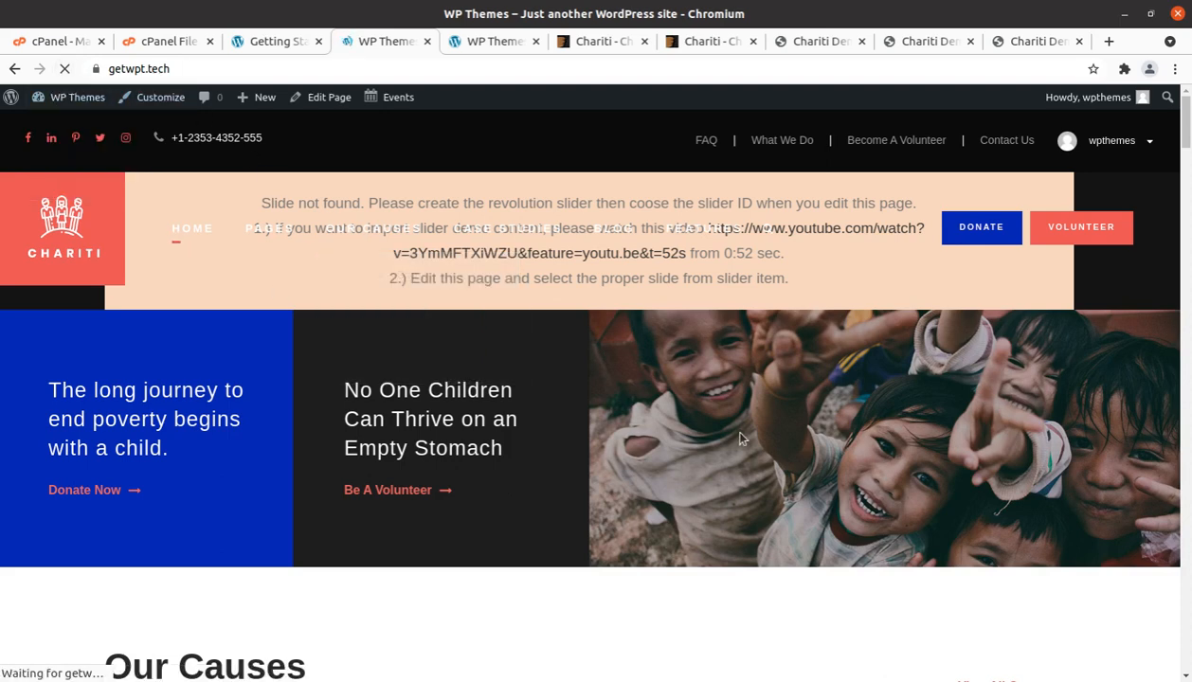
scroll(742, 438, "down", 5)
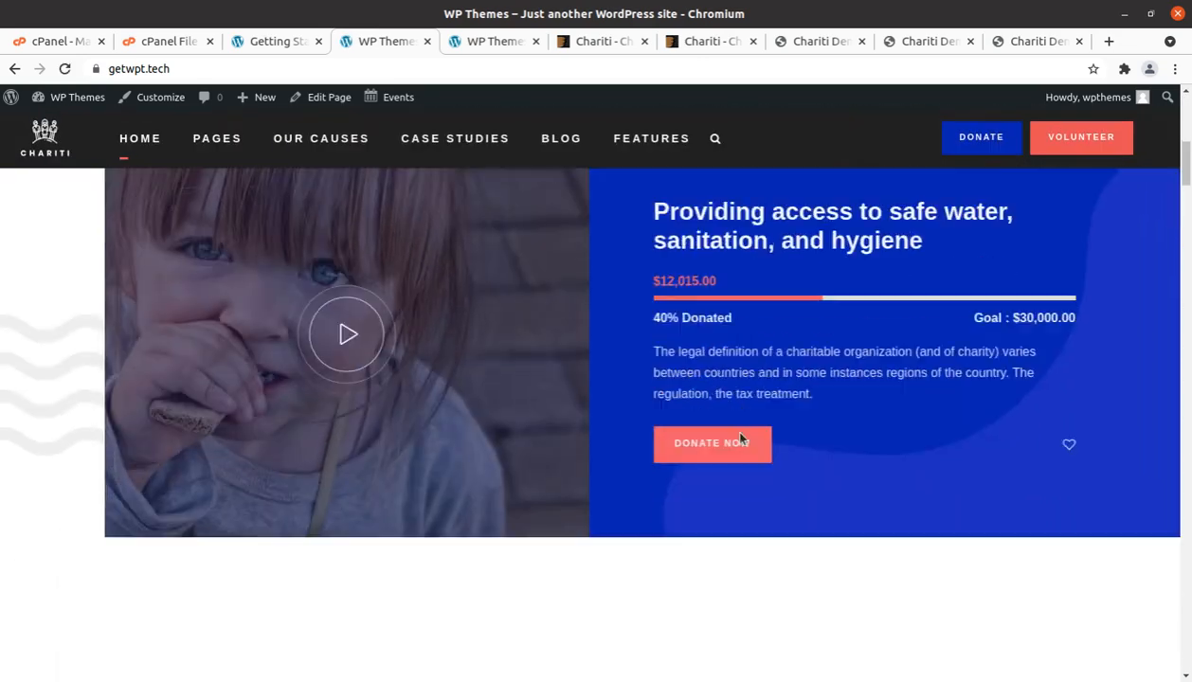
scroll(742, 438, "up", 5)
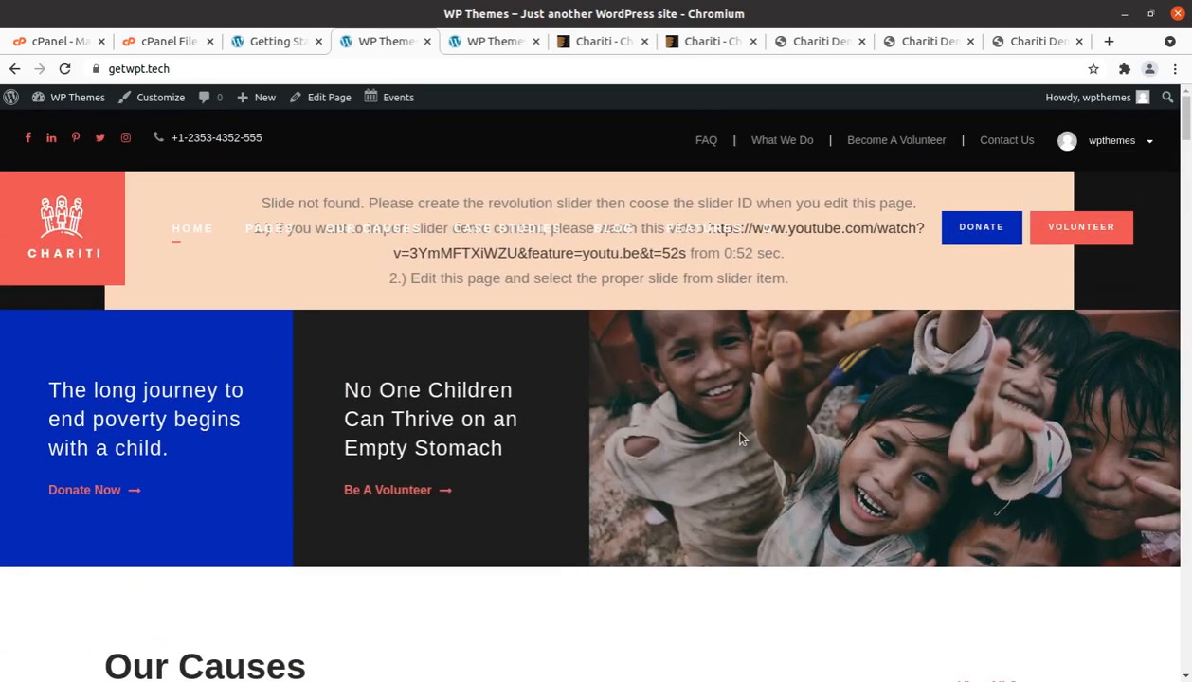
mouse_move(325, 243)
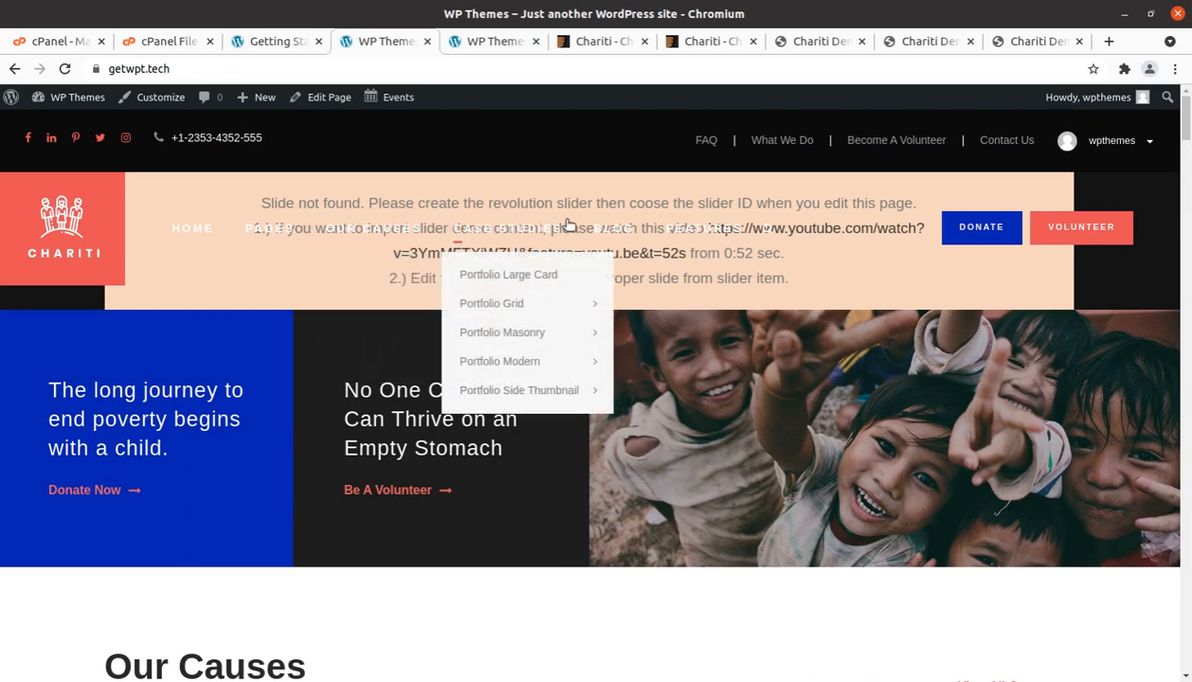
mouse_move(679, 224)
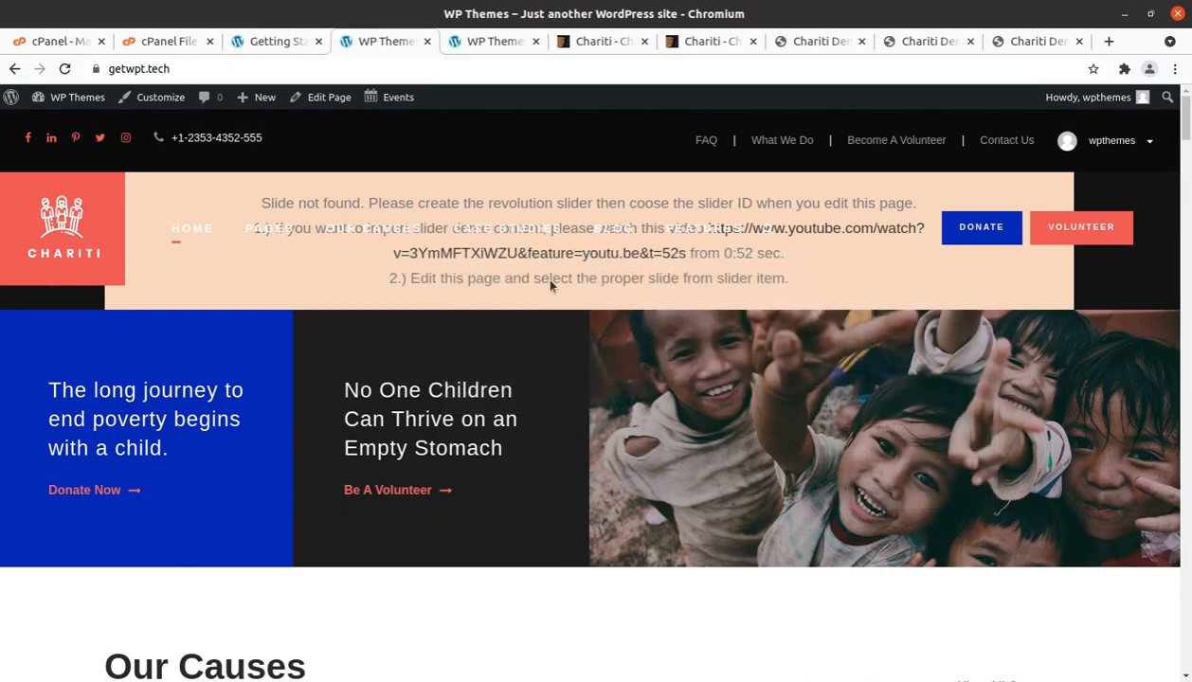
Review the imported home page from the hero area through the Our Causes and Who are we sections
scroll(711, 478, "down", 12)
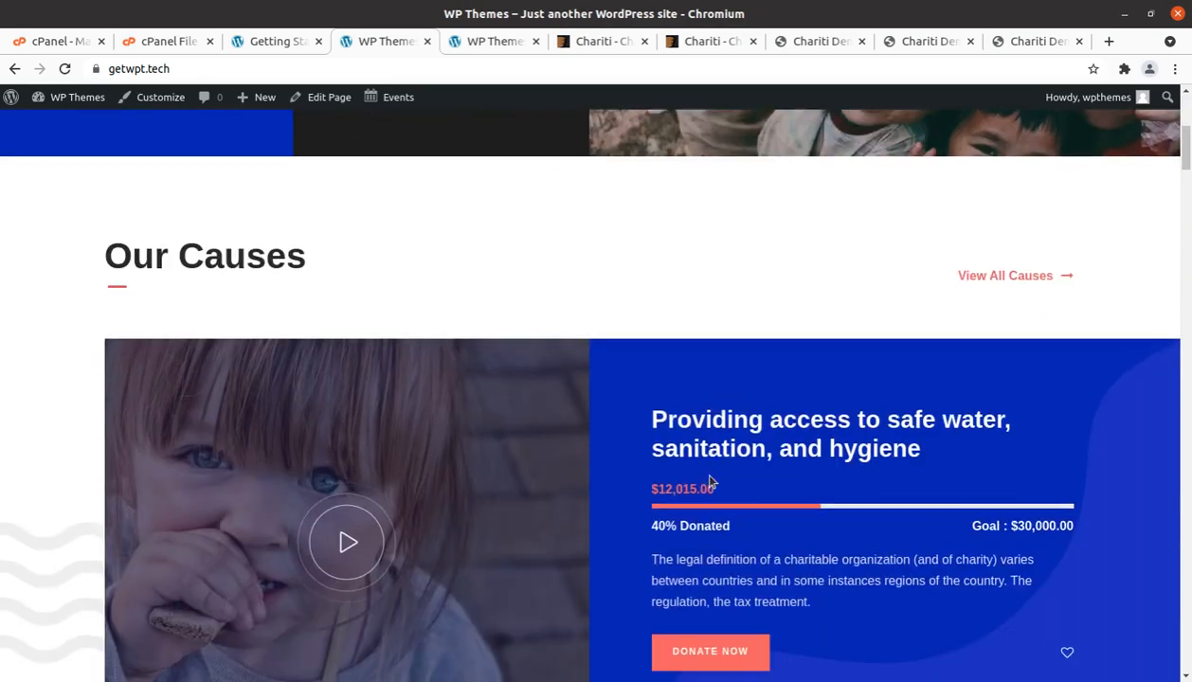
scroll(710, 482, "down", 8)
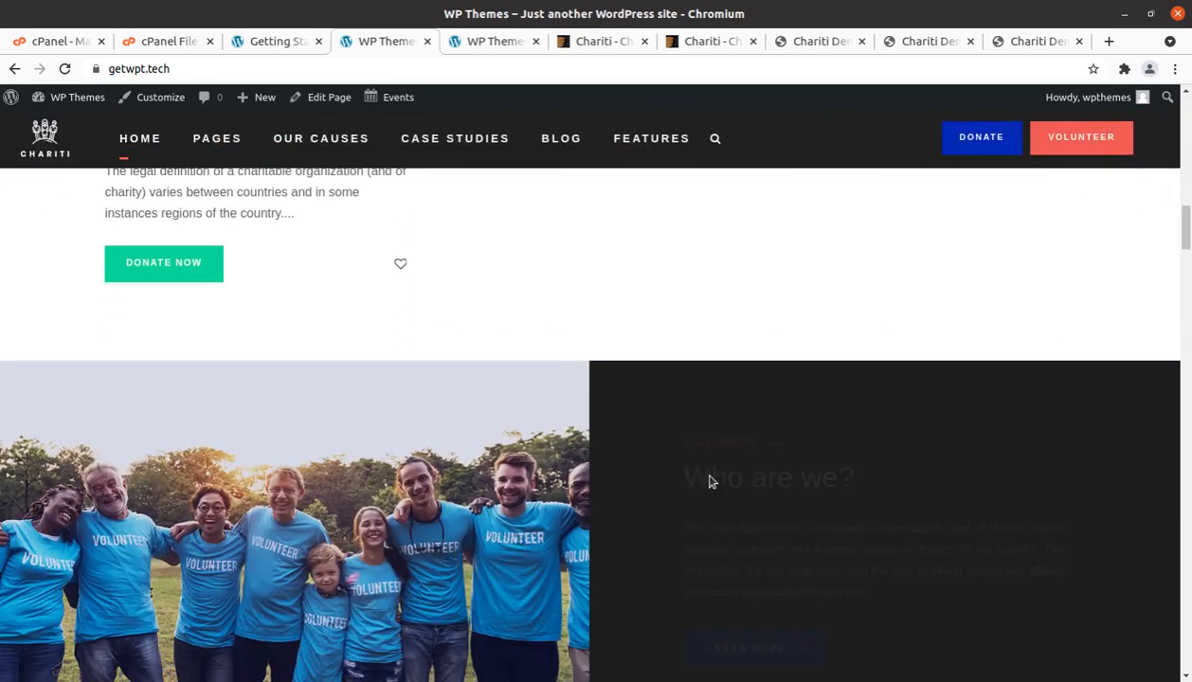
scroll(311, 138, "up", 7)
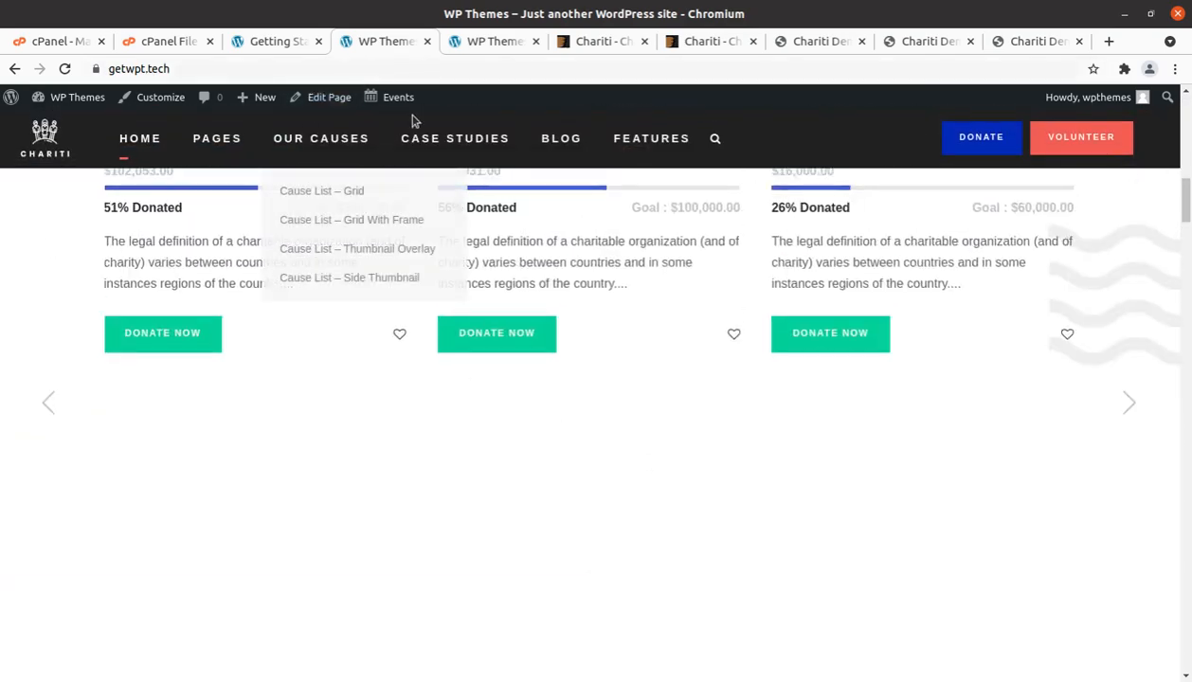
scroll(483, 447, "up", 3)
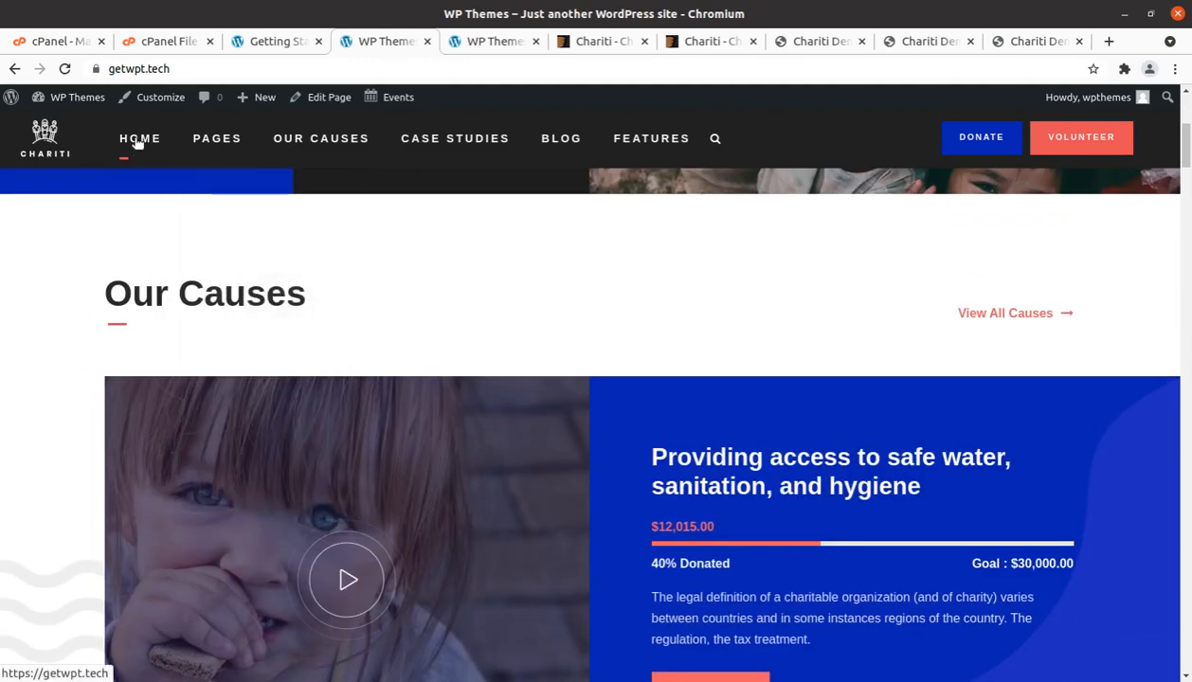
Open the About Our Organization page of the imported site and look through its content sections
mouse_move(204, 139)
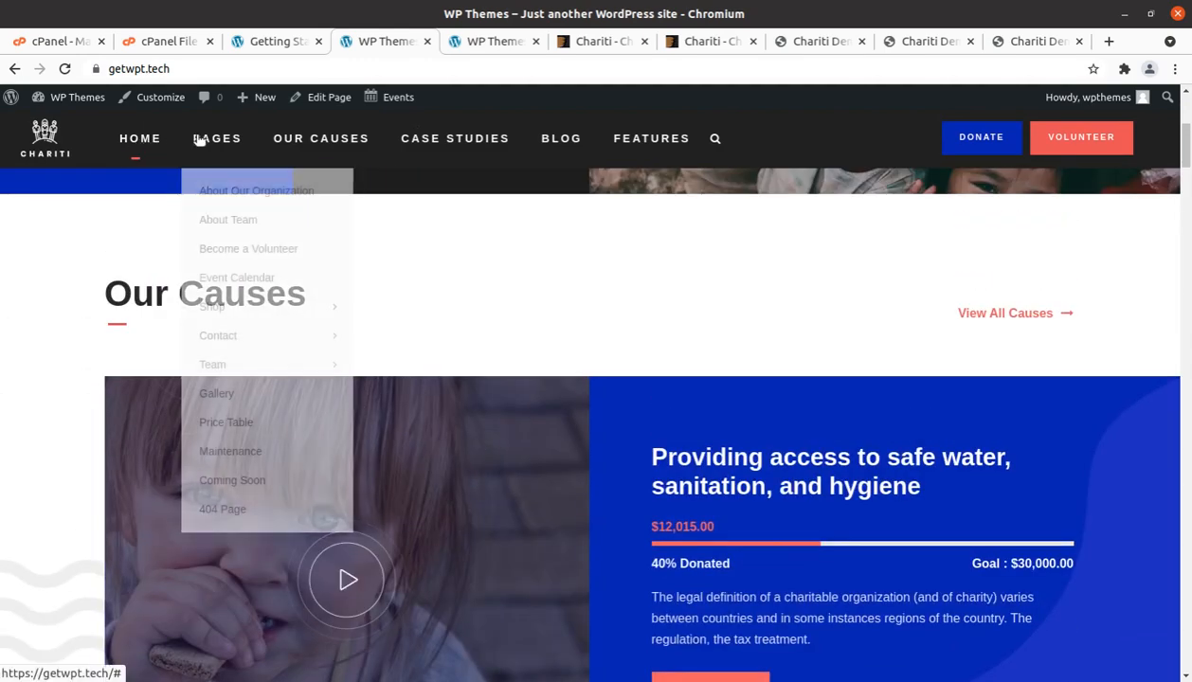
left_click(228, 193)
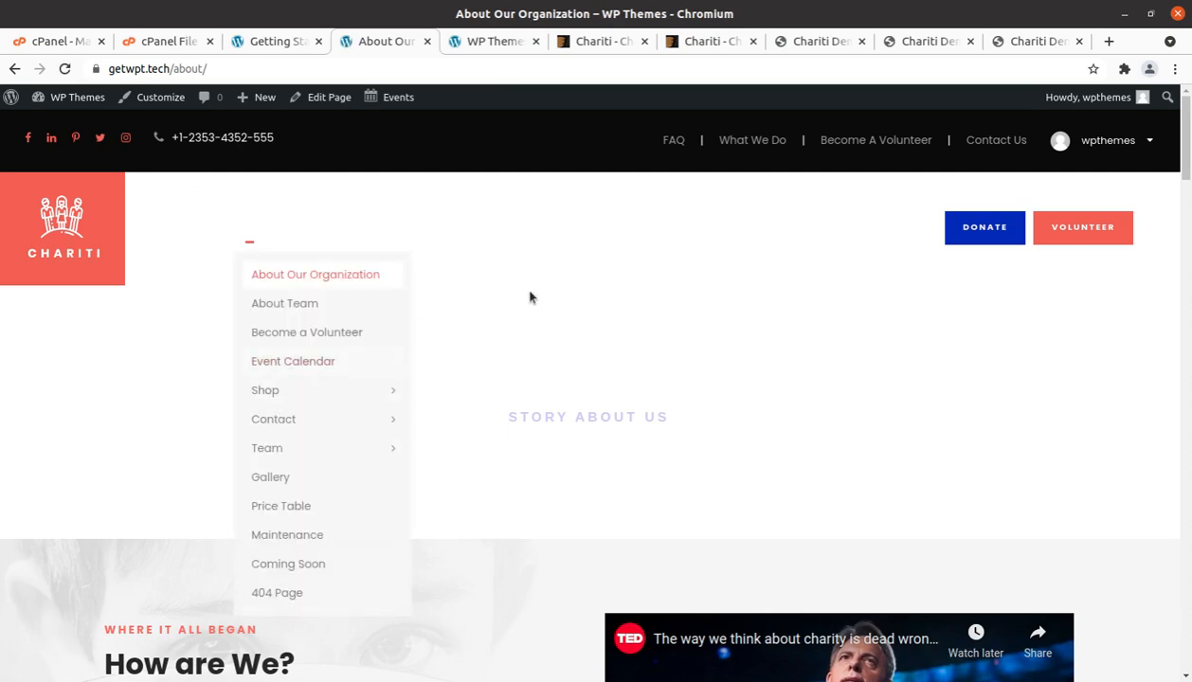
scroll(856, 555, "down", 4)
scroll(807, 536, "down", 6)
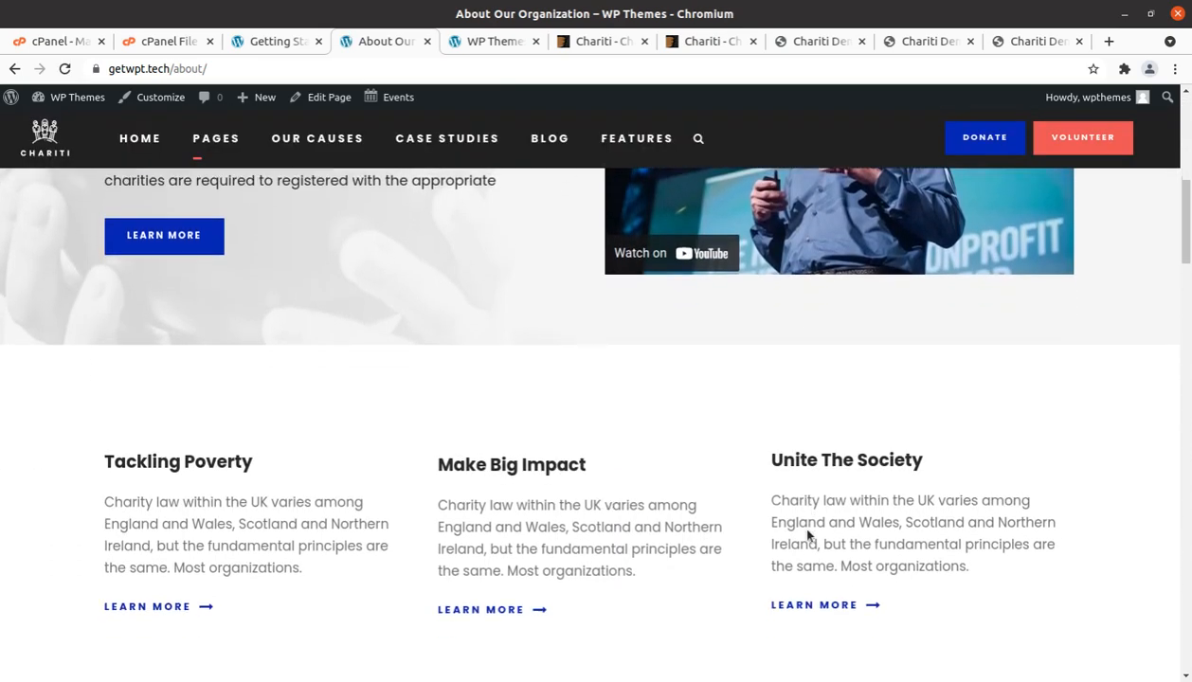
scroll(465, 308, "up", 3)
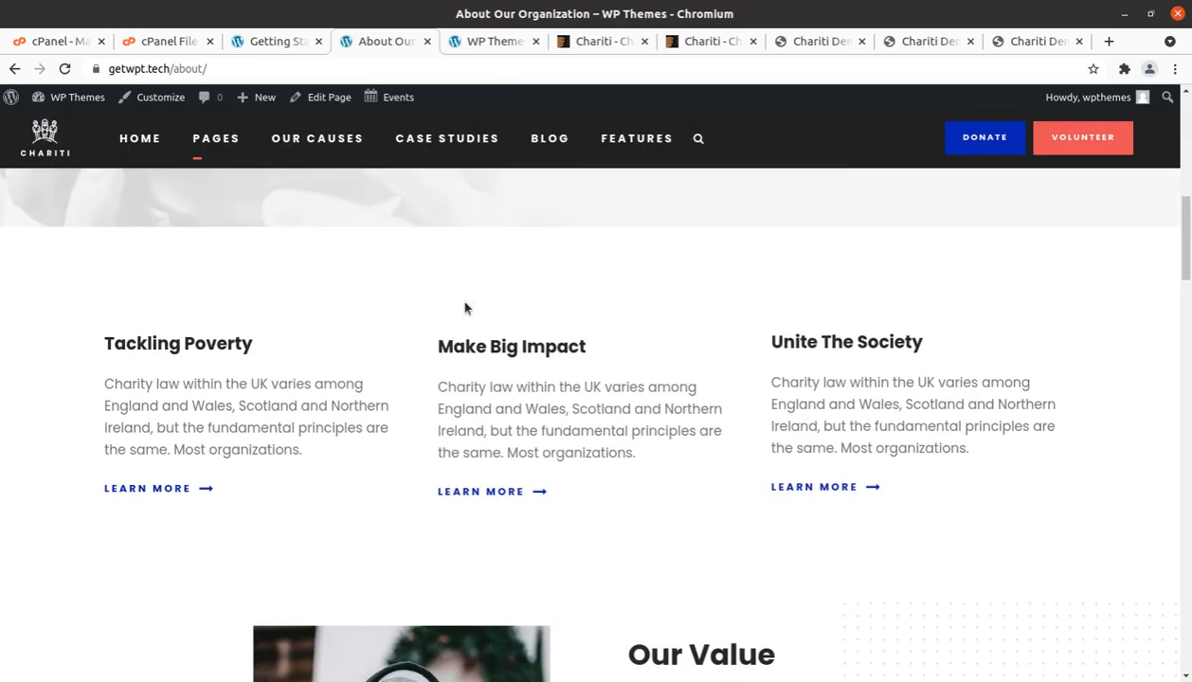
Return to the site's home page and view the portfolio layouts listed under Case Studies
left_click(130, 147)
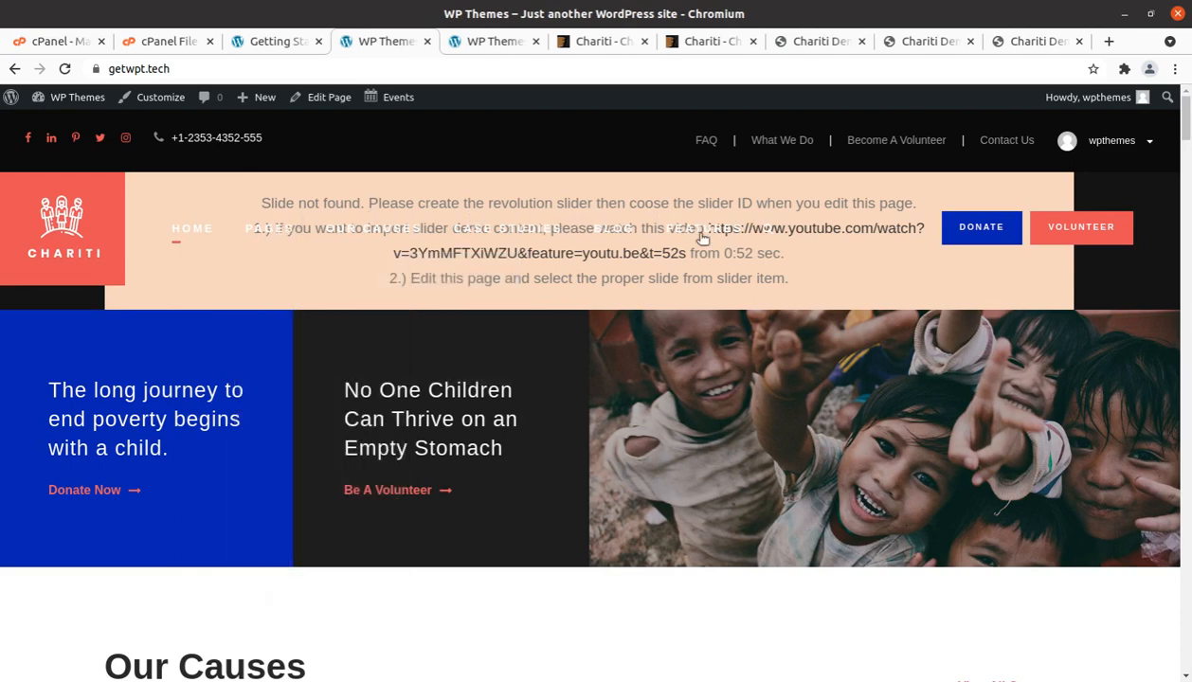
mouse_move(526, 236)
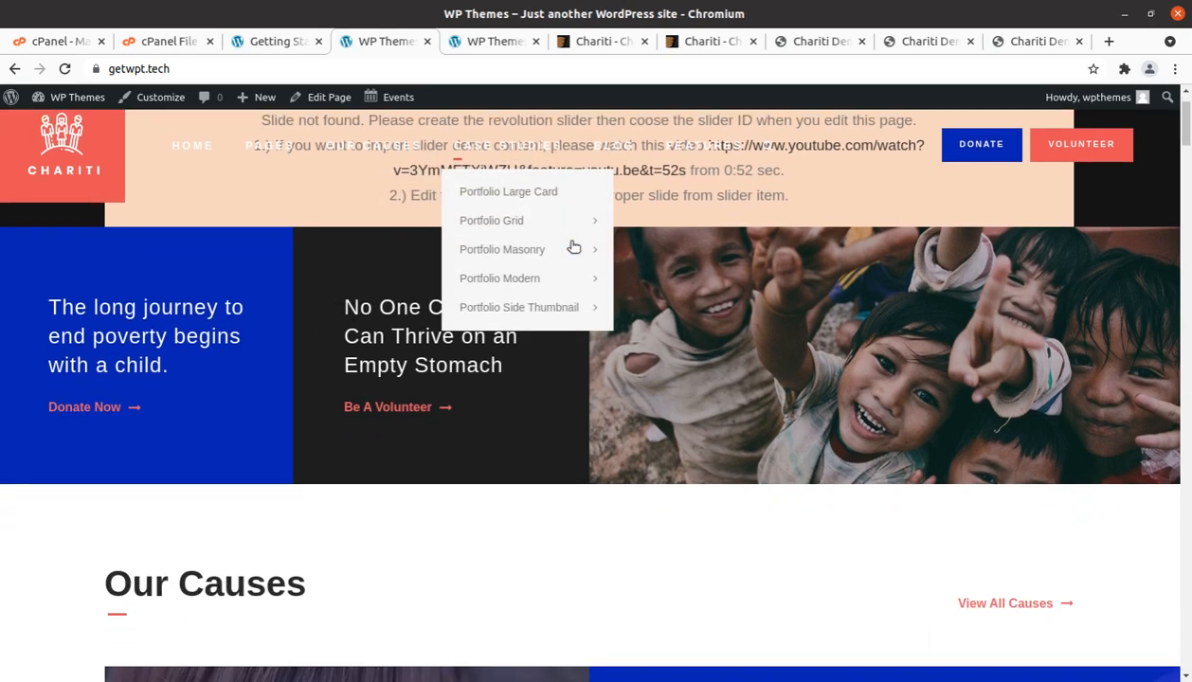
mouse_move(568, 331)
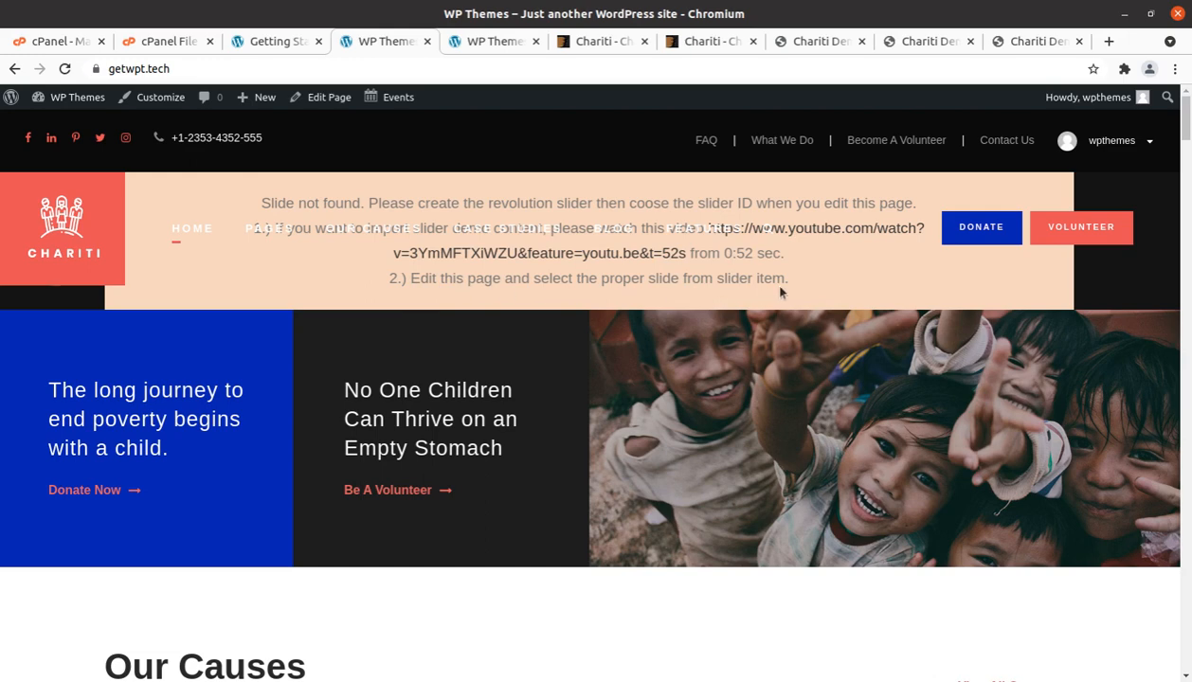
Open the WordPress dashboard from the site and close the old Getting Start / Import browser tab
mouse_move(78, 105)
left_click(52, 128)
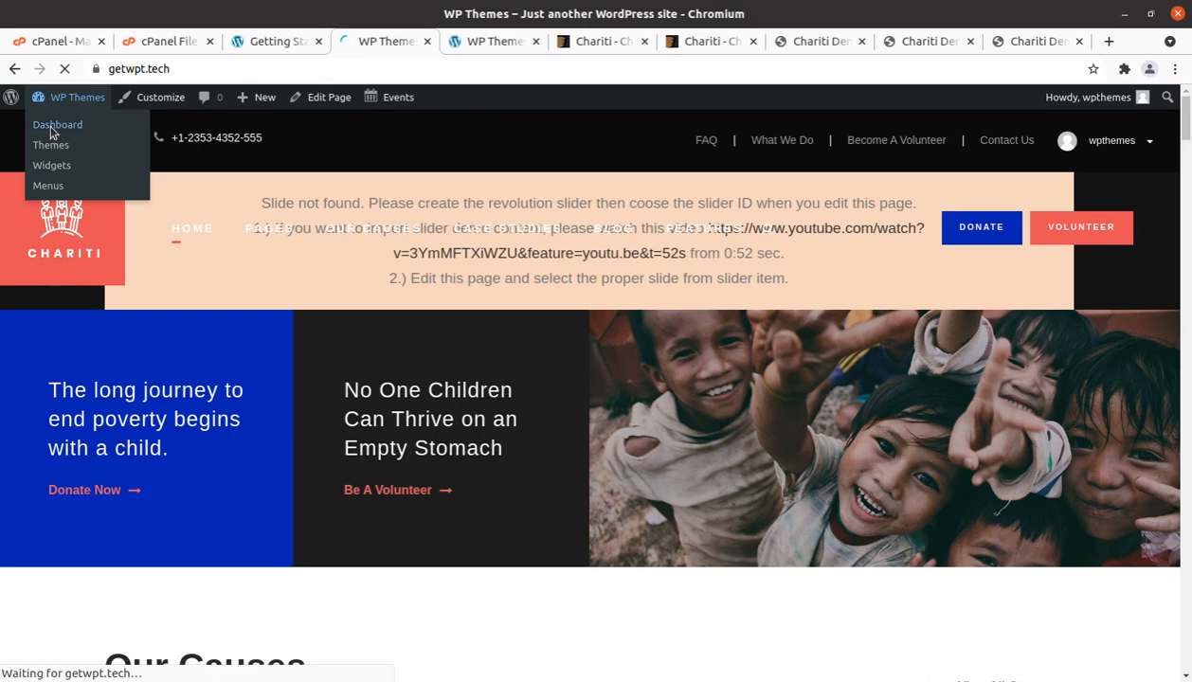
left_click(278, 43)
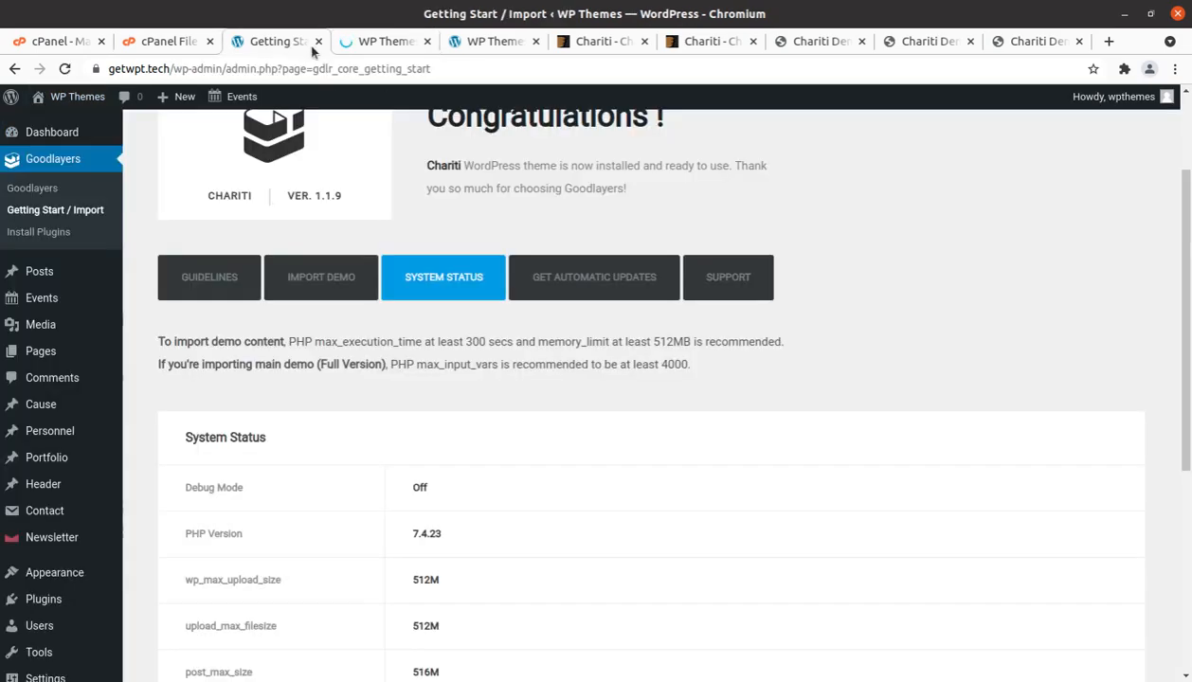
left_click(319, 42)
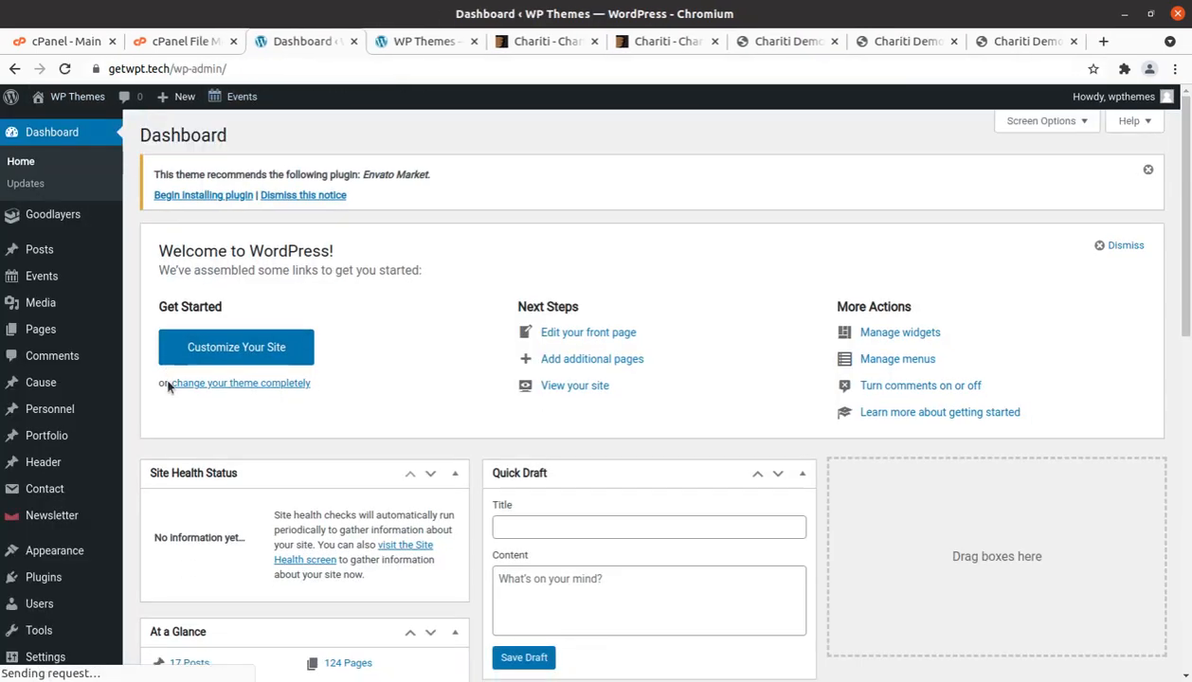
Open the Slider Revolution plugin page and look over its options for creating and importing modules
scroll(66, 587, "down", 2)
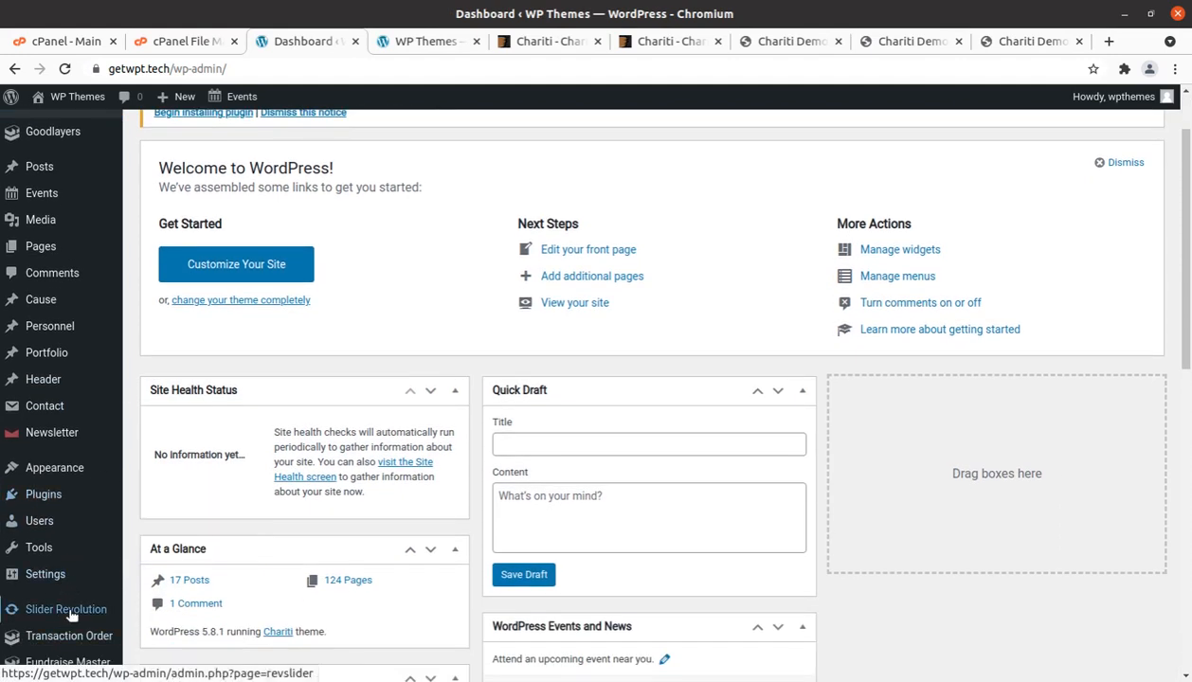
left_click(71, 614)
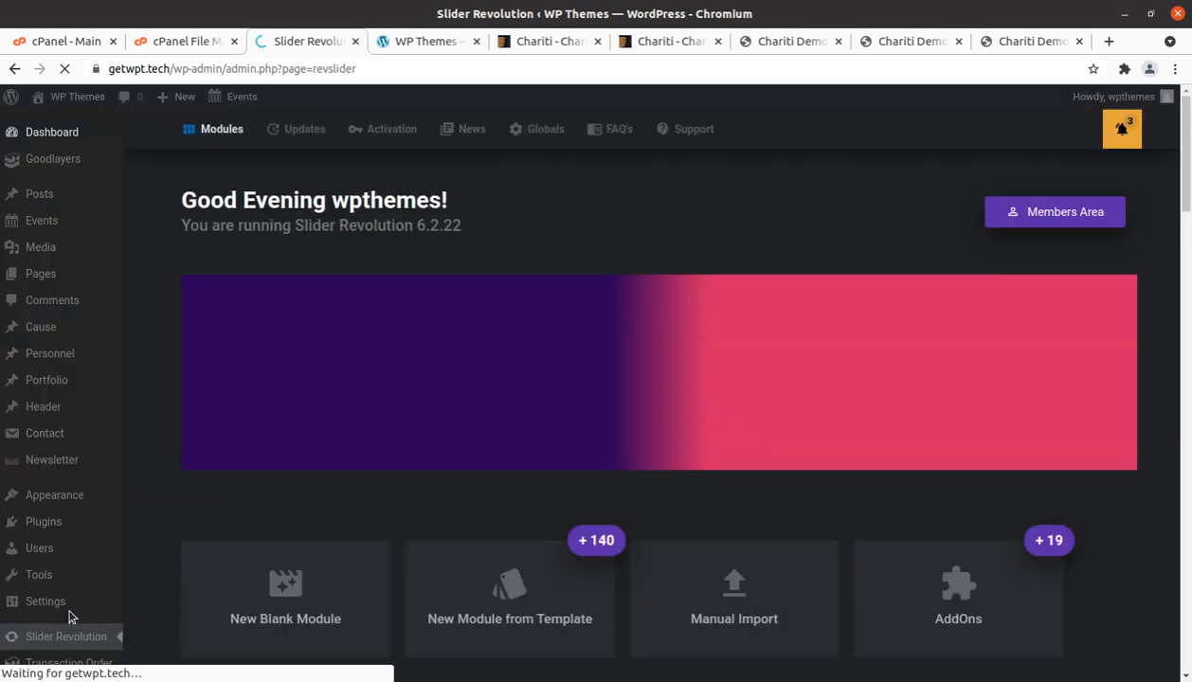
scroll(453, 555, "down", 5)
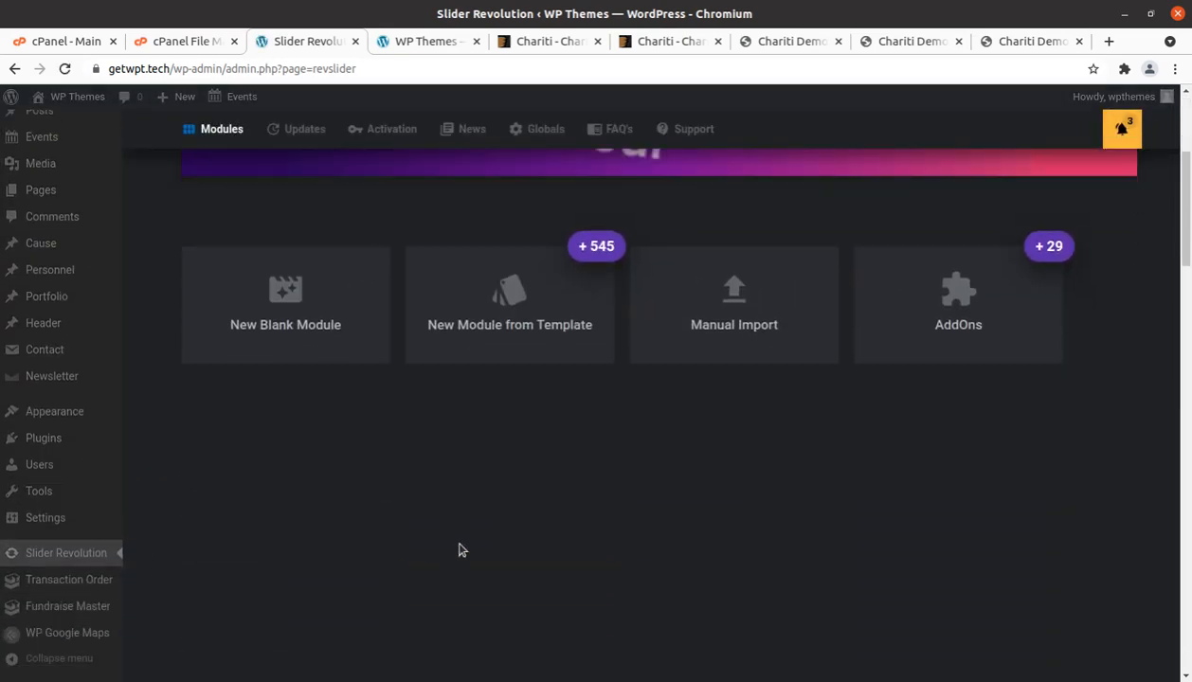
scroll(459, 550, "down", 3)
scroll(458, 551, "up", 6)
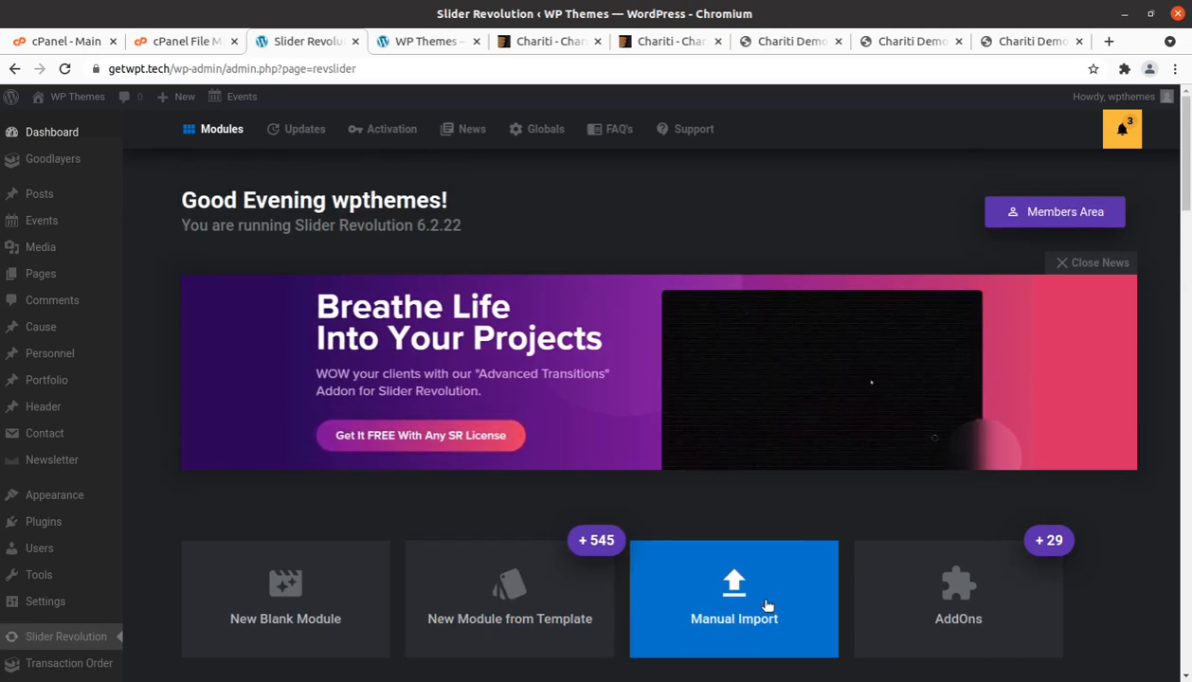
scroll(767, 607, "down", 3)
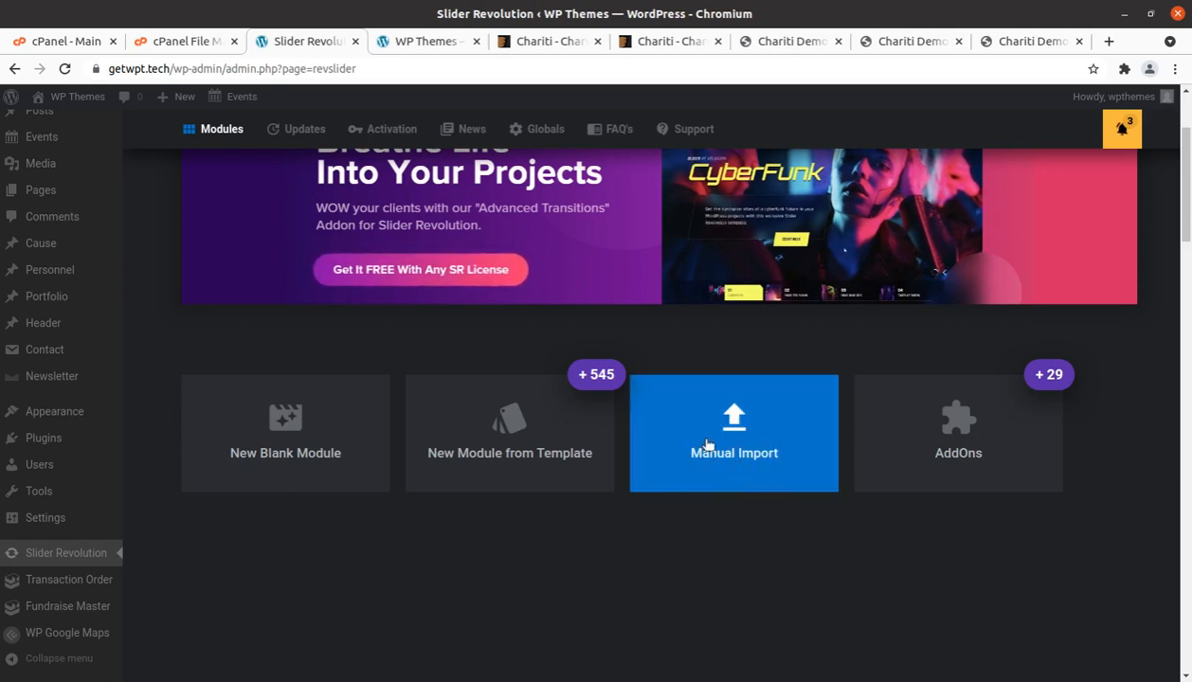
scroll(708, 446, "up", 2)
scroll(706, 445, "up", 2)
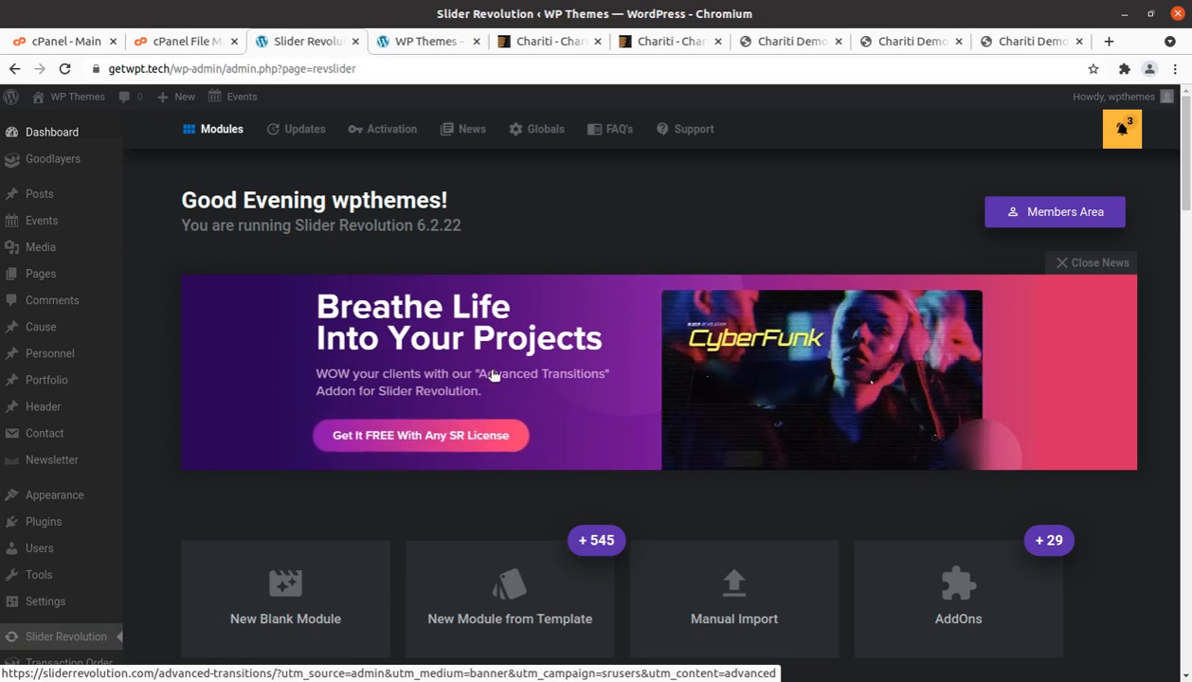
View the hero sliders on the Chariti Demo 1 and Chariti Demo 3 live previews
left_click(896, 46)
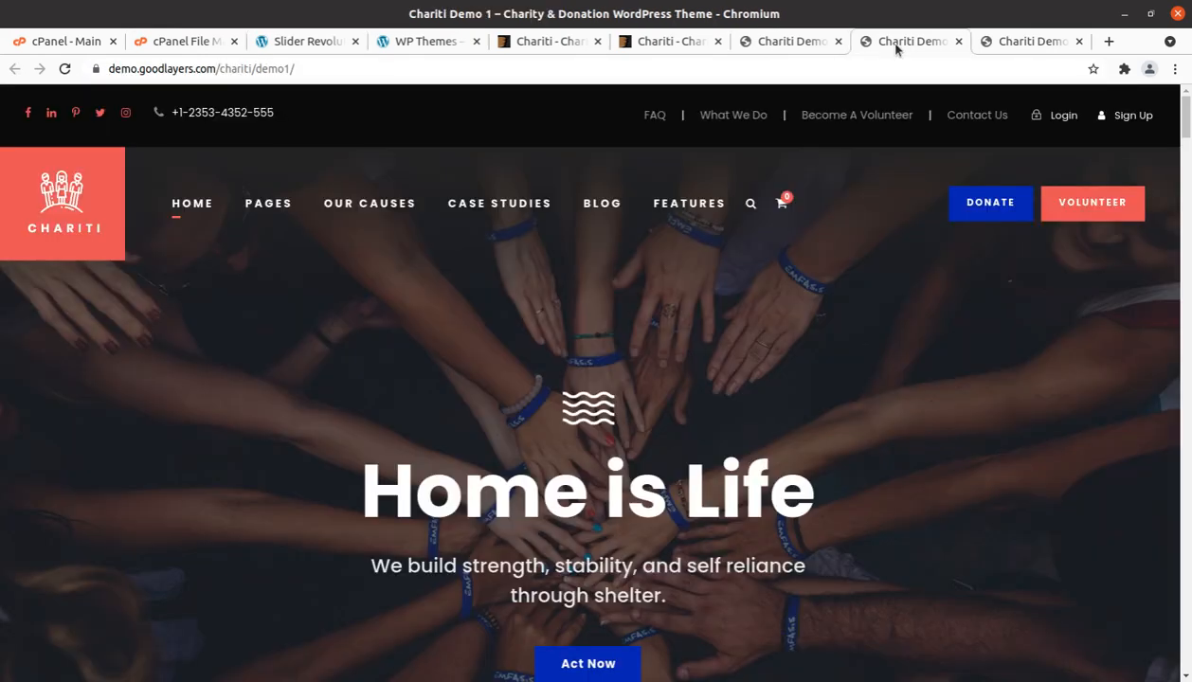
scroll(471, 546, "down", 5)
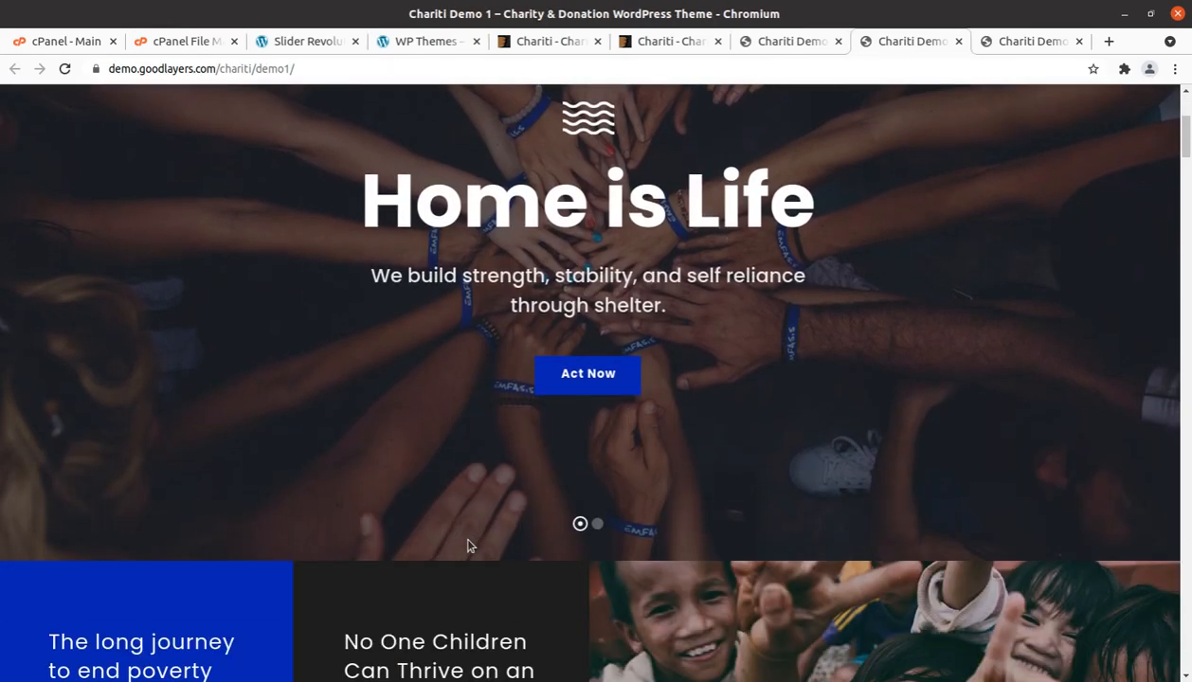
scroll(469, 546, "up", 2)
scroll(467, 545, "up", 2)
left_click(783, 43)
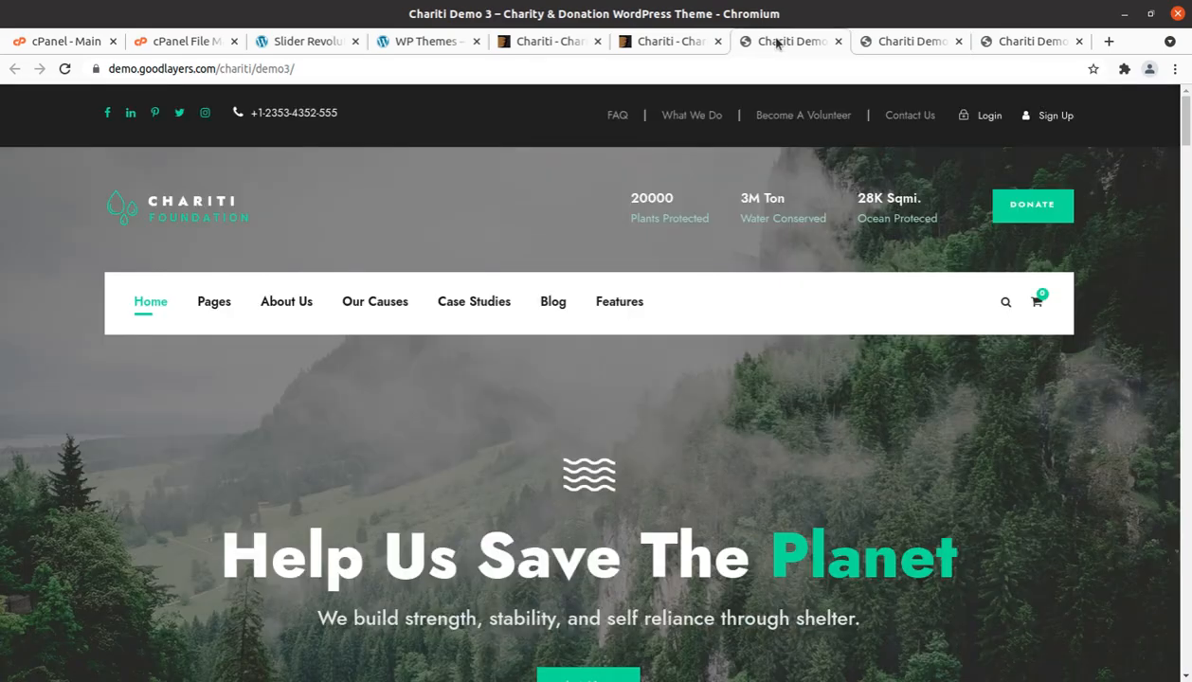
Go back to the Chariti Demo 1 preview and examine its full-width hero slider above the content blocks
left_click(913, 43)
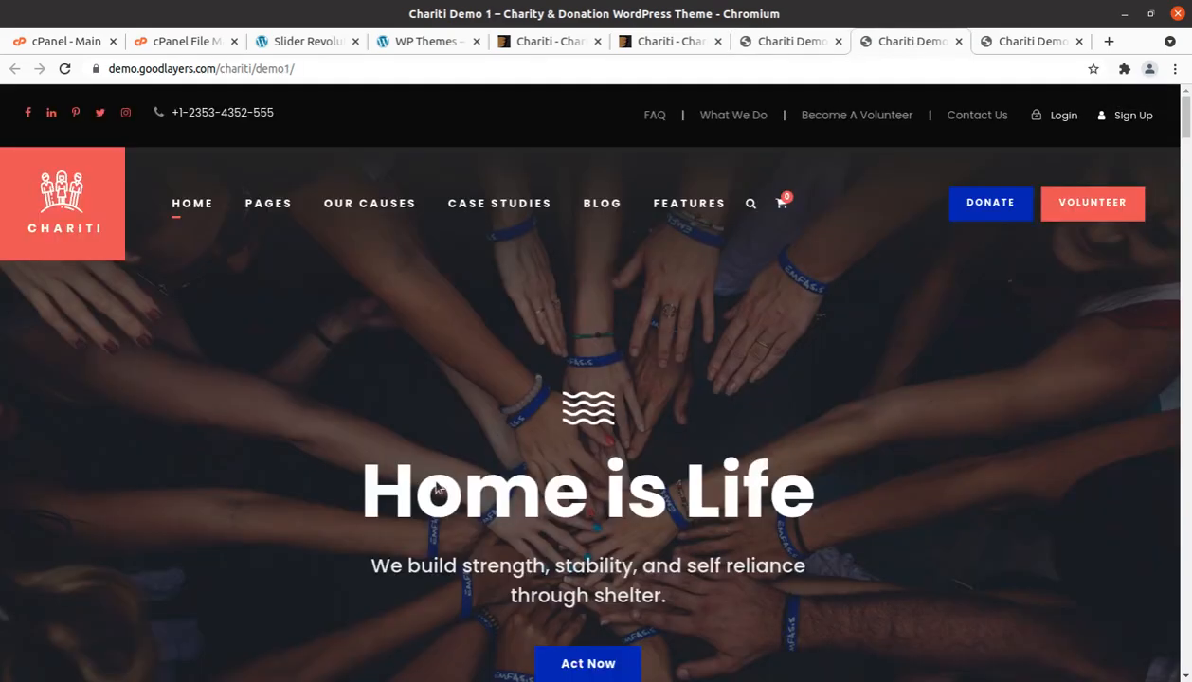
scroll(407, 503, "down", 4)
scroll(380, 531, "up", 1)
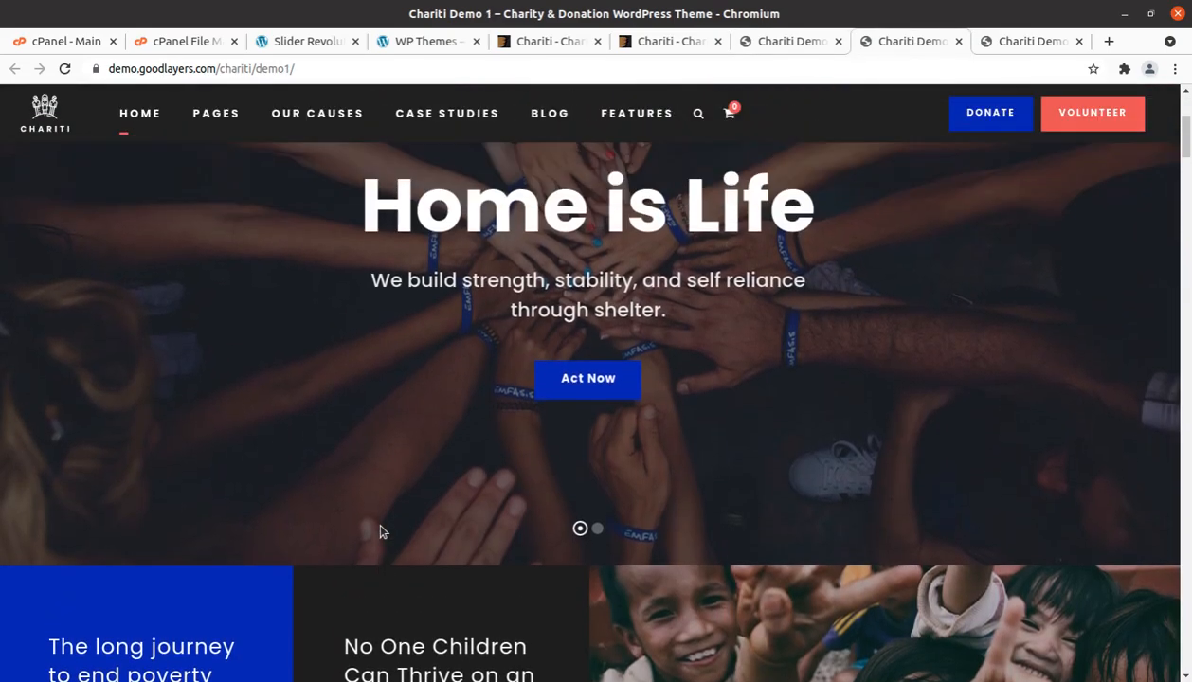
scroll(380, 532, "up", 1)
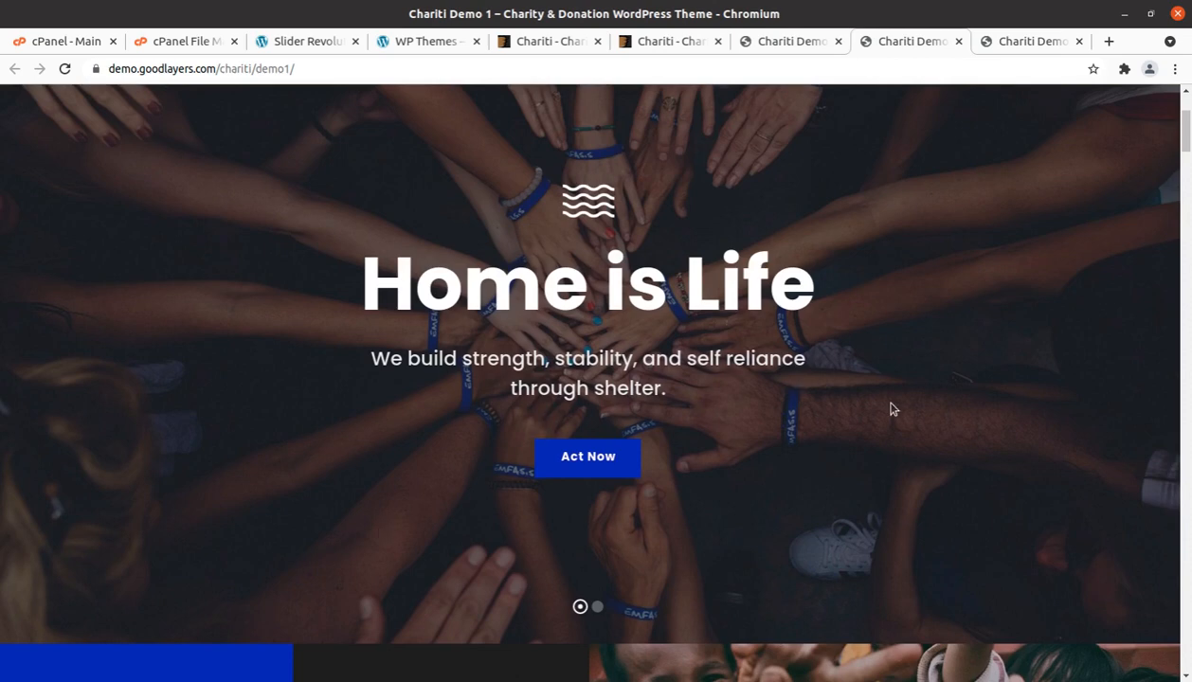
scroll(891, 409, "down", 2)
right_click(841, 310)
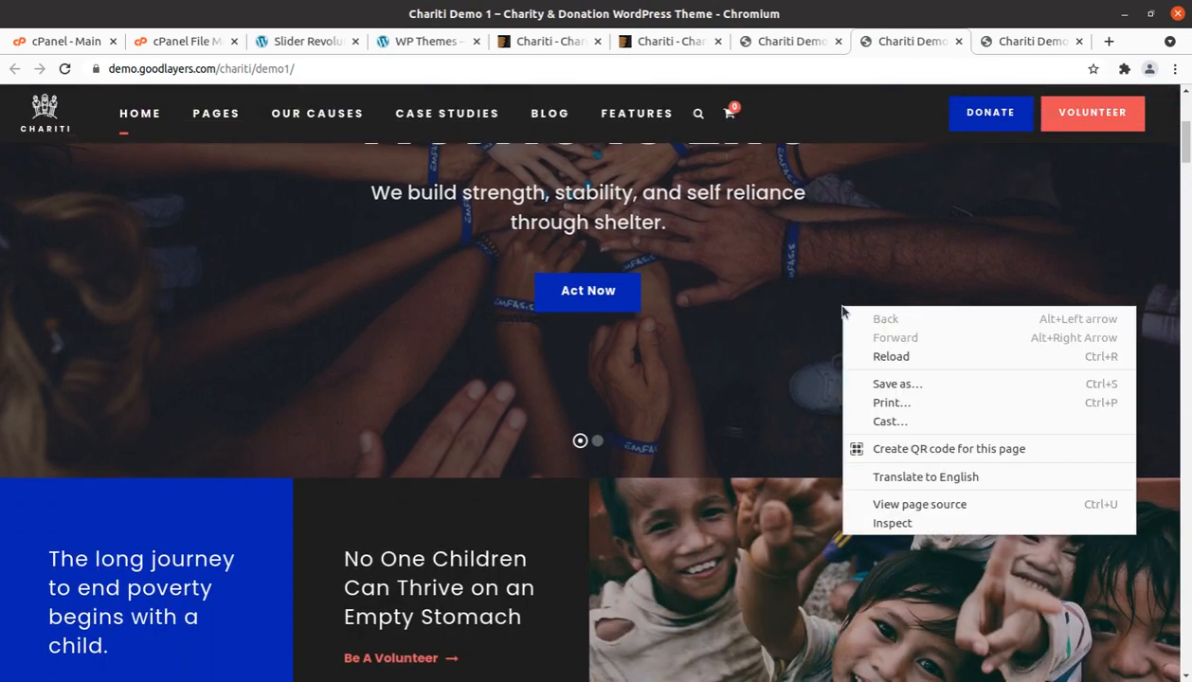
left_click(808, 292)
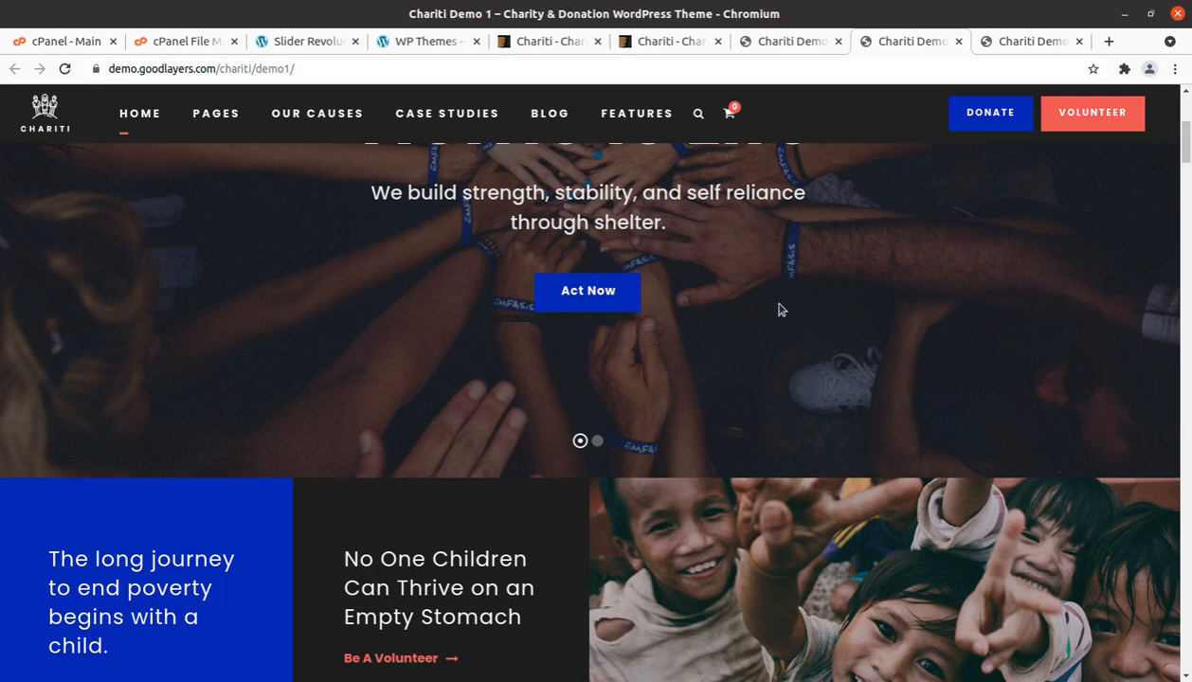
scroll(779, 310, "up", 1)
scroll(779, 310, "up", 3)
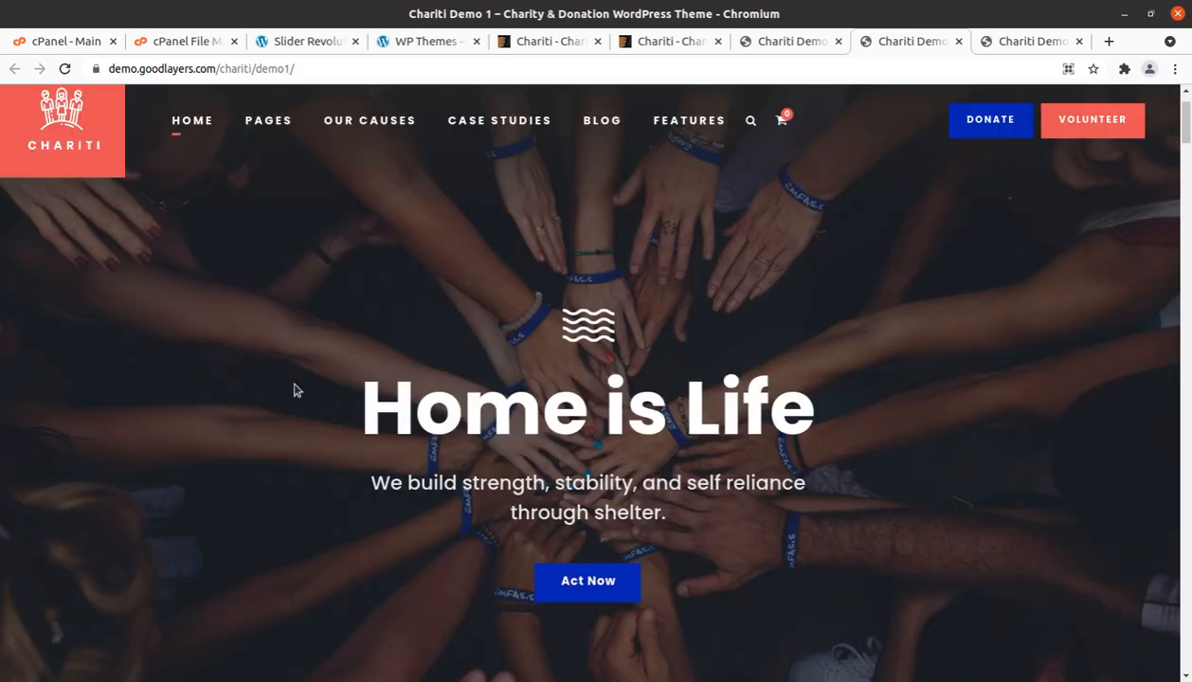
scroll(323, 272, "down", 3)
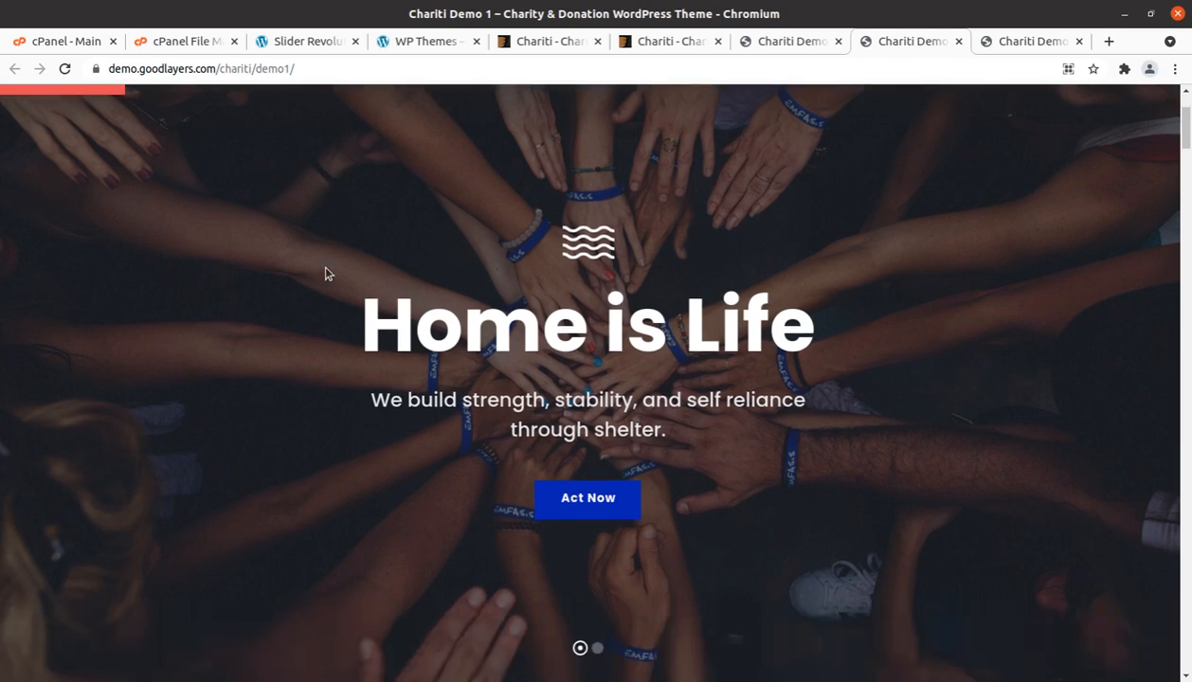
Return to the Slider Revolution admin page and review its module options, plugin updates and system requirements
left_click(306, 43)
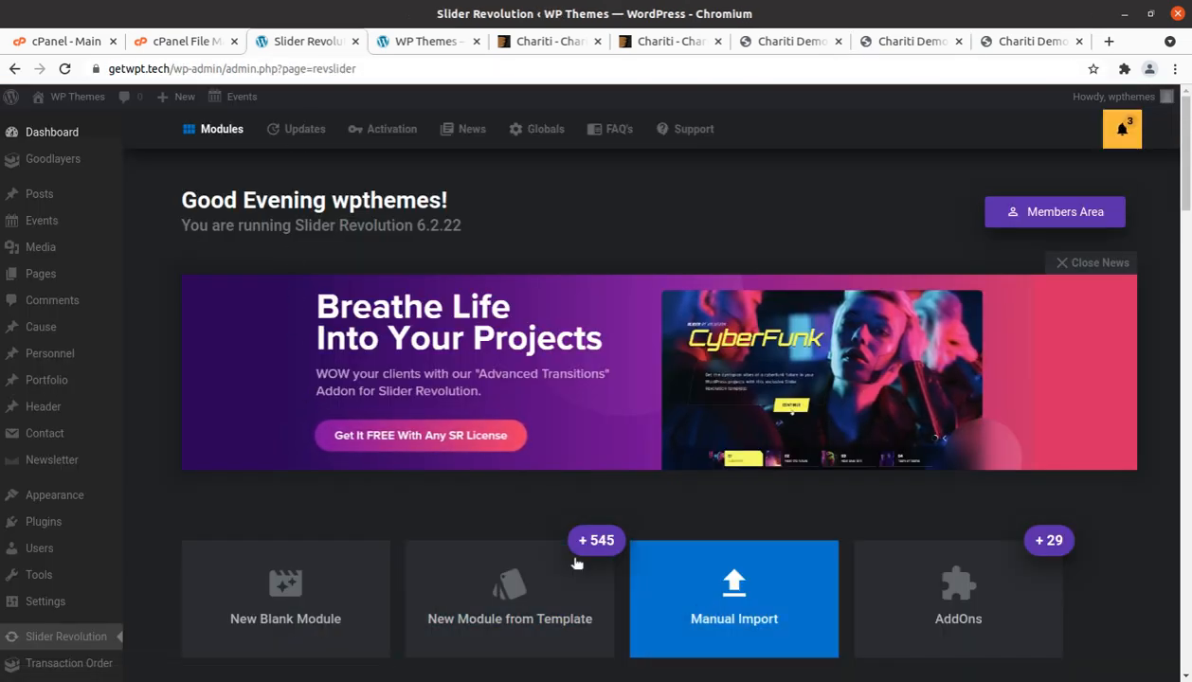
scroll(464, 527, "down", 2)
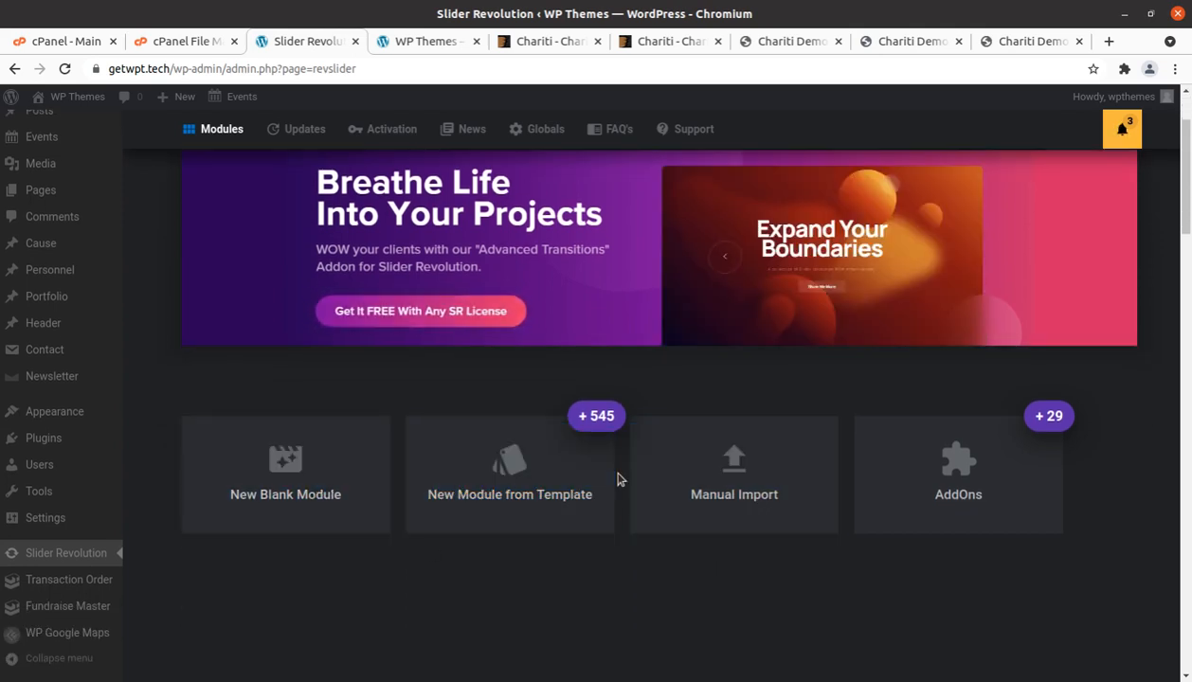
scroll(617, 479, "up", 2)
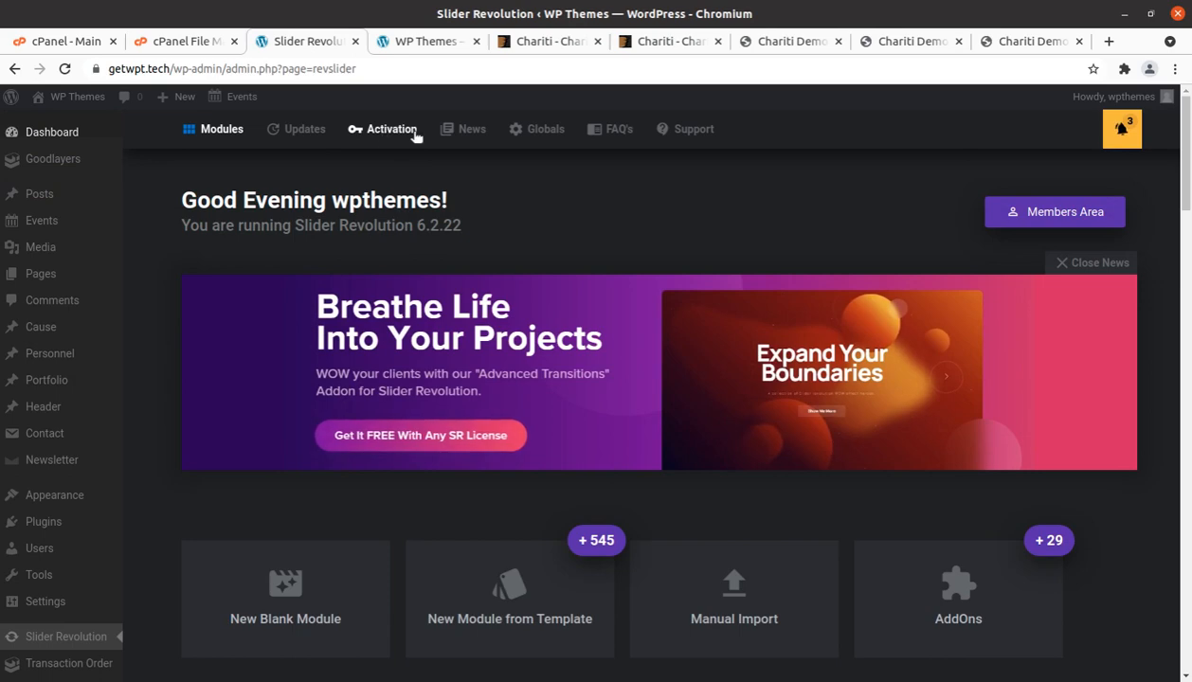
scroll(764, 496, "down", 5)
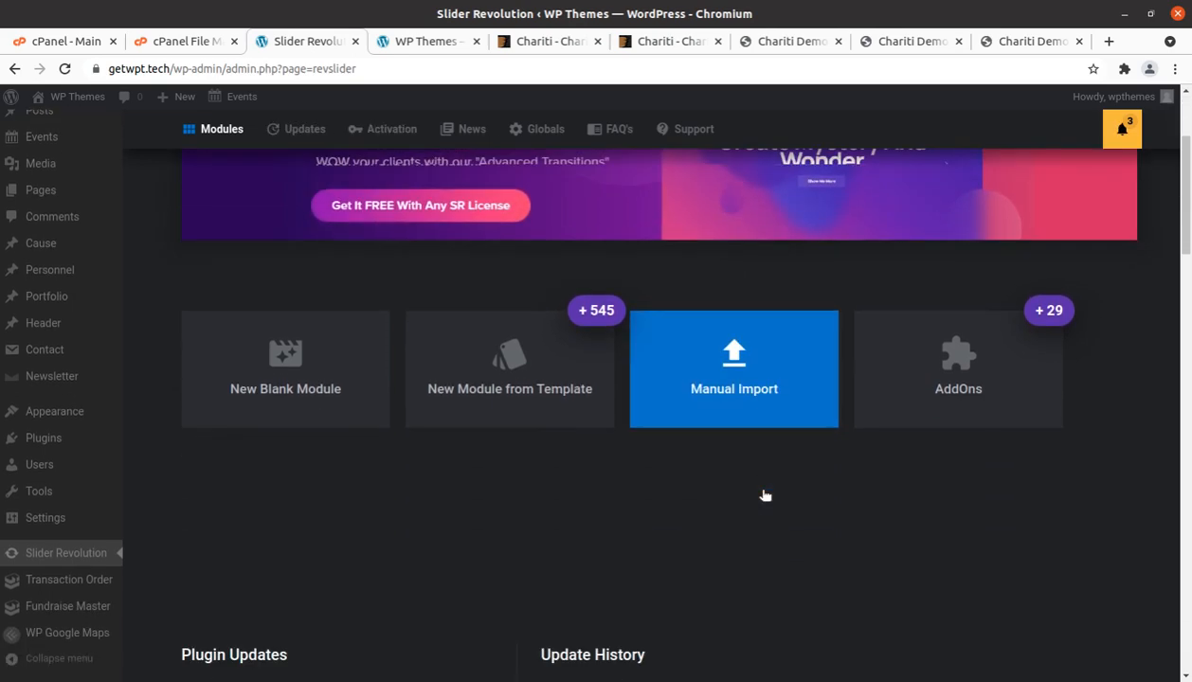
scroll(396, 437, "down", 5)
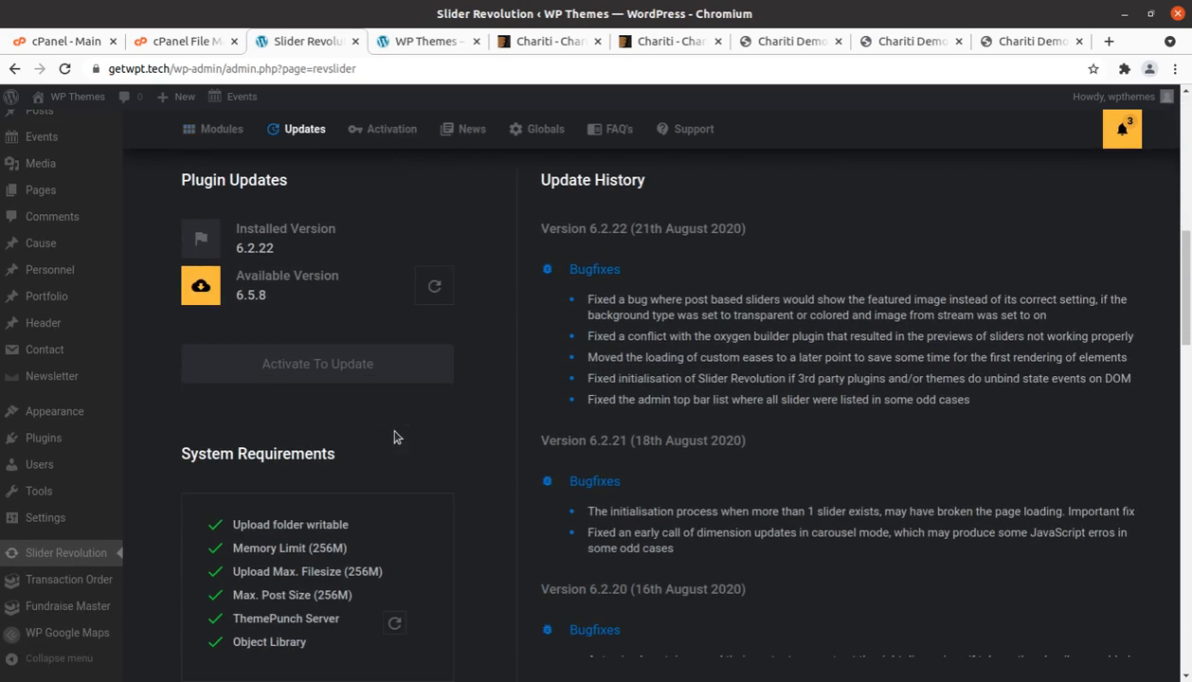
Review the license registration and premium feature sections, browse the Slider category of the module templates, and close the template library
scroll(394, 439, "down", 3)
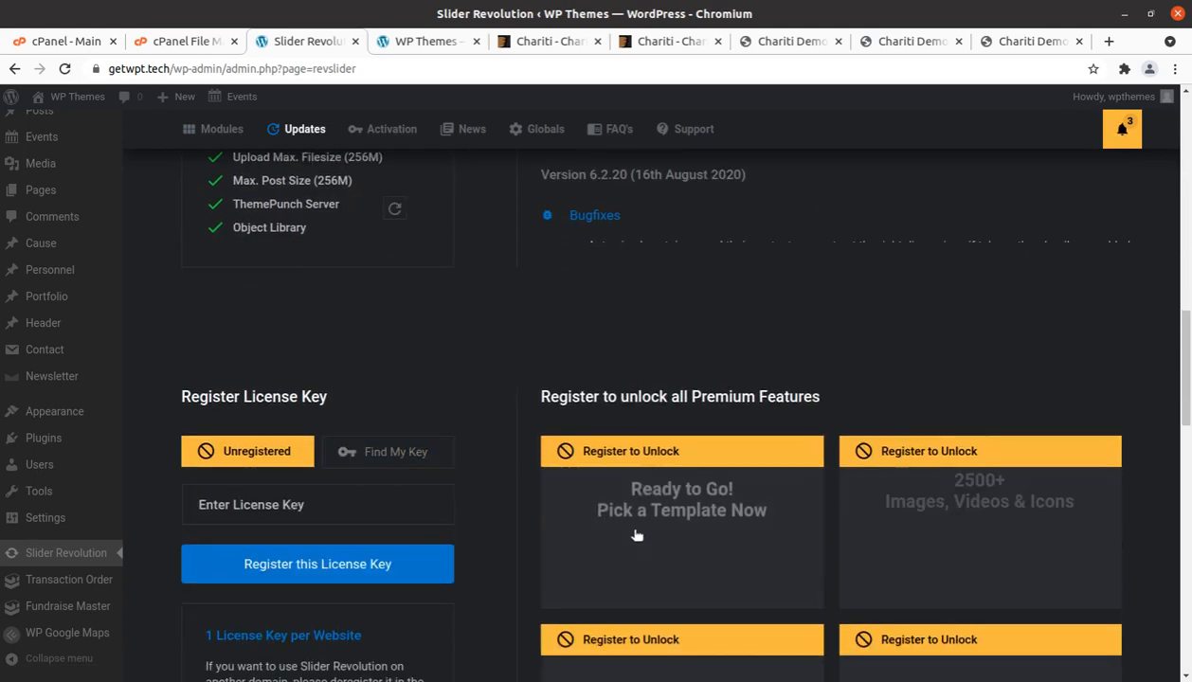
scroll(700, 418, "down", 2)
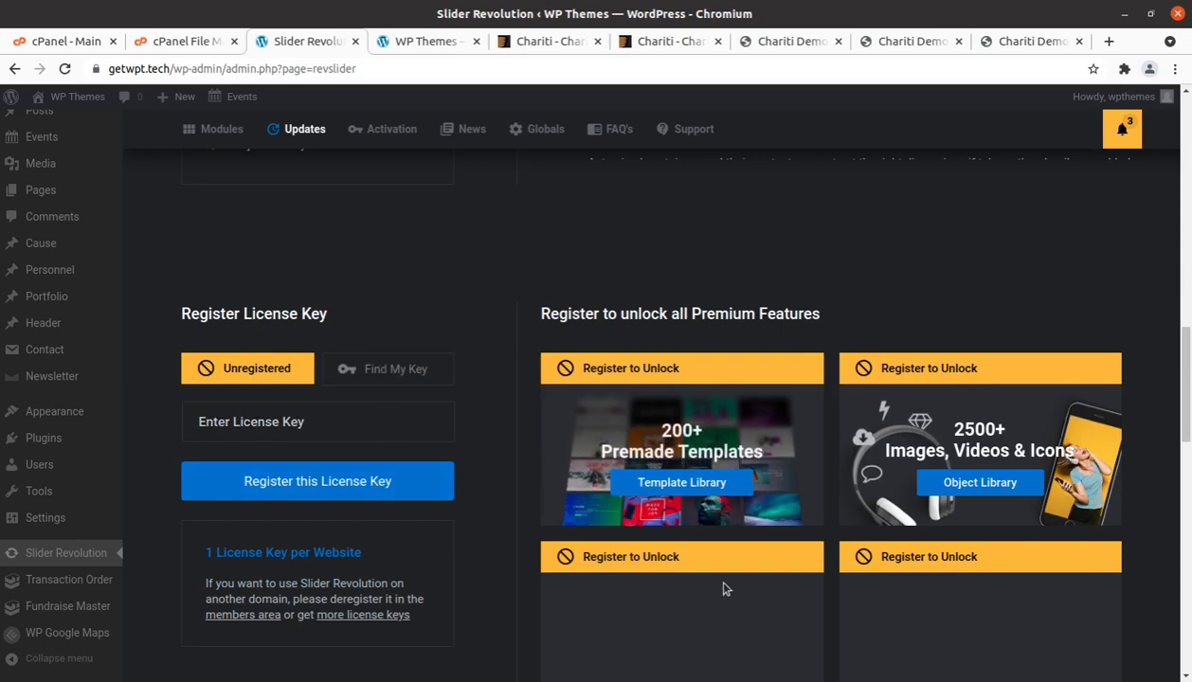
scroll(723, 589, "up", 10)
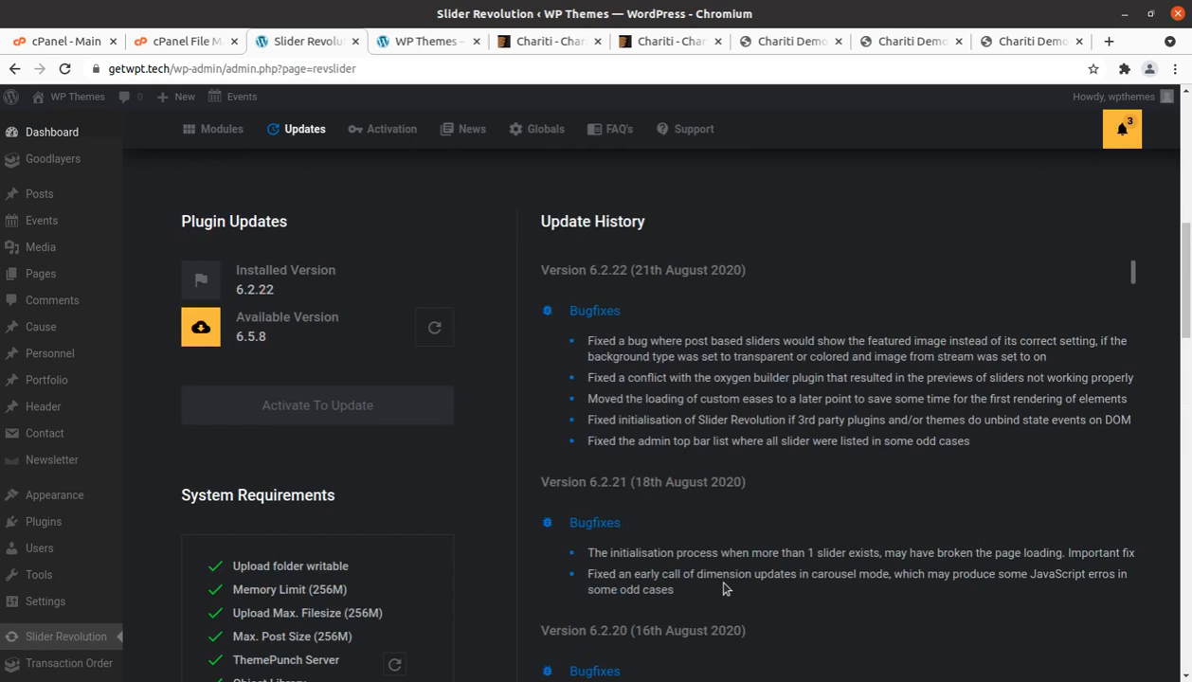
scroll(622, 426, "up", 4)
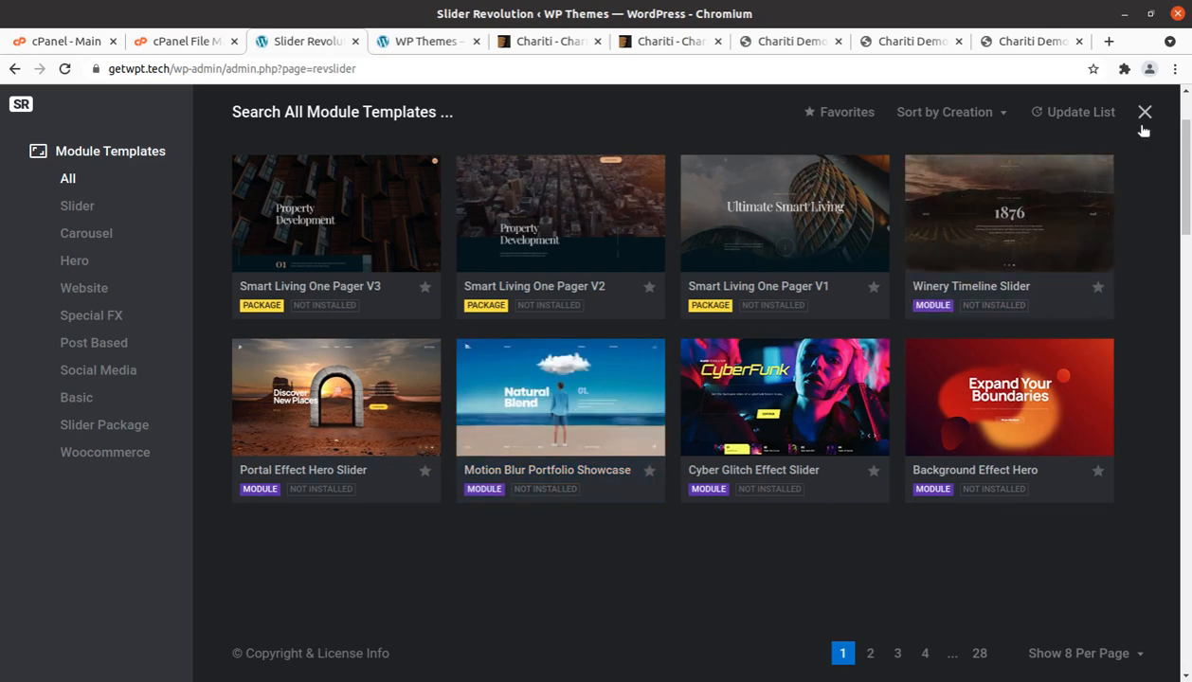
left_click(84, 209)
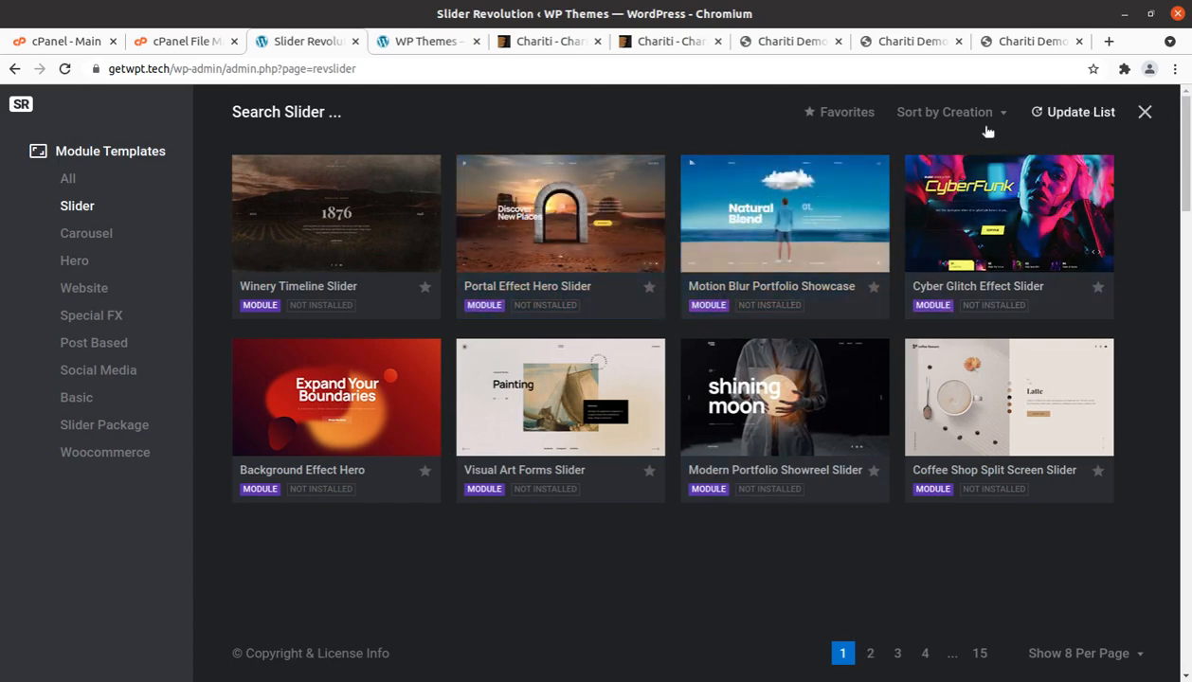
left_click(1143, 112)
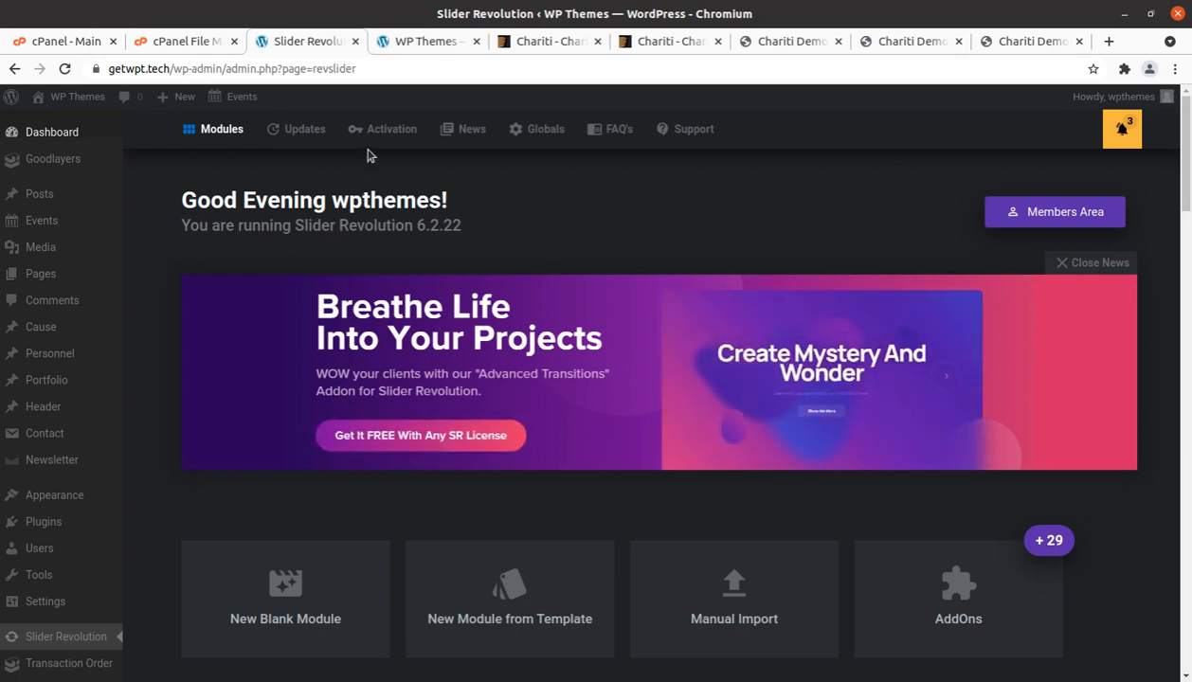
Manually import the home1-slider.zip module file from the Downloads folder
scroll(541, 172, "down", 2)
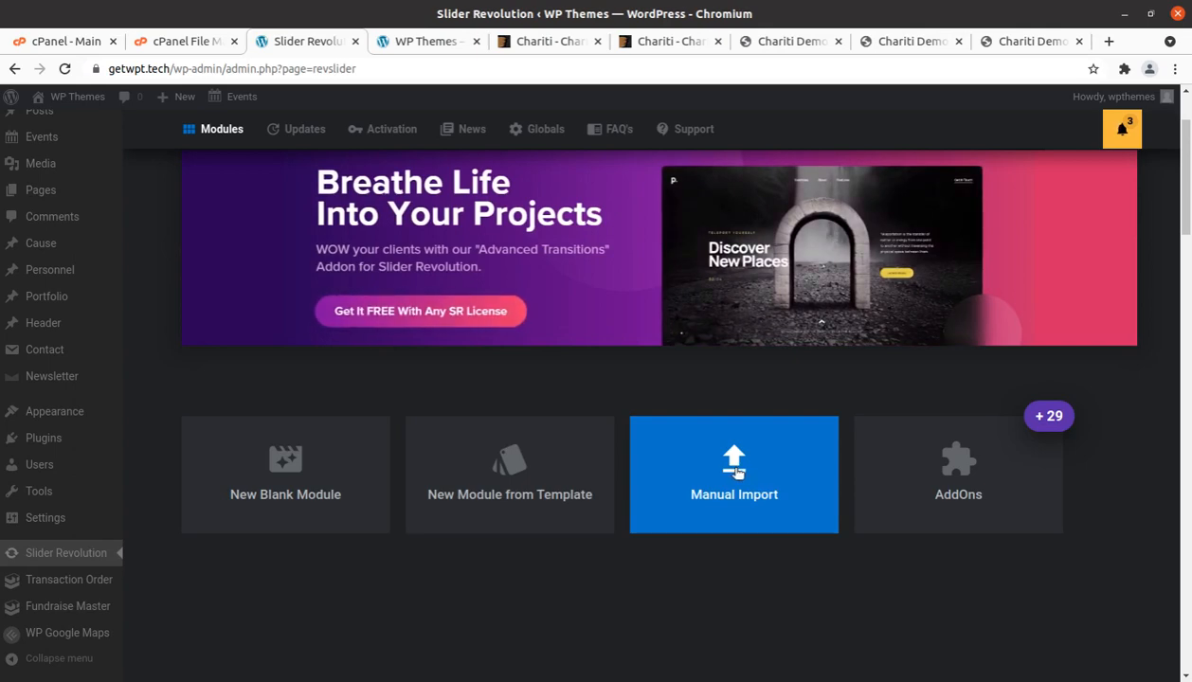
left_click(749, 479)
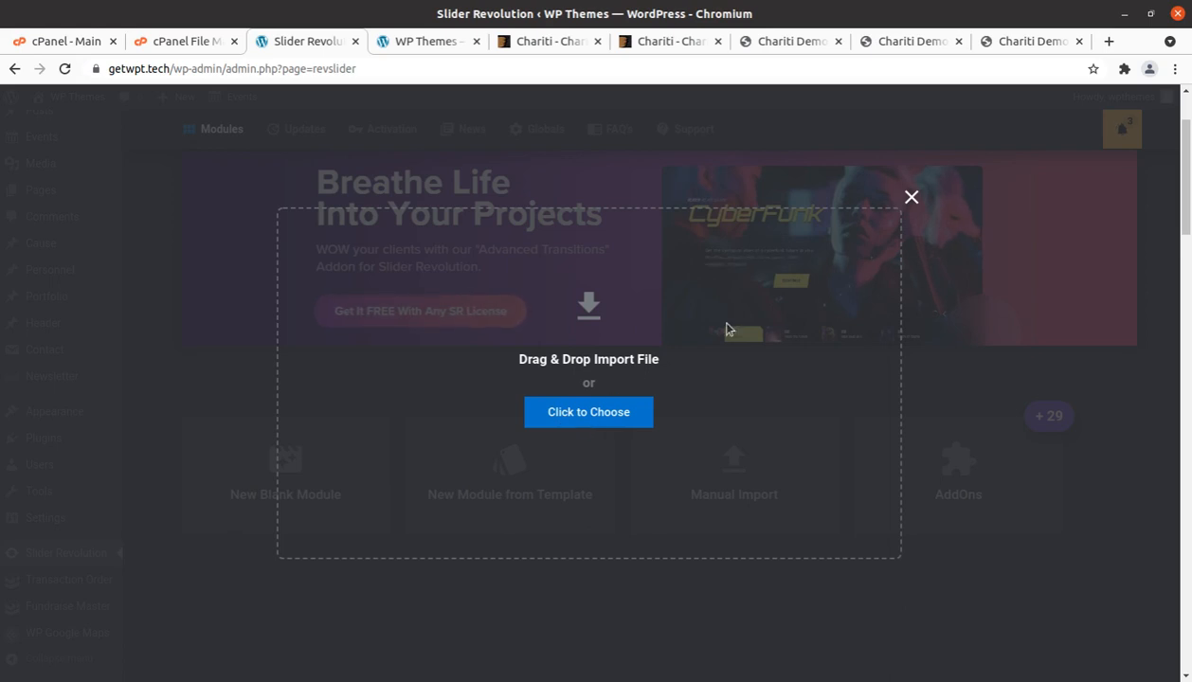
left_click(587, 418)
left_click(172, 180)
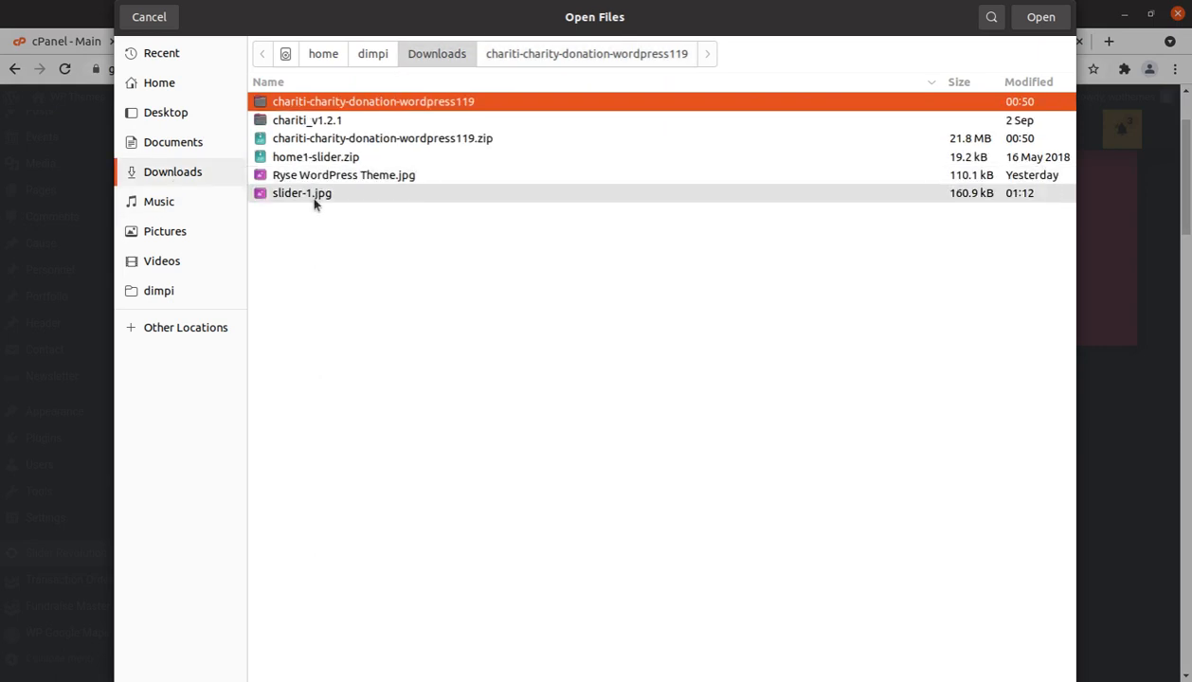
left_click(316, 195)
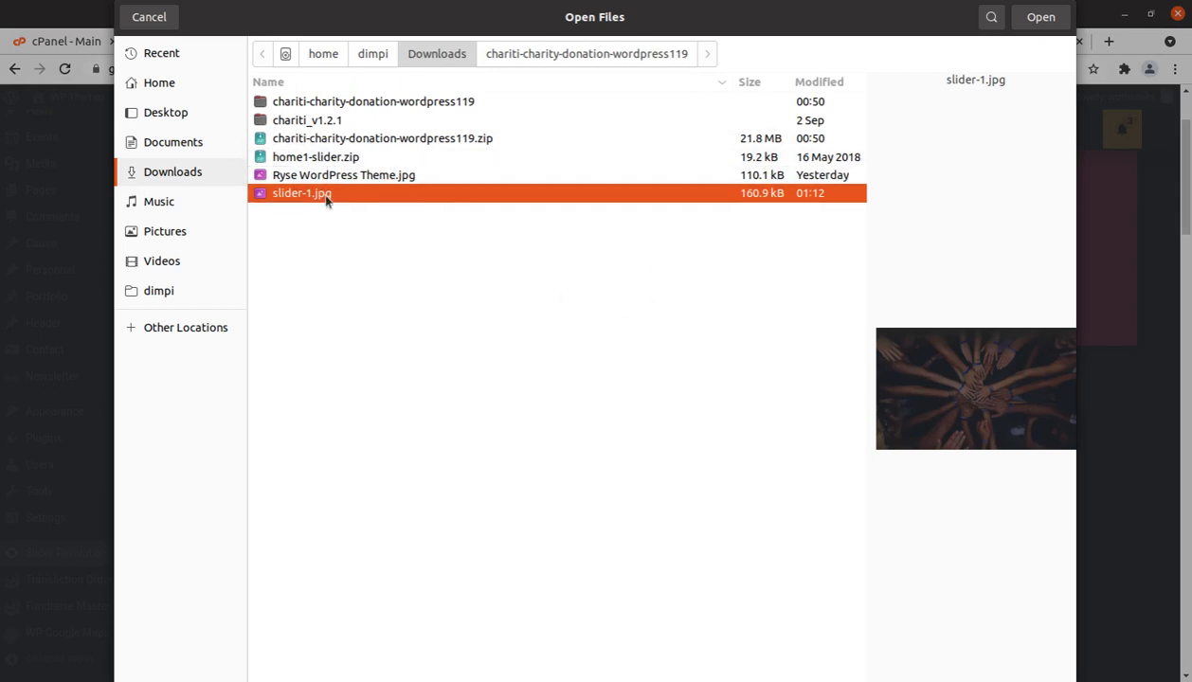
left_click(323, 158)
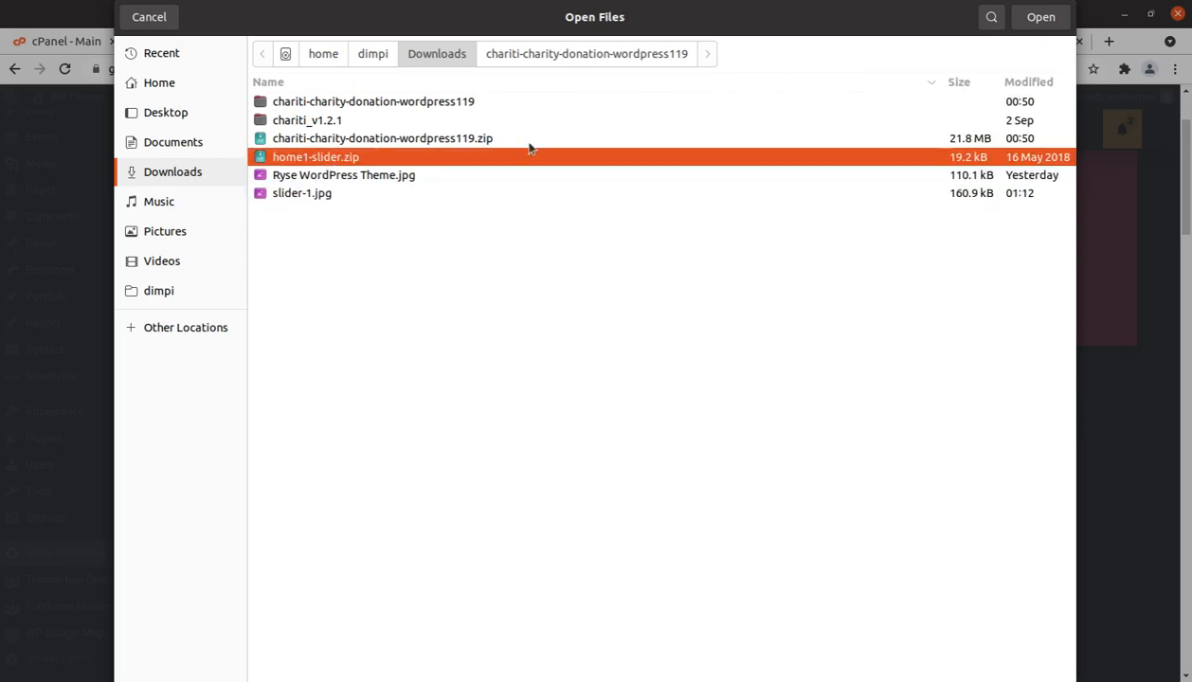
left_click(1028, 19)
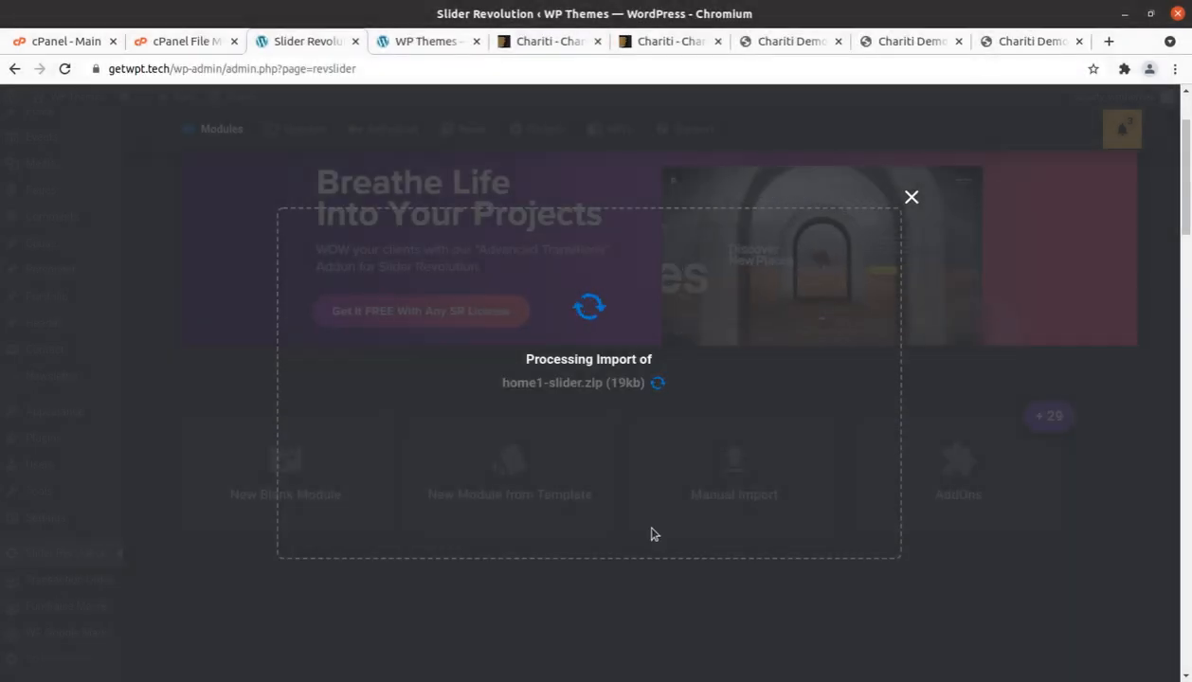
Open the imported module in the editor and look over the first slide's text, button and background
scroll(482, 533, "down", 1)
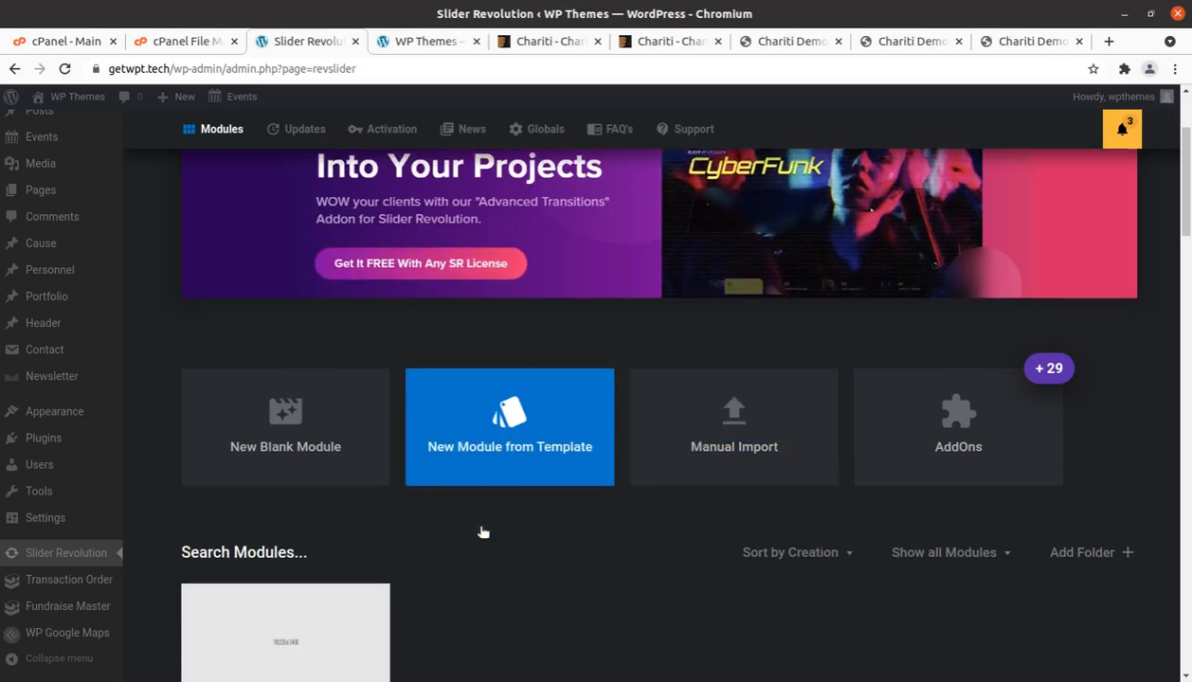
scroll(482, 532, "down", 1)
mouse_move(266, 587)
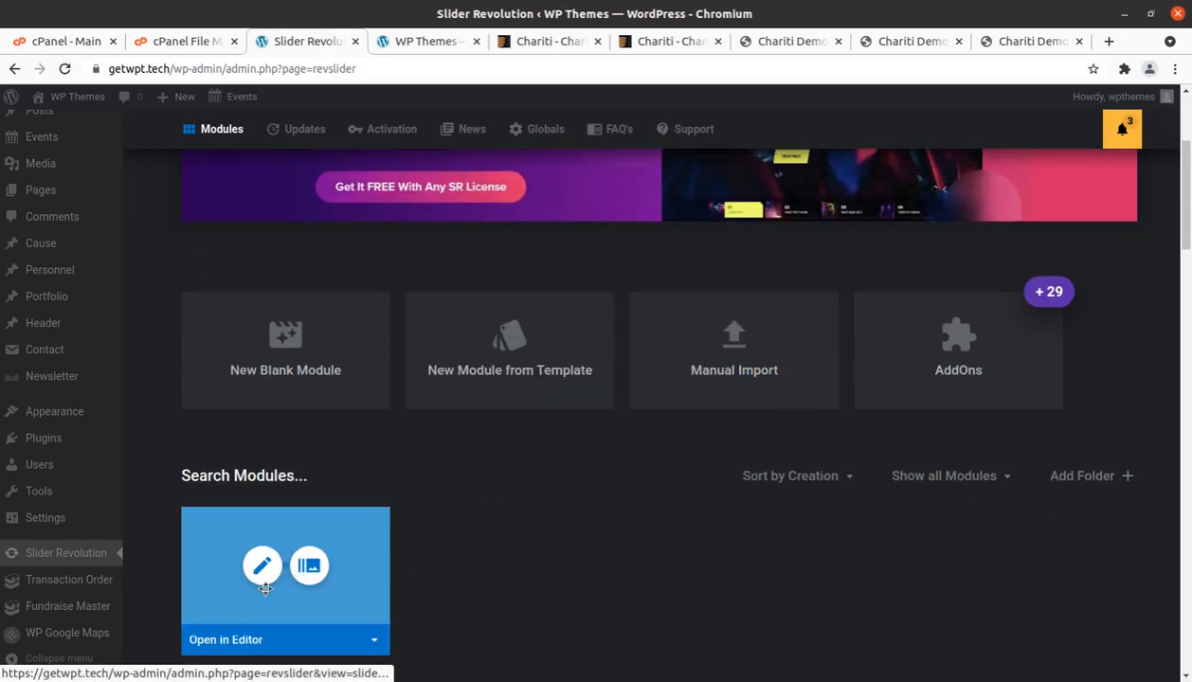
left_click(263, 572)
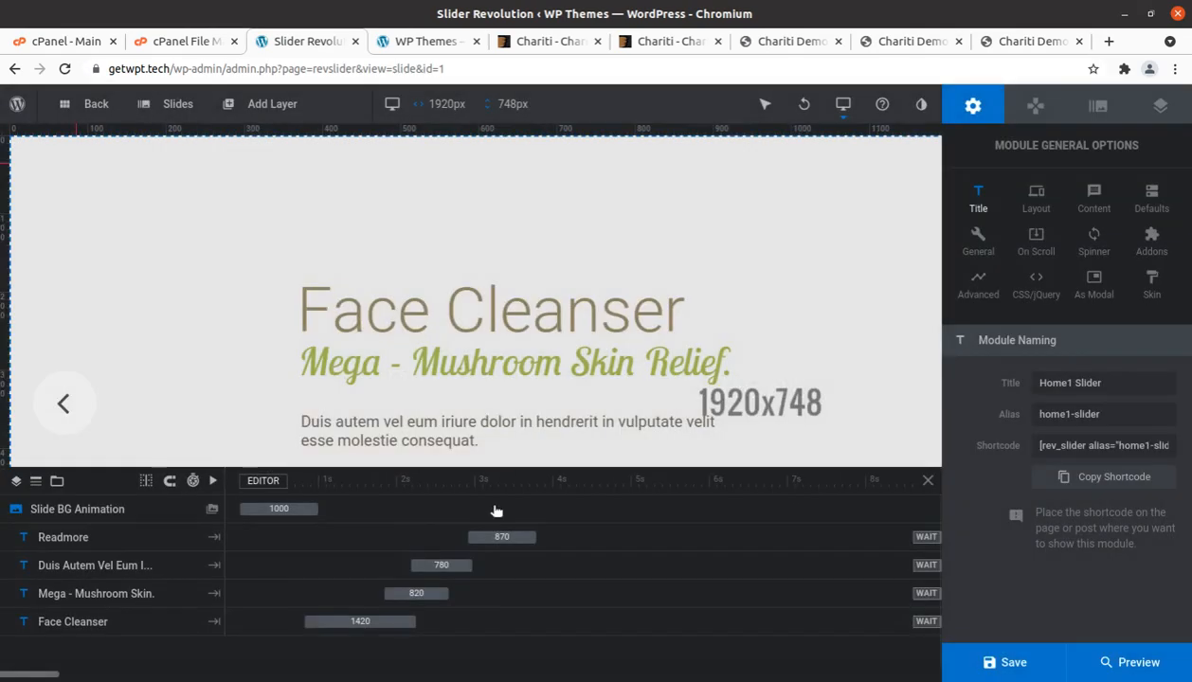
scroll(763, 353, "down", 4)
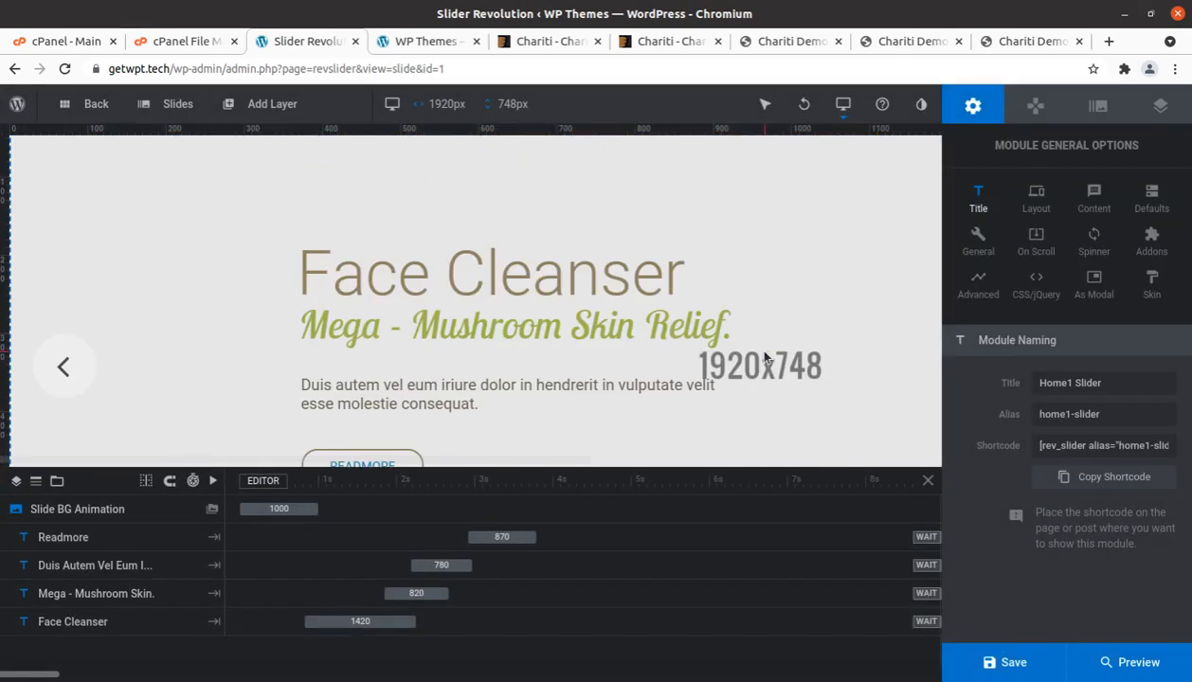
scroll(765, 353, "up", 4)
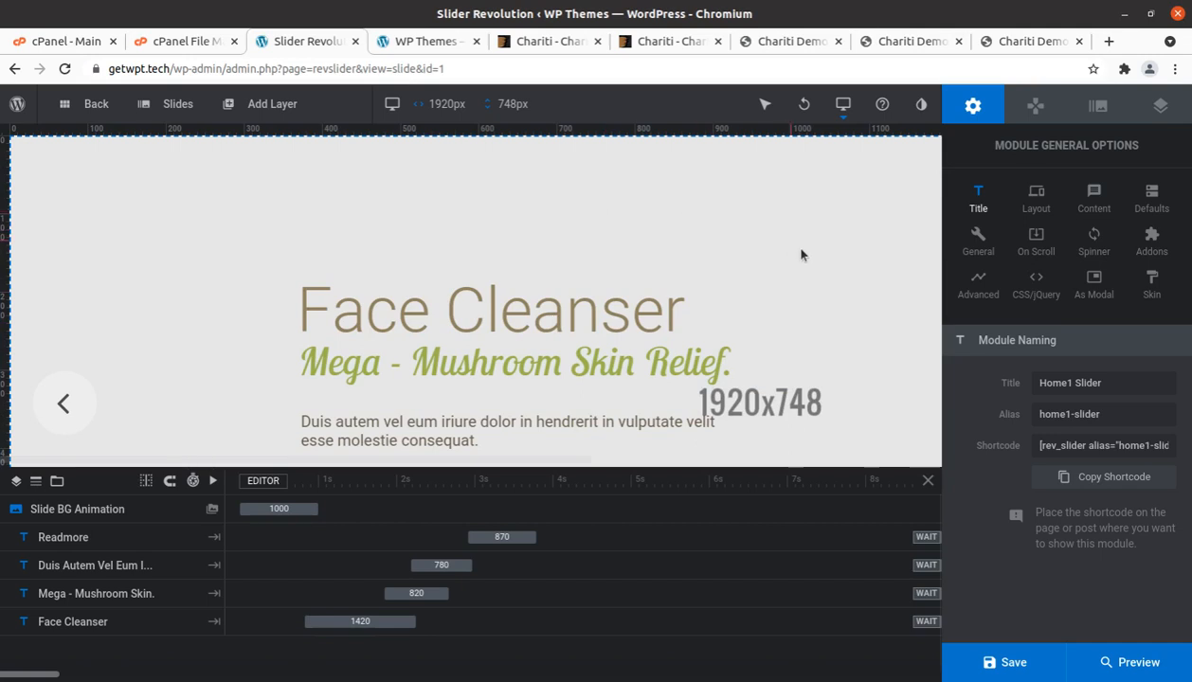
scroll(546, 249, "down", 3)
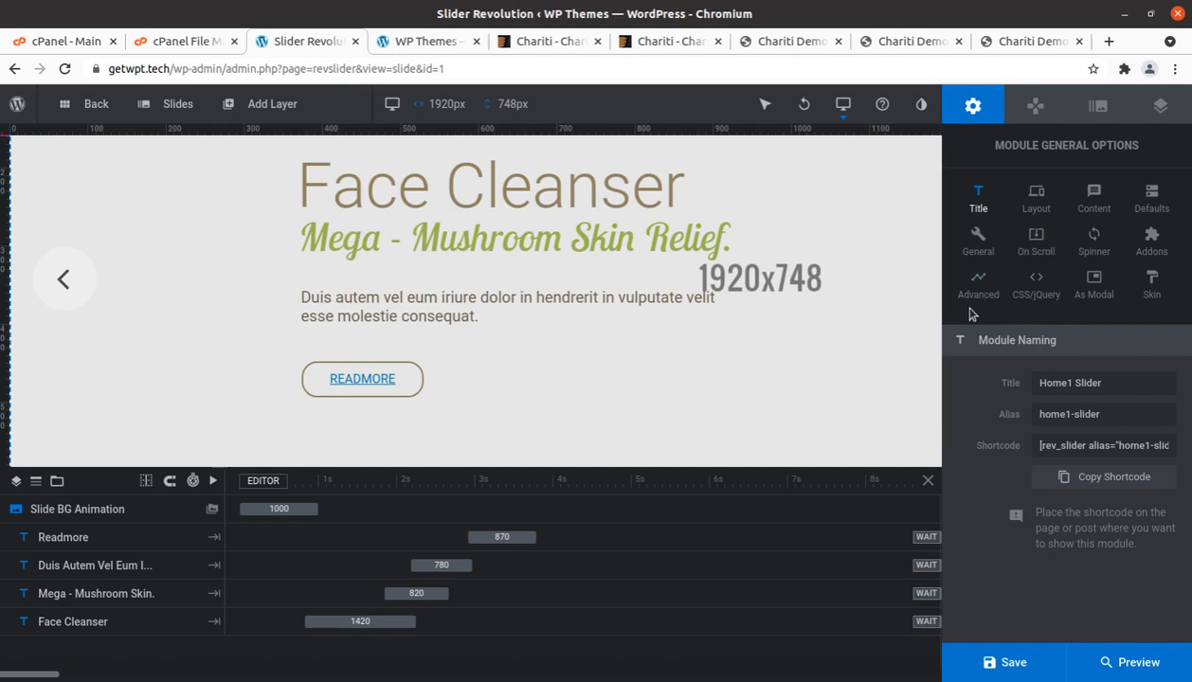
Upload slider-1.jpg from Downloads to the media library and insert it as the background image of Slide 01
left_click(1099, 107)
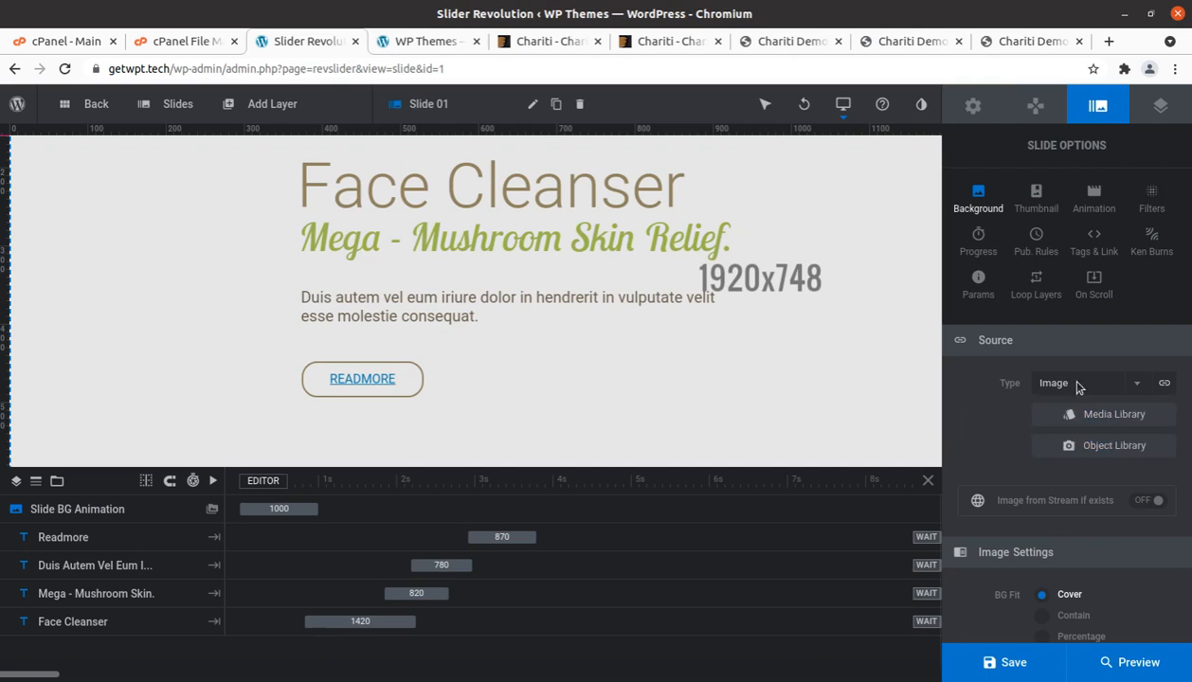
left_click(1077, 415)
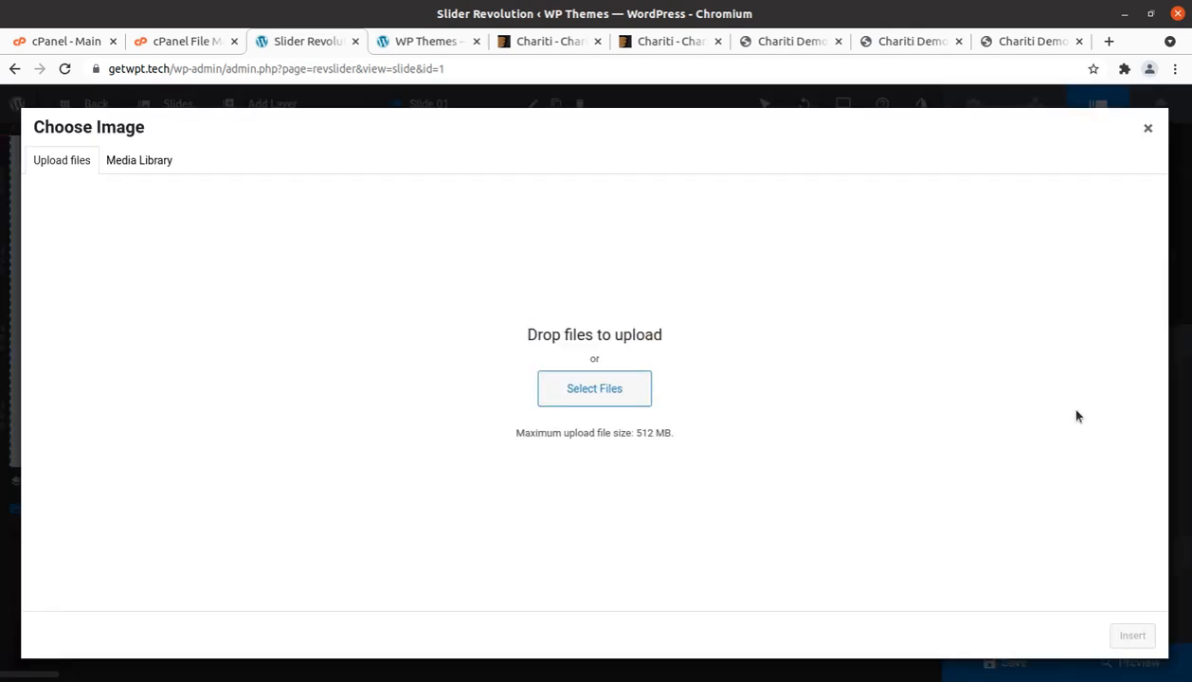
left_click(574, 388)
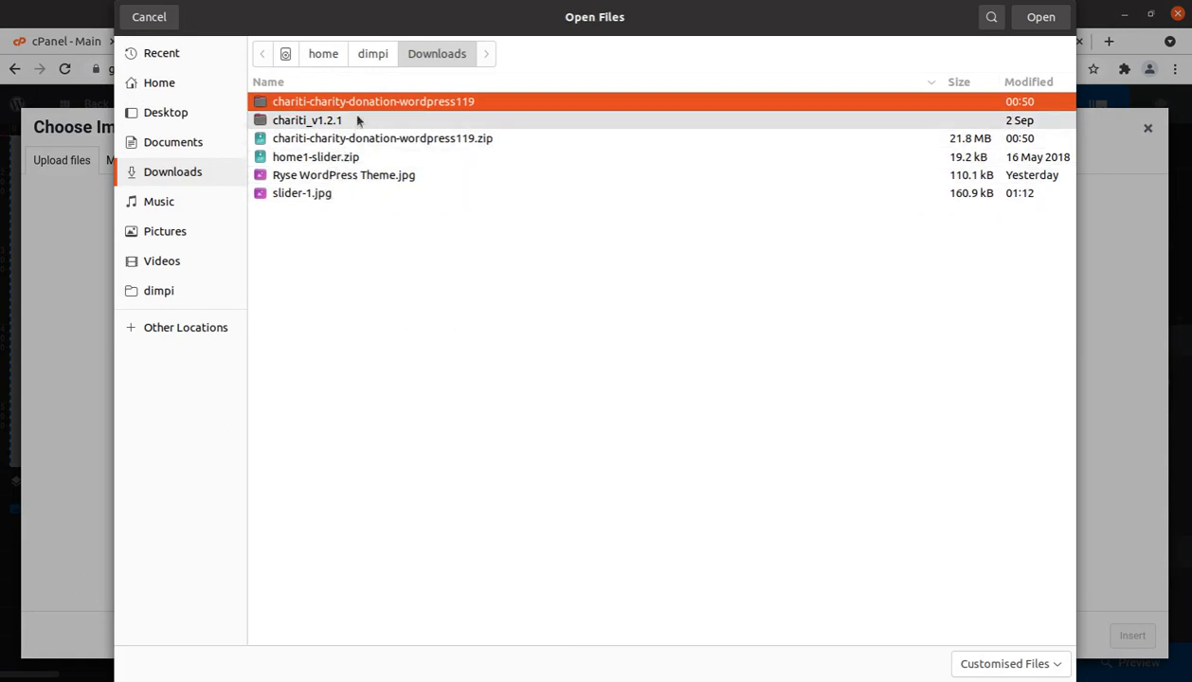
left_click(322, 195)
left_click(1040, 19)
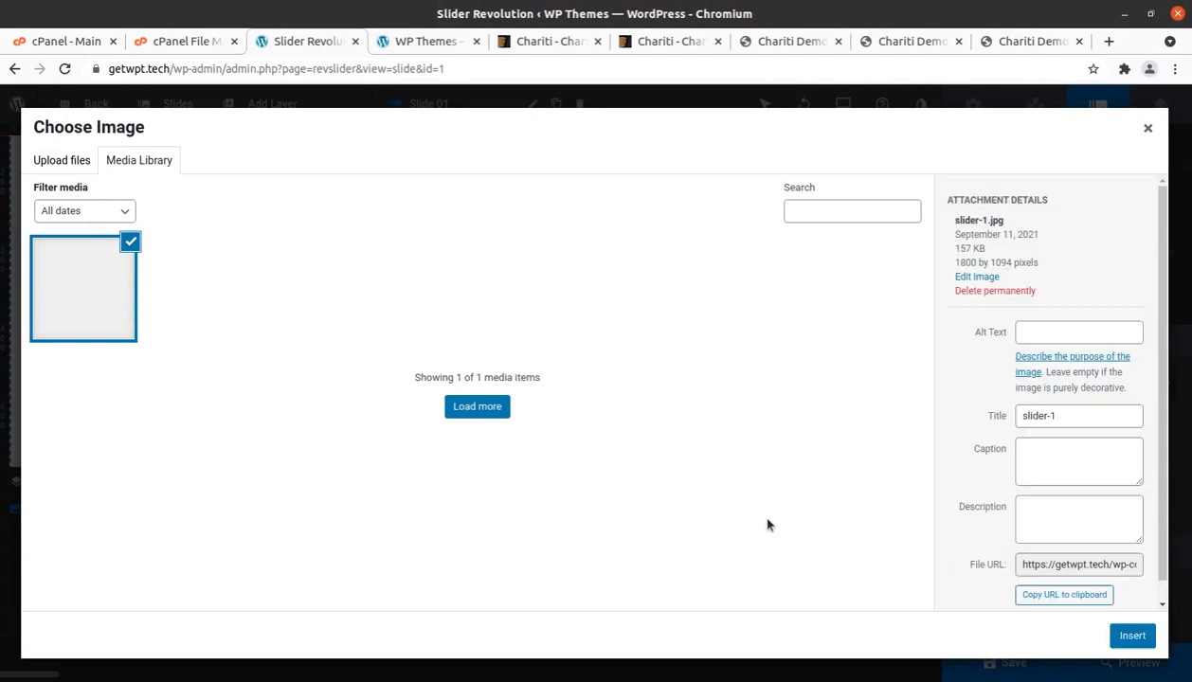
left_click(1134, 636)
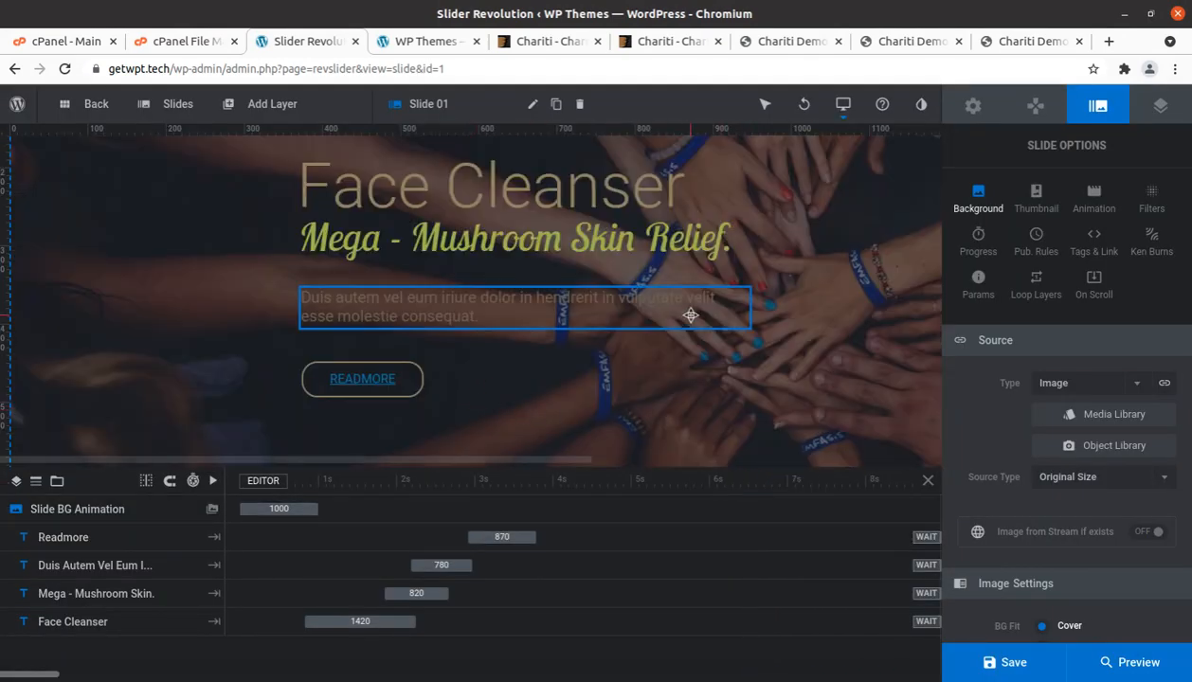
Look at the slide's text layers, save the module with the File Size Optimizer changes, and return to the module overview
left_click(592, 205)
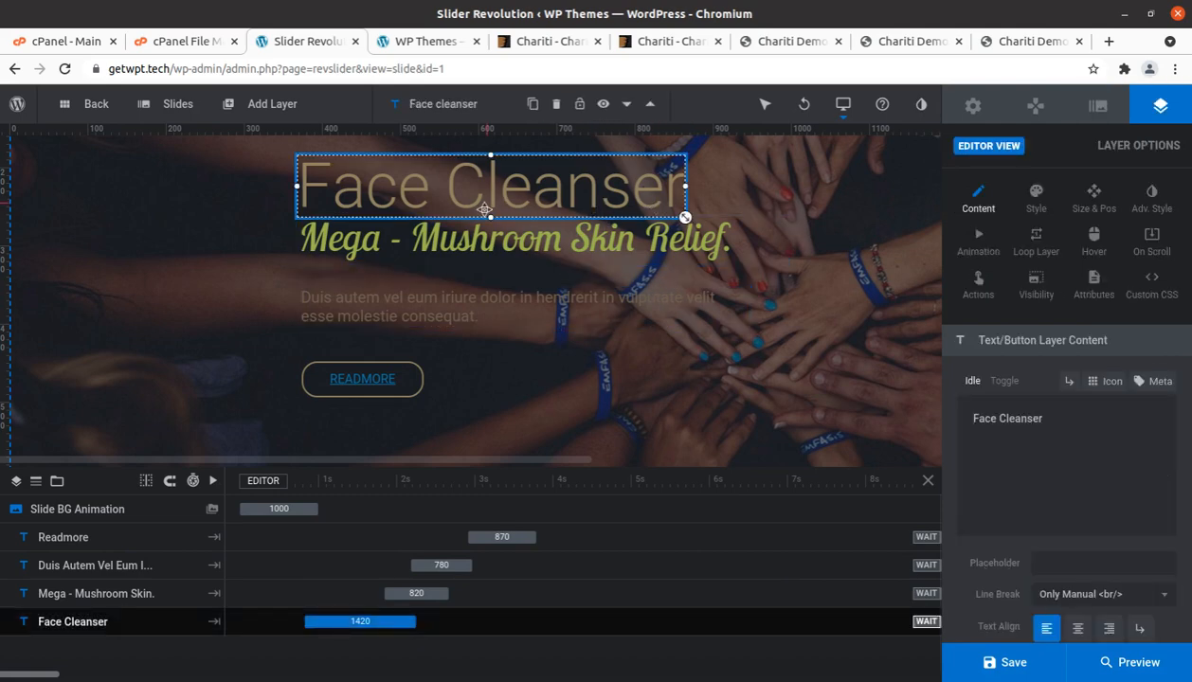
left_click(463, 243)
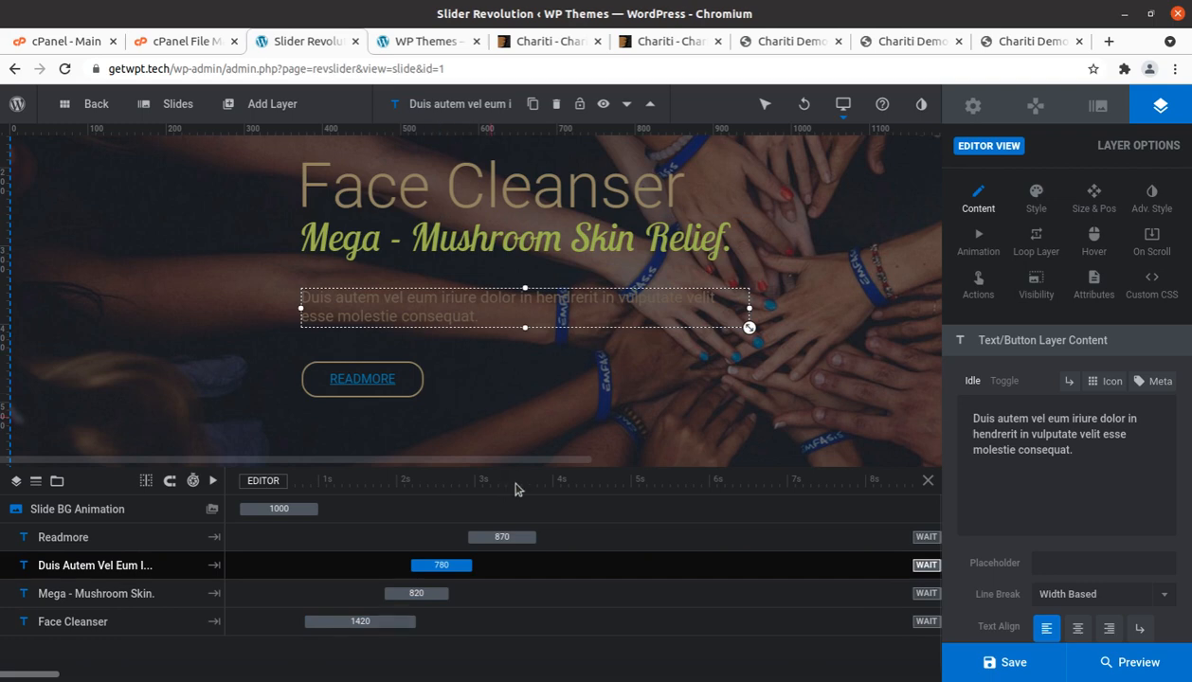
left_click(1033, 630)
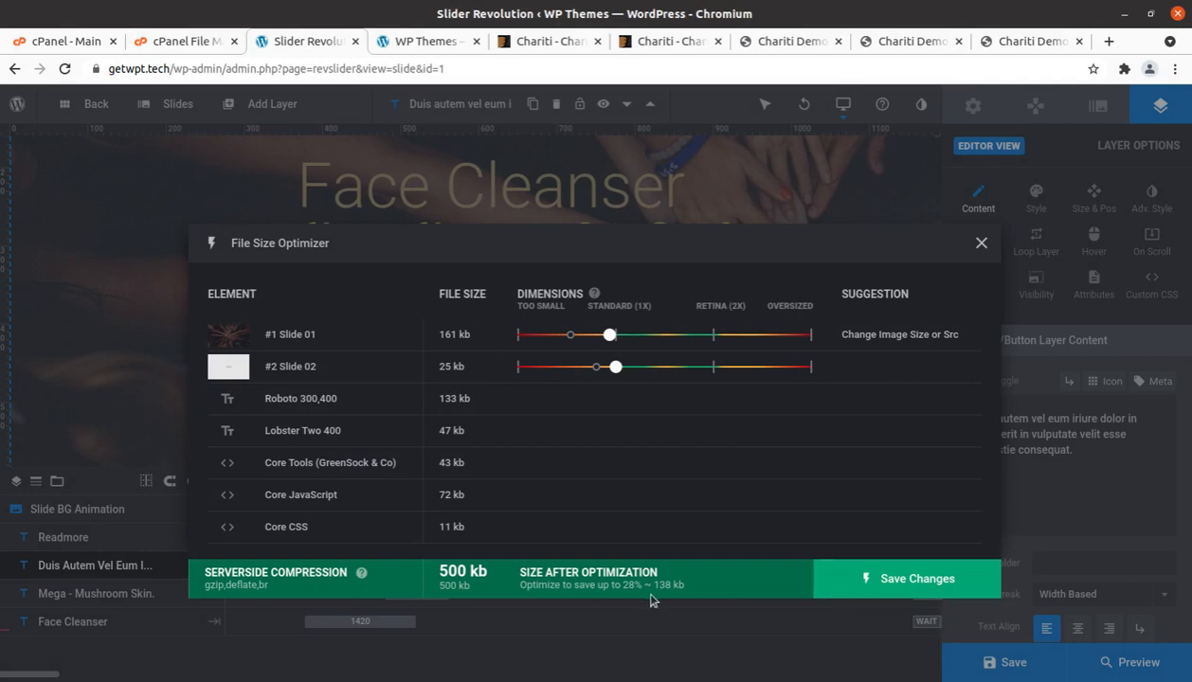
left_click(915, 589)
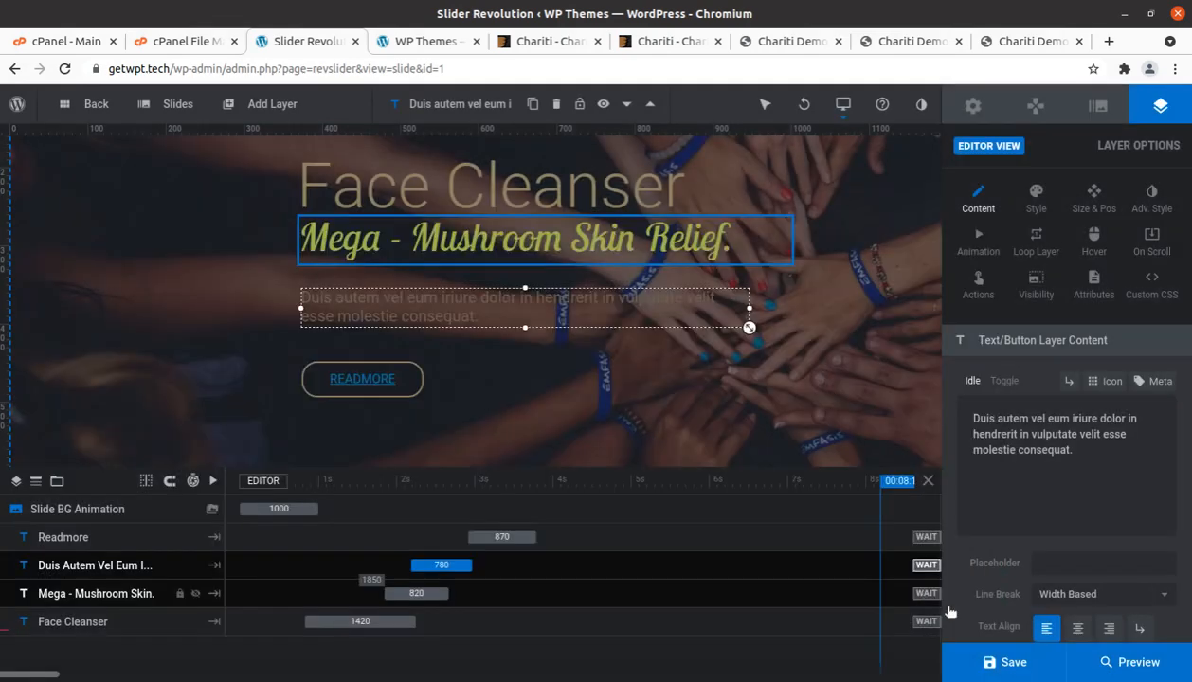
left_click(997, 668)
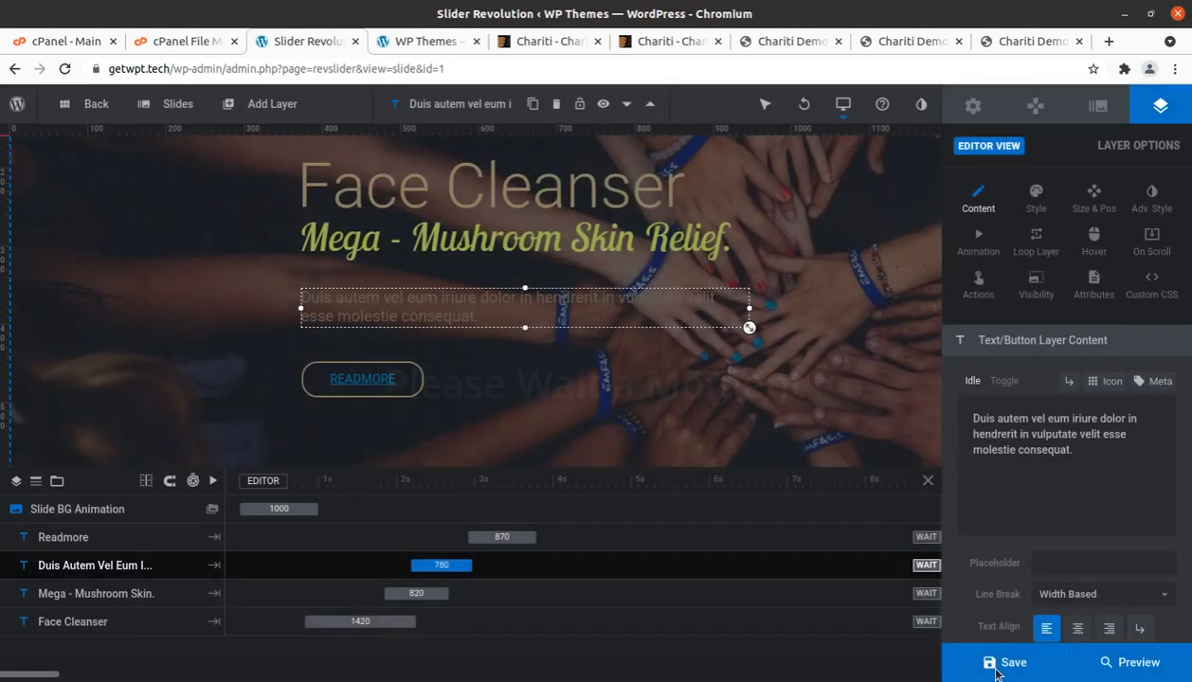
scroll(597, 423, "up", 3)
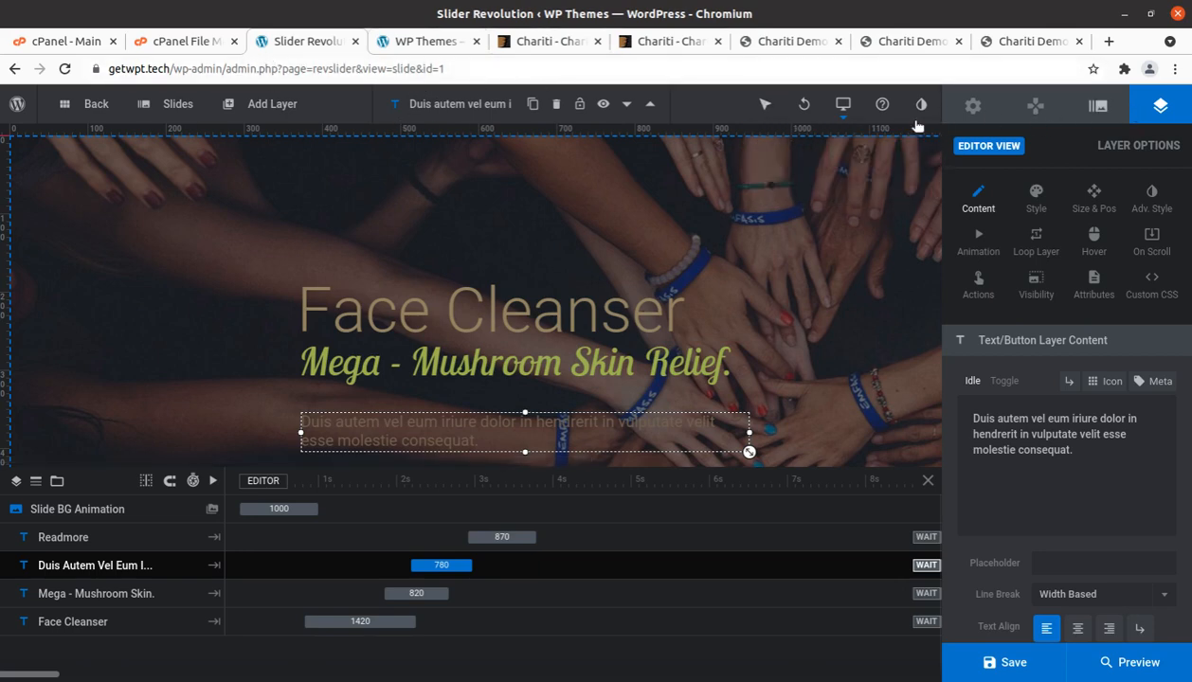
left_click(94, 107)
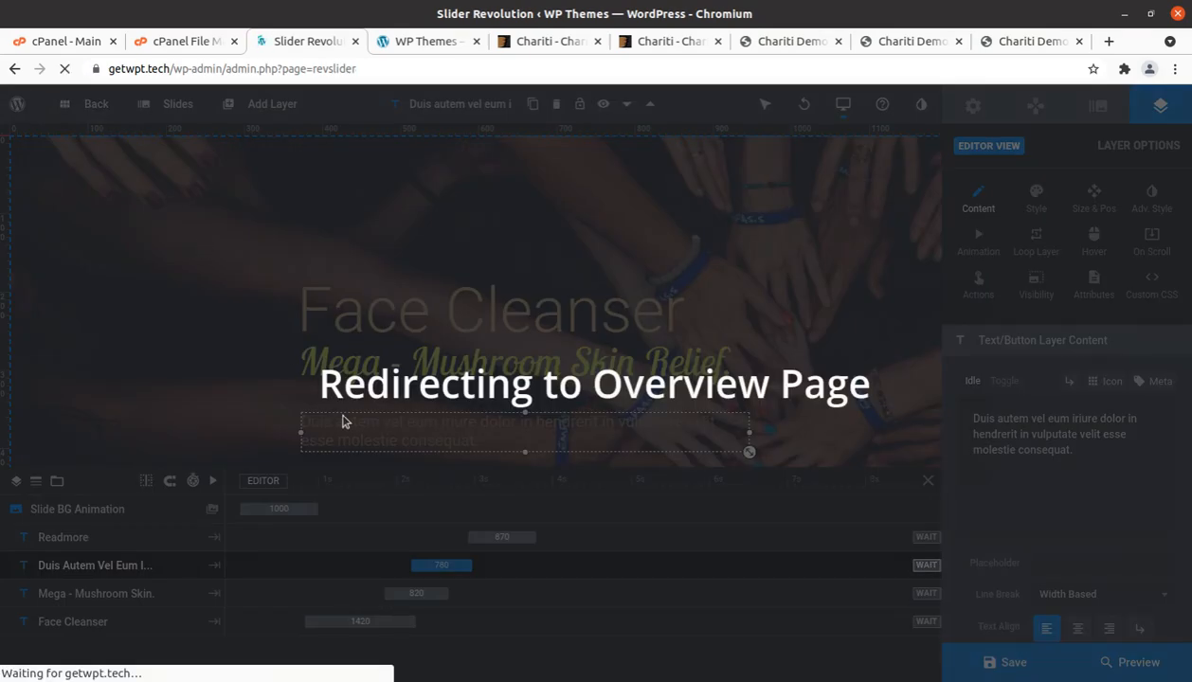
scroll(432, 488, "down", 5)
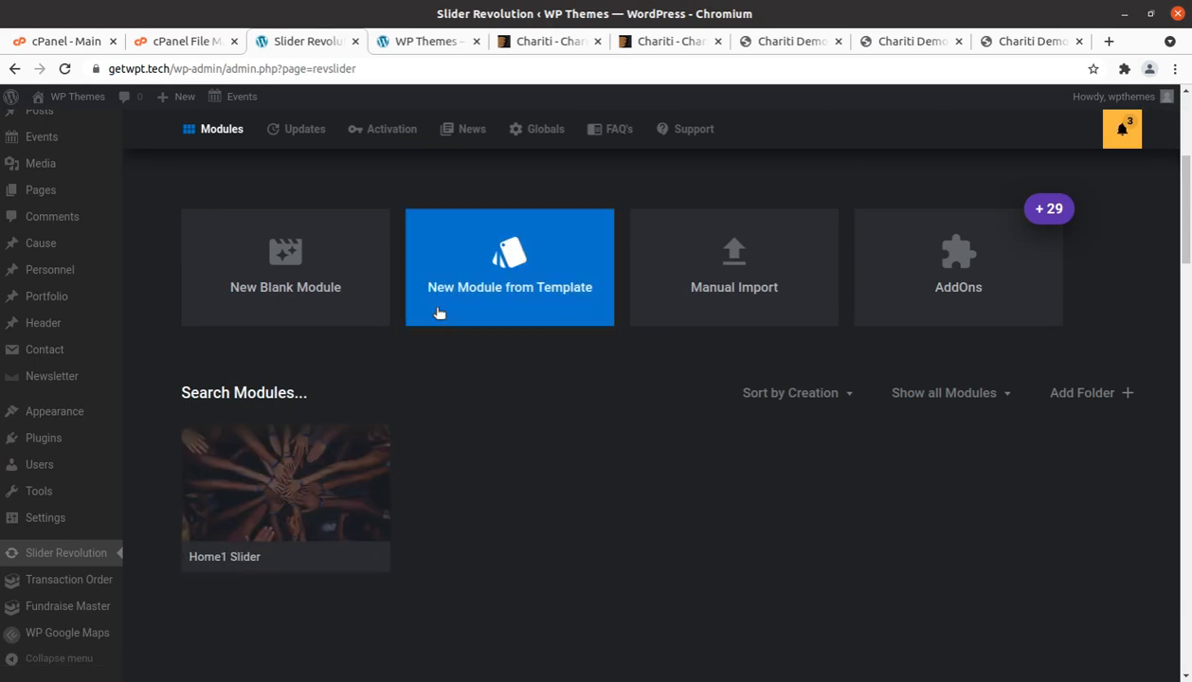
mouse_move(354, 495)
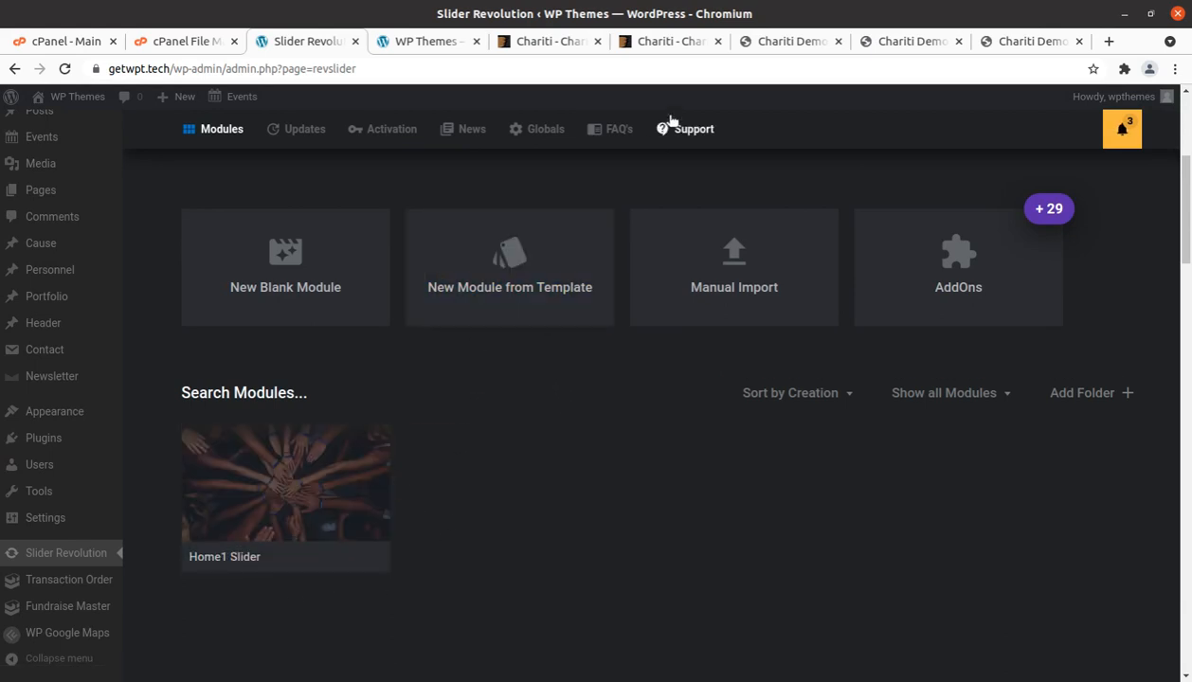
Examine the header and hero slider of the Chariti Demo 1 live preview and go back to the Slider Revolution overview
left_click(788, 44)
left_click(909, 44)
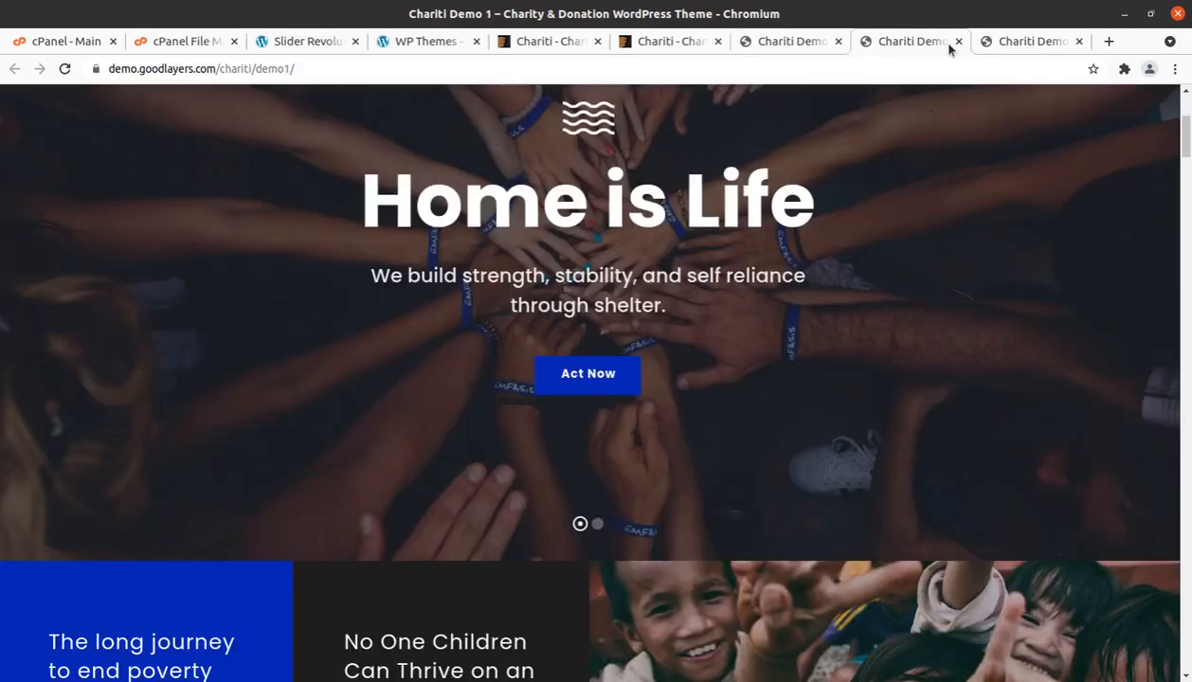
scroll(815, 385, "up", 3)
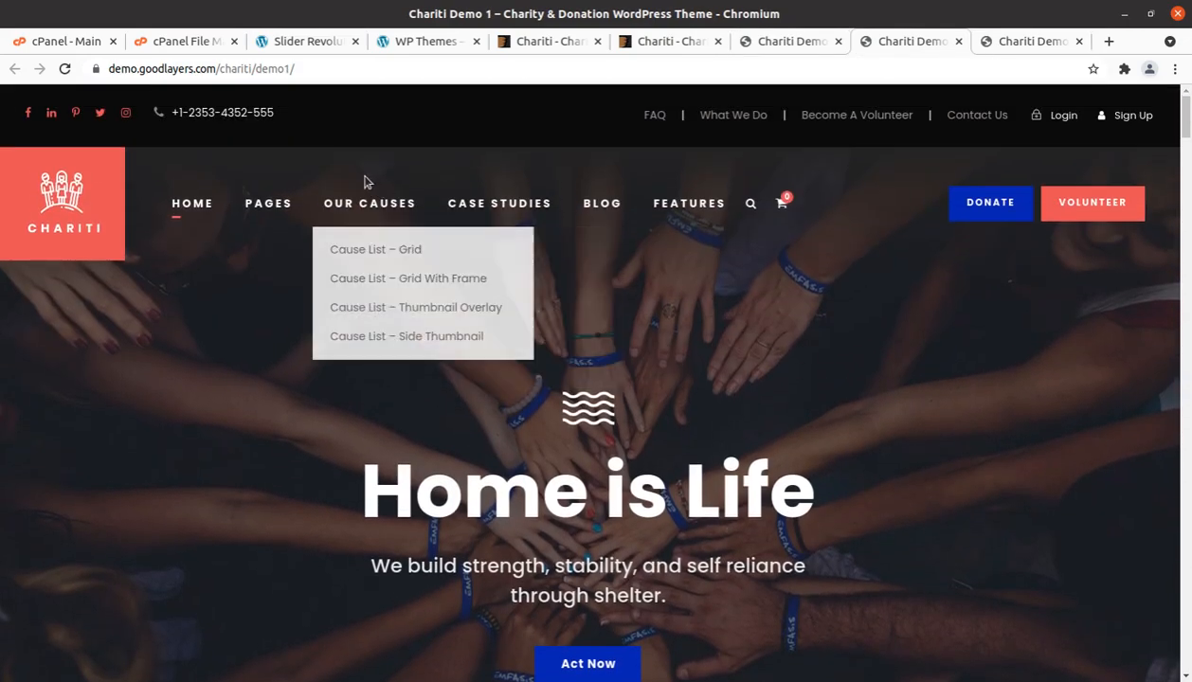
left_click(308, 42)
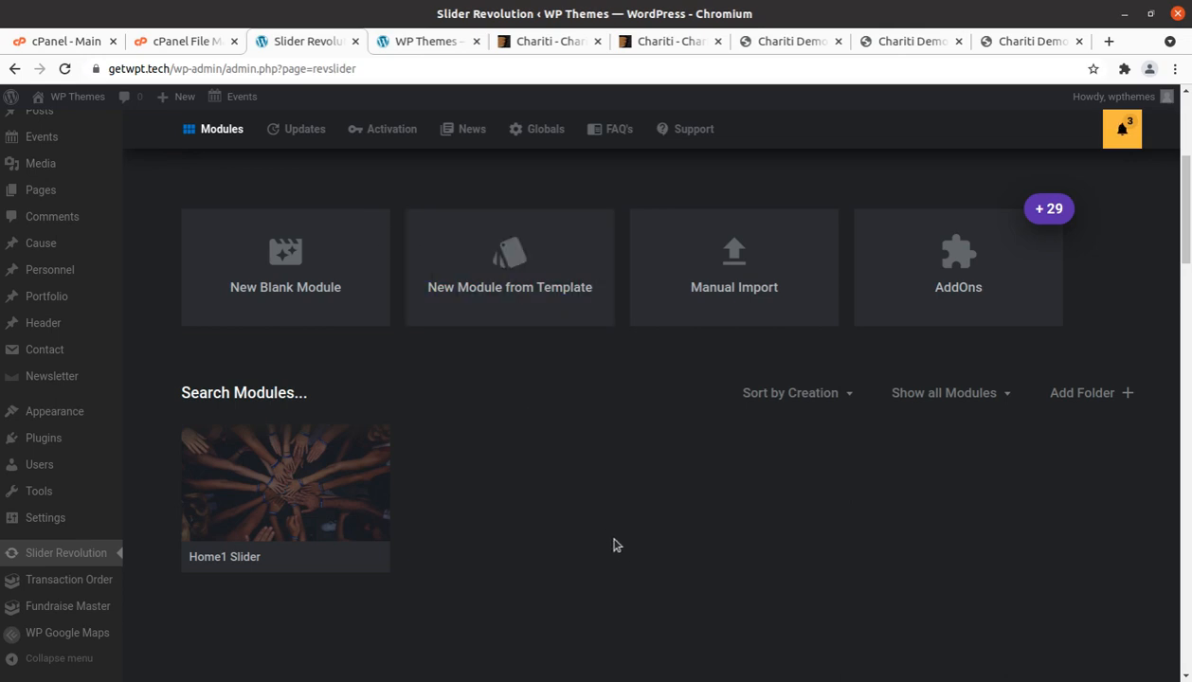
Return to the WordPress dashboard and look over its widgets and the admin menu entries down to Slider Revolution
mouse_move(299, 456)
scroll(90, 223, "up", 3)
mouse_move(102, 211)
left_click(90, 135)
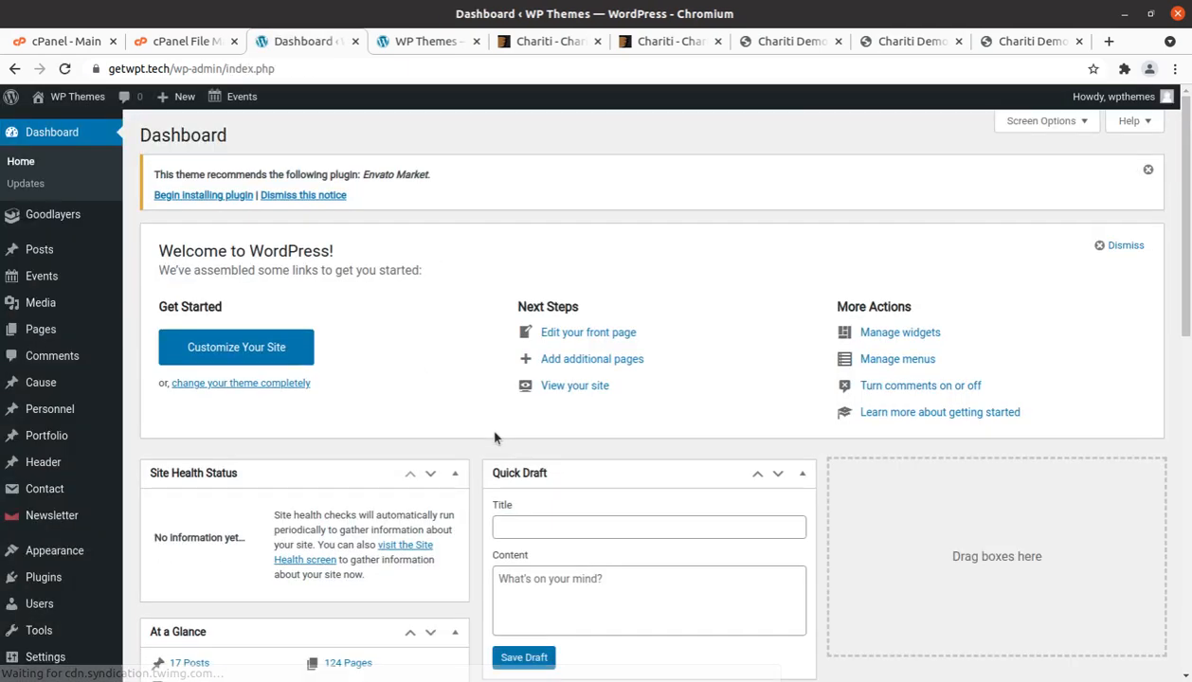
scroll(410, 366, "down", 2)
scroll(409, 366, "down", 3)
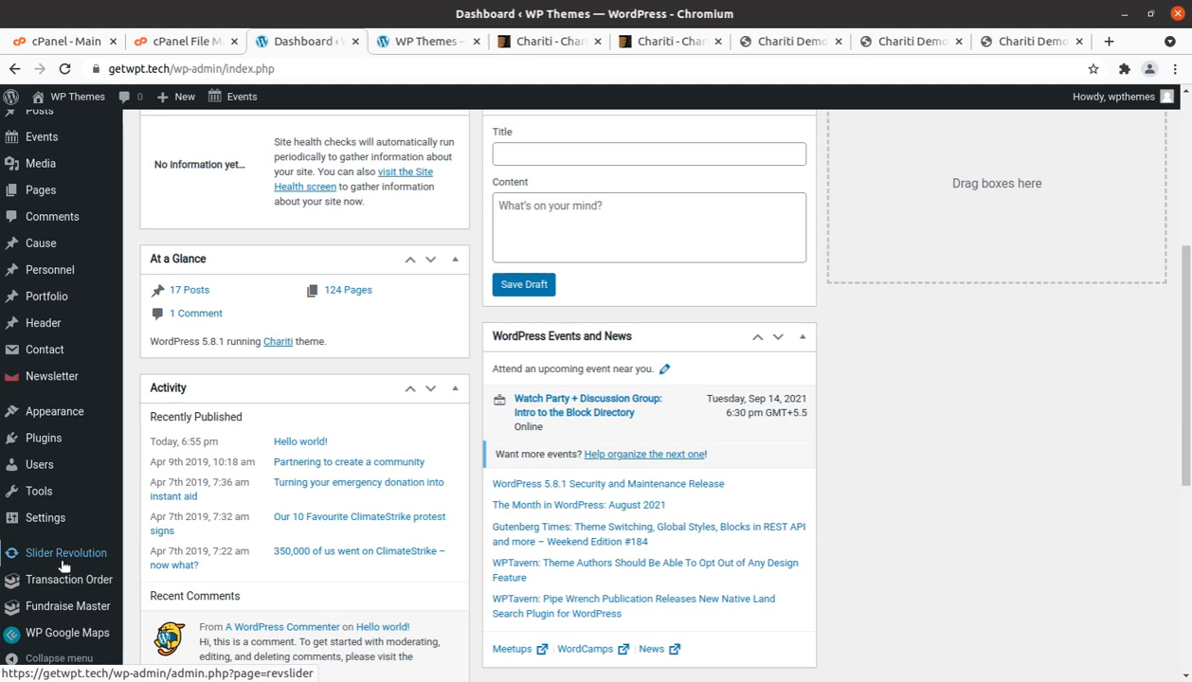
scroll(351, 521, "up", 3)
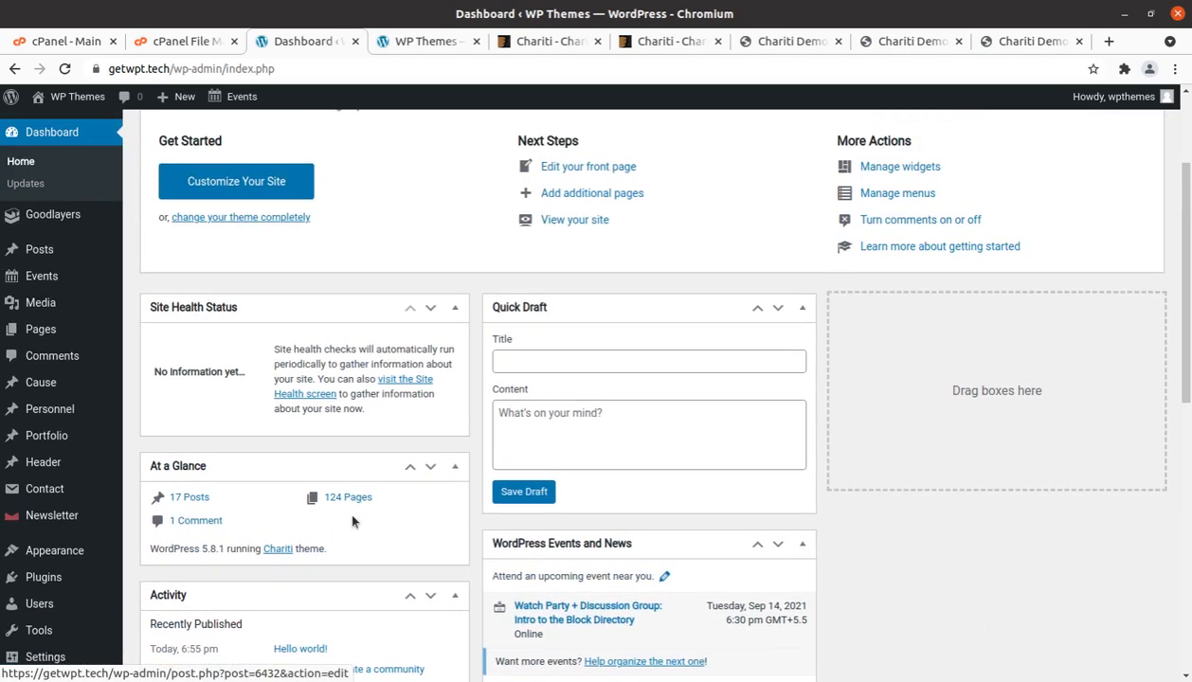
scroll(352, 521, "up", 3)
scroll(295, 453, "down", 3)
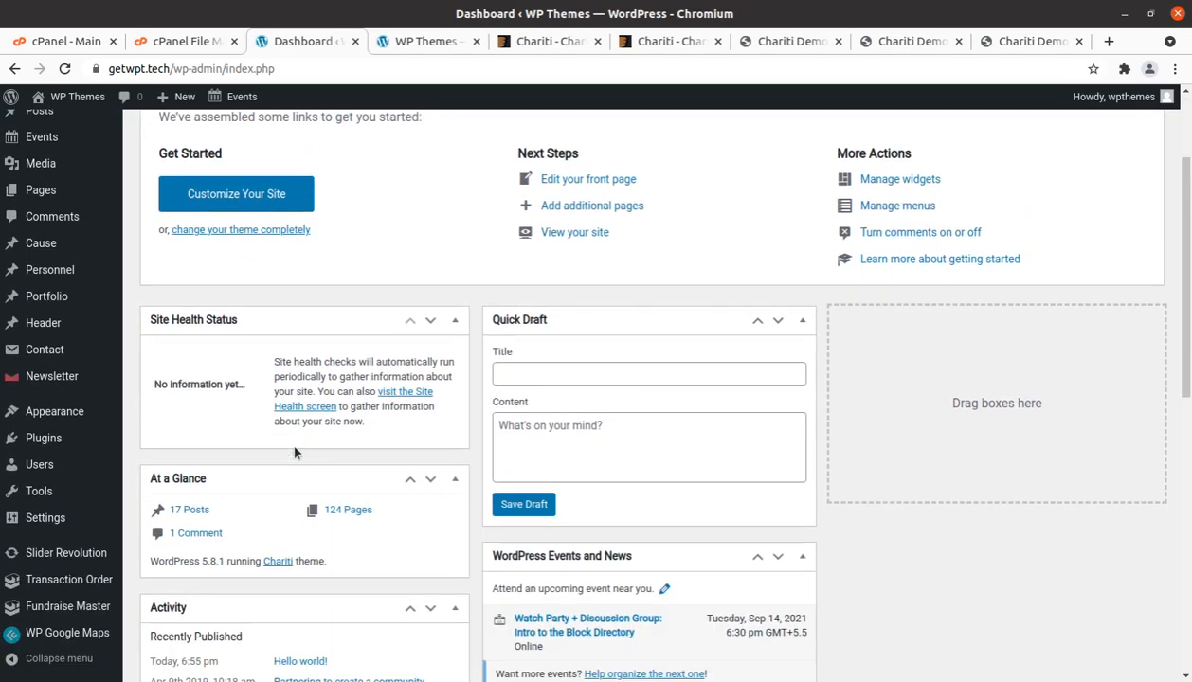
scroll(295, 452, "down", 3)
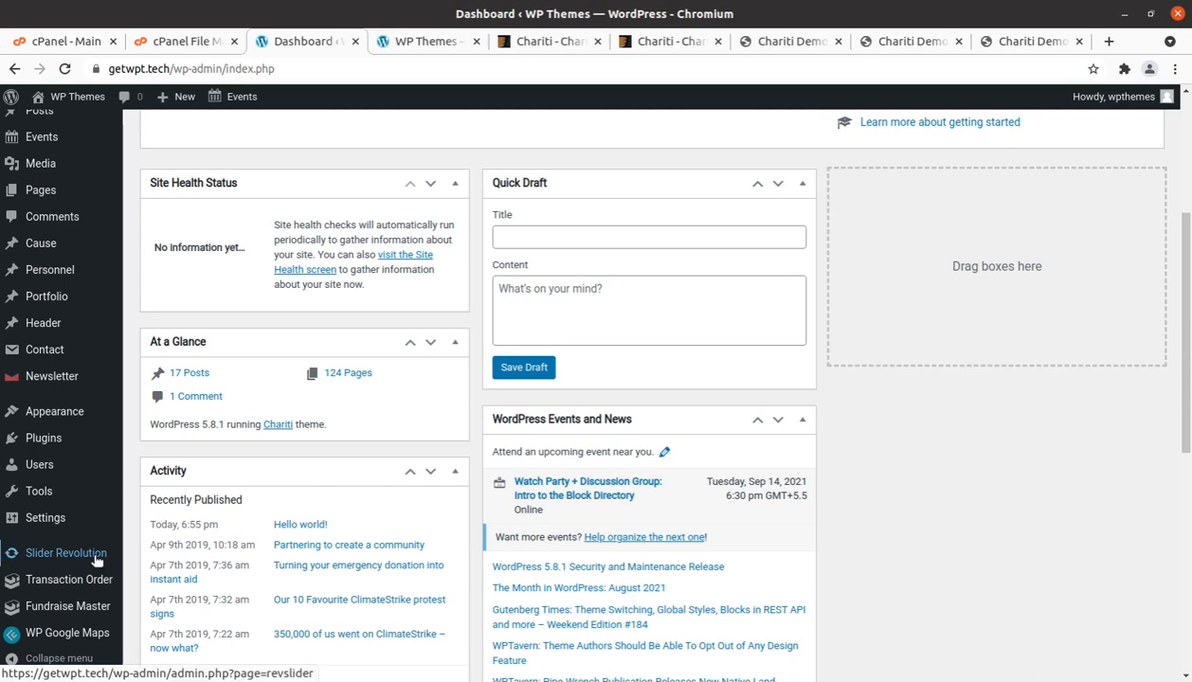
scroll(95, 560, "up", 5)
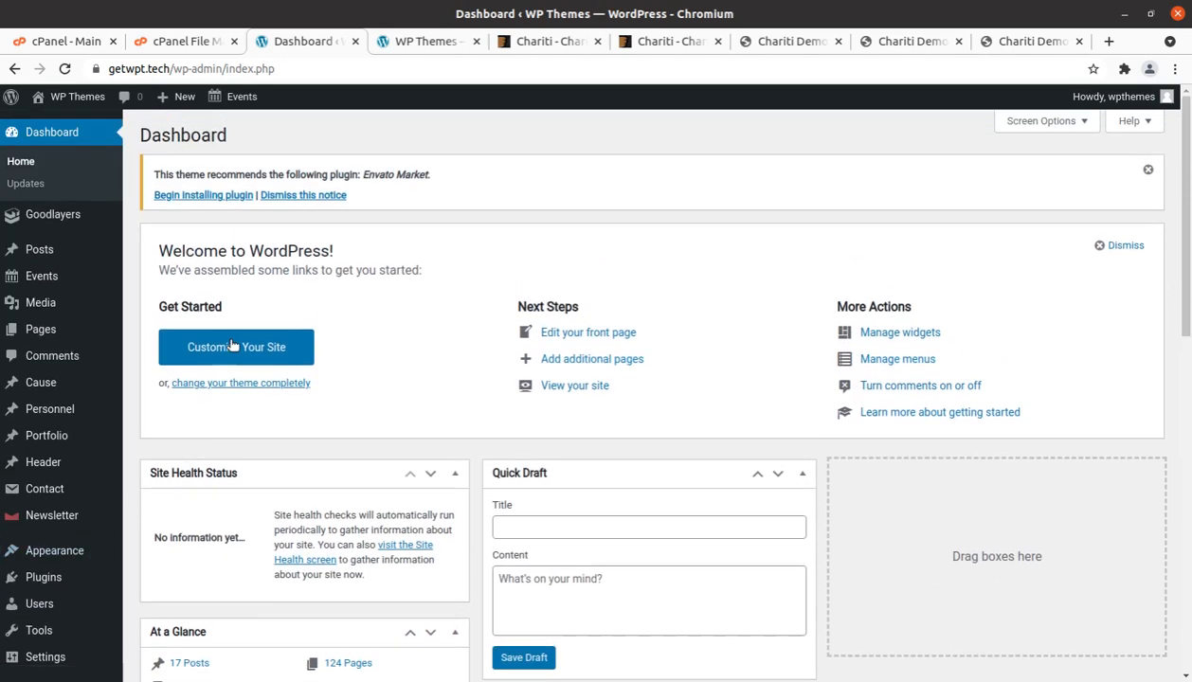
Reload the live site's home page through its logo and check the imported slider and the sections below it
left_click(426, 38)
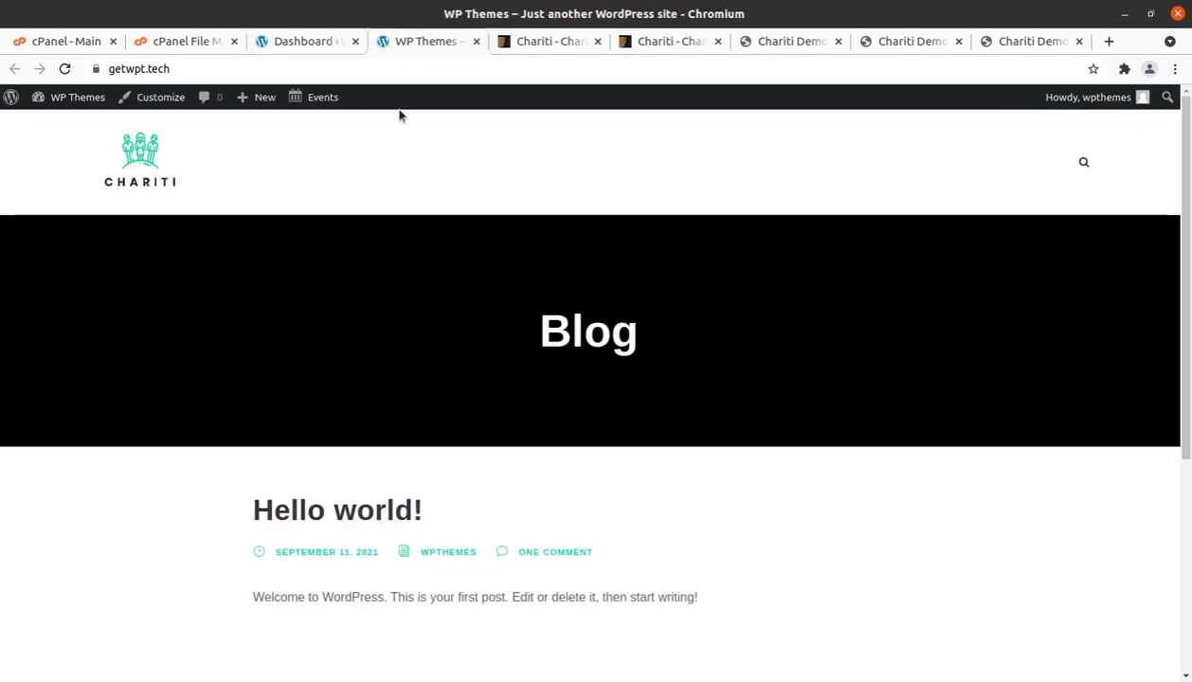
left_click(140, 161)
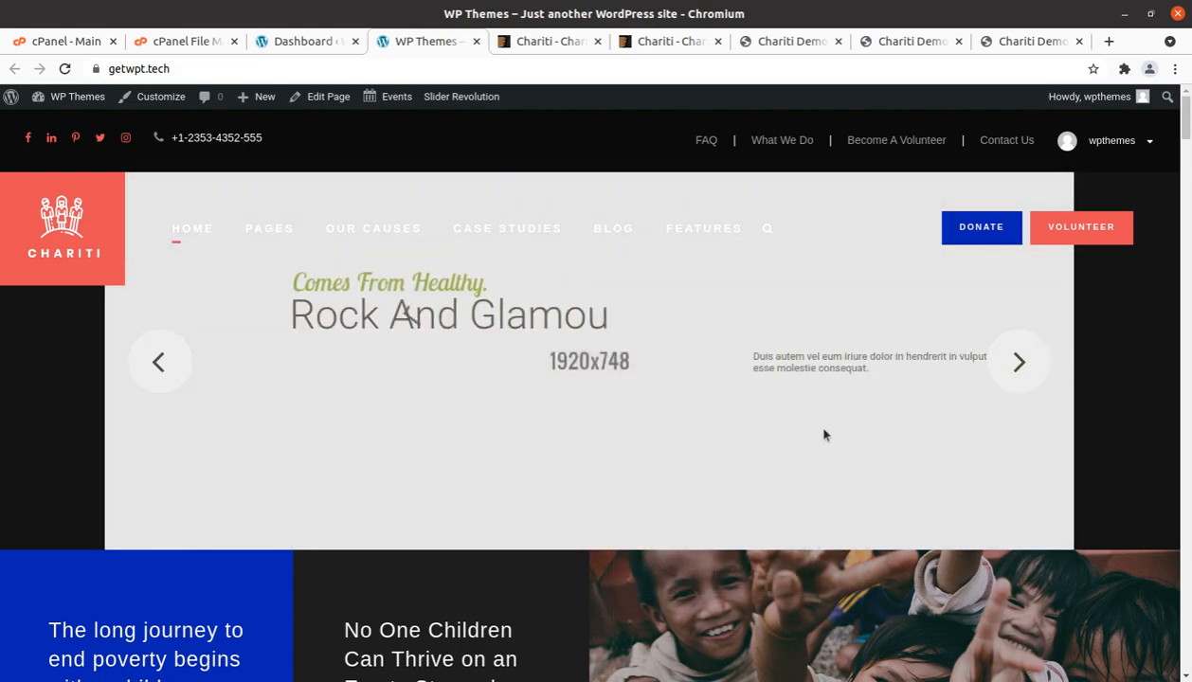
scroll(823, 435, "down", 4)
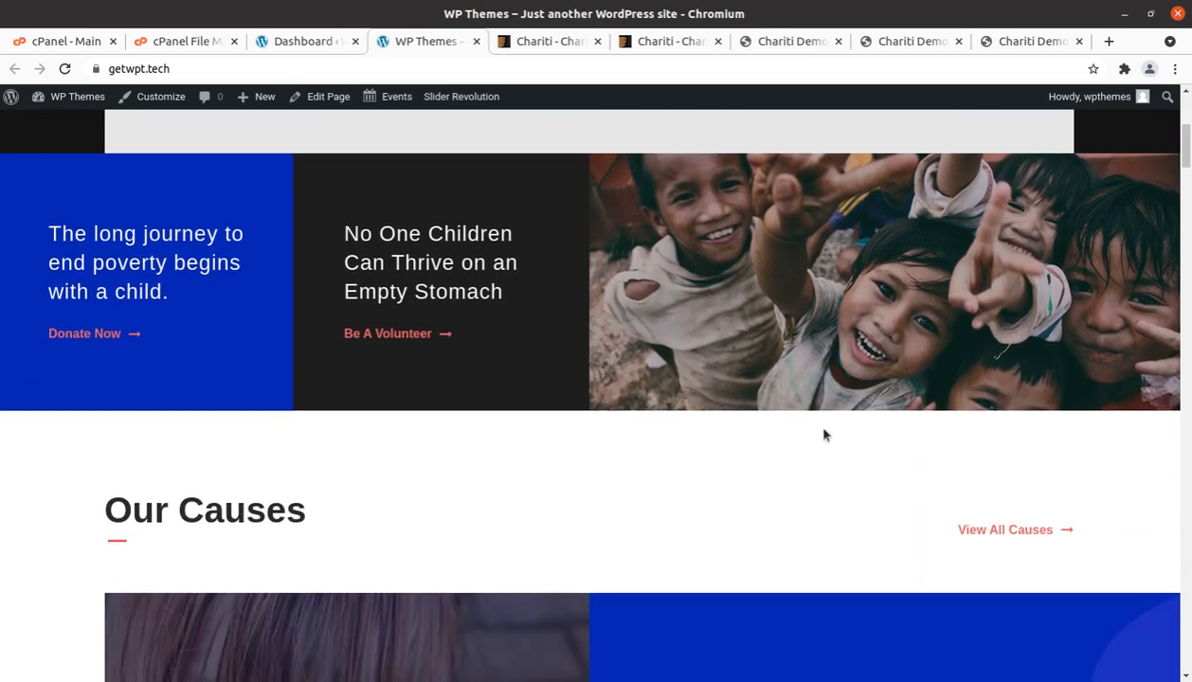
scroll(824, 435, "up", 5)
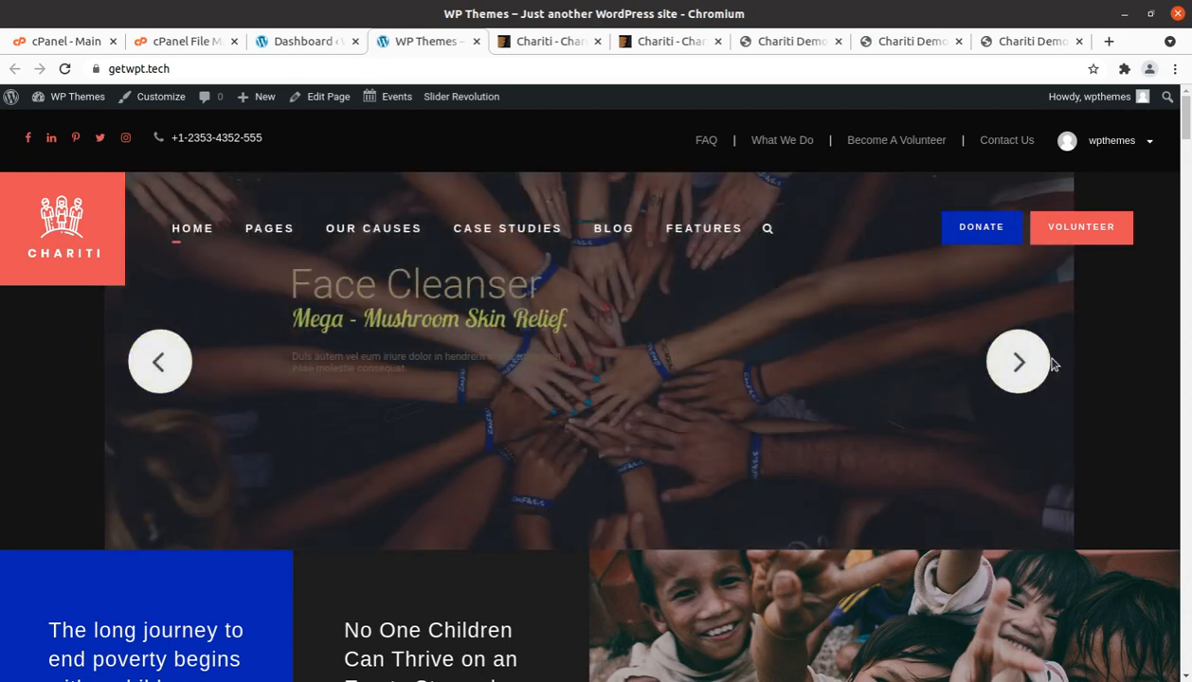
mouse_move(656, 236)
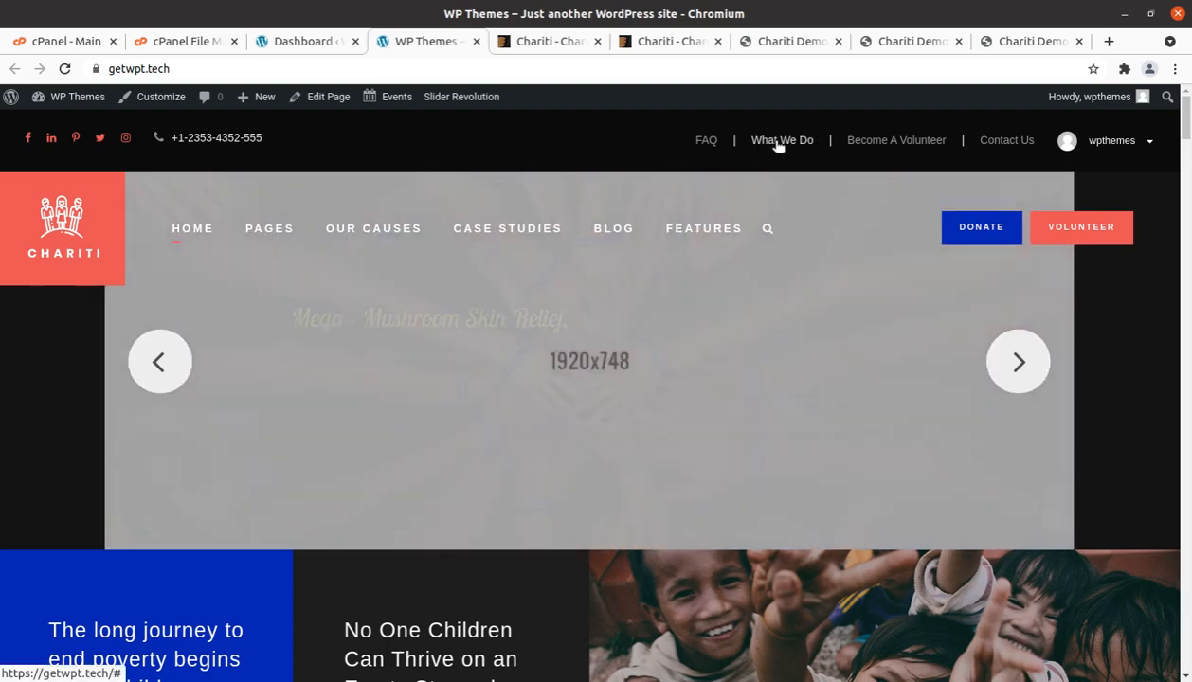
Test the What We Do and Donate links in the site header and open the volunteer page through Be A Volunteer
left_click(768, 142)
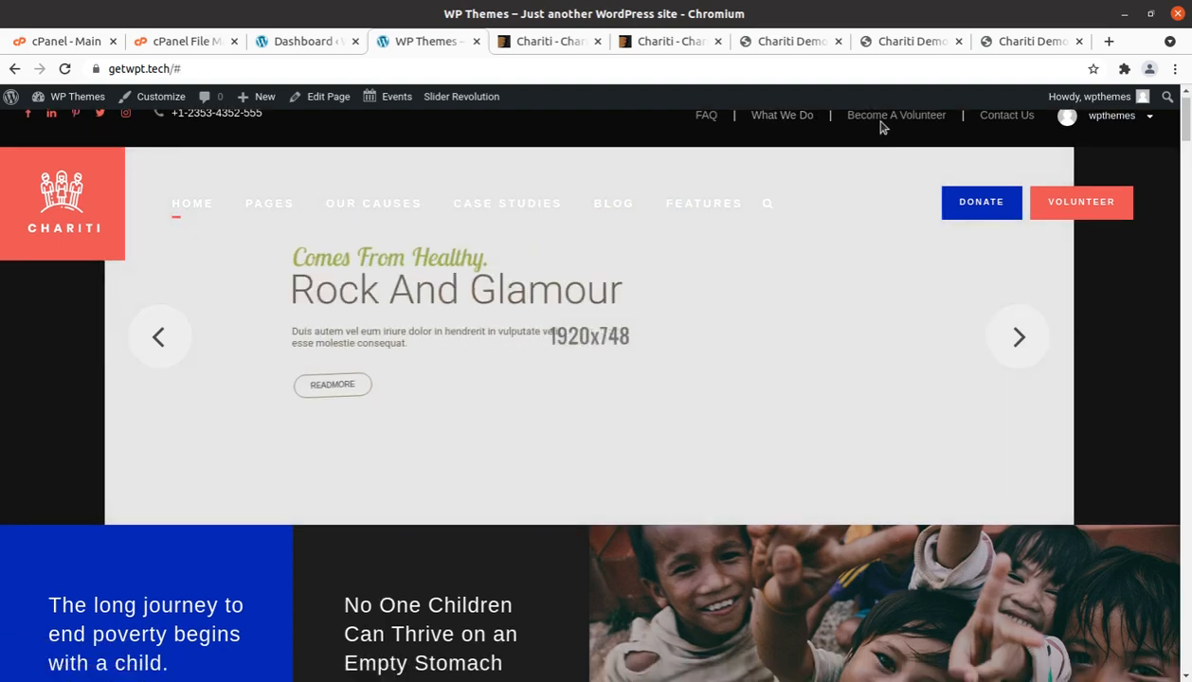
scroll(1016, 264, "up", 1)
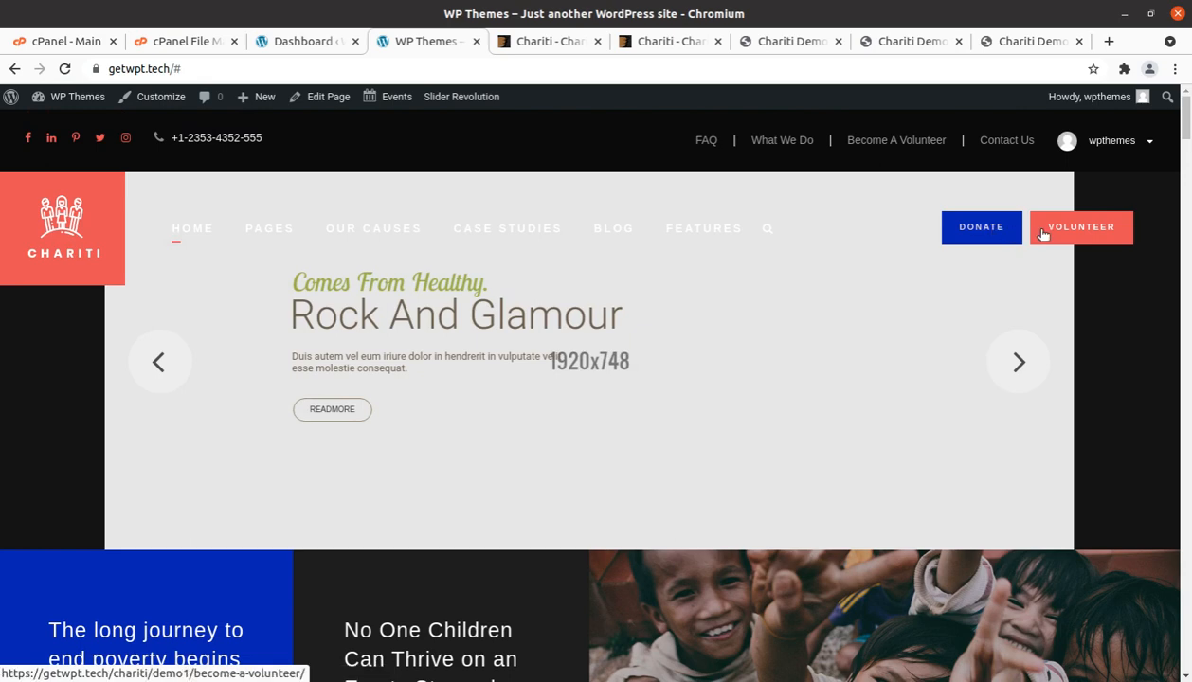
left_click(985, 233)
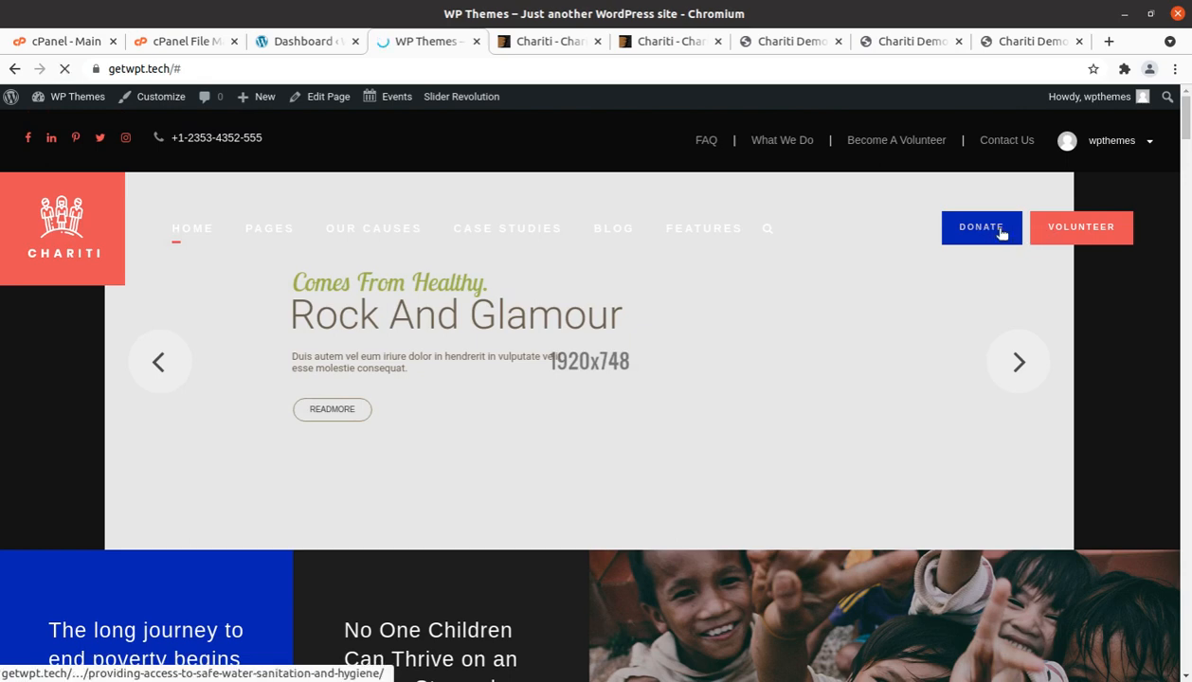
scroll(370, 329, "down", 4)
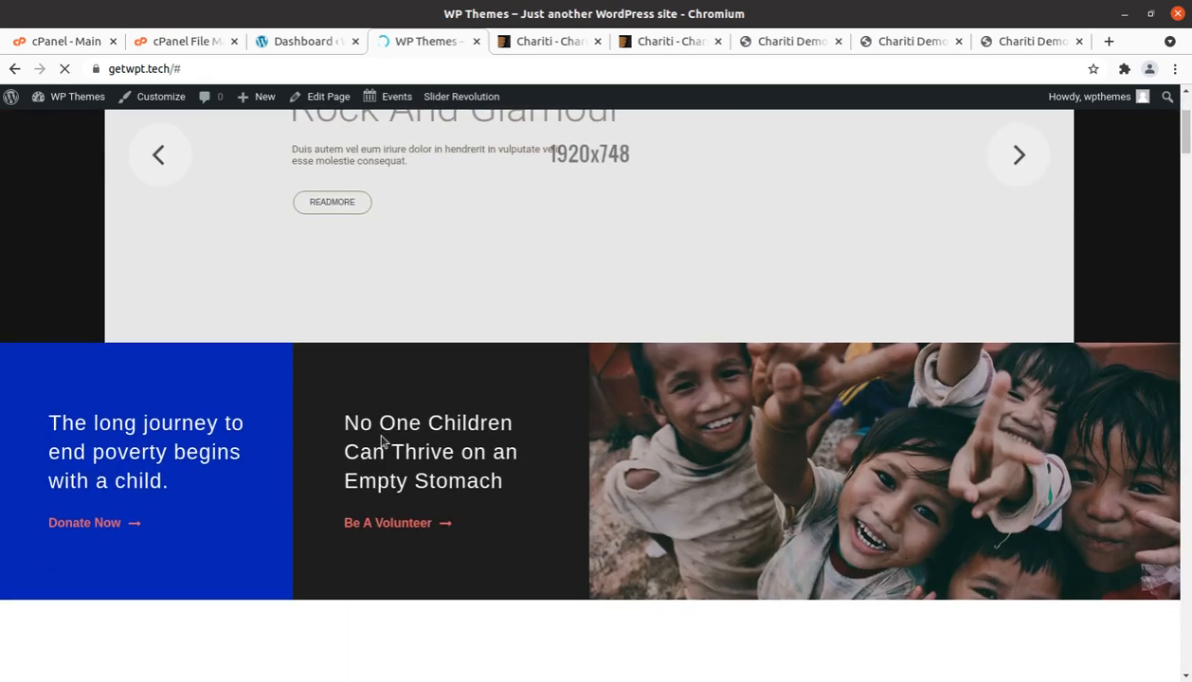
left_click(388, 521)
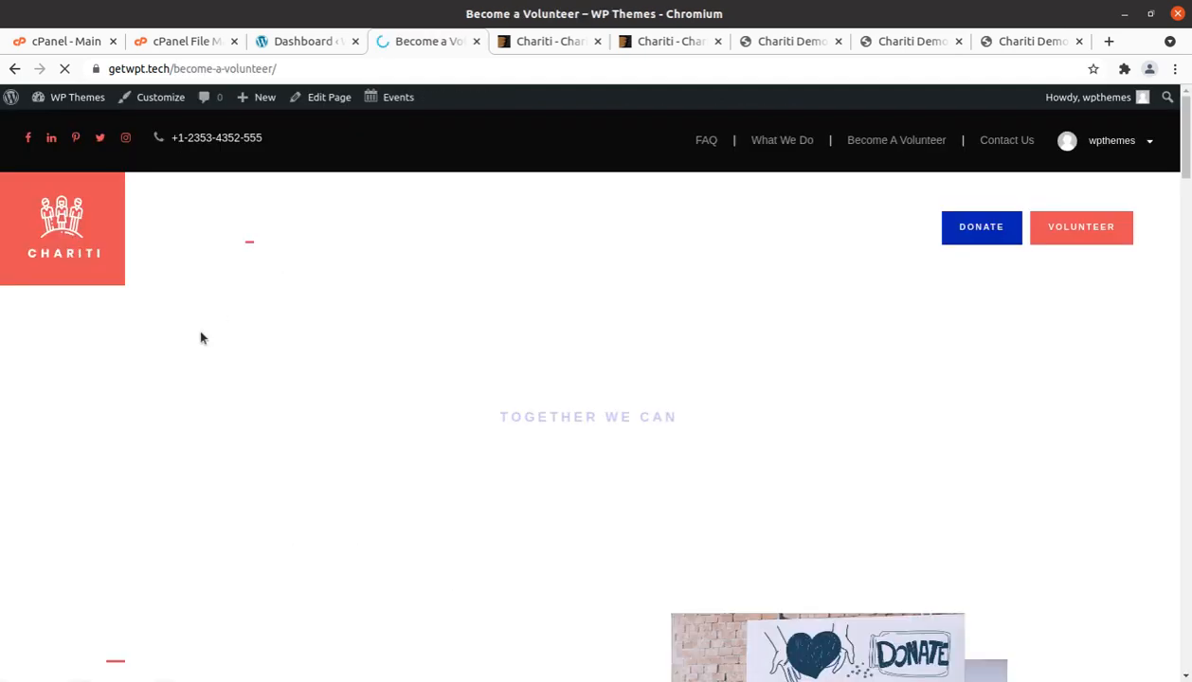
Examine the Become a Volunteer page's sections from the introduction to the contact form and footer
scroll(200, 337, "down", 5)
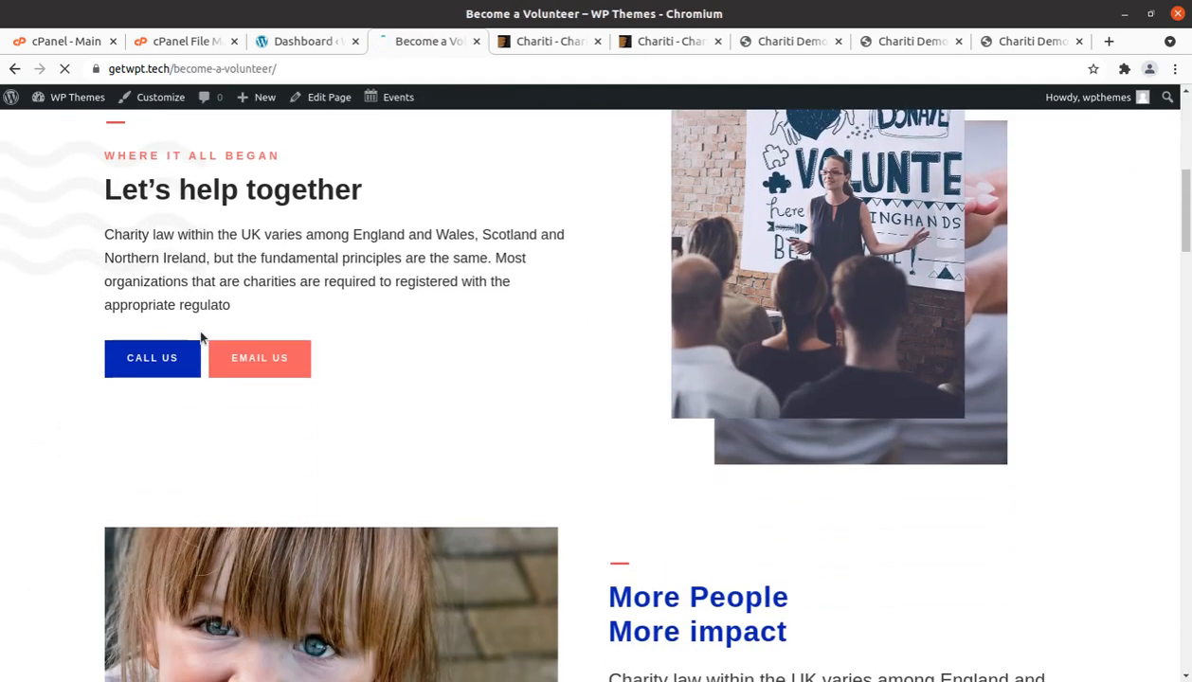
scroll(200, 337, "down", 6)
scroll(200, 338, "up", 3)
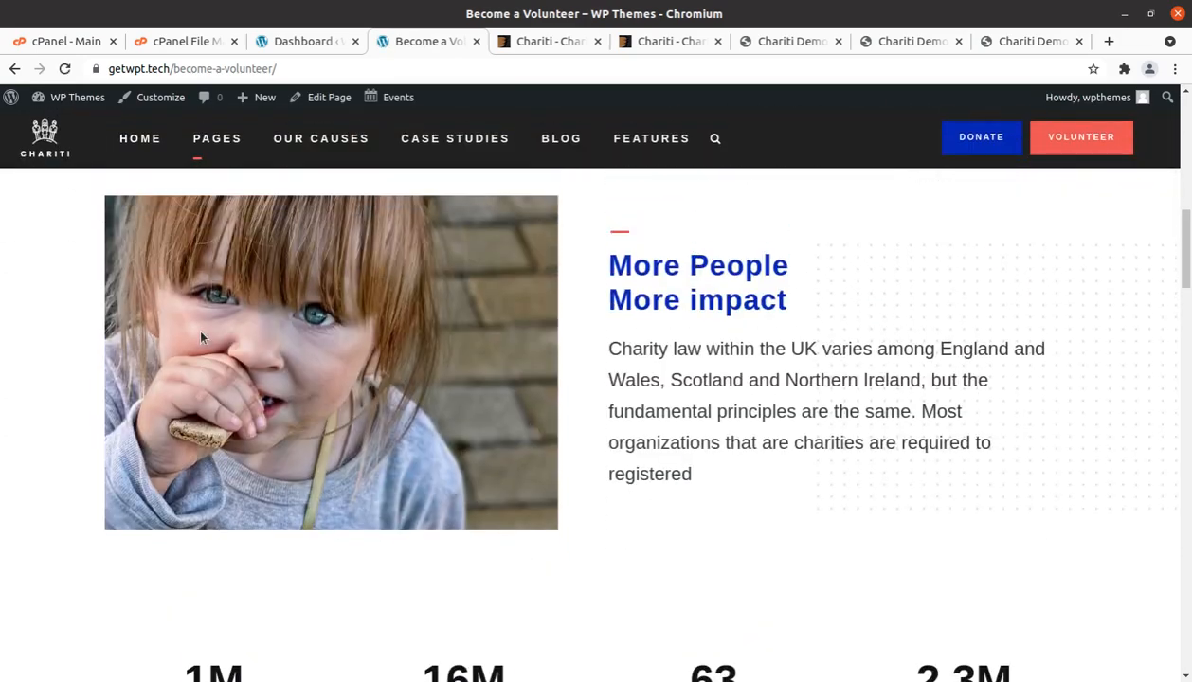
scroll(200, 337, "down", 10)
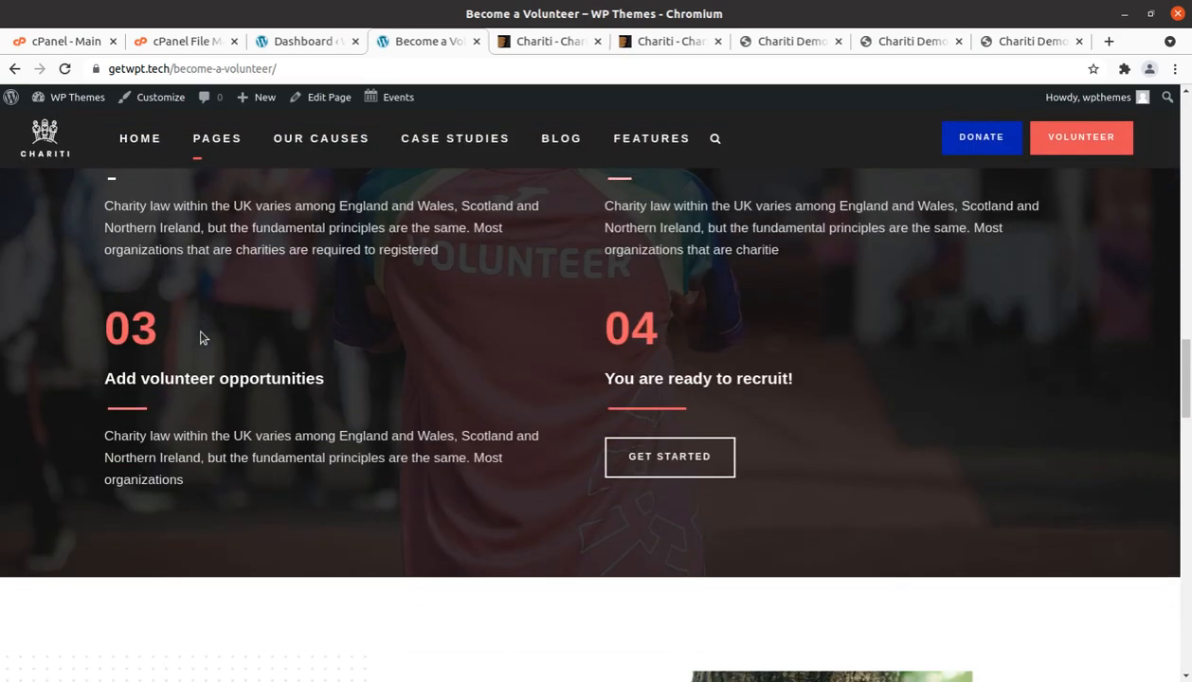
scroll(200, 337, "down", 10)
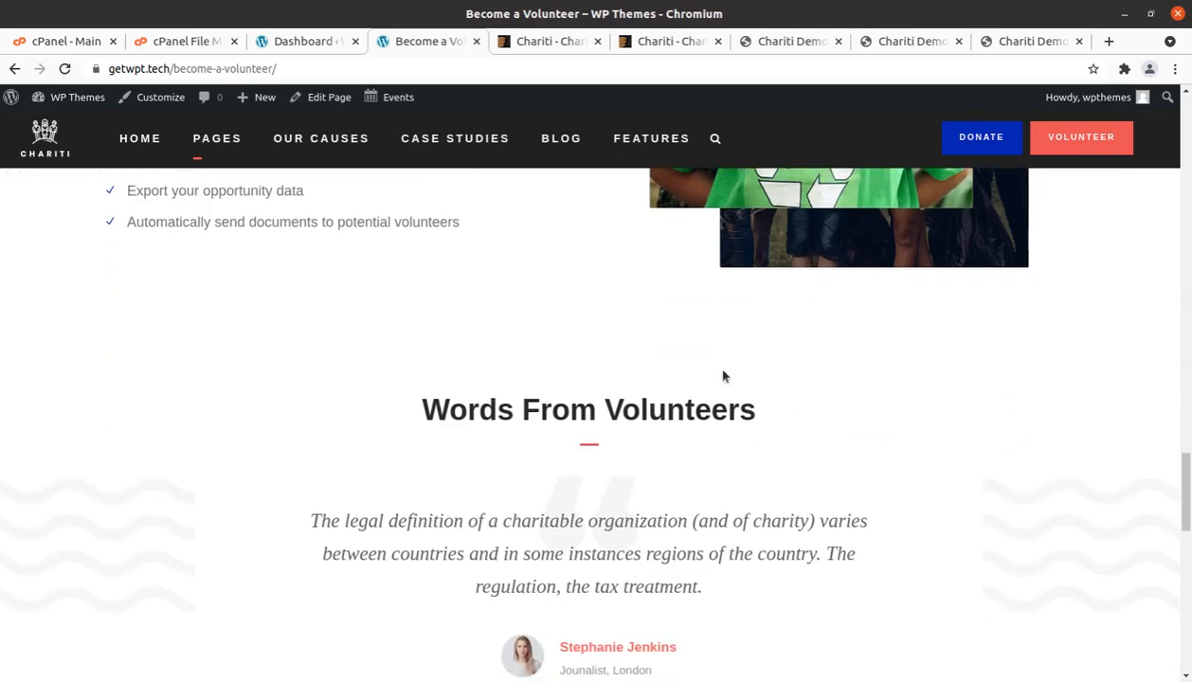
scroll(723, 377, "down", 10)
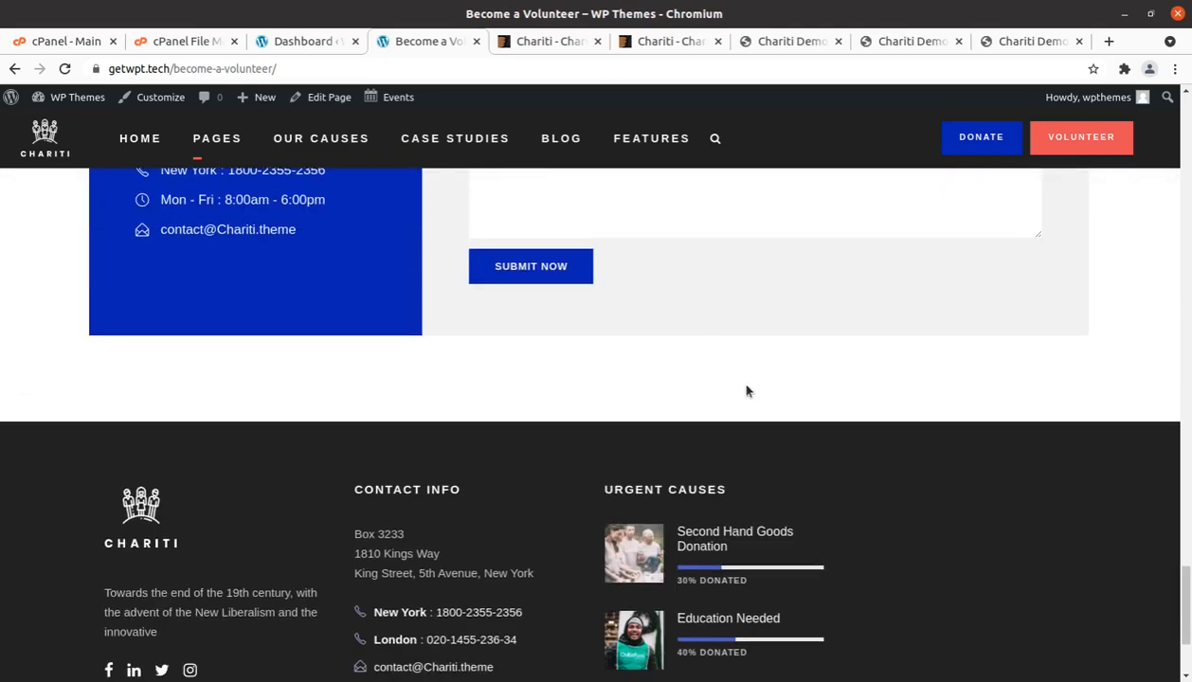
scroll(764, 439, "down", 3)
scroll(599, 511, "up", 7)
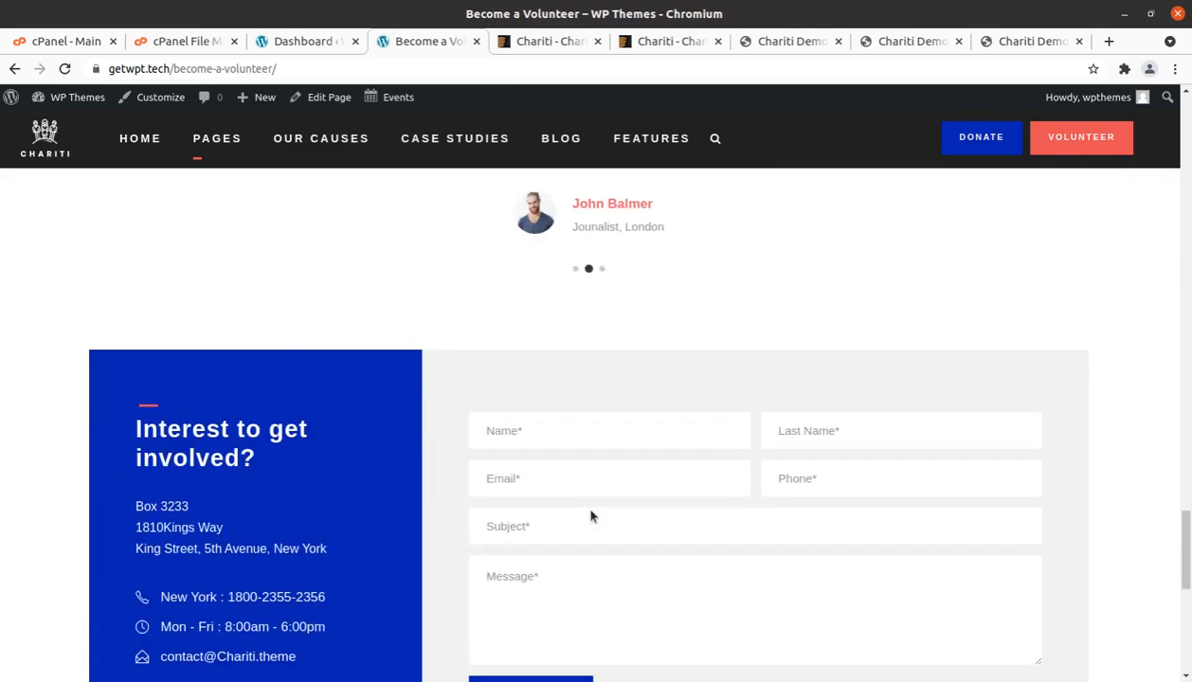
scroll(590, 516, "up", 8)
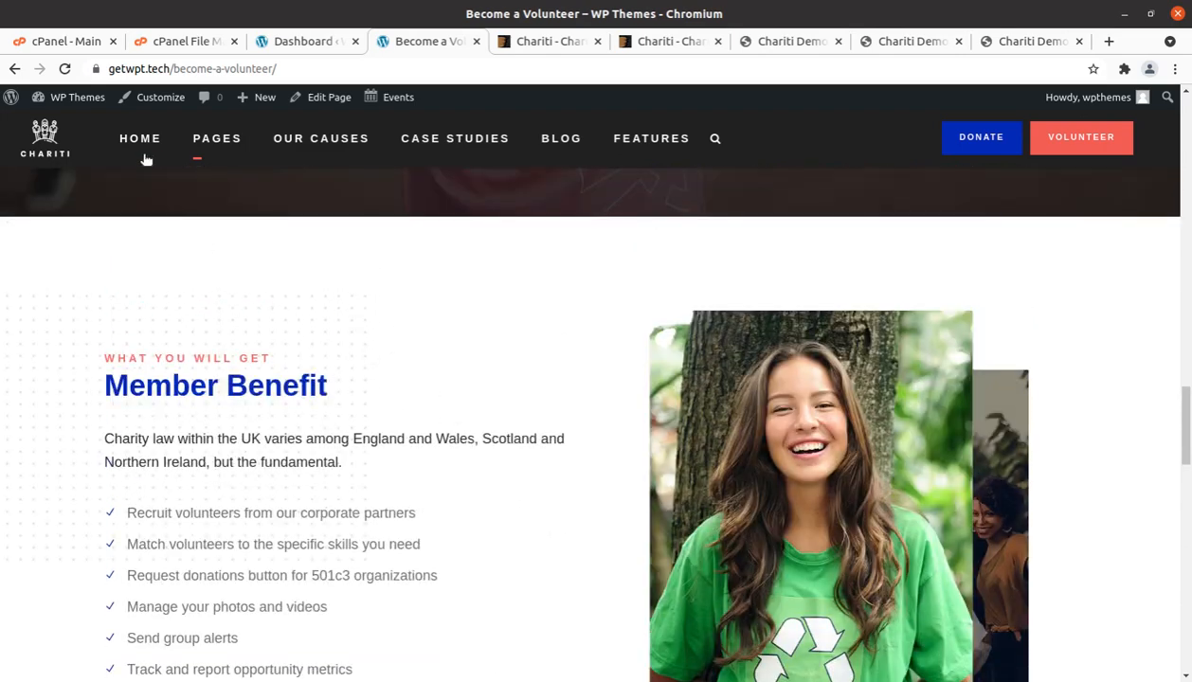
Return to the site's home page and check the slider and the blocks beneath it
left_click(136, 149)
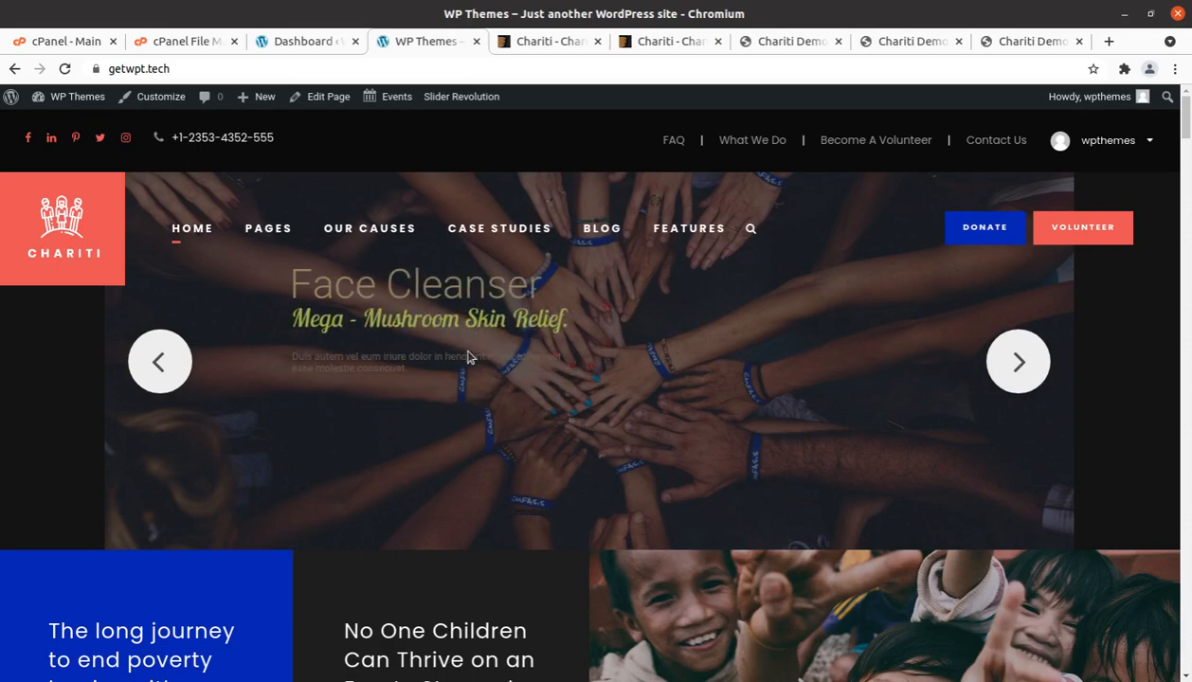
scroll(976, 409, "down", 5)
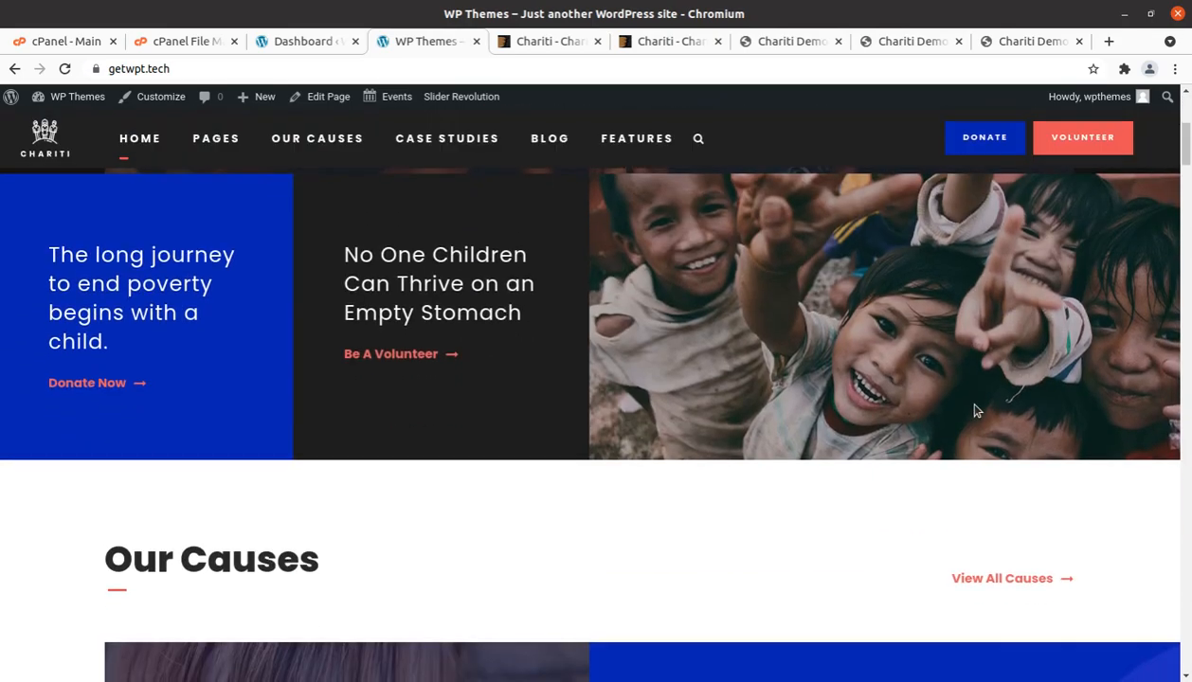
scroll(976, 410, "up", 3)
scroll(976, 409, "up", 3)
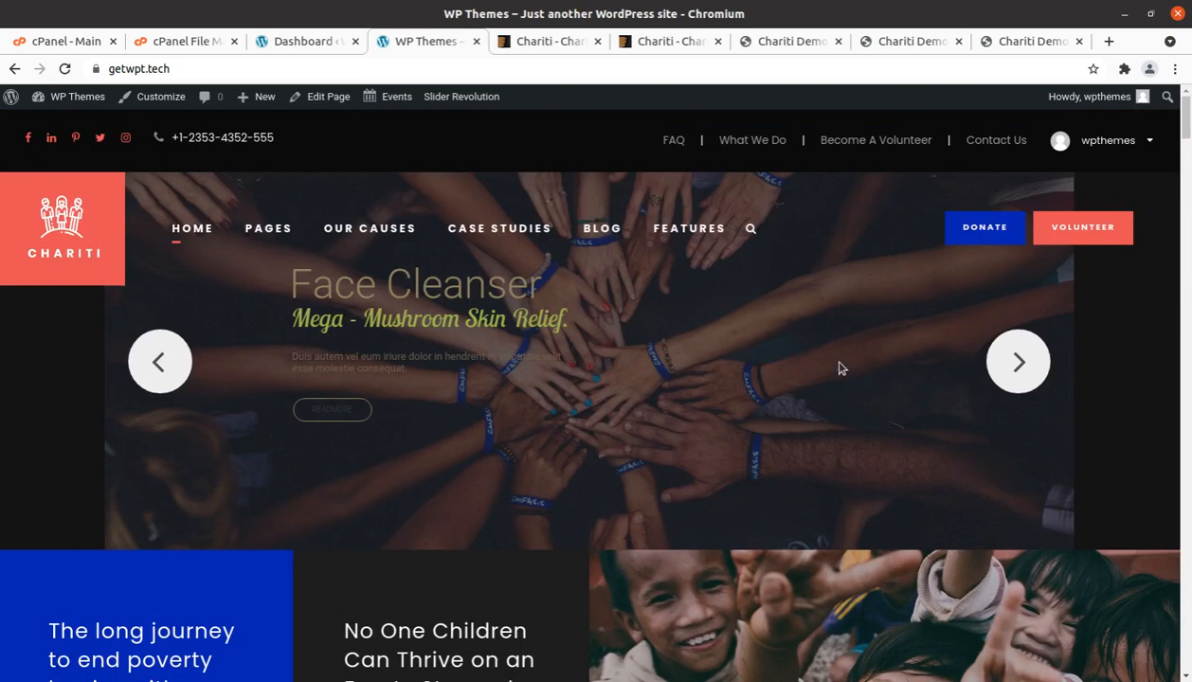
Open the Fundraise Master options from the WordPress dashboard in a separate browser tab and look over the General Settings
left_click(309, 44)
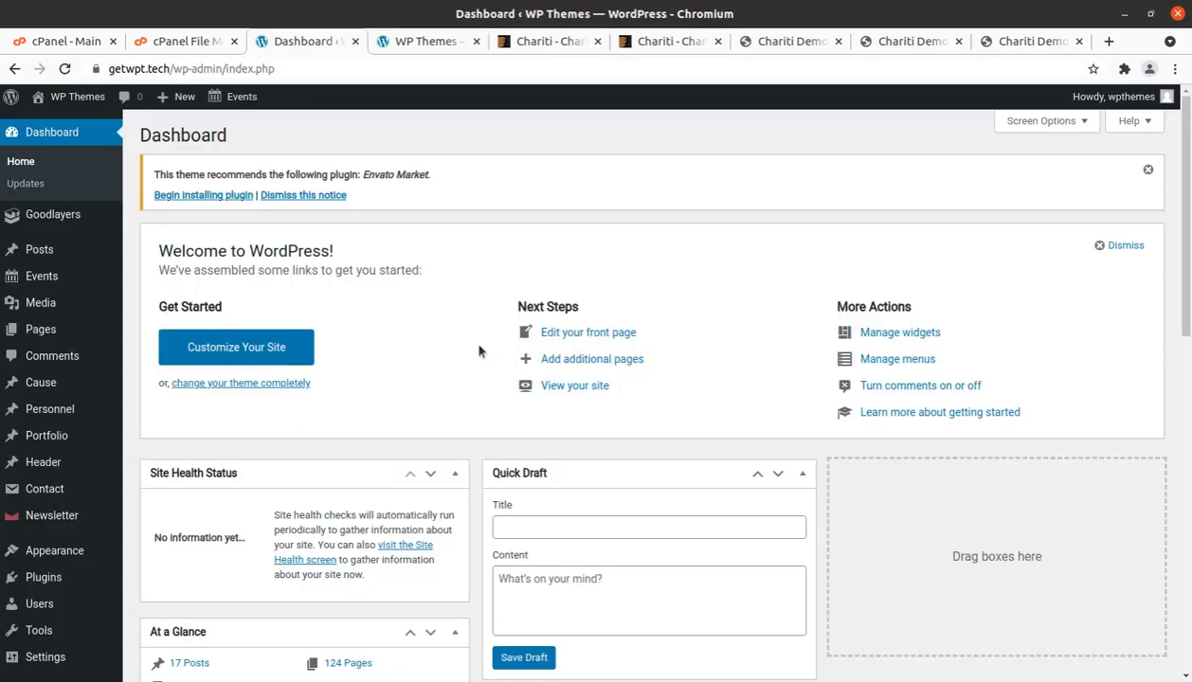
scroll(475, 349, "down", 2)
scroll(473, 349, "up", 2)
mouse_move(32, 217)
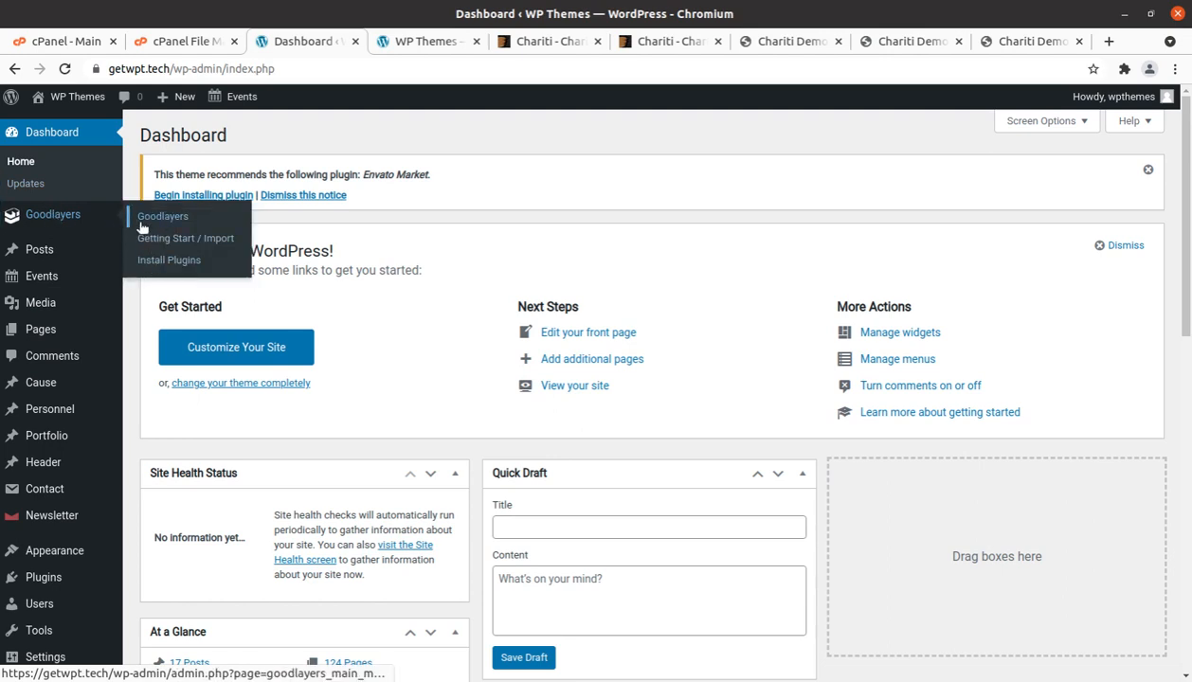
scroll(59, 319, "down", 4)
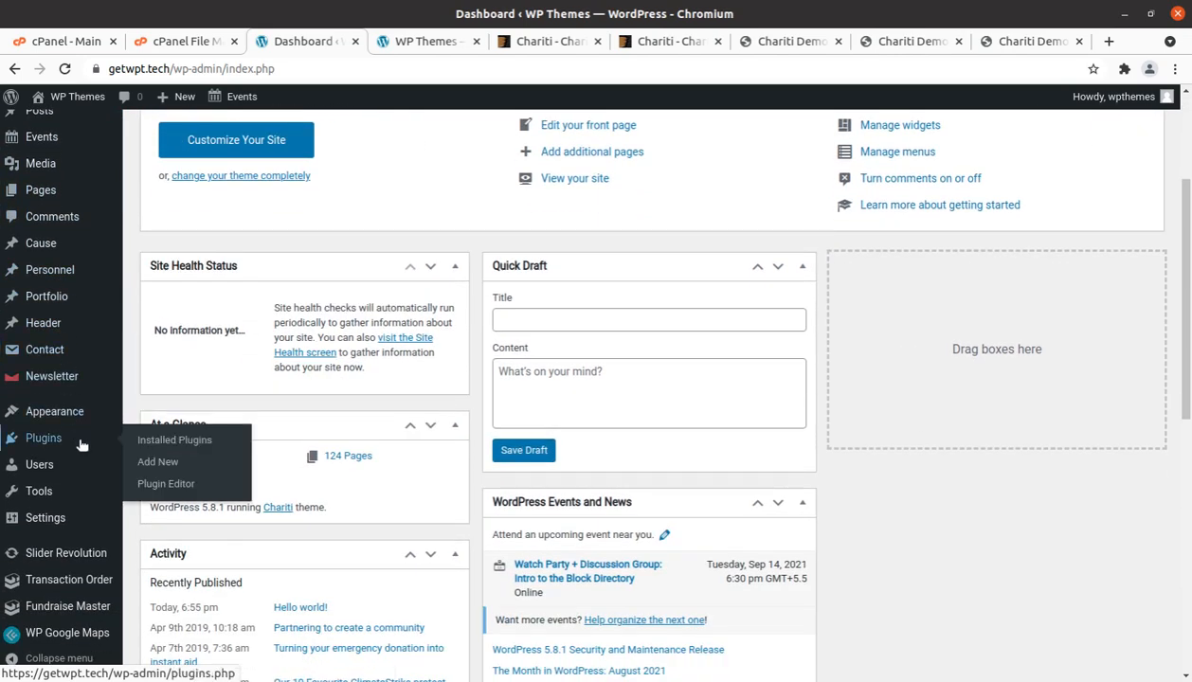
middle_click(52, 614)
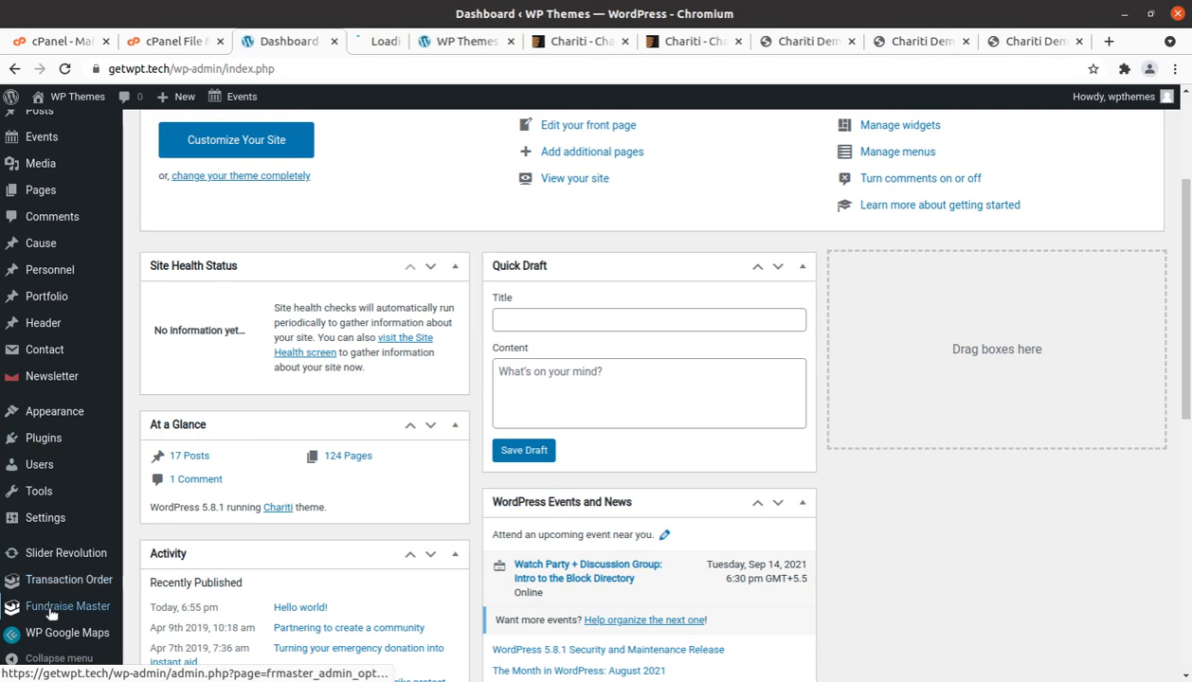
left_click(375, 45)
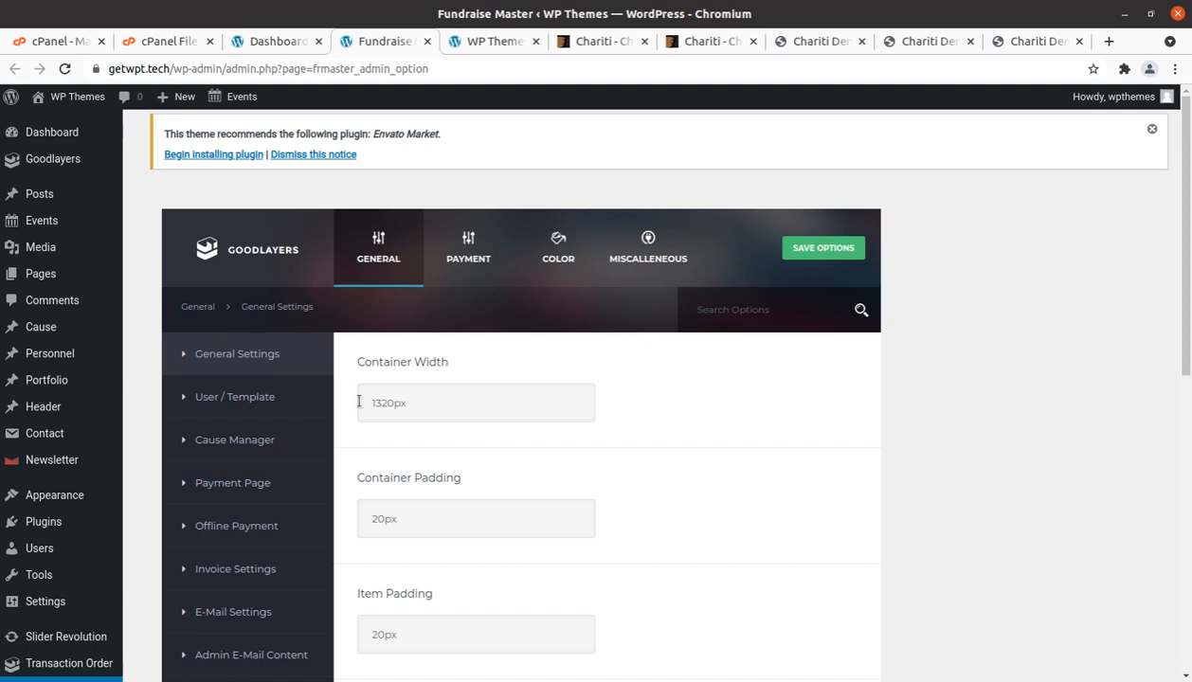
scroll(722, 472, "down", 1)
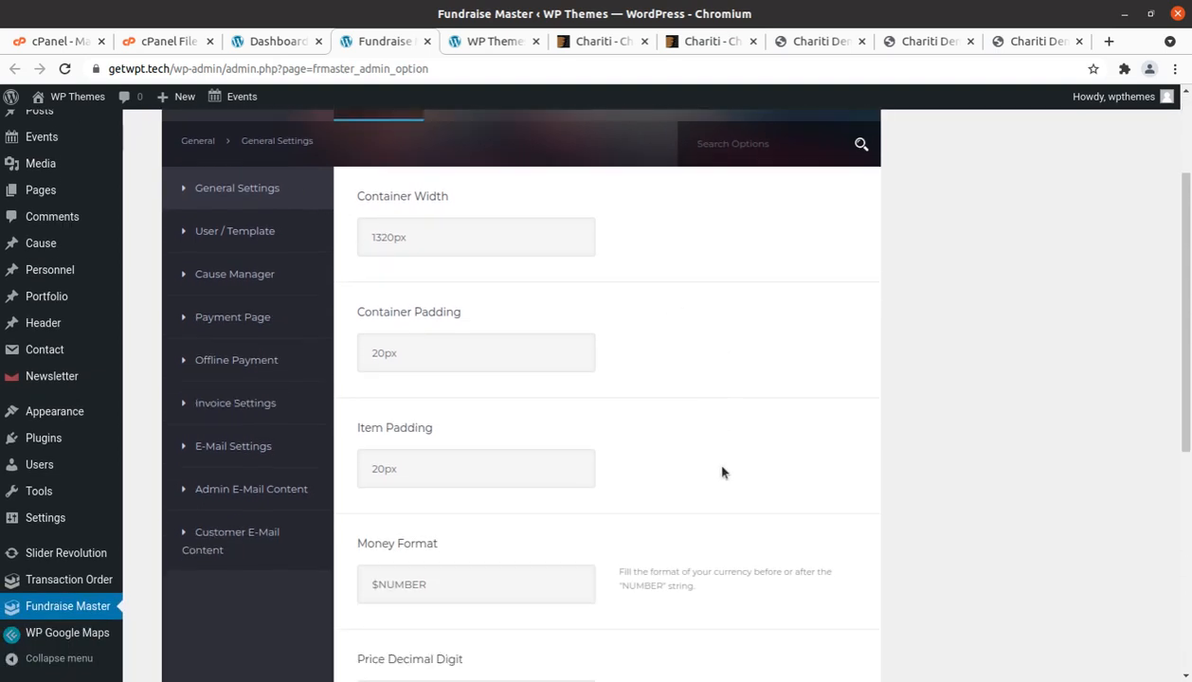
scroll(723, 472, "up", 2)
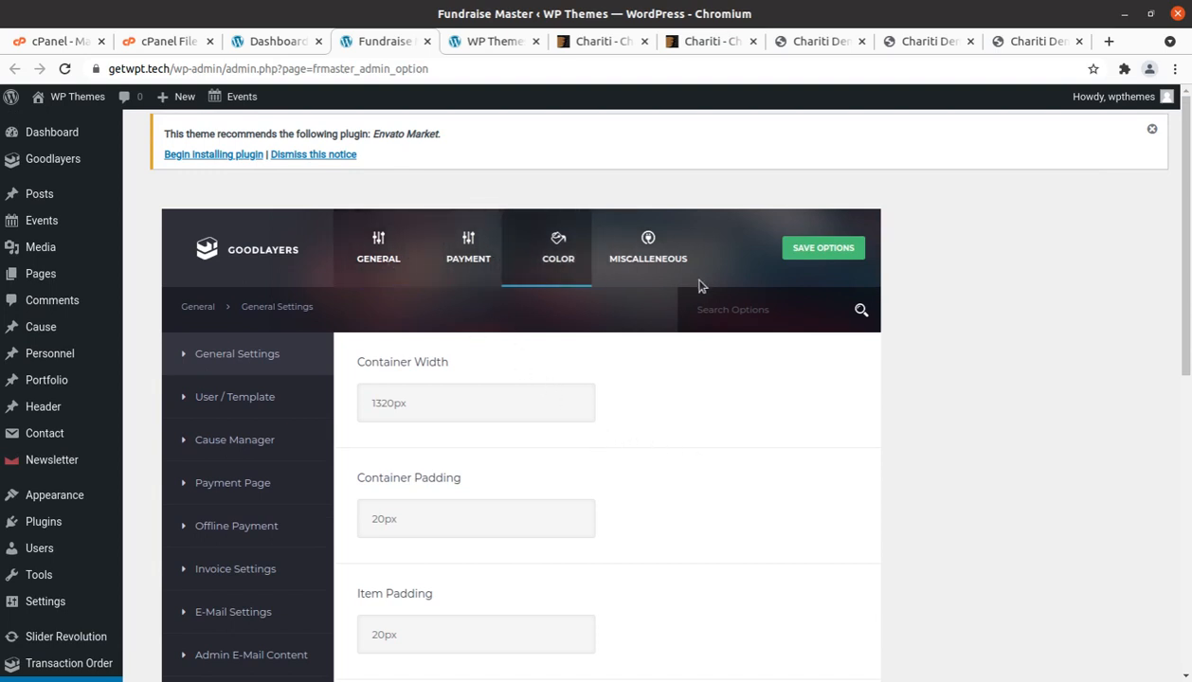
Open the Goodlayers theme options page
mouse_move(55, 158)
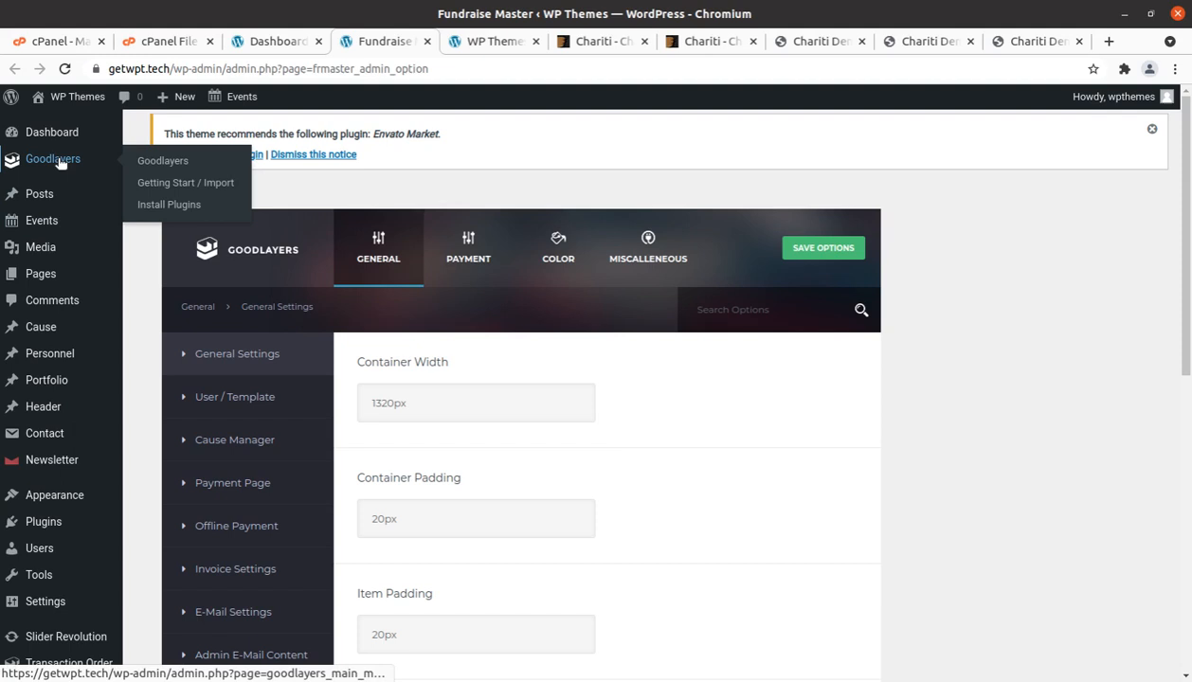
left_click(145, 165)
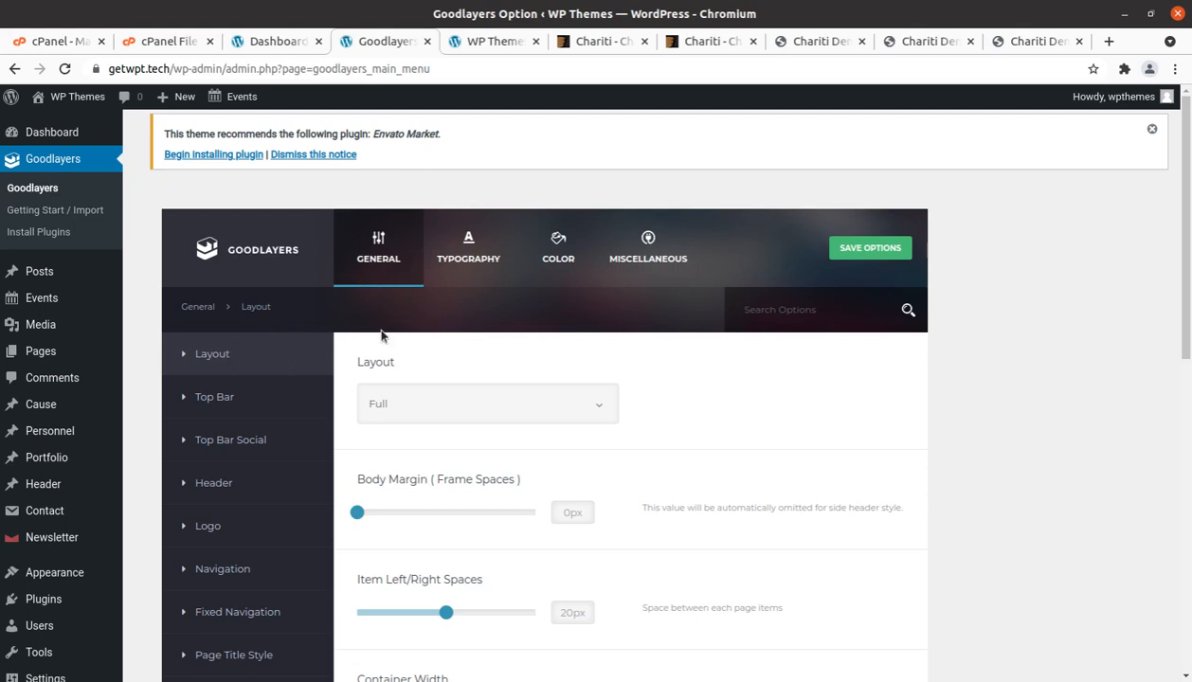
Open the Fundraise Master options and look through the payment sections, including Paypal, Stripe and Authorize
scroll(162, 319, "down", 5)
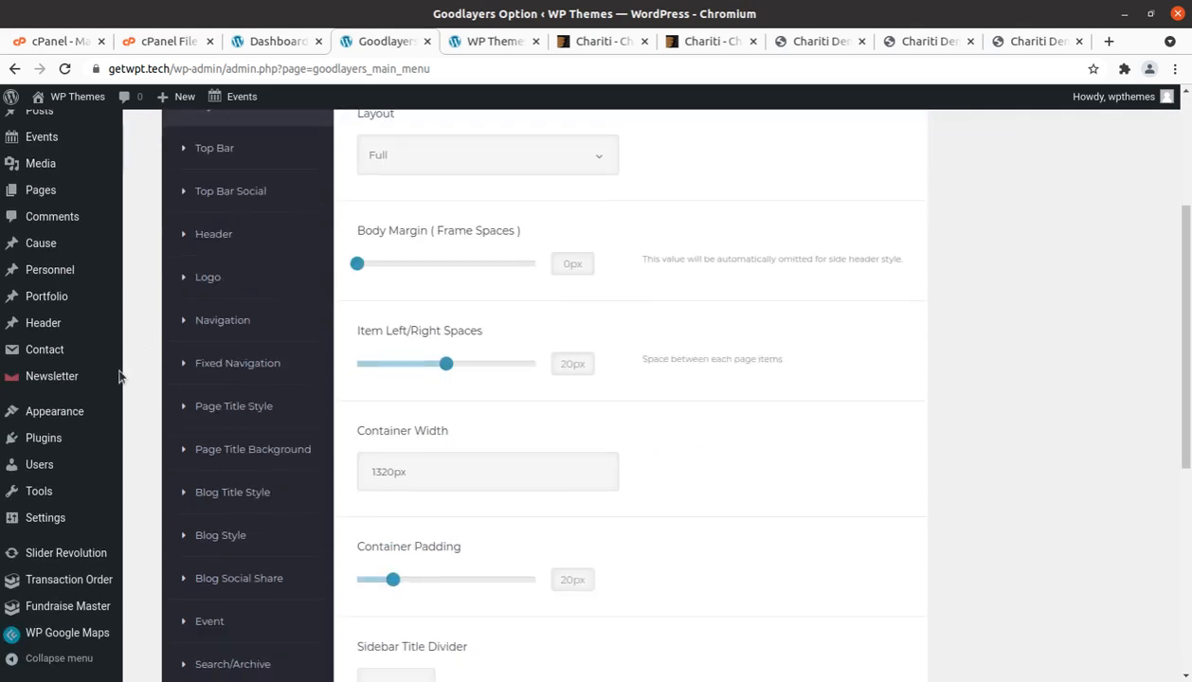
left_click(65, 611)
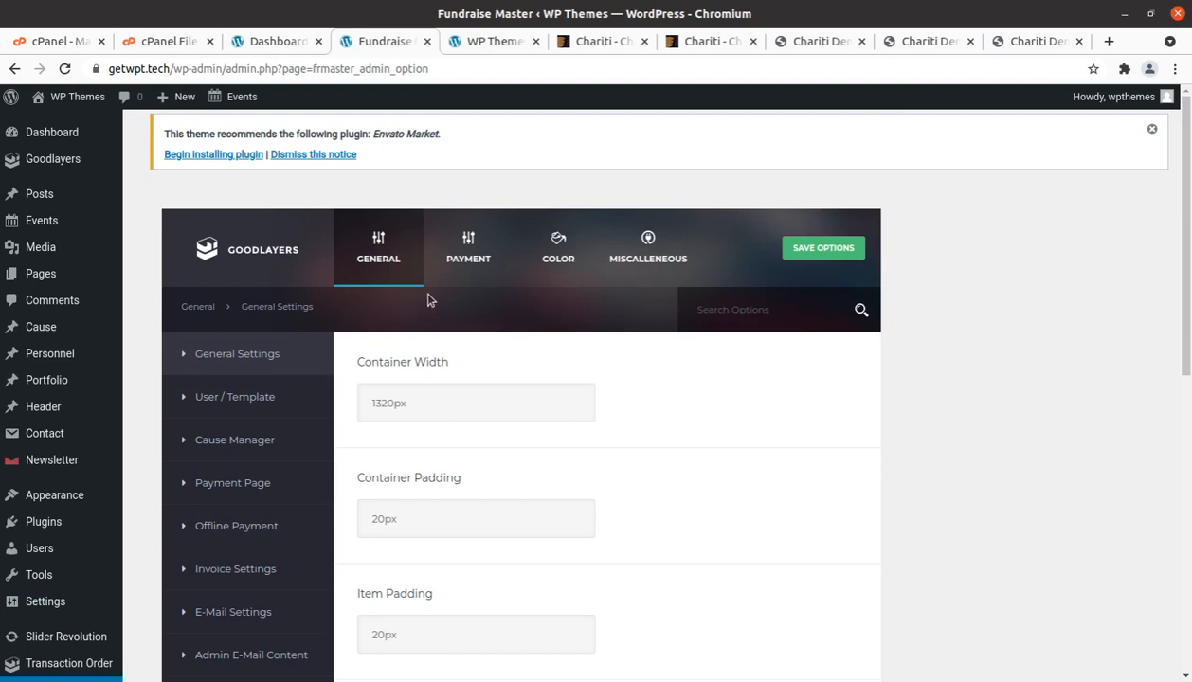
left_click(471, 258)
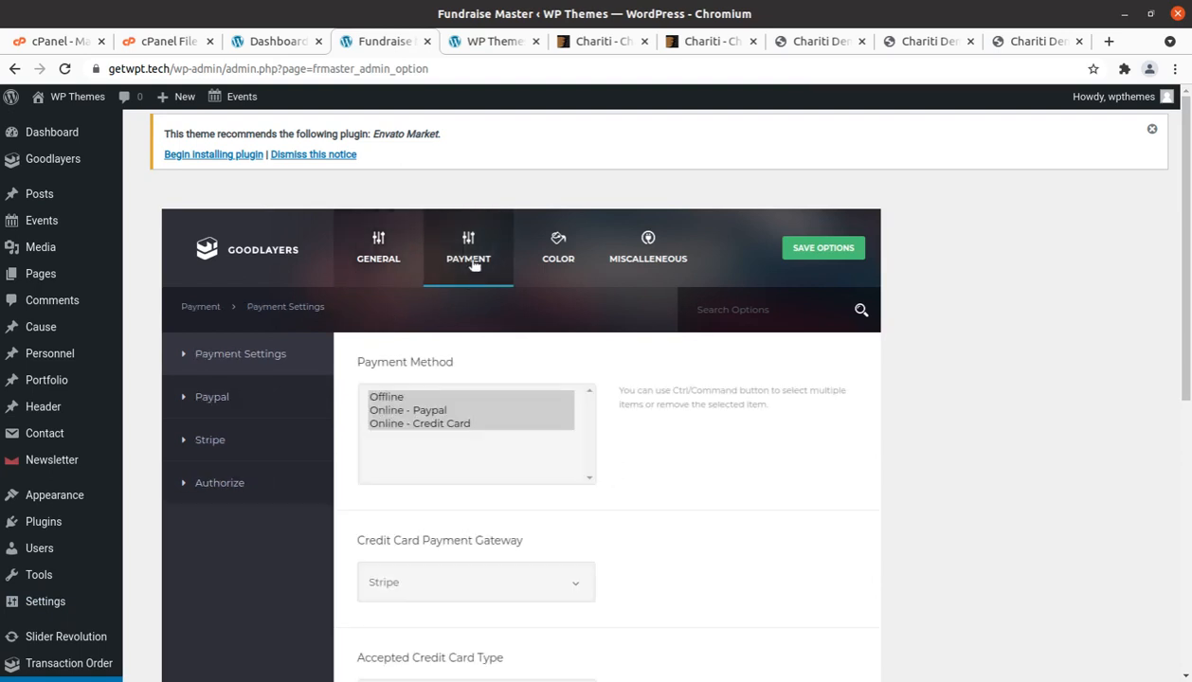
left_click(229, 398)
left_click(221, 443)
left_click(227, 487)
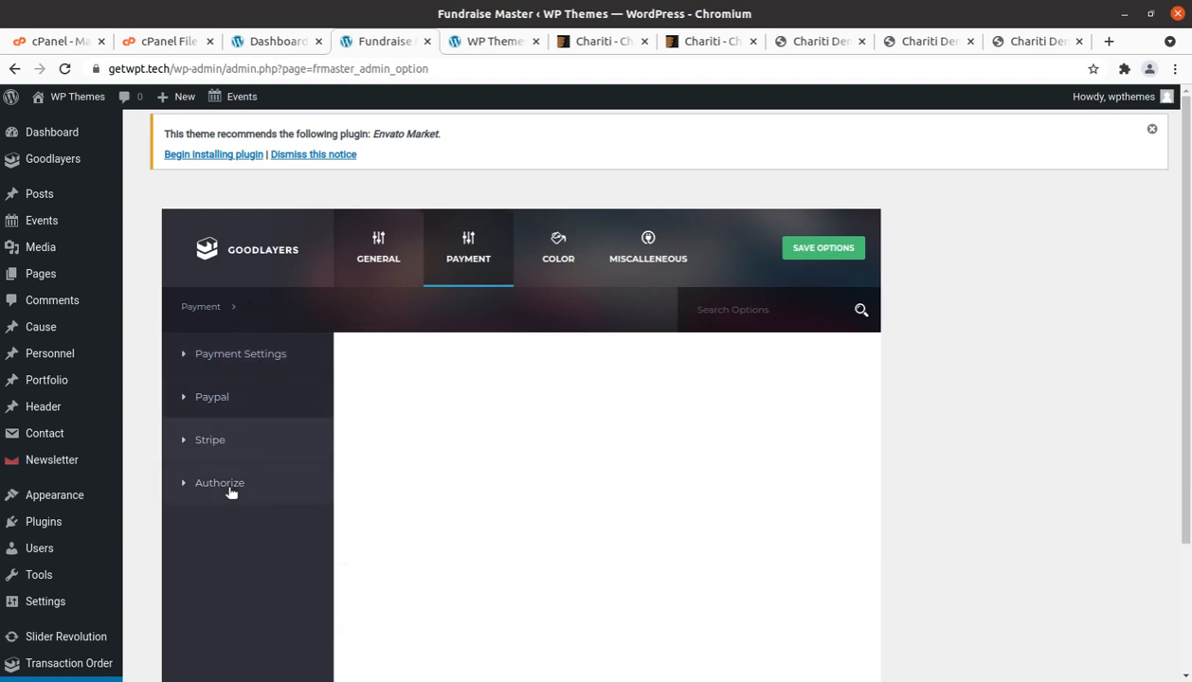
Look through the Fundraise Master general options, from General Settings and User / Template to Customer E-Mail Content
left_click(370, 262)
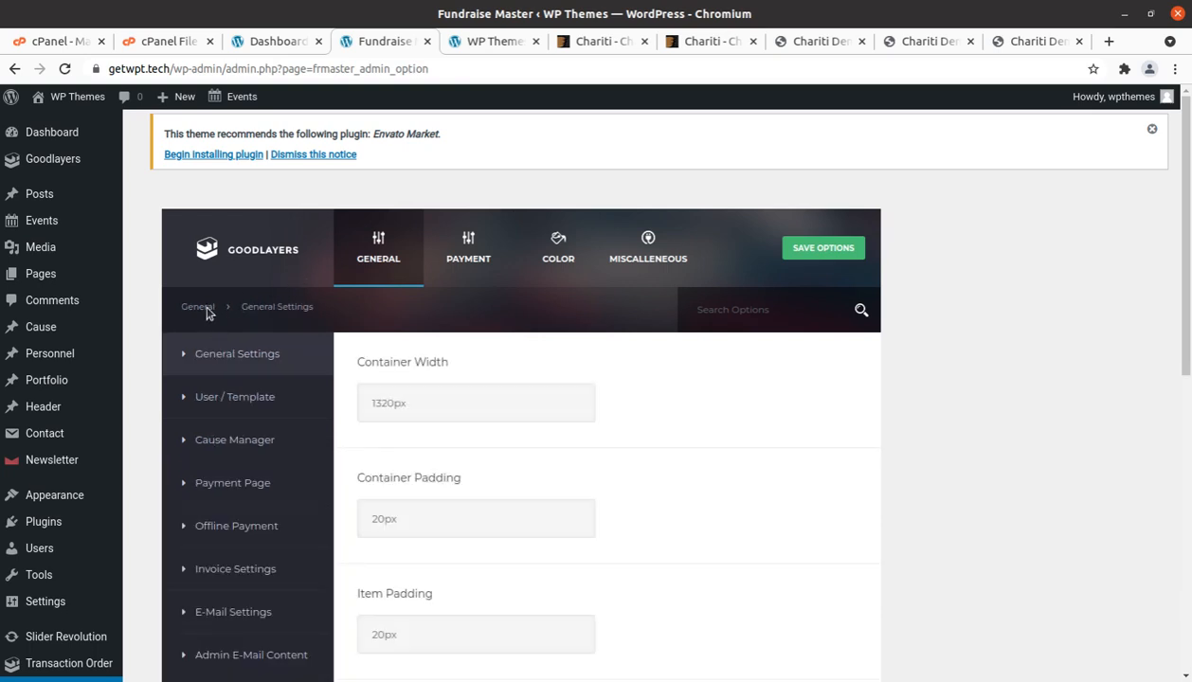
scroll(506, 387, "down", 4)
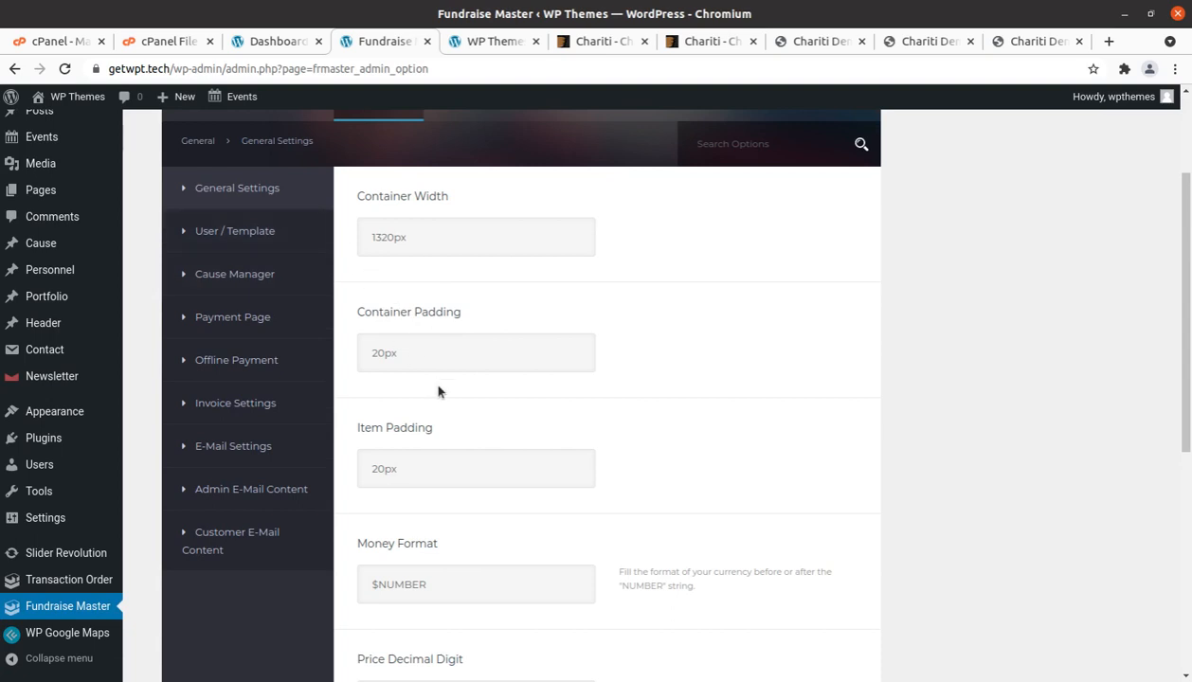
scroll(542, 406, "down", 2)
scroll(540, 404, "up", 6)
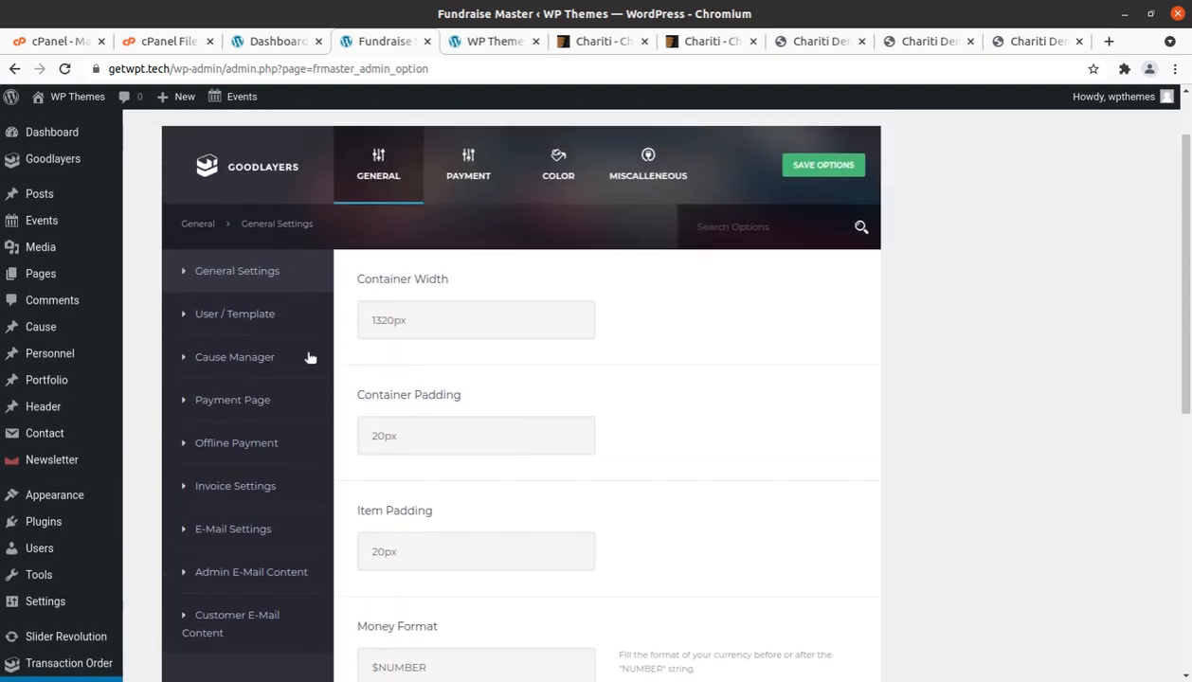
left_click(254, 320)
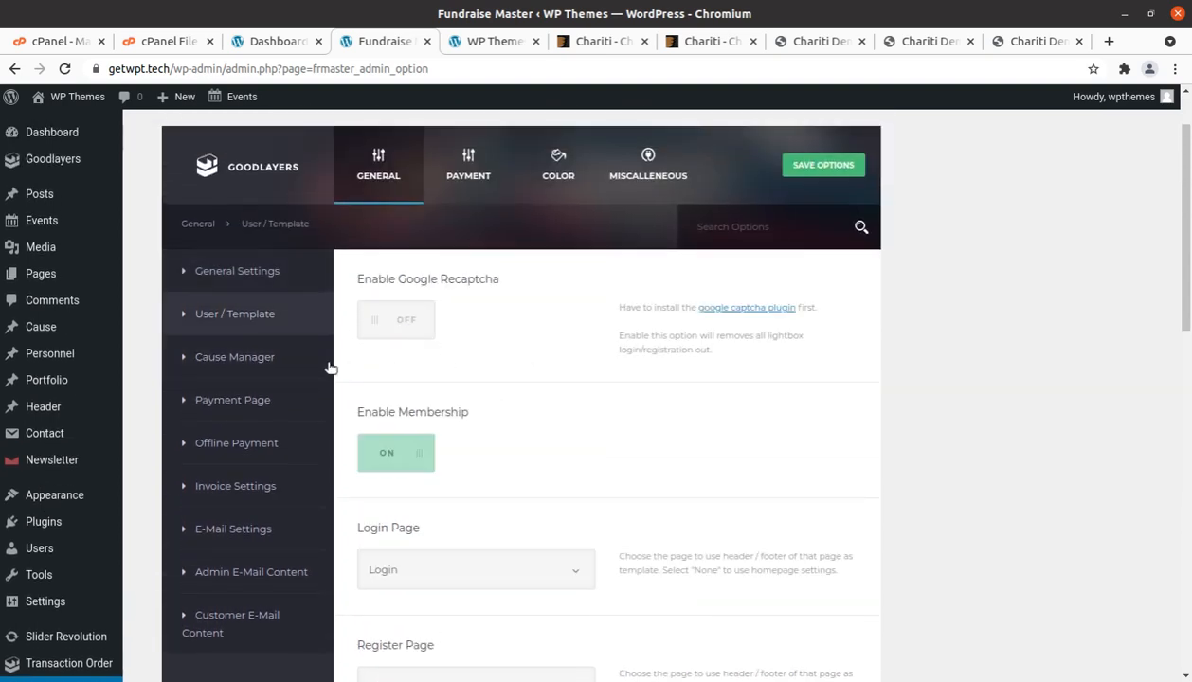
left_click(254, 358)
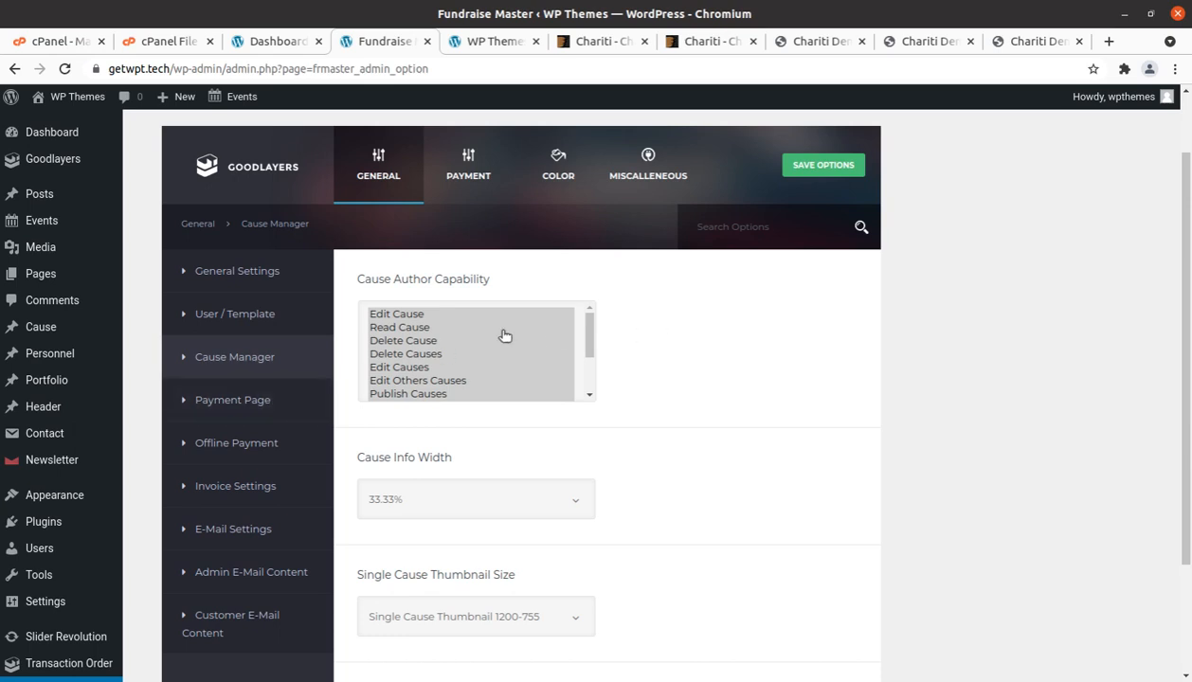
left_click(242, 401)
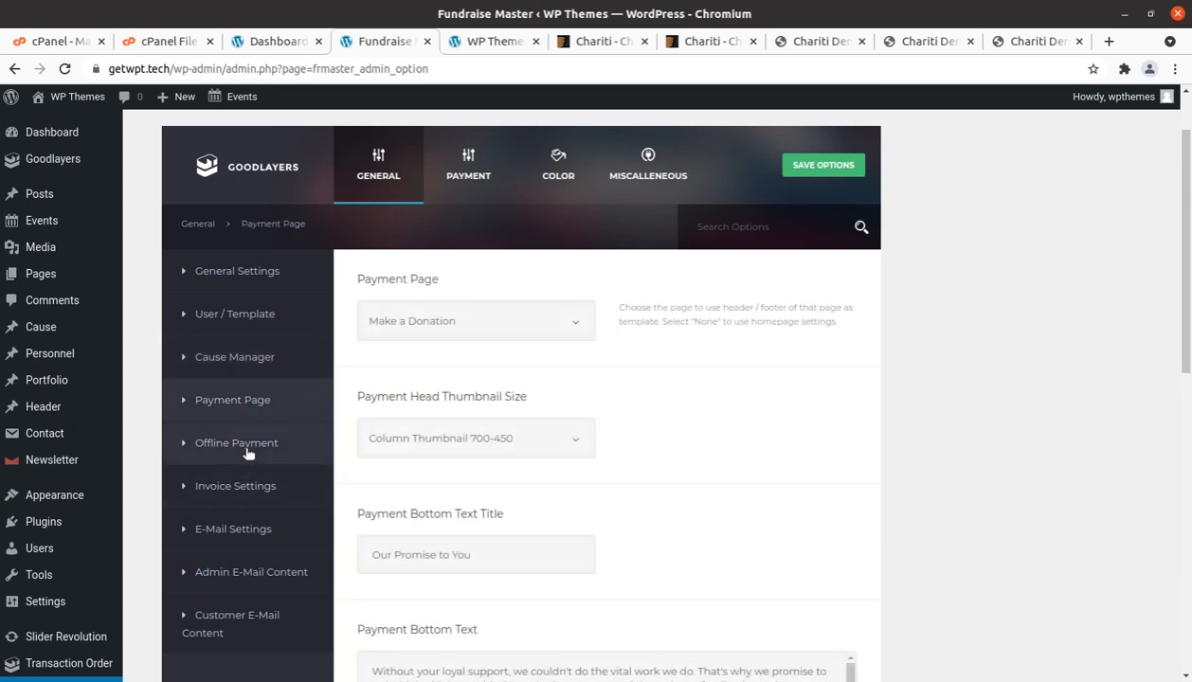
left_click(247, 451)
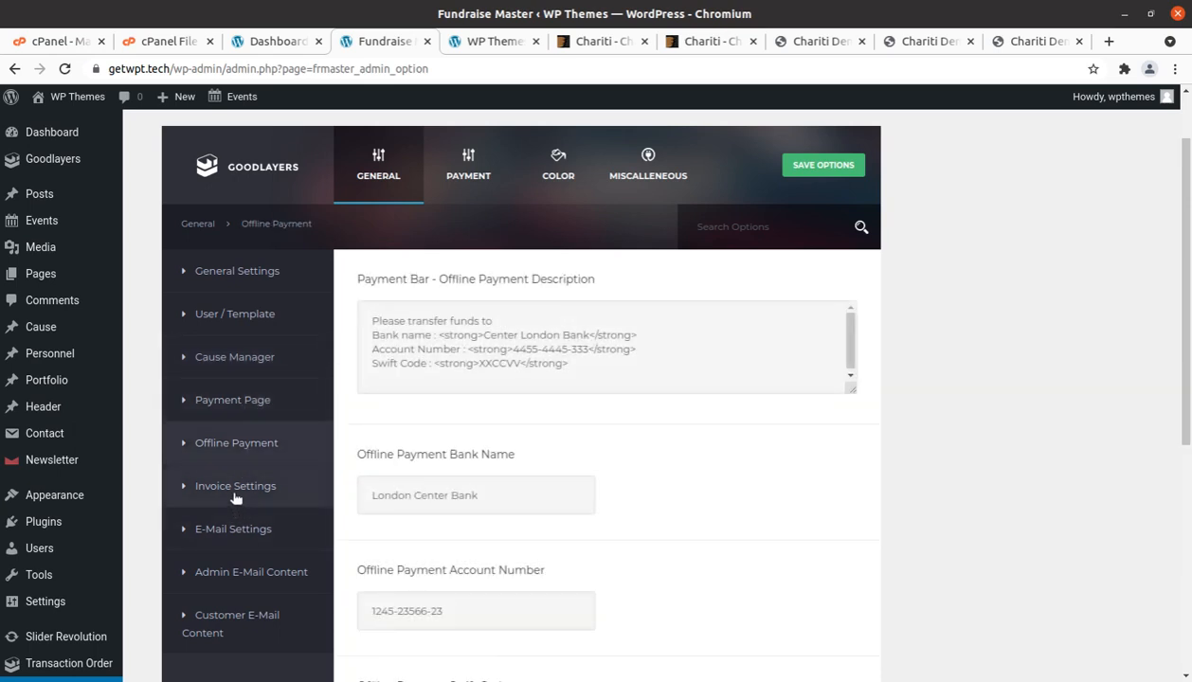
left_click(237, 488)
left_click(239, 528)
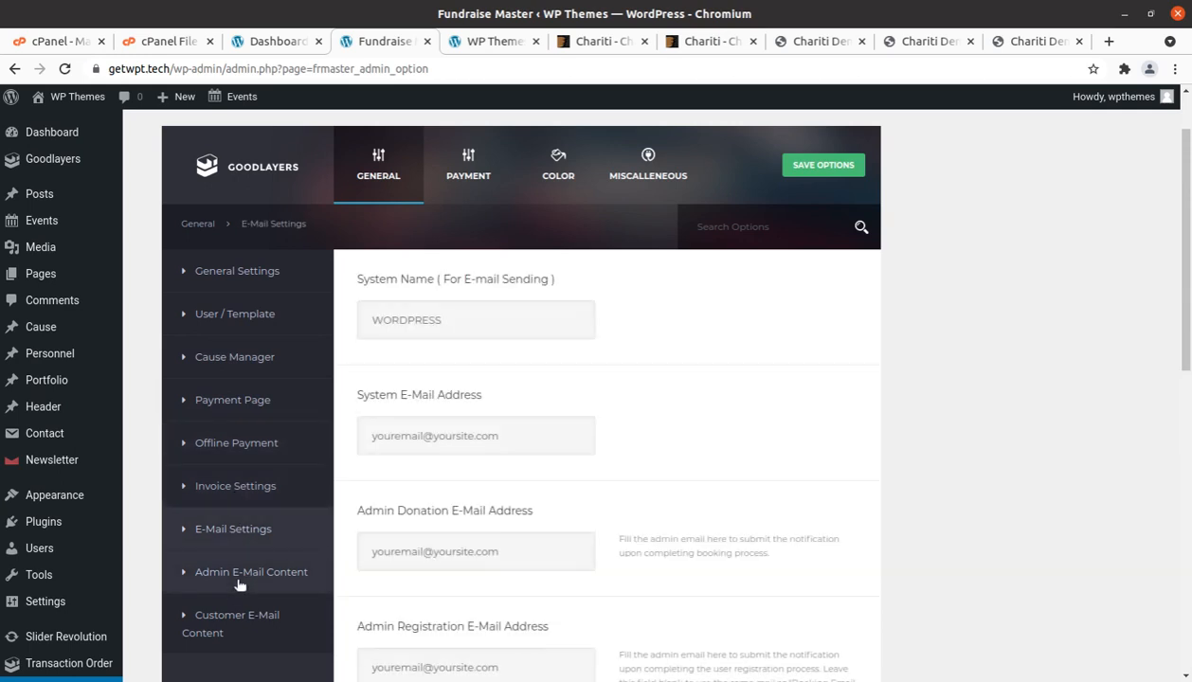
left_click(240, 578)
left_click(230, 625)
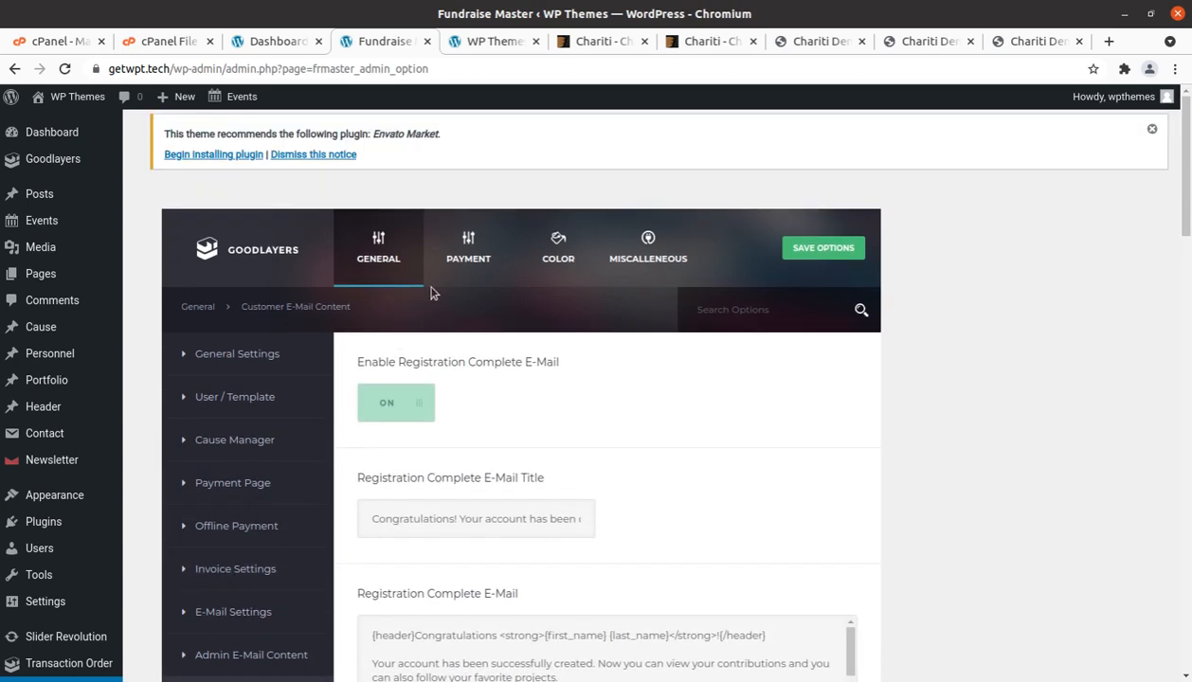
Examine the Fundraise Master payment settings, including the credit card gateway choices, accepted card types and policy pages
left_click(464, 275)
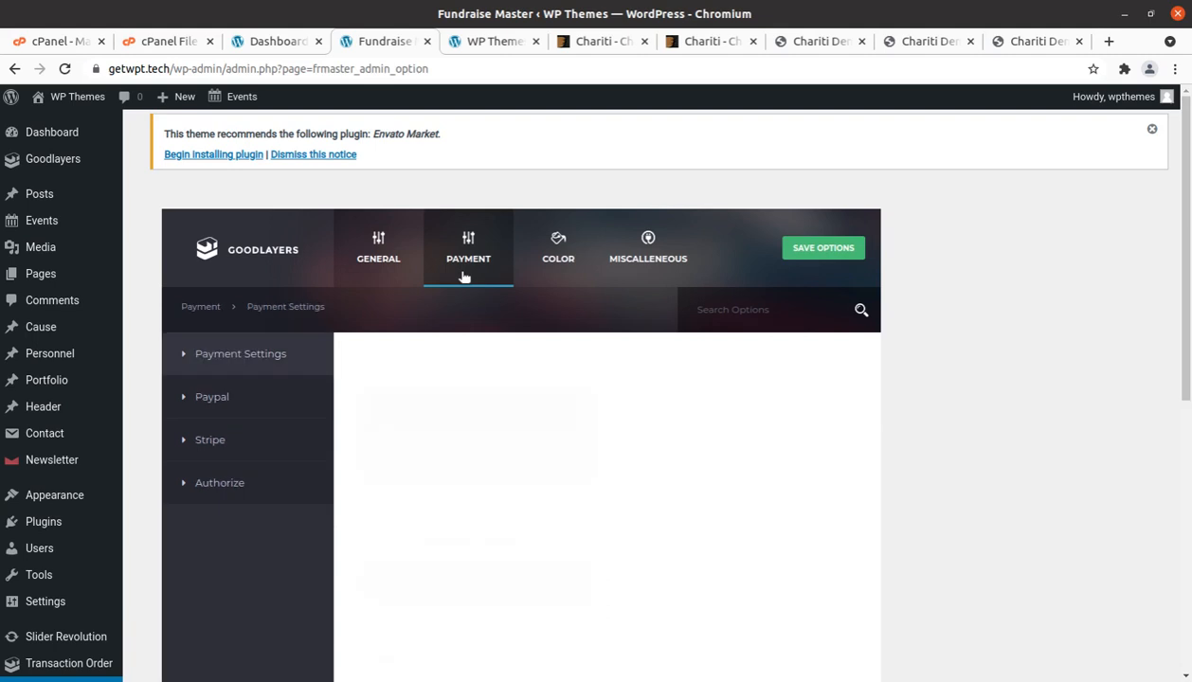
scroll(588, 351, "down", 3)
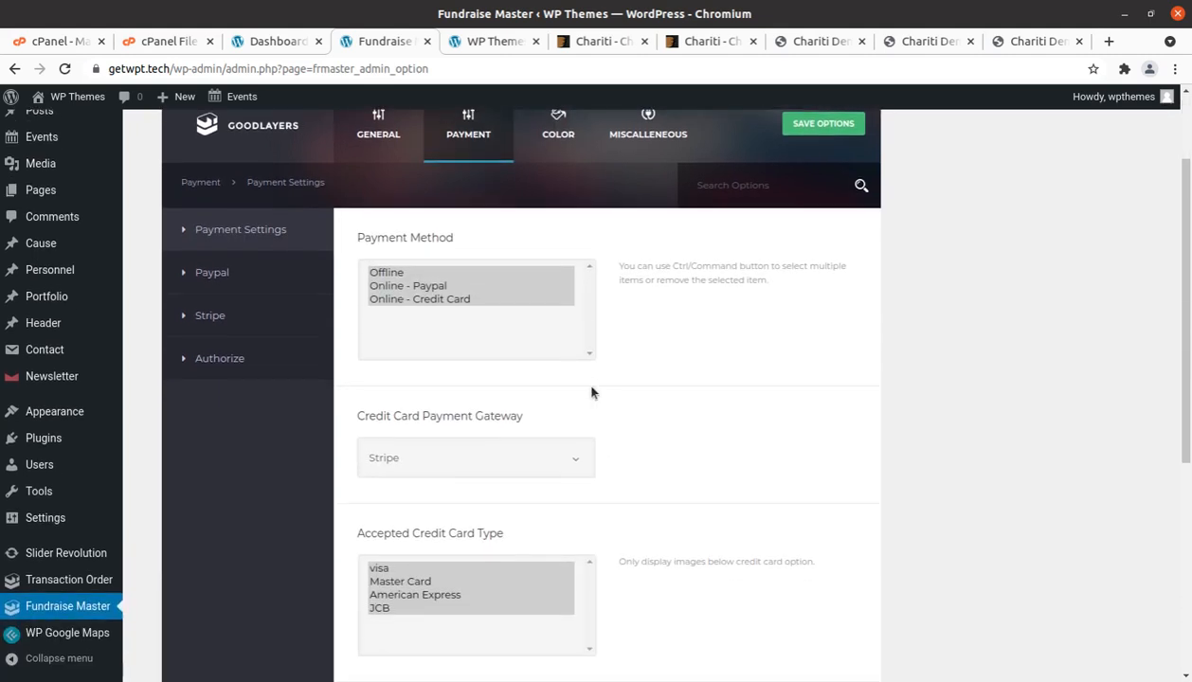
left_click(492, 464)
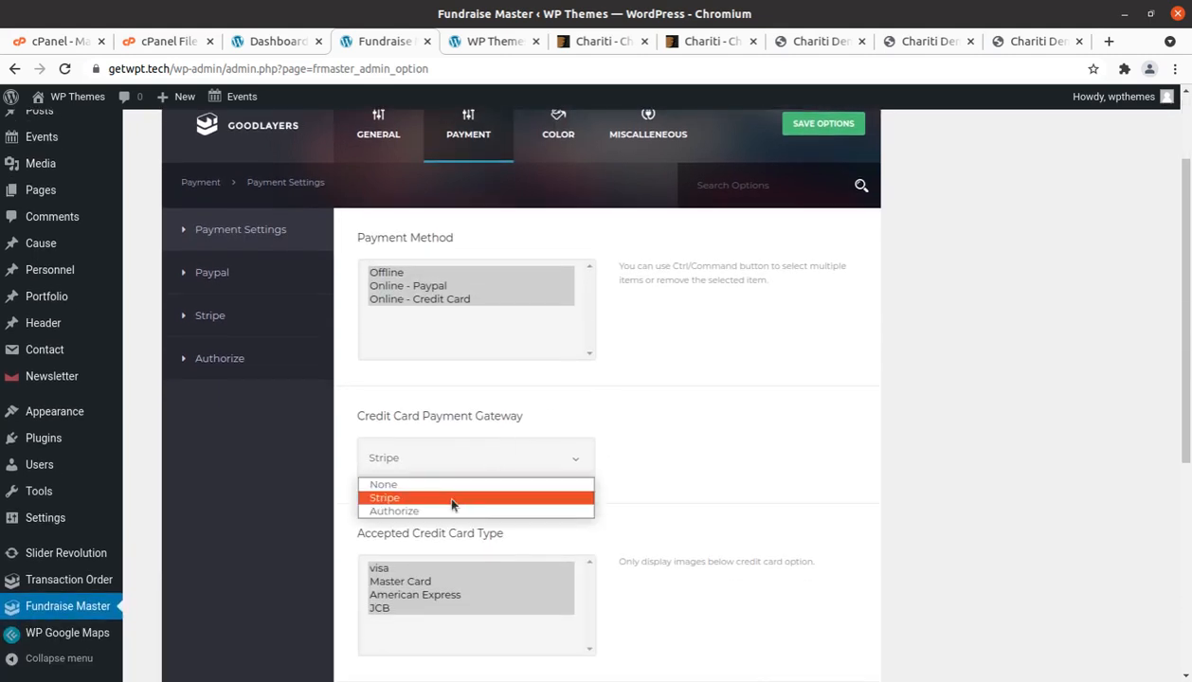
left_click(748, 417)
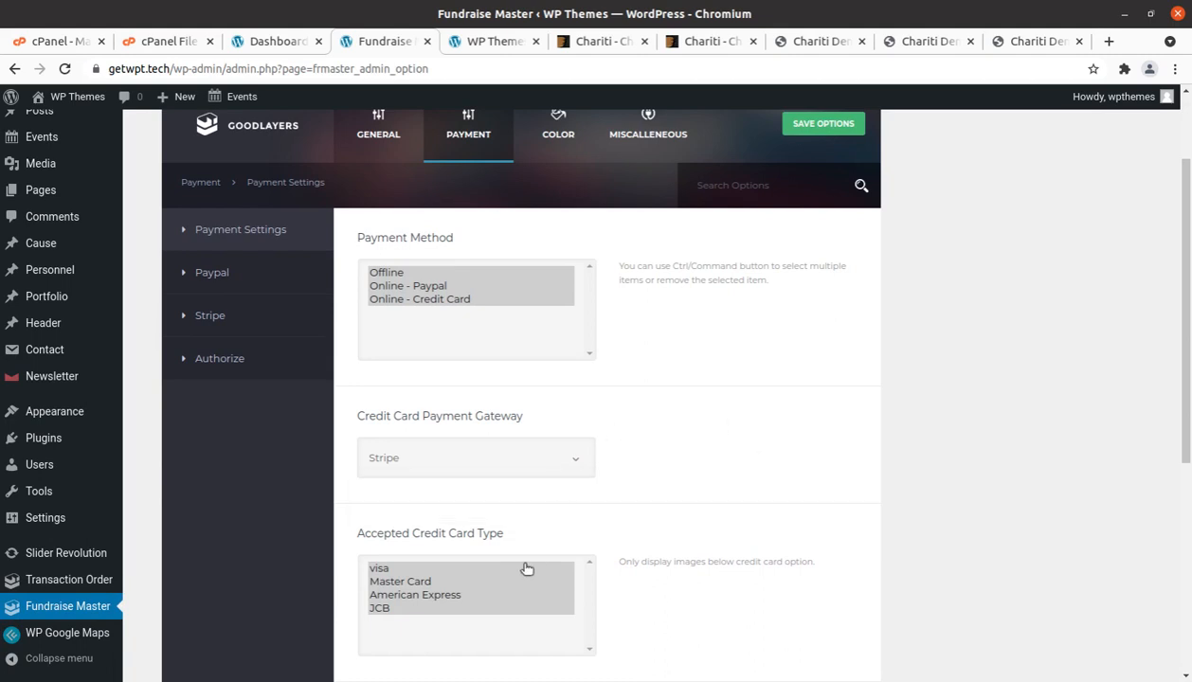
scroll(545, 516, "down", 1)
scroll(517, 450, "down", 3)
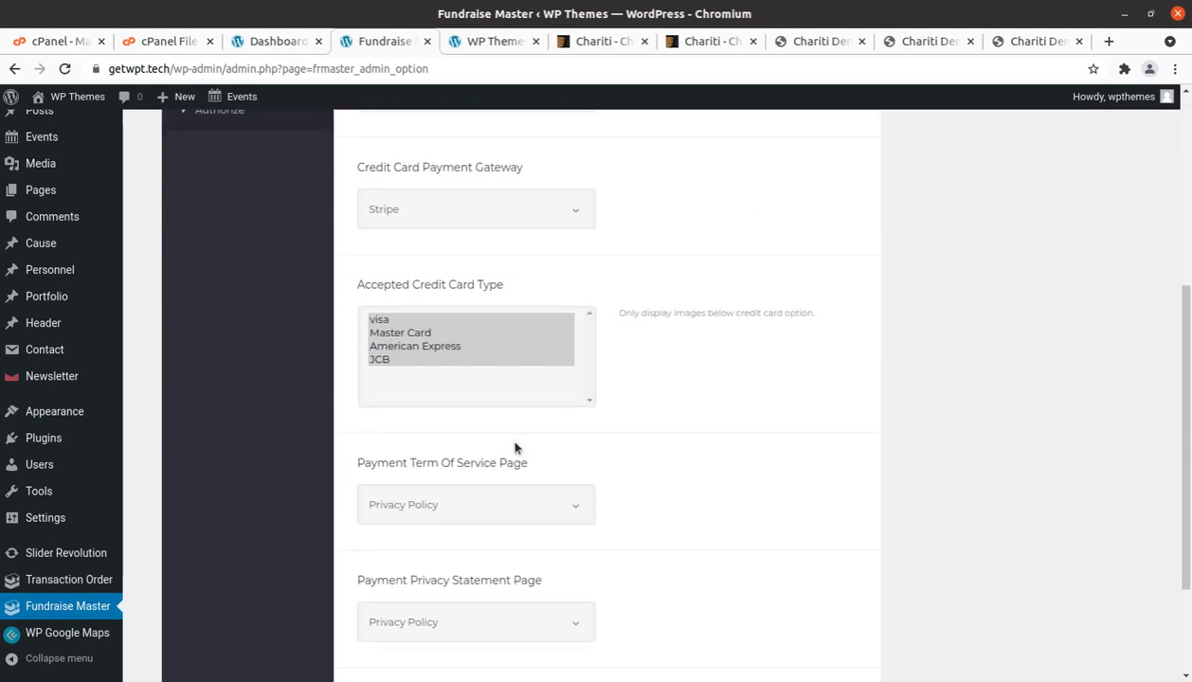
scroll(569, 488, "down", 2)
scroll(614, 483, "up", 5)
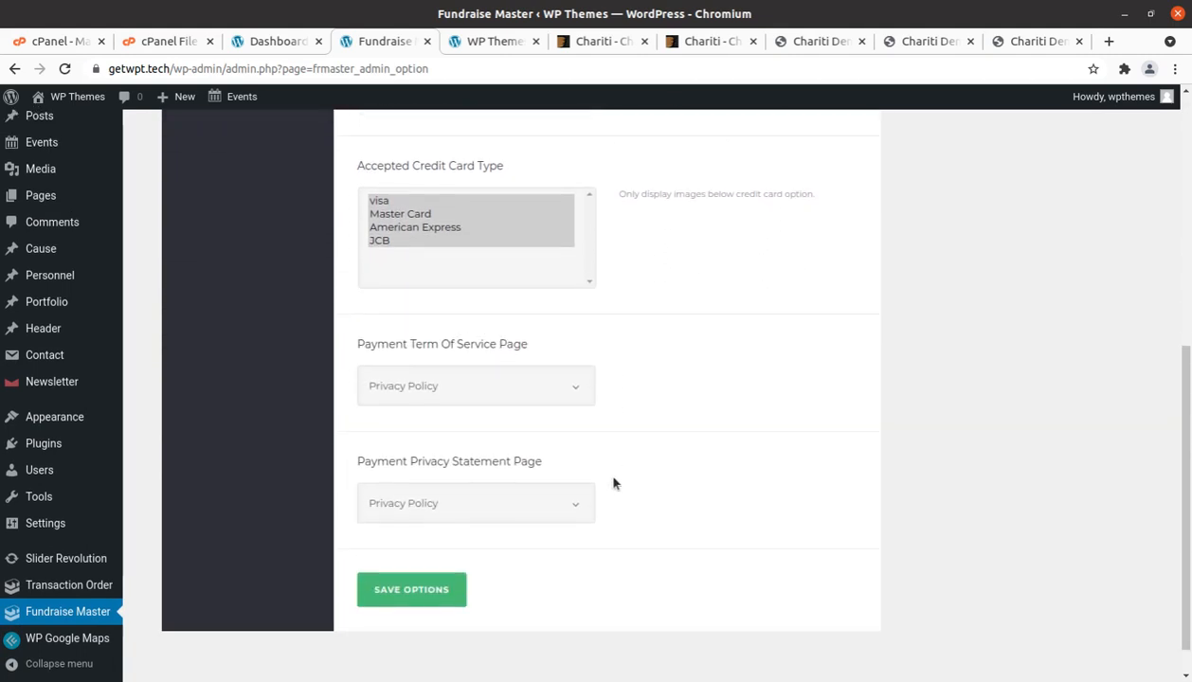
scroll(614, 484, "up", 3)
Look over the Fundraise Master color options and the miscellaneous import and export options
left_click(565, 261)
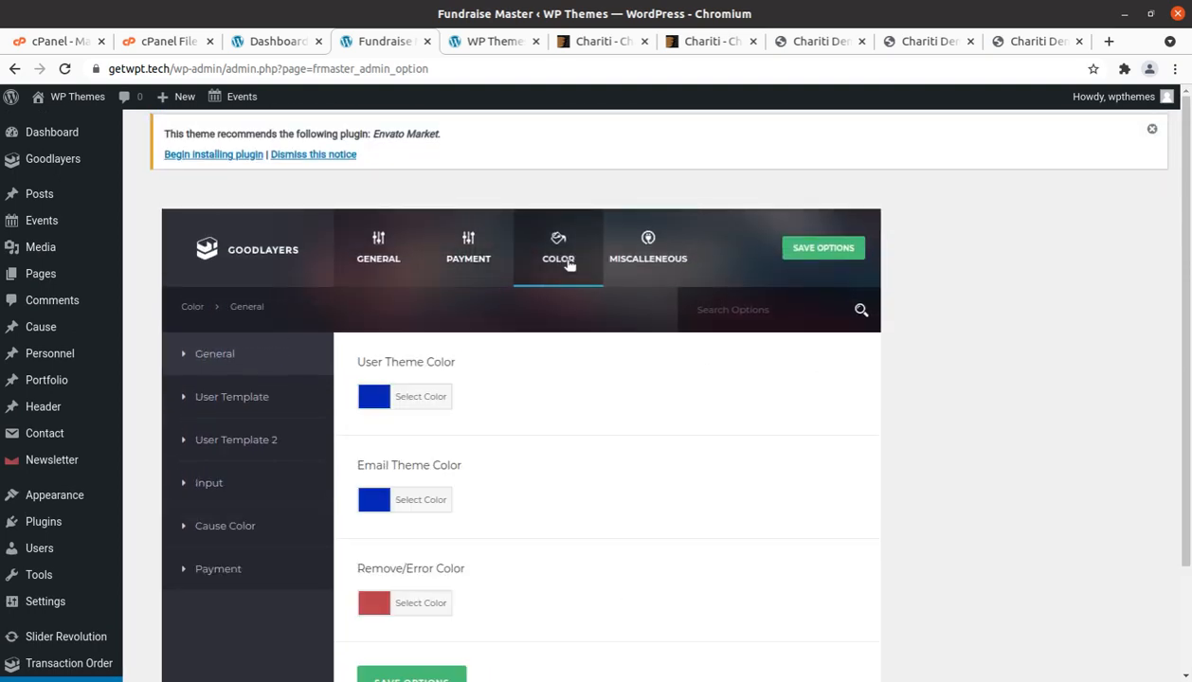
left_click(651, 265)
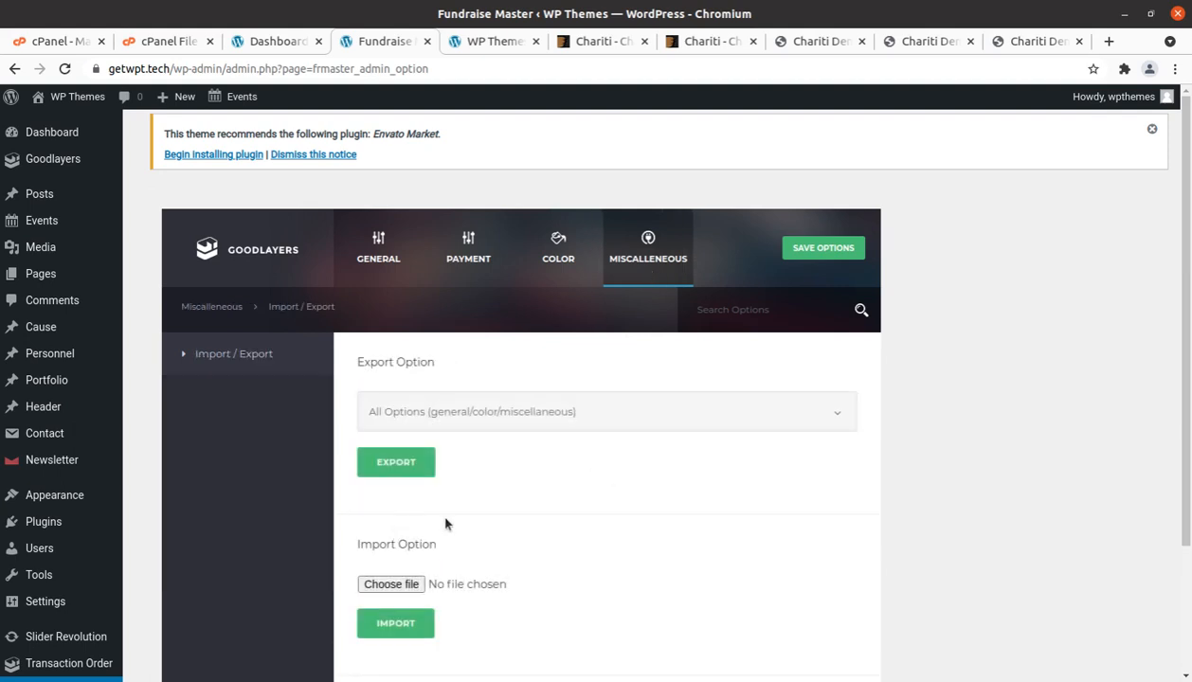
scroll(446, 524, "down", 2)
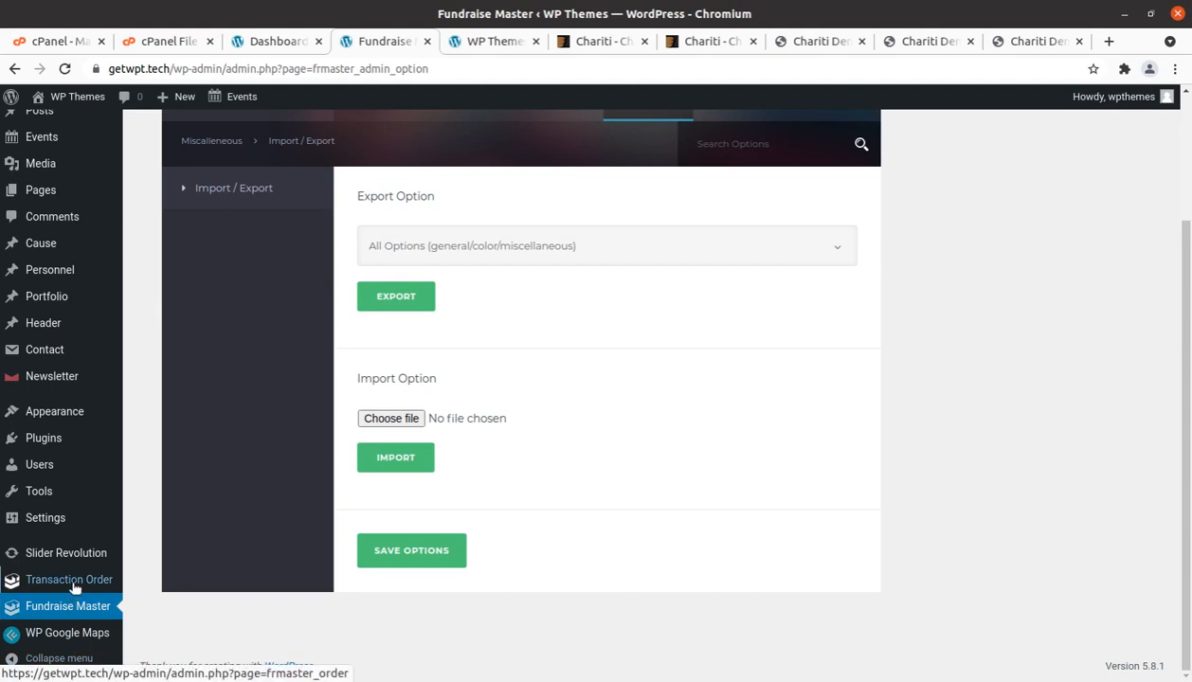
Open the Transaction Order page, examine its search fields, filters and order table, and show the pending orders
left_click(74, 588)
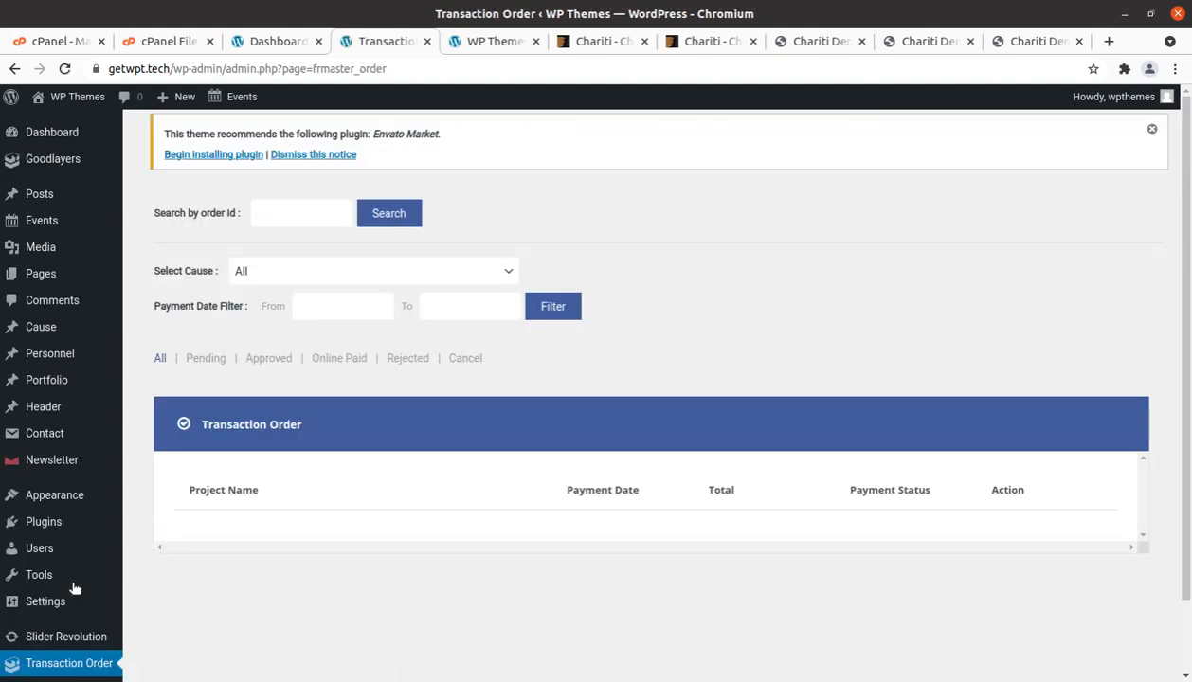
scroll(466, 464, "down", 2)
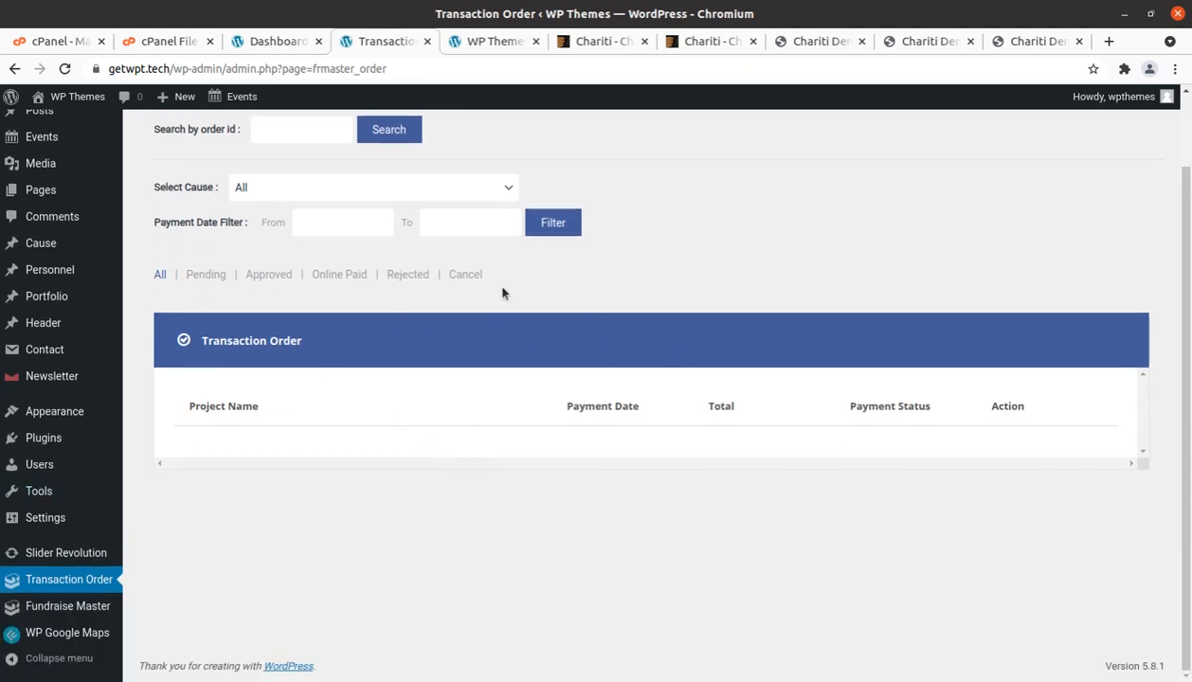
scroll(422, 405, "up", 2)
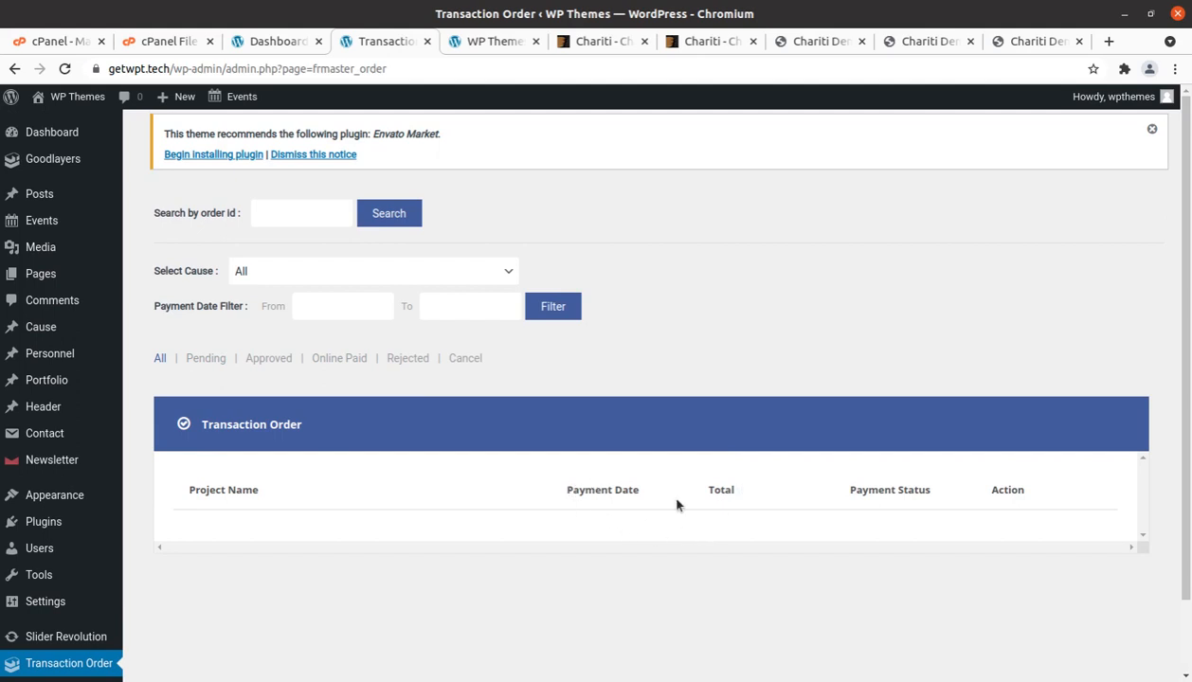
scroll(878, 497, "down", 2)
scroll(953, 497, "up", 2)
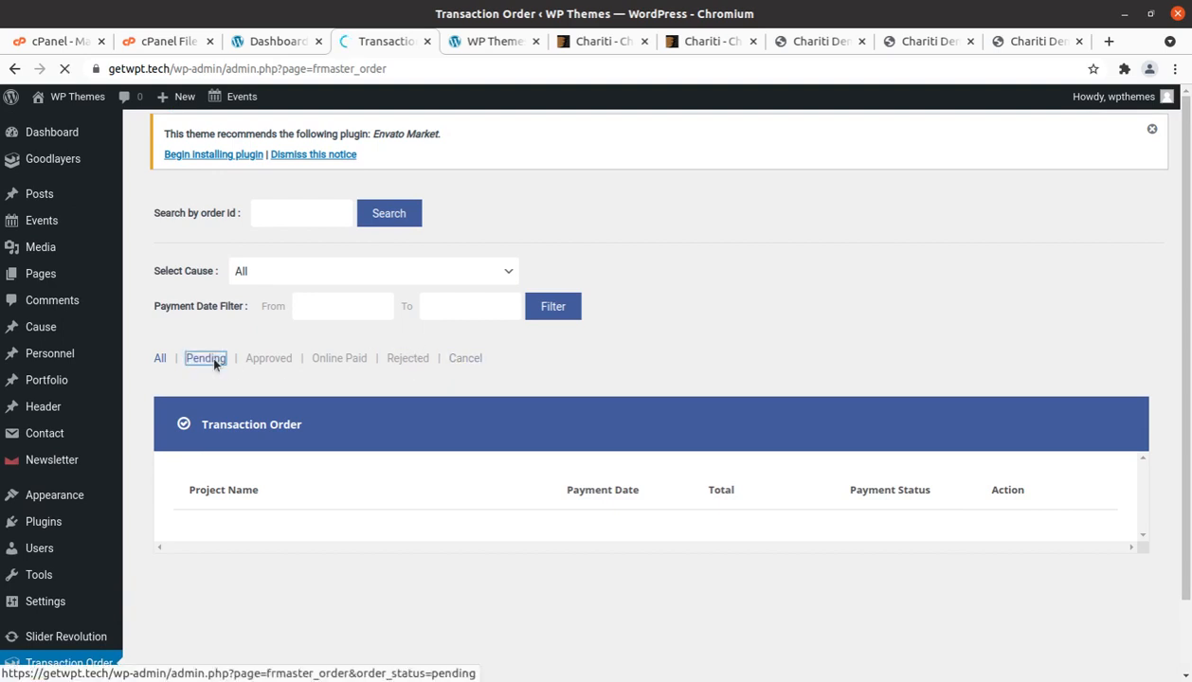
Filter the transaction orders by the Approved status and look over the order table
left_click(270, 362)
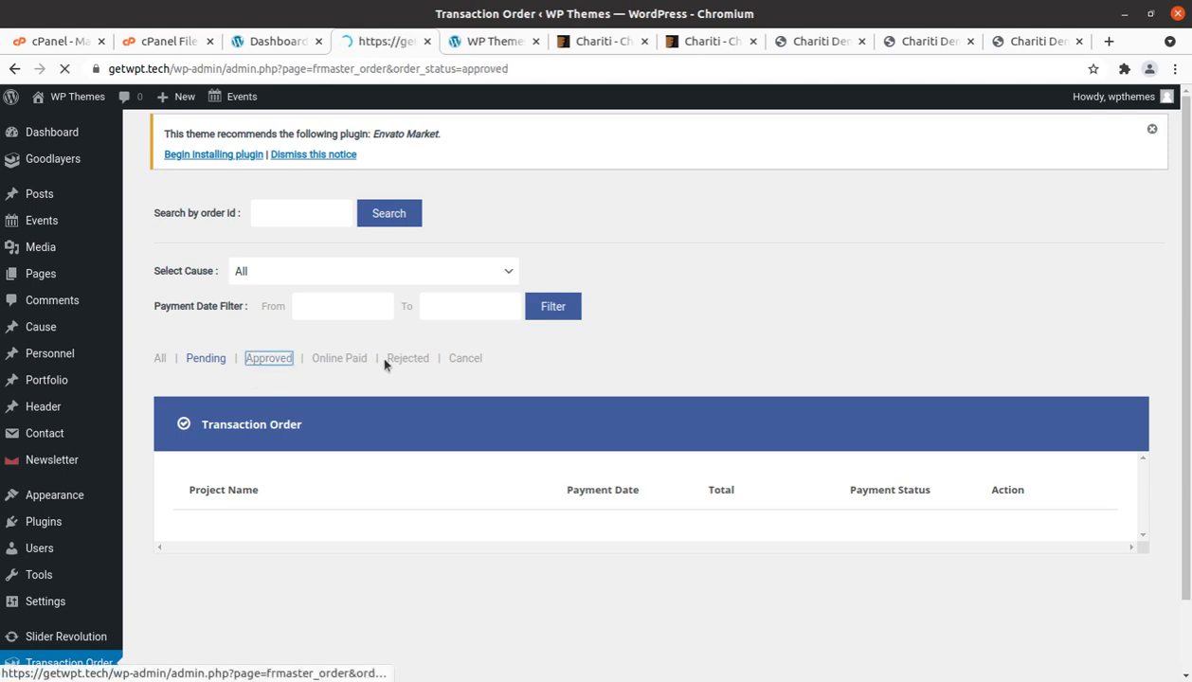
scroll(500, 349, "down", 2)
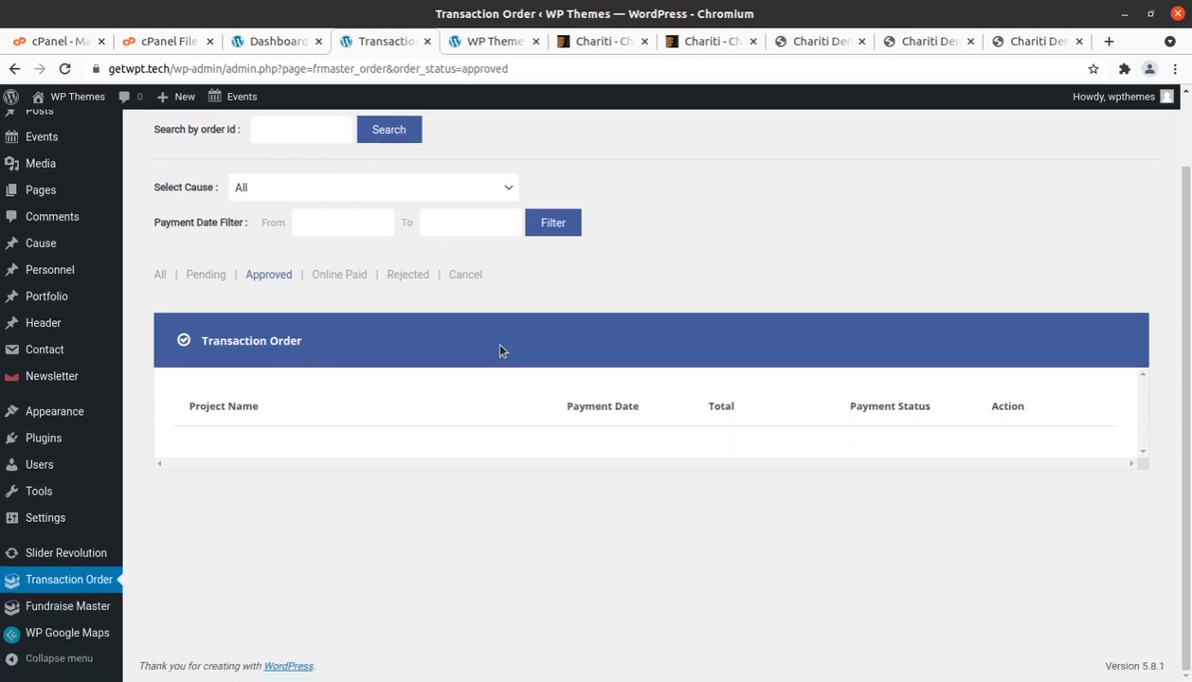
scroll(500, 350, "up", 2)
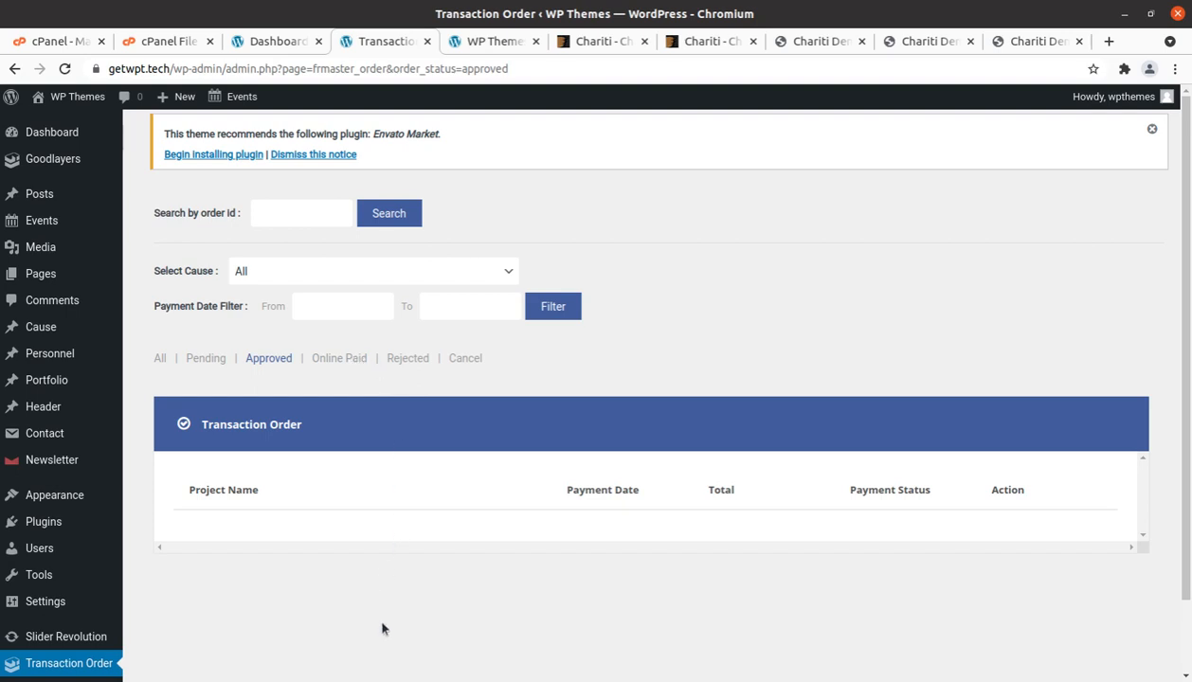
Check the Header list, and open the Portfolio list to look over its published items
mouse_move(115, 390)
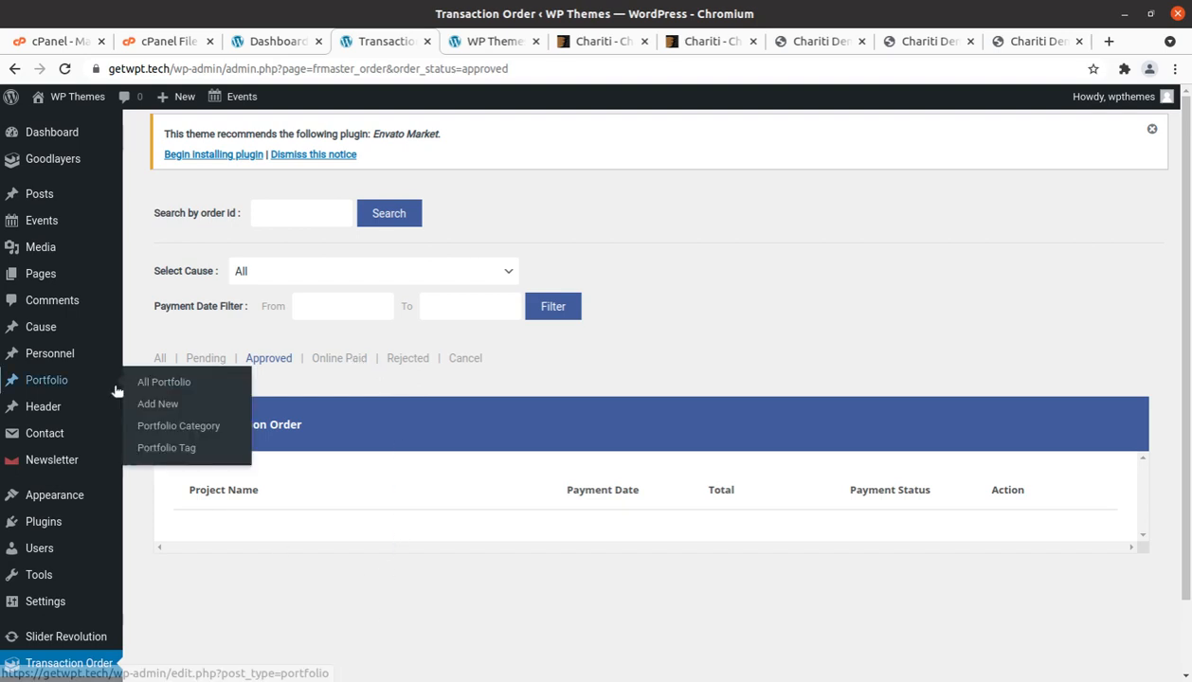
mouse_move(86, 163)
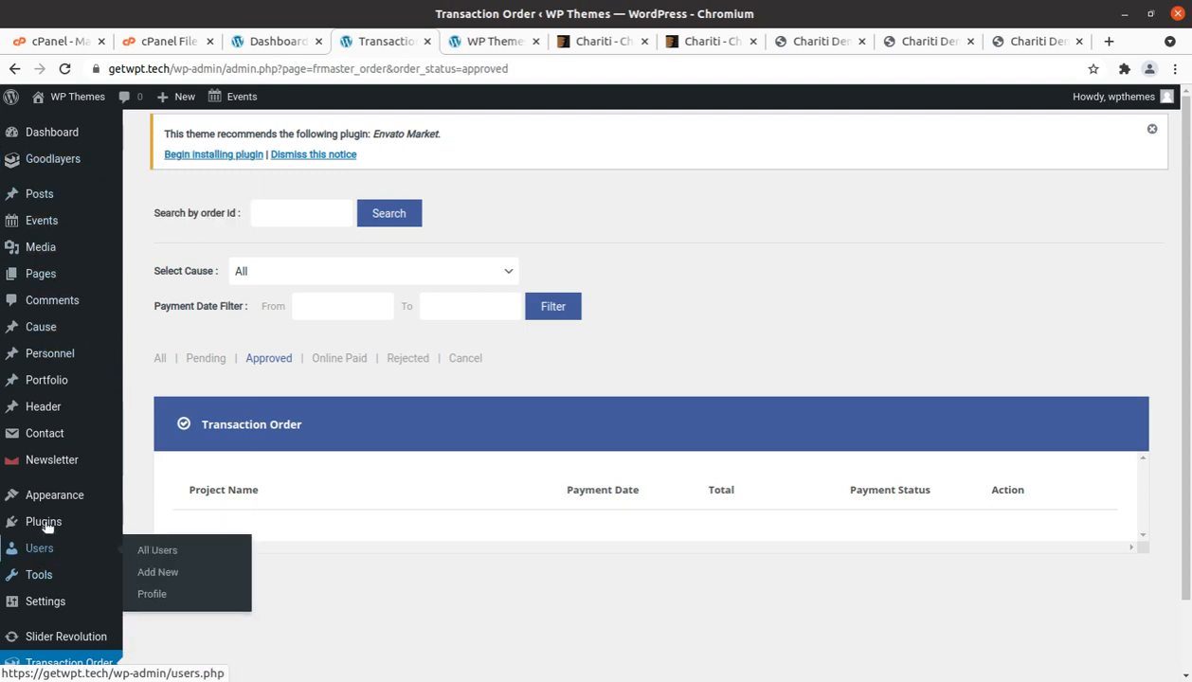
left_click(56, 410)
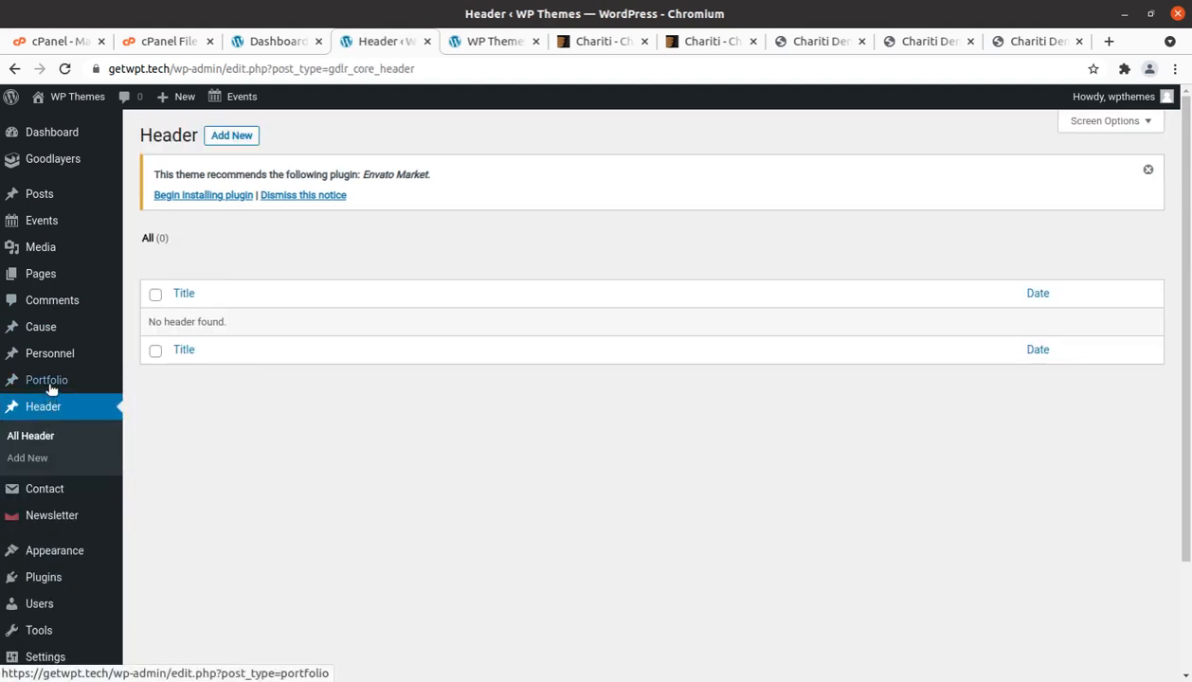
left_click(51, 387)
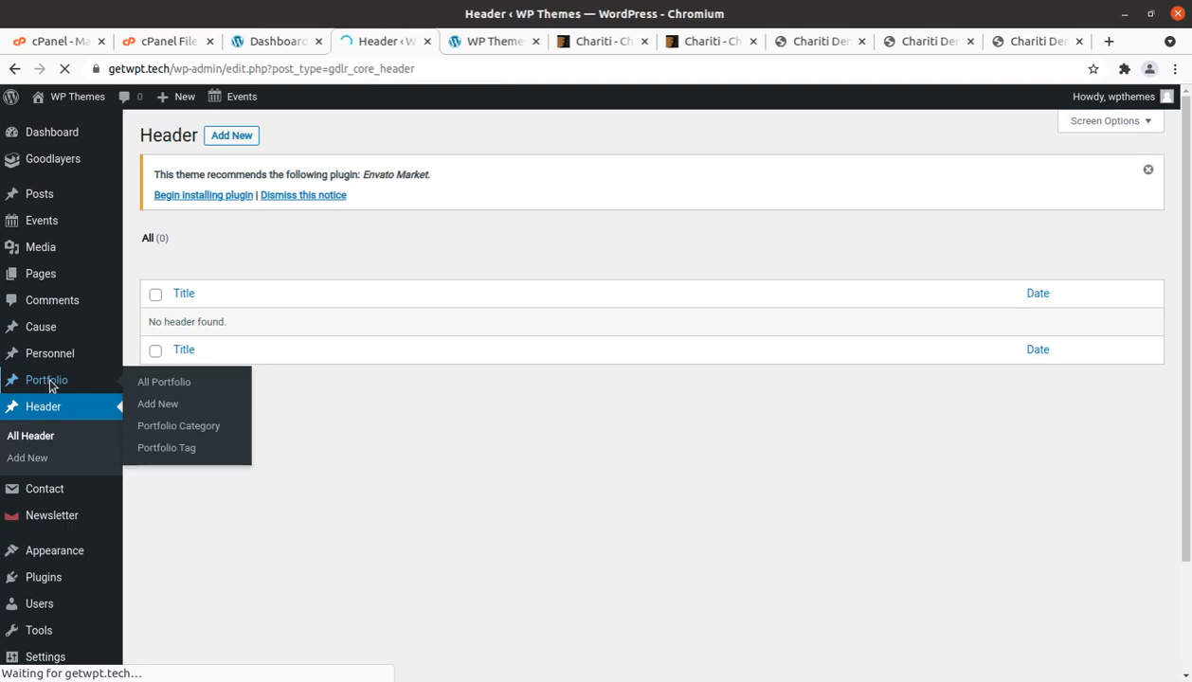
scroll(251, 353, "down", 2)
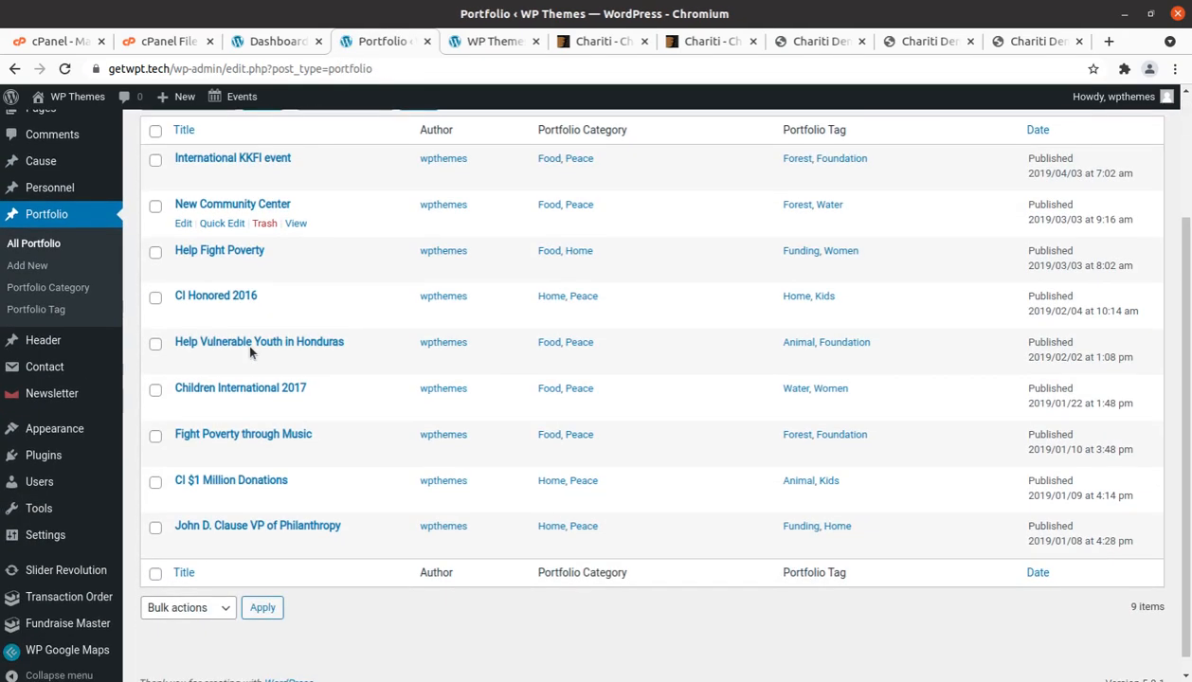
scroll(241, 275, "up", 2)
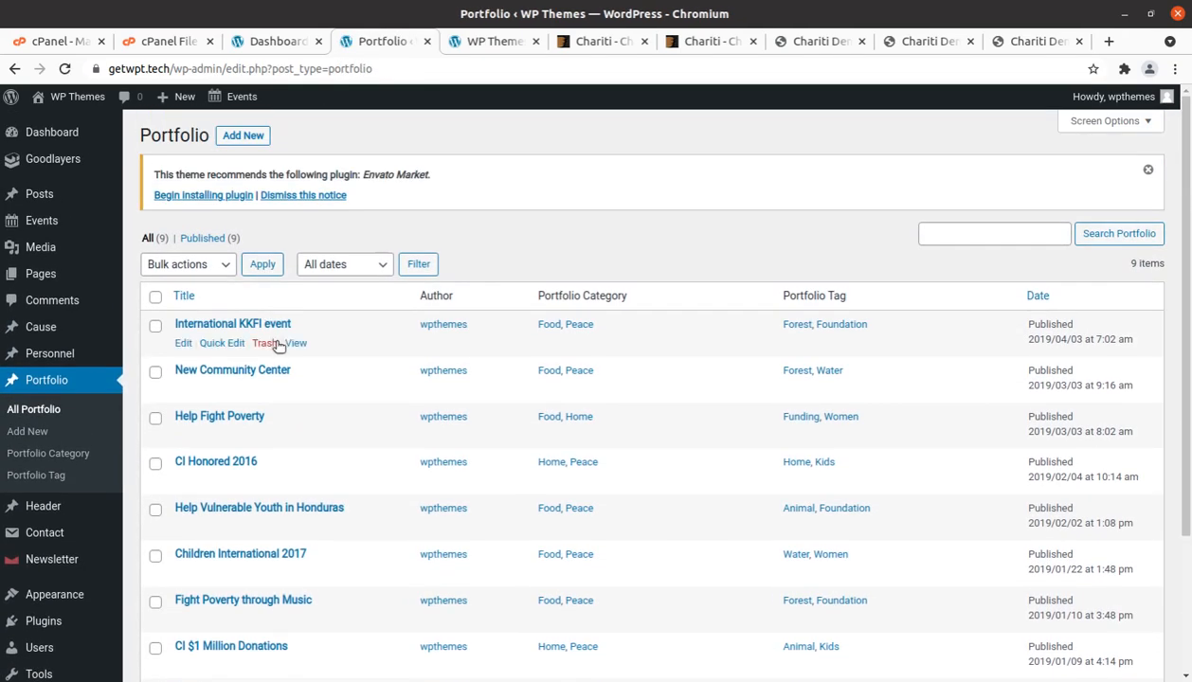
View the International KKFI event portfolio page in its own tab, close it, and look over the Portfolio list
middle_click(296, 343)
left_click(447, 42)
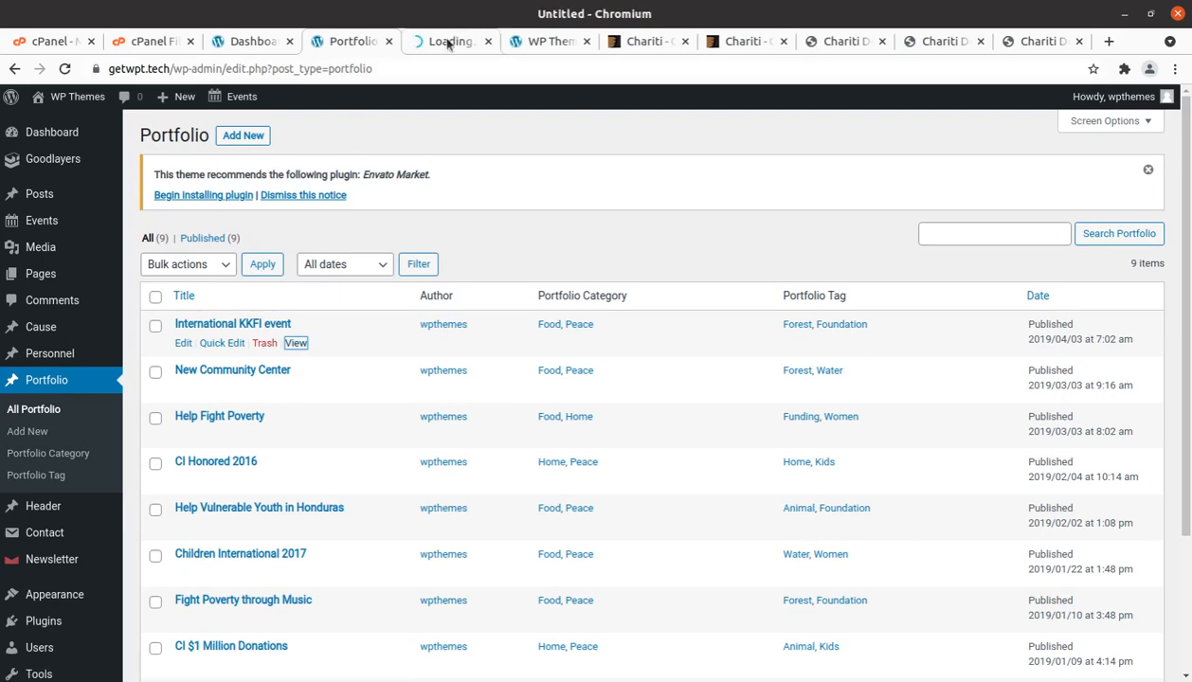
scroll(396, 309, "down", 2)
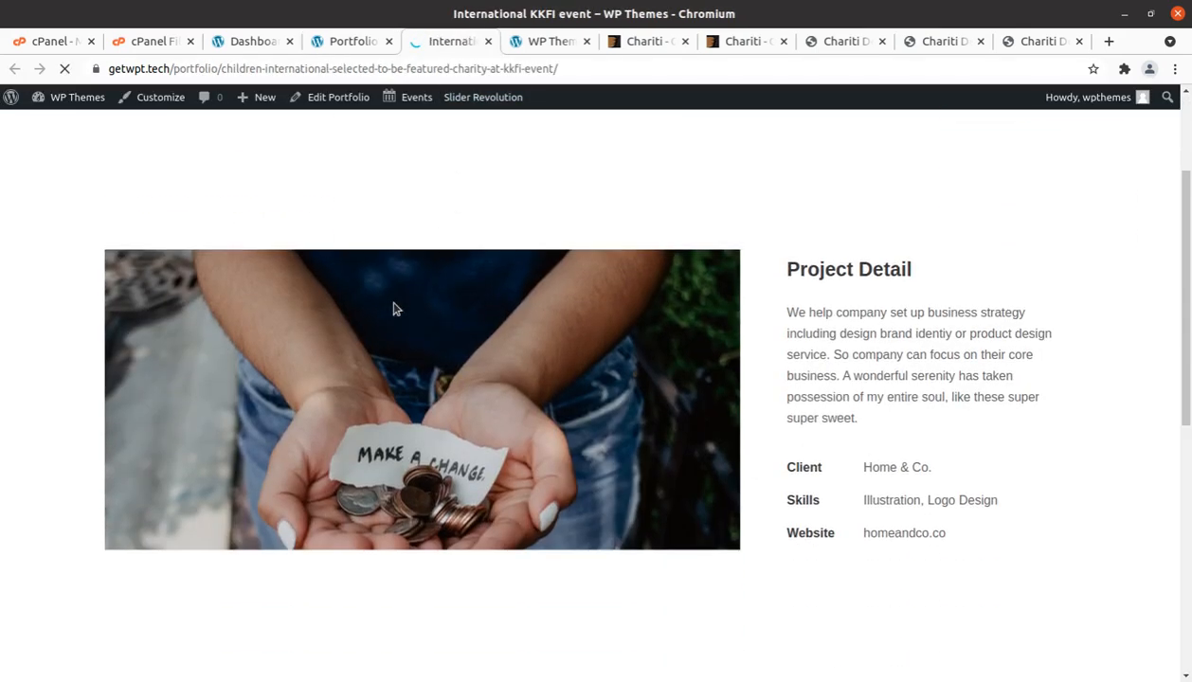
scroll(395, 309, "down", 5)
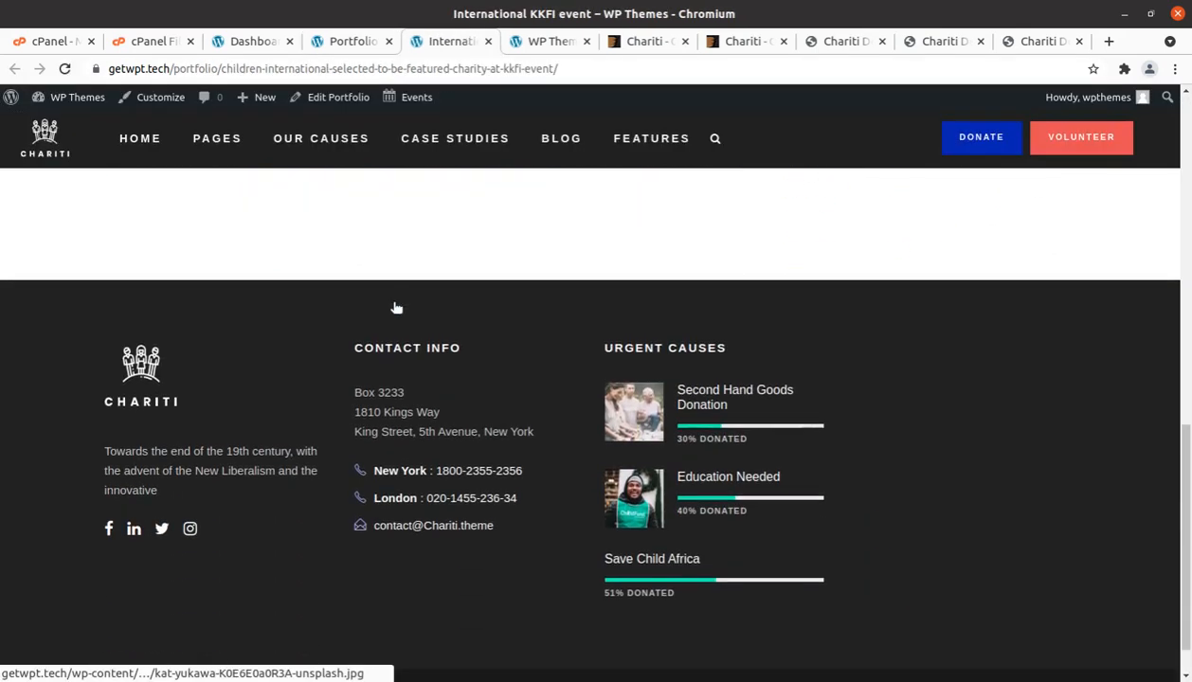
scroll(395, 308, "up", 5)
left_click(488, 42)
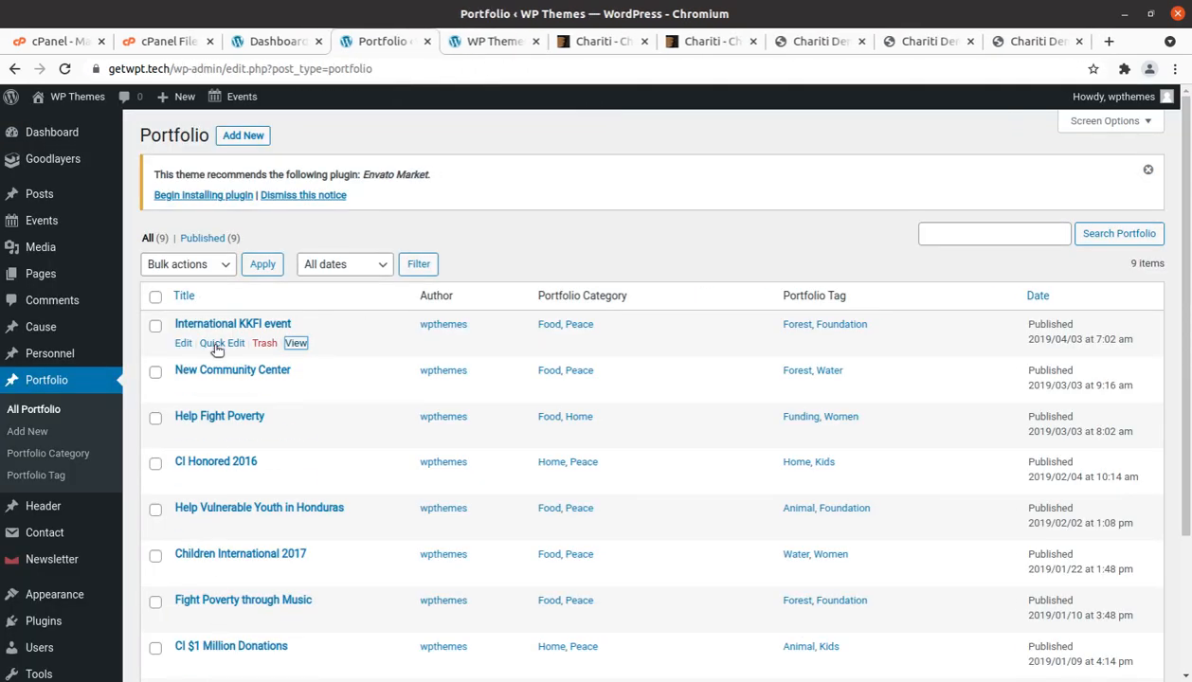
scroll(217, 351, "down", 3)
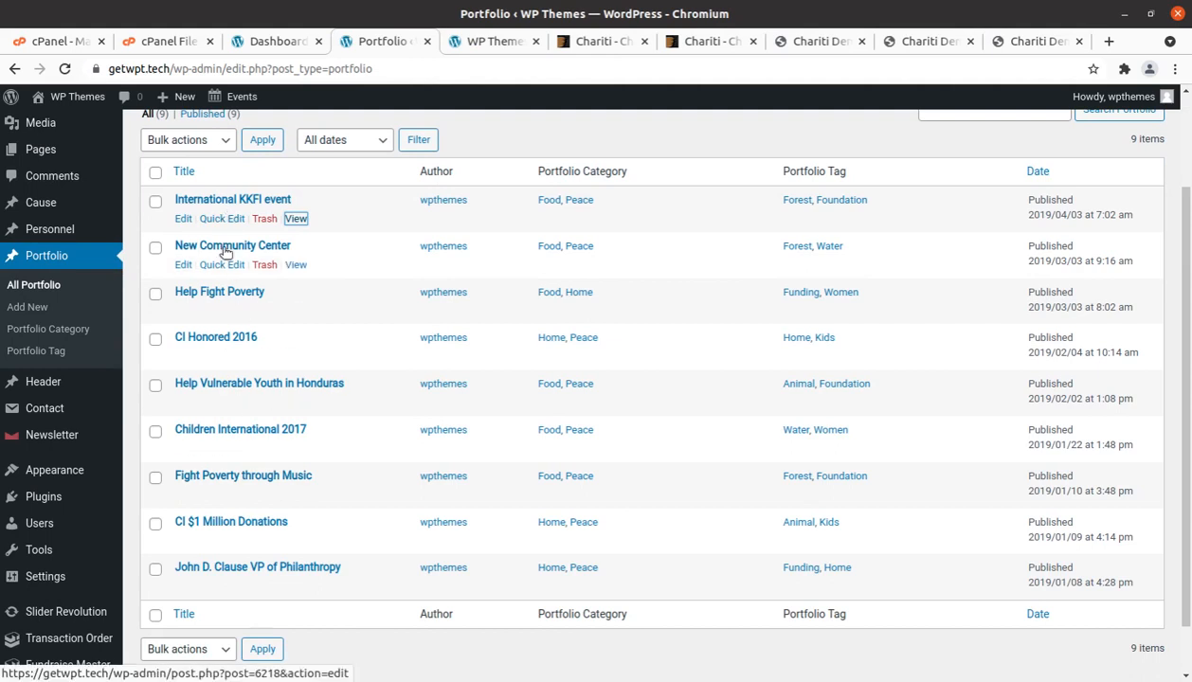
scroll(225, 252, "up", 3)
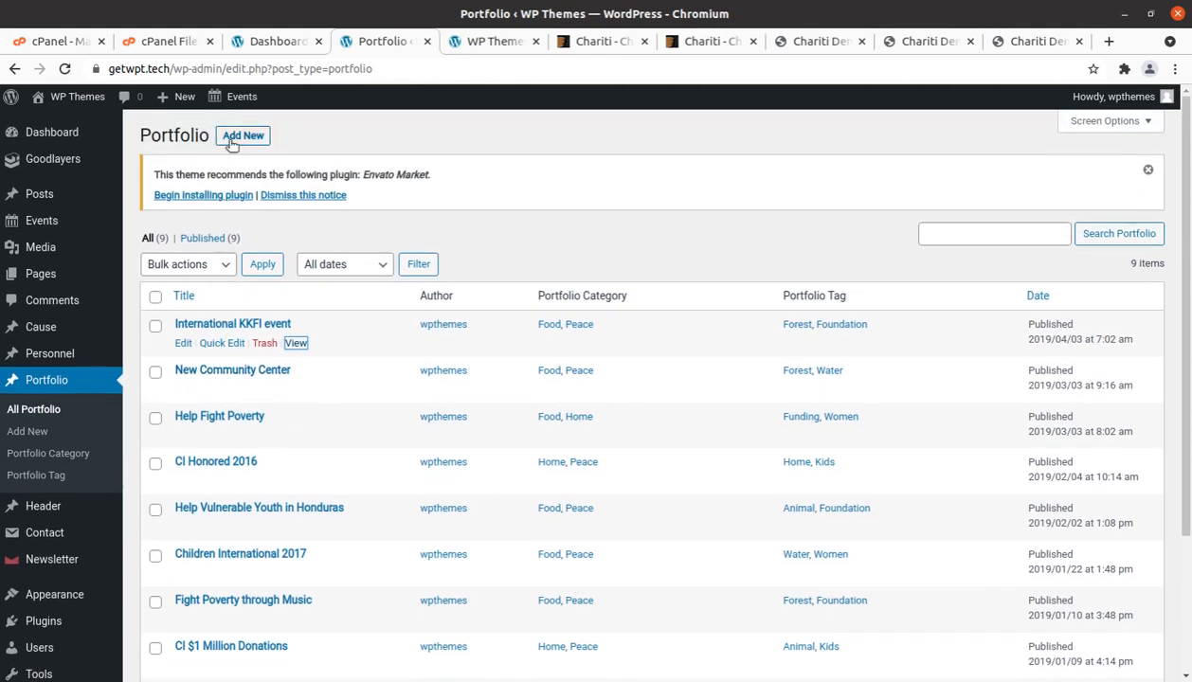
Open the Personnel list, view the first member's public profile down to the contact info, and close that page
mouse_move(57, 362)
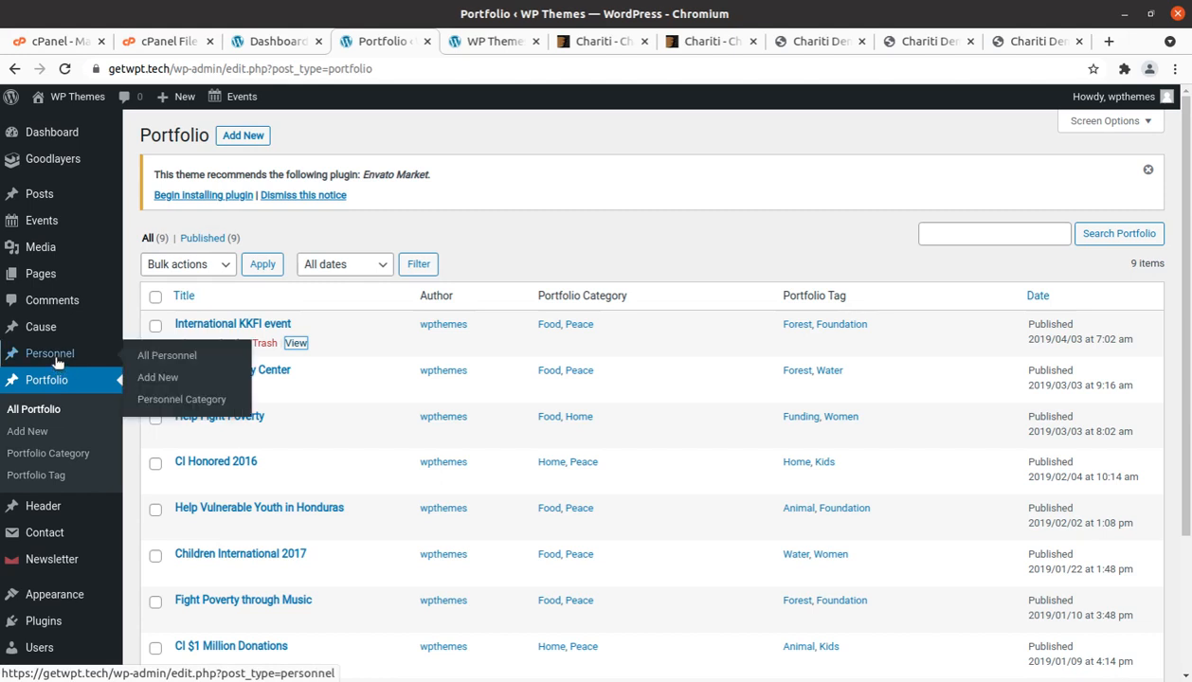
left_click(140, 357)
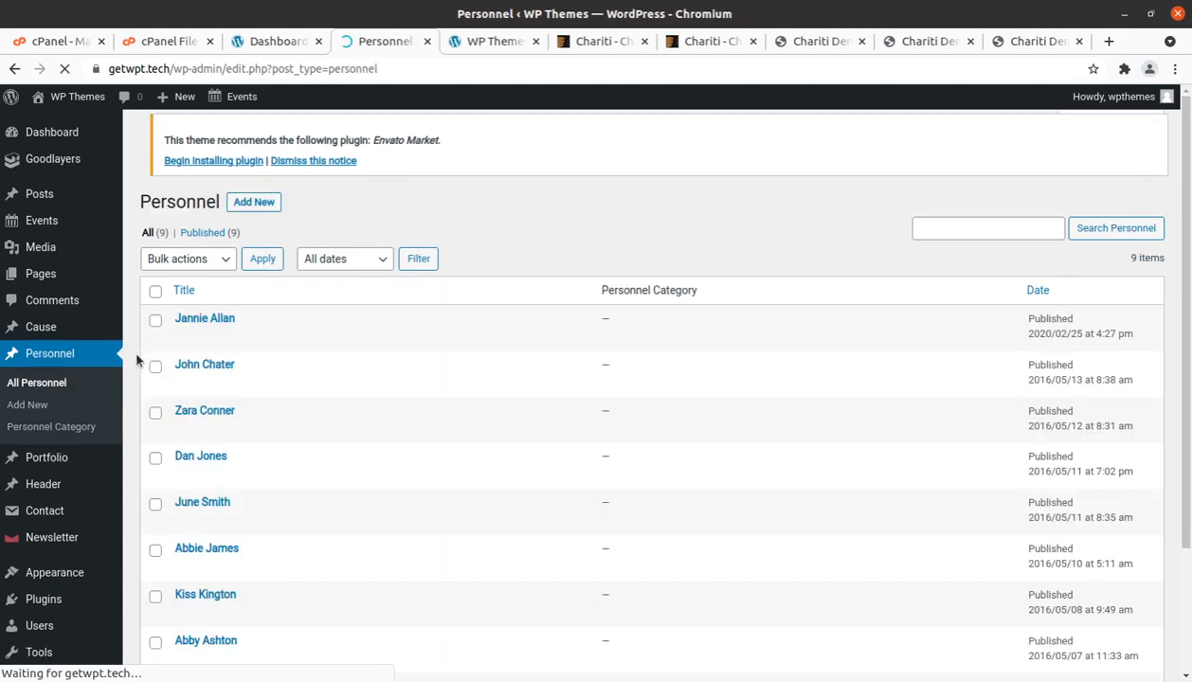
middle_click(296, 345)
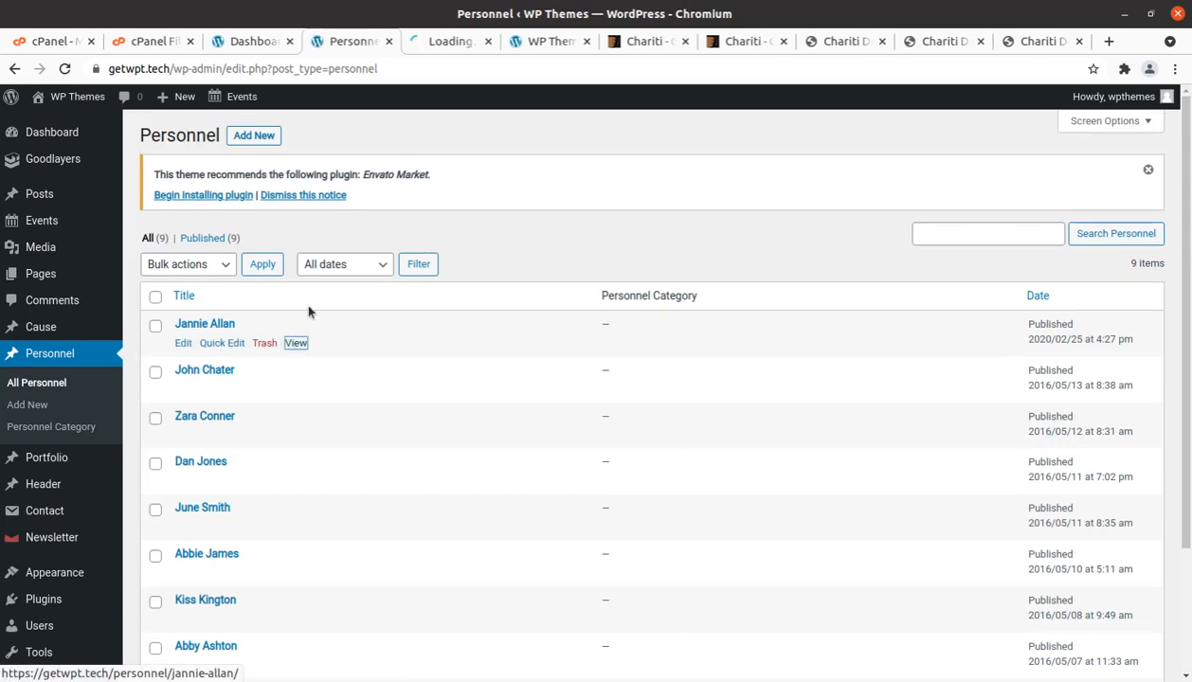
left_click(434, 48)
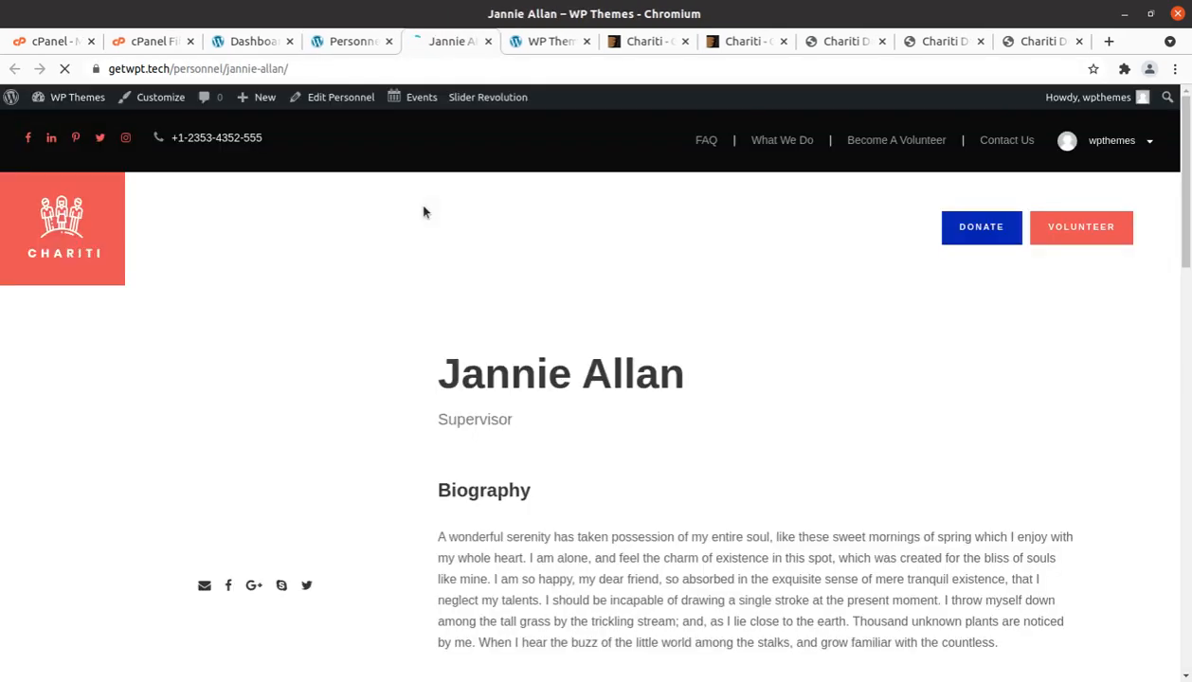
scroll(516, 268, "down", 5)
scroll(519, 269, "down", 8)
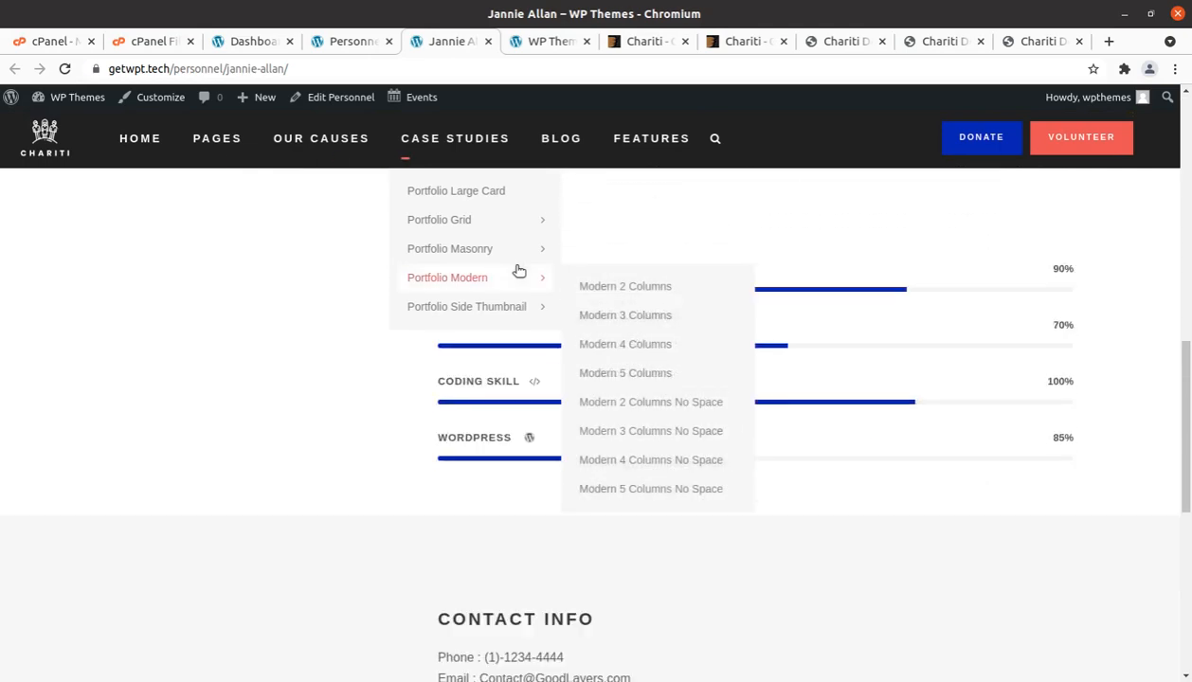
scroll(234, 429, "up", 7)
scroll(232, 430, "up", 8)
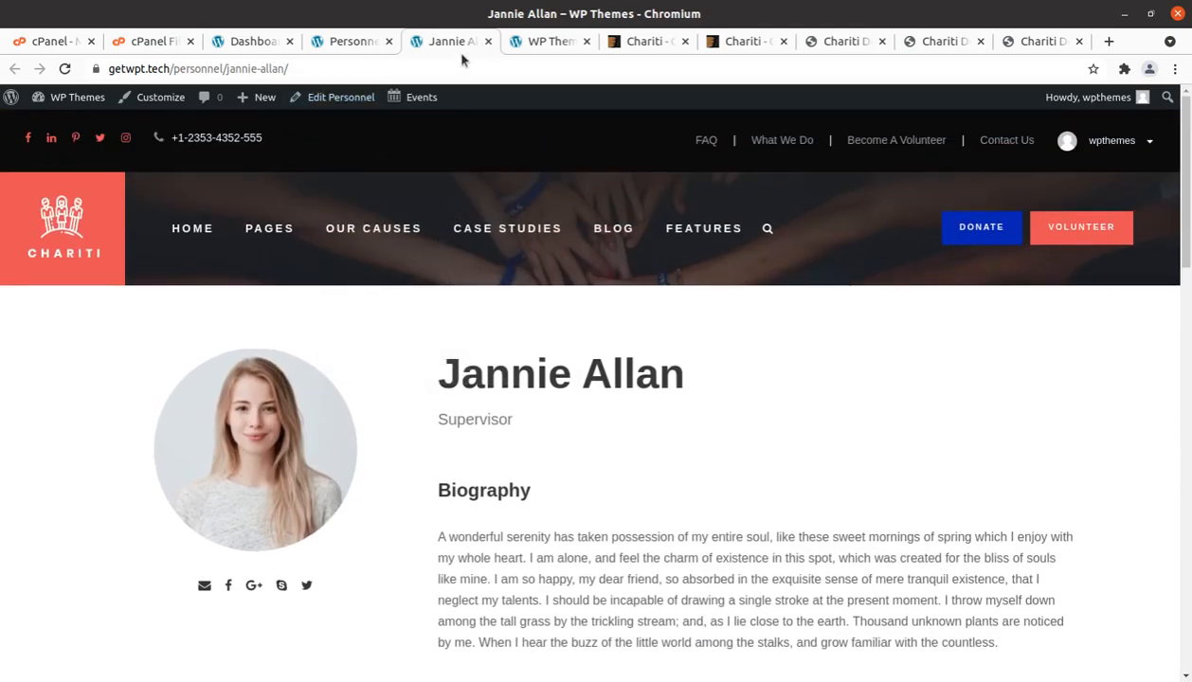
left_click(488, 41)
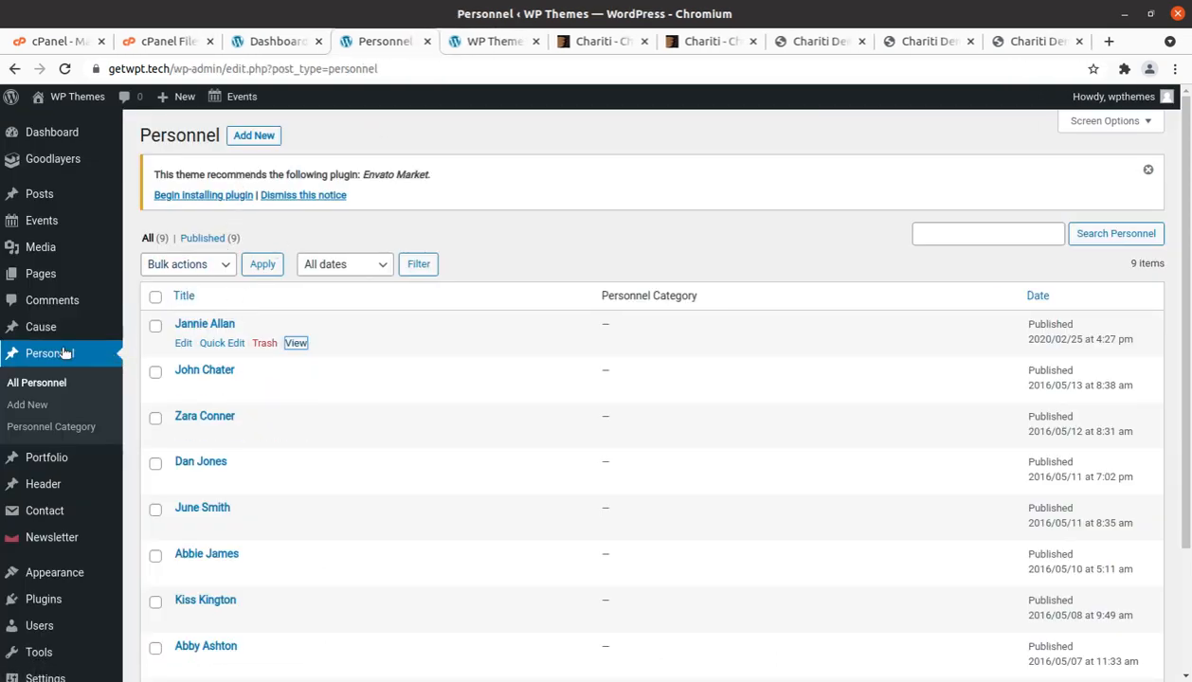
Open the list of all causes in a separate tab and switch to it
mouse_move(43, 327)
middle_click(142, 332)
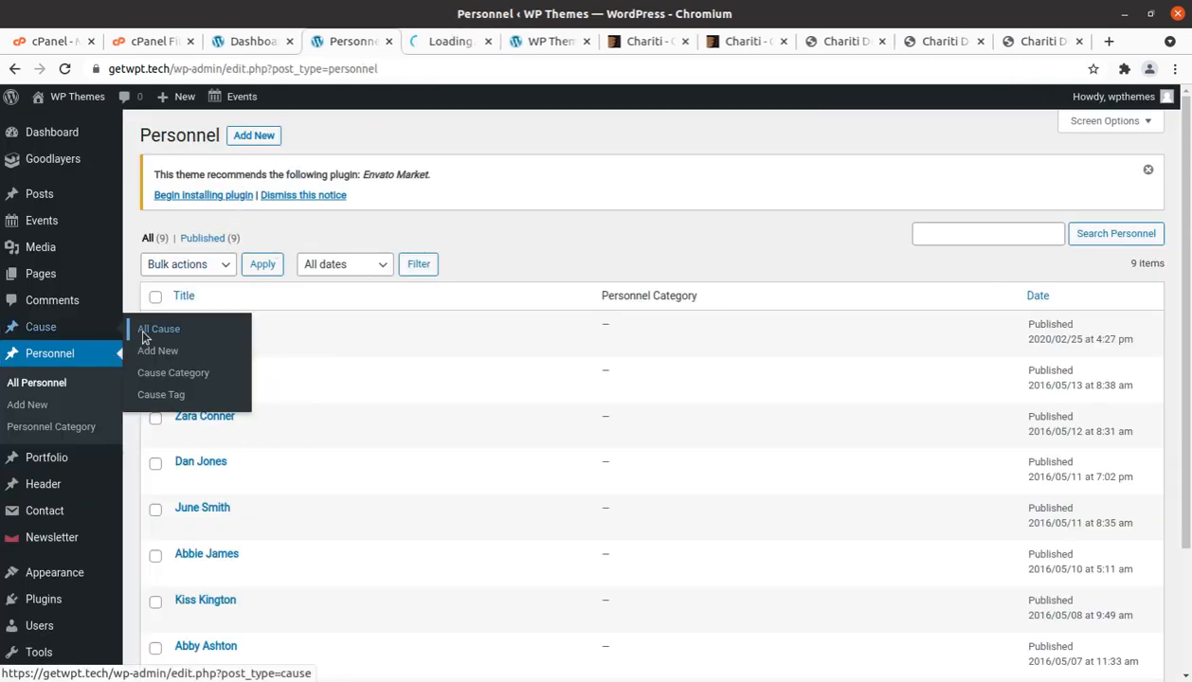
left_click(442, 42)
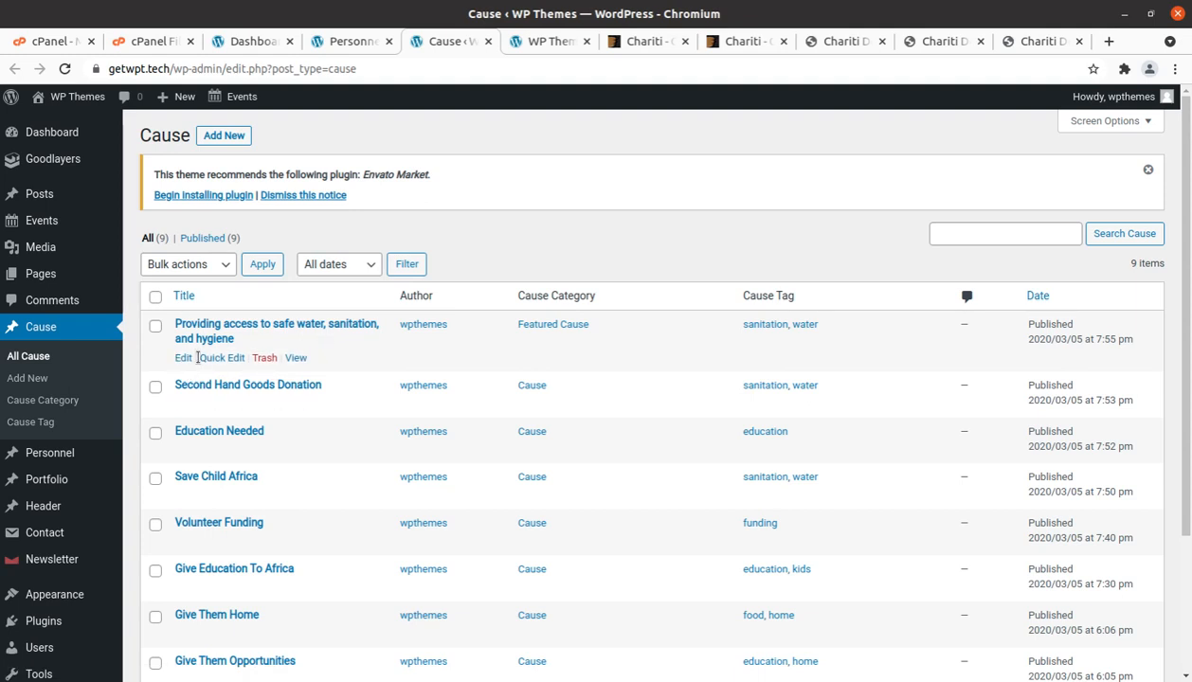
View the "Providing access to safe water, sanitation, and hygiene" cause page and examine its story, FAQ, updates and comment sections
middle_click(296, 358)
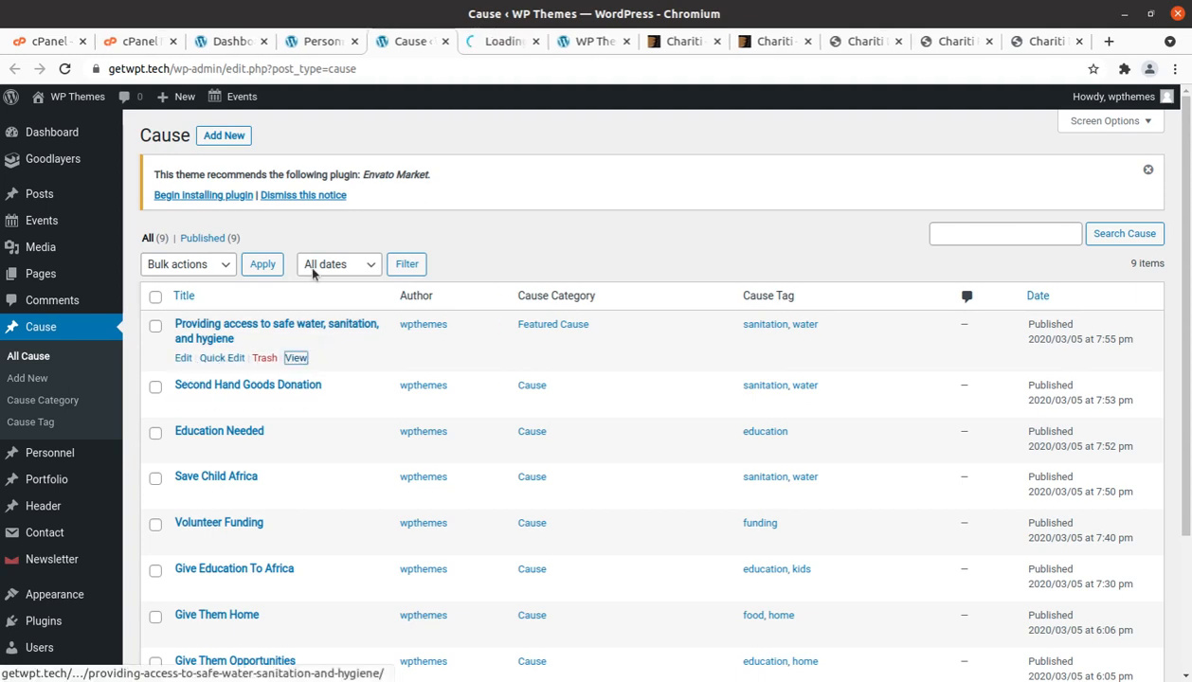
left_click(479, 44)
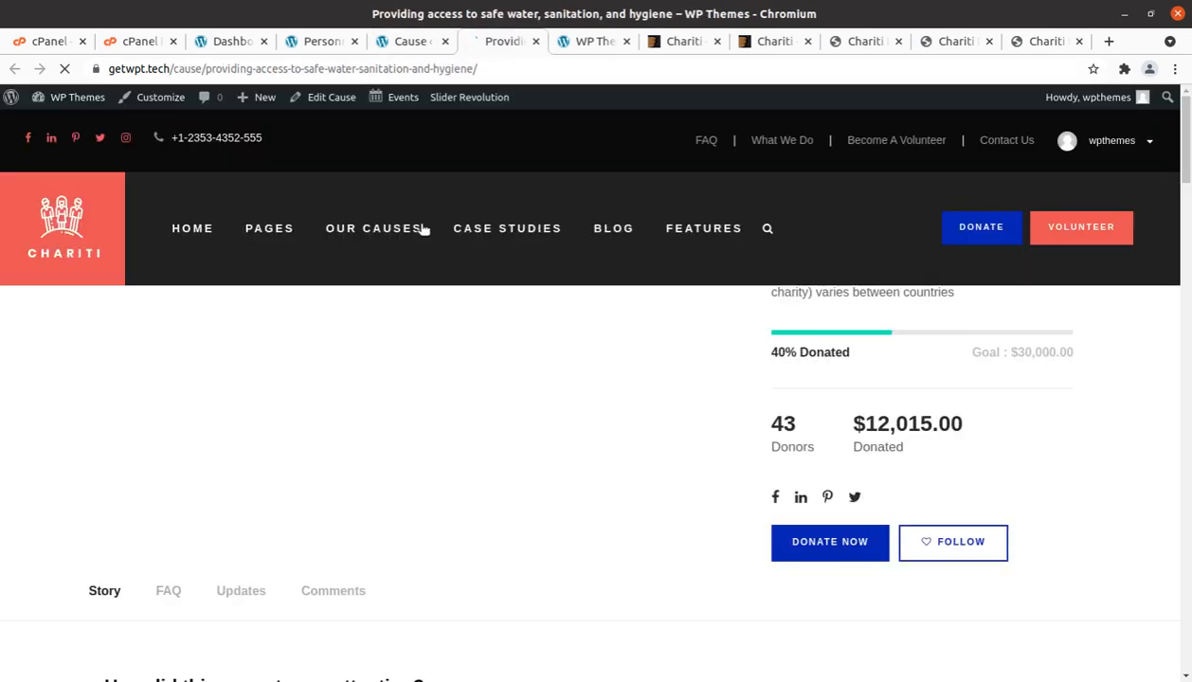
scroll(393, 368, "down", 5)
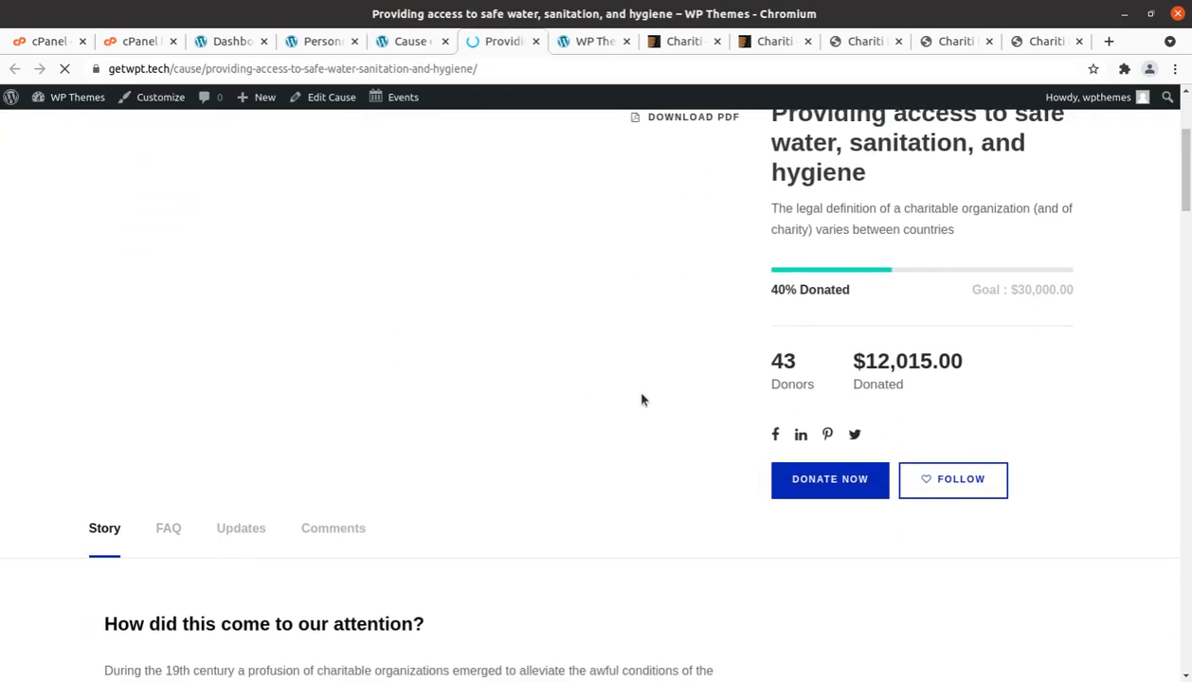
scroll(642, 400, "down", 3)
scroll(642, 391, "down", 10)
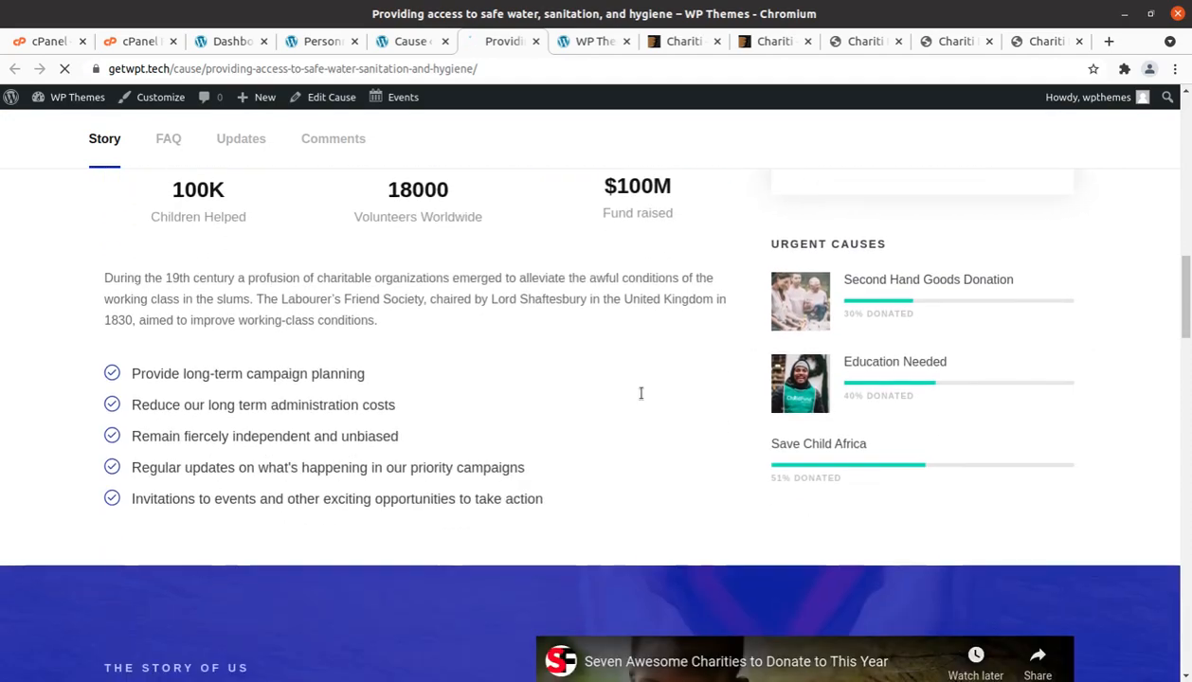
scroll(642, 390, "down", 6)
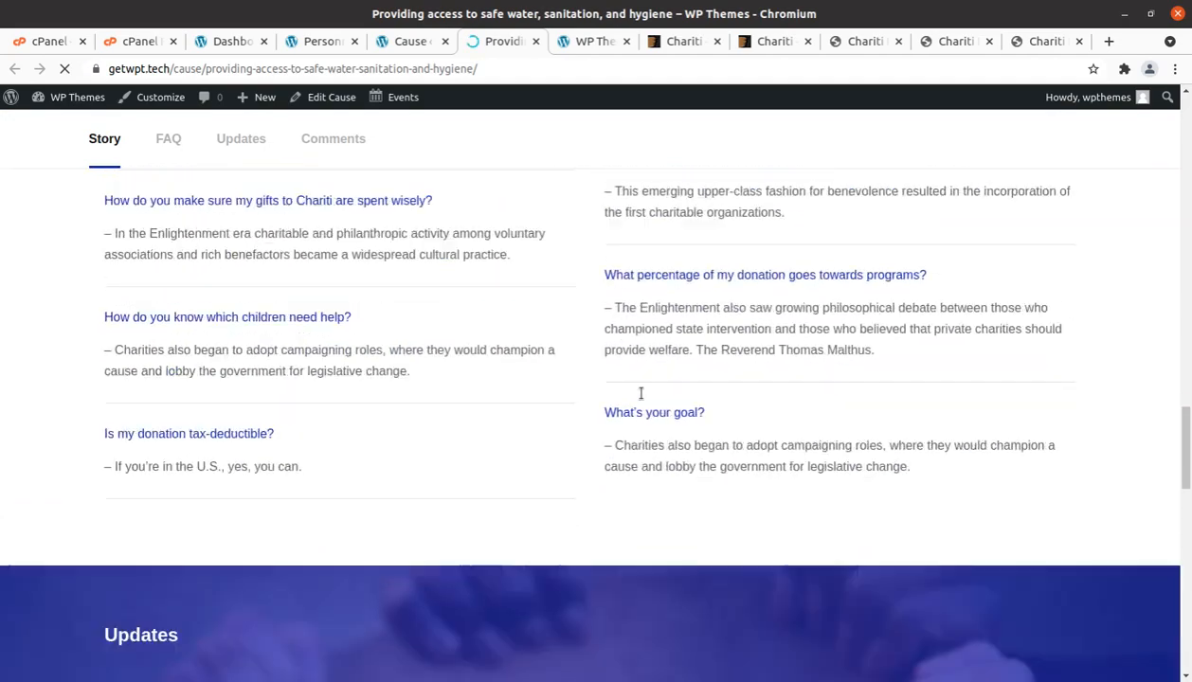
scroll(641, 390, "up", 4)
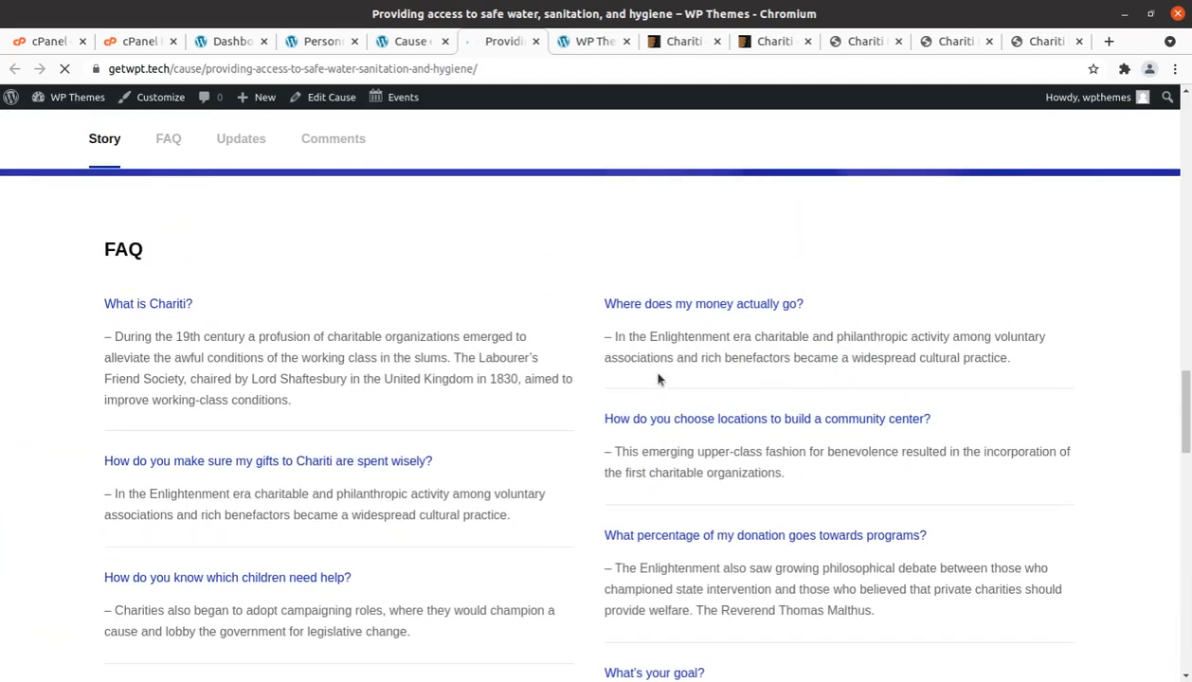
scroll(653, 379, "down", 5)
scroll(661, 379, "down", 8)
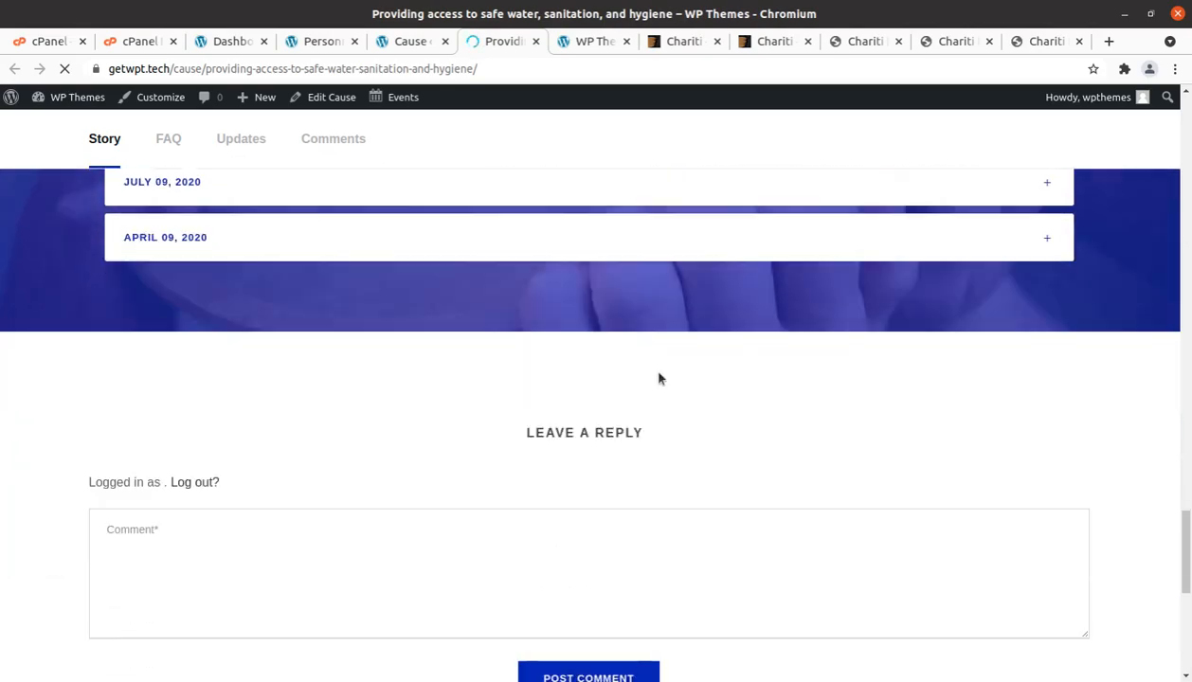
scroll(661, 379, "up", 4)
scroll(660, 379, "up", 10)
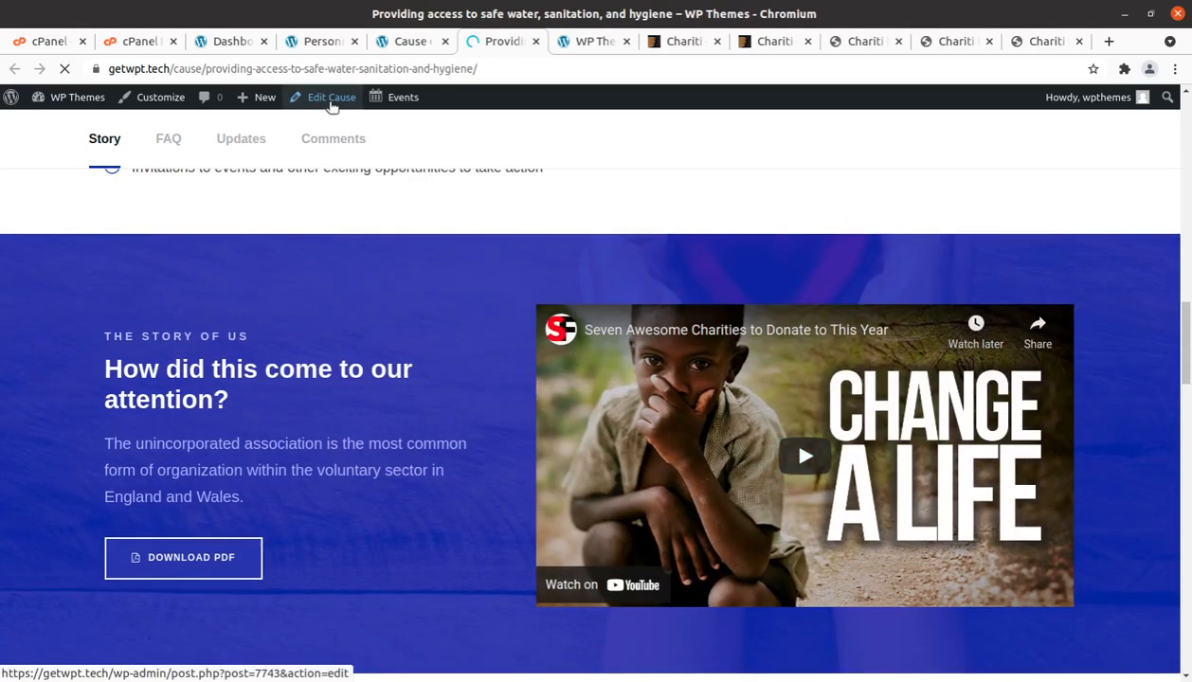
Open the safe water cause for editing and look over its content editor and the Page Builder's wrapper and column options
left_click(330, 101)
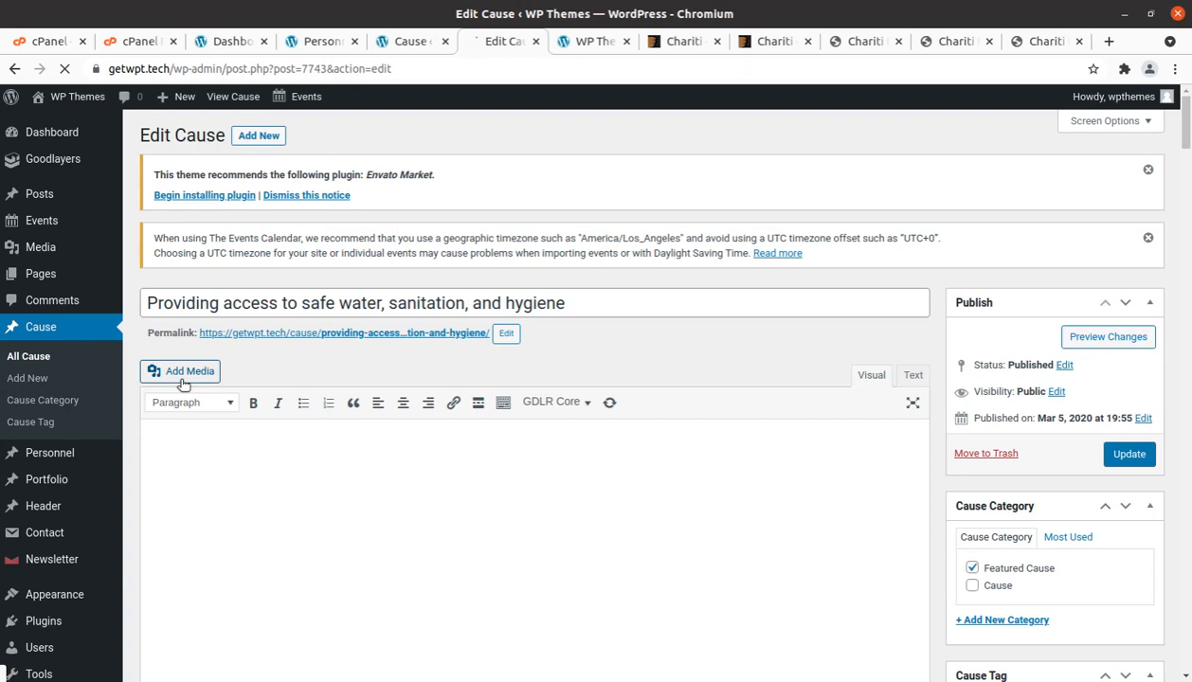
scroll(558, 481, "down", 2)
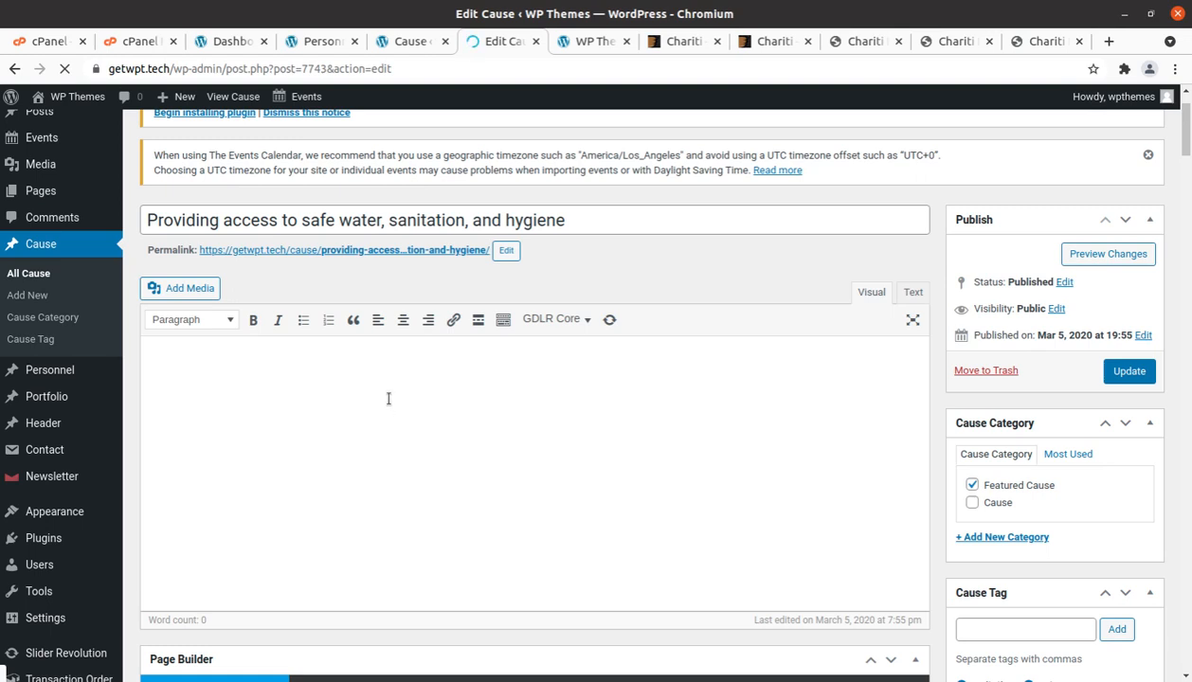
scroll(388, 399, "down", 5)
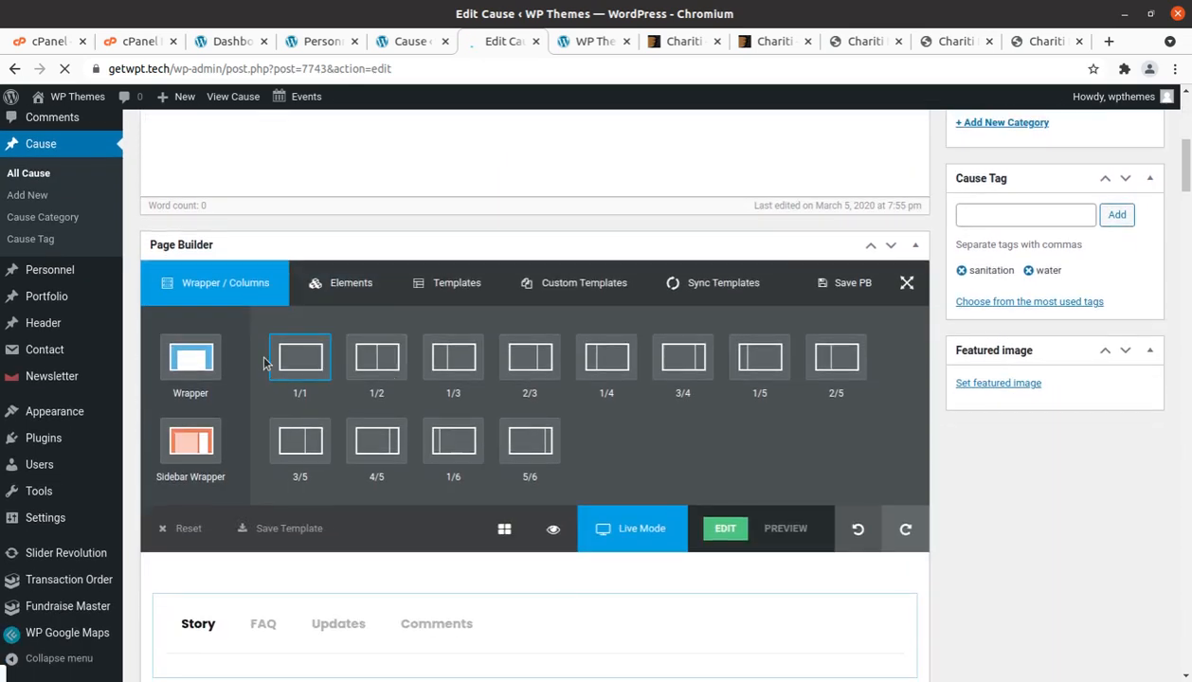
scroll(625, 355, "down", 2)
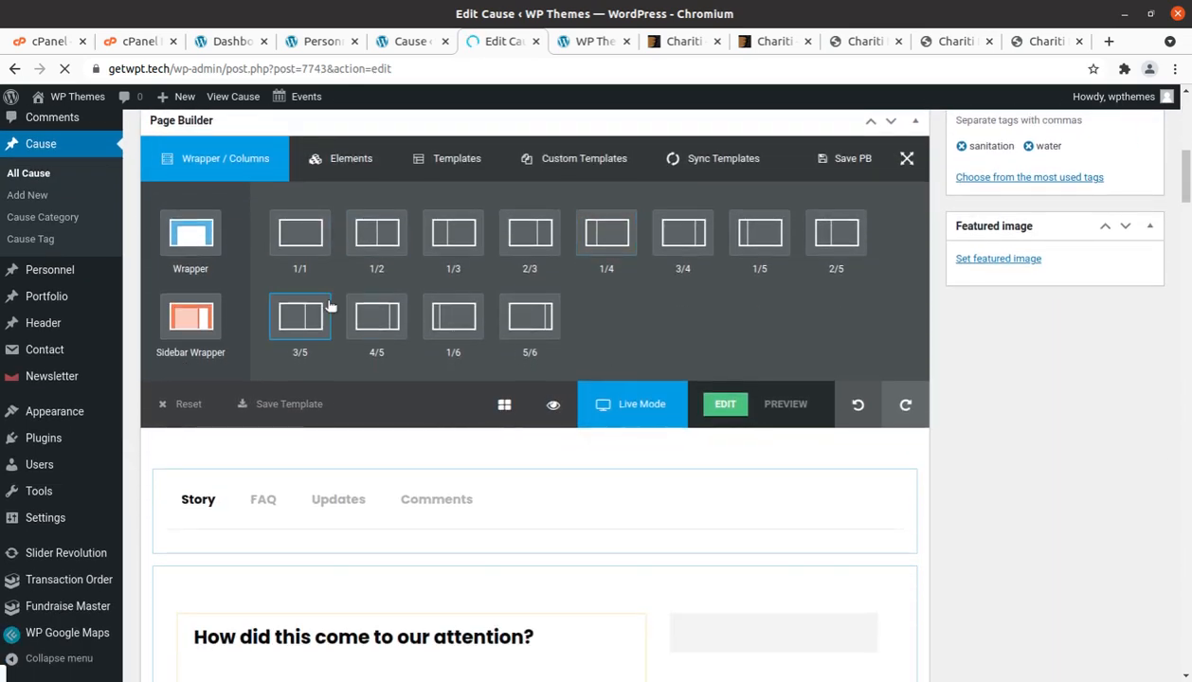
Examine the cause's Page Builder layout, including the story, video, FAQ and Updates accordion sections
scroll(351, 336, "down", 9)
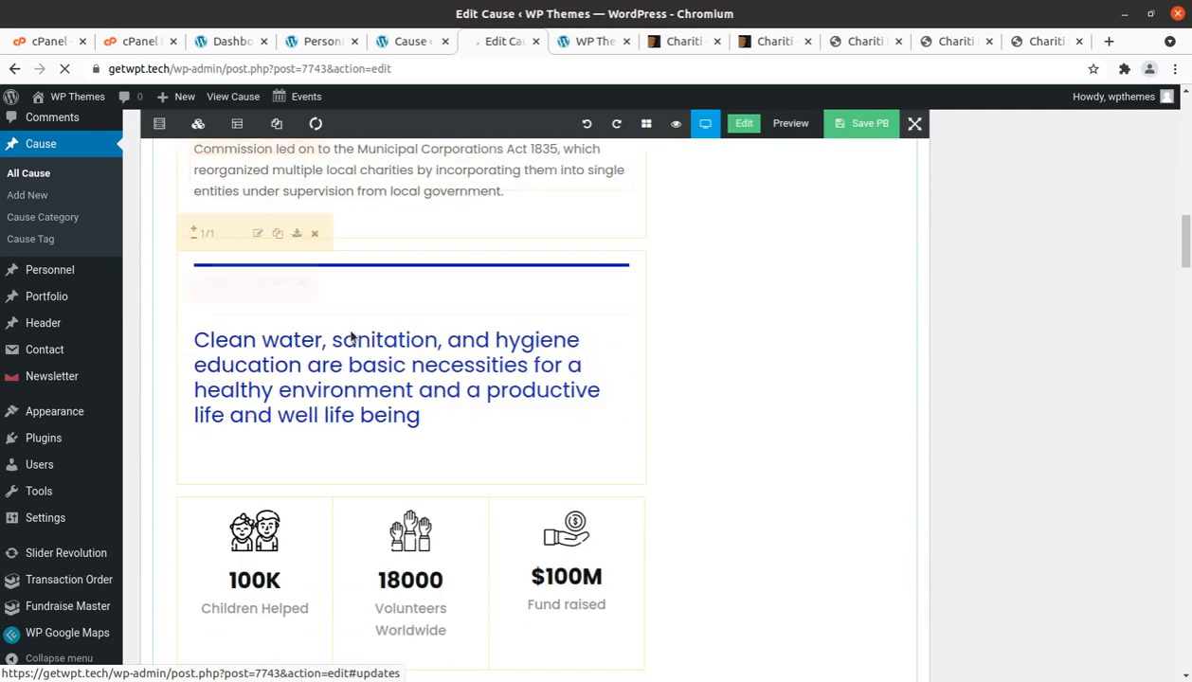
scroll(351, 337, "down", 10)
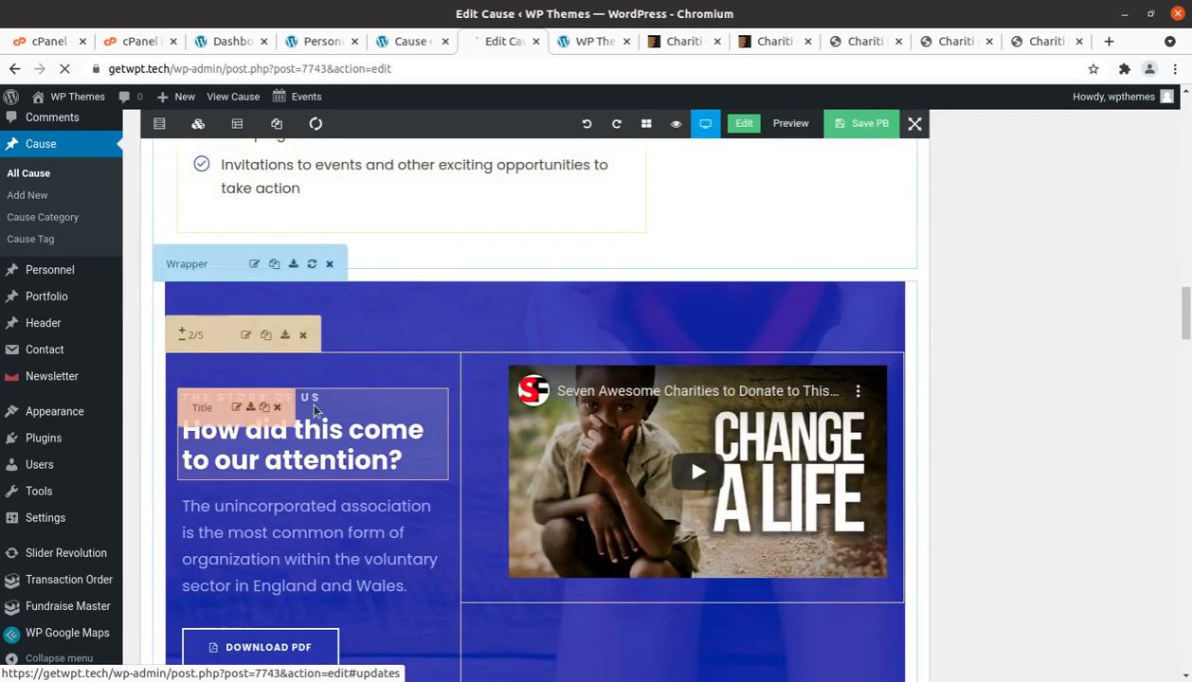
scroll(316, 409, "down", 5)
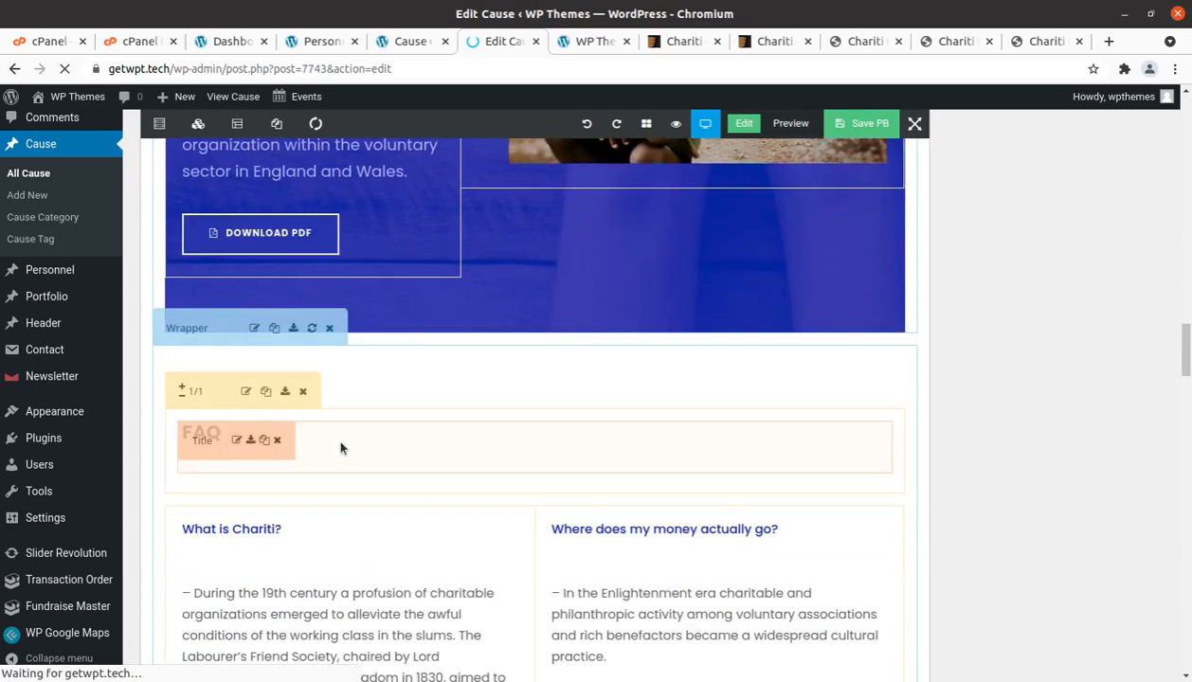
scroll(341, 445, "down", 7)
scroll(347, 441, "up", 5)
scroll(654, 403, "down", 2)
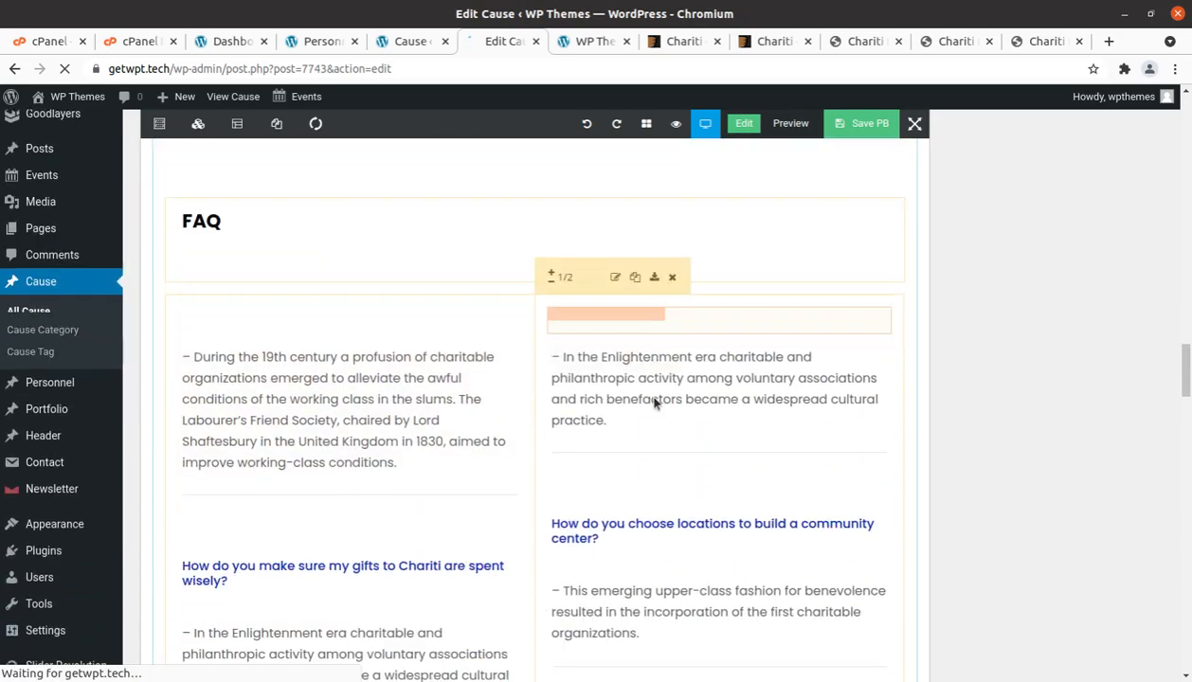
scroll(654, 403, "down", 15)
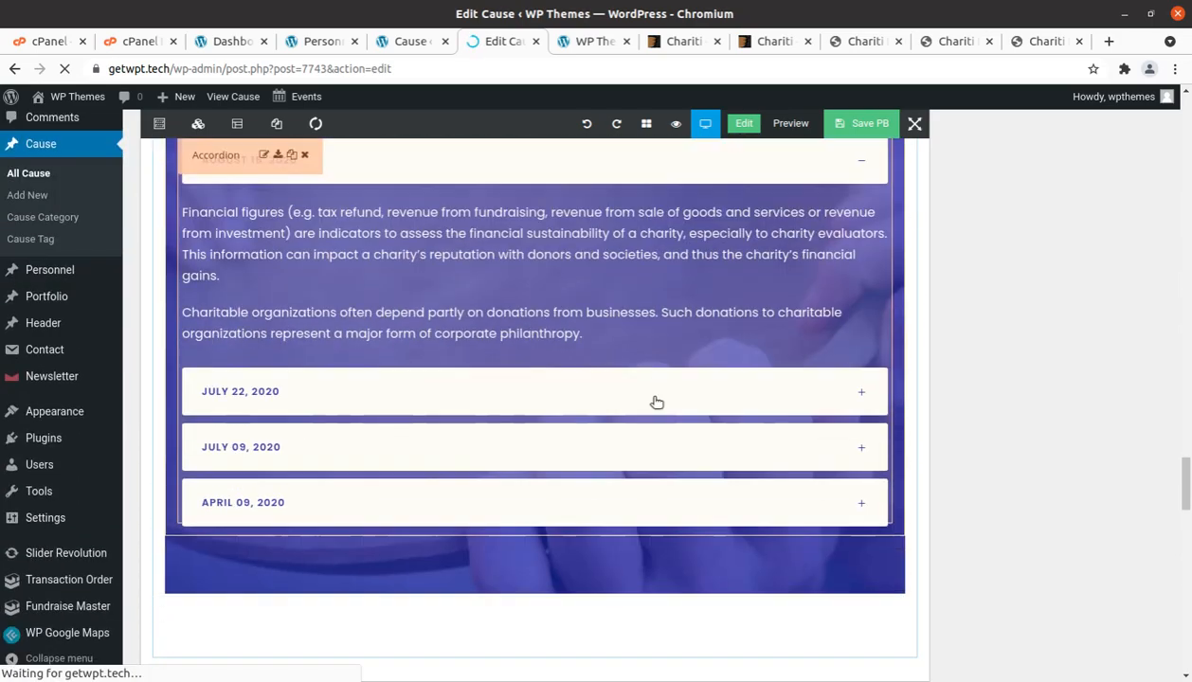
scroll(654, 403, "down", 4)
scroll(654, 403, "up", 4)
scroll(654, 402, "down", 3)
scroll(653, 403, "up", 4)
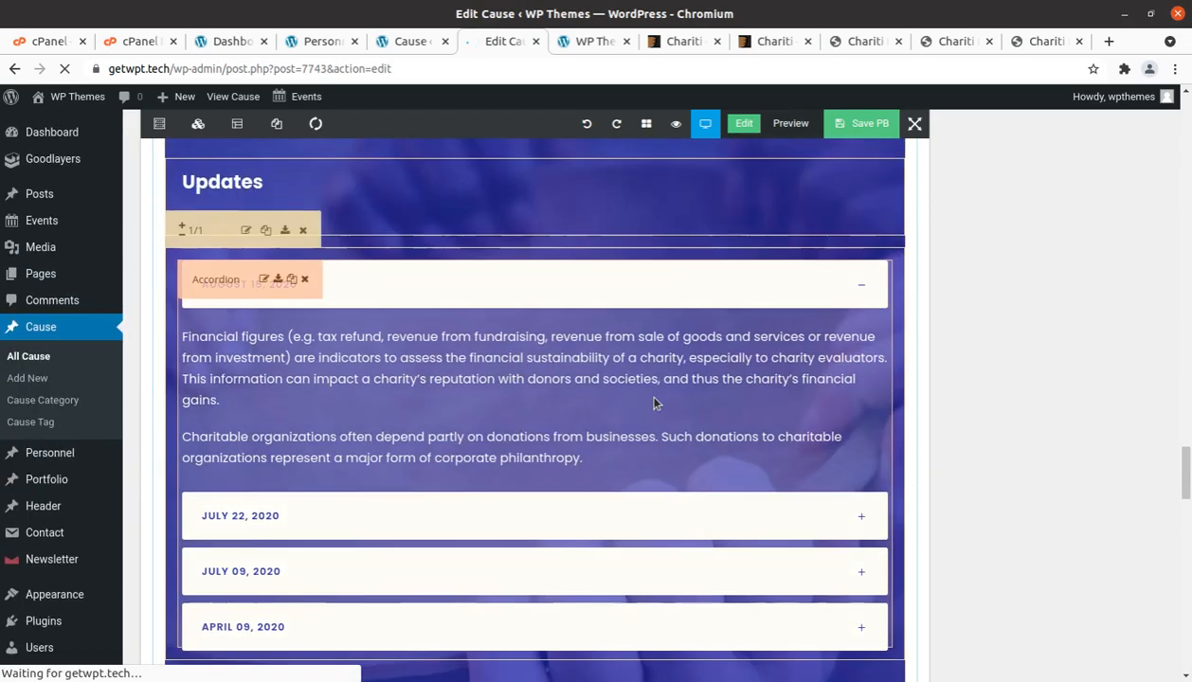
scroll(654, 403, "up", 15)
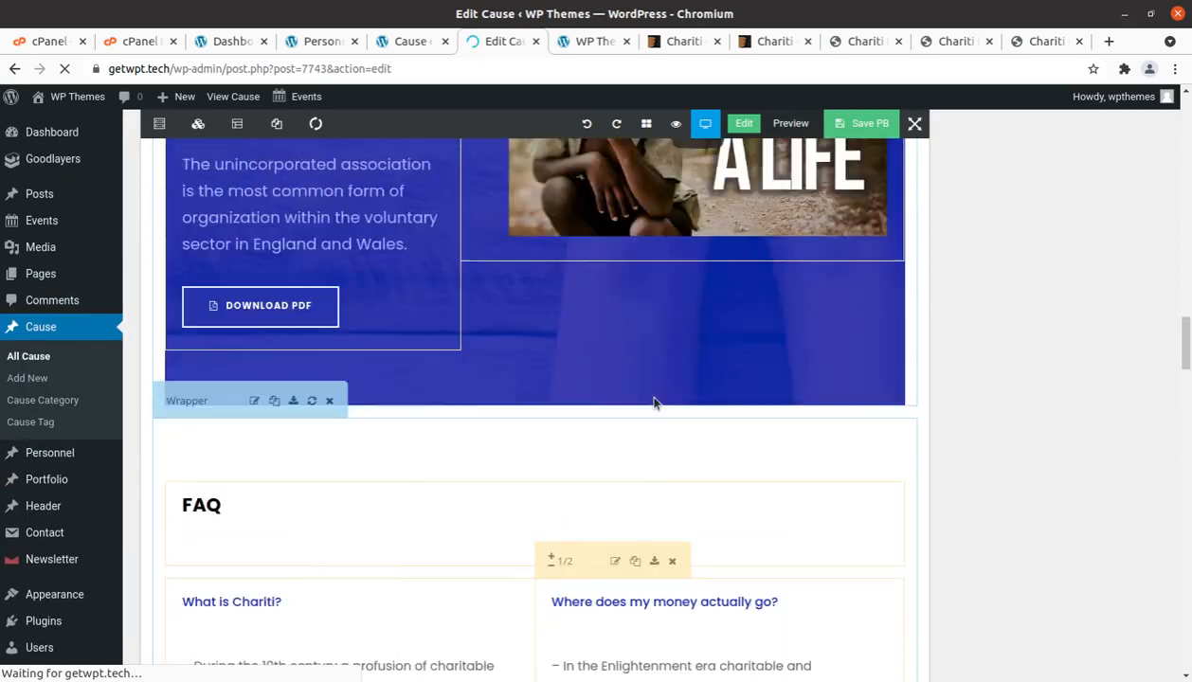
scroll(654, 403, "up", 12)
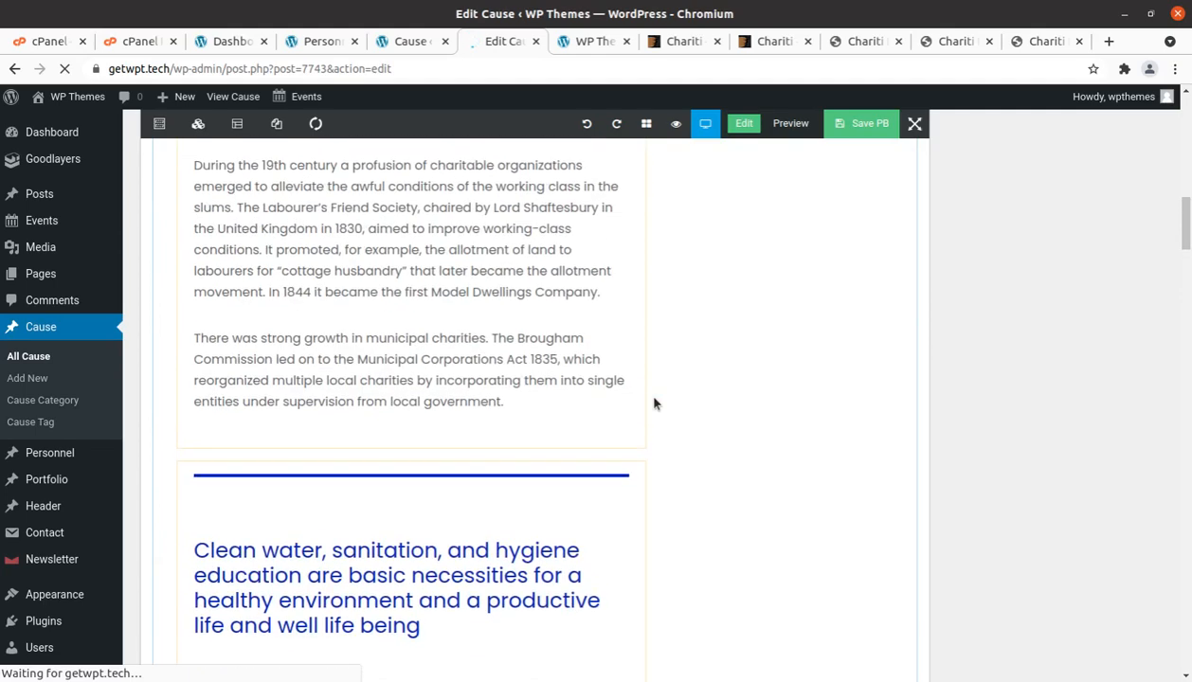
Leave the safe water cause's editor and open the list of all events
scroll(654, 403, "up", 12)
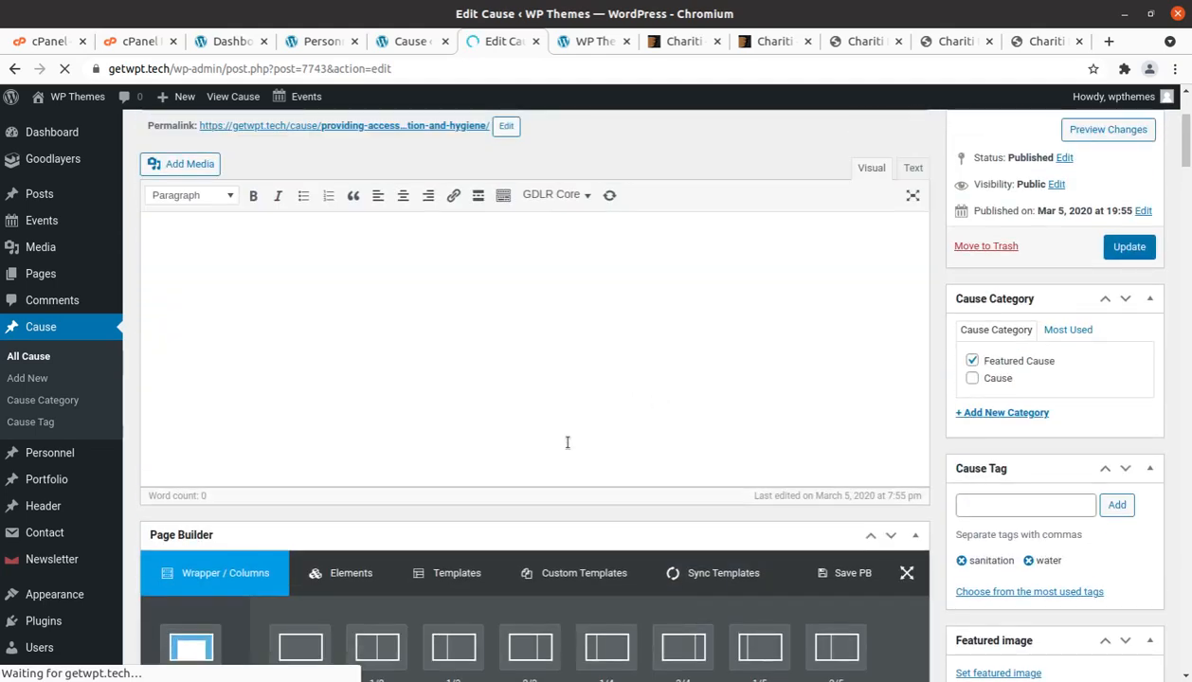
scroll(568, 442, "up", 4)
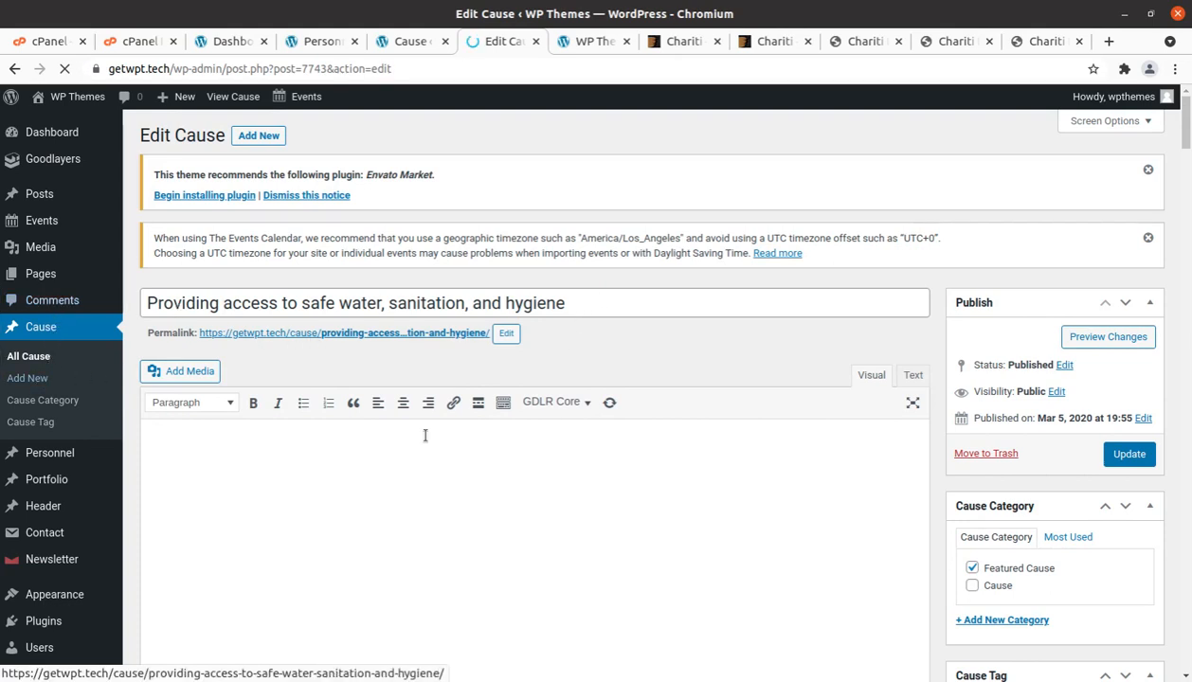
scroll(427, 436, "down", 5)
scroll(426, 438, "up", 5)
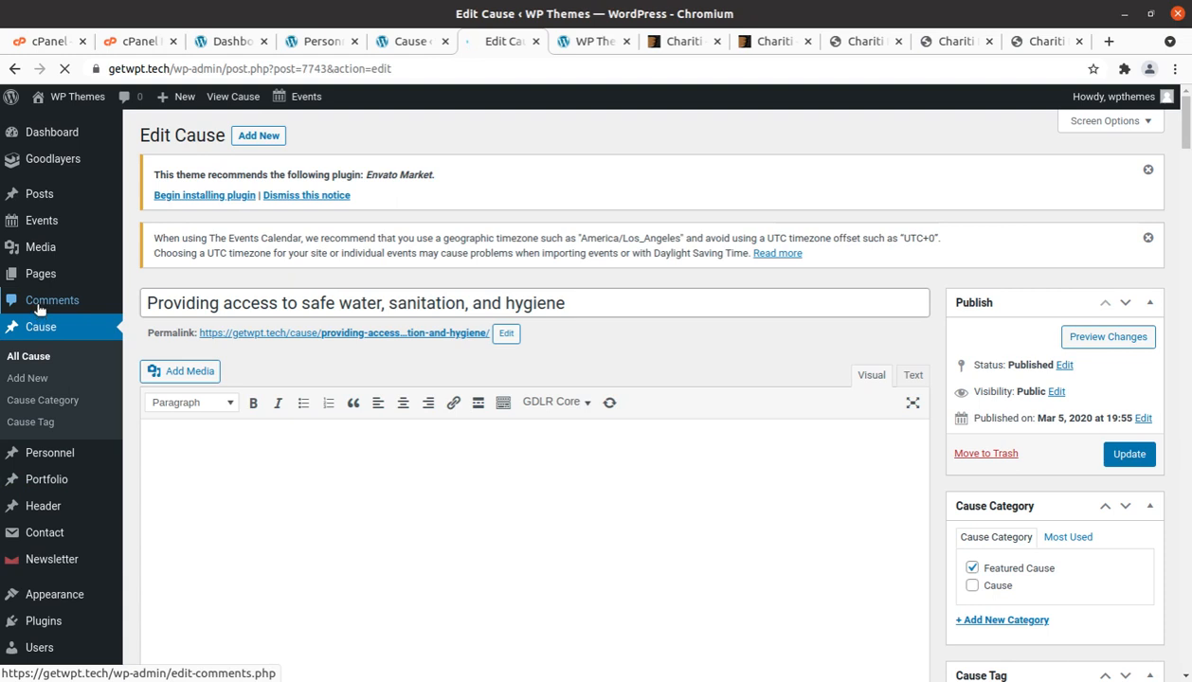
mouse_move(82, 221)
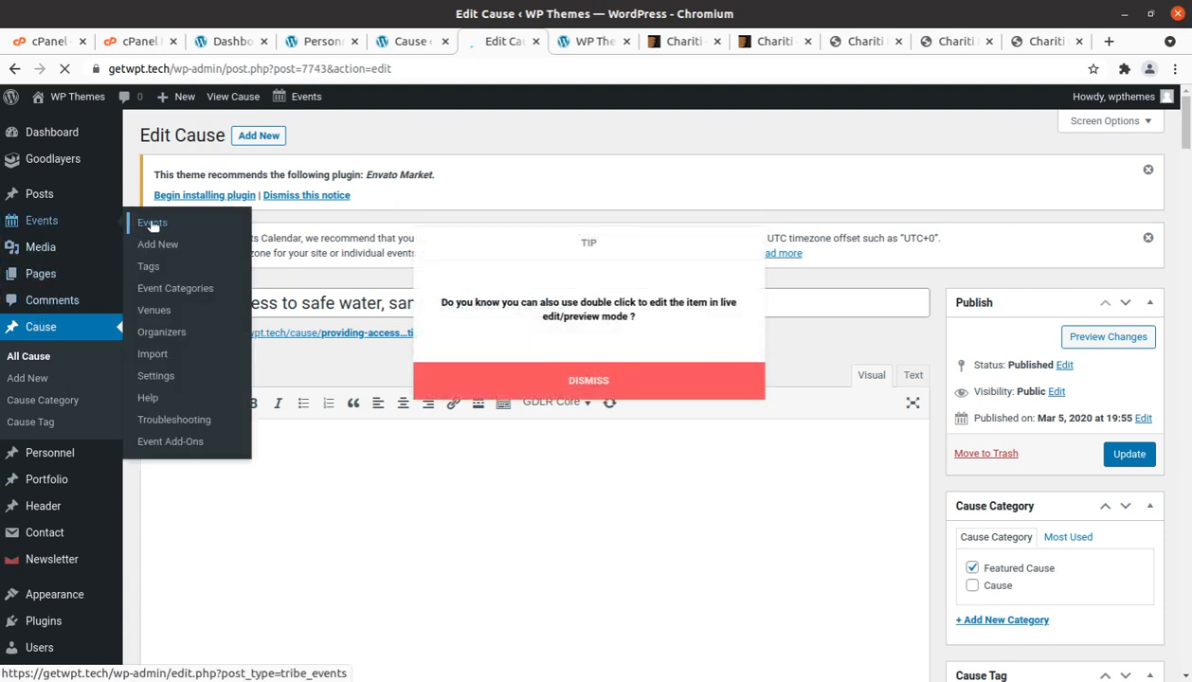
left_click(152, 223)
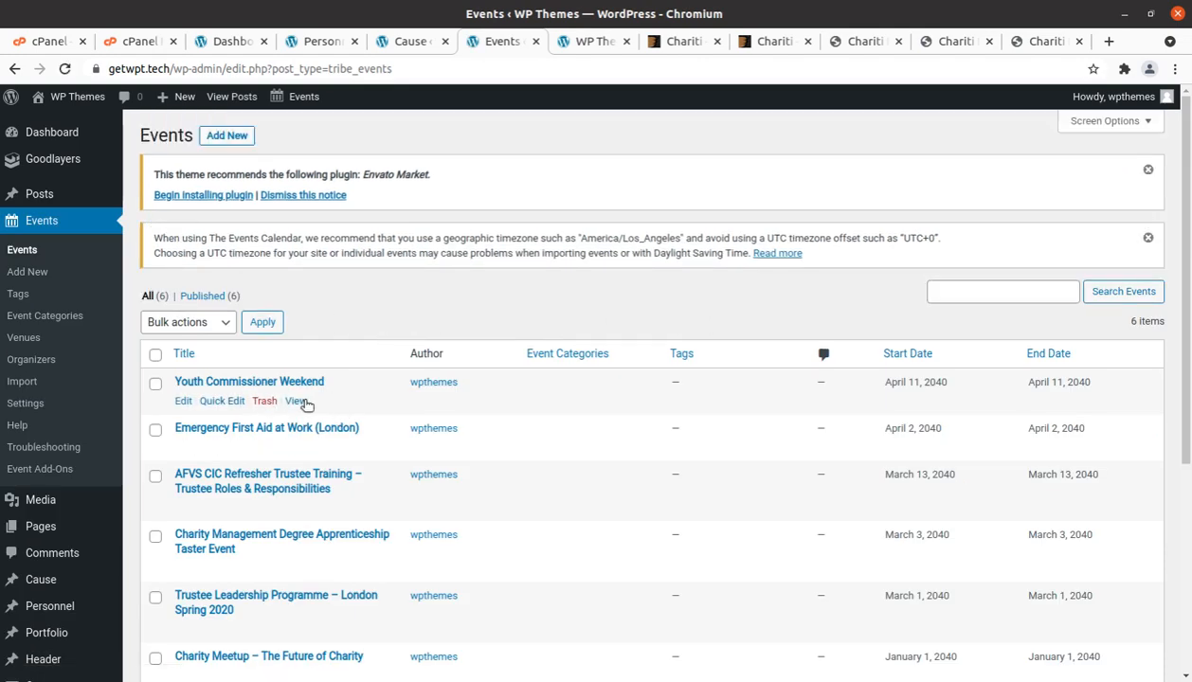
Open the "Youth Commissioner Weekend" event page in a separate tab, close the personnel and cause tabs, and switch to the event page
middle_click(304, 403)
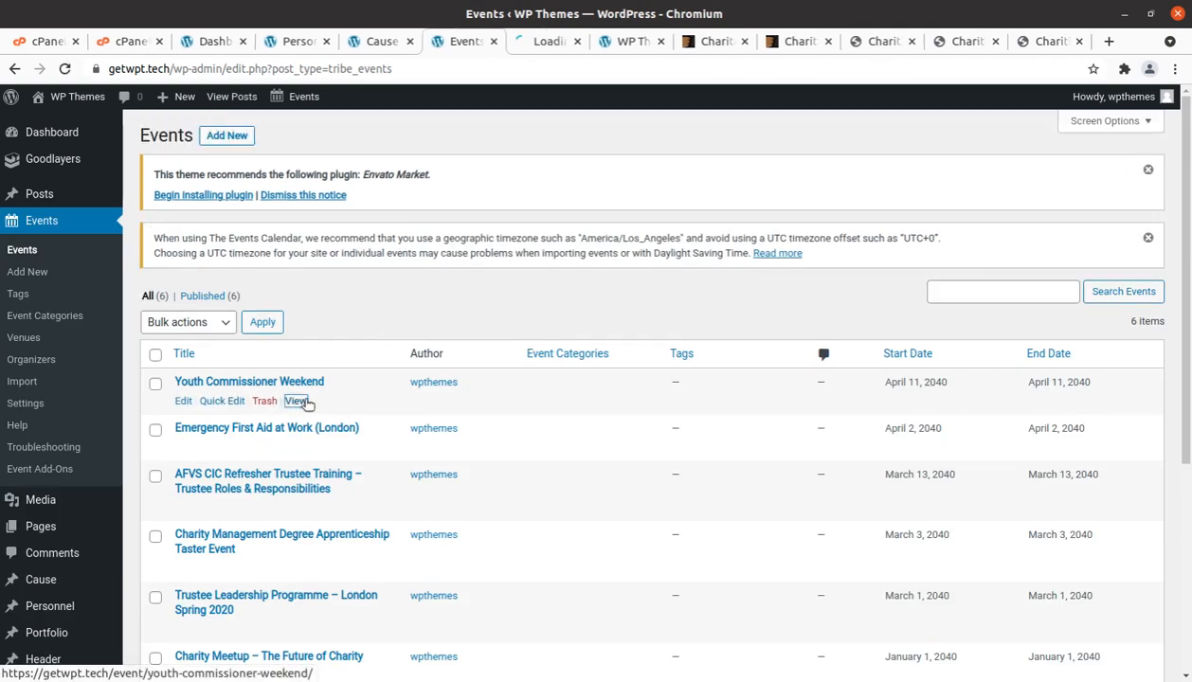
middle_click(386, 45)
middle_click(316, 43)
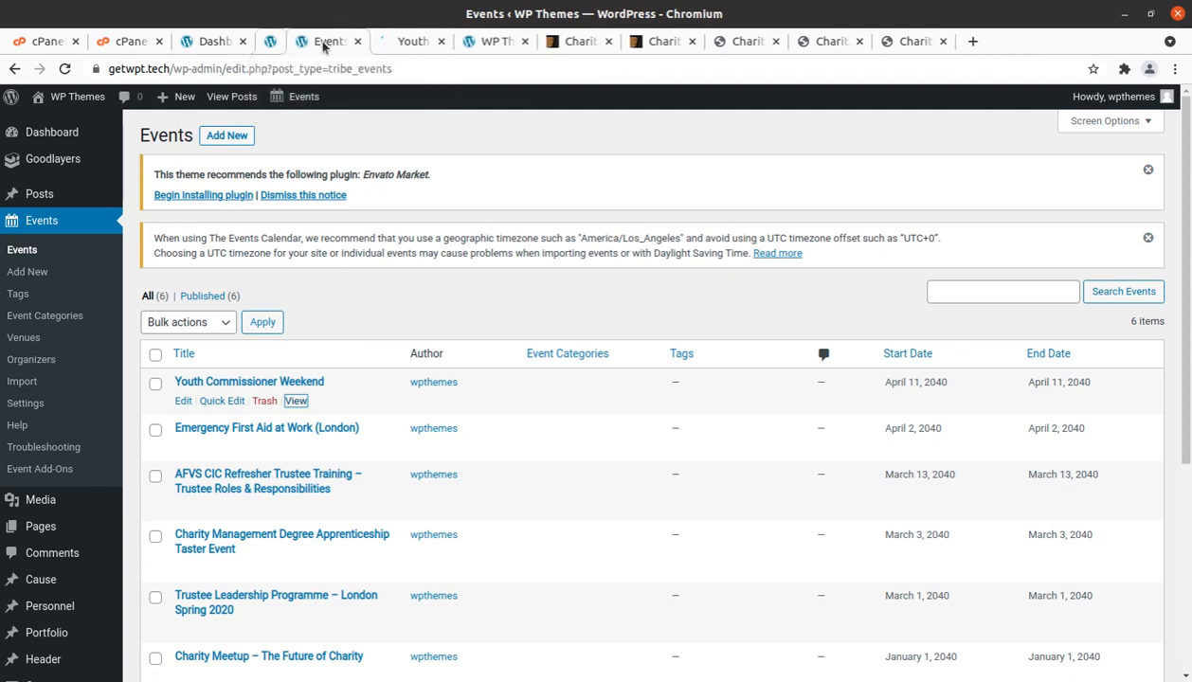
left_click(371, 42)
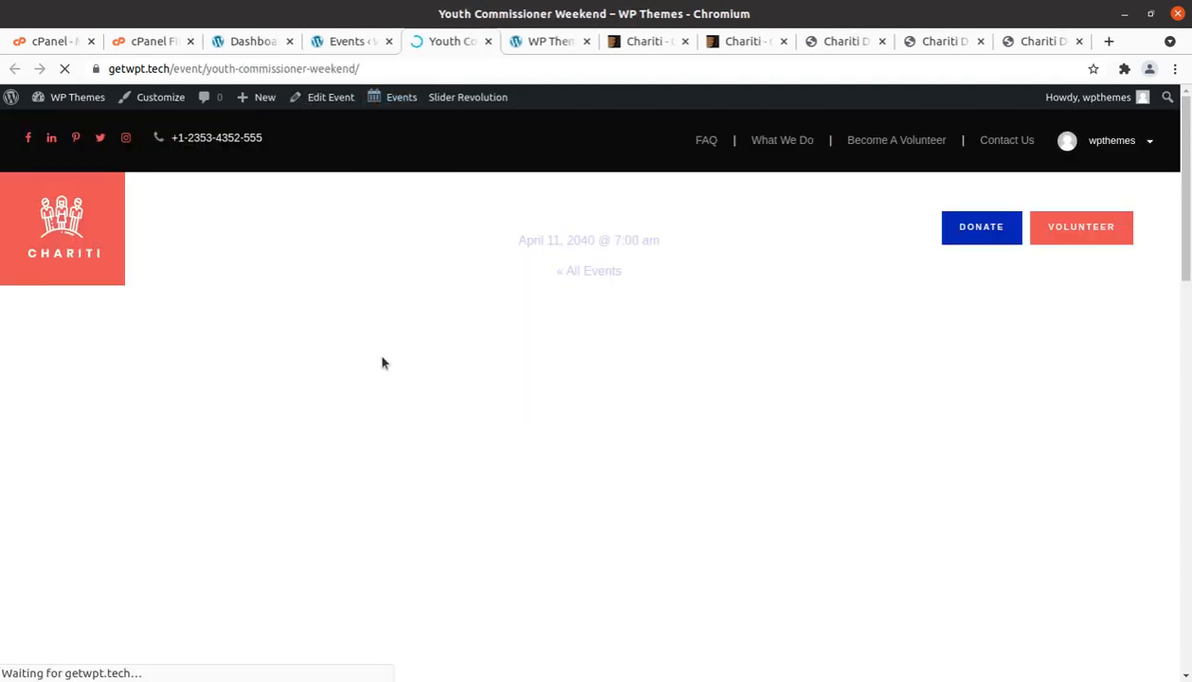
Look over the "Youth Commissioner Weekend" page and its event management options, and return to the events list
scroll(645, 433, "down", 12)
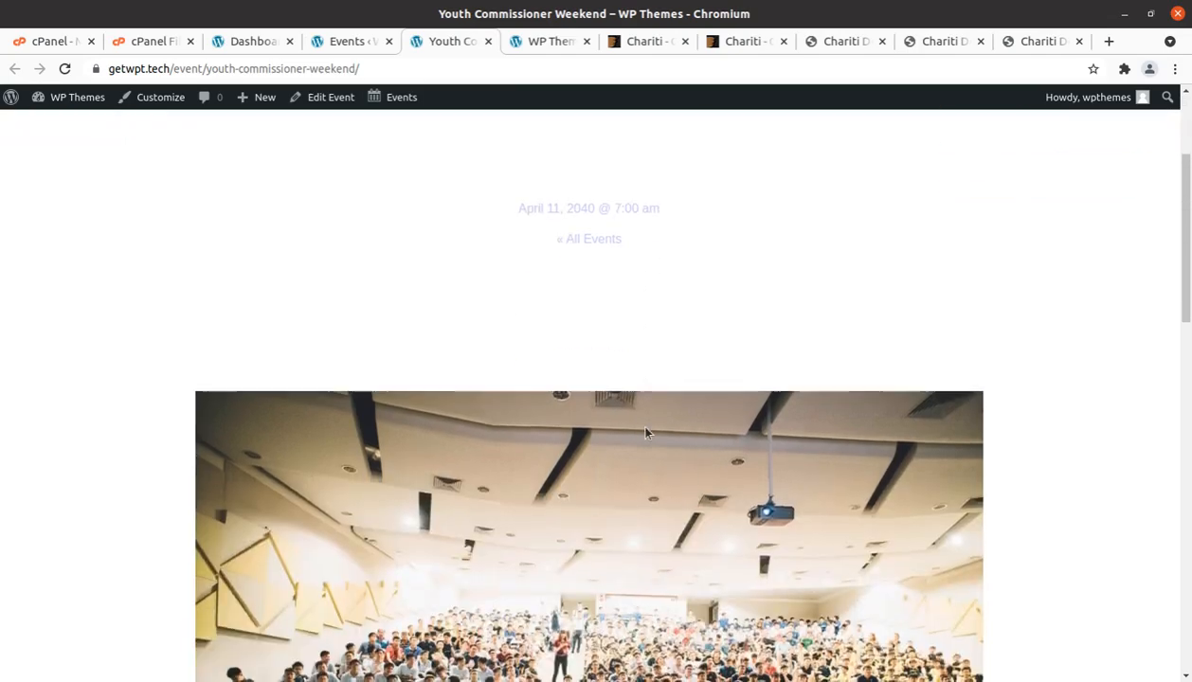
scroll(646, 433, "up", 10)
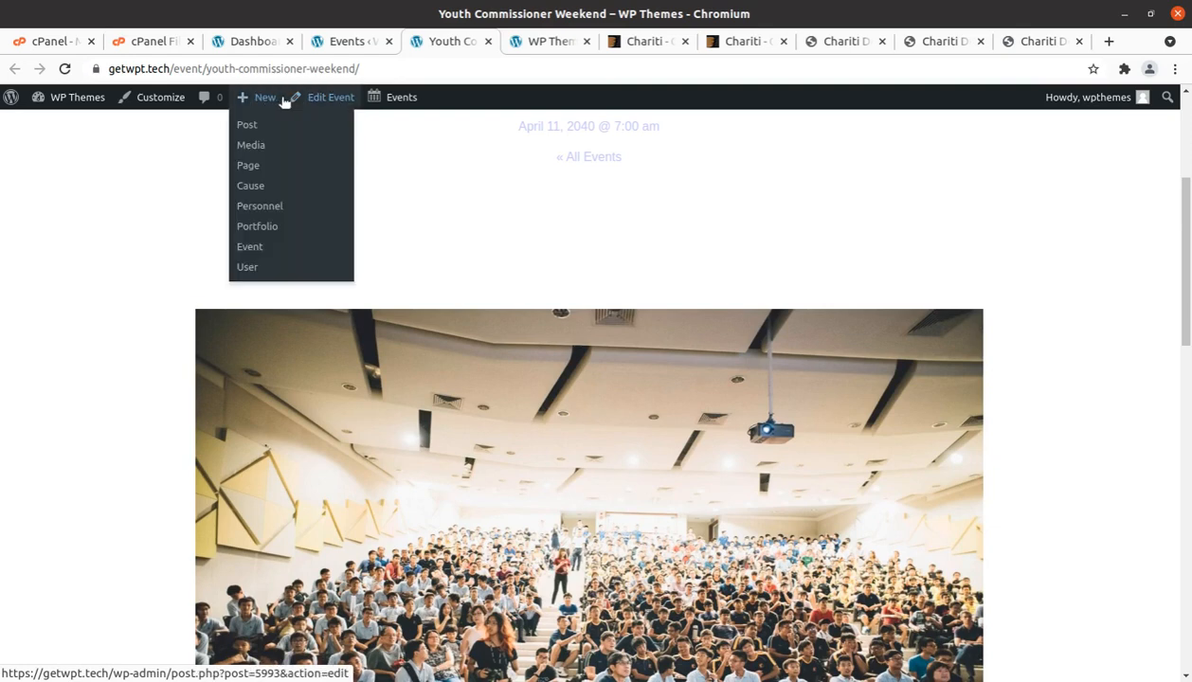
mouse_move(403, 102)
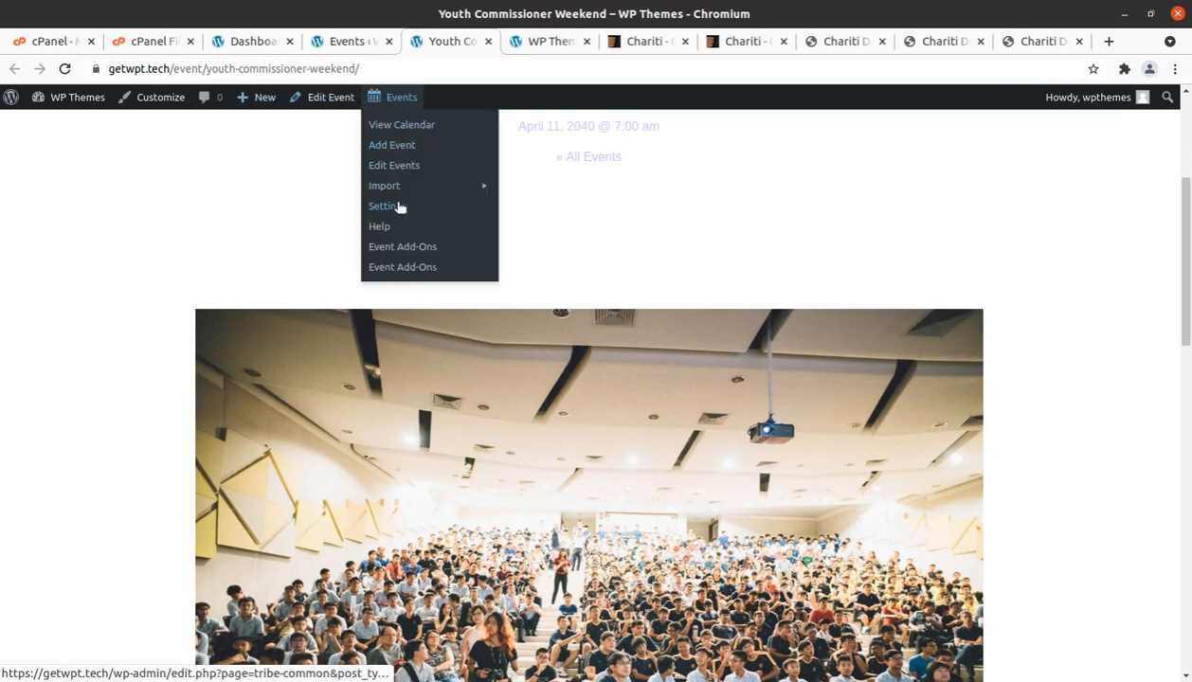
left_click(347, 49)
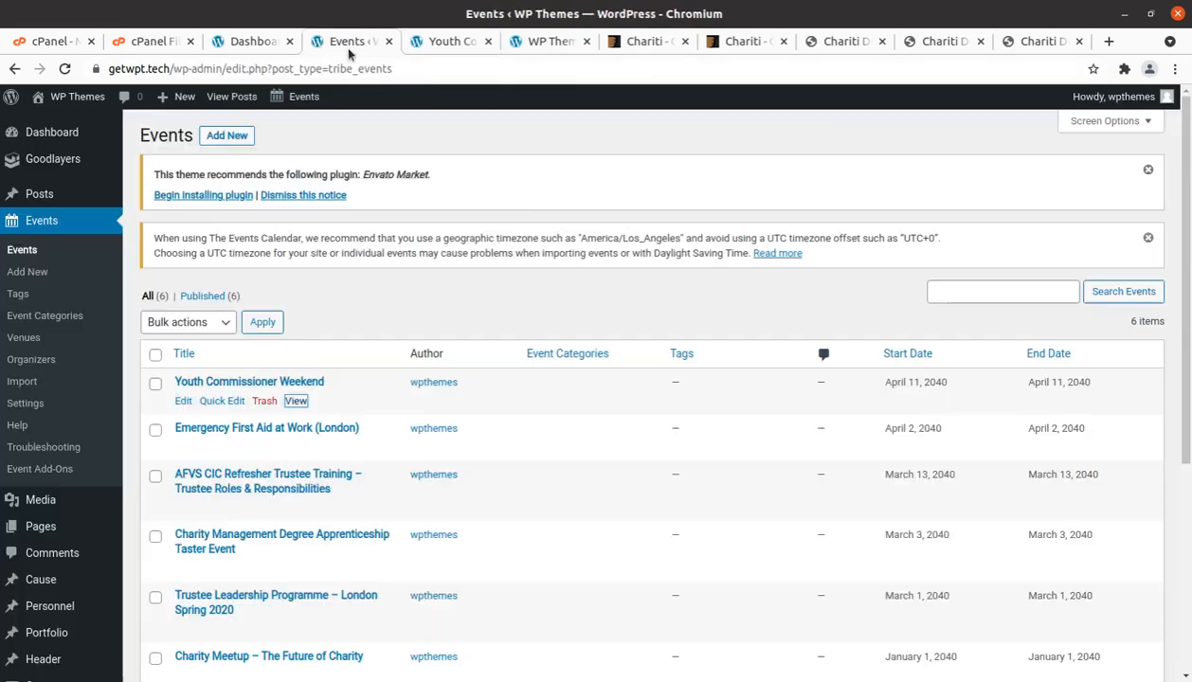
left_click(446, 45)
left_click(365, 44)
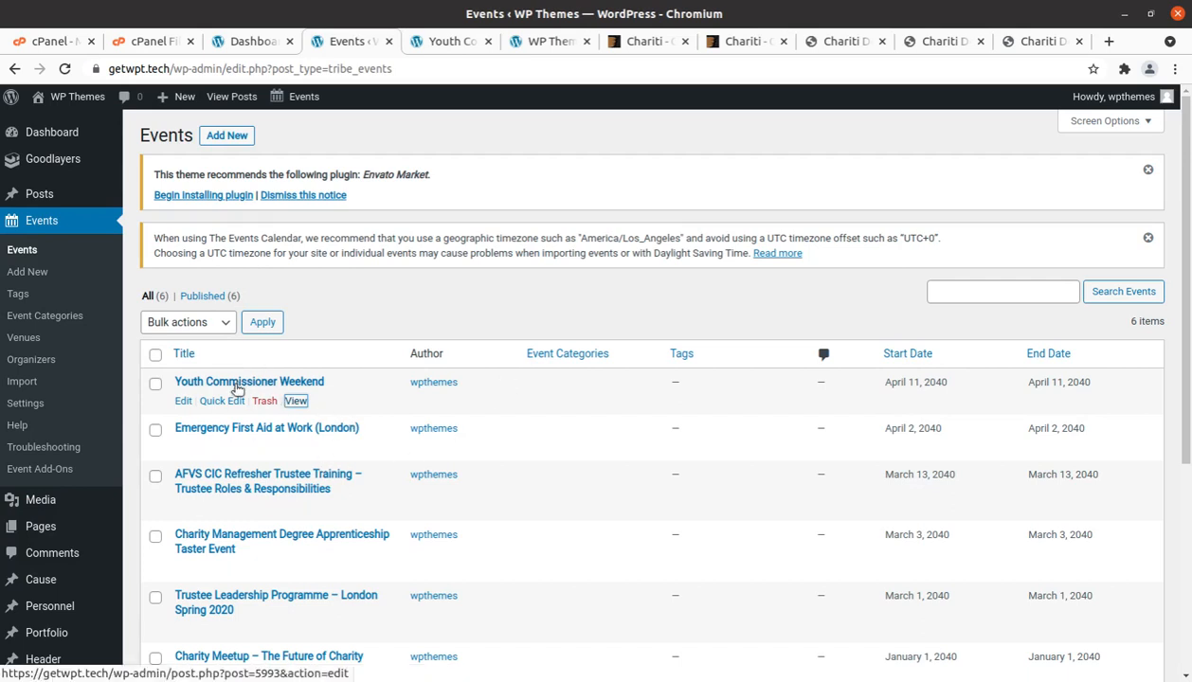
Open the Goodlayers theme options and examine the general Layout settings, including margins, container width and sidebar options
mouse_move(38, 161)
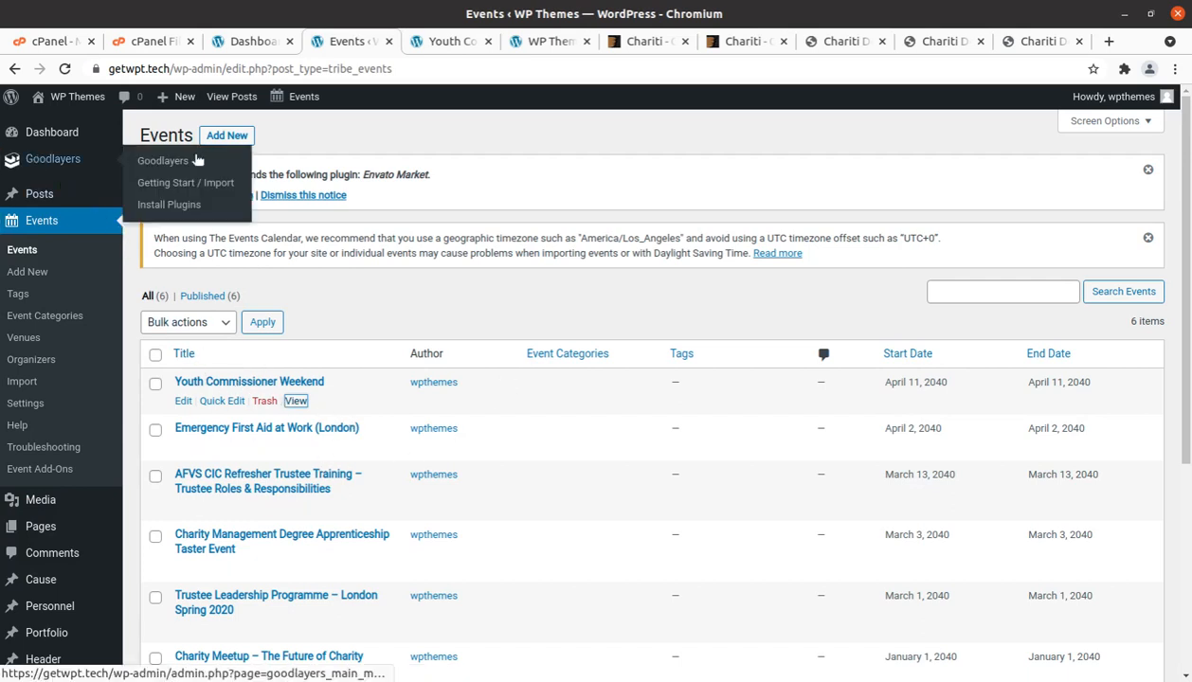
left_click(163, 161)
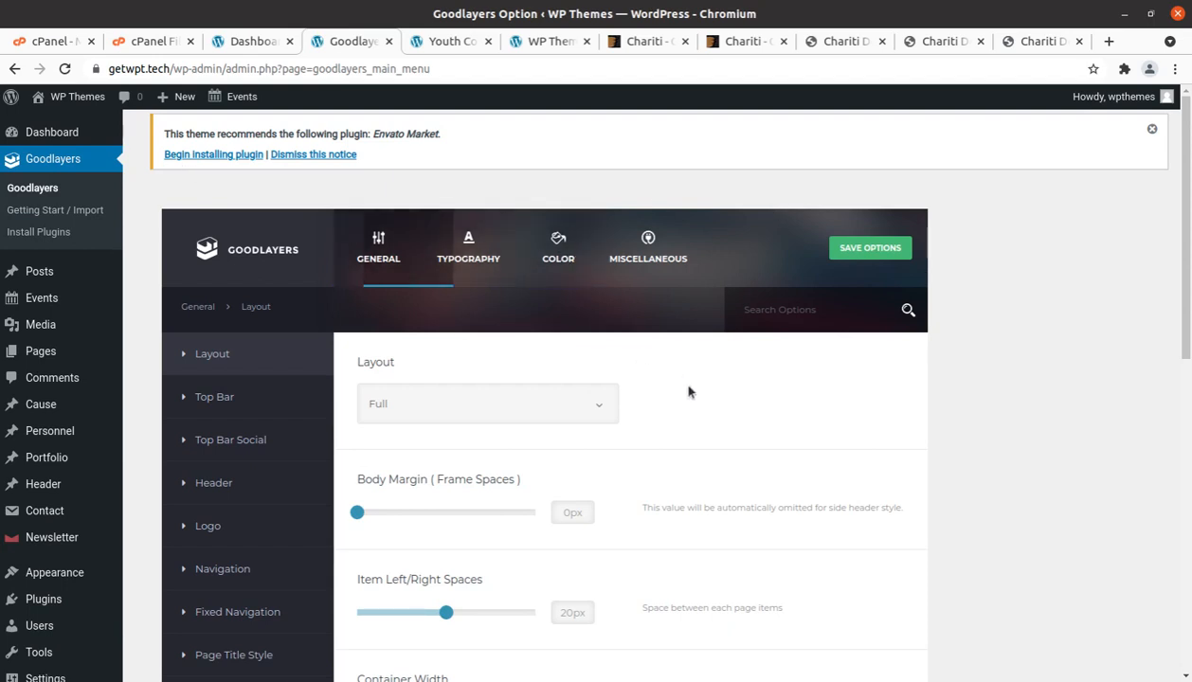
scroll(519, 437, "down", 2)
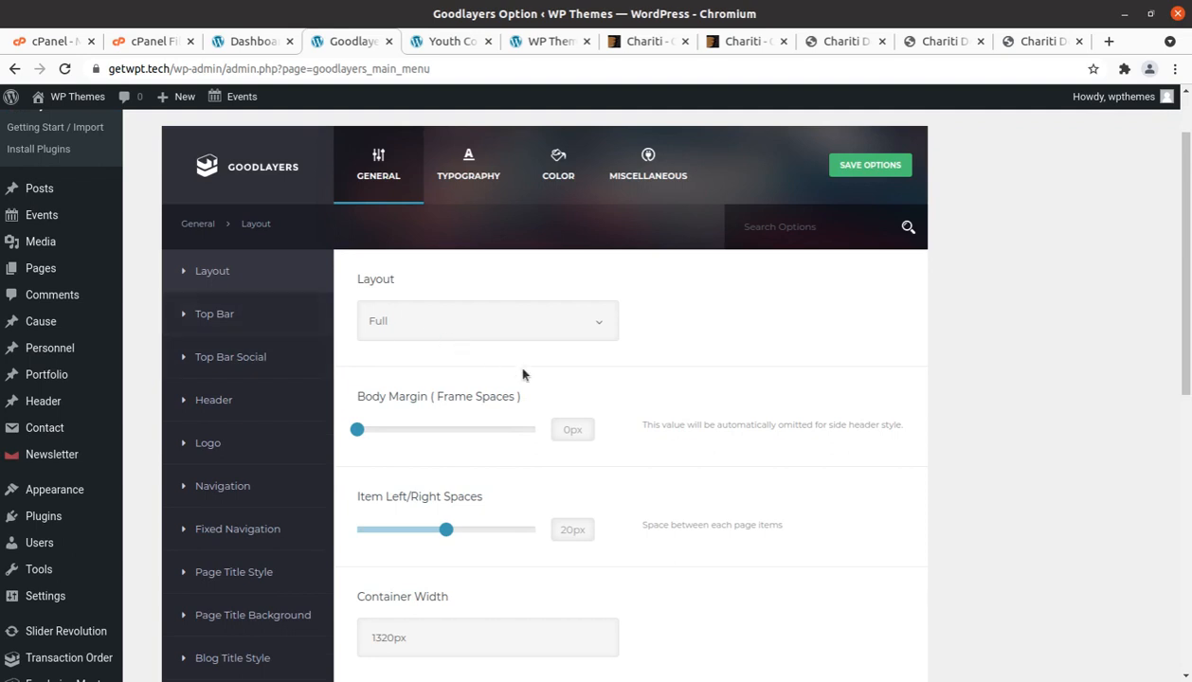
scroll(466, 467, "down", 2)
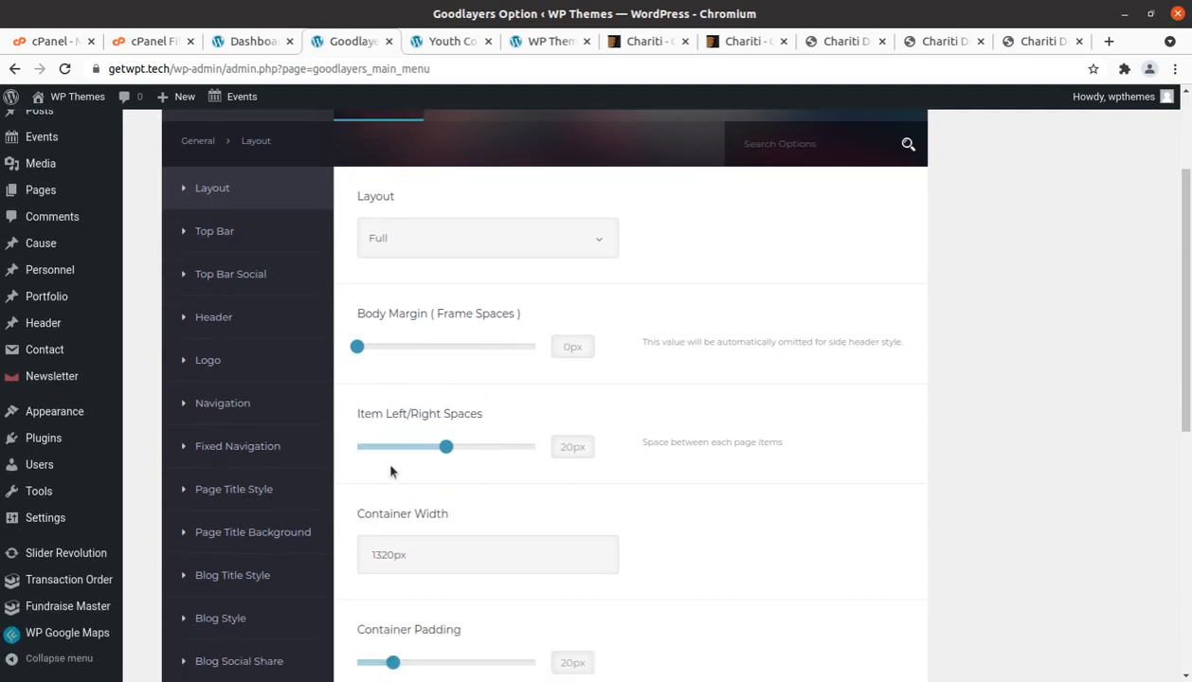
scroll(586, 458, "down", 5)
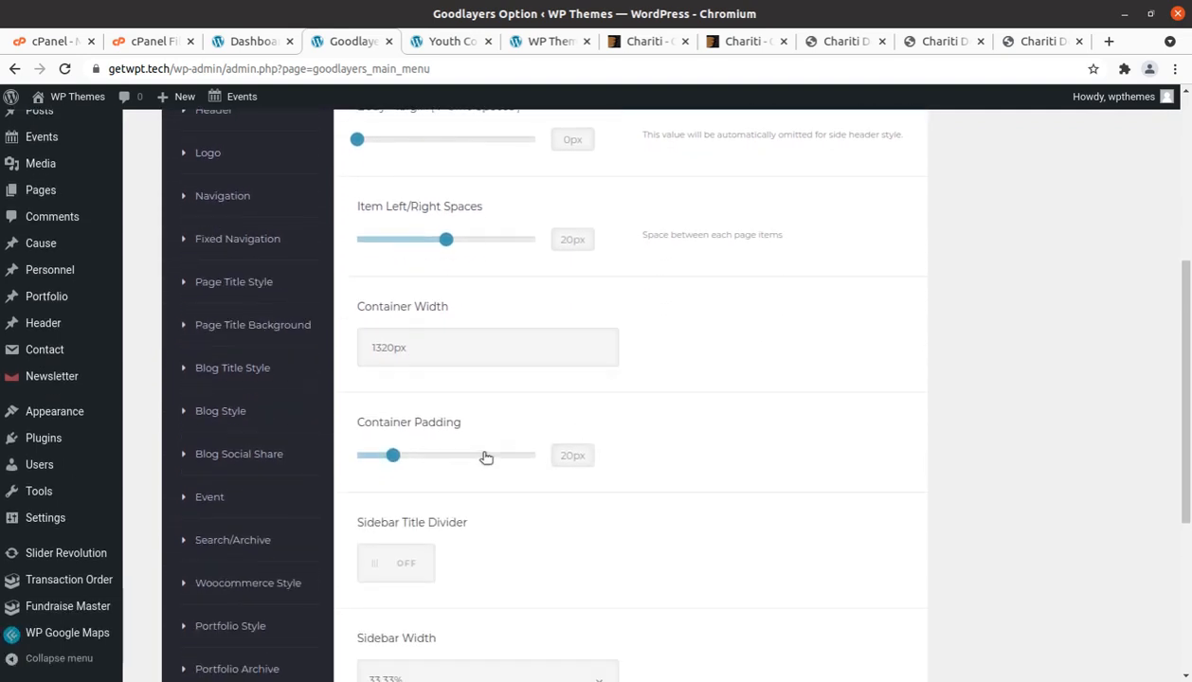
scroll(550, 439, "down", 2)
scroll(553, 444, "up", 12)
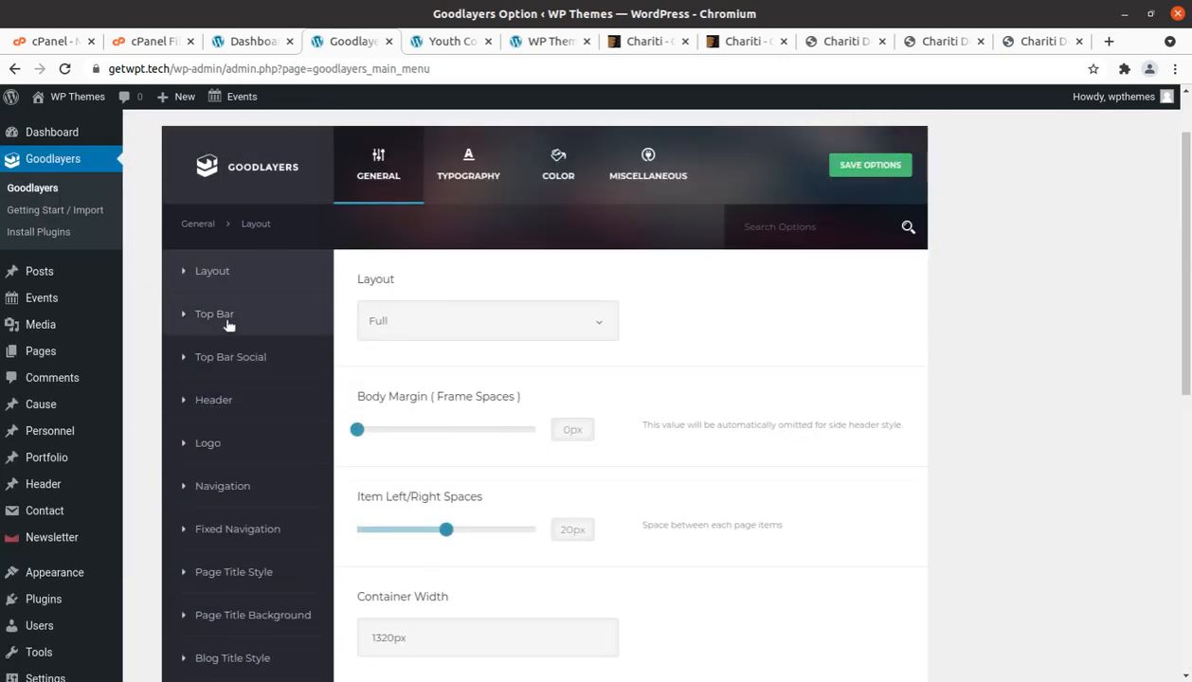
Examine the Top Bar settings, including width, menu position, left and right text, padding, text size and shadow
left_click(229, 321)
scroll(472, 363, "down", 4)
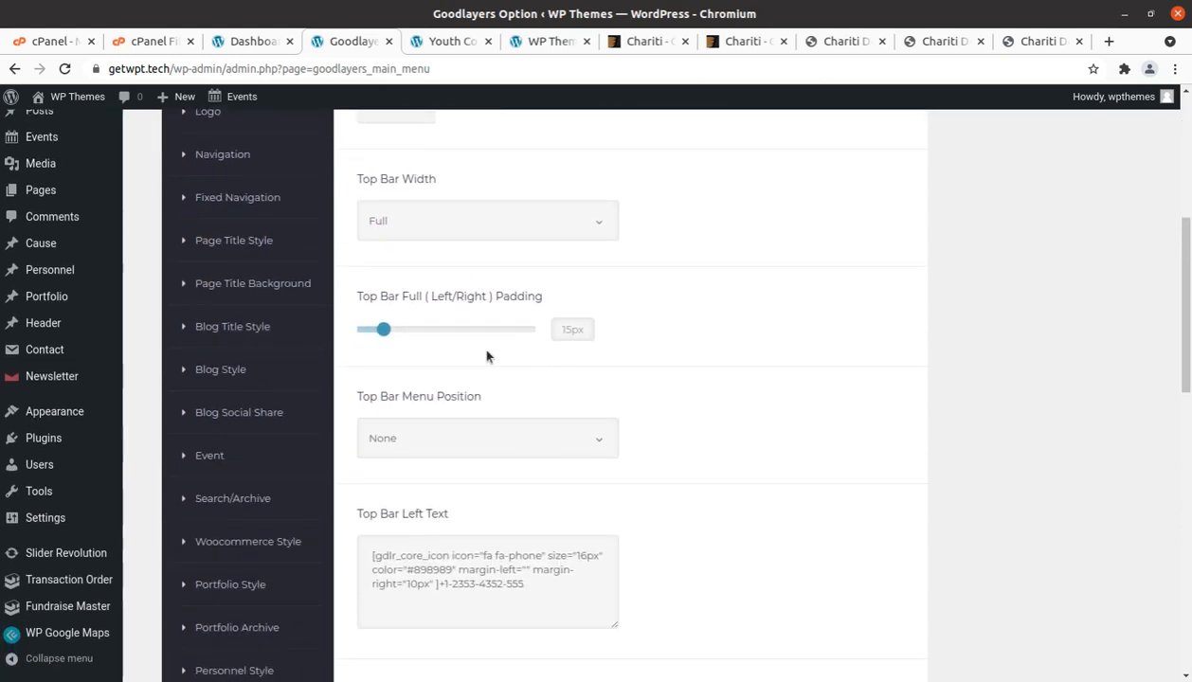
scroll(440, 433, "down", 4)
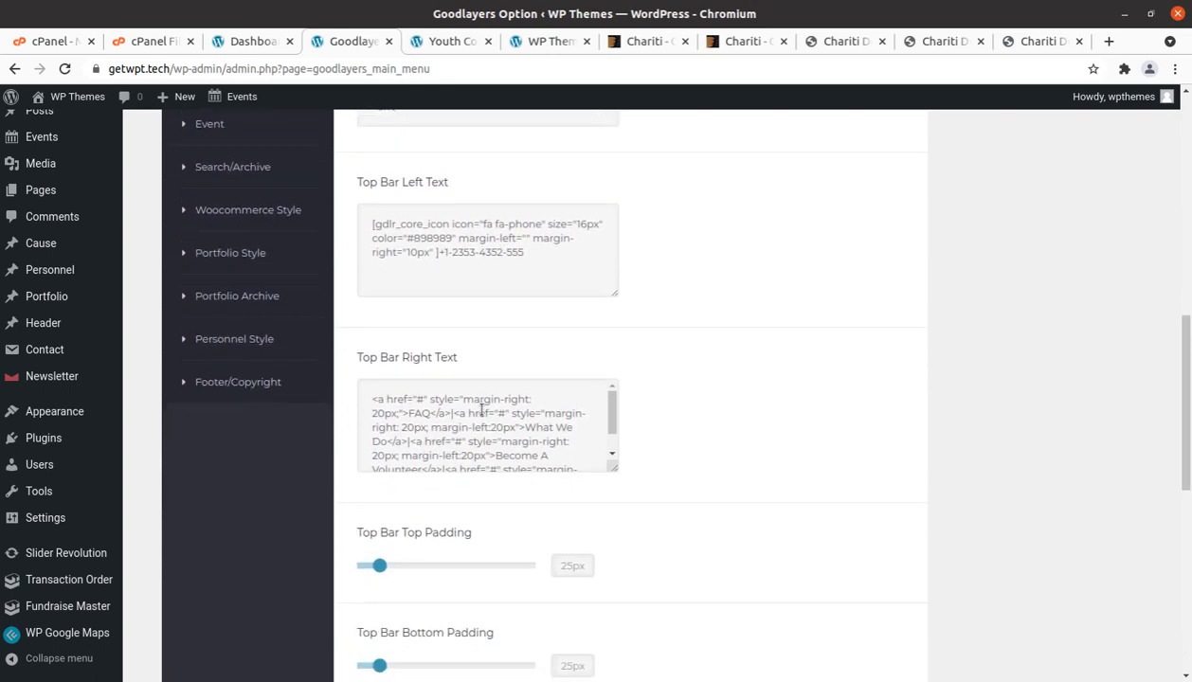
scroll(481, 410, "down", 5)
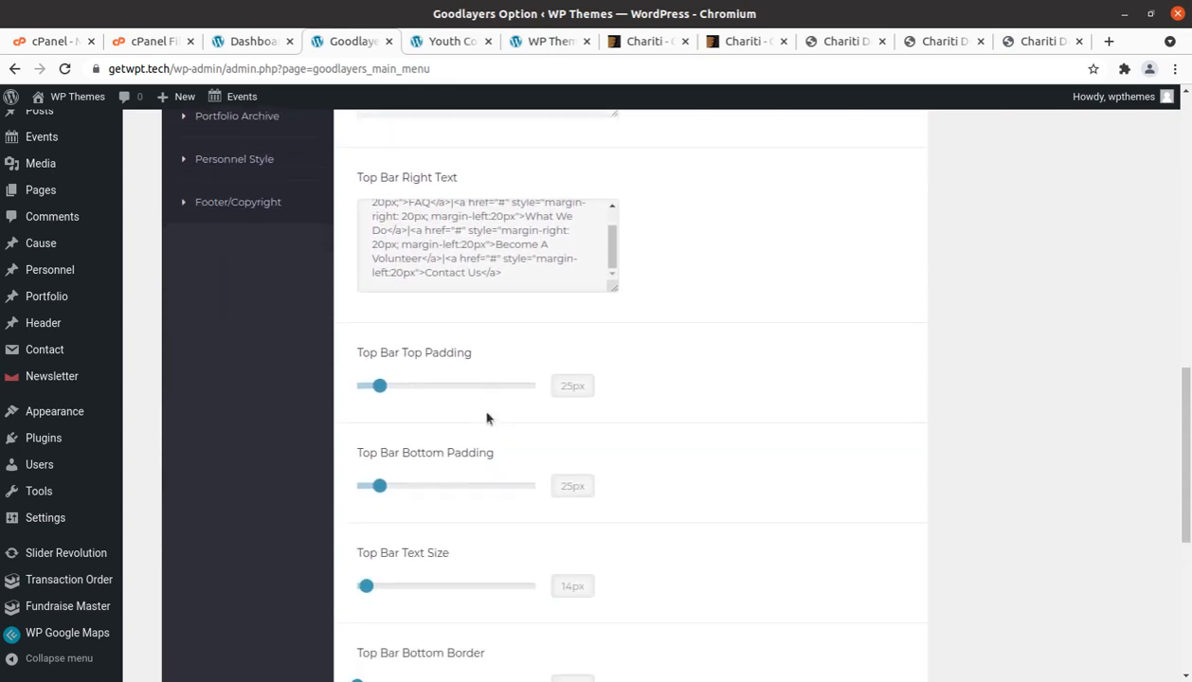
scroll(437, 411, "down", 3)
scroll(437, 411, "up", 7)
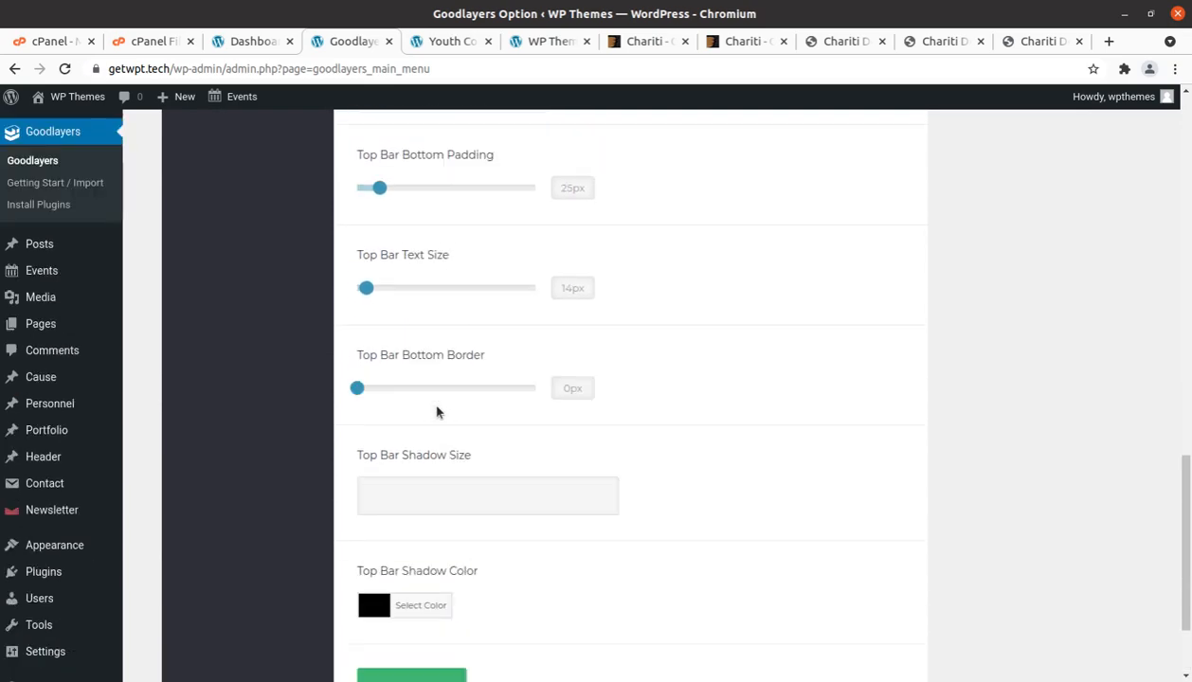
scroll(437, 412, "up", 5)
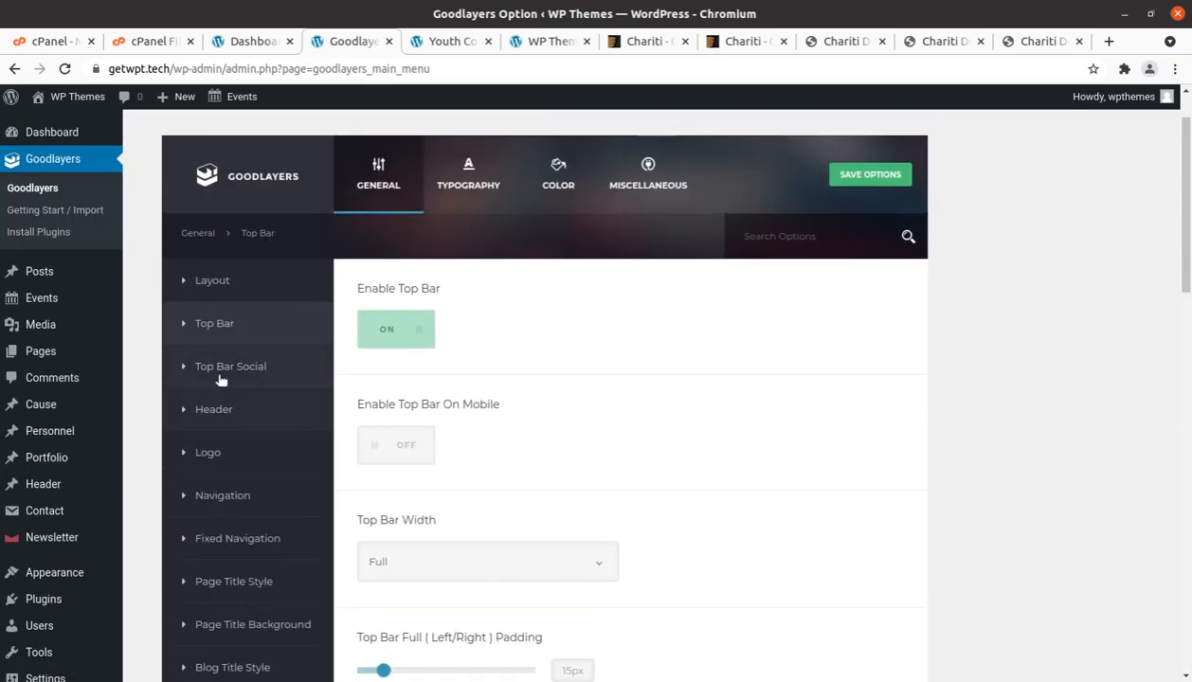
View the Top Bar Social settings and examine the Header settings, covering plain styles, background opacity, width, navigation slide bar and shadow
left_click(219, 376)
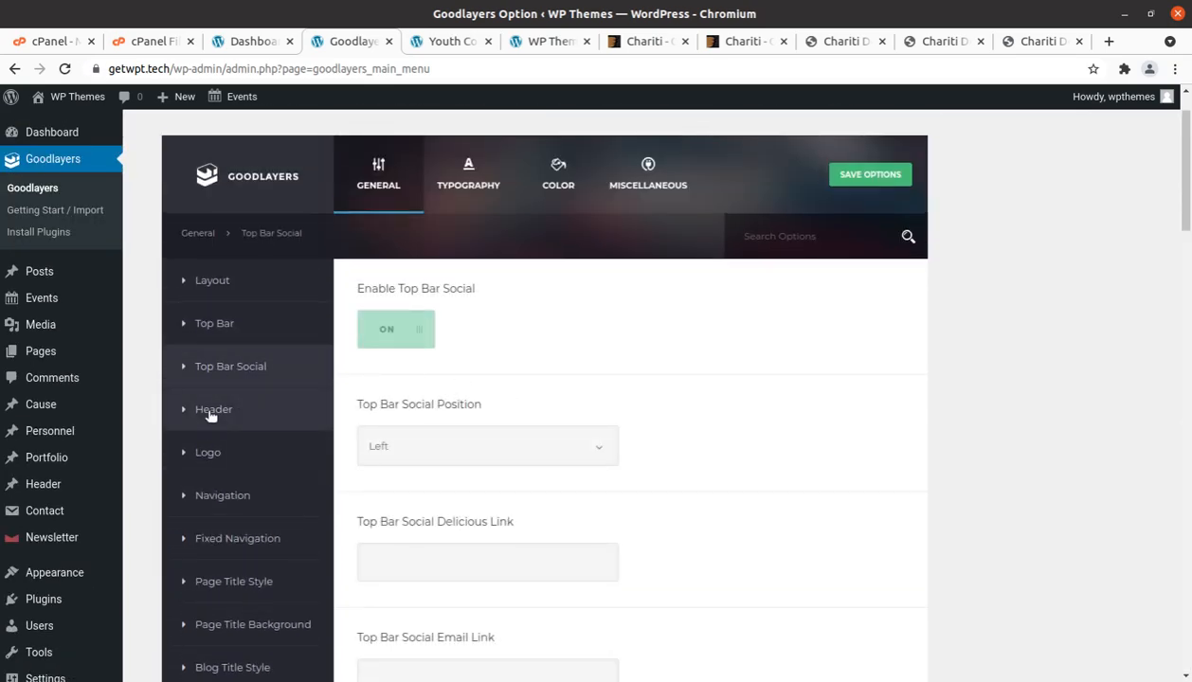
left_click(210, 414)
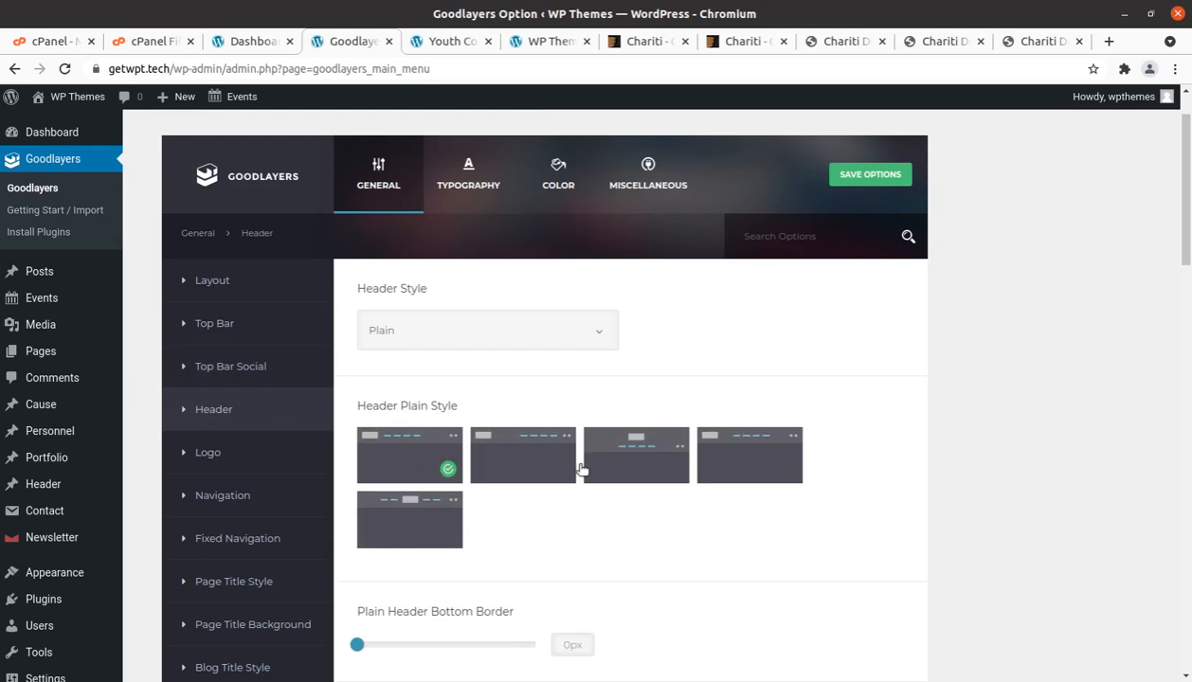
scroll(493, 468, "down", 1)
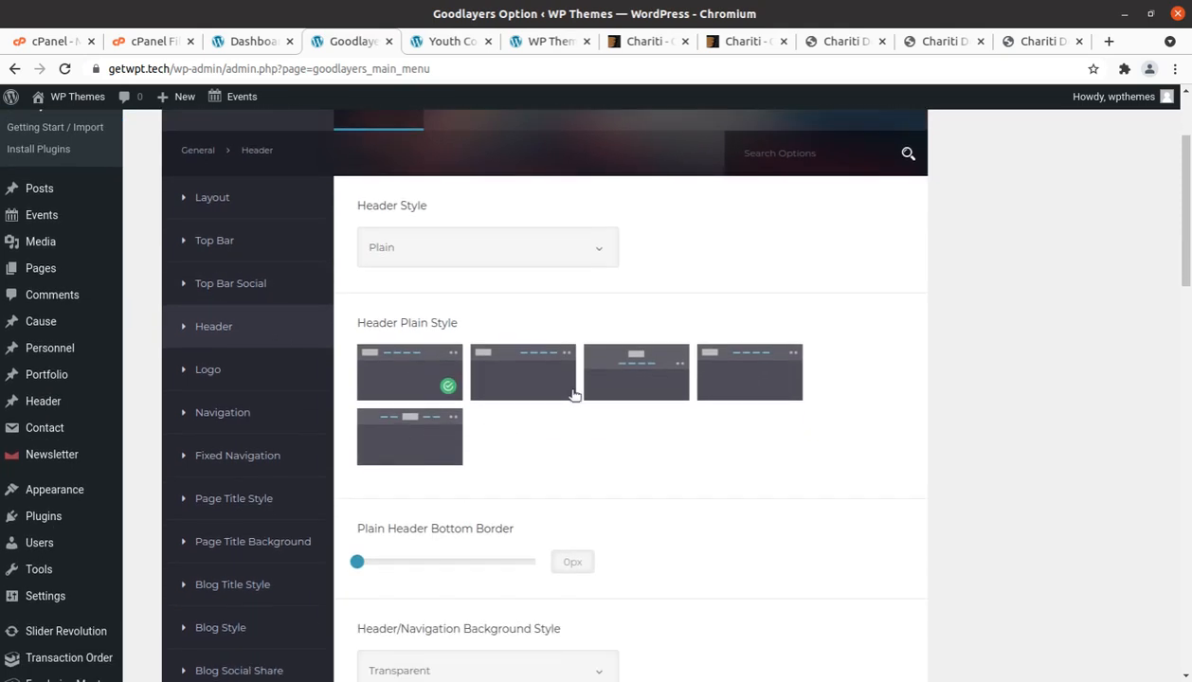
scroll(573, 395, "down", 7)
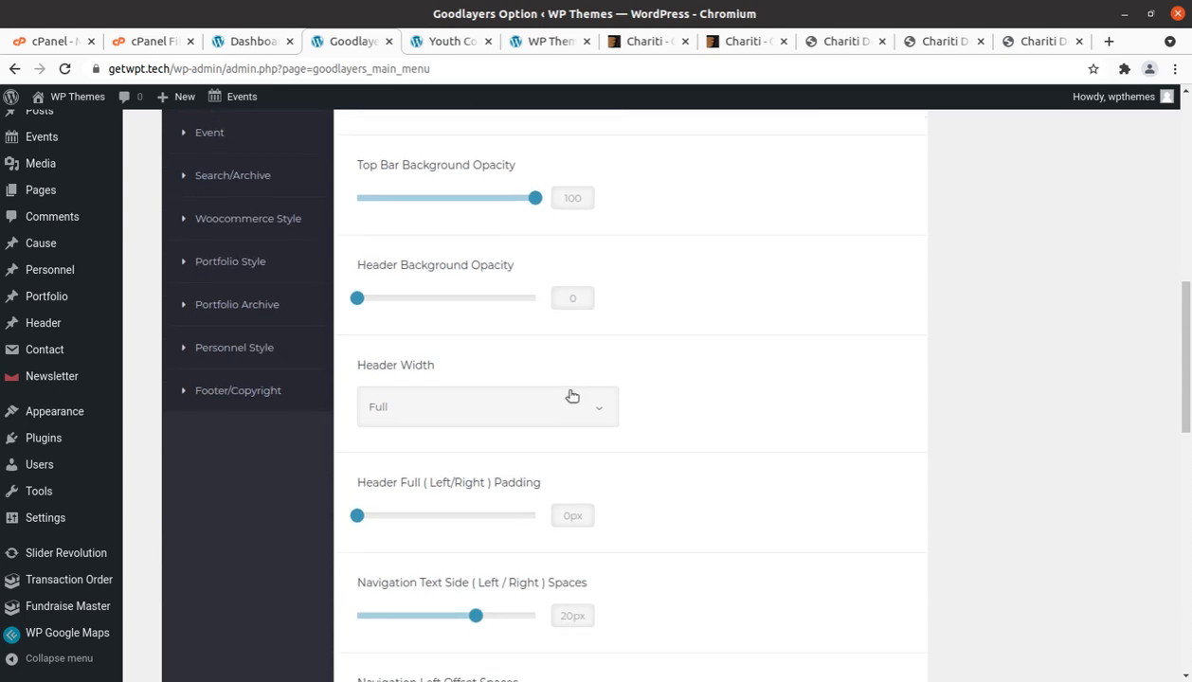
scroll(572, 396, "down", 5)
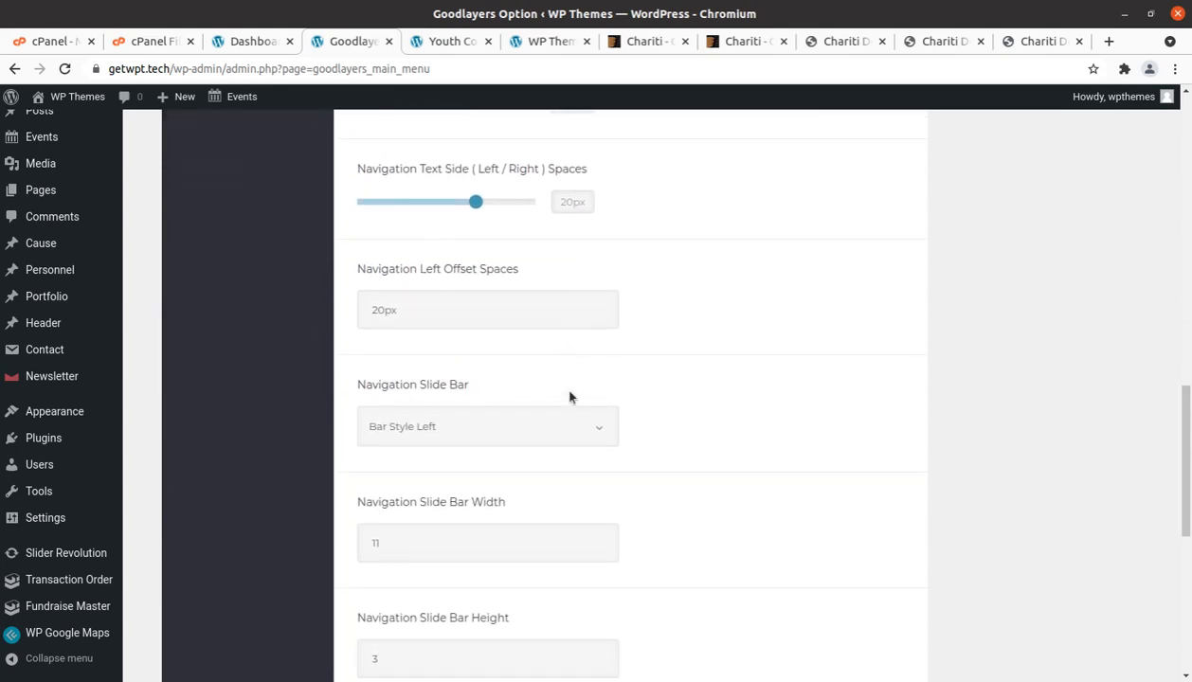
scroll(569, 396, "down", 2)
scroll(569, 396, "down", 4)
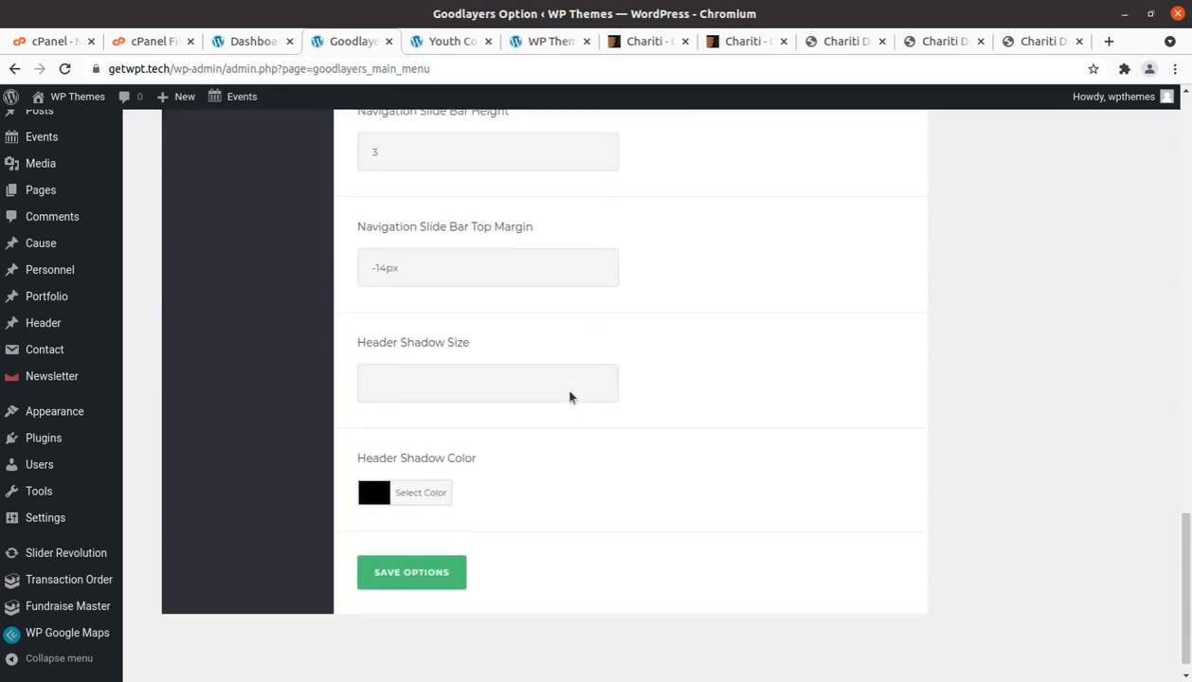
scroll(569, 396, "up", 4)
scroll(570, 396, "up", 15)
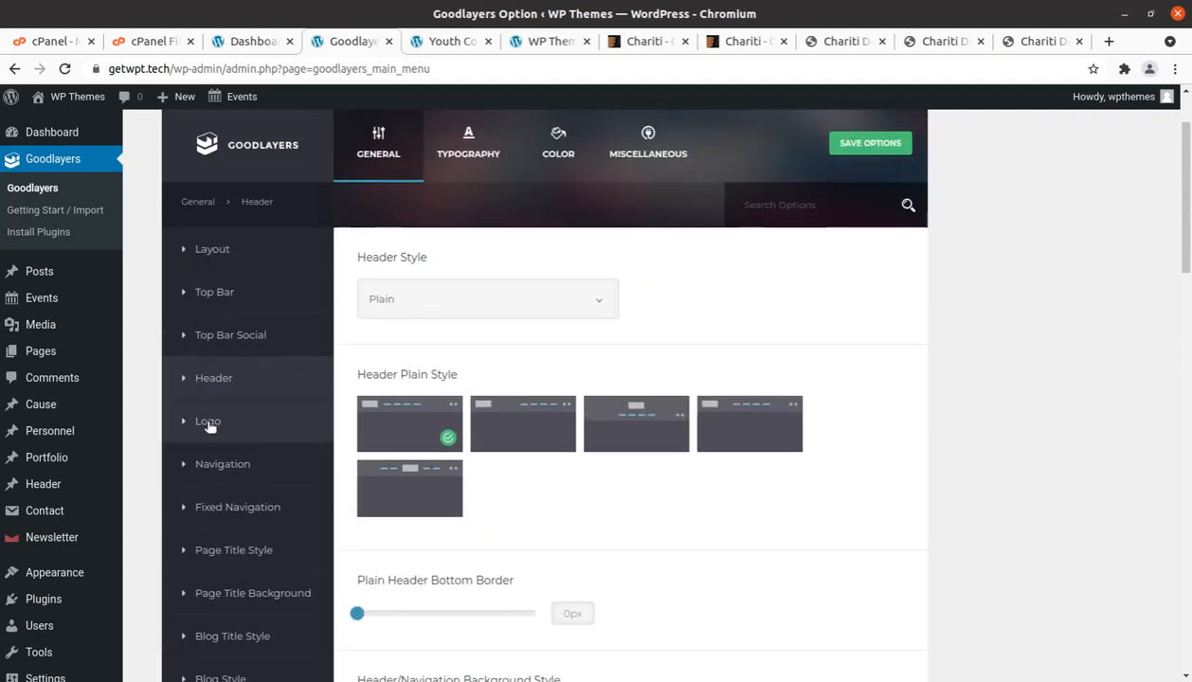
Look through the Logo, Navigation, Fixed Navigation and Page Title Style settings in the general theme options
left_click(208, 423)
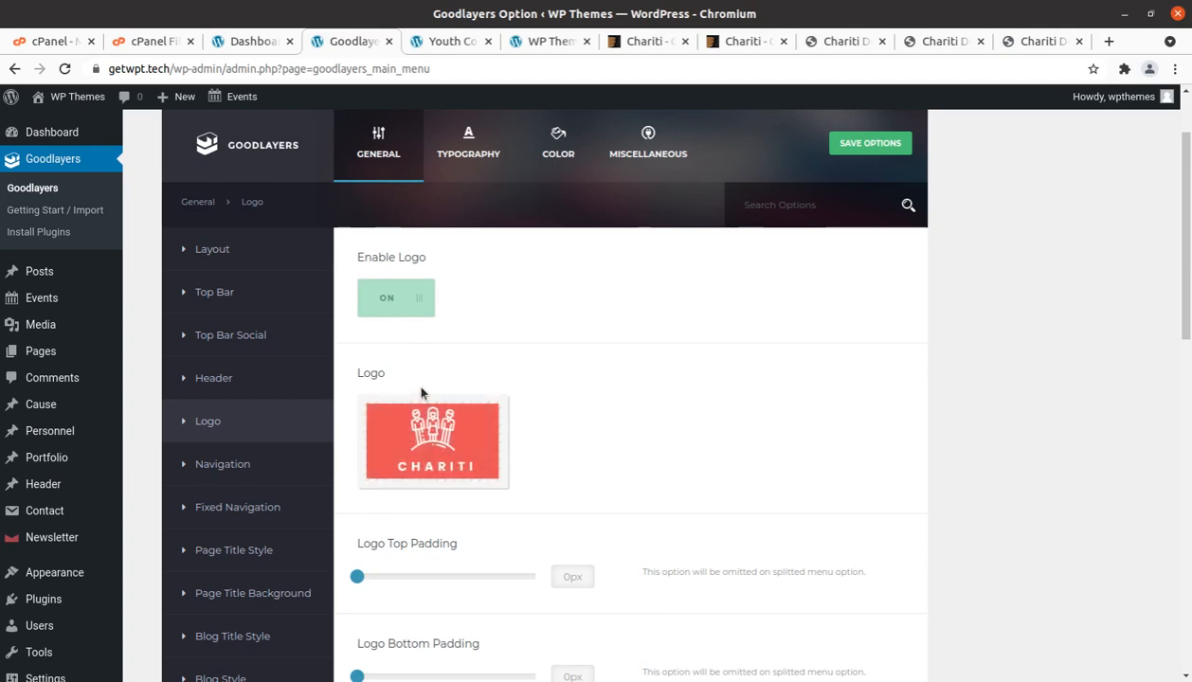
left_click(236, 466)
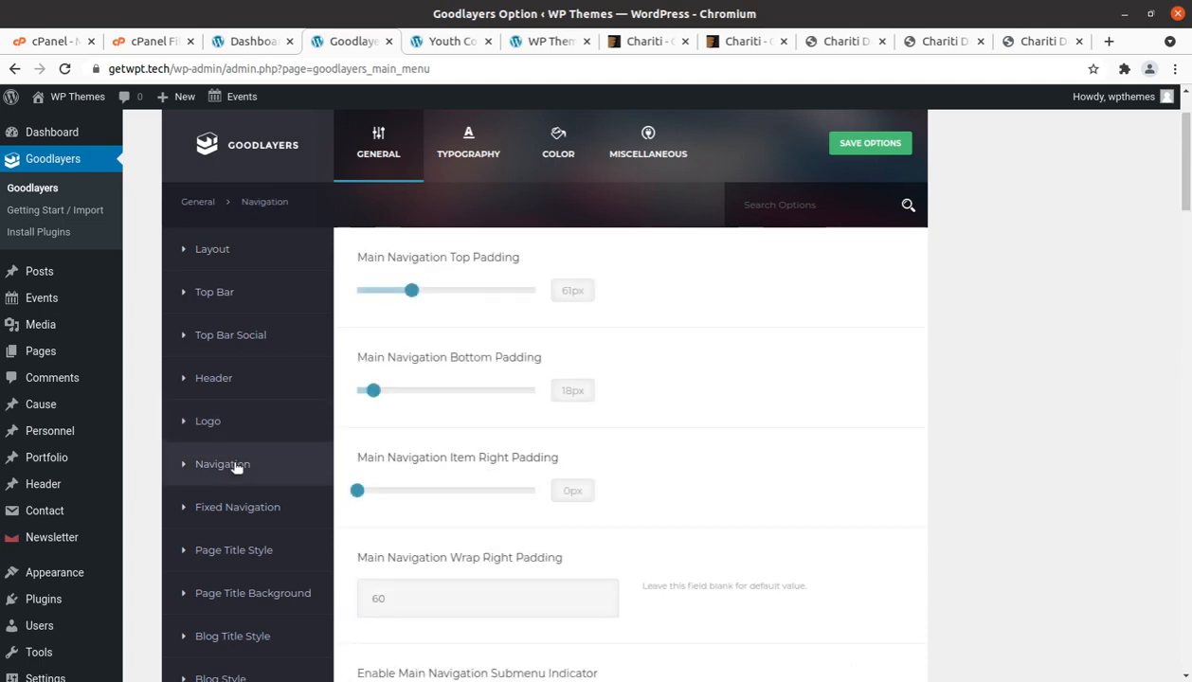
left_click(254, 504)
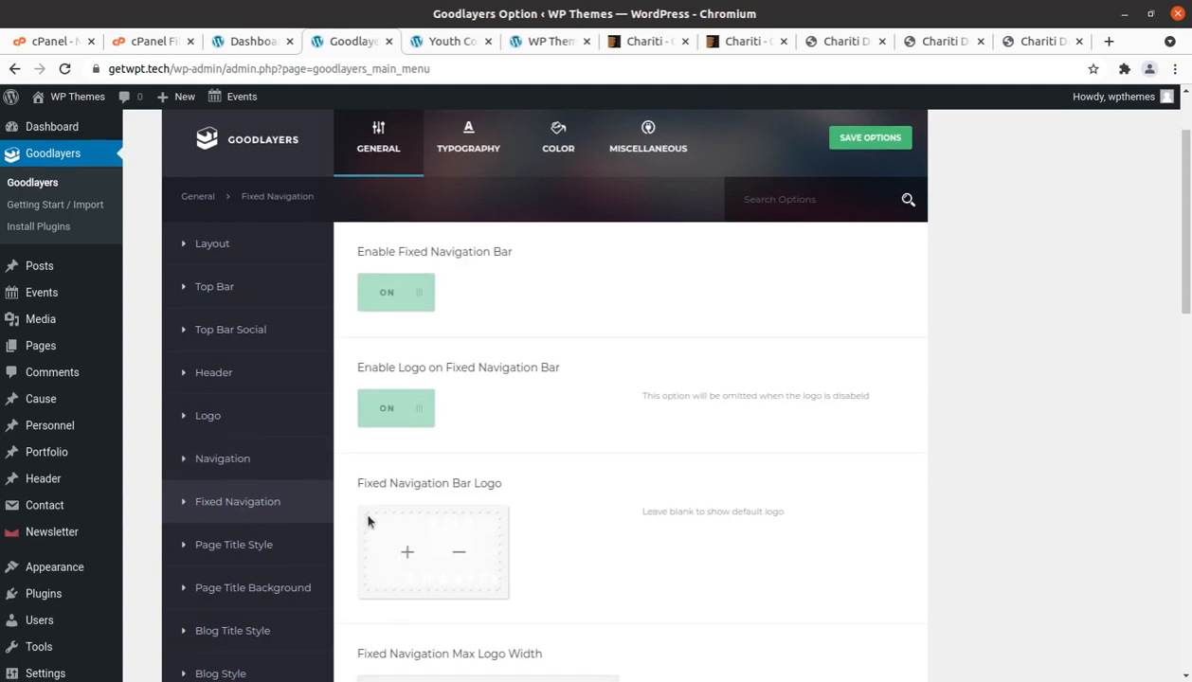
scroll(243, 484, "down", 2)
left_click(244, 476)
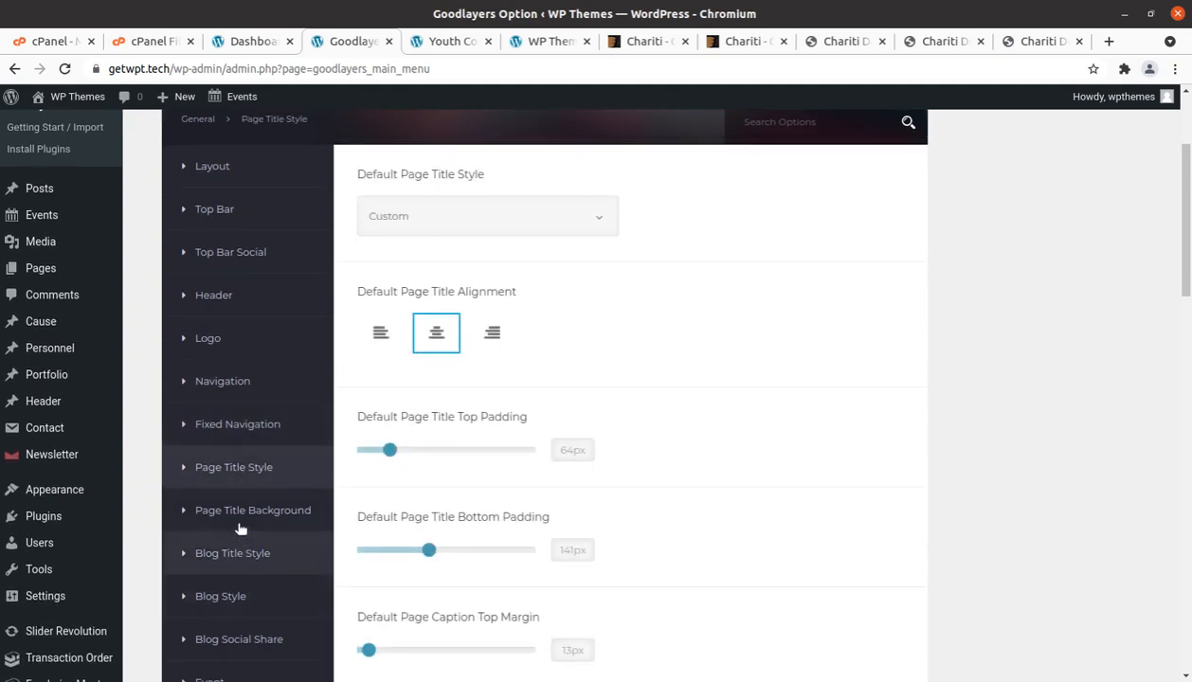
Look through the Page Title Background, Blog Title Style, Blog Style and Blog Social Share settings in the general theme options
left_click(240, 522)
left_click(233, 559)
scroll(314, 555, "down", 4)
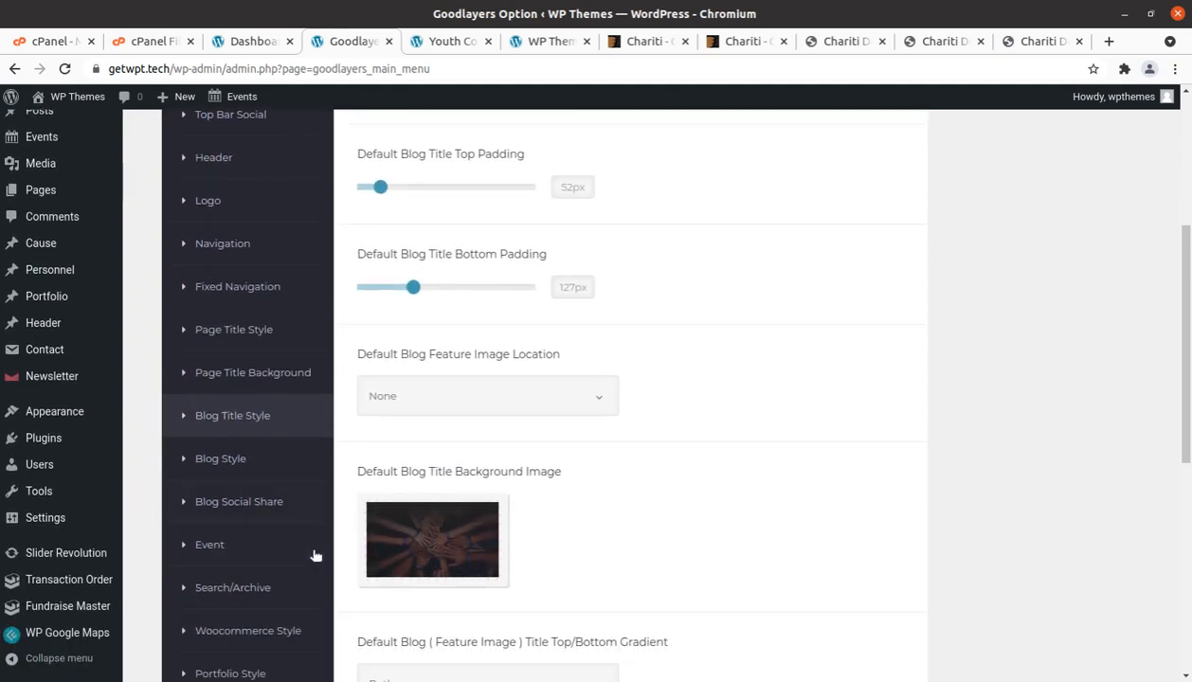
left_click(239, 442)
left_click(242, 481)
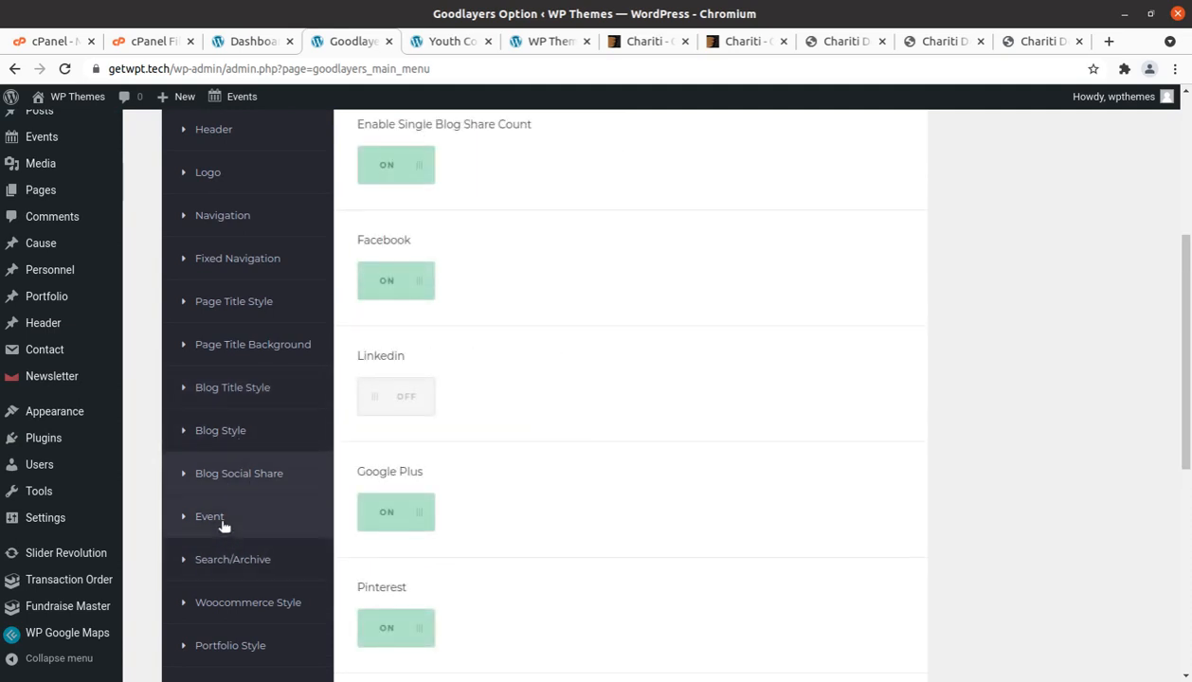
View the Event, Search/Archive, Woocommerce Style and Portfolio Style settings in the general theme options
left_click(224, 521)
left_click(240, 561)
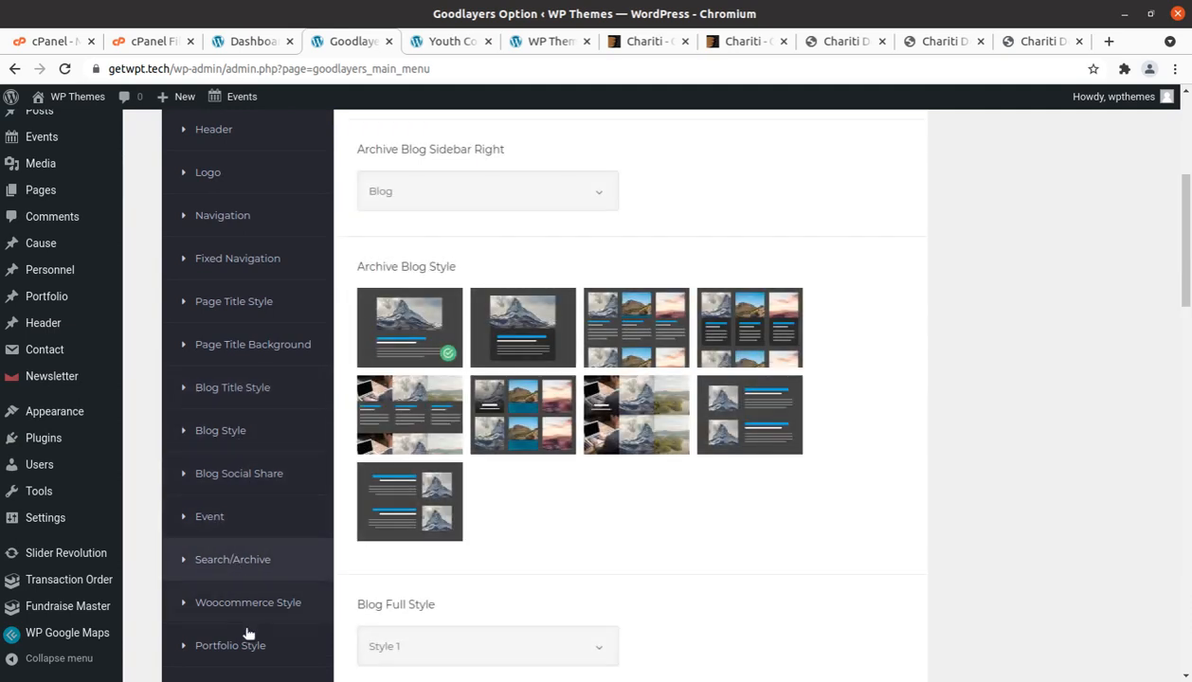
left_click(244, 609)
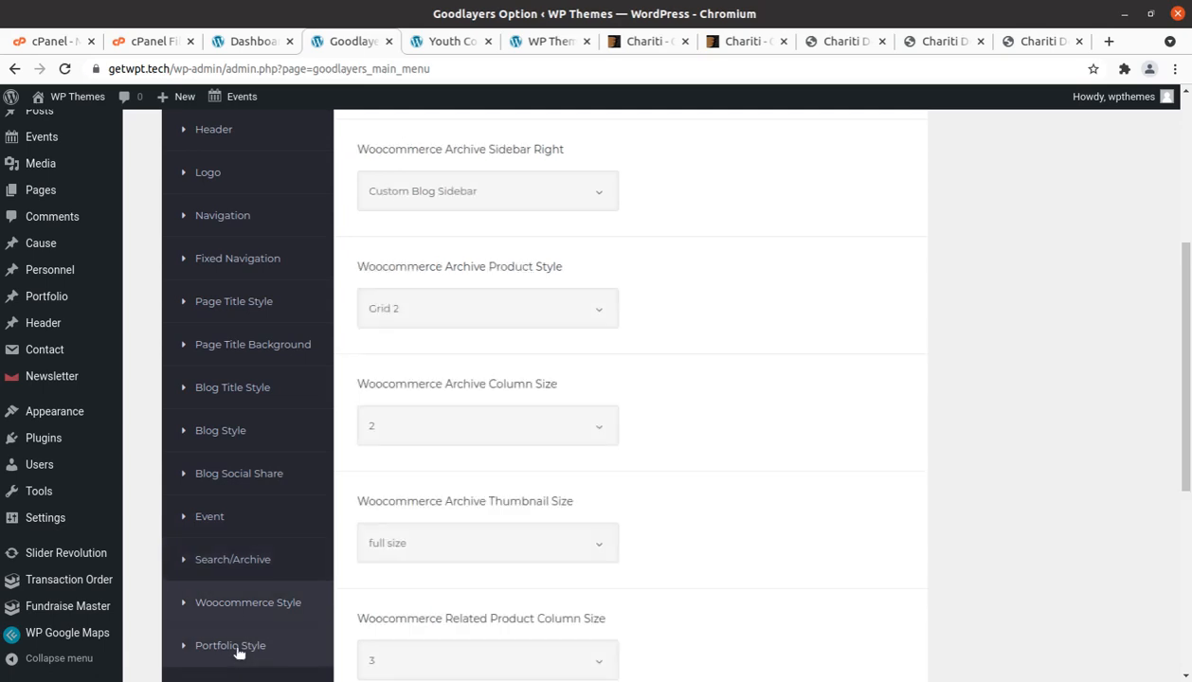
left_click(239, 650)
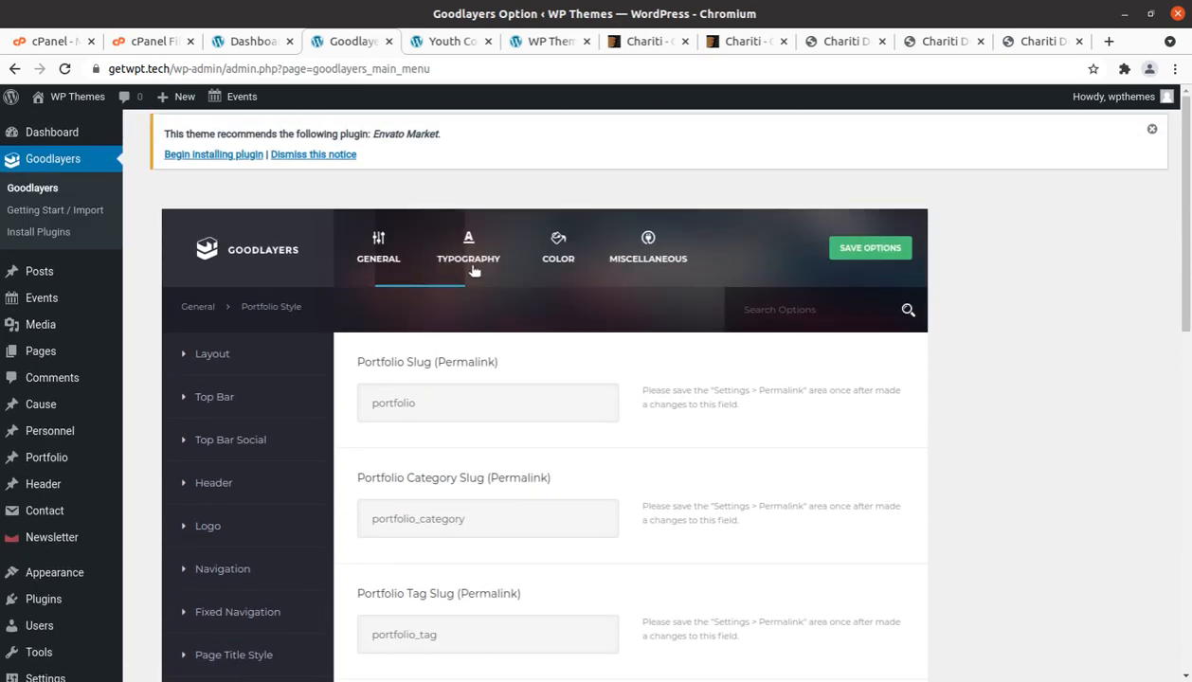
Examine the Typography font family settings, including heading, navigation, content, blog info, quote and testimonial fonts
left_click(473, 271)
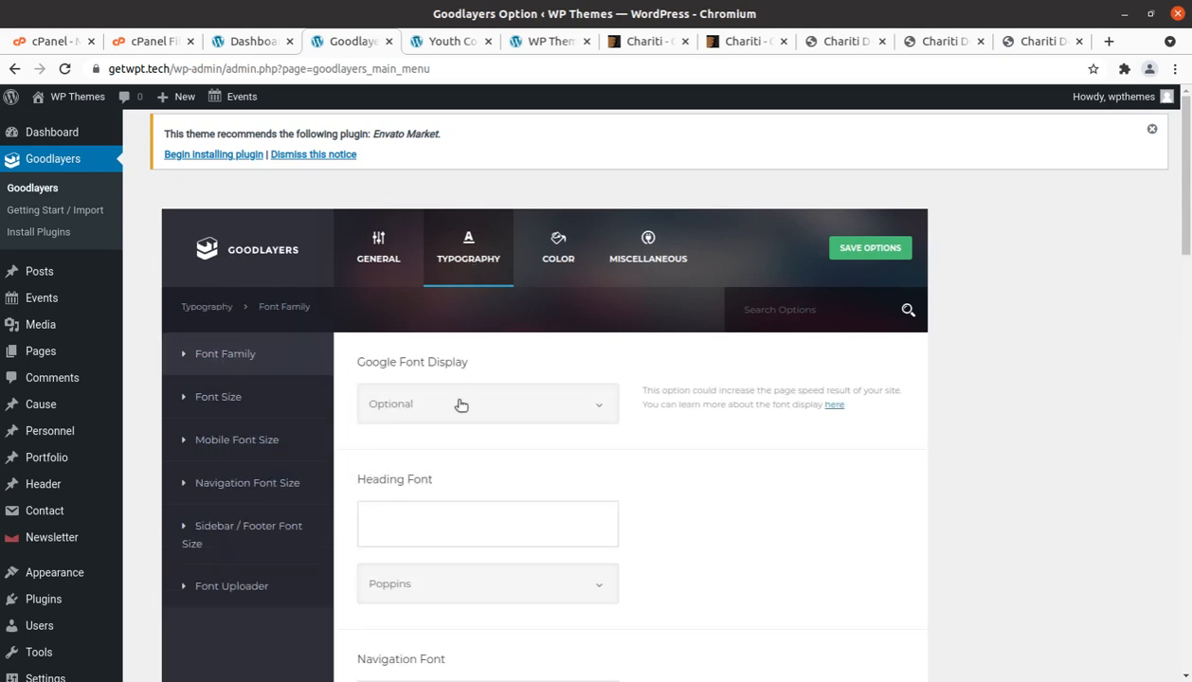
scroll(556, 431, "down", 4)
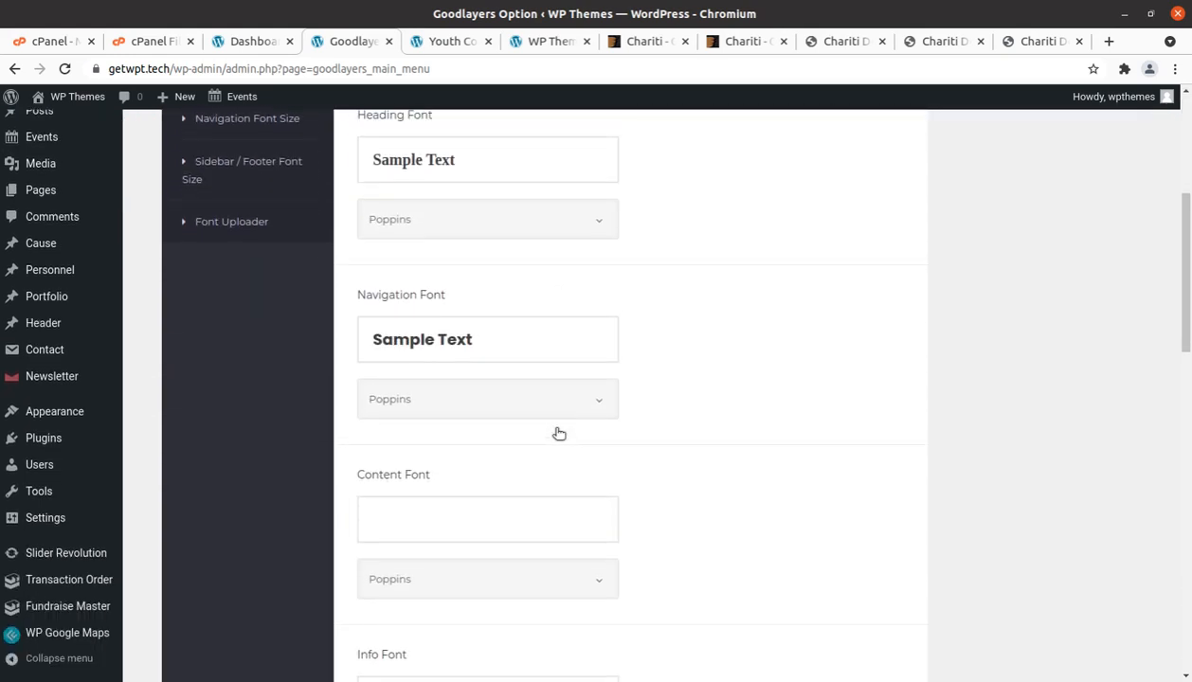
scroll(559, 433, "down", 6)
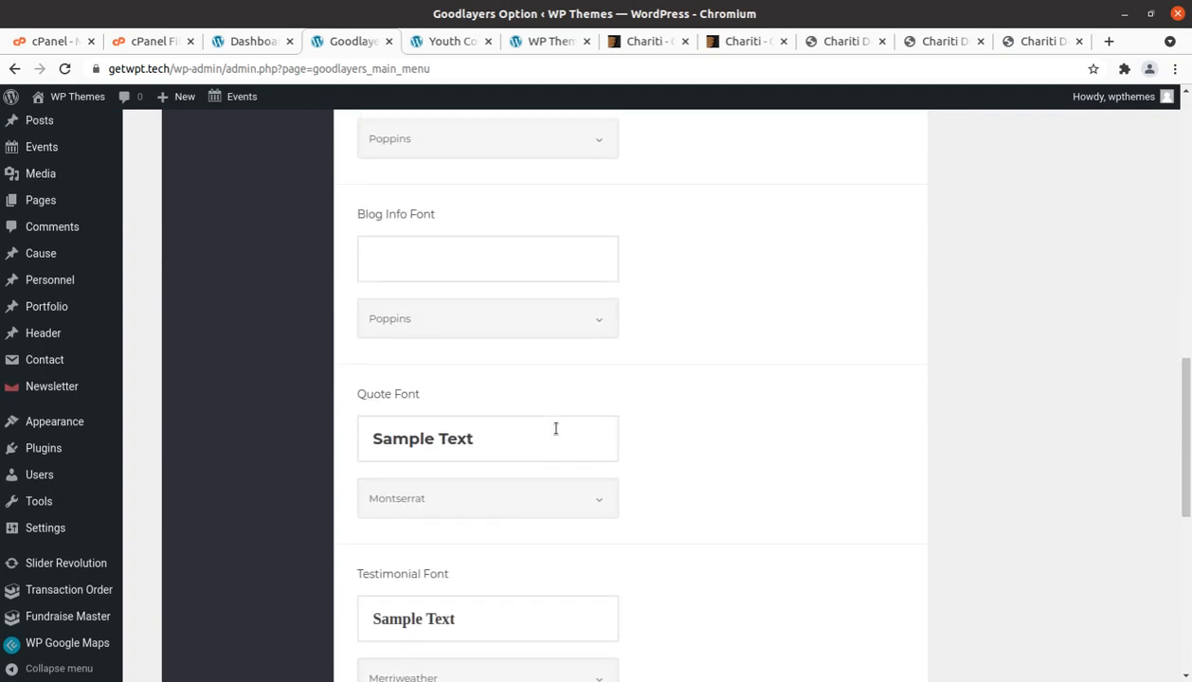
scroll(556, 429, "up", 10)
Open the Color skin settings and view the White and Title Blue skins
left_click(558, 248)
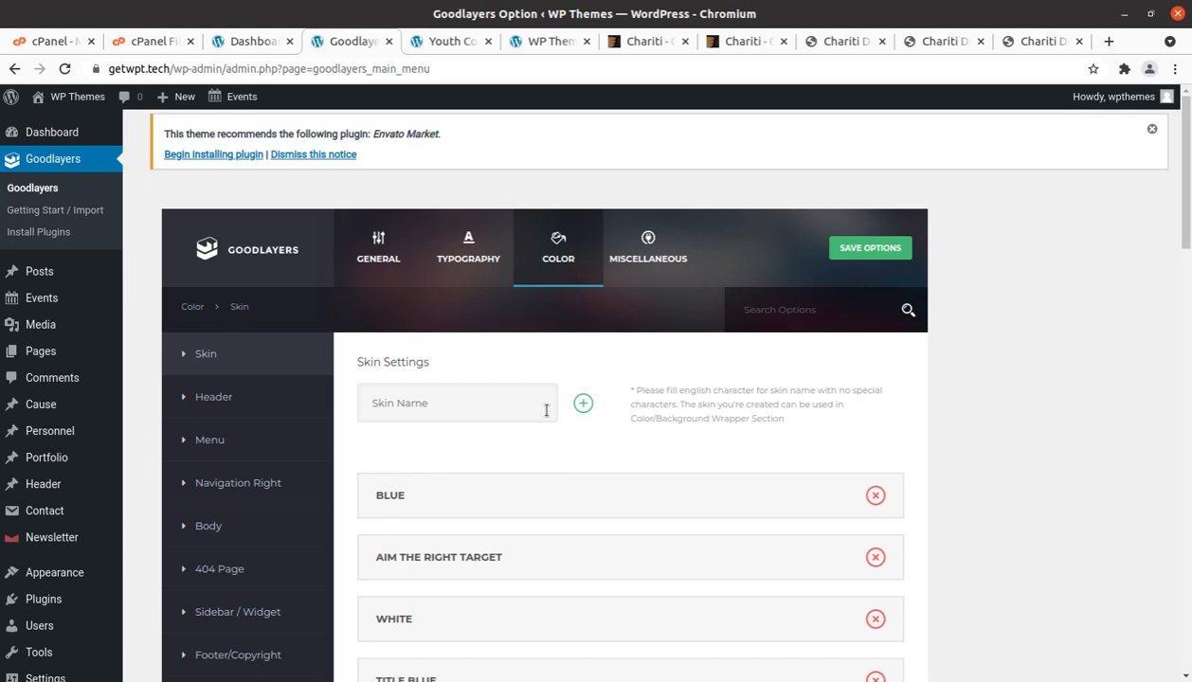
scroll(647, 497, "down", 5)
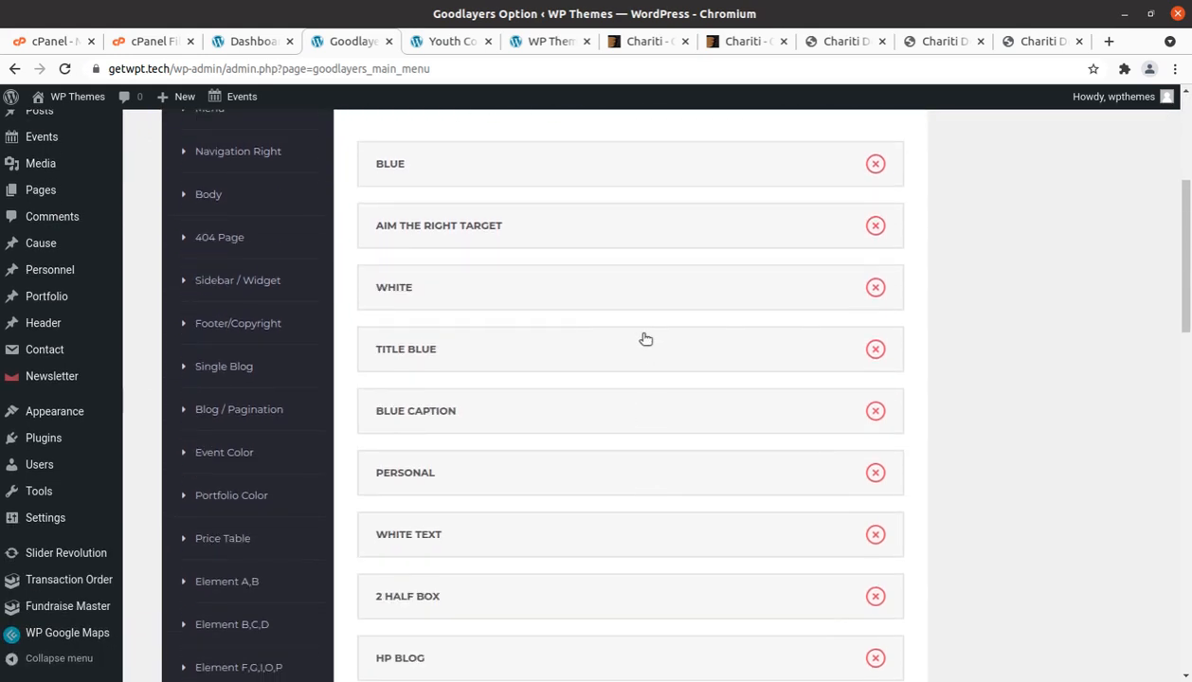
left_click(588, 304)
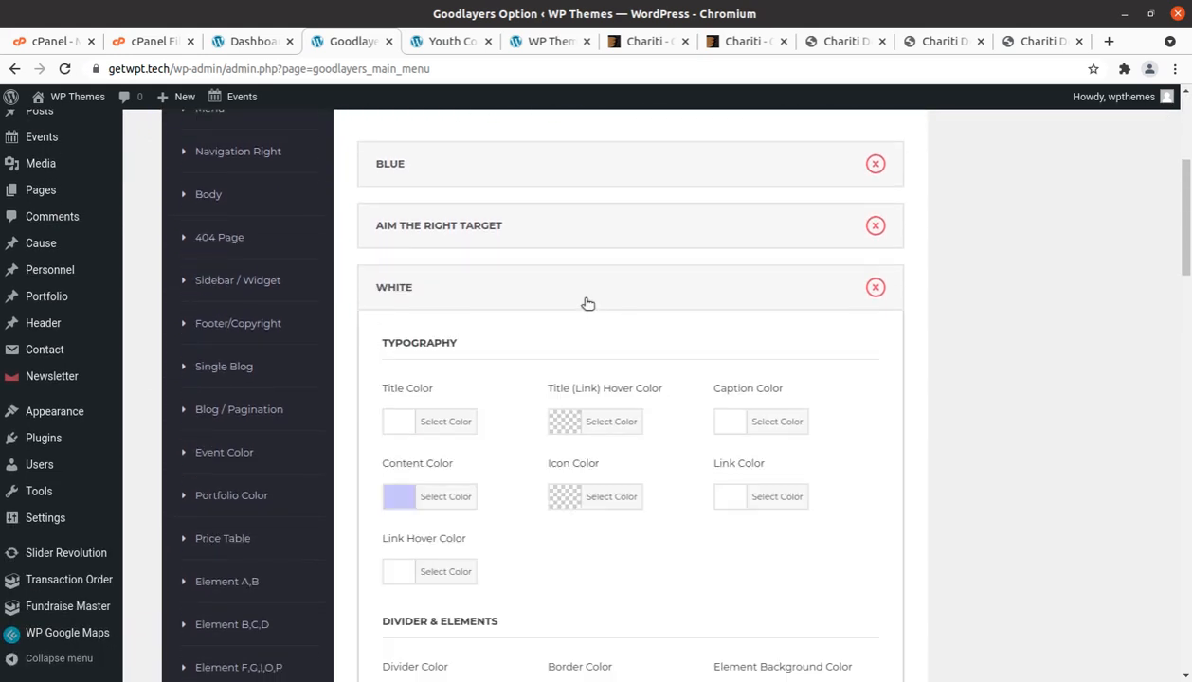
left_click(587, 303)
left_click(594, 364)
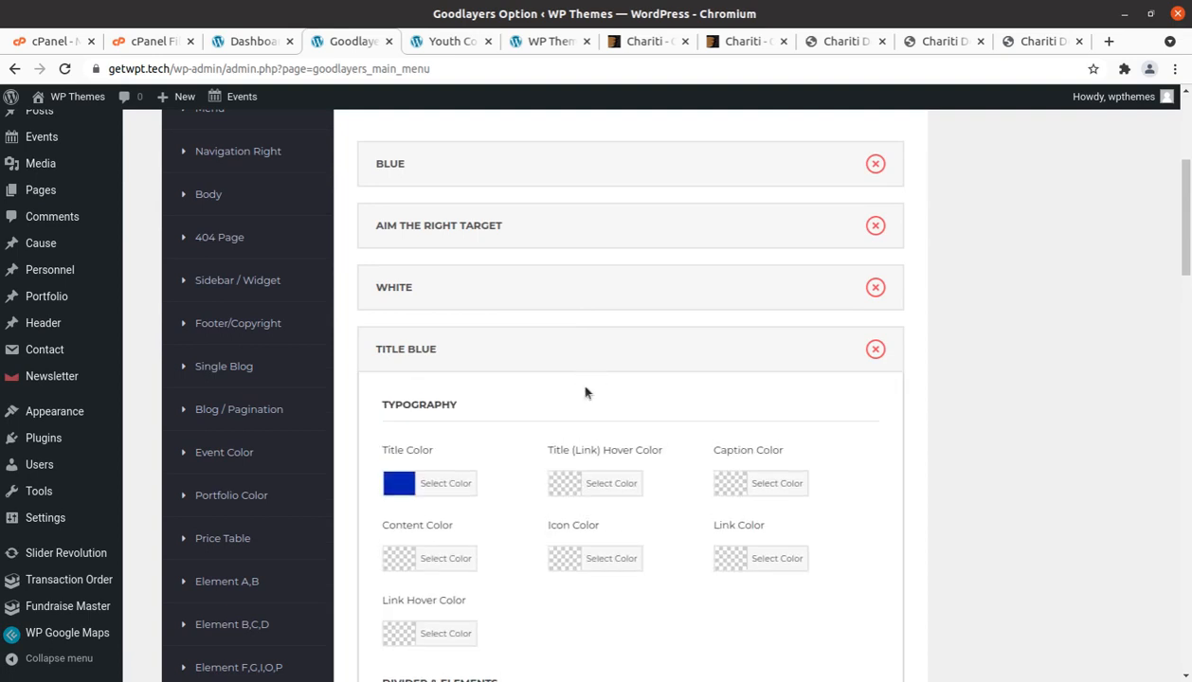
Examine the typography, divider and button colors of the Title Blue and Blue Caption skins
scroll(587, 487, "down", 3)
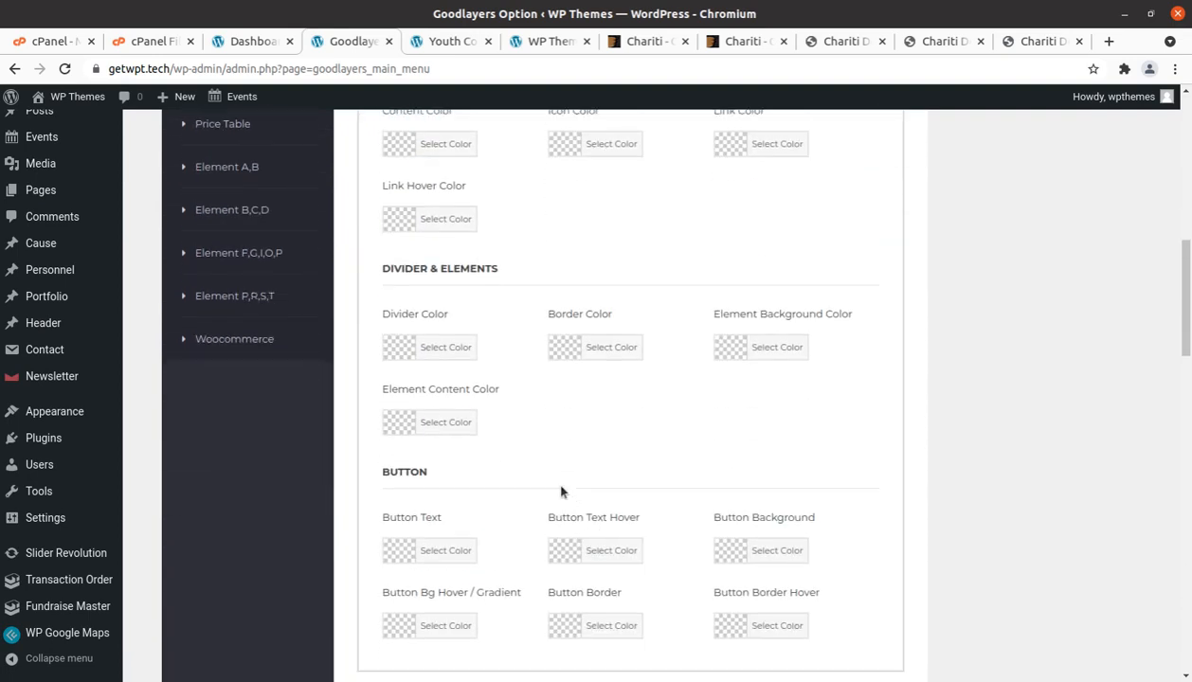
scroll(561, 491, "down", 4)
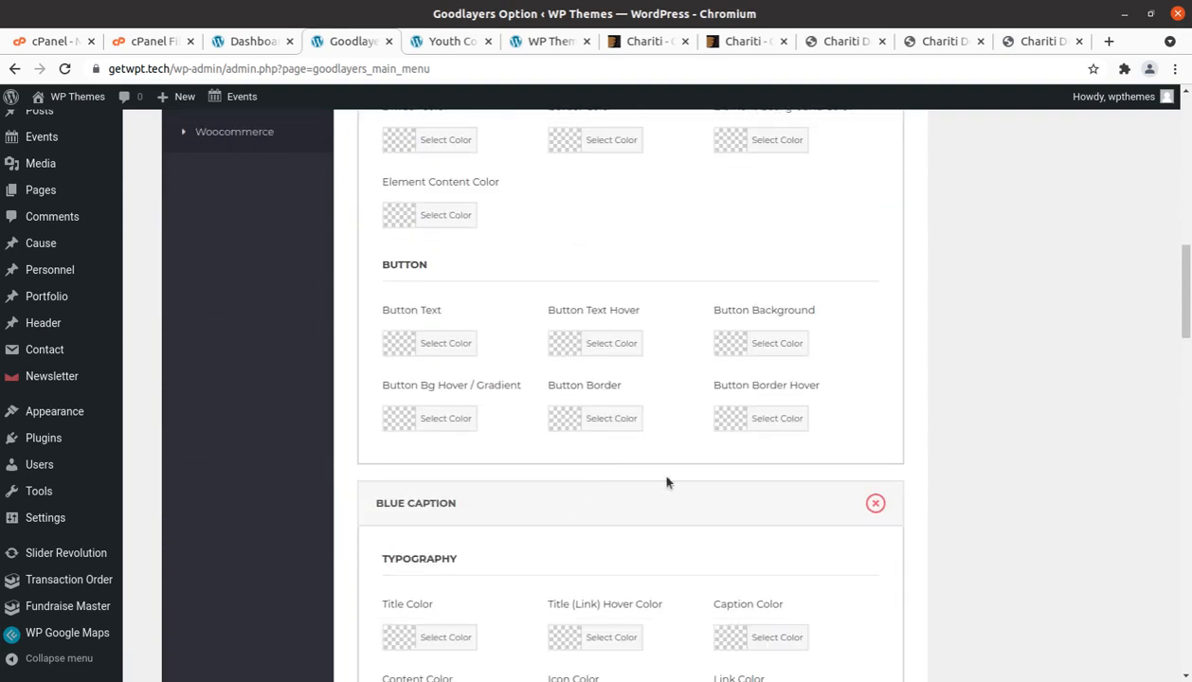
scroll(666, 483, "down", 10)
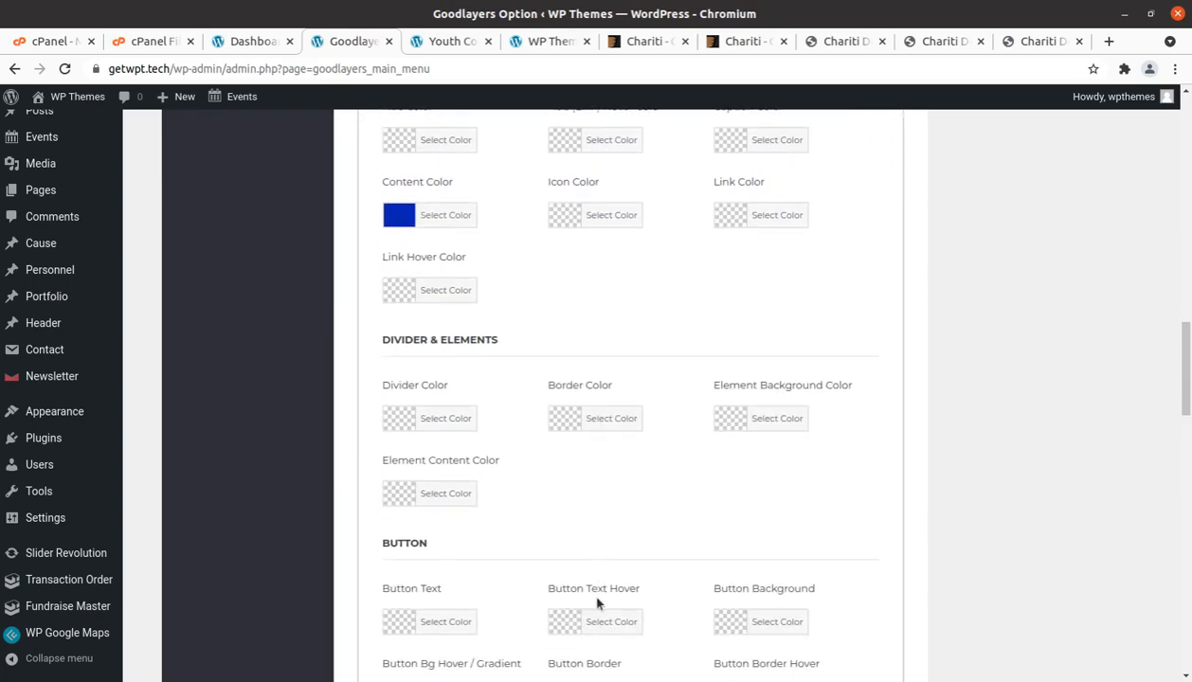
scroll(814, 408, "down", 9)
scroll(577, 429, "up", 7)
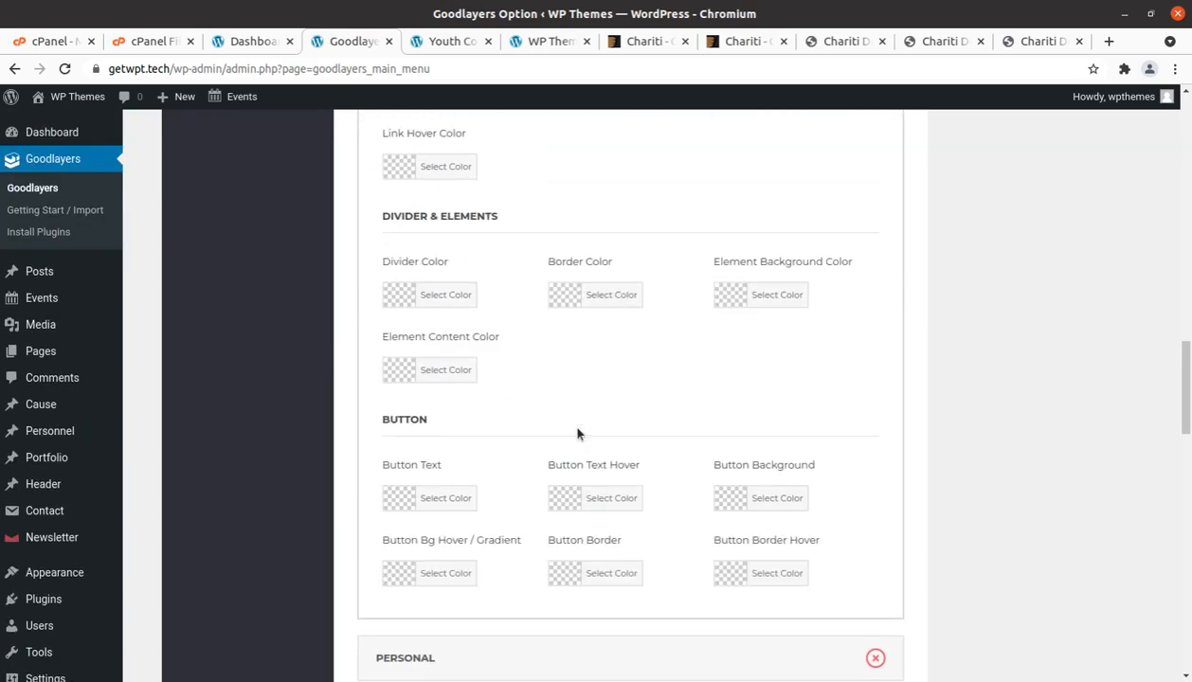
scroll(577, 434, "up", 20)
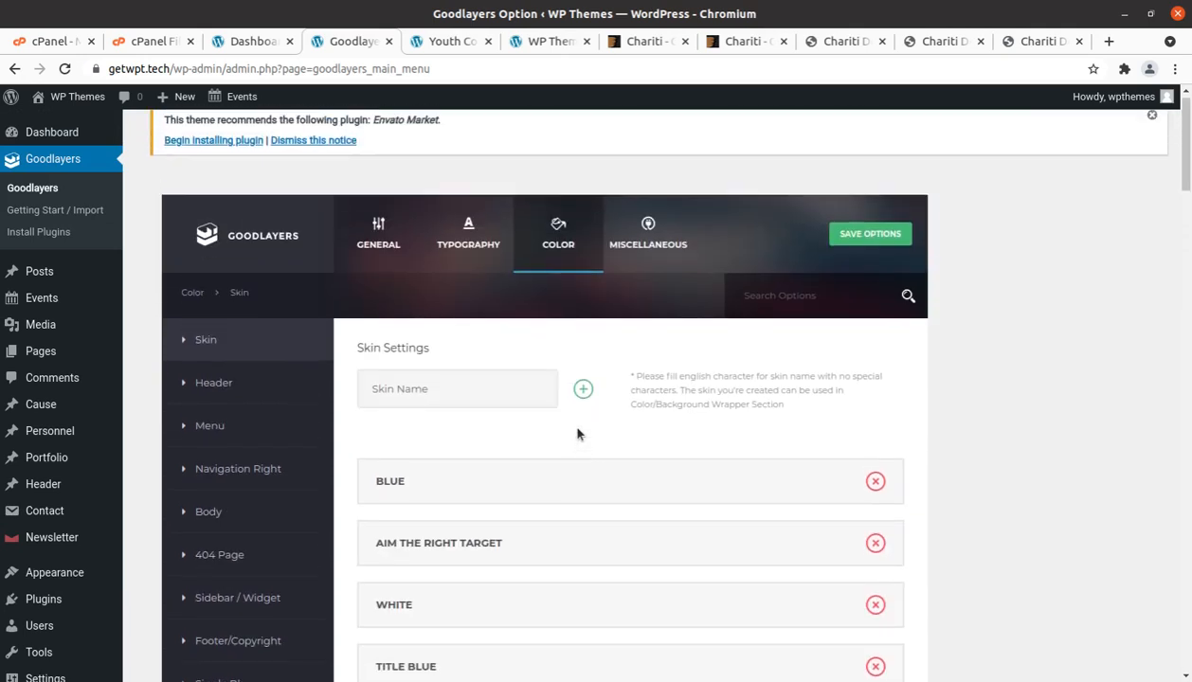
Review the Thumbnail Sizing settings in the Miscellaneous options, then return to the General options
left_click(639, 268)
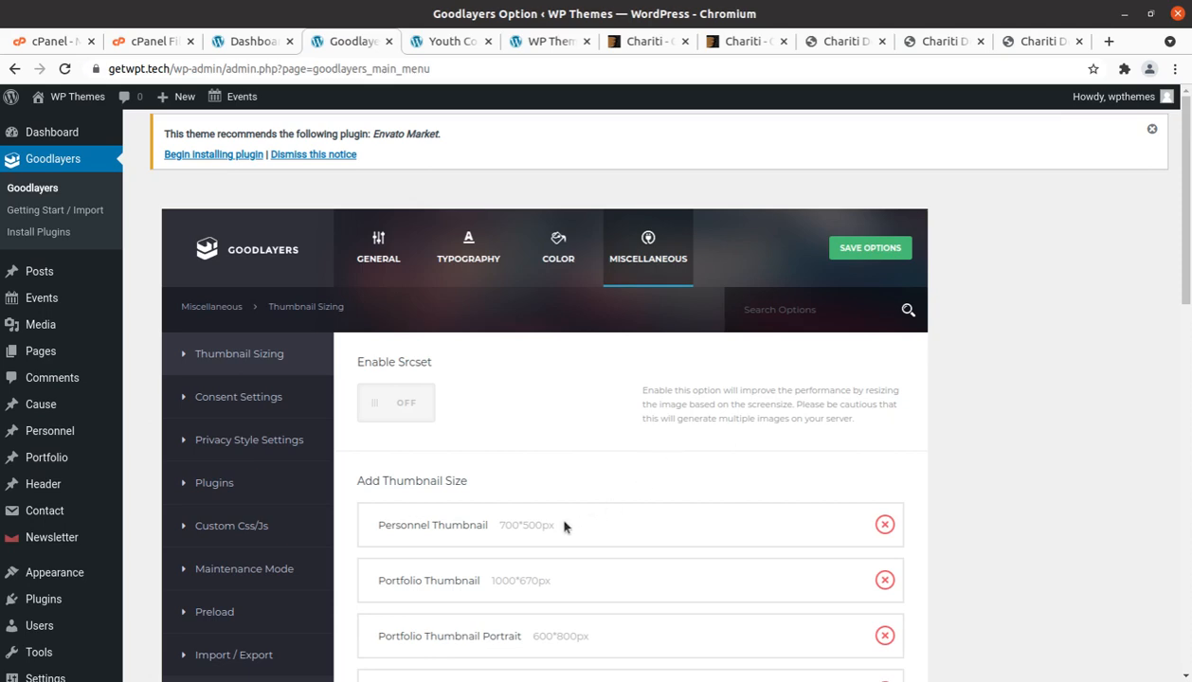
scroll(634, 486, "down", 4)
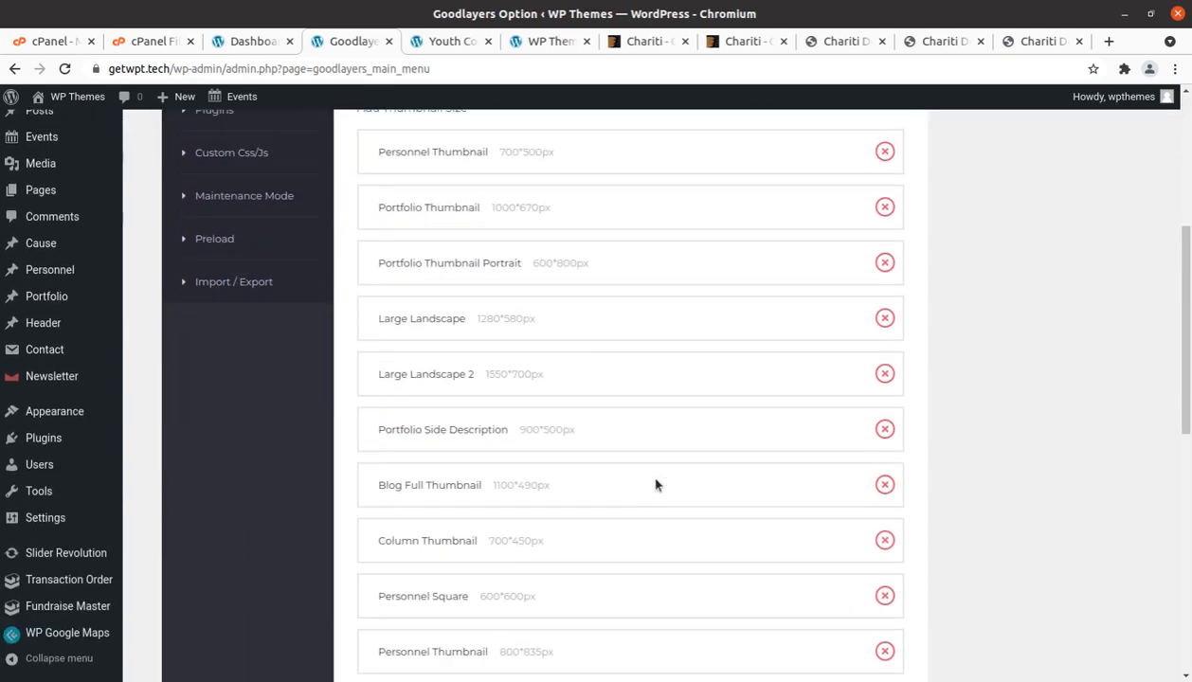
scroll(654, 485, "down", 3)
scroll(655, 485, "up", 7)
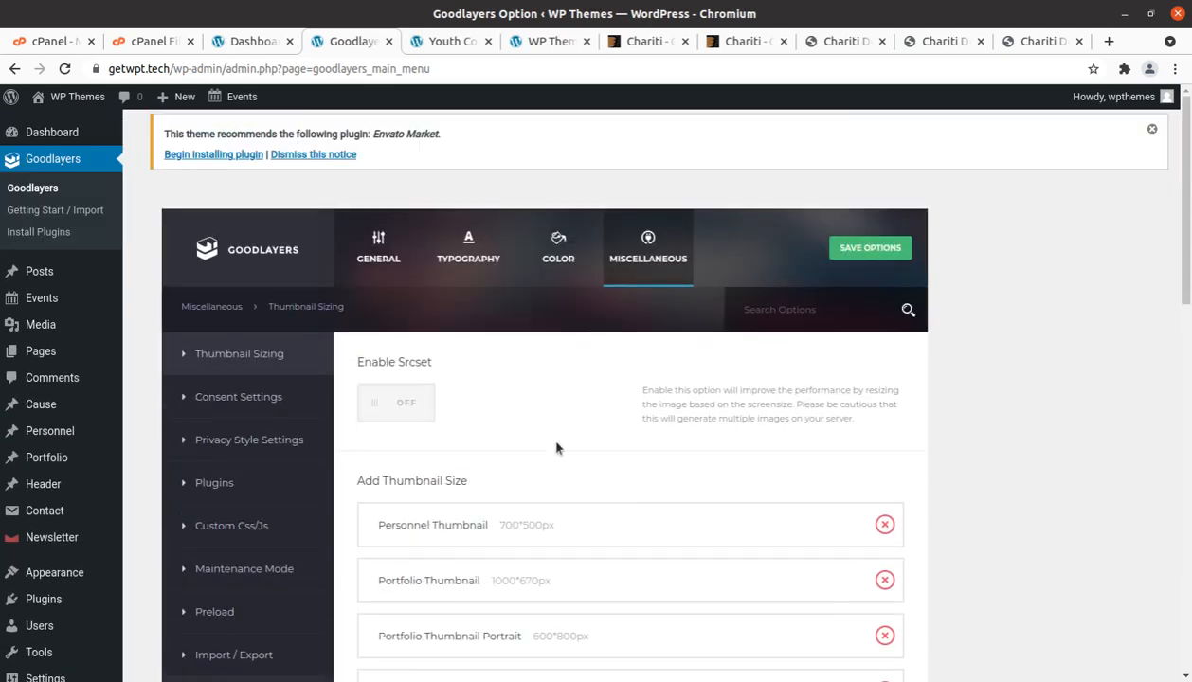
left_click(404, 255)
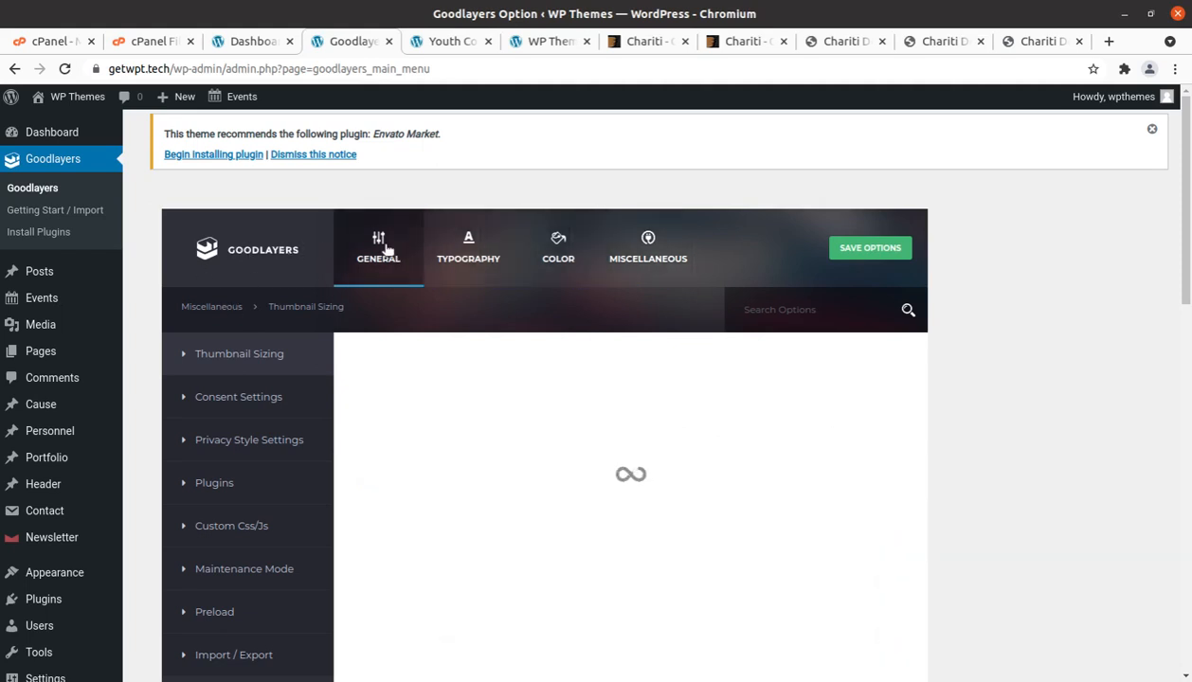
Return to the WordPress dashboard and open the live site's homepage in a new browser tab
left_click(36, 133)
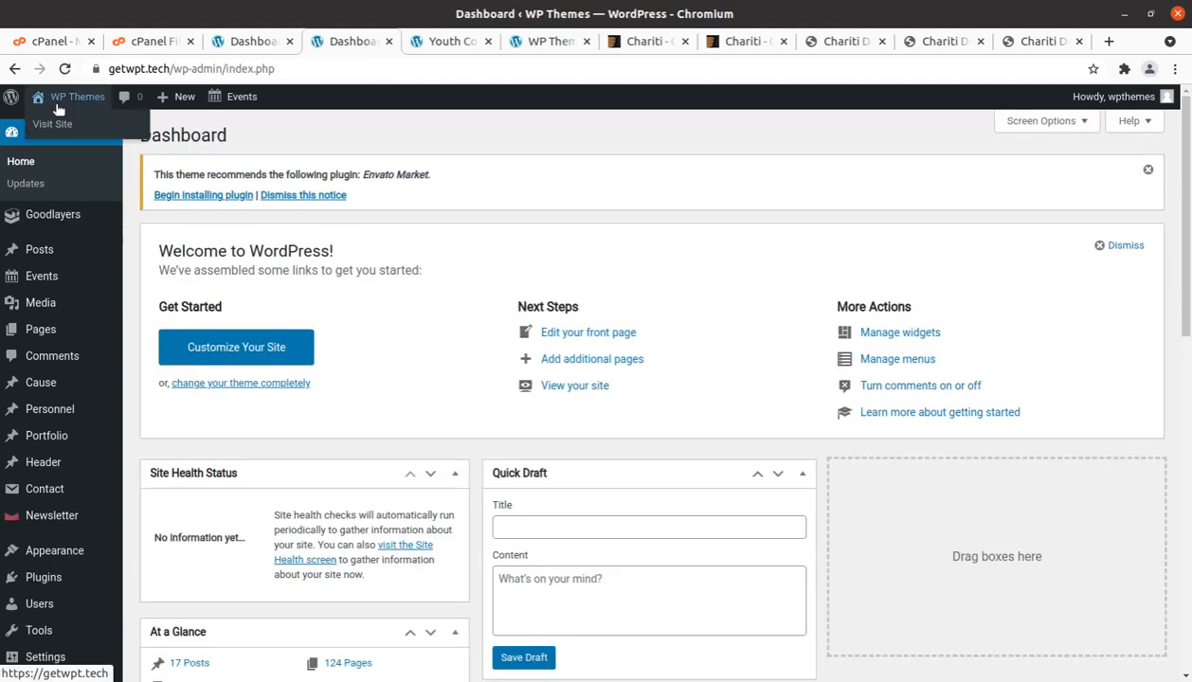
middle_click(50, 127)
left_click(492, 44)
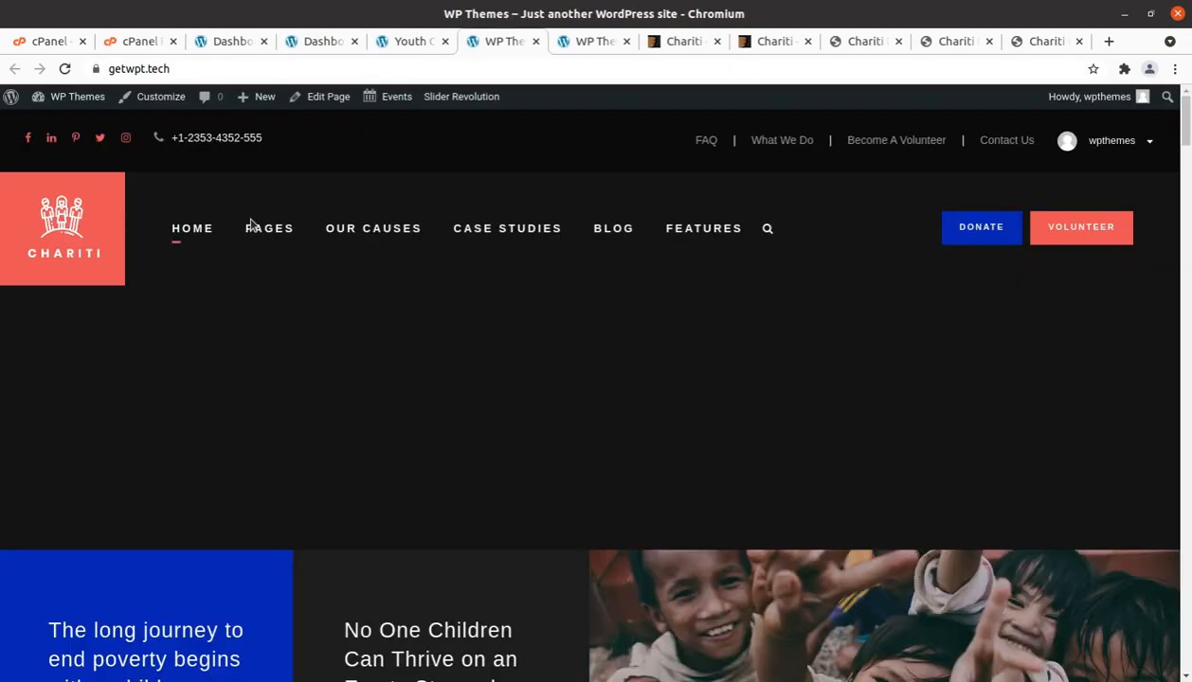
Look over the homepage from the image slider through Our Causes to the cause carousel
scroll(626, 332, "down", 3)
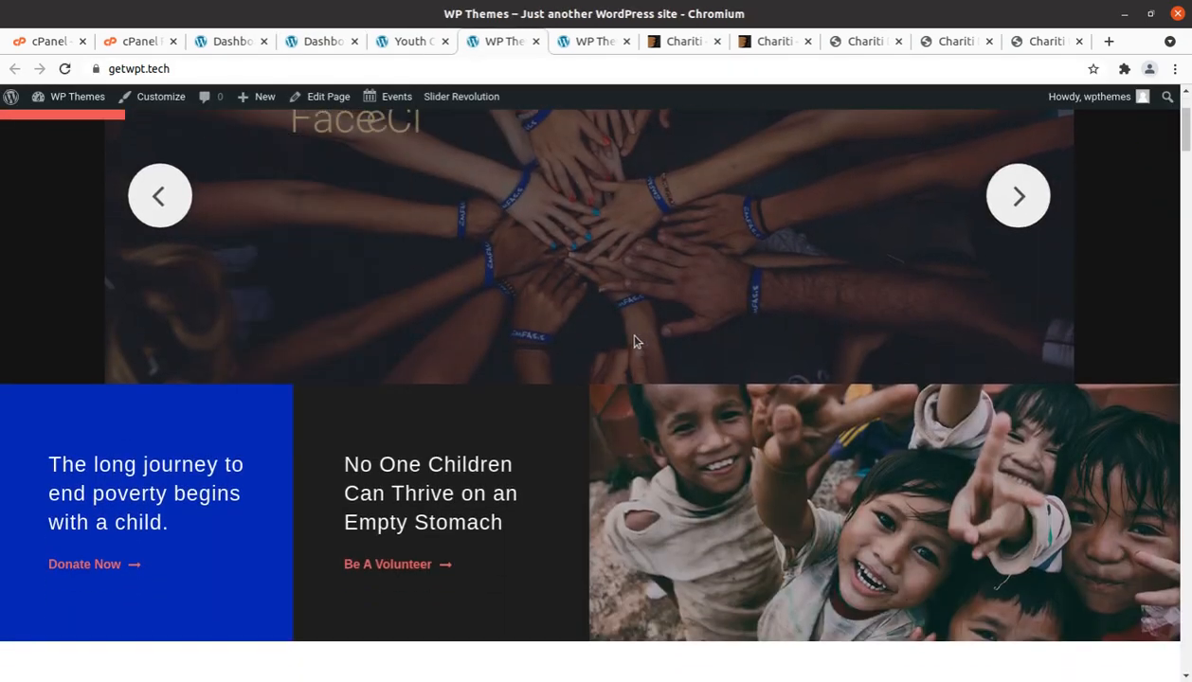
scroll(519, 356, "down", 10)
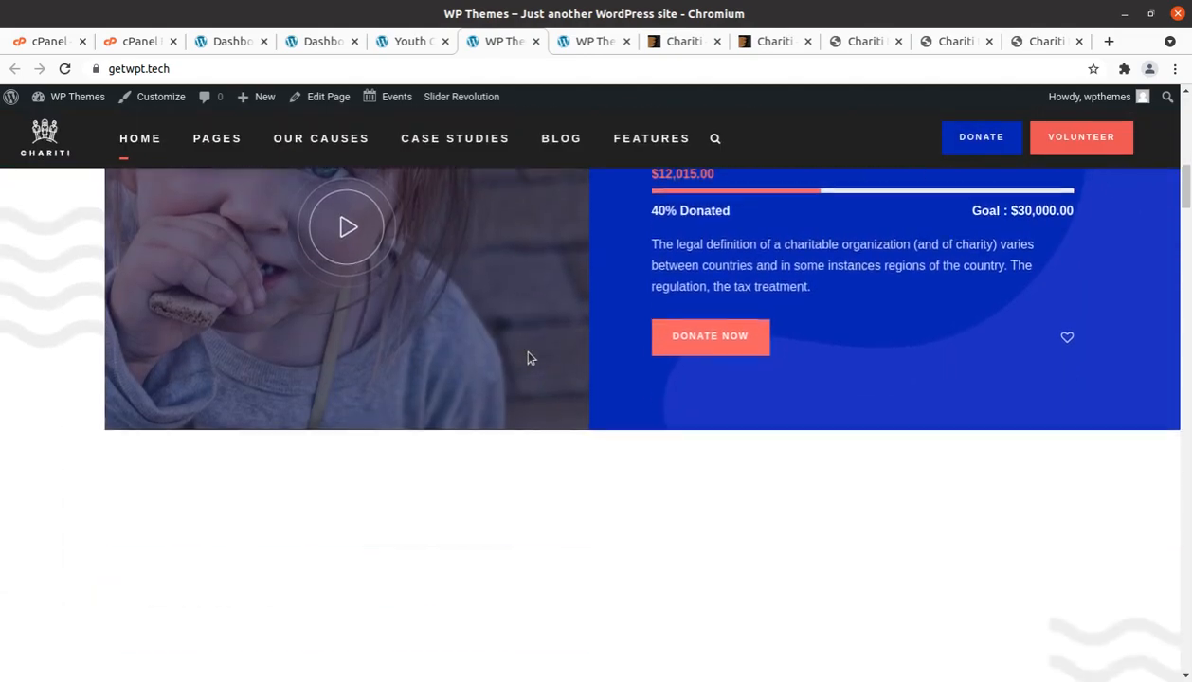
scroll(529, 357, "down", 4)
scroll(528, 357, "up", 3)
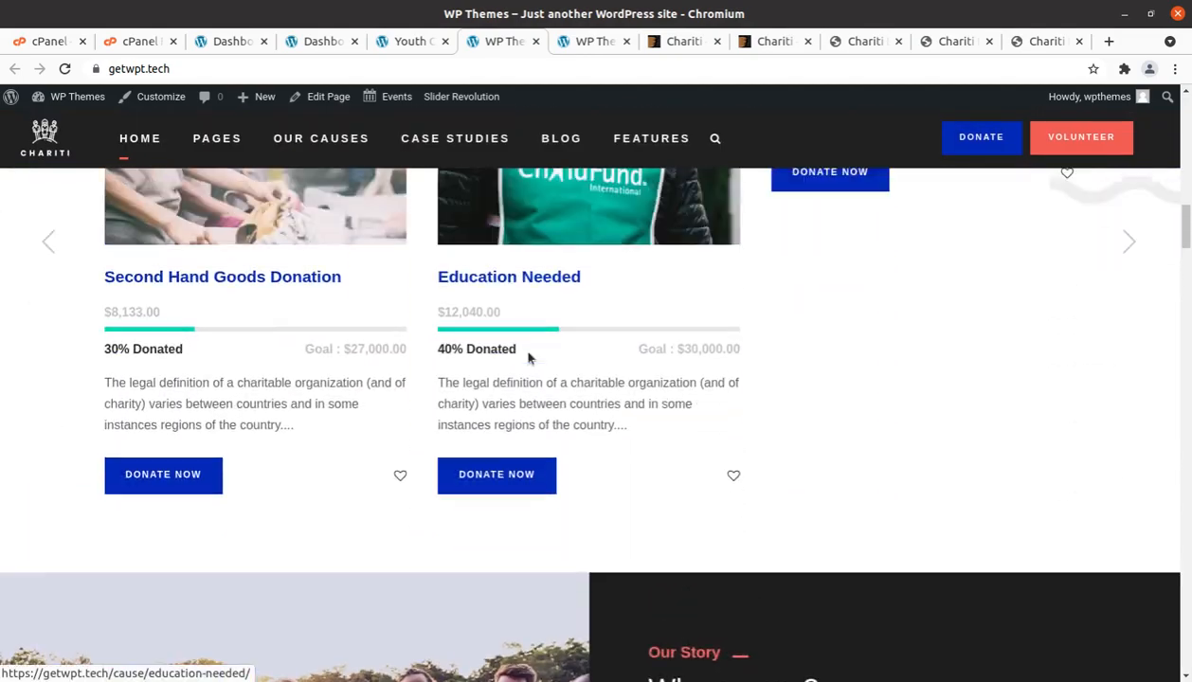
scroll(531, 357, "up", 11)
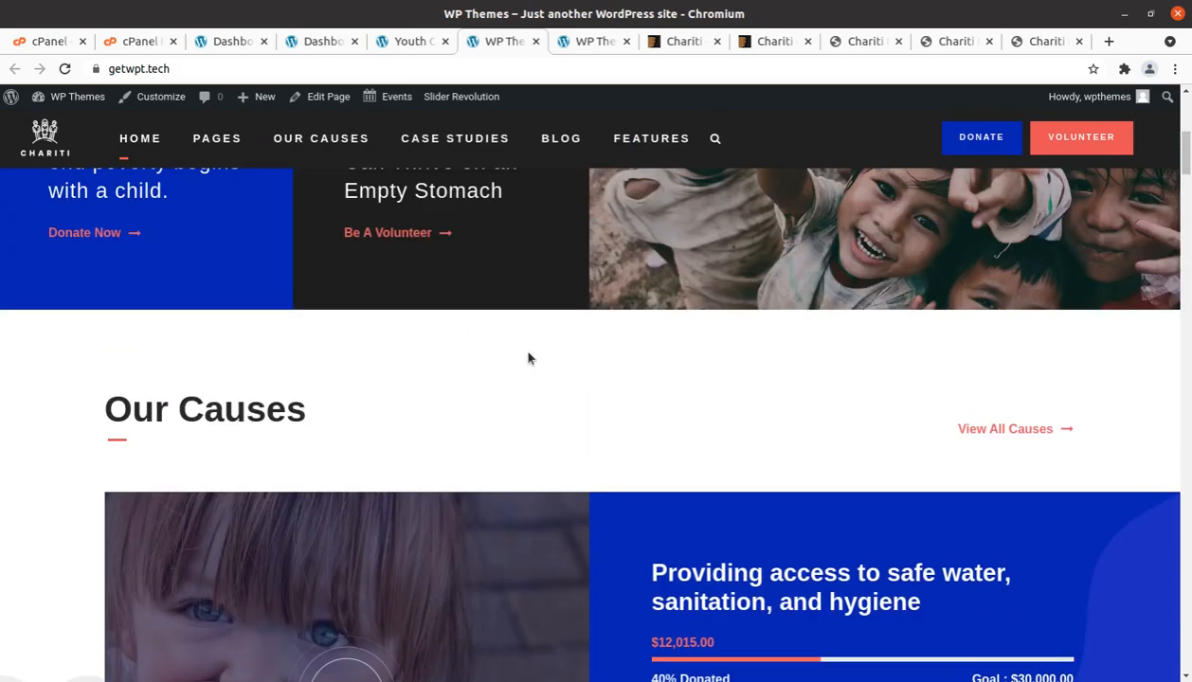
scroll(529, 357, "up", 3)
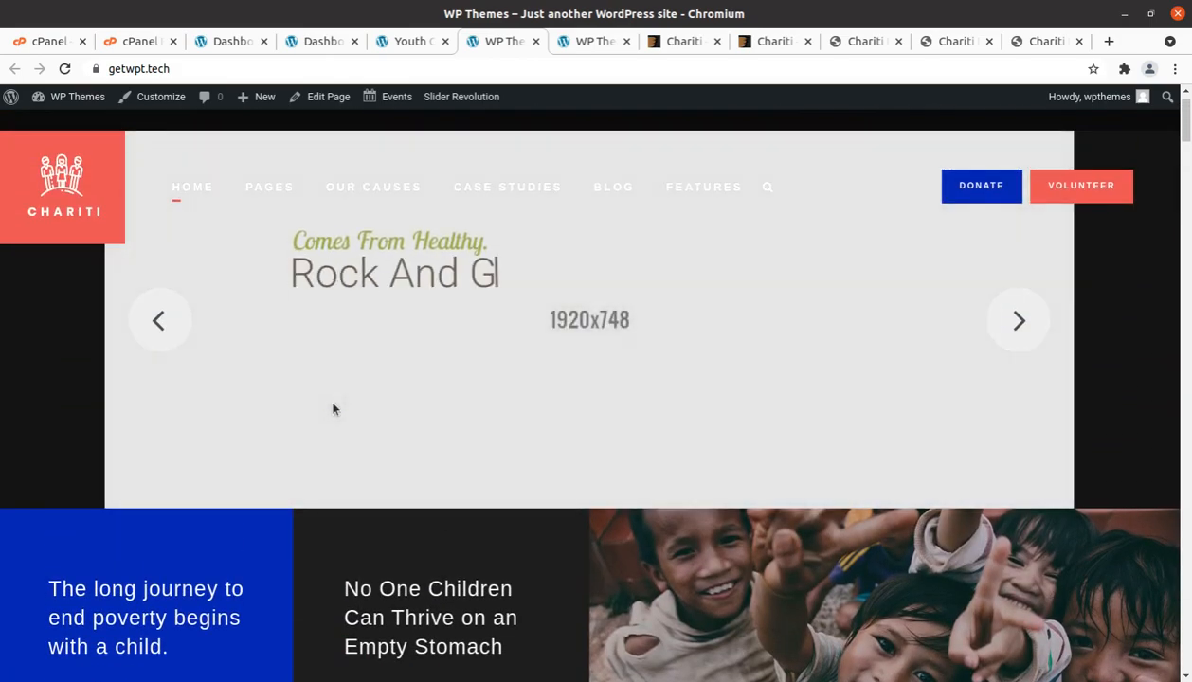
Examine the homepage's Our Causes heading area and the slider, navigation and top bar above it
scroll(789, 378, "down", 5)
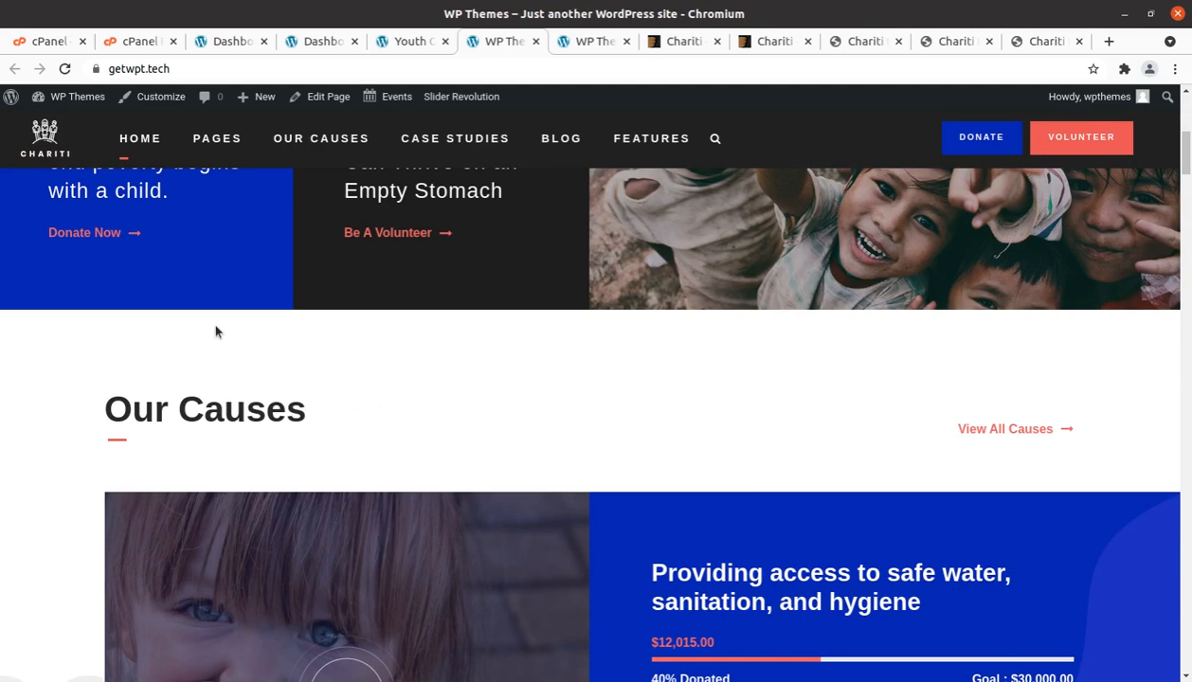
scroll(421, 399, "down", 1)
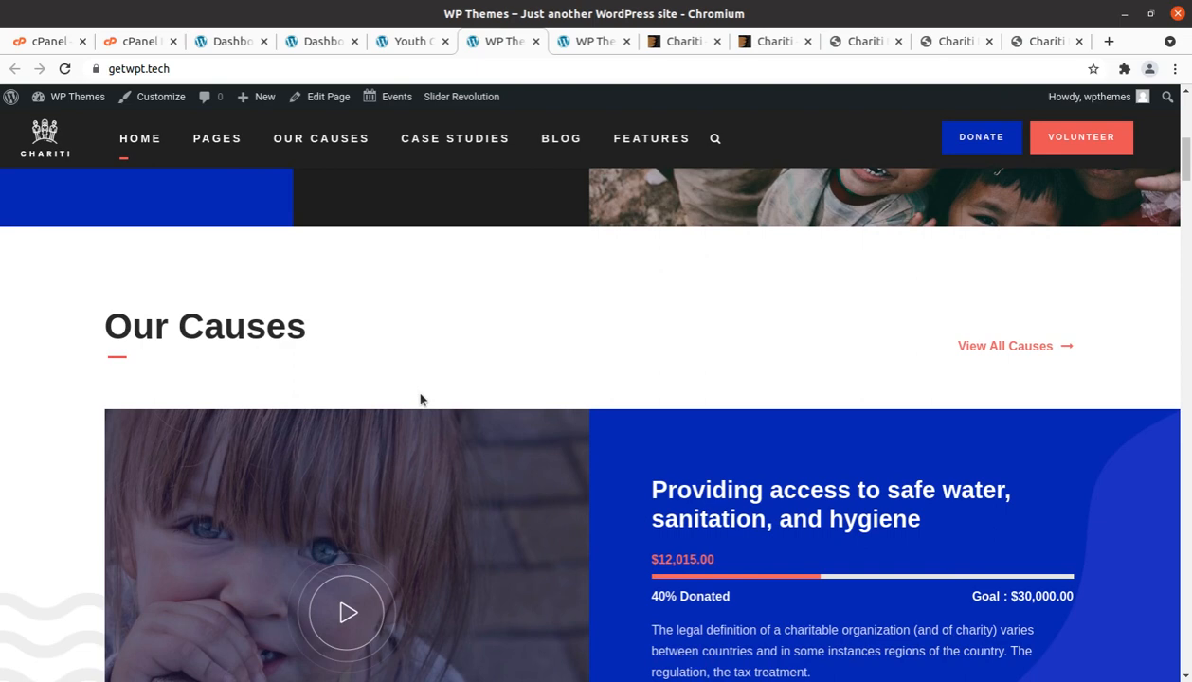
scroll(421, 399, "up", 6)
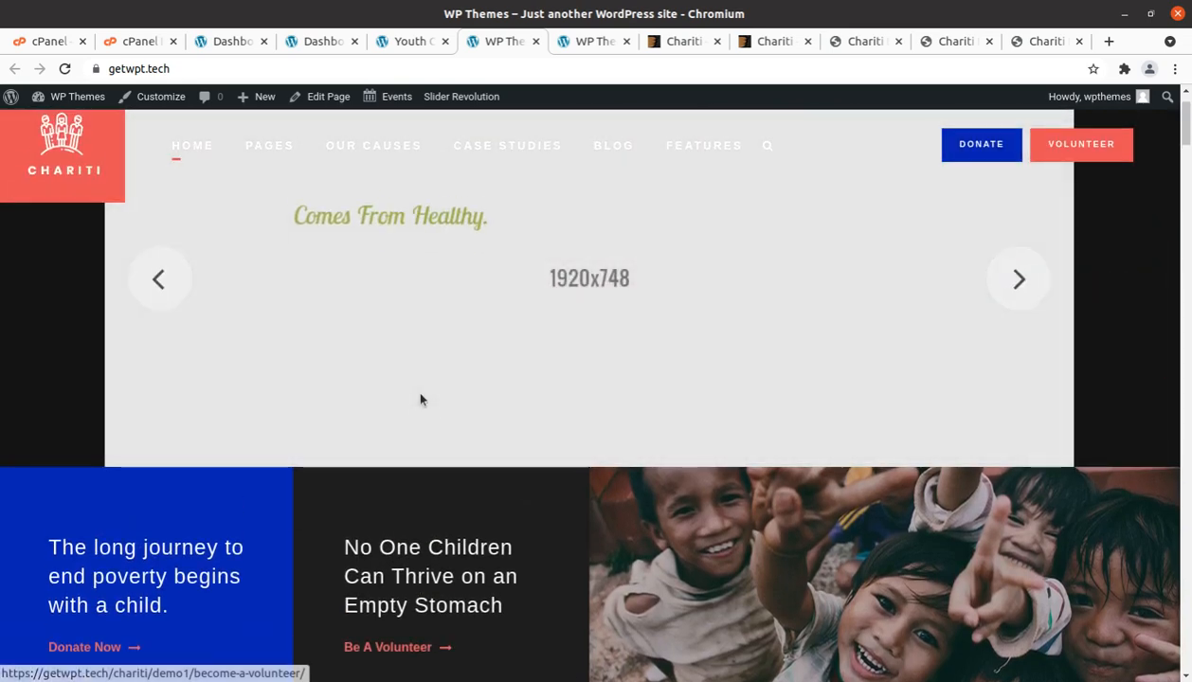
scroll(421, 399, "up", 1)
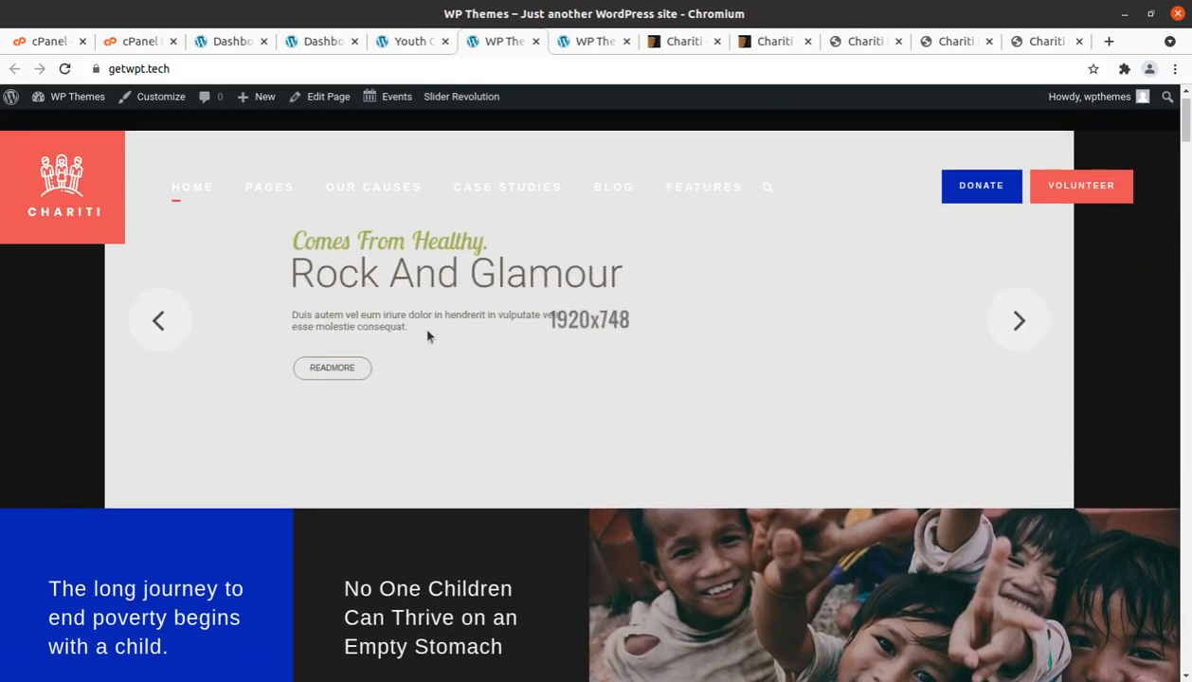
scroll(426, 336, "up", 1)
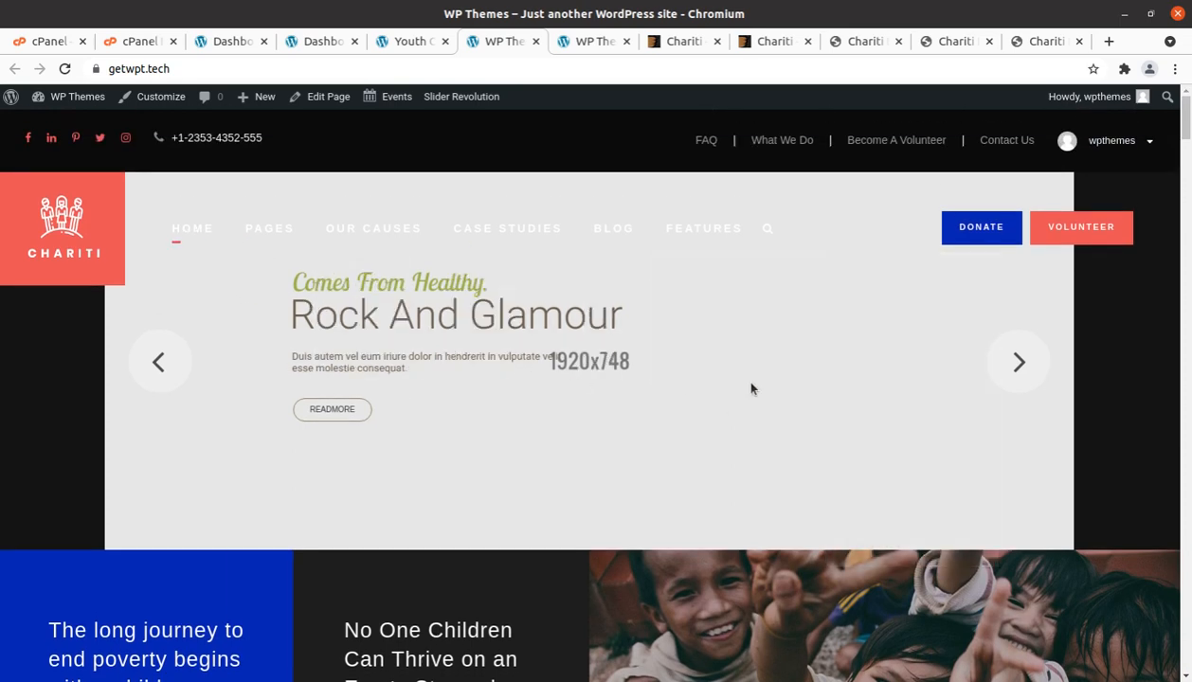
Review the featured cause, the cause carousel and the Our Story section on the homepage
scroll(751, 388, "down", 6)
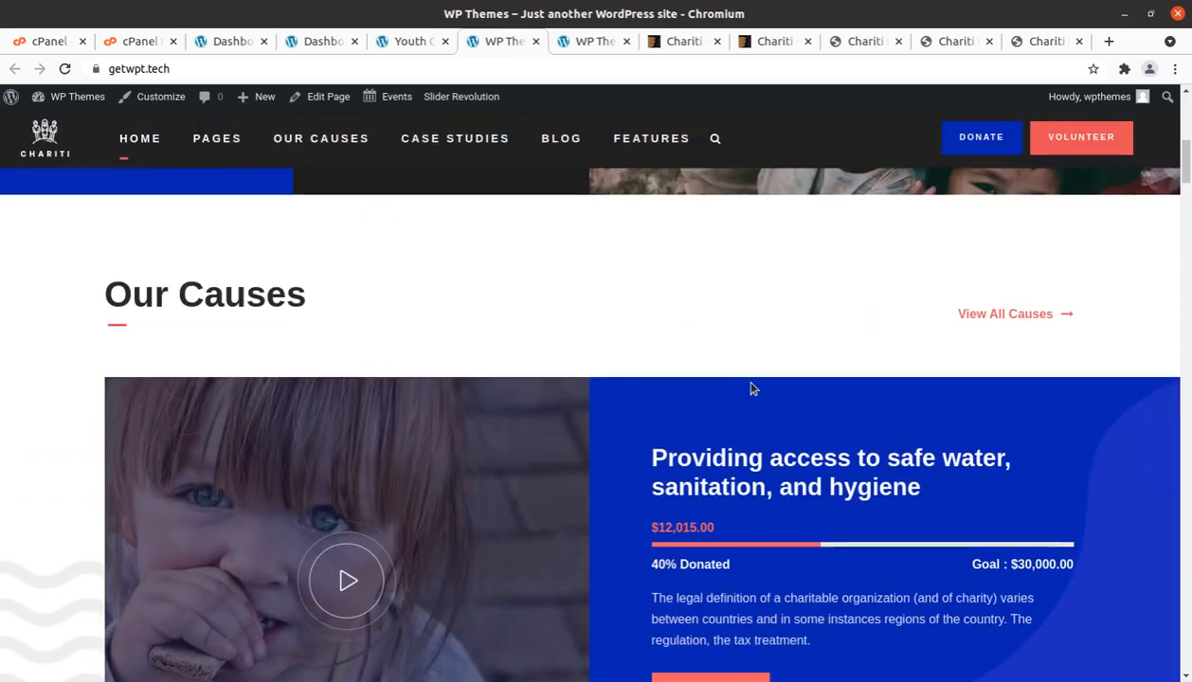
scroll(750, 388, "down", 8)
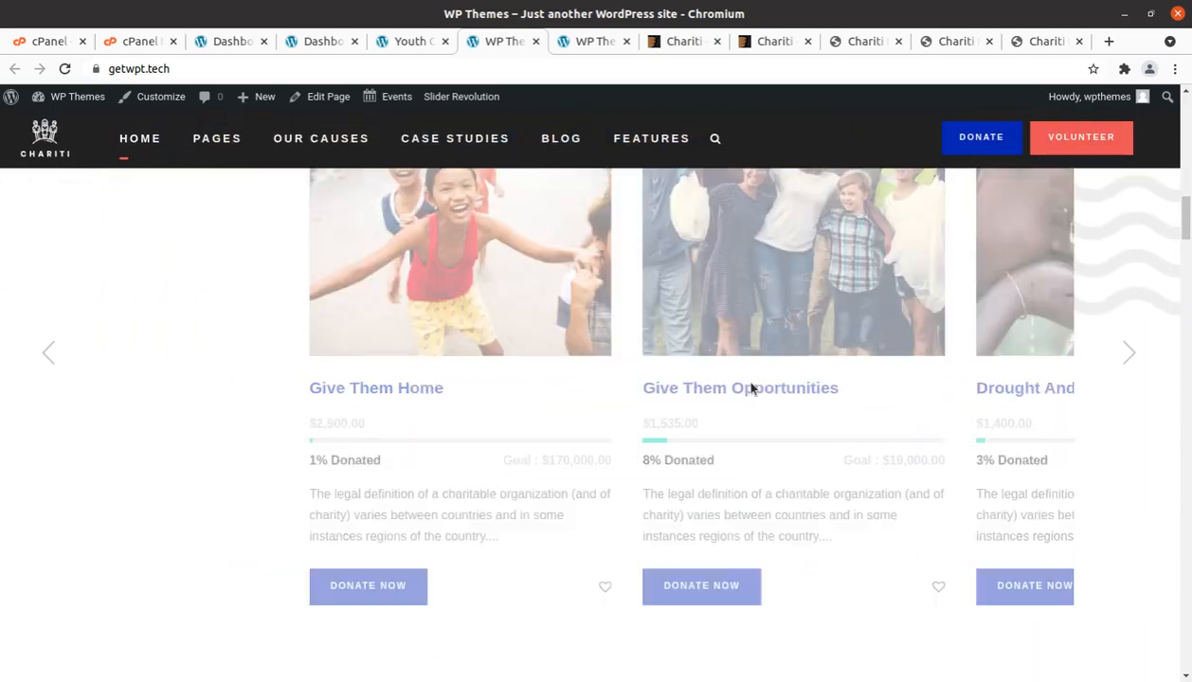
scroll(751, 389, "down", 7)
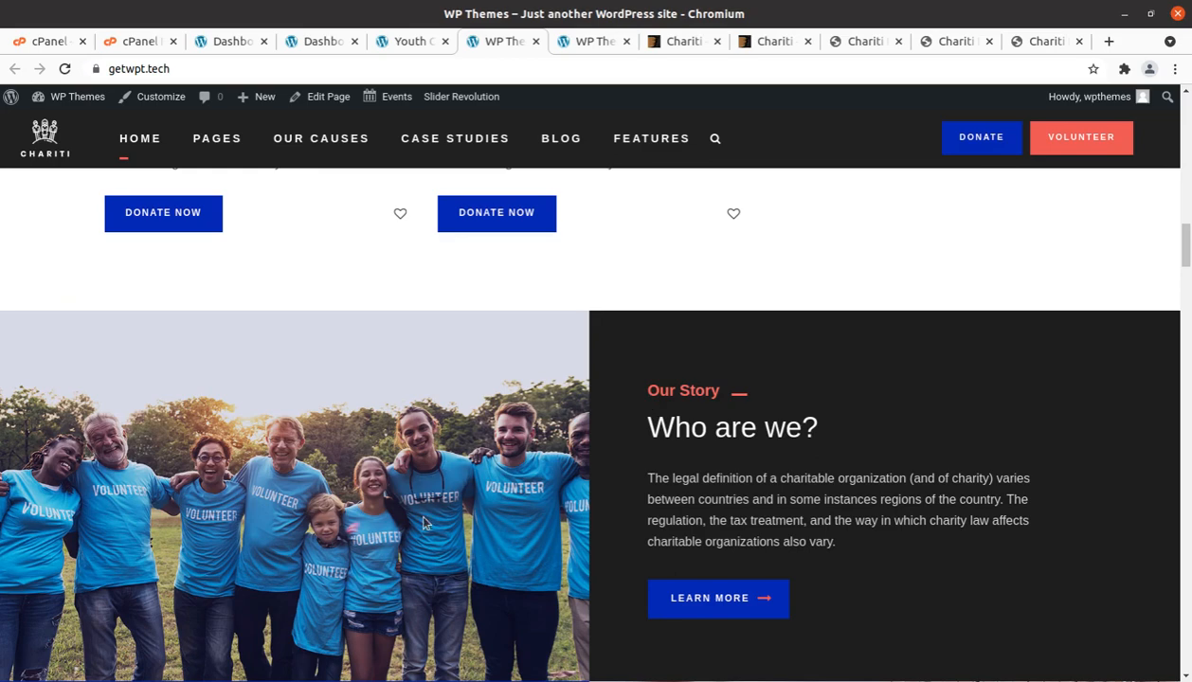
scroll(424, 523, "up", 9)
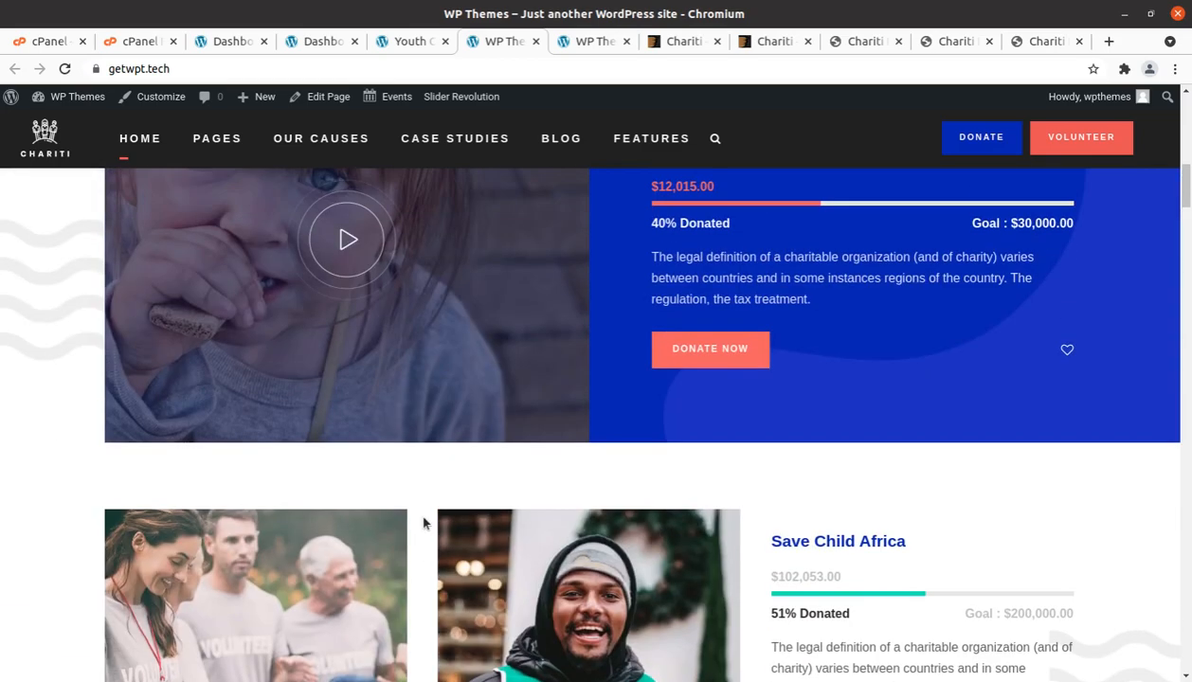
scroll(424, 523, "up", 7)
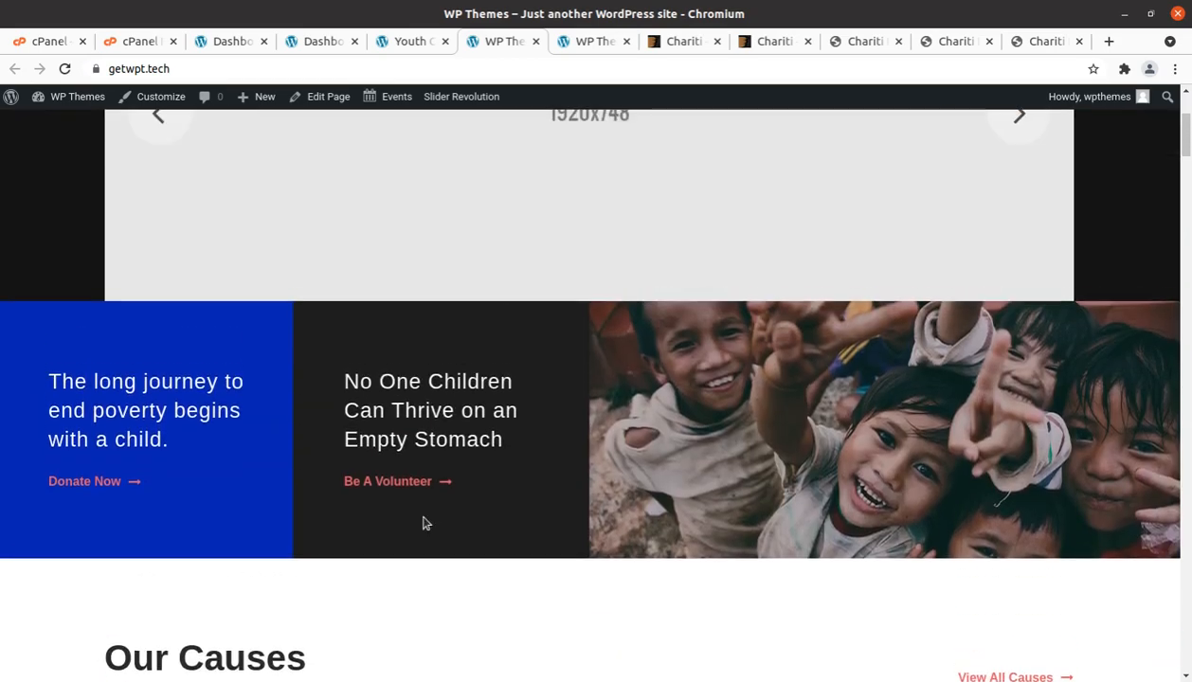
scroll(423, 523, "down", 1)
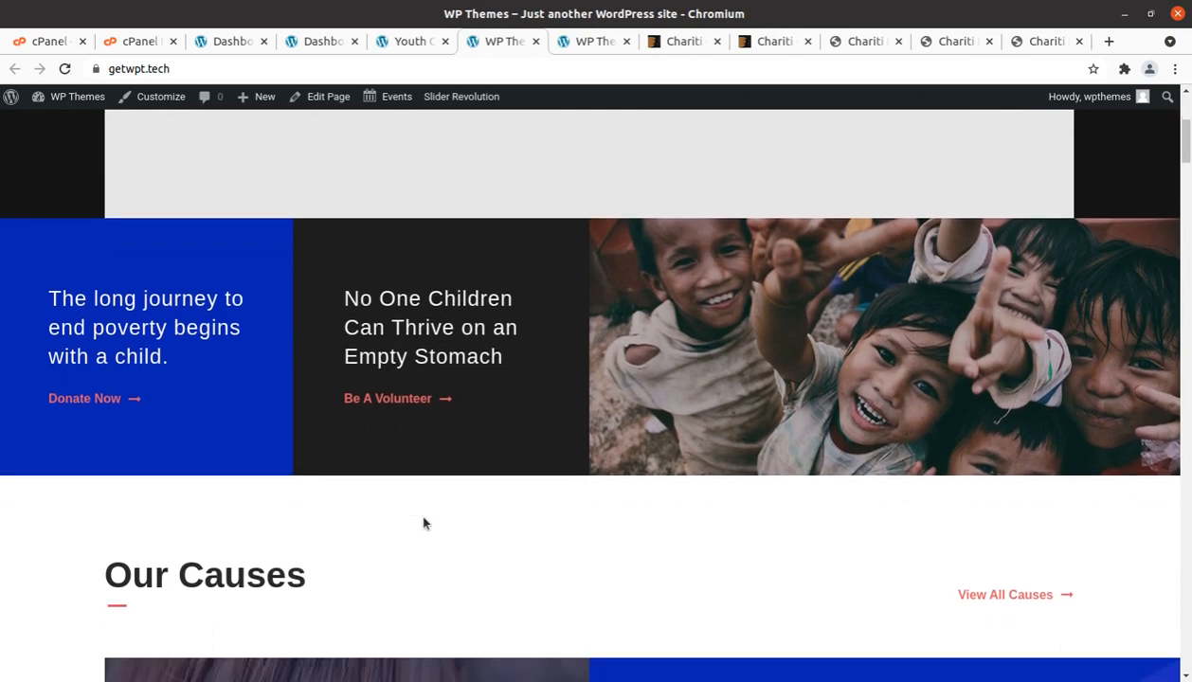